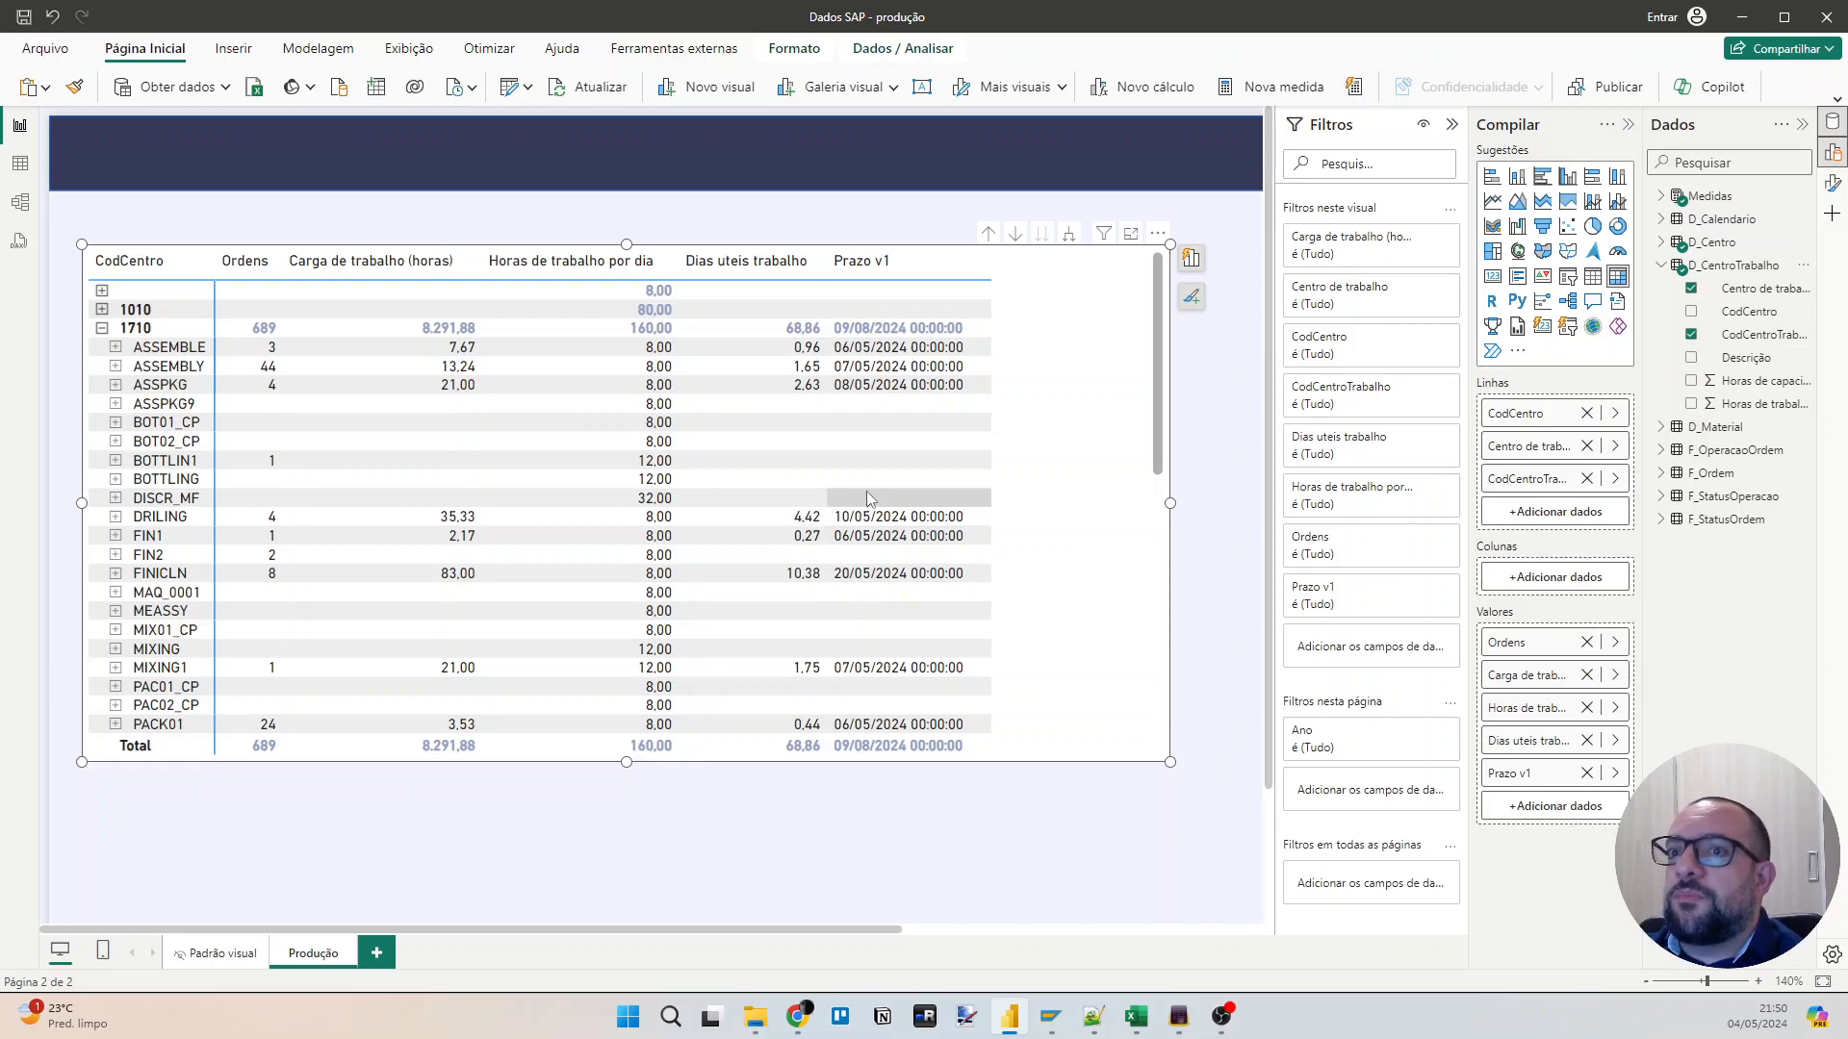
# Examine the work centres under plant 1710 in the matrix and the order operations in the F_OperacaoOrdem table.
pyautogui.scroll(-2, 183, 625)
pyautogui.scroll(-5, 183, 625)
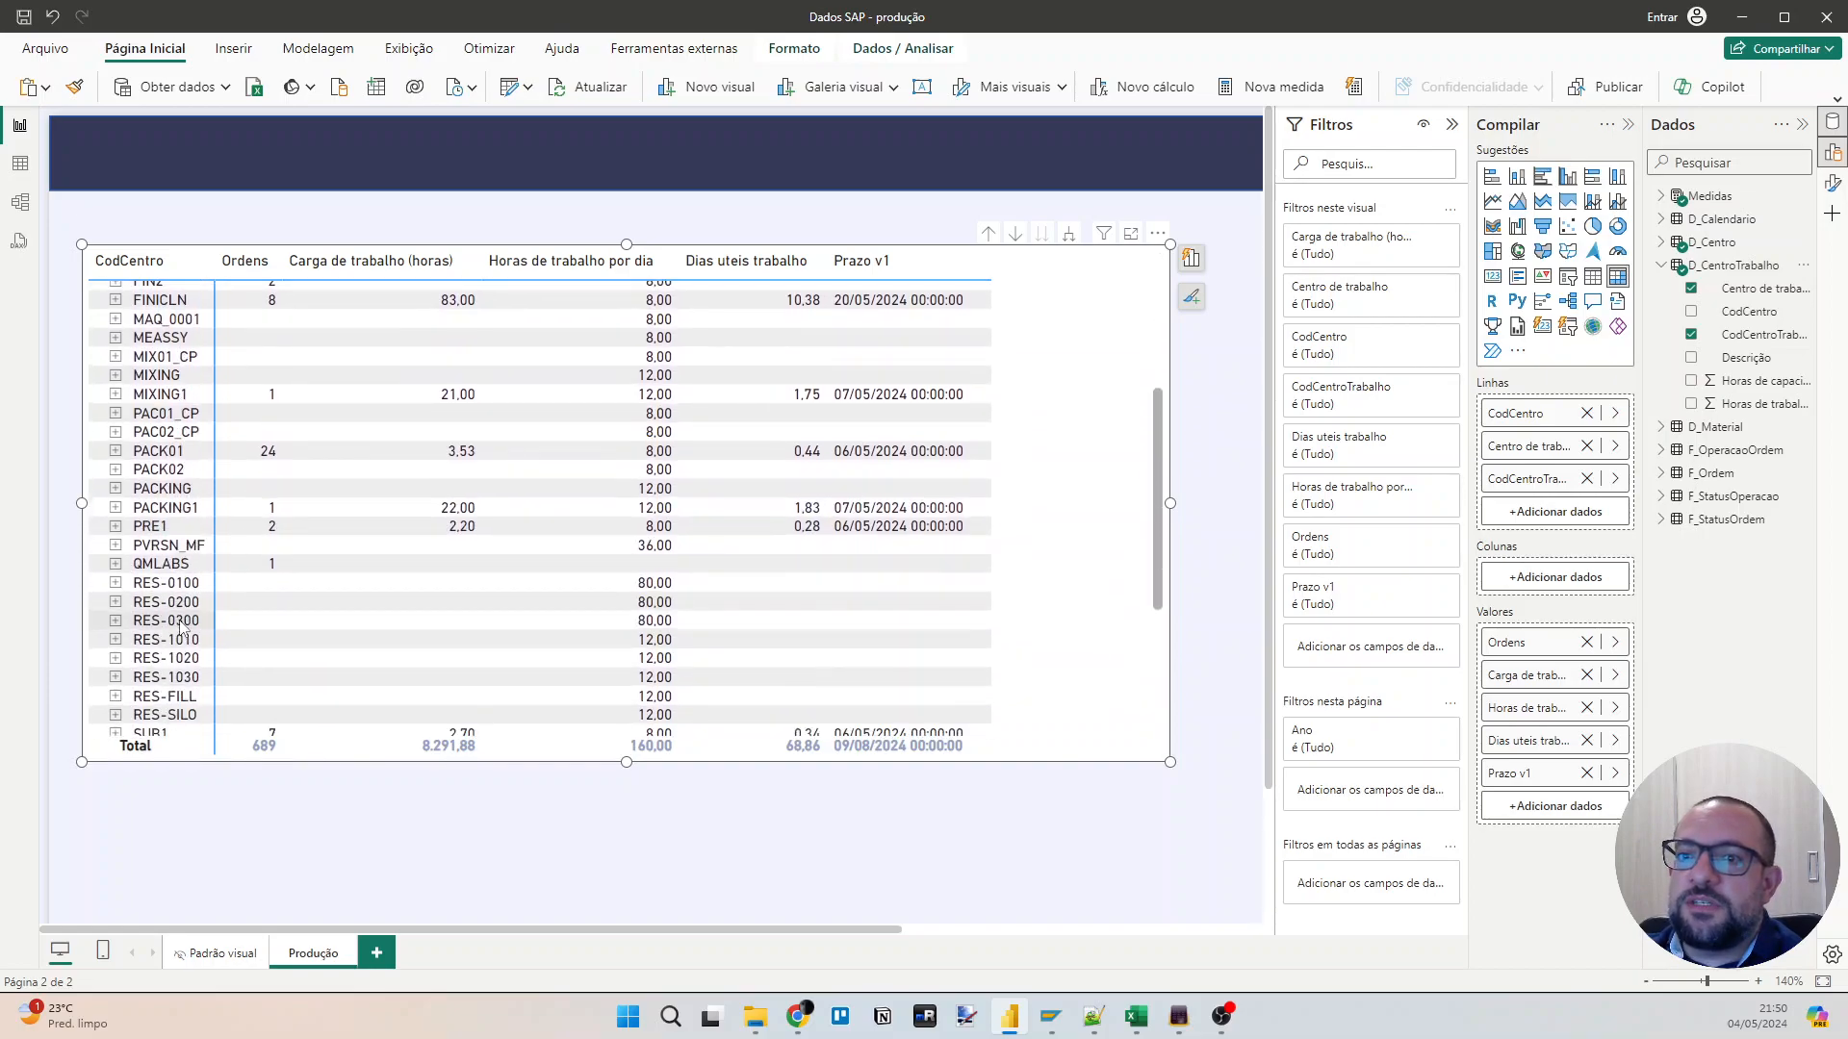
pyautogui.scroll(-6, 183, 626)
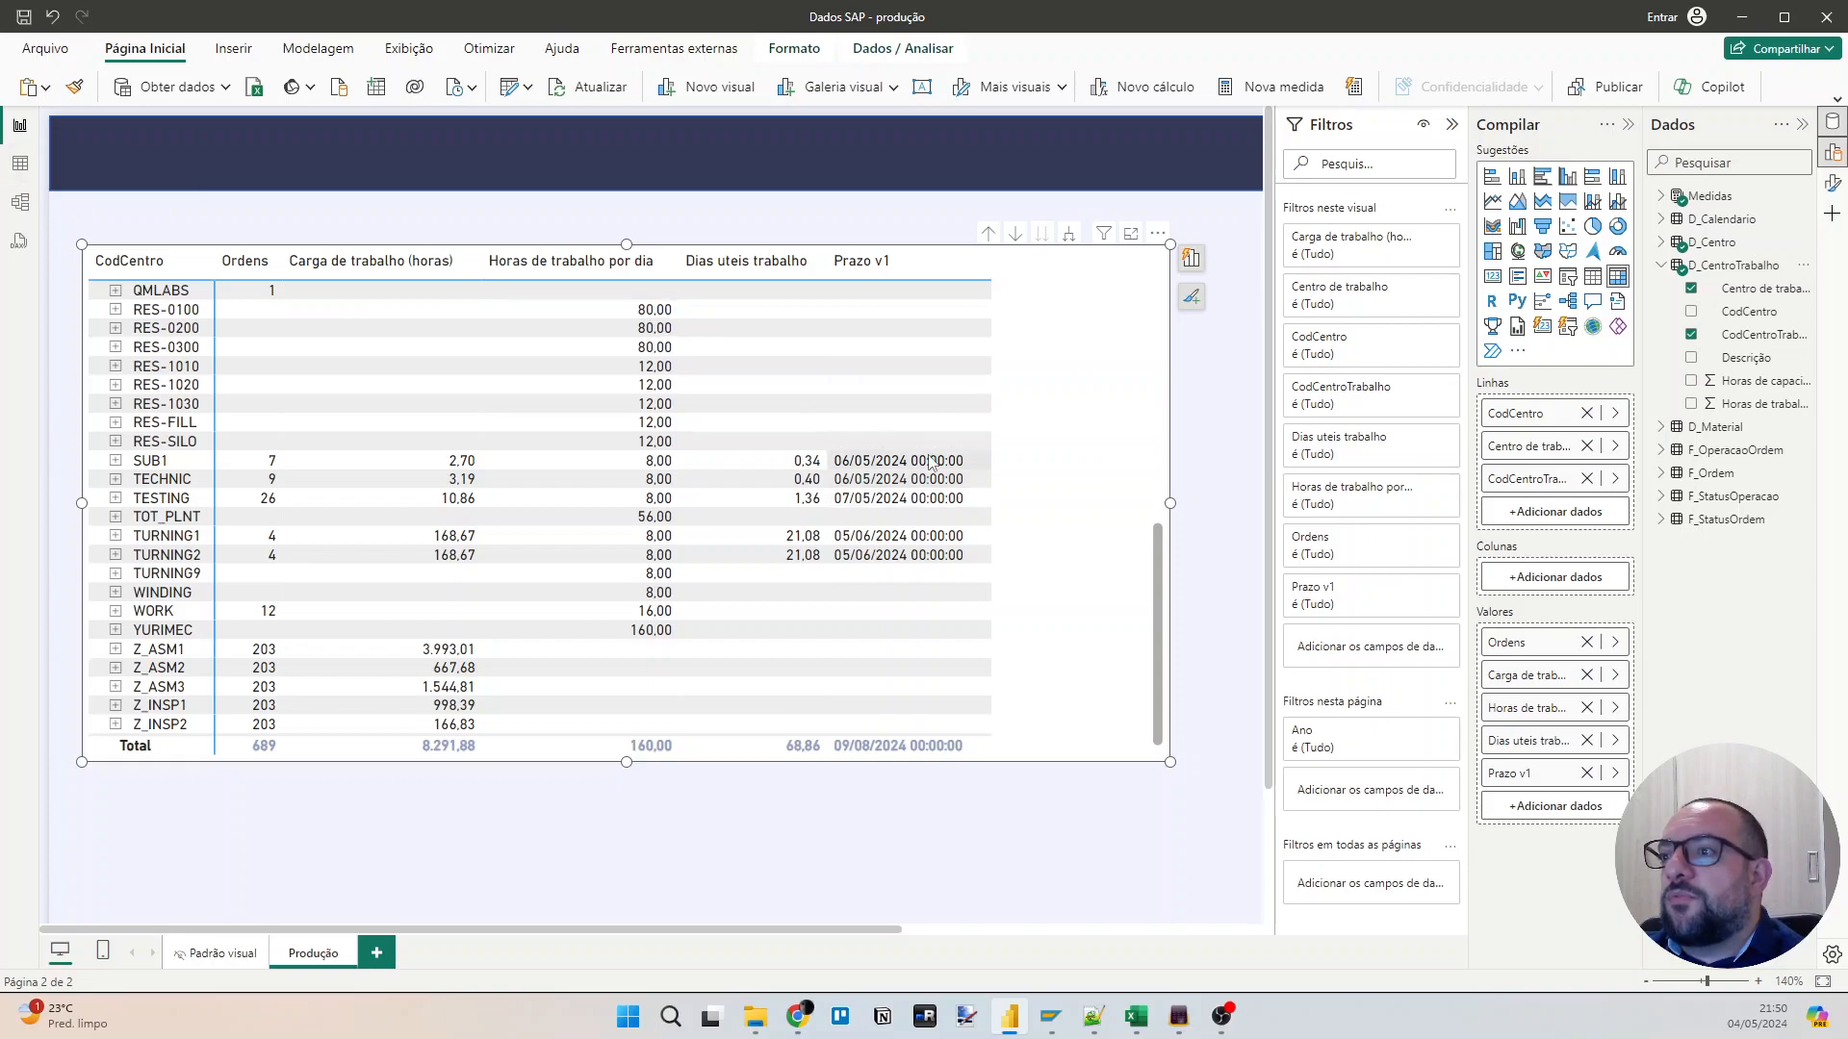
pyautogui.click(20, 164)
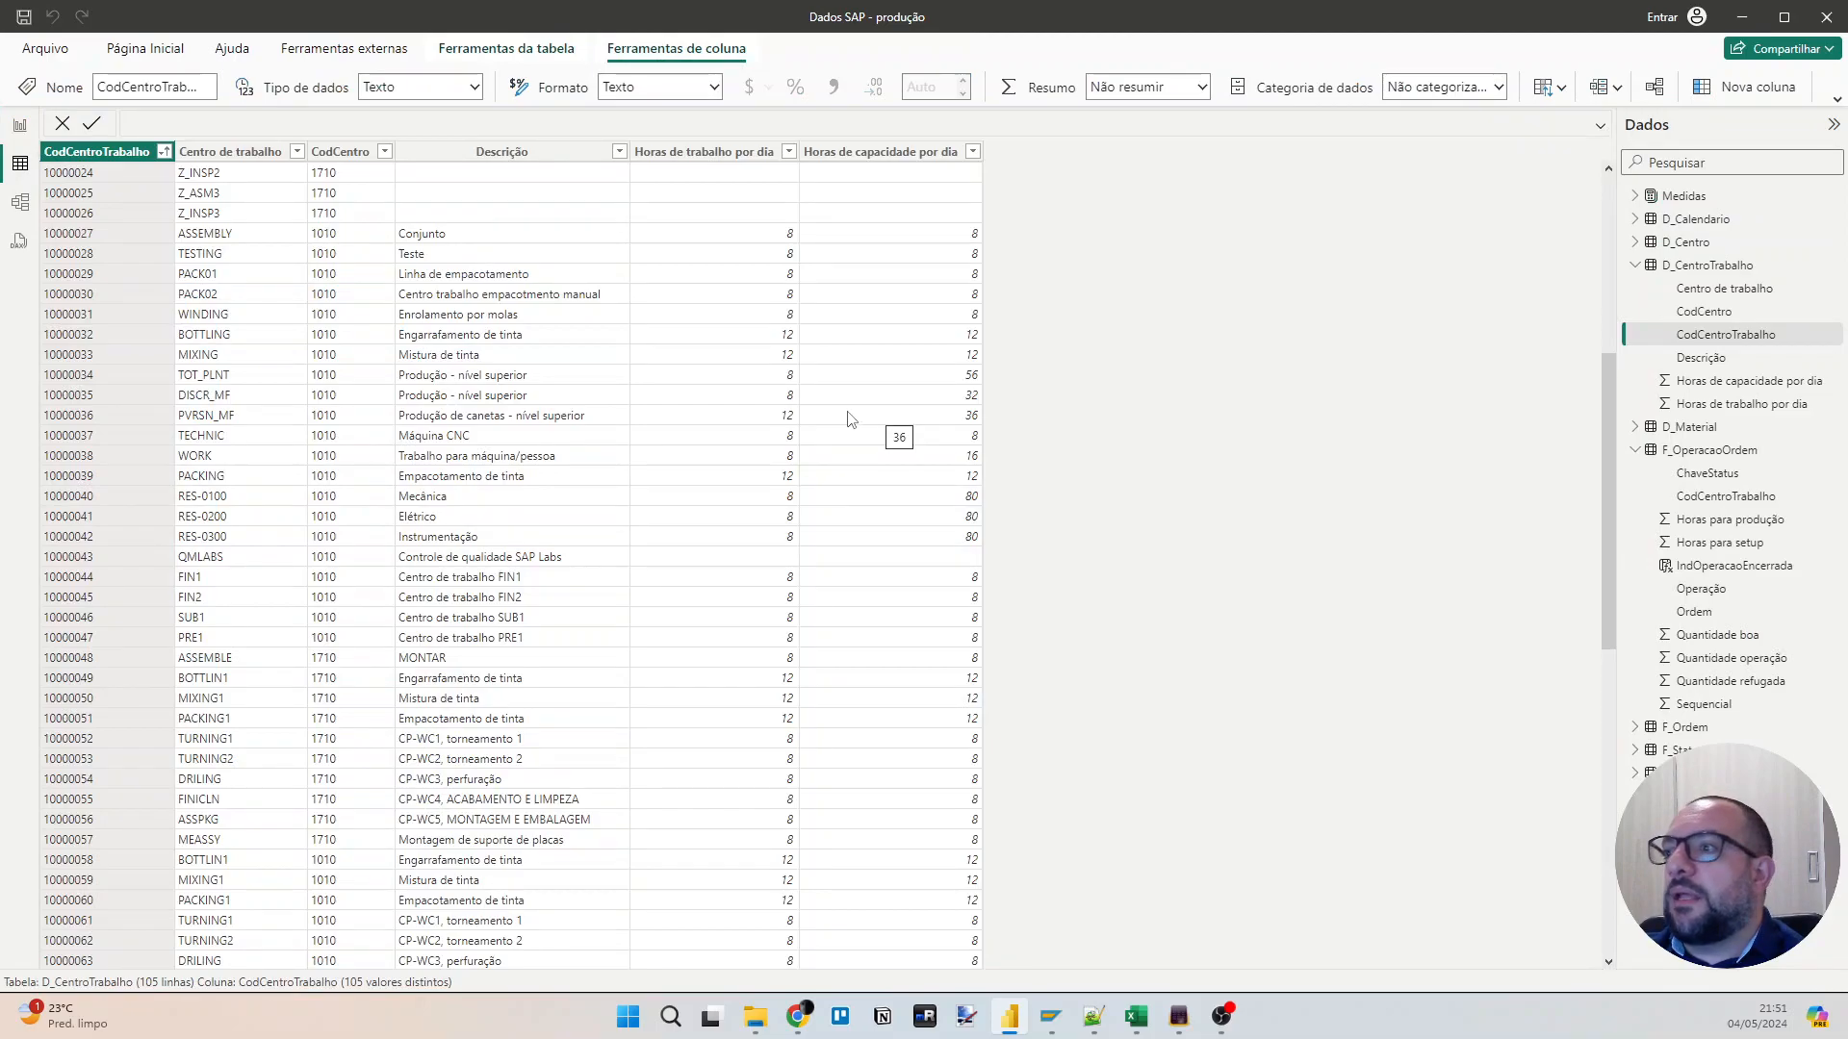
pyautogui.click(1714, 451)
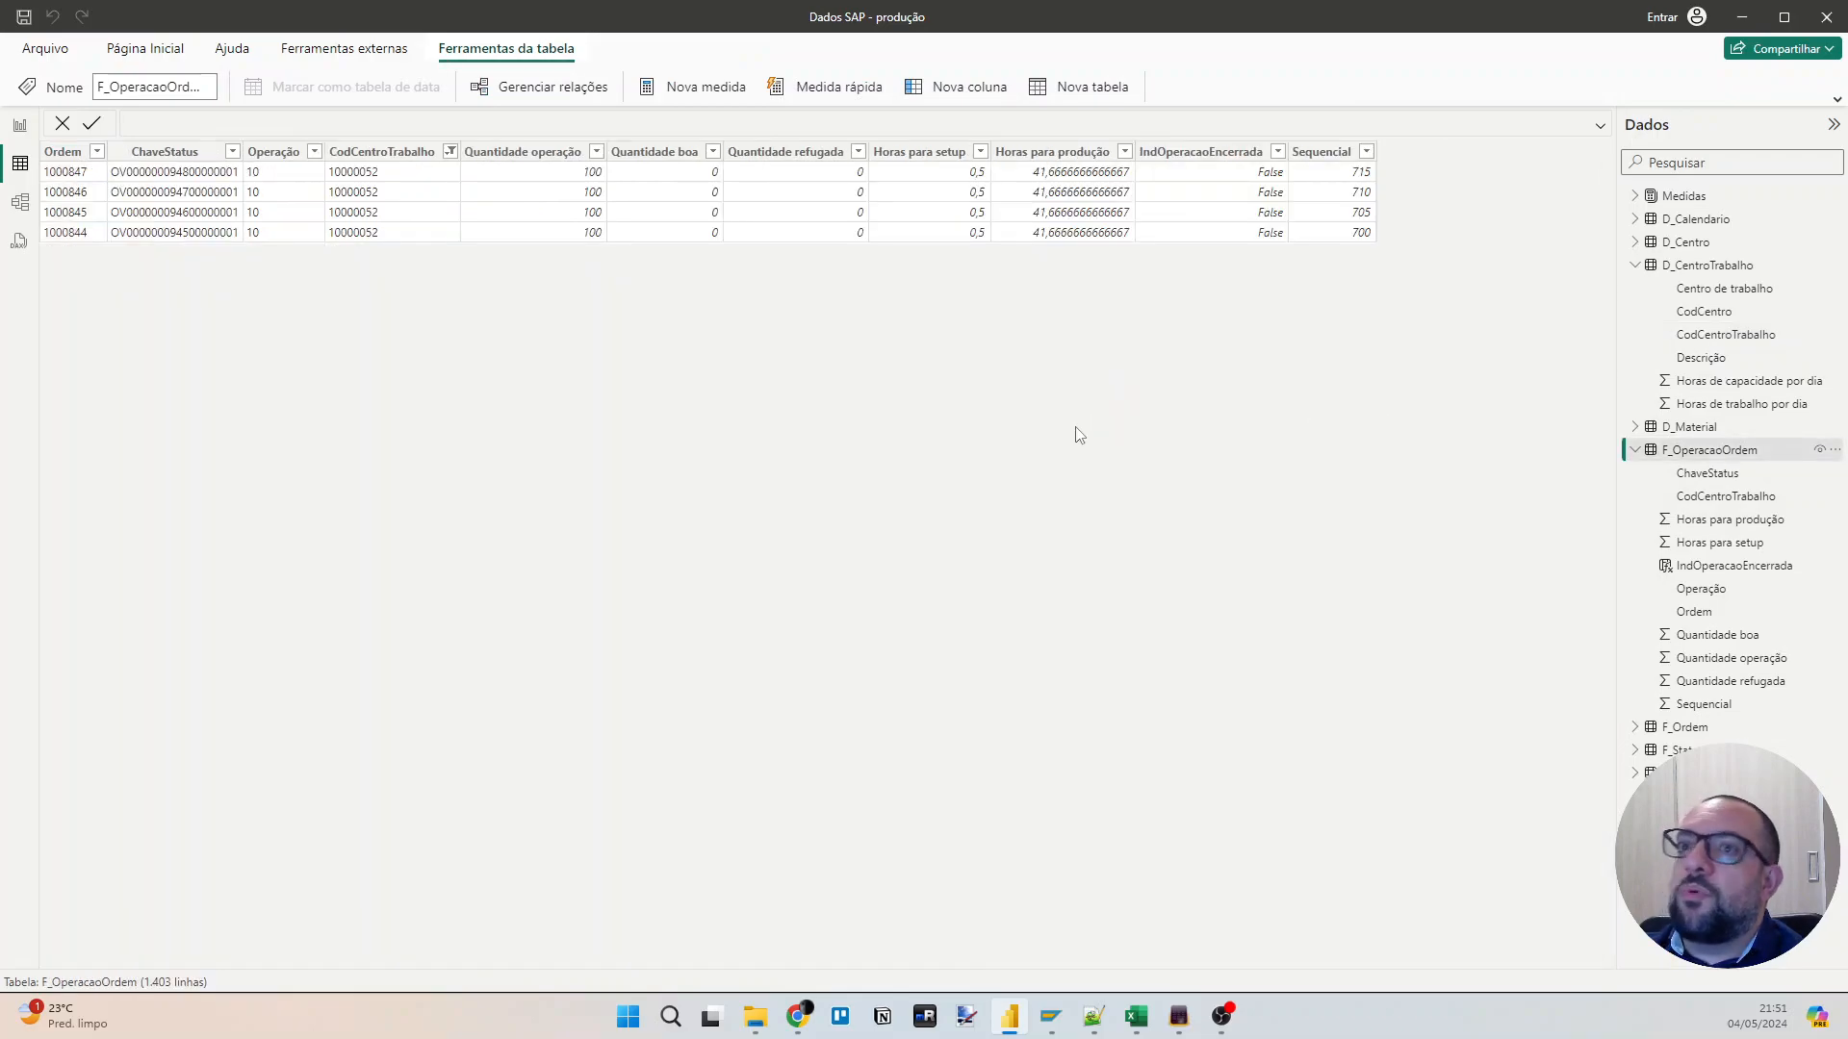
pyautogui.click(19, 125)
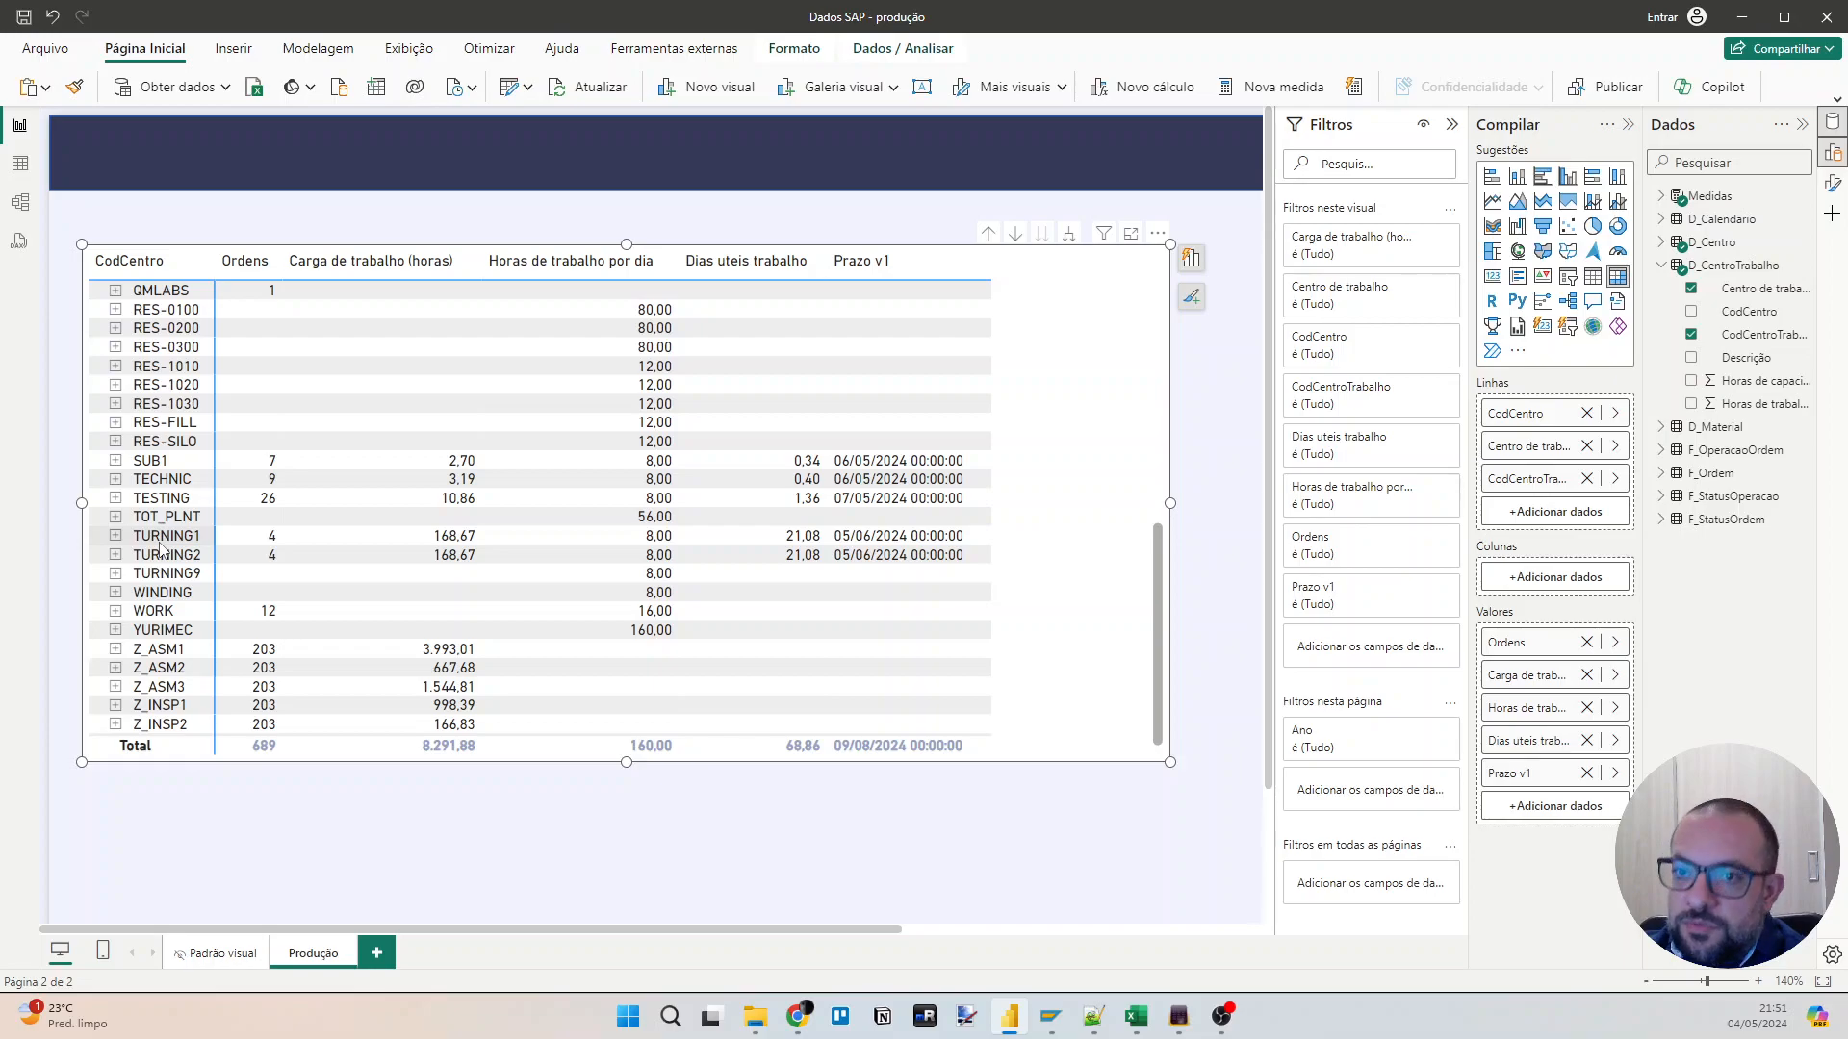
pyautogui.scroll(1, 160, 549)
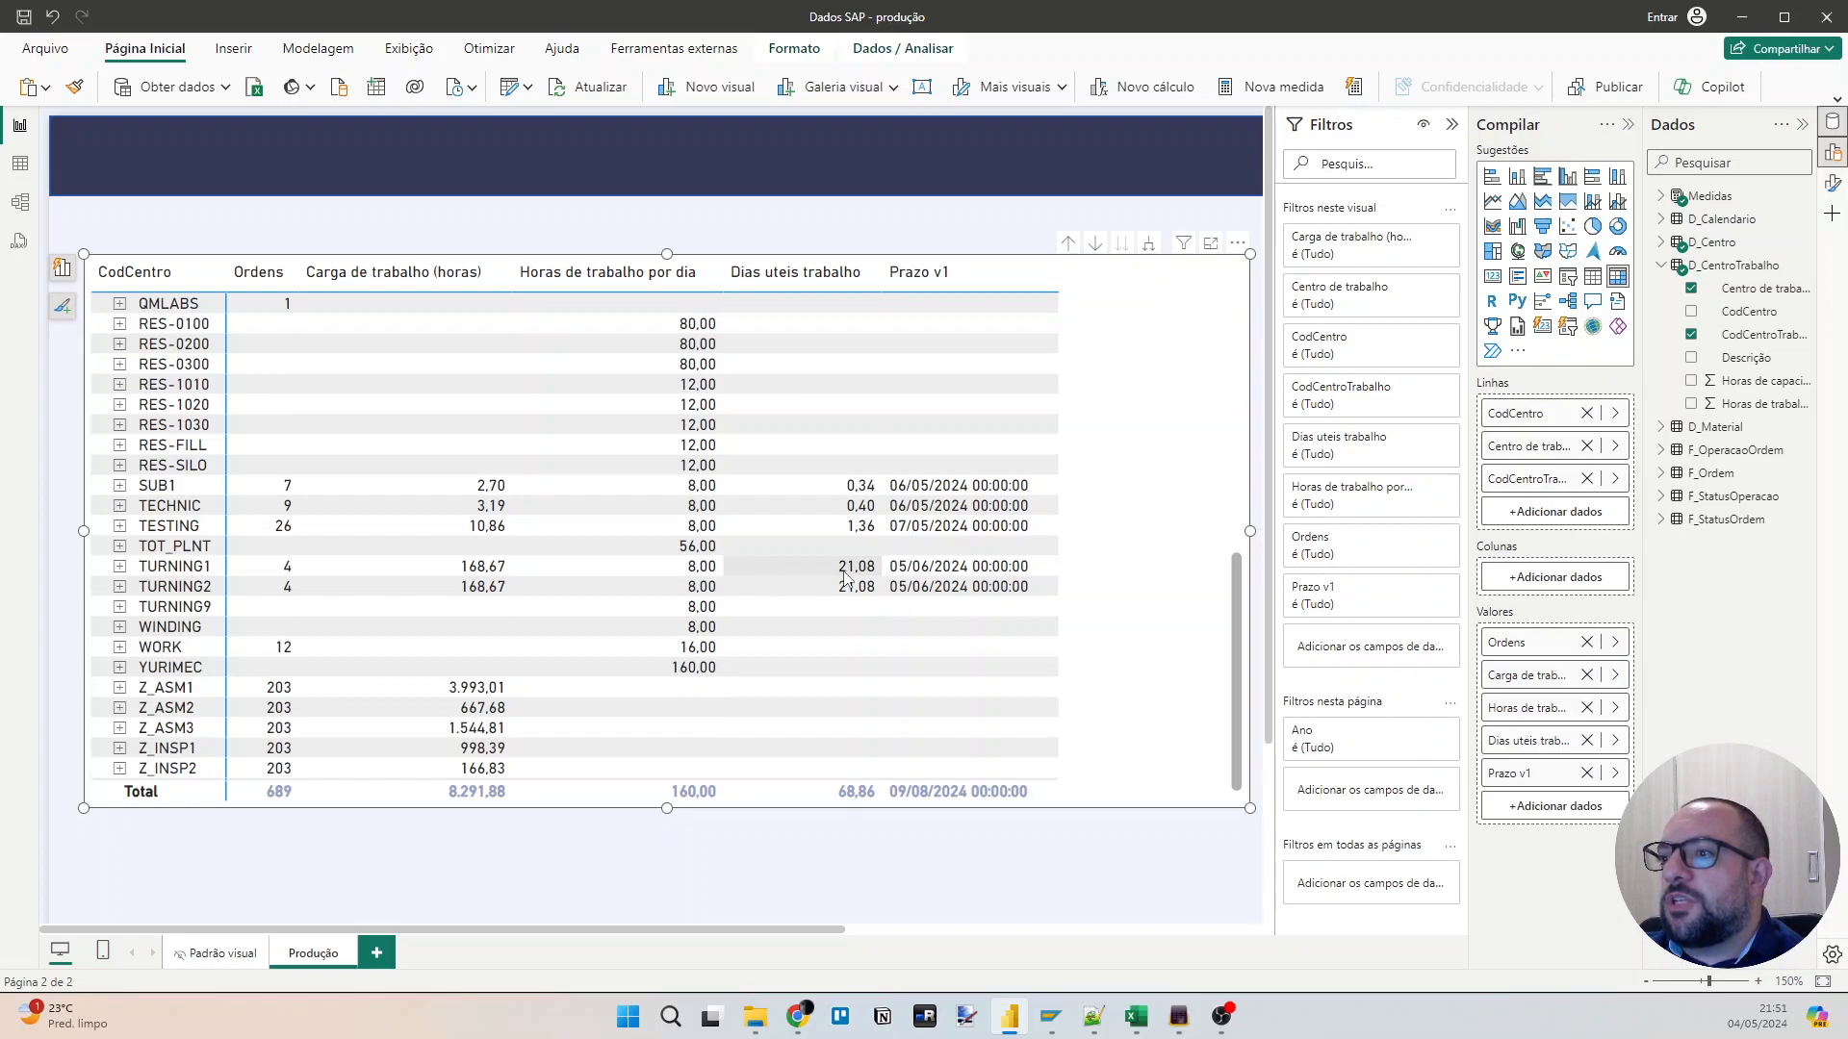
# Add a calculated column to the F_OperacaoOrdem table and name it "Dias esta operação".
pyautogui.click(34, 167)
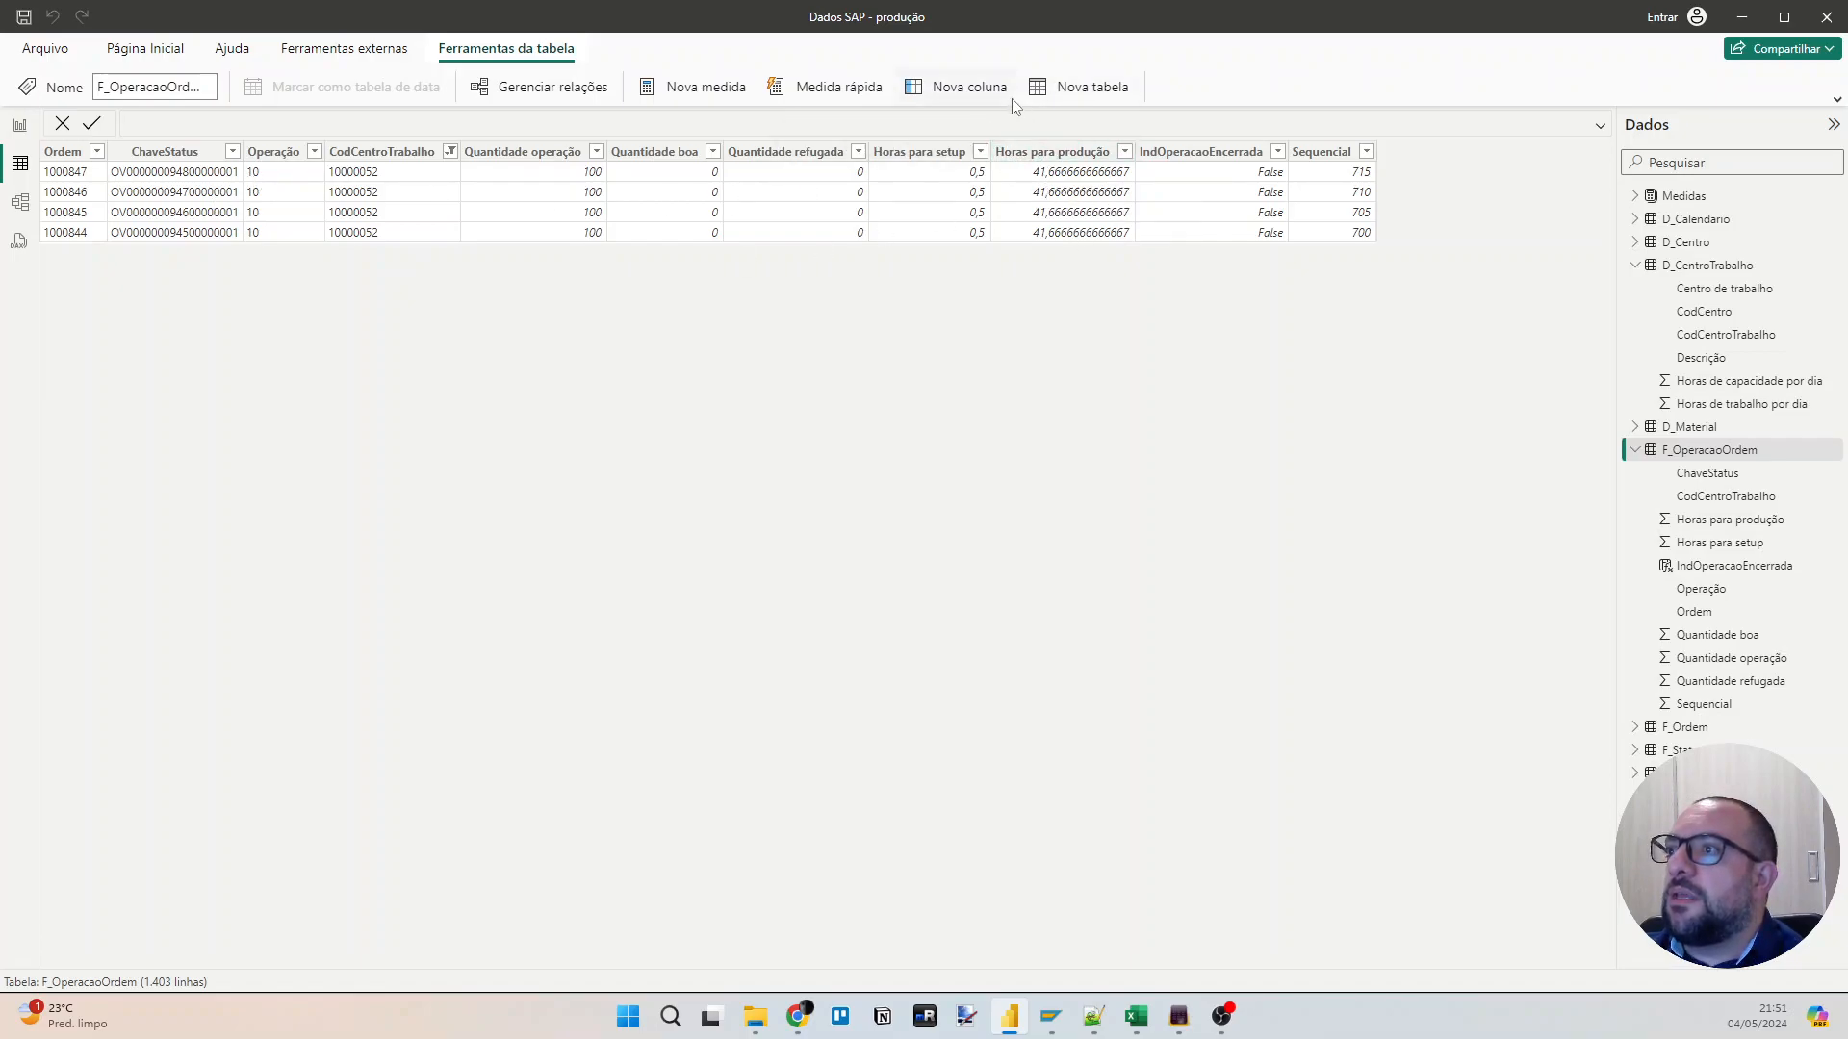
pyautogui.click(944, 89)
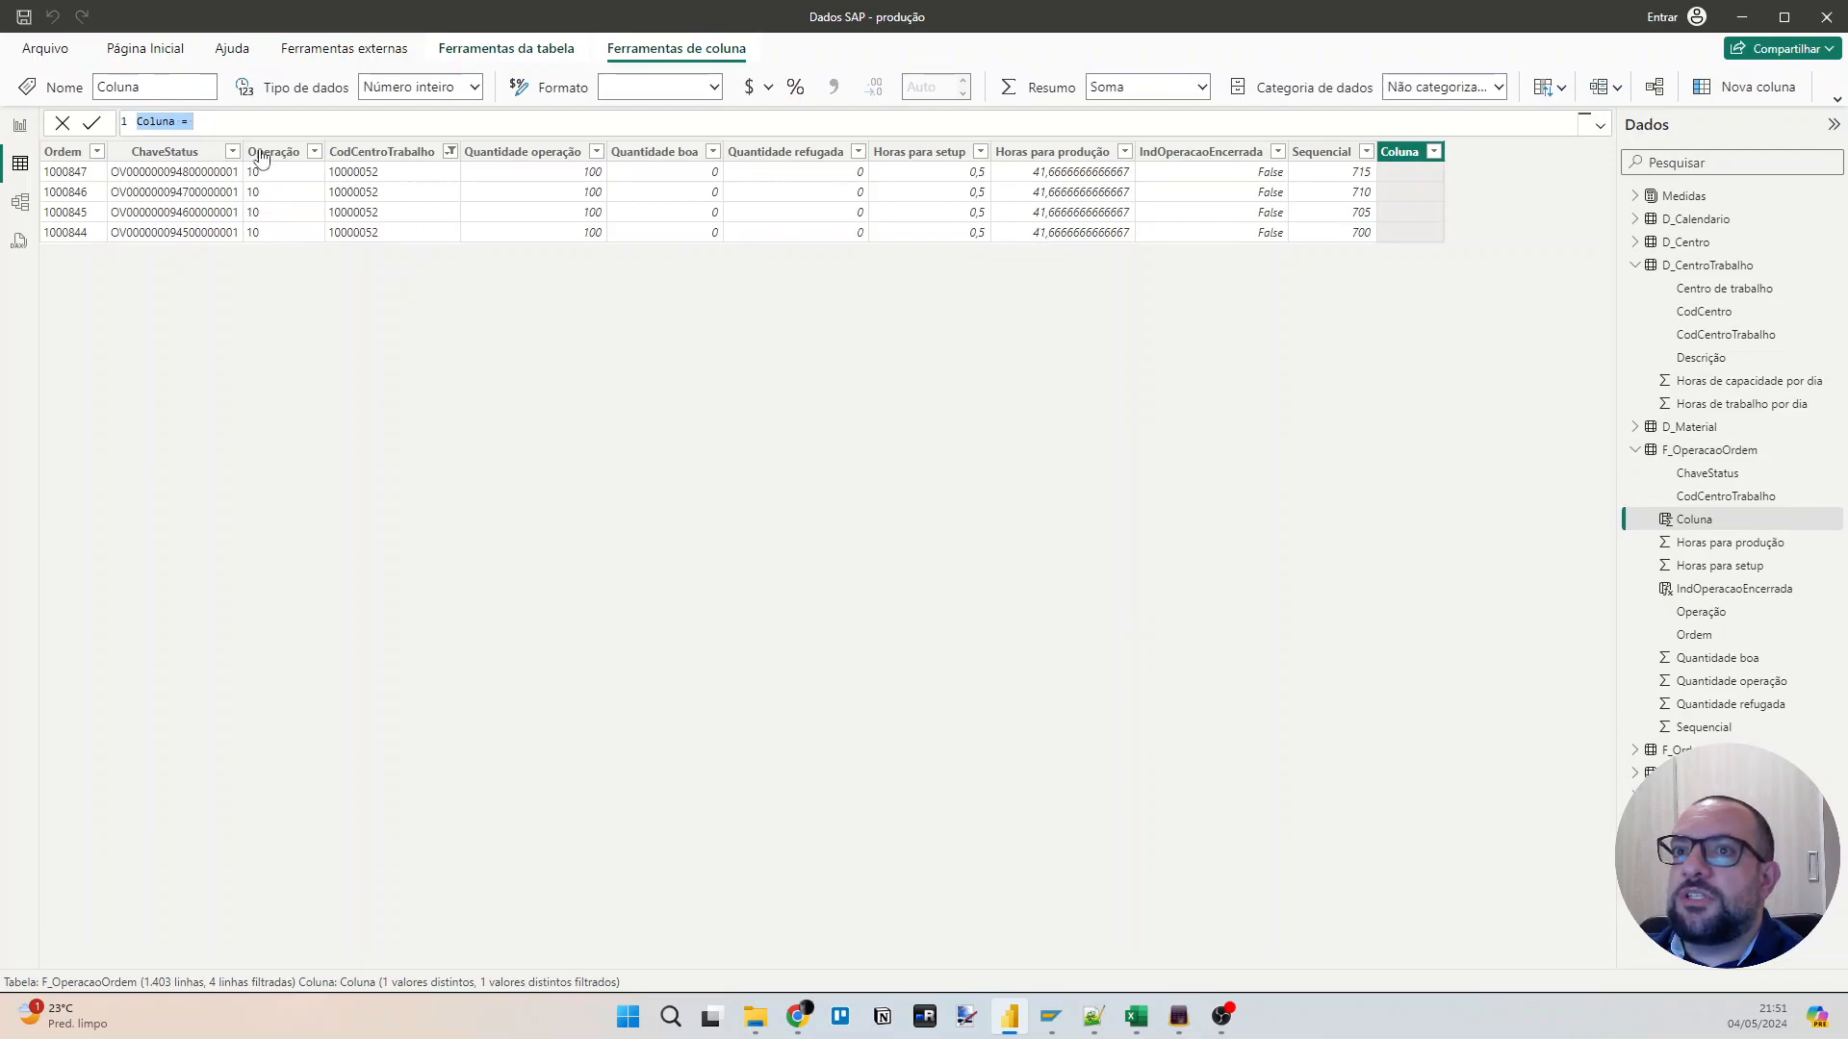
pyautogui.click(224, 128)
pyautogui.scroll(2, 224, 128)
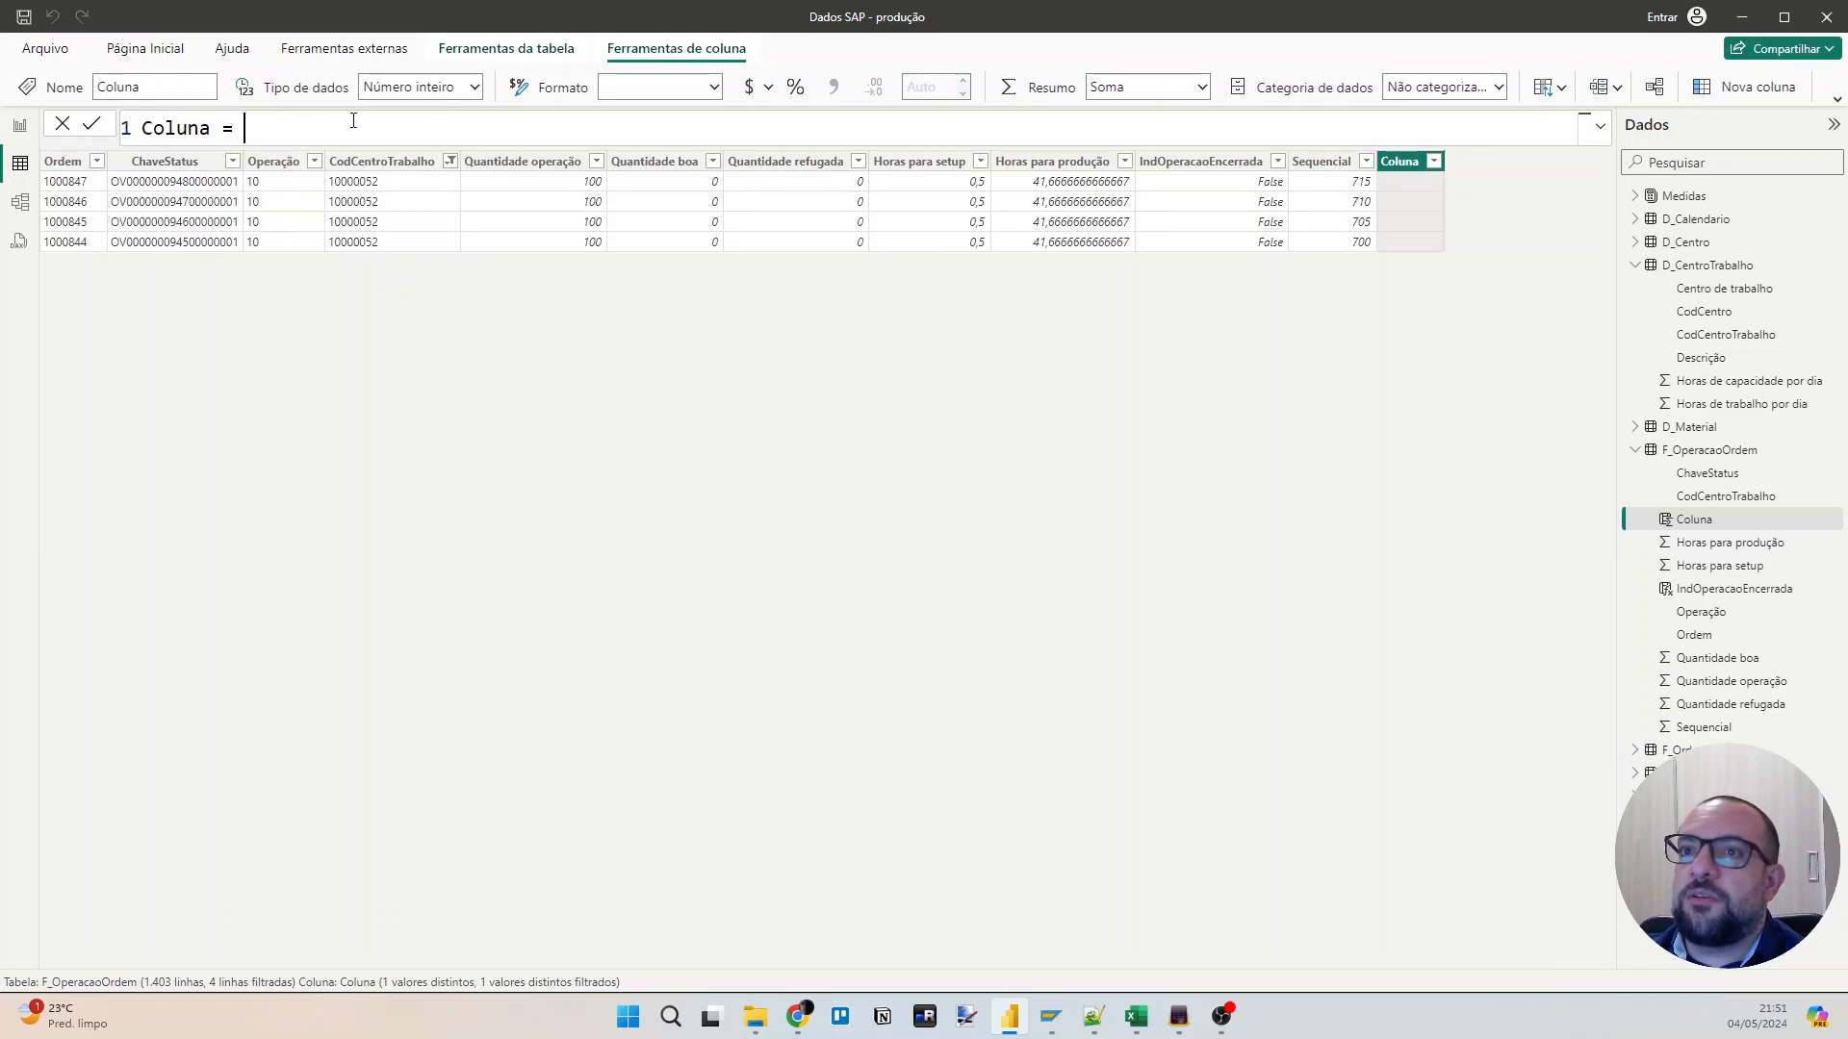
pyautogui.hotkey('ctrl', 'a')
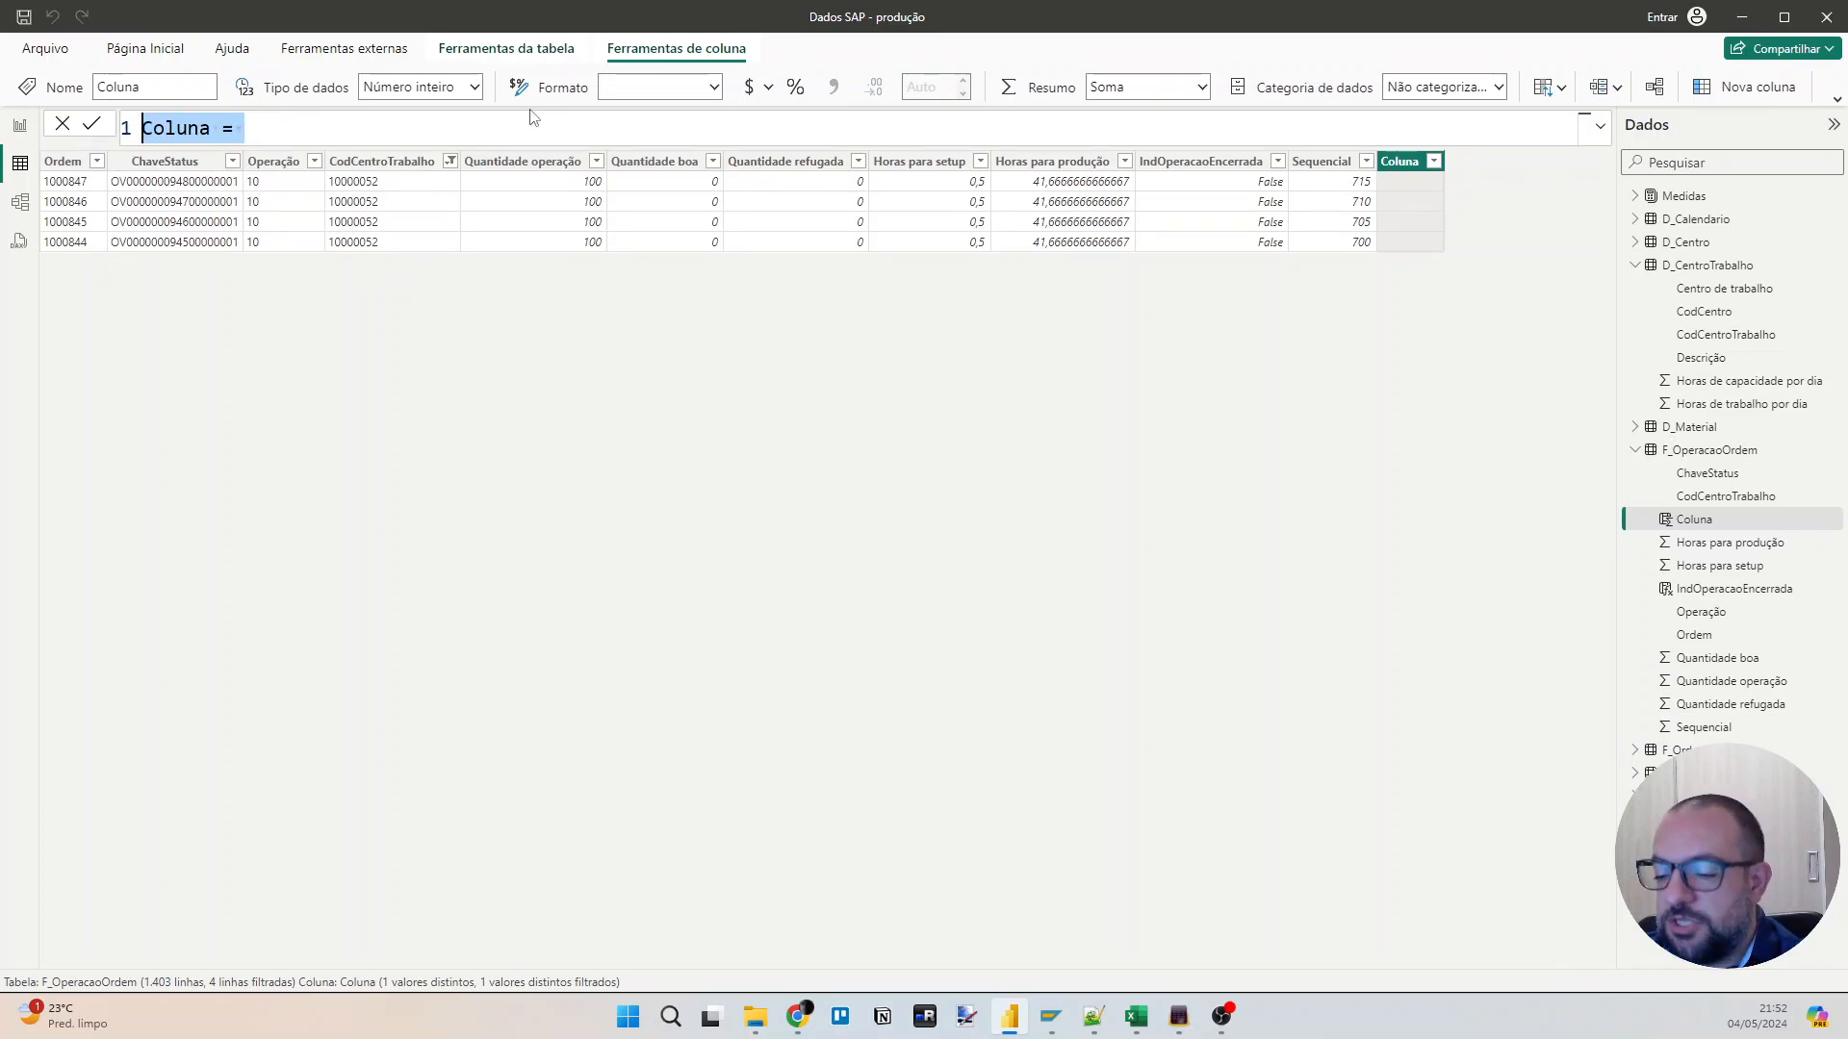
pyautogui.write('Dias esta ')
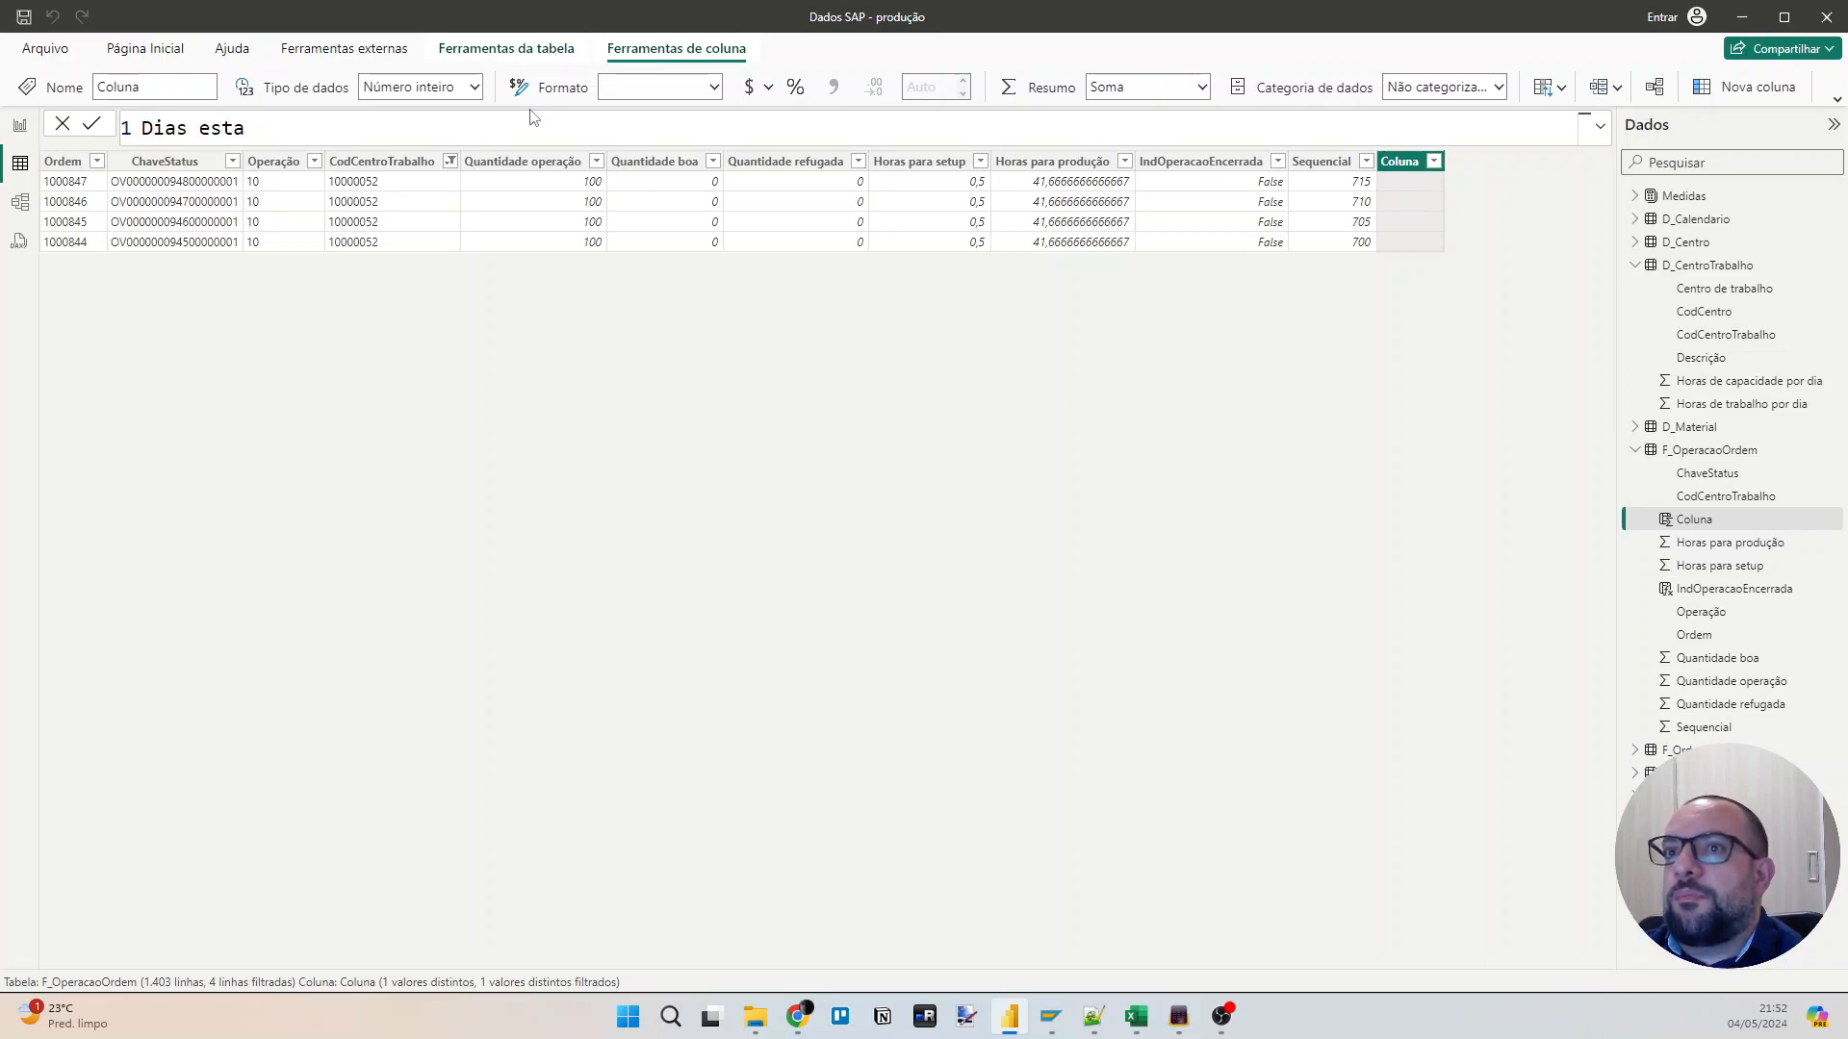
pyautogui.write('operaç')
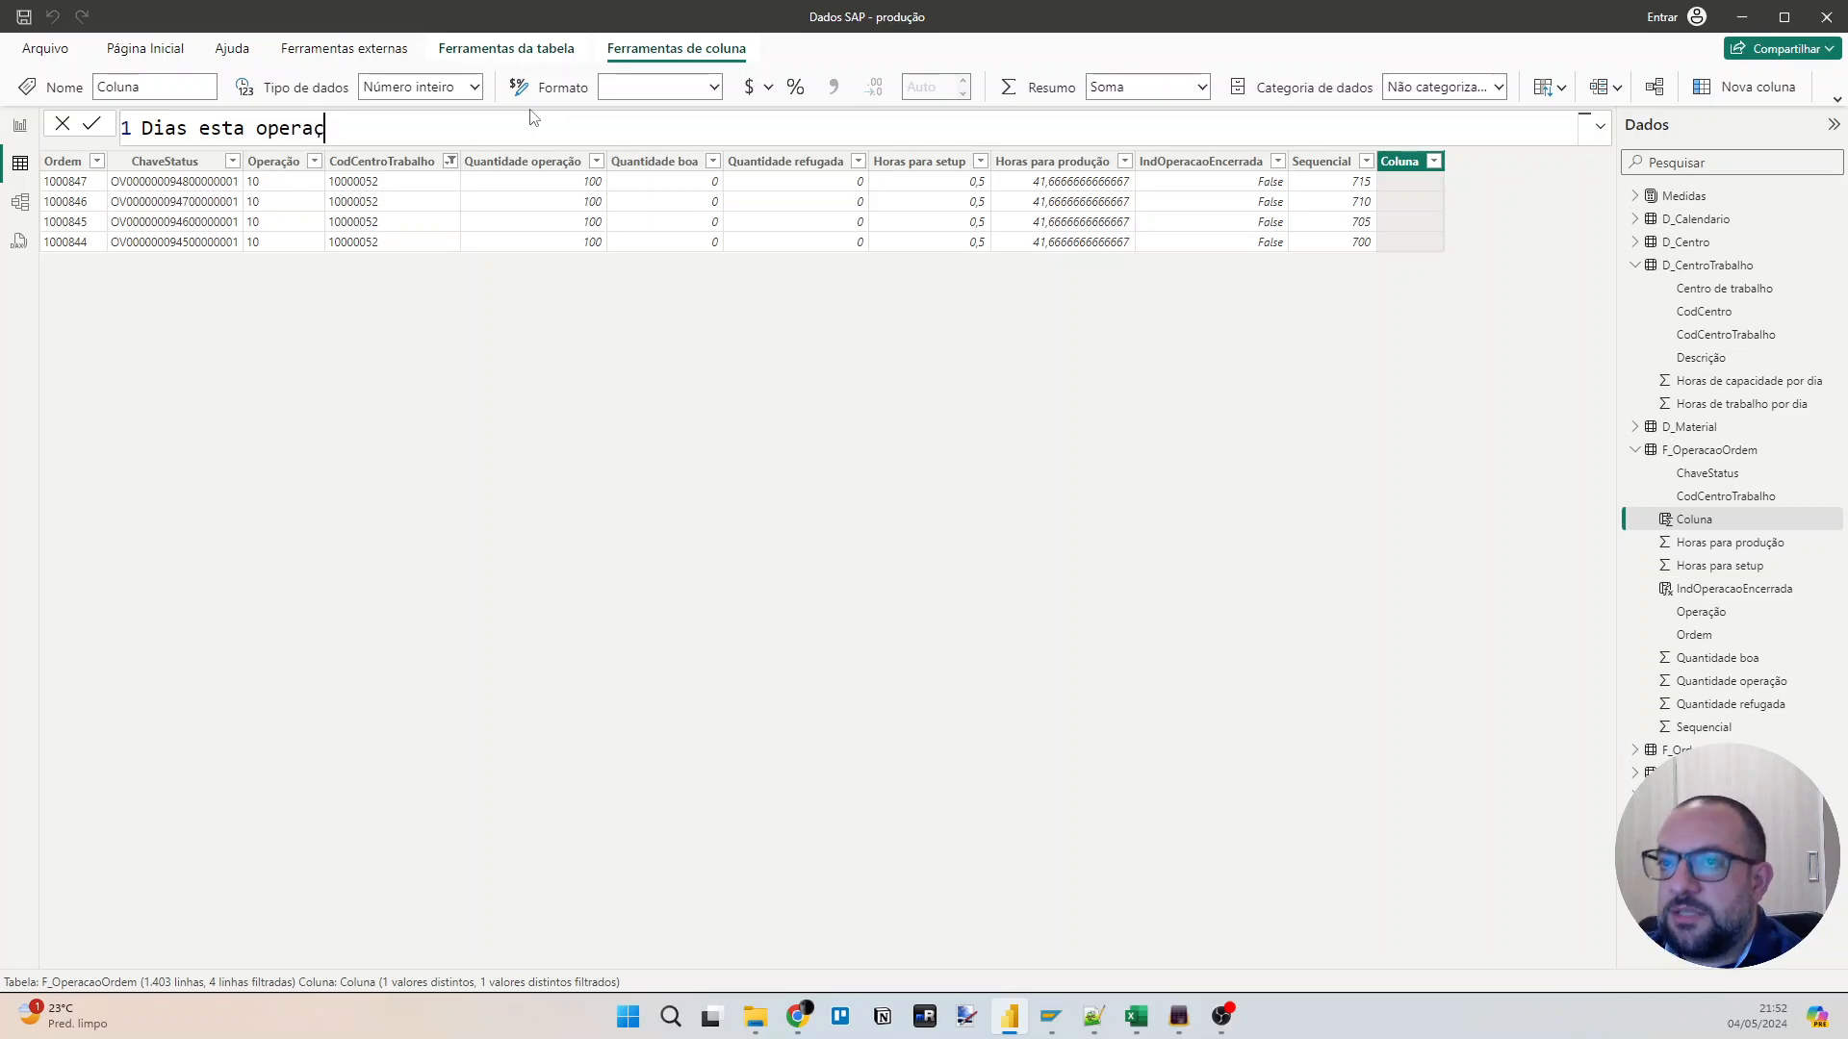
pyautogui.write('ão')
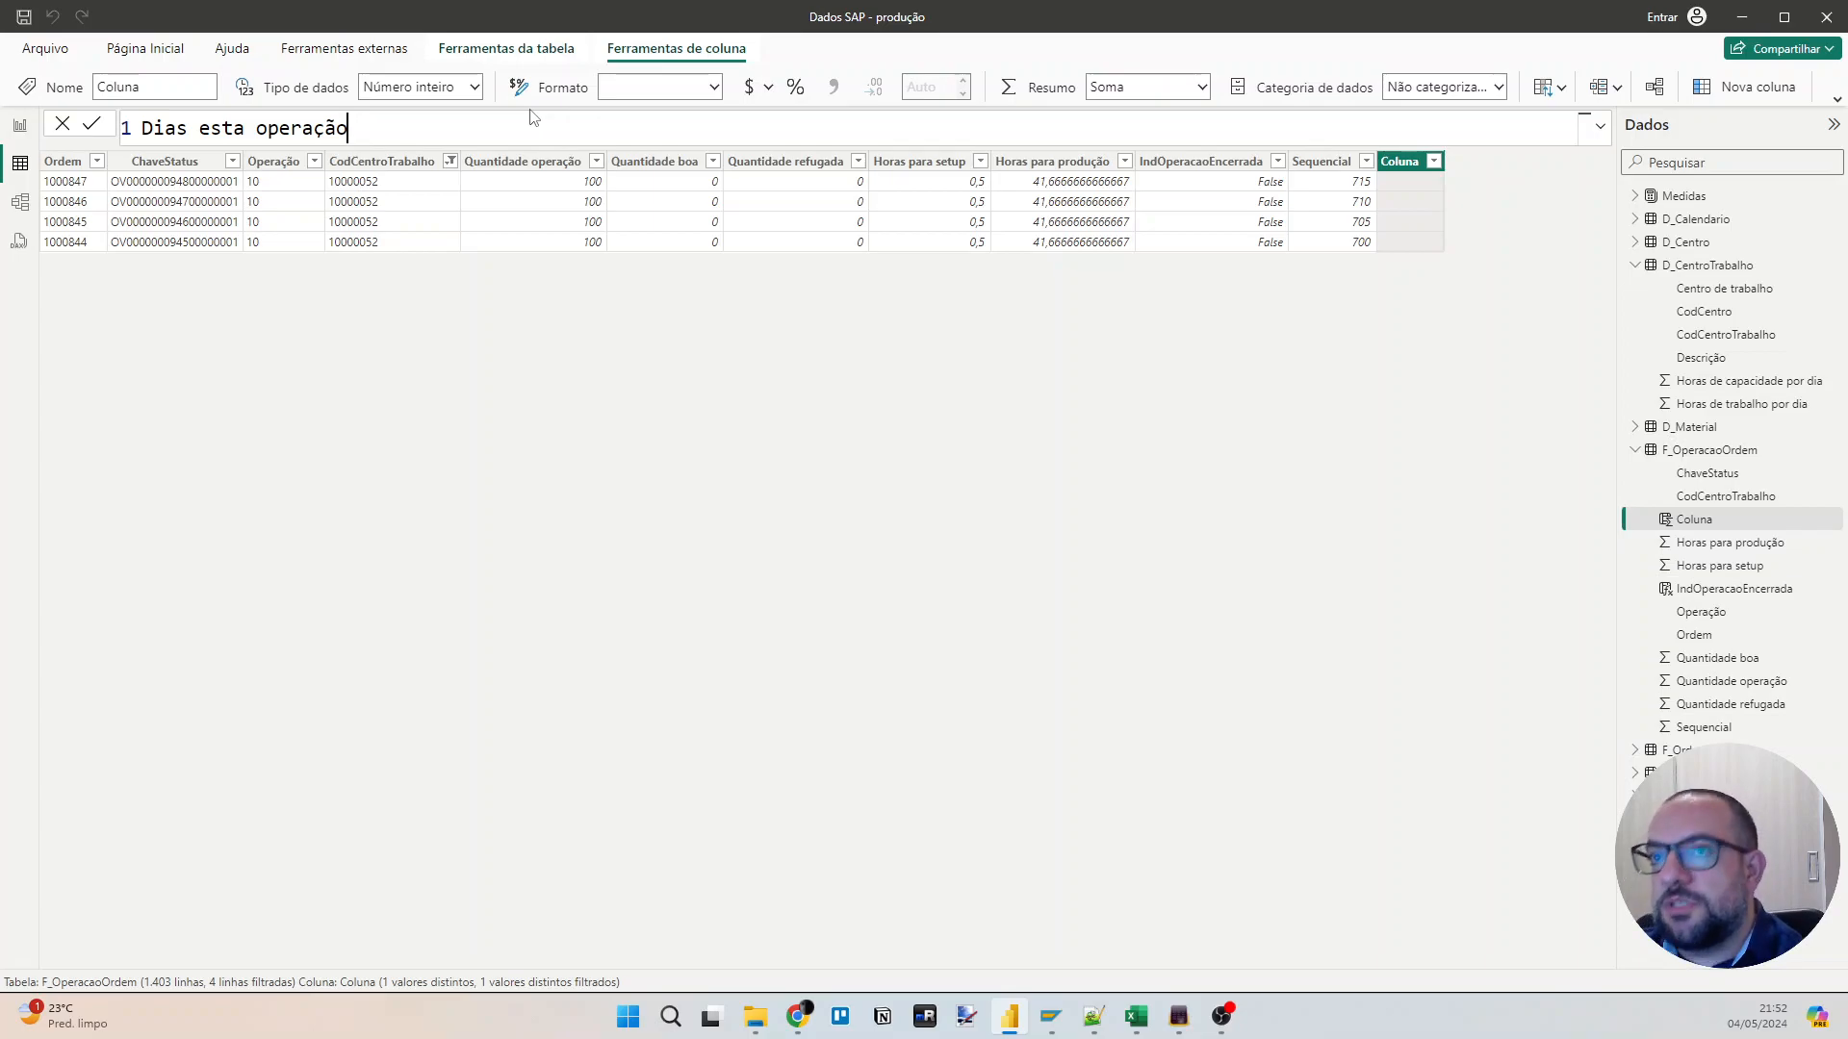
pyautogui.write(' =')
pyautogui.hotkey('shift', 'Return')
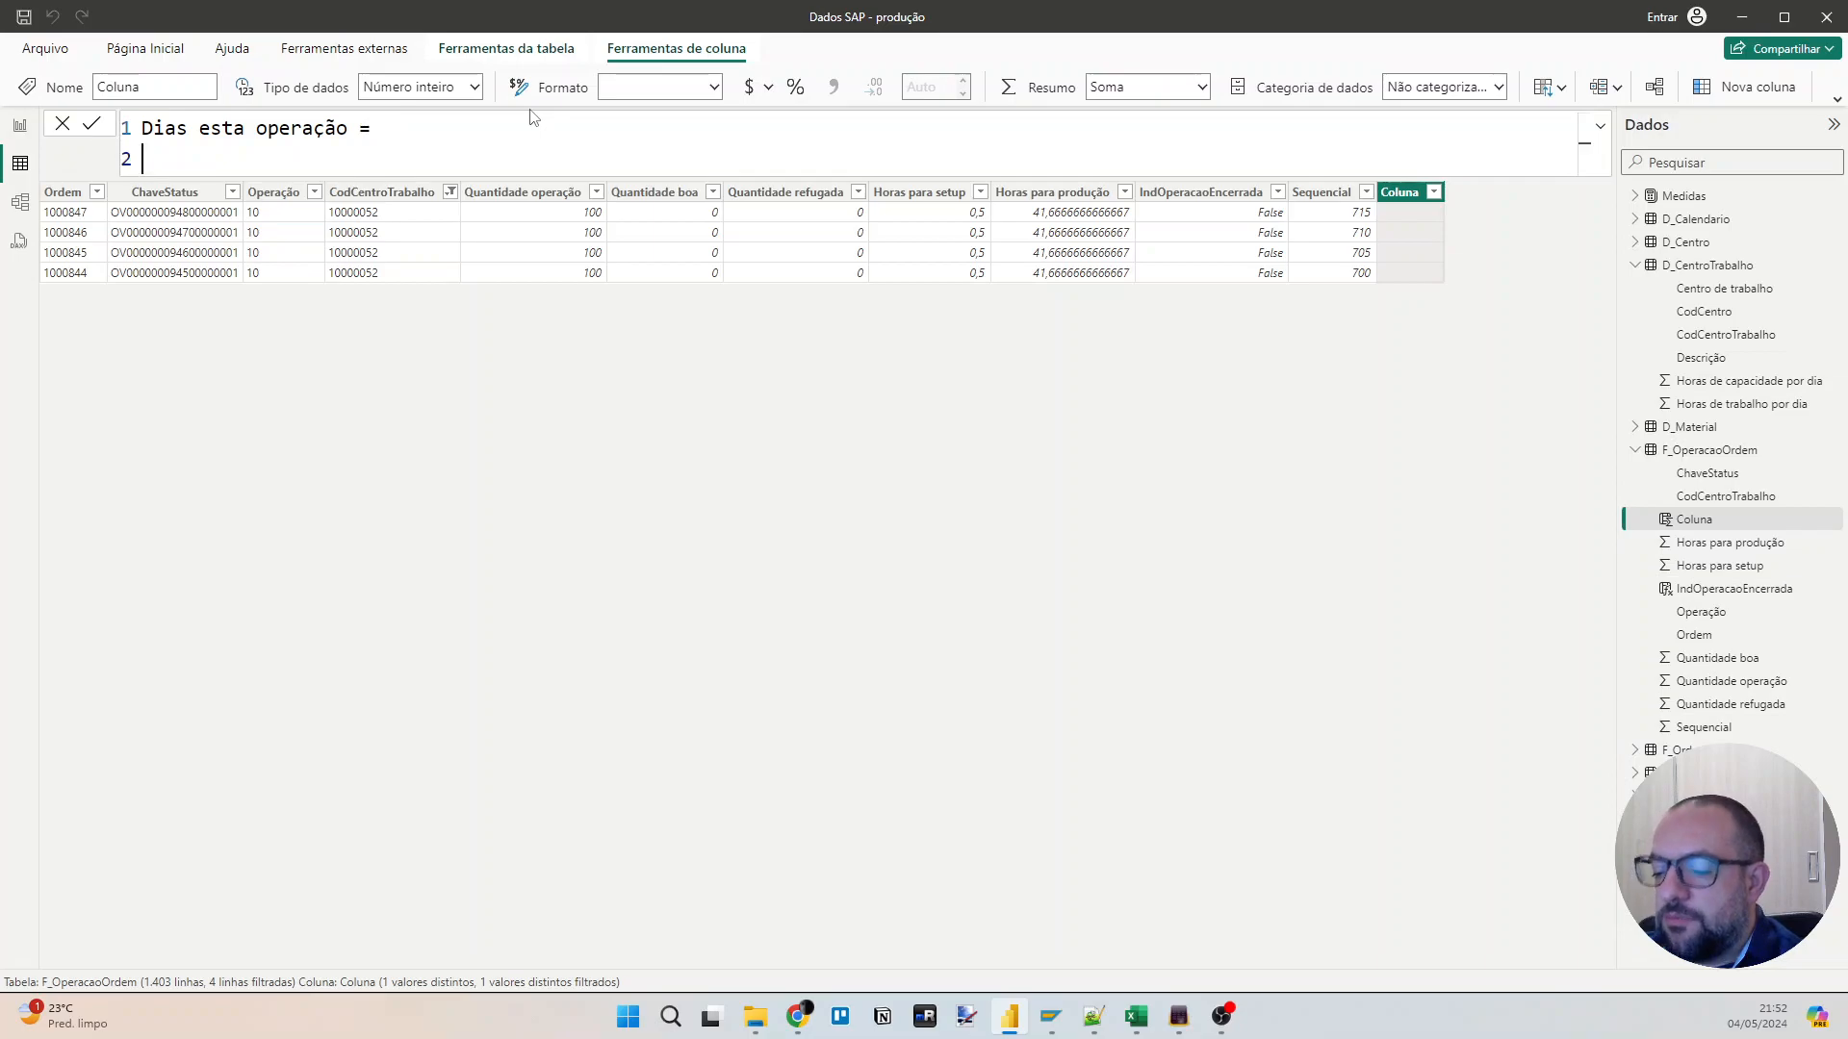
# Start the column formula with DIVIDE, using F_OperacaoOrdem[Horas para setup] + F_OperacaoOrdem[Horas para produção] as the numerator.
pyautogui.write('DIVIDE(')
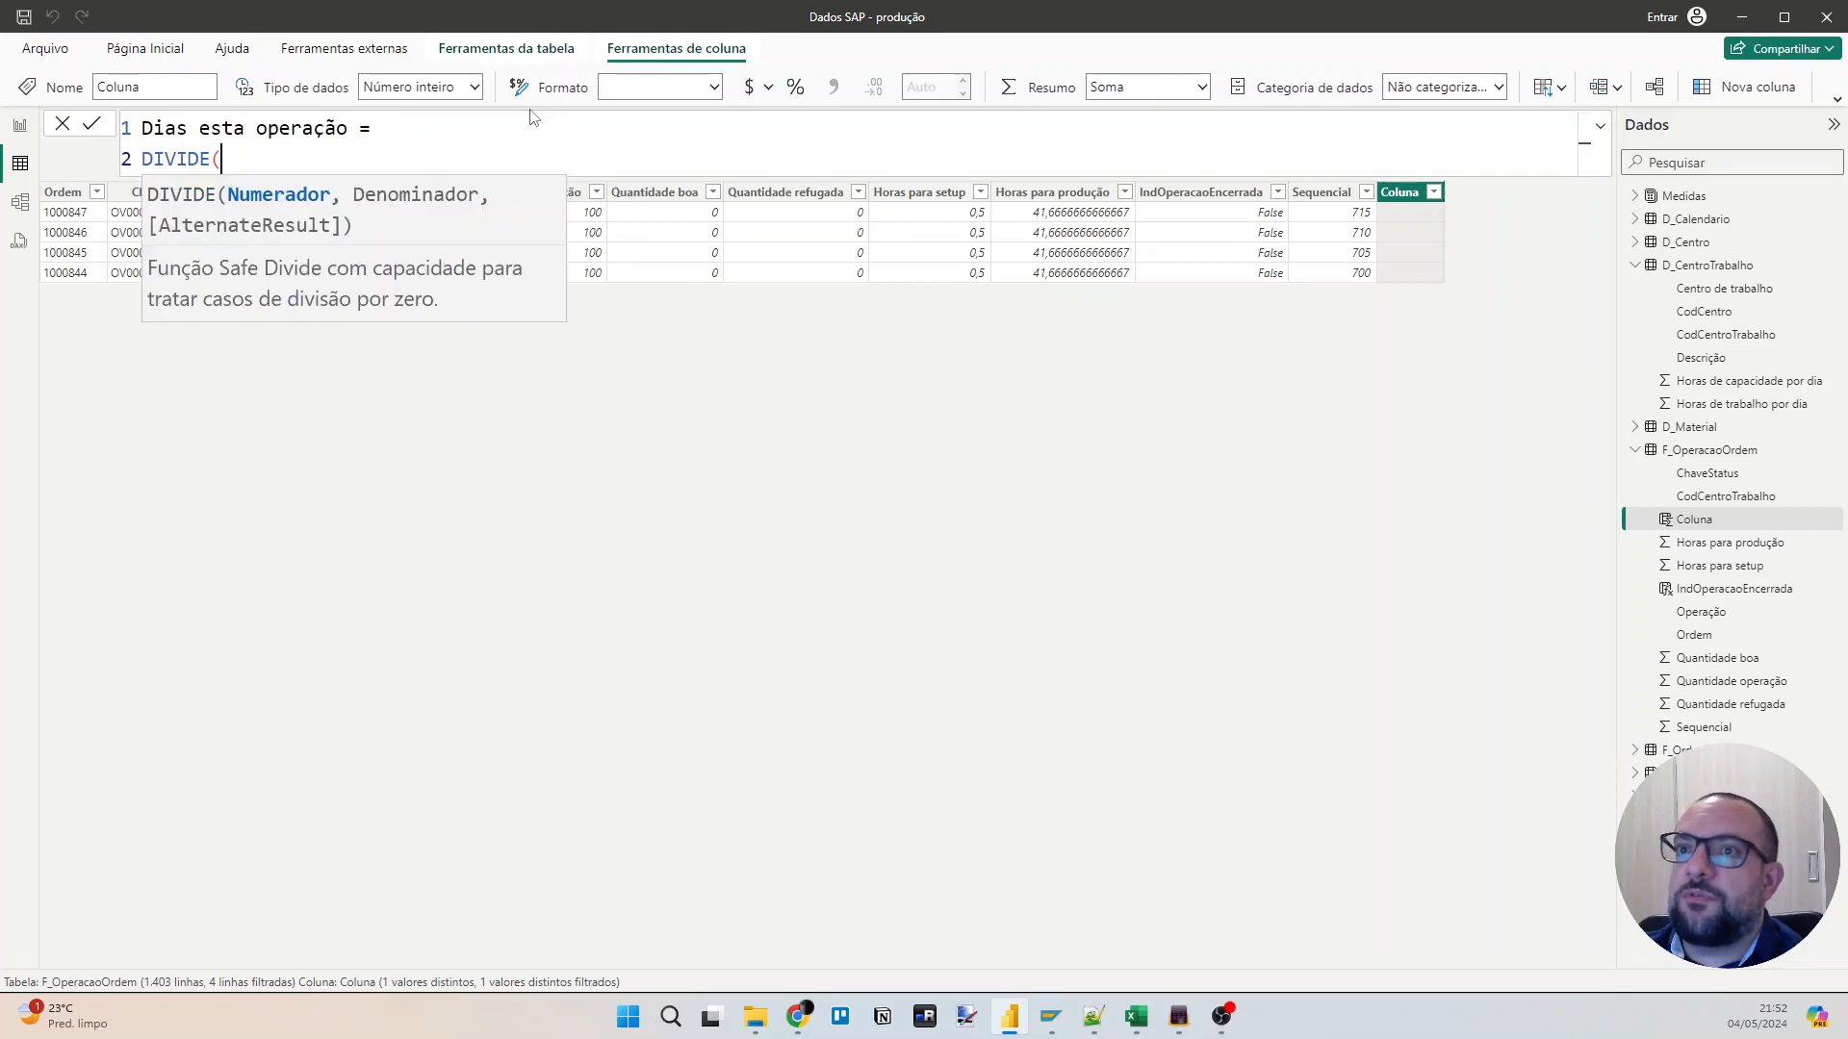
pyautogui.hotkey('shift', 'Return')
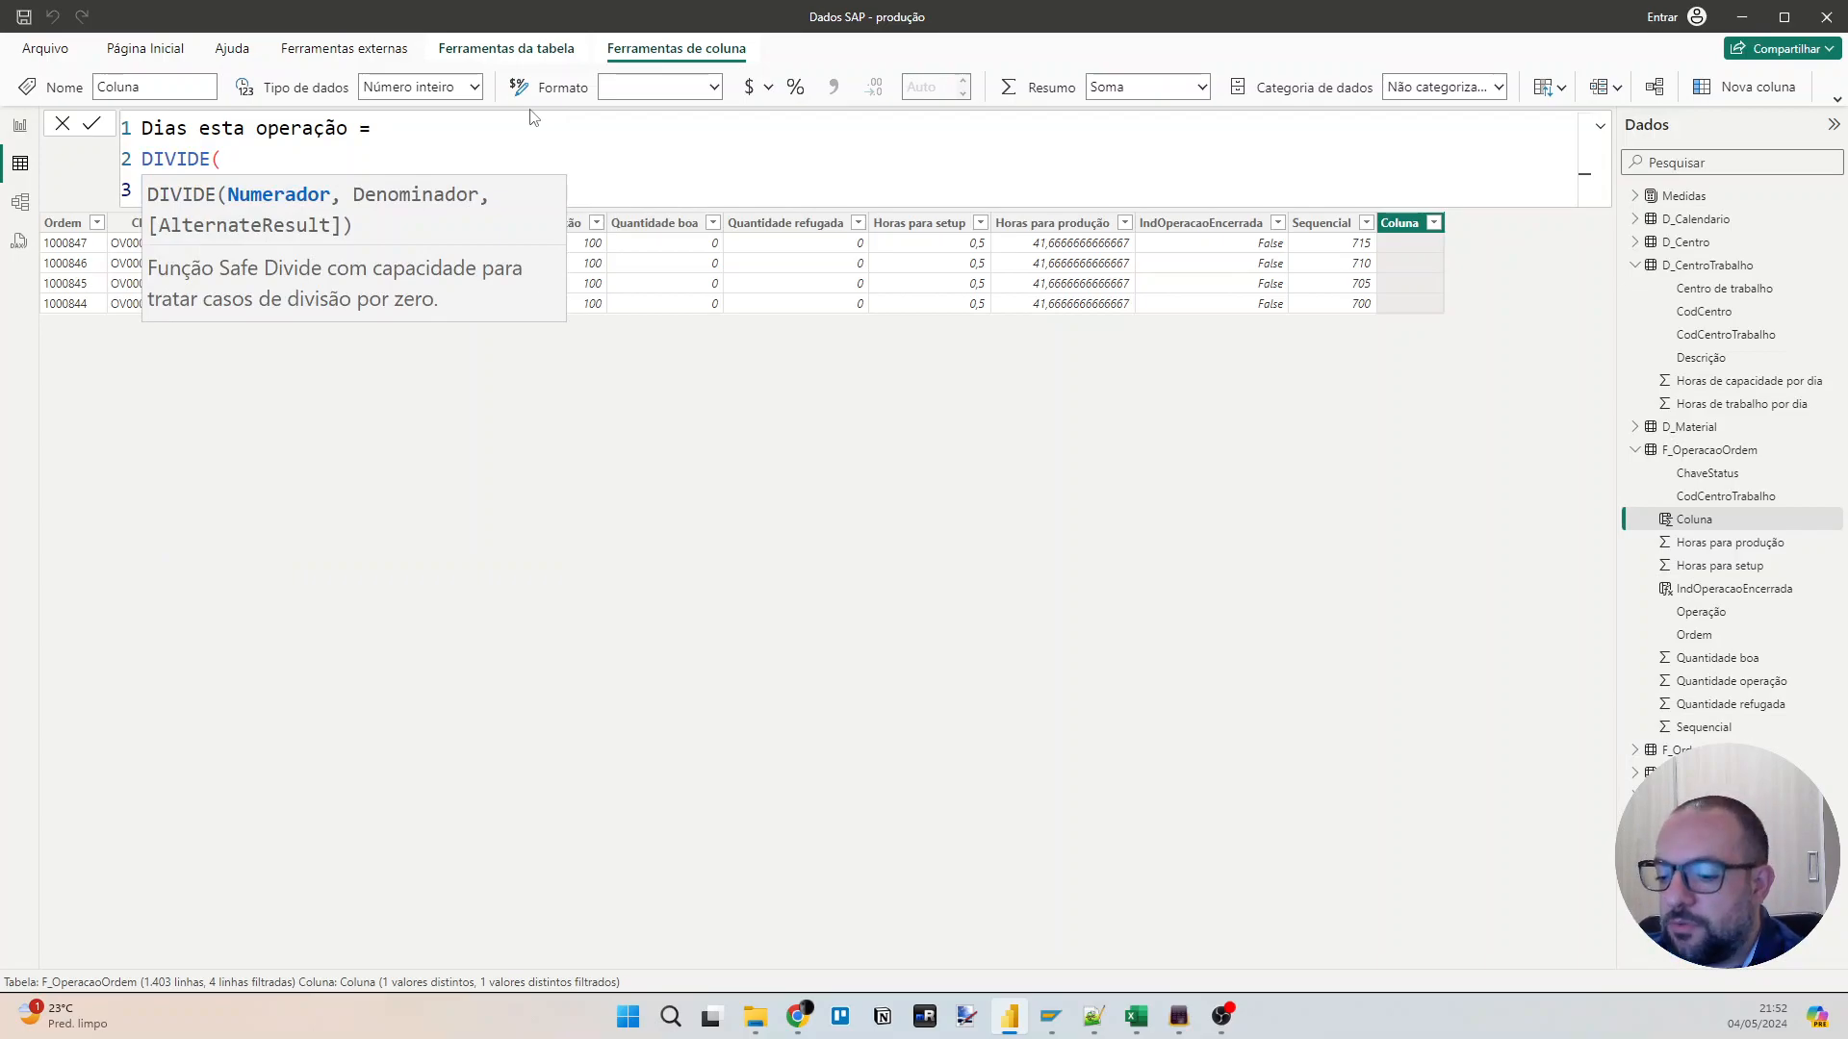
pyautogui.write('se')
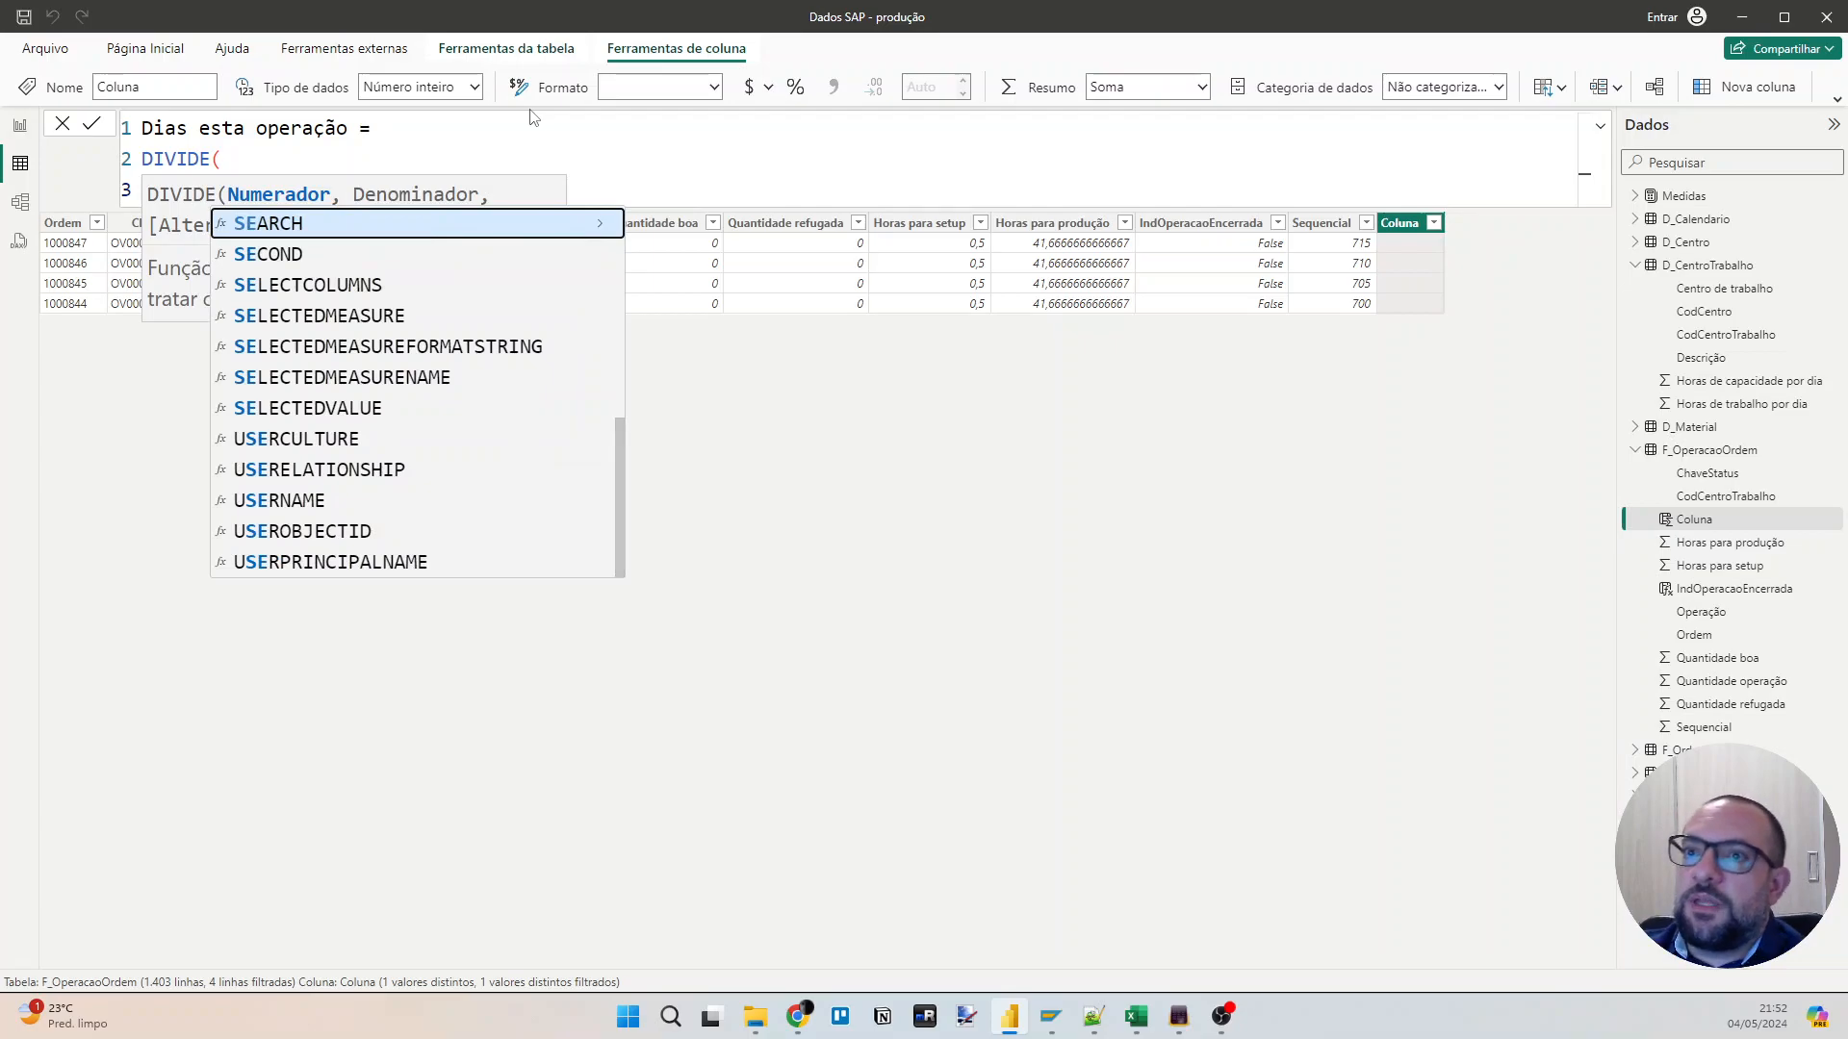
pyautogui.click(455, 159)
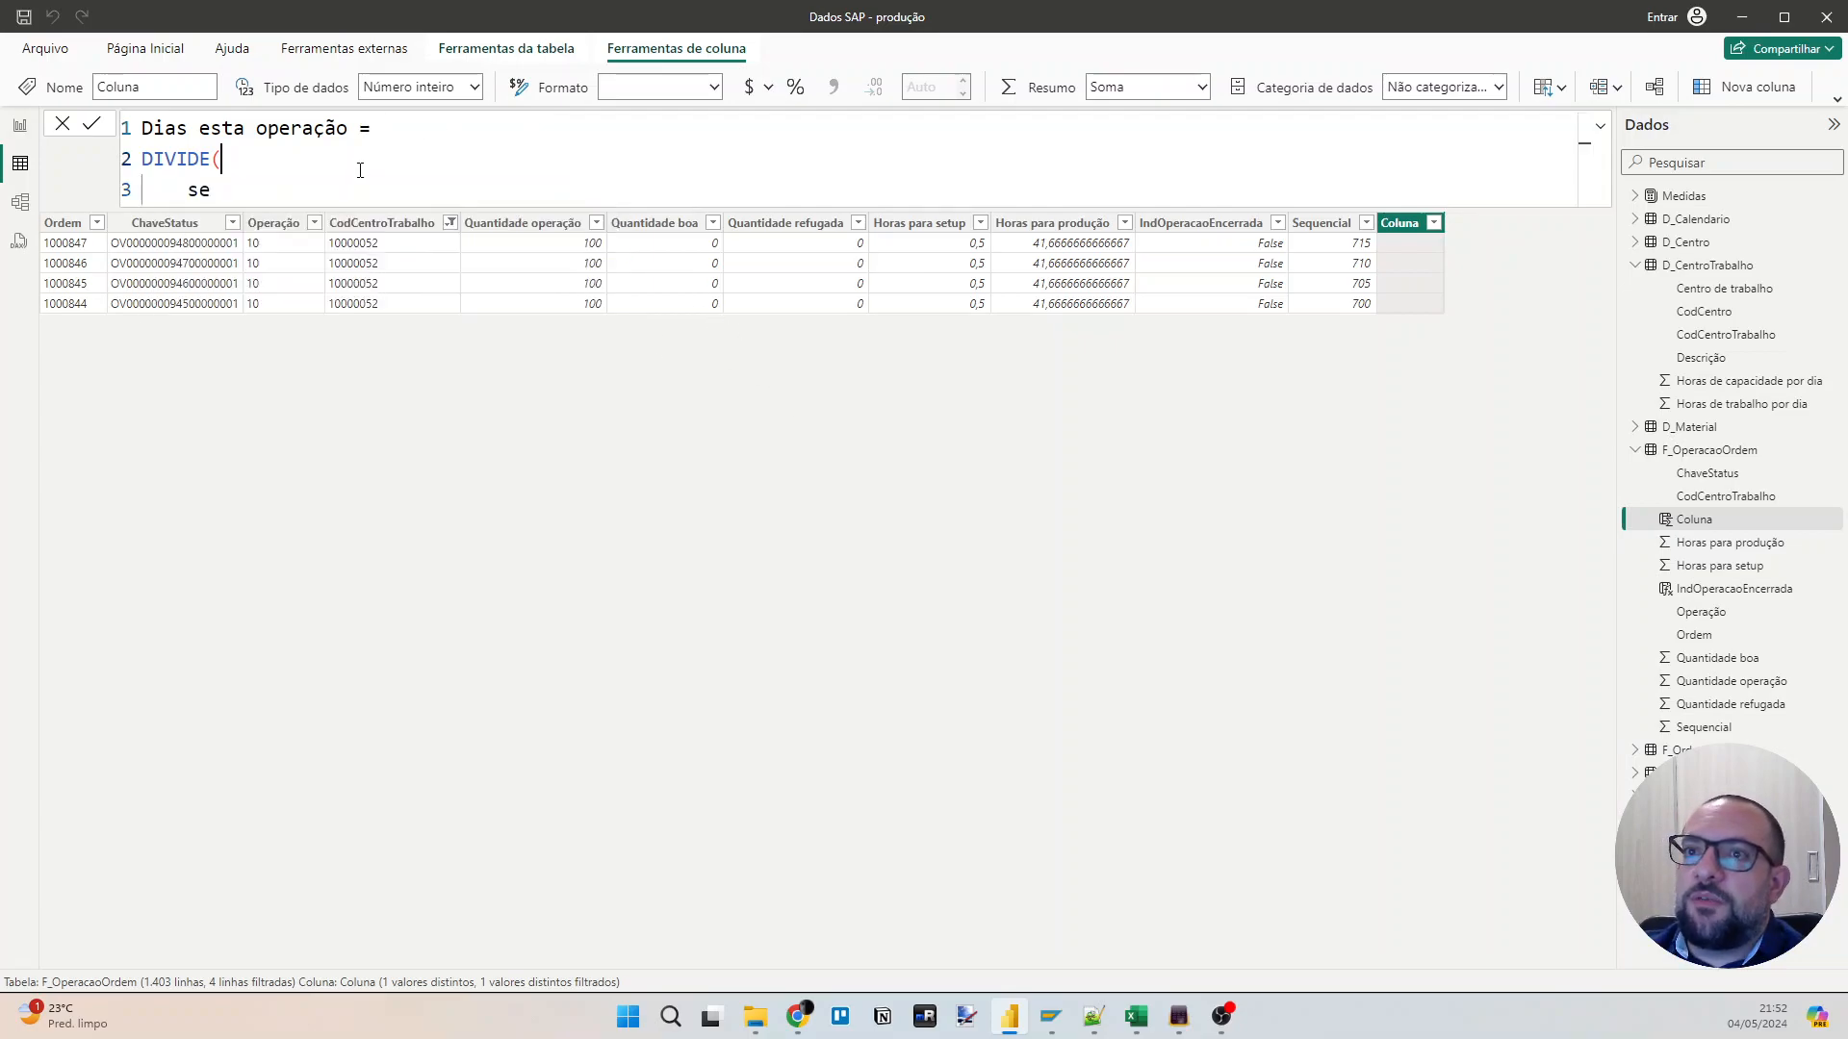
pyautogui.press('BackSpace')
pyautogui.write('etu')
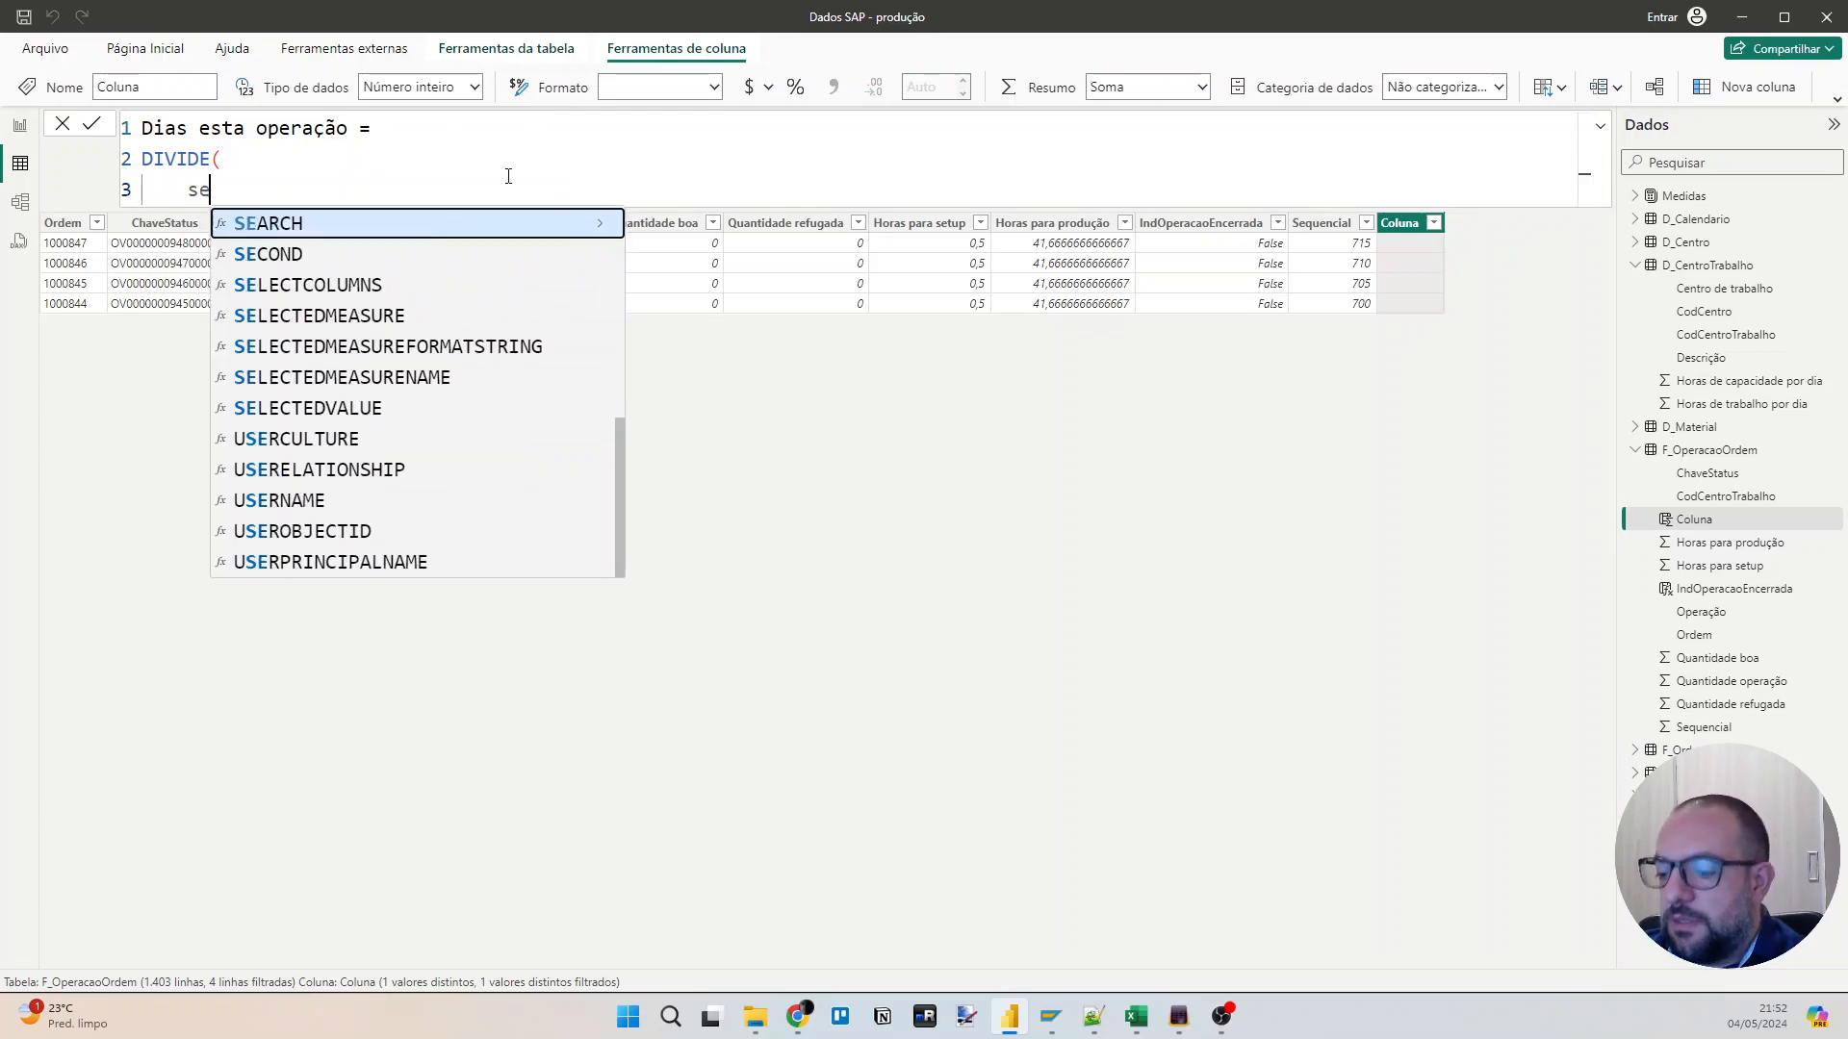
pyautogui.press('Tab')
pyautogui.write('+')
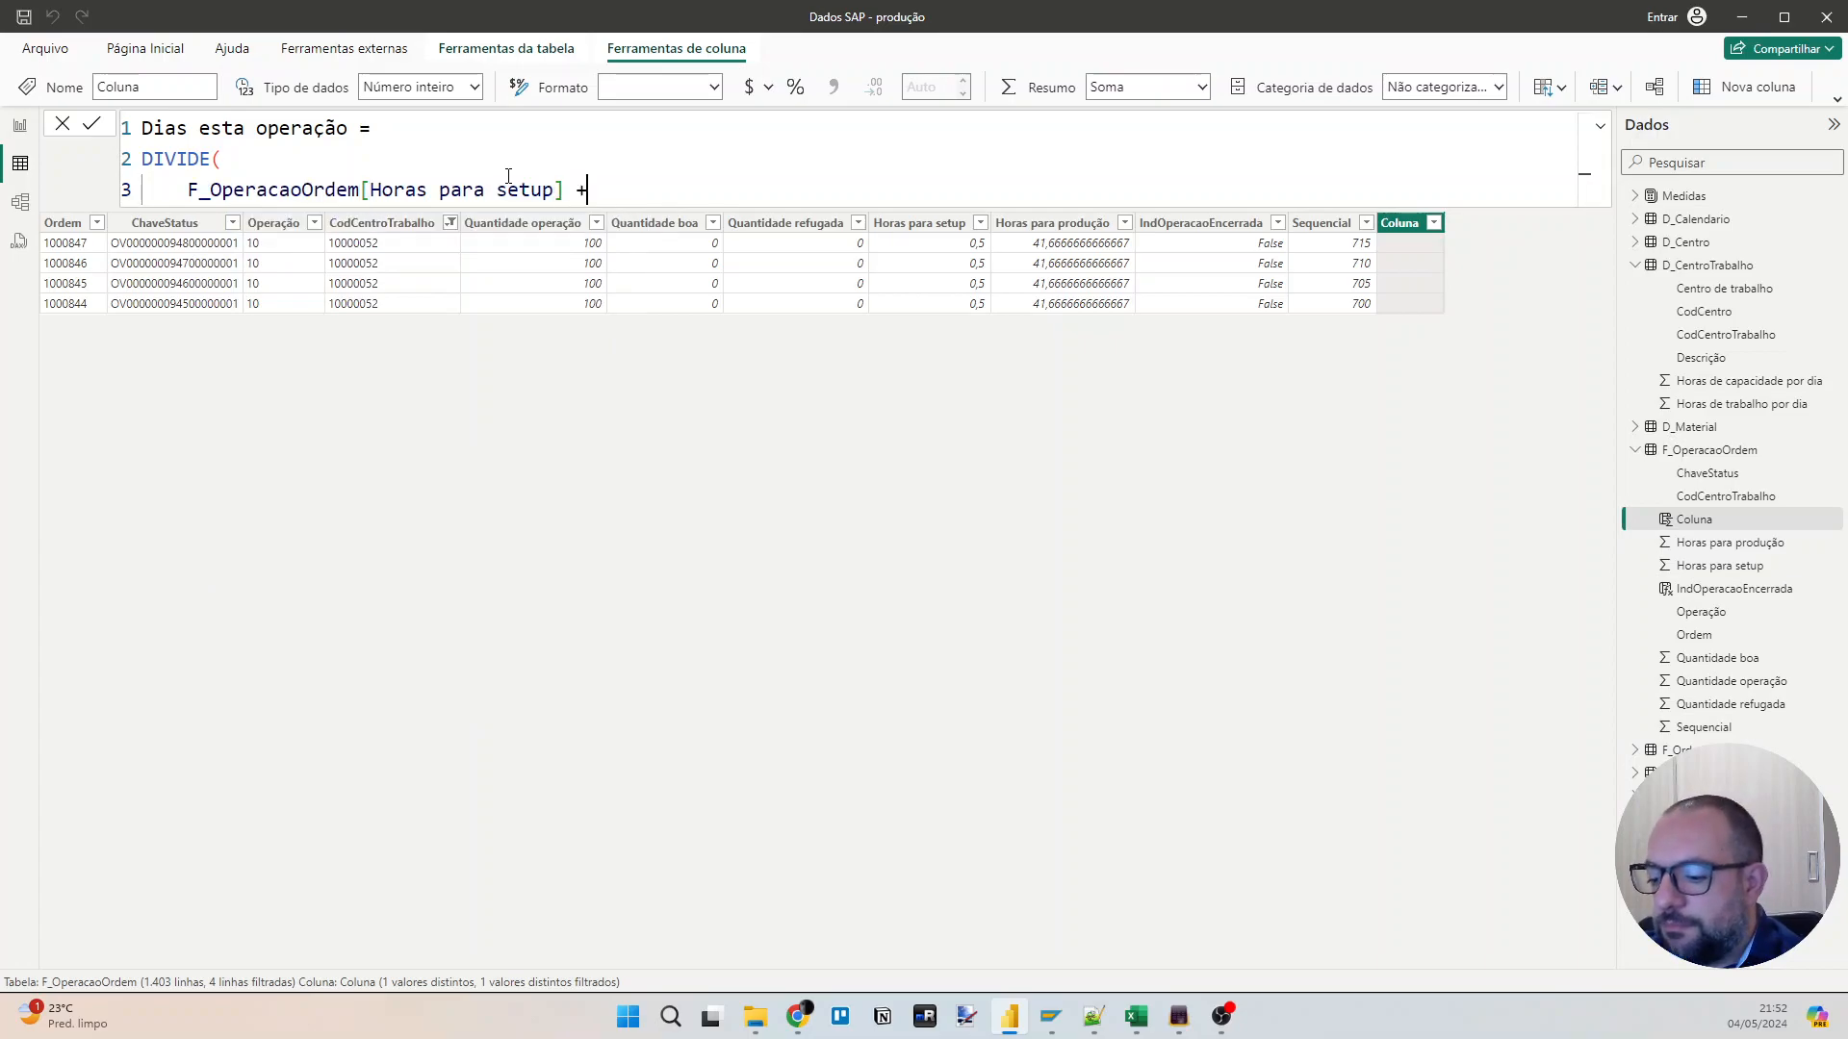
pyautogui.write(' hor')
pyautogui.press('Down')
pyautogui.press('Tab')
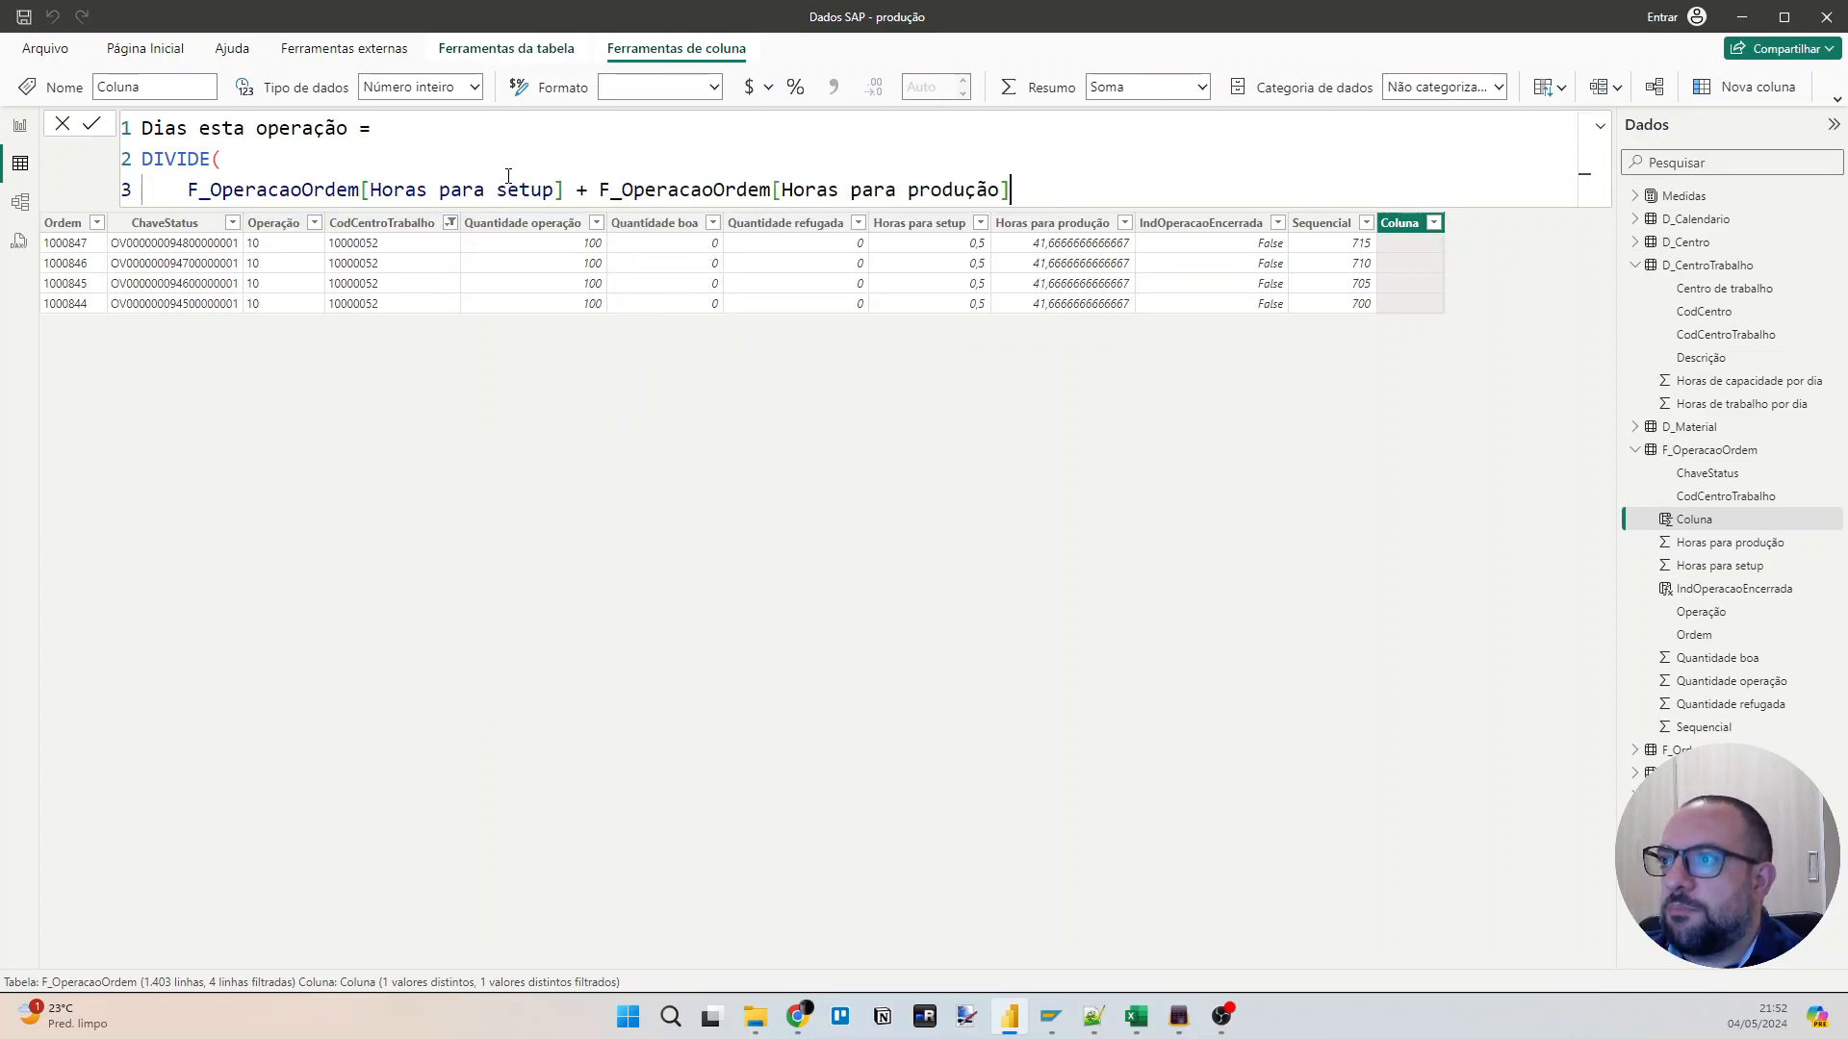
# Set the DIVIDE denominator to RELATED(D_CentroTrabalho[Horas de capacidade por dia]) and commit the formula.
pyautogui.write(',')
pyautogui.press('Return')
pyautogui.write('rel')
pyautogui.click(451, 145)
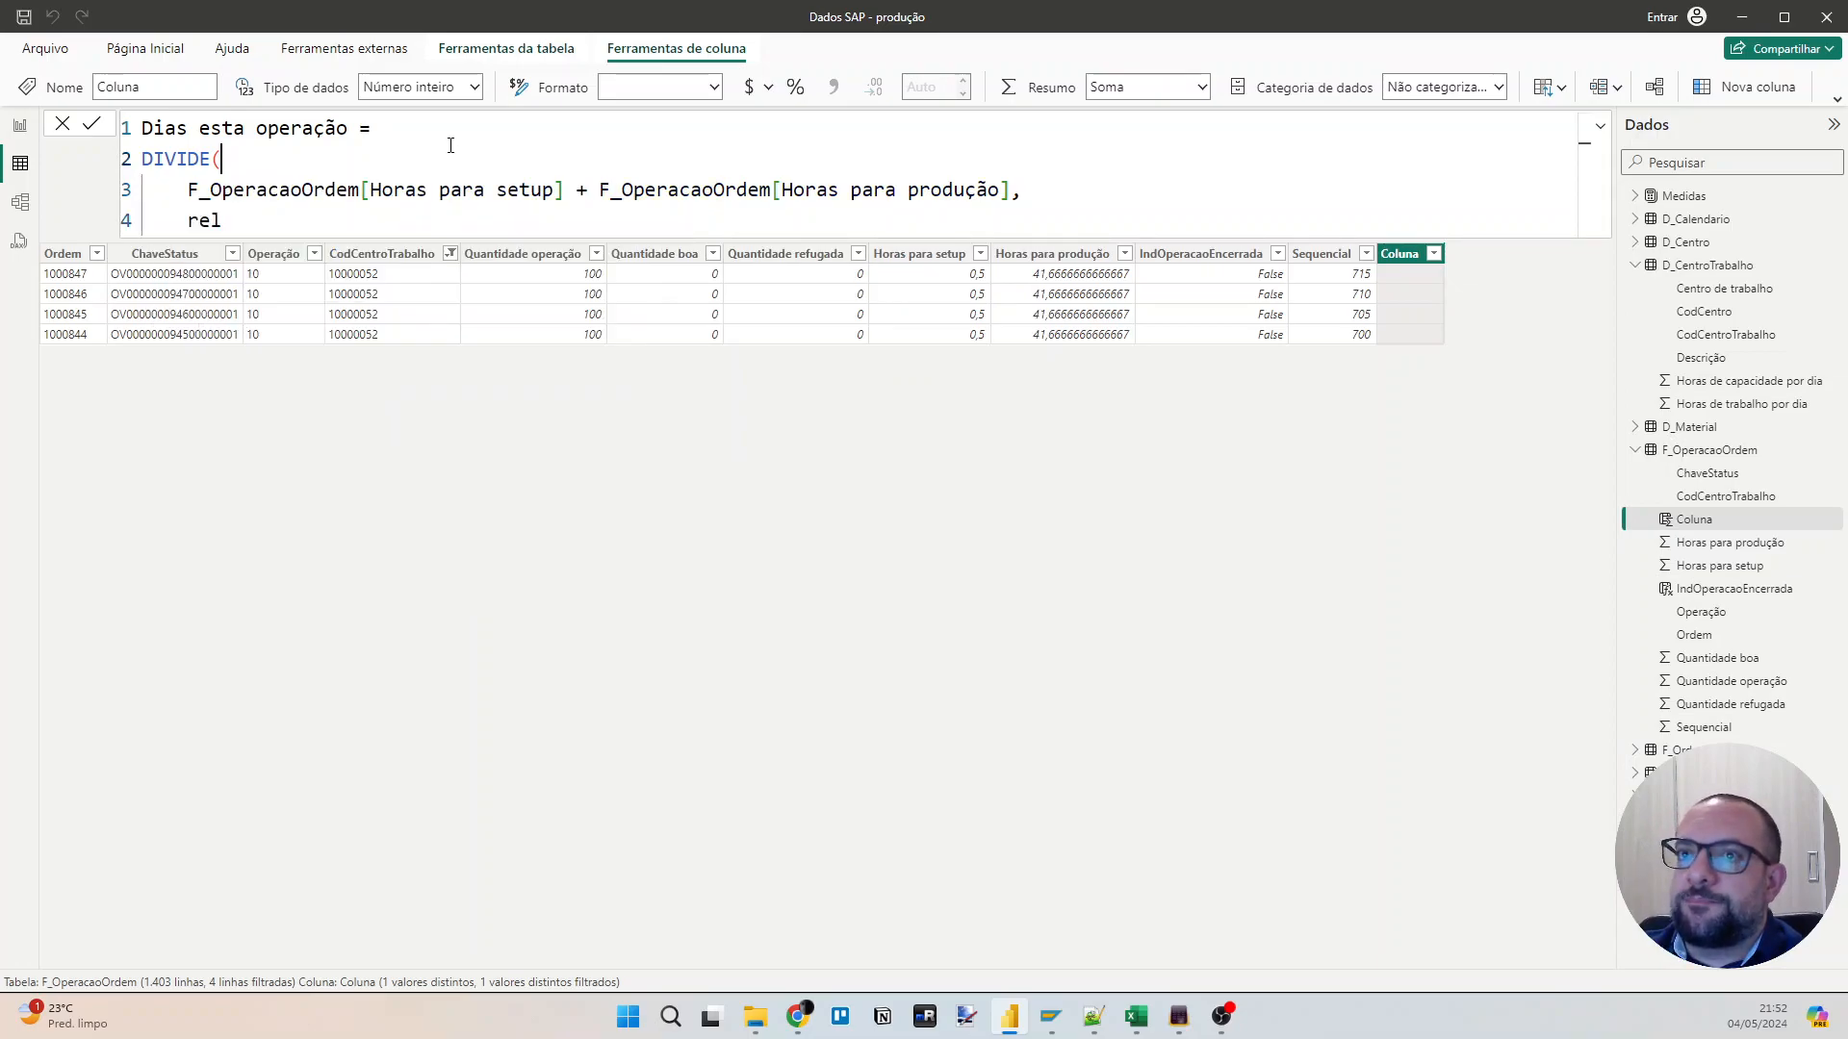
pyautogui.press('Down')
pyautogui.write('a')
pyautogui.press('Tab')
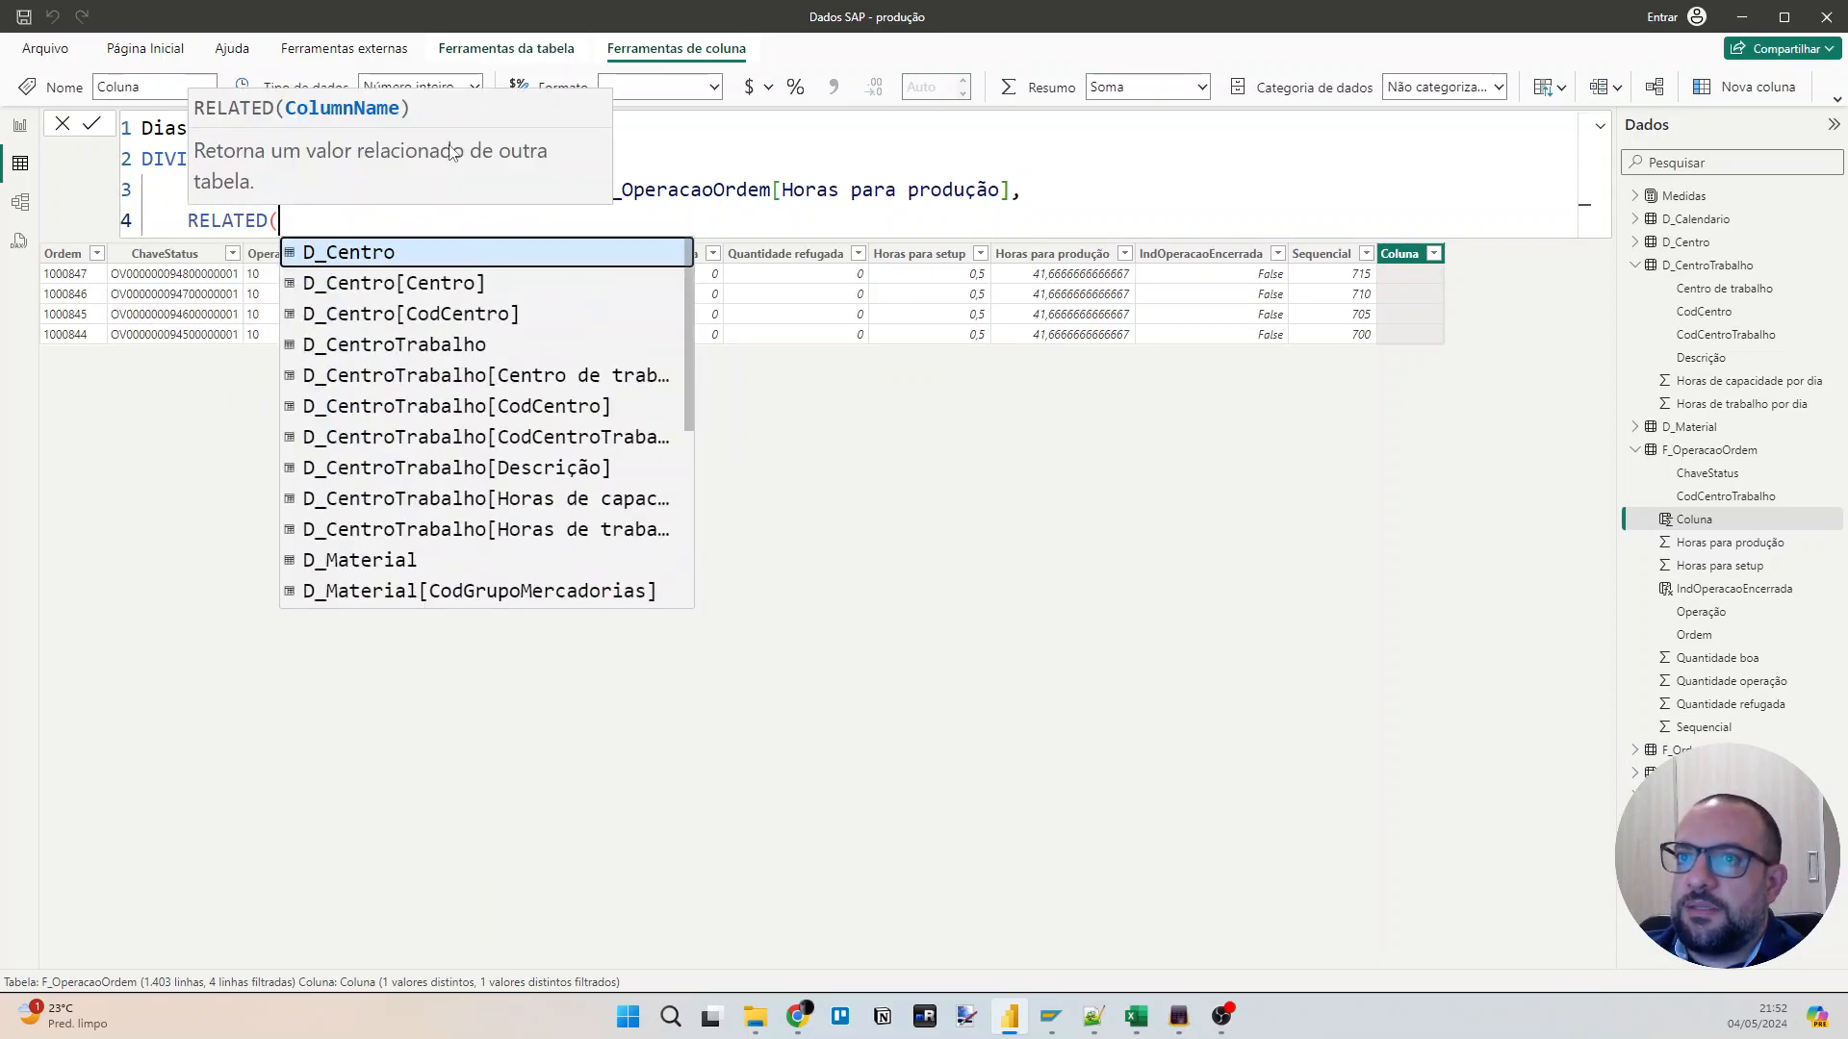
pyautogui.write('d_cen')
pyautogui.press('Down')
pyautogui.press('Down')
pyautogui.press('Down')
pyautogui.press('Down')
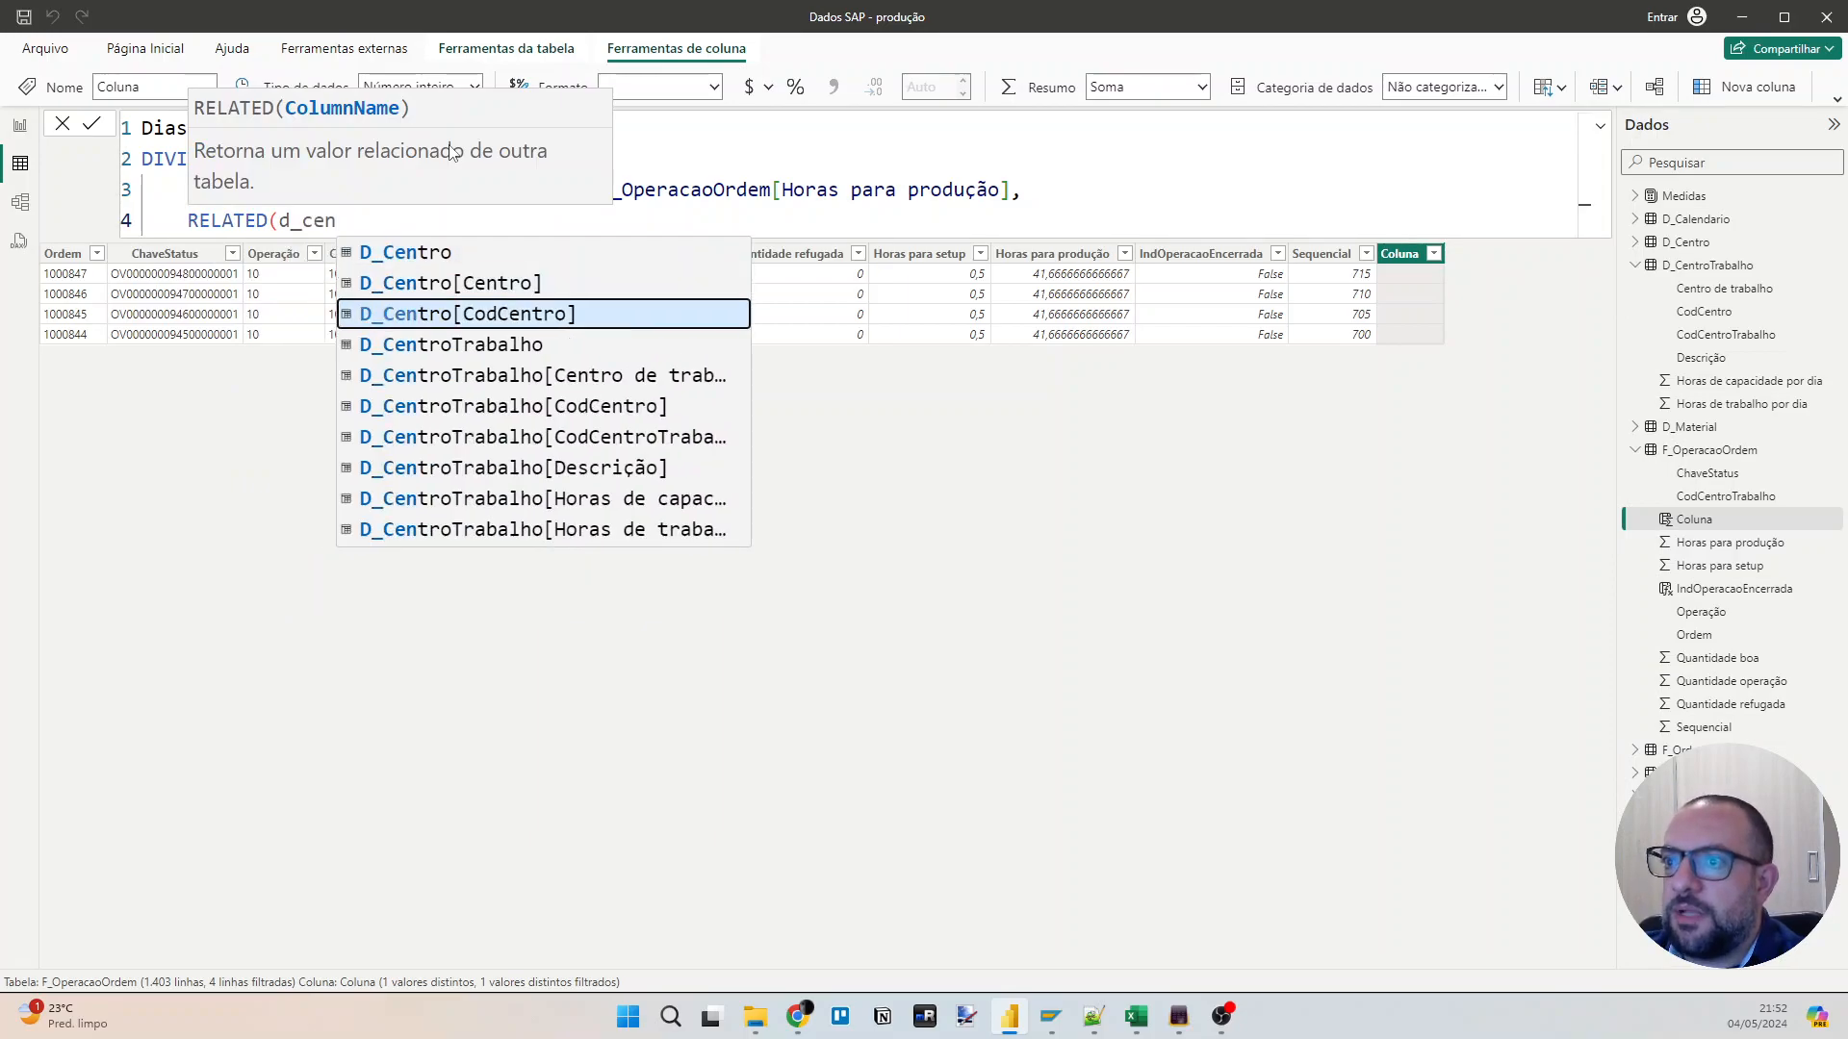
pyautogui.press('Down')
pyautogui.press('Down')
pyautogui.press('Down')
pyautogui.press('Down')
pyautogui.press('Tab')
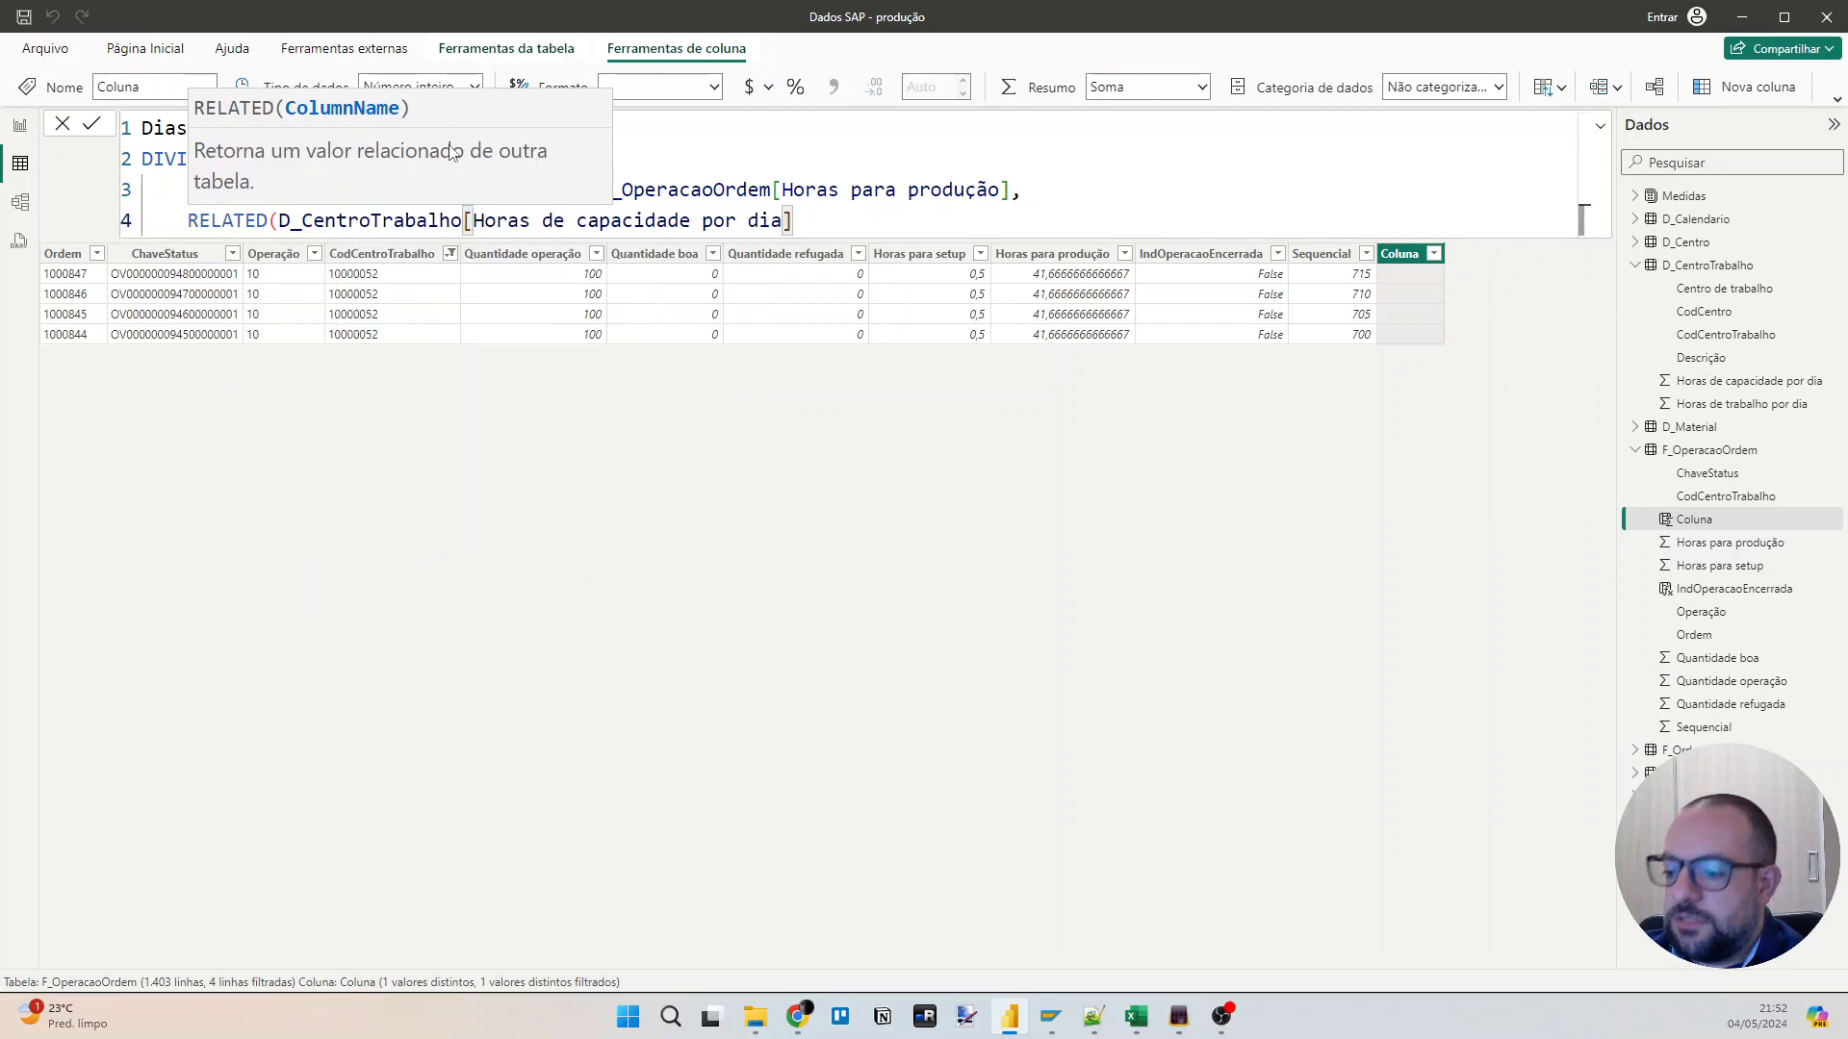
pyautogui.write(')')
pyautogui.hotkey('shift', 'Return')
pyautogui.write(')')
pyautogui.press('Return')
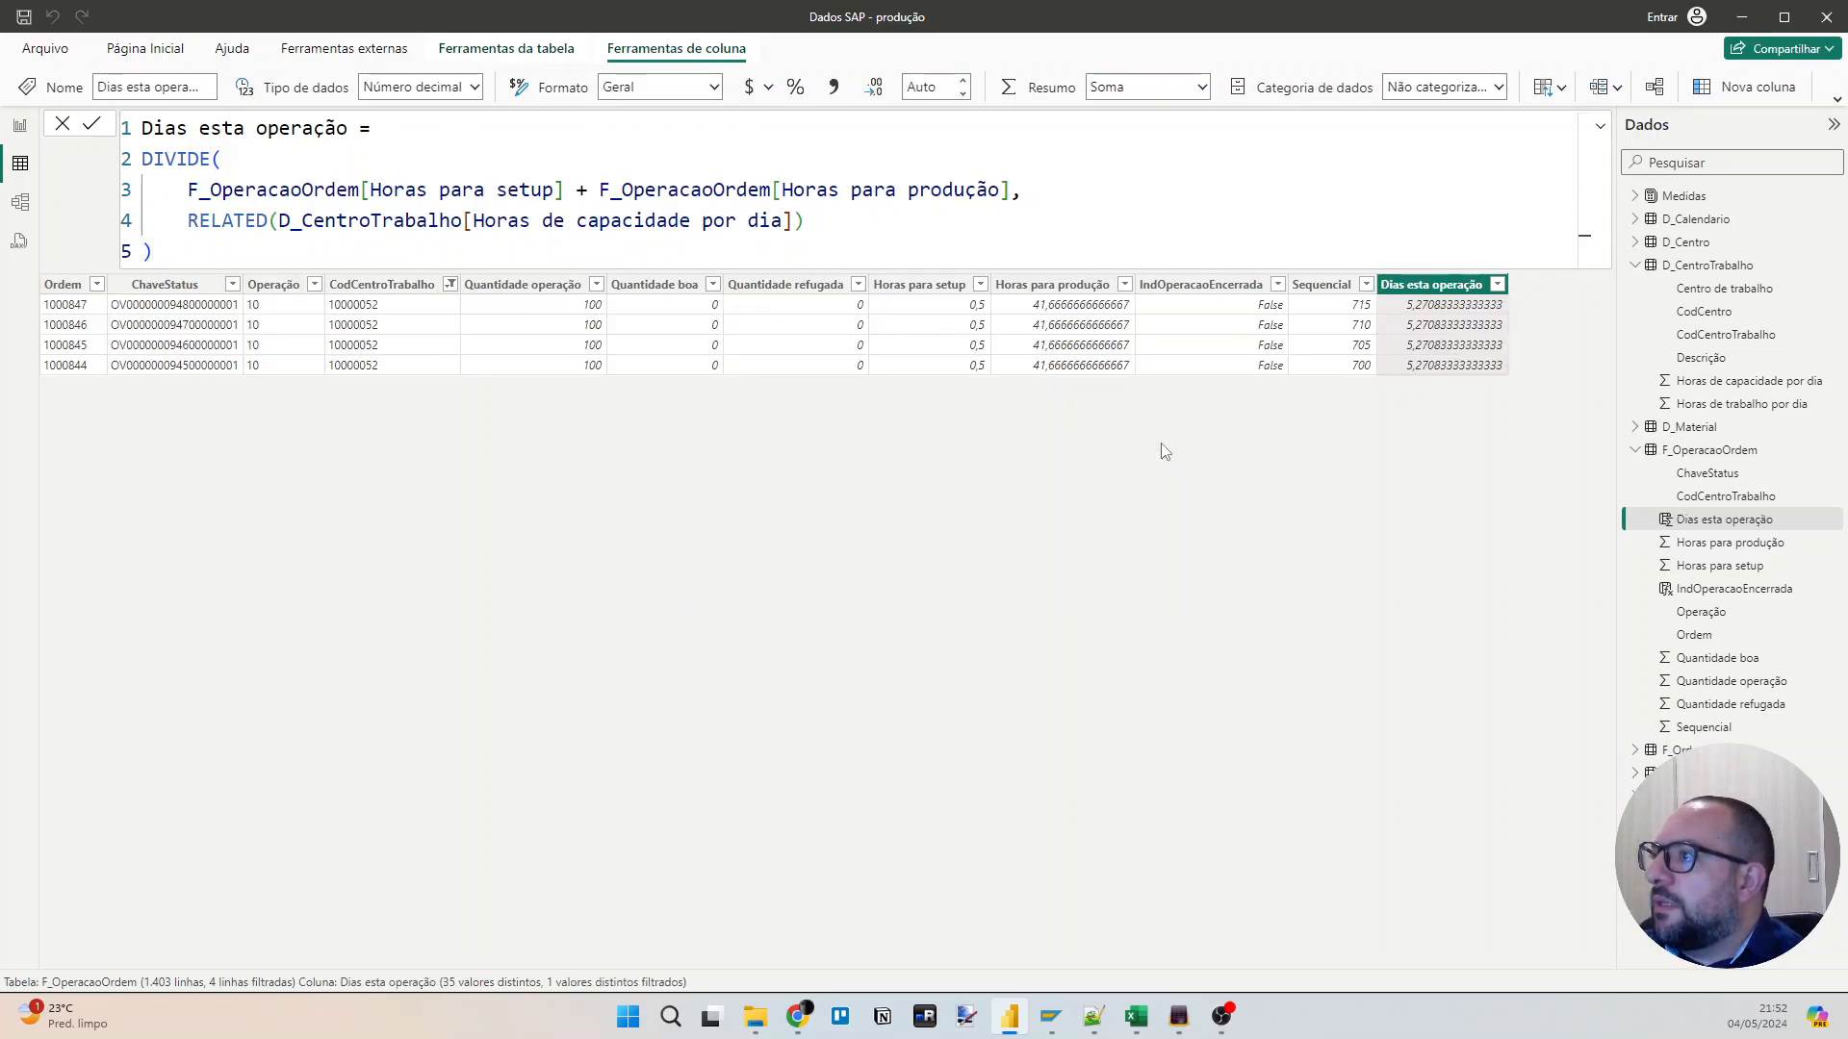
# Cross-check the new column against the report matrix by calculating 5,27*4 in SpeedCrunch, then return to Power BI.
pyautogui.click(20, 126)
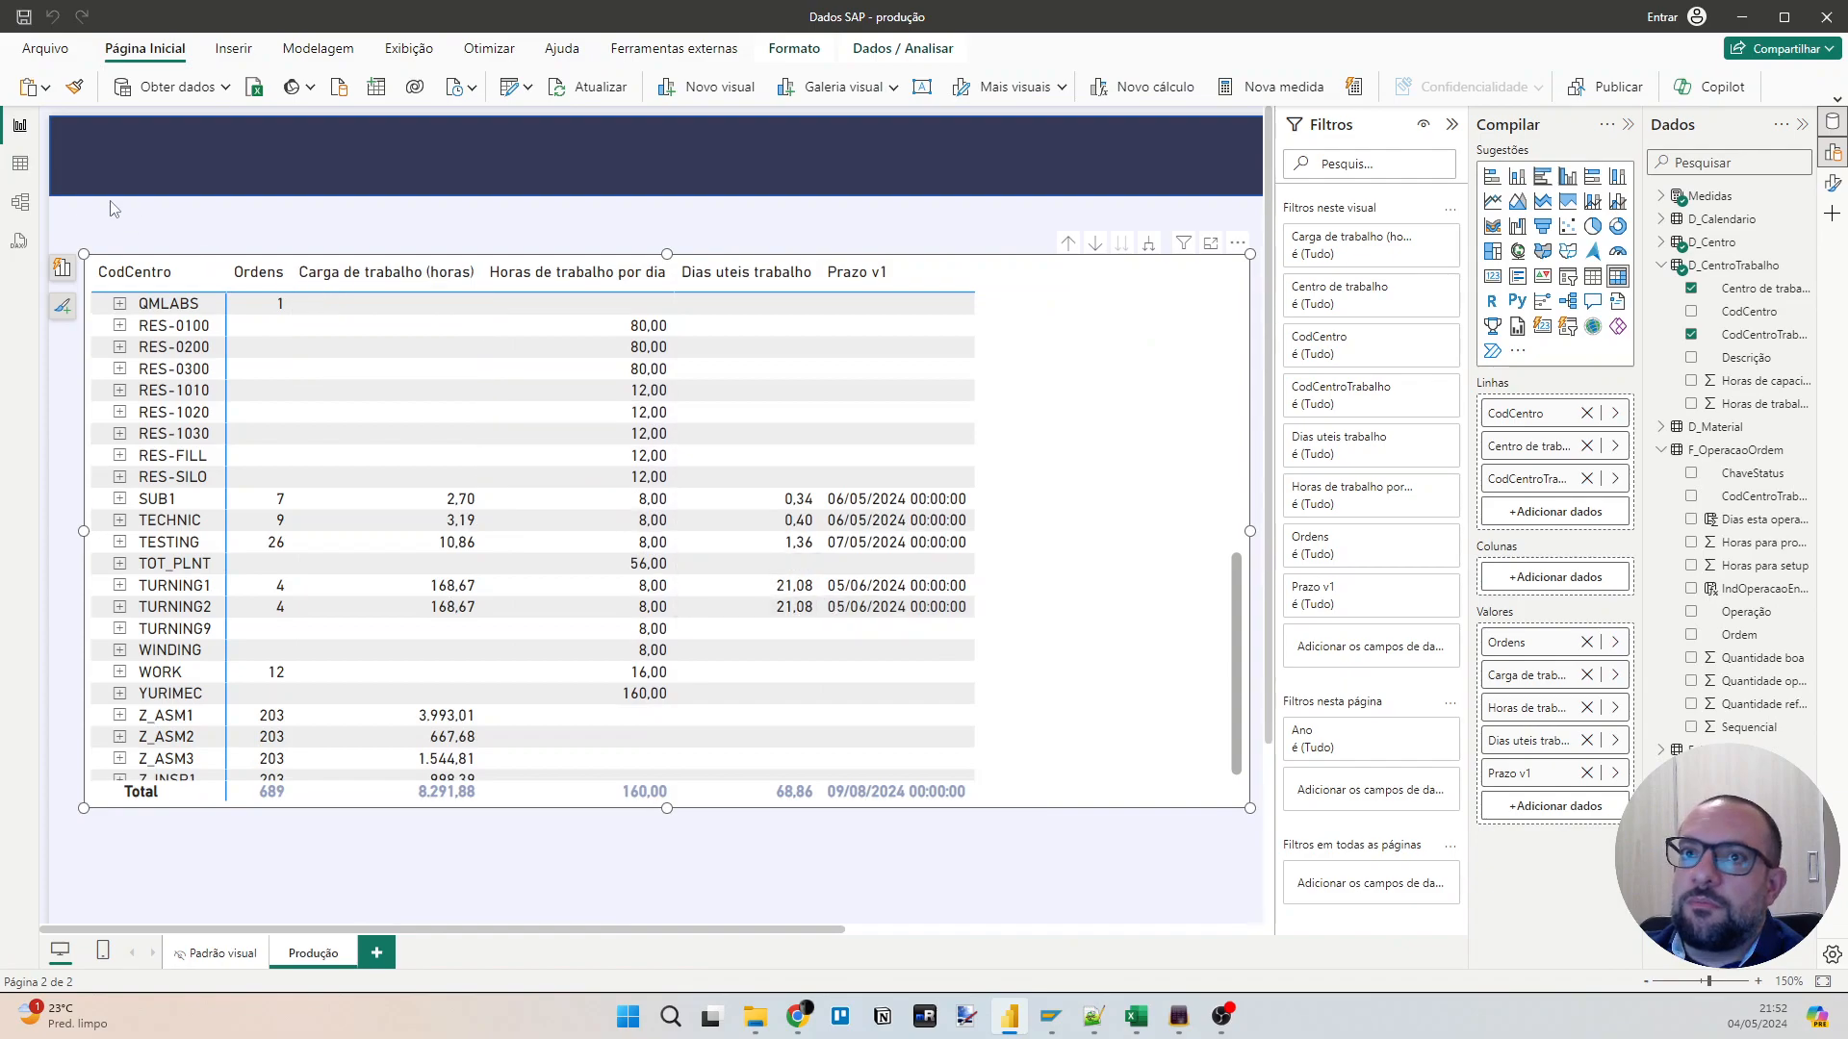
pyautogui.click(19, 163)
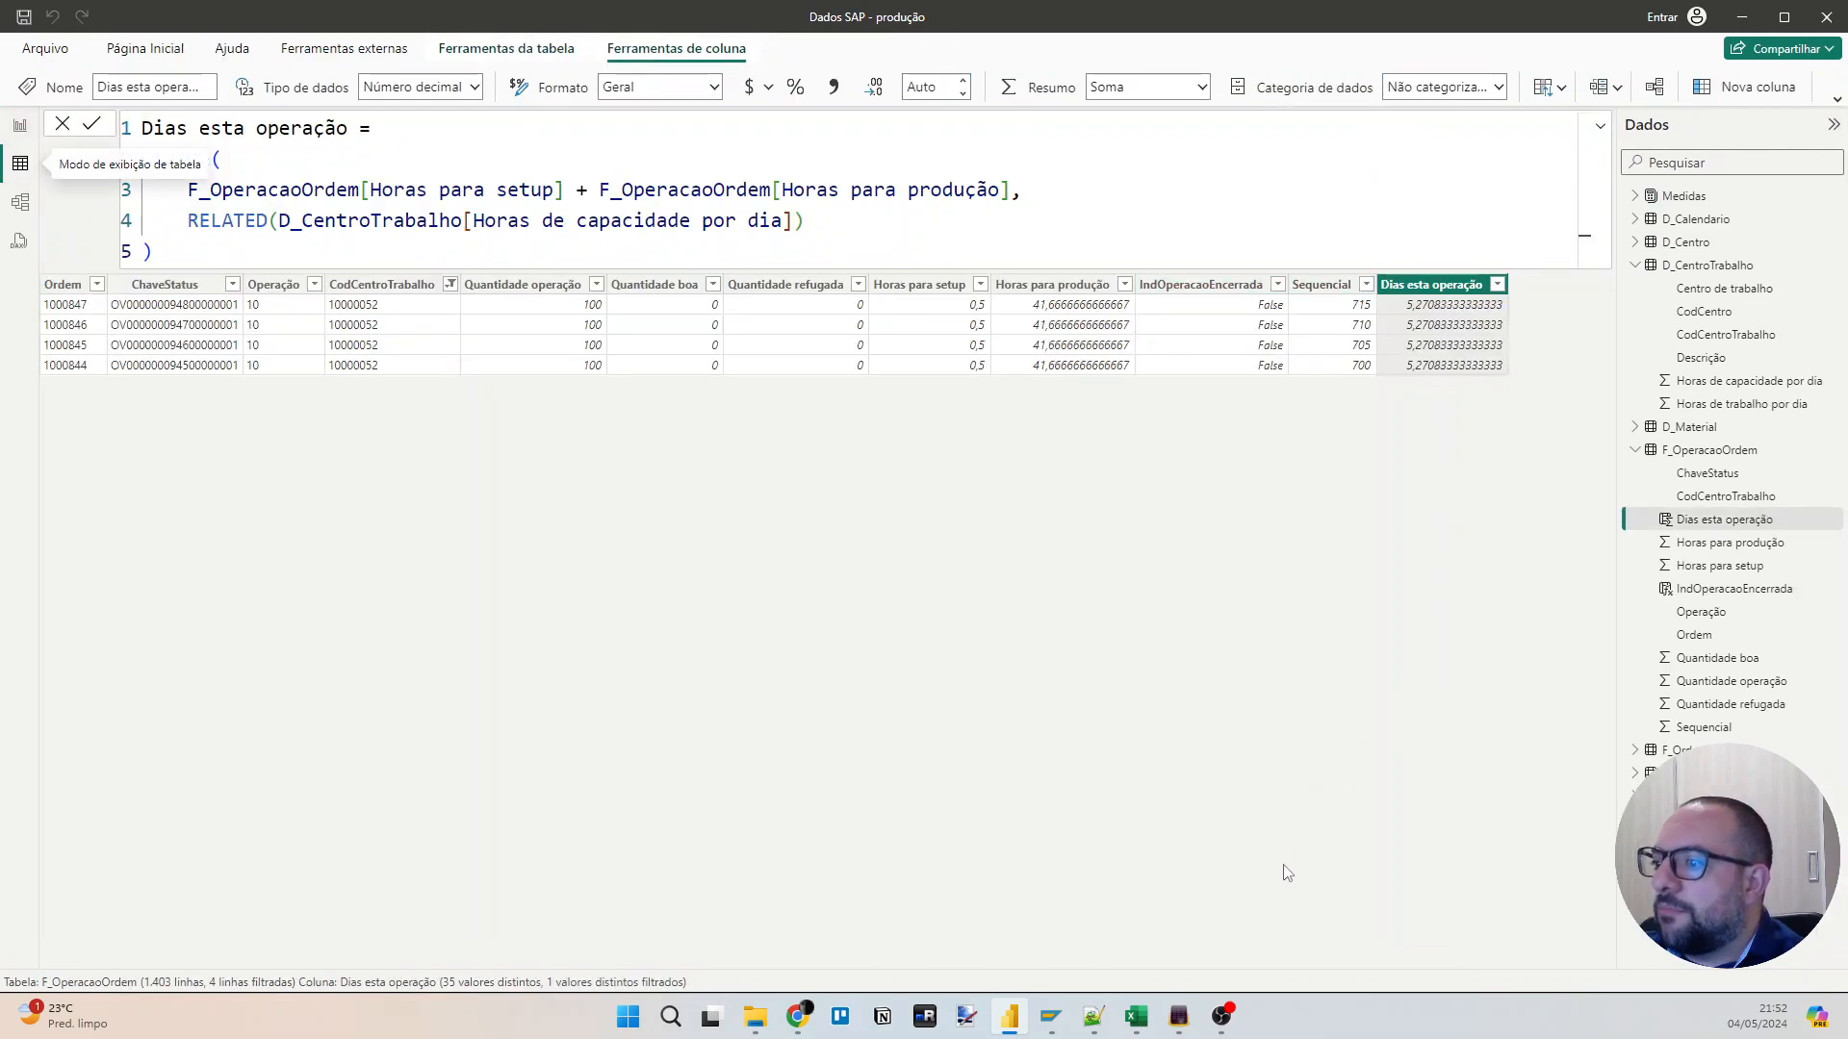
pyautogui.hotkey('alt', 'Tab')
pyautogui.write('5,27*')
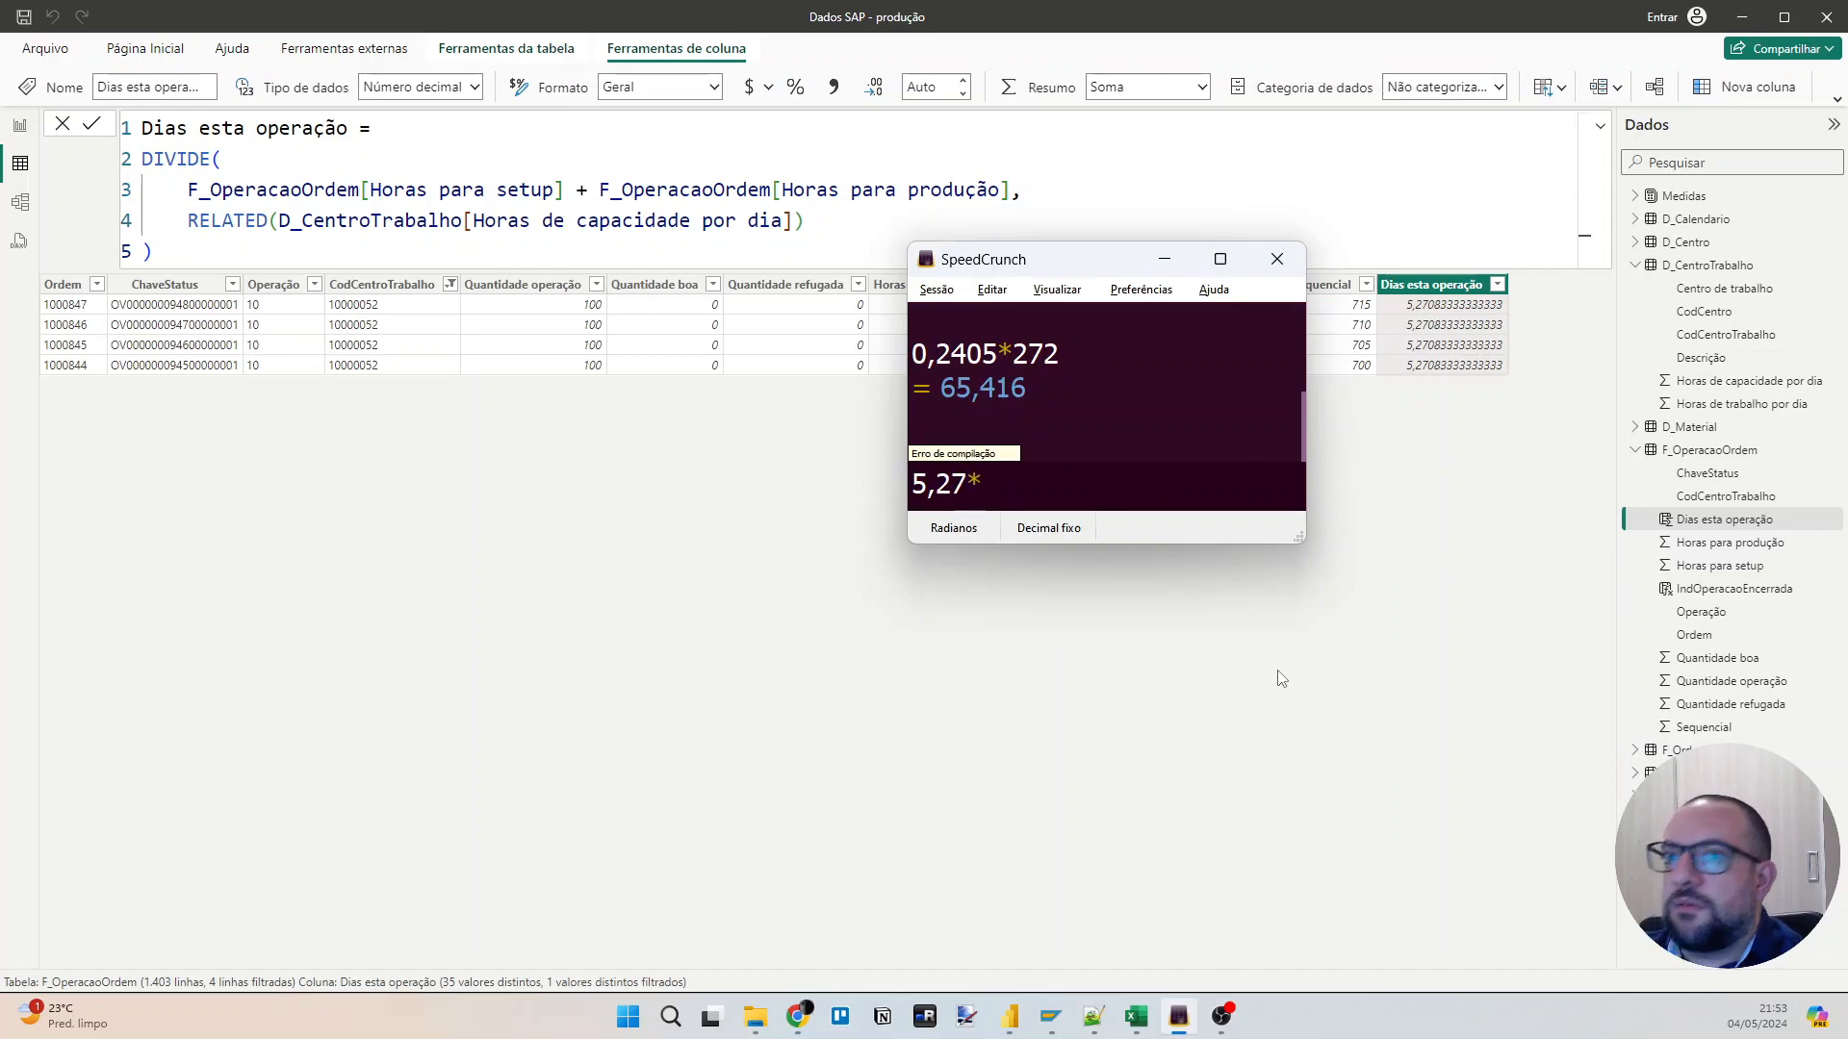
pyautogui.write('4')
pyautogui.press('Return')
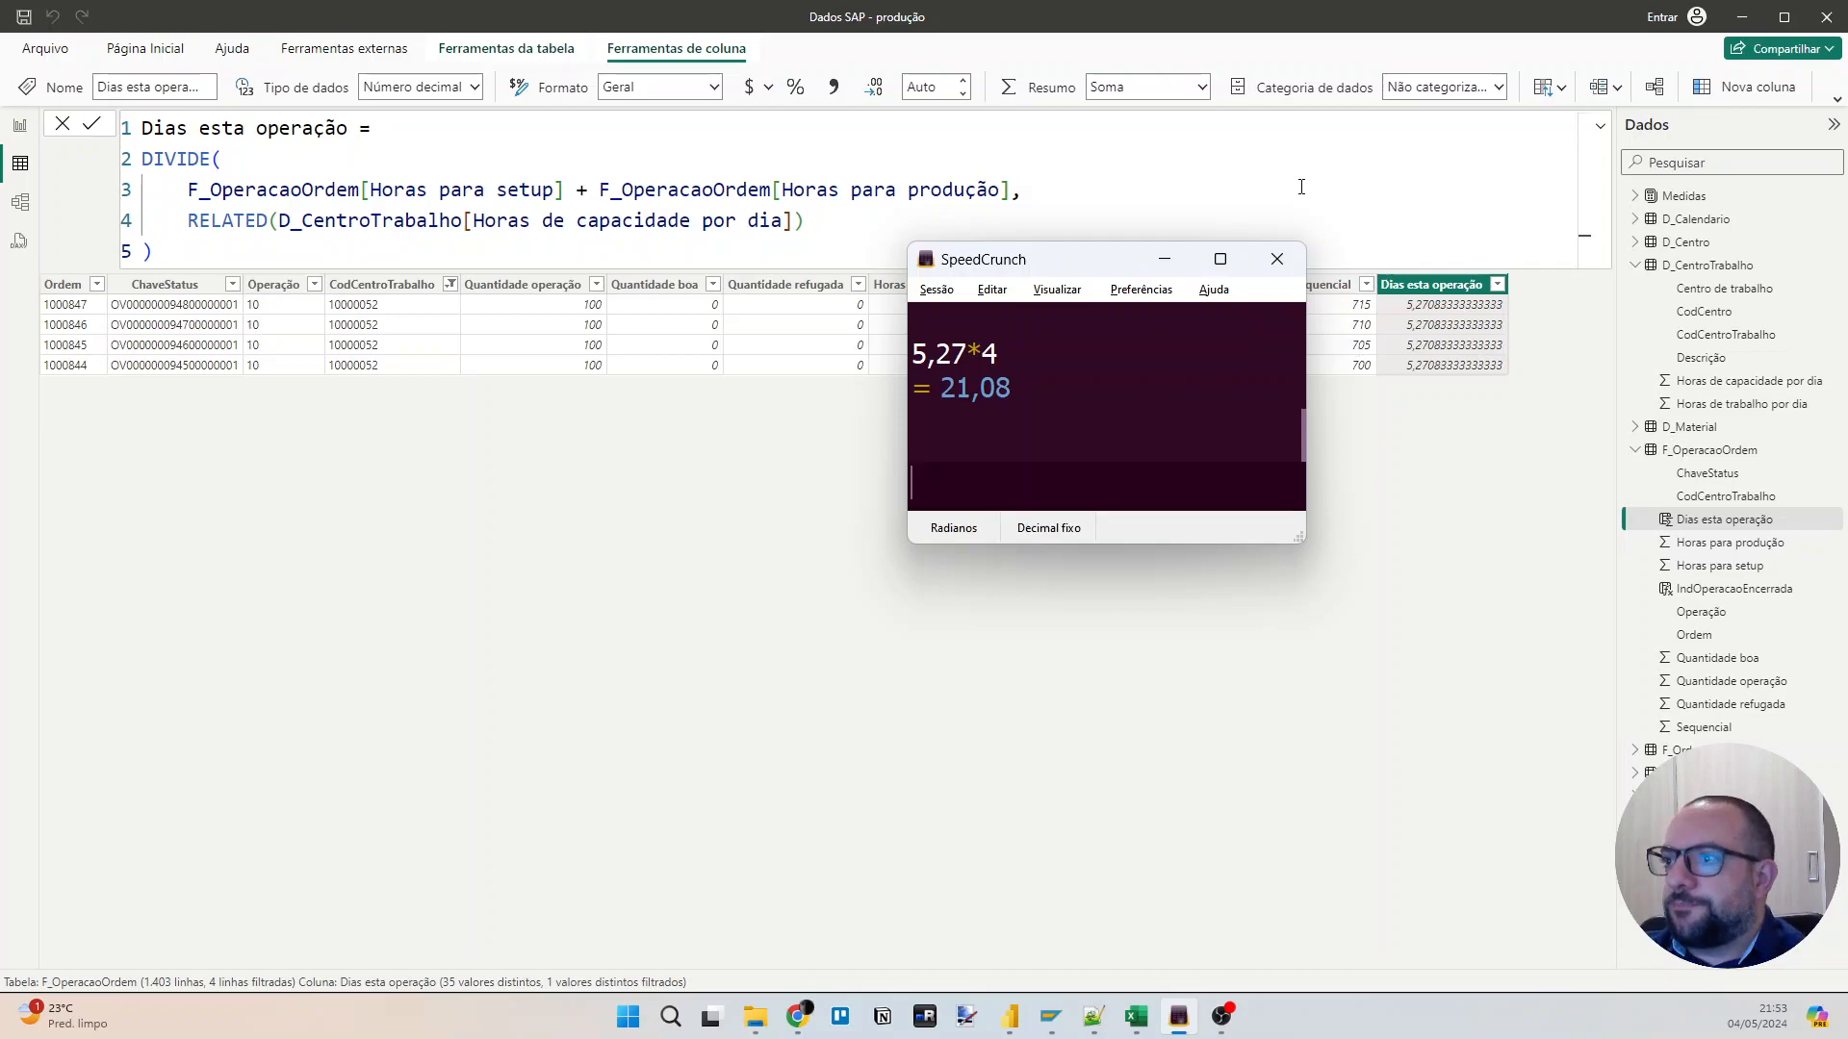
pyautogui.moveTo(1102, 262); pyautogui.dragTo(896, 354)
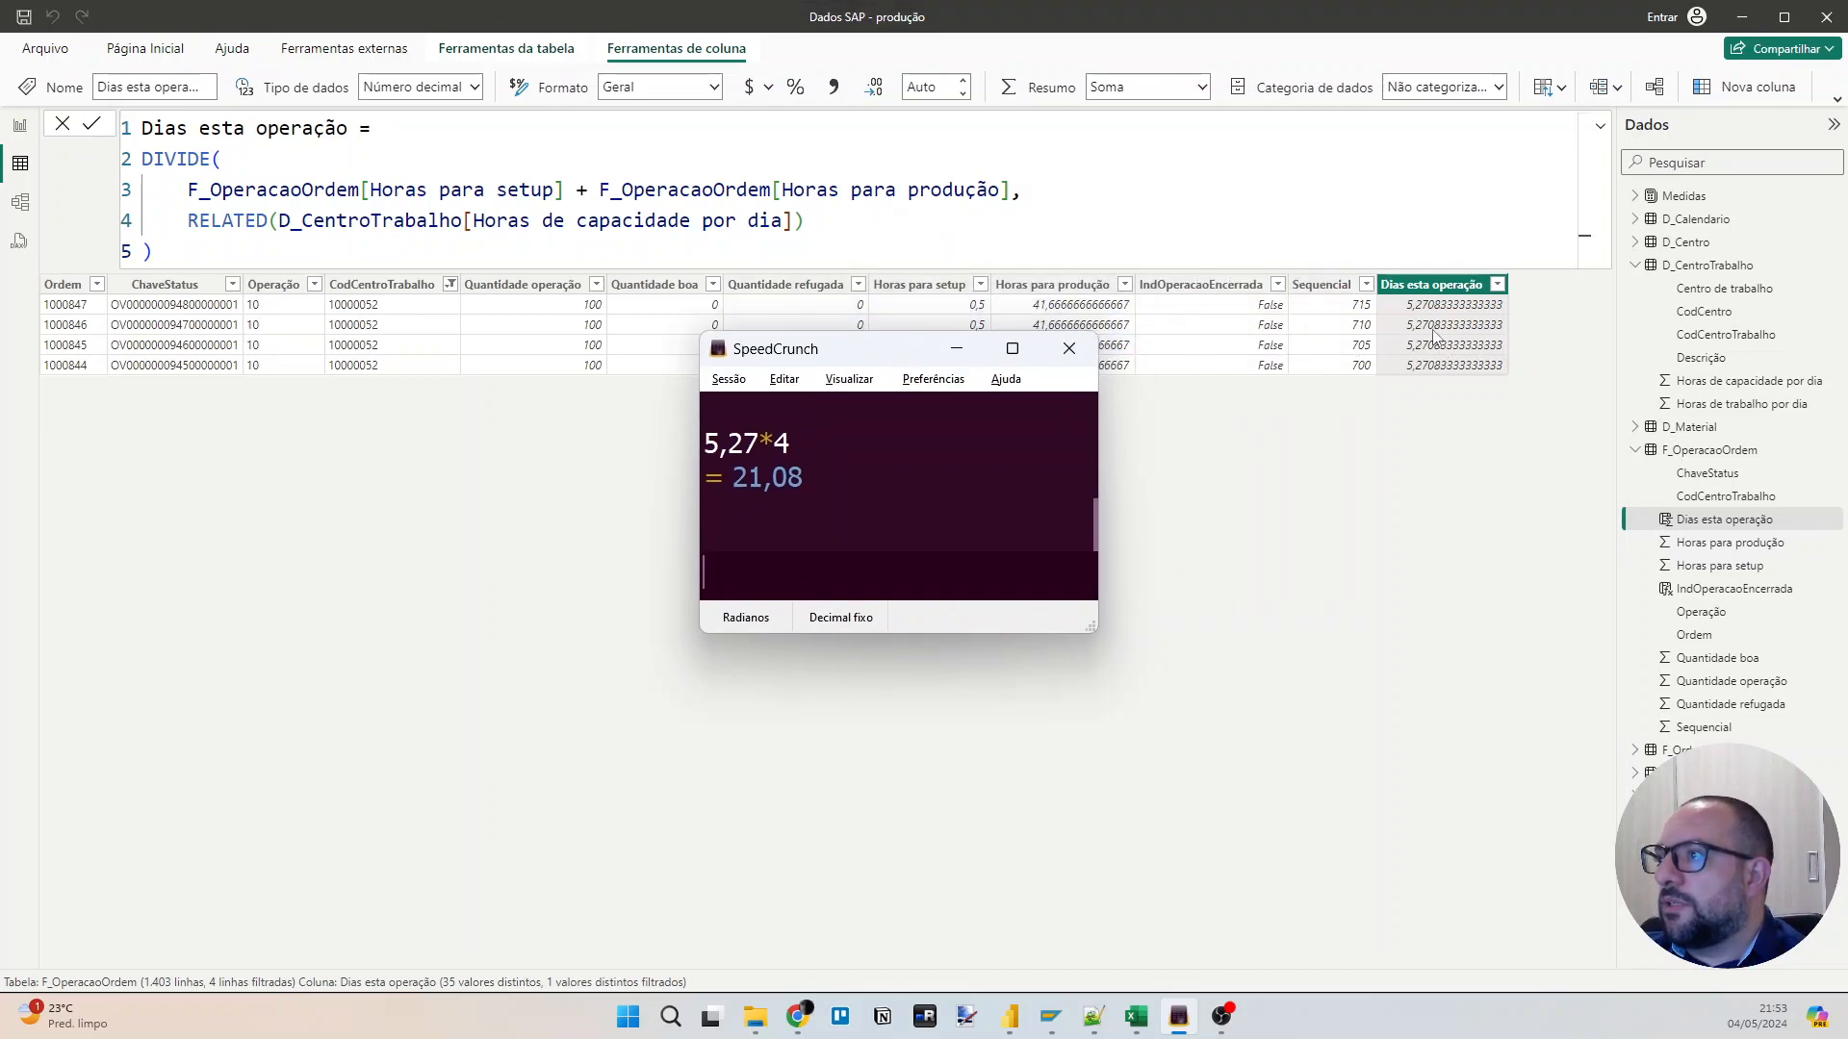
pyautogui.click(1414, 330)
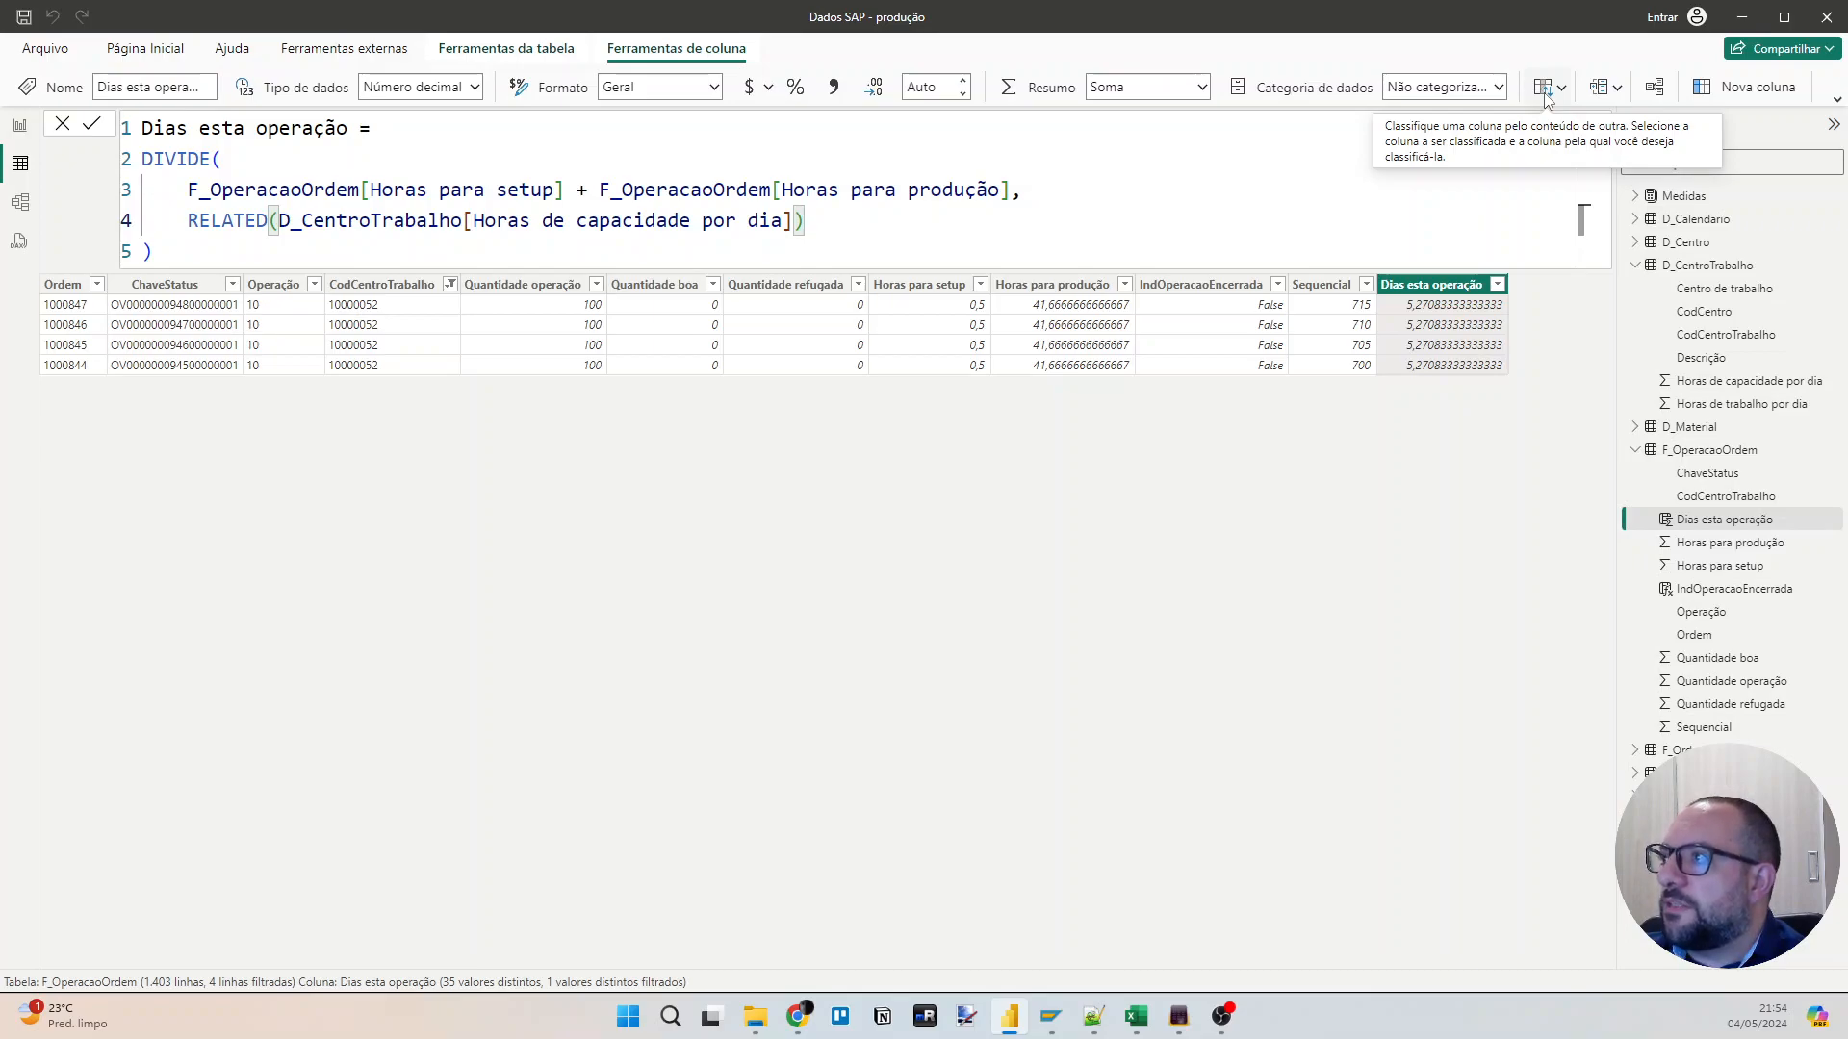
# Add another calculated column to the F_OperacaoOrdem table and name it "Primeira operacao da ordem".
pyautogui.click(1698, 99)
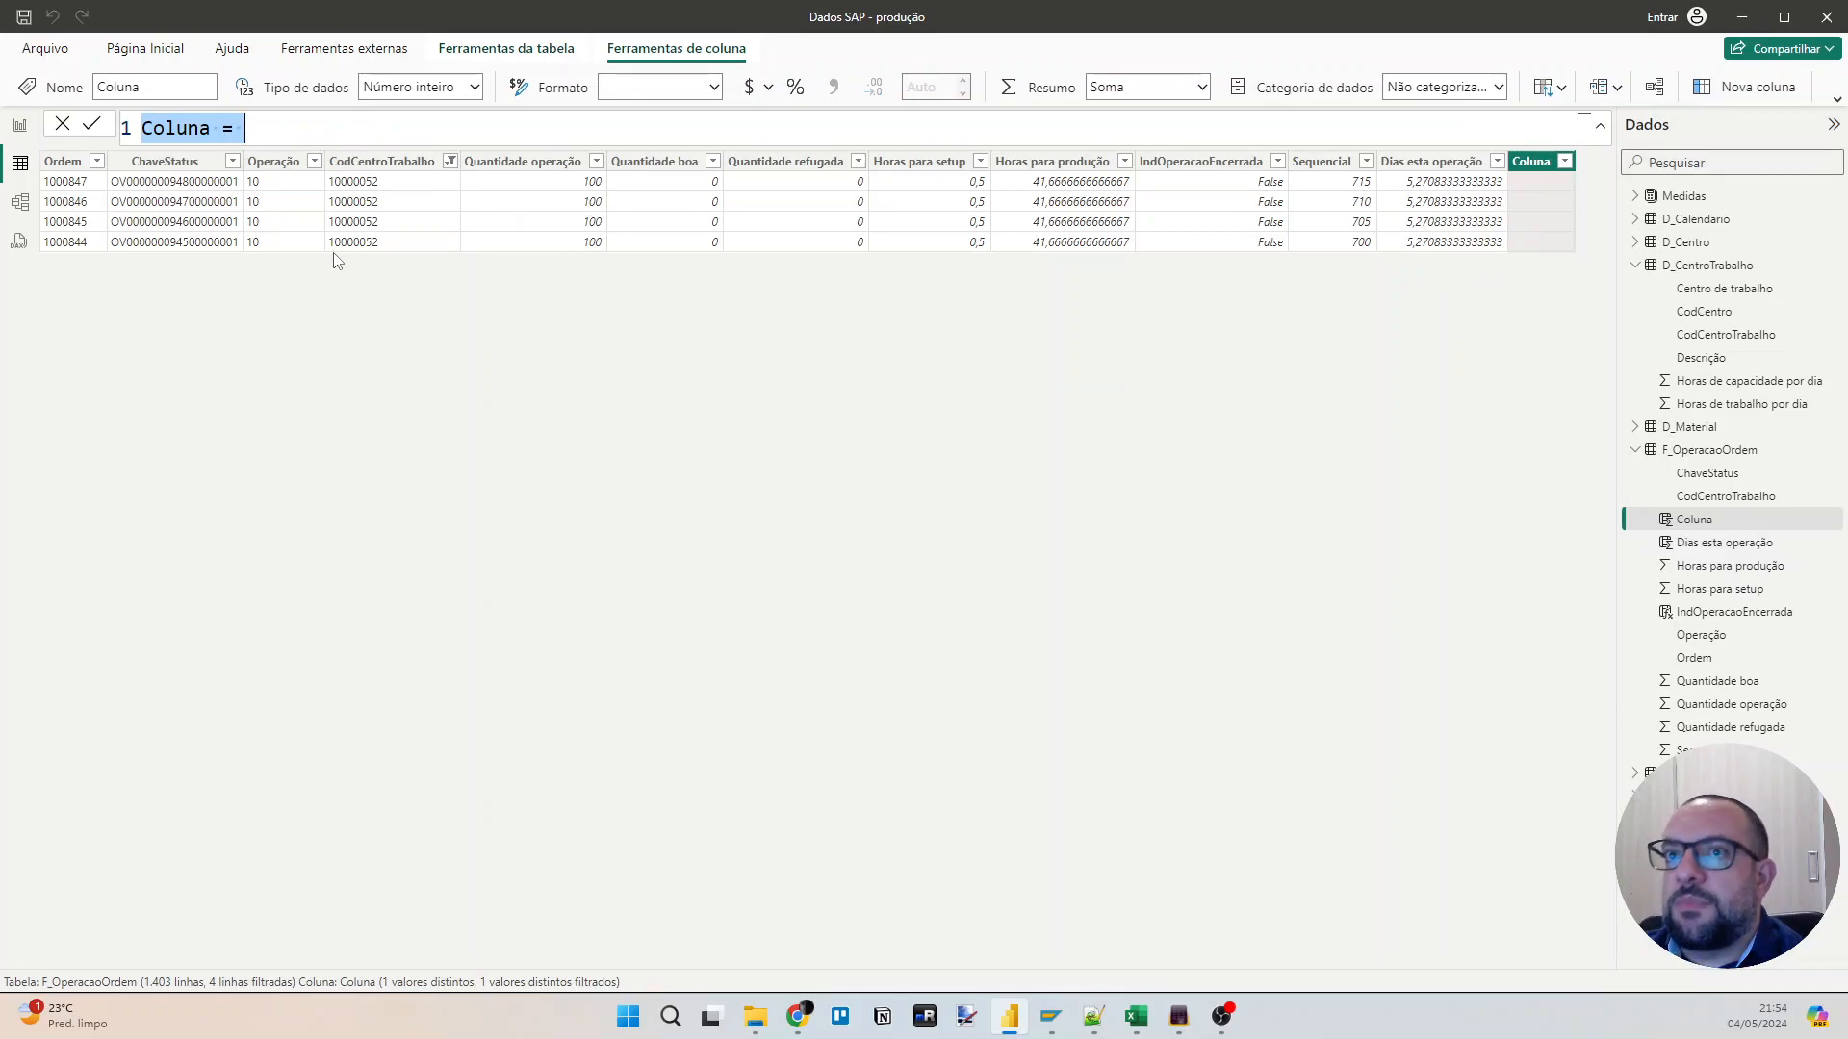
pyautogui.write('Pri')
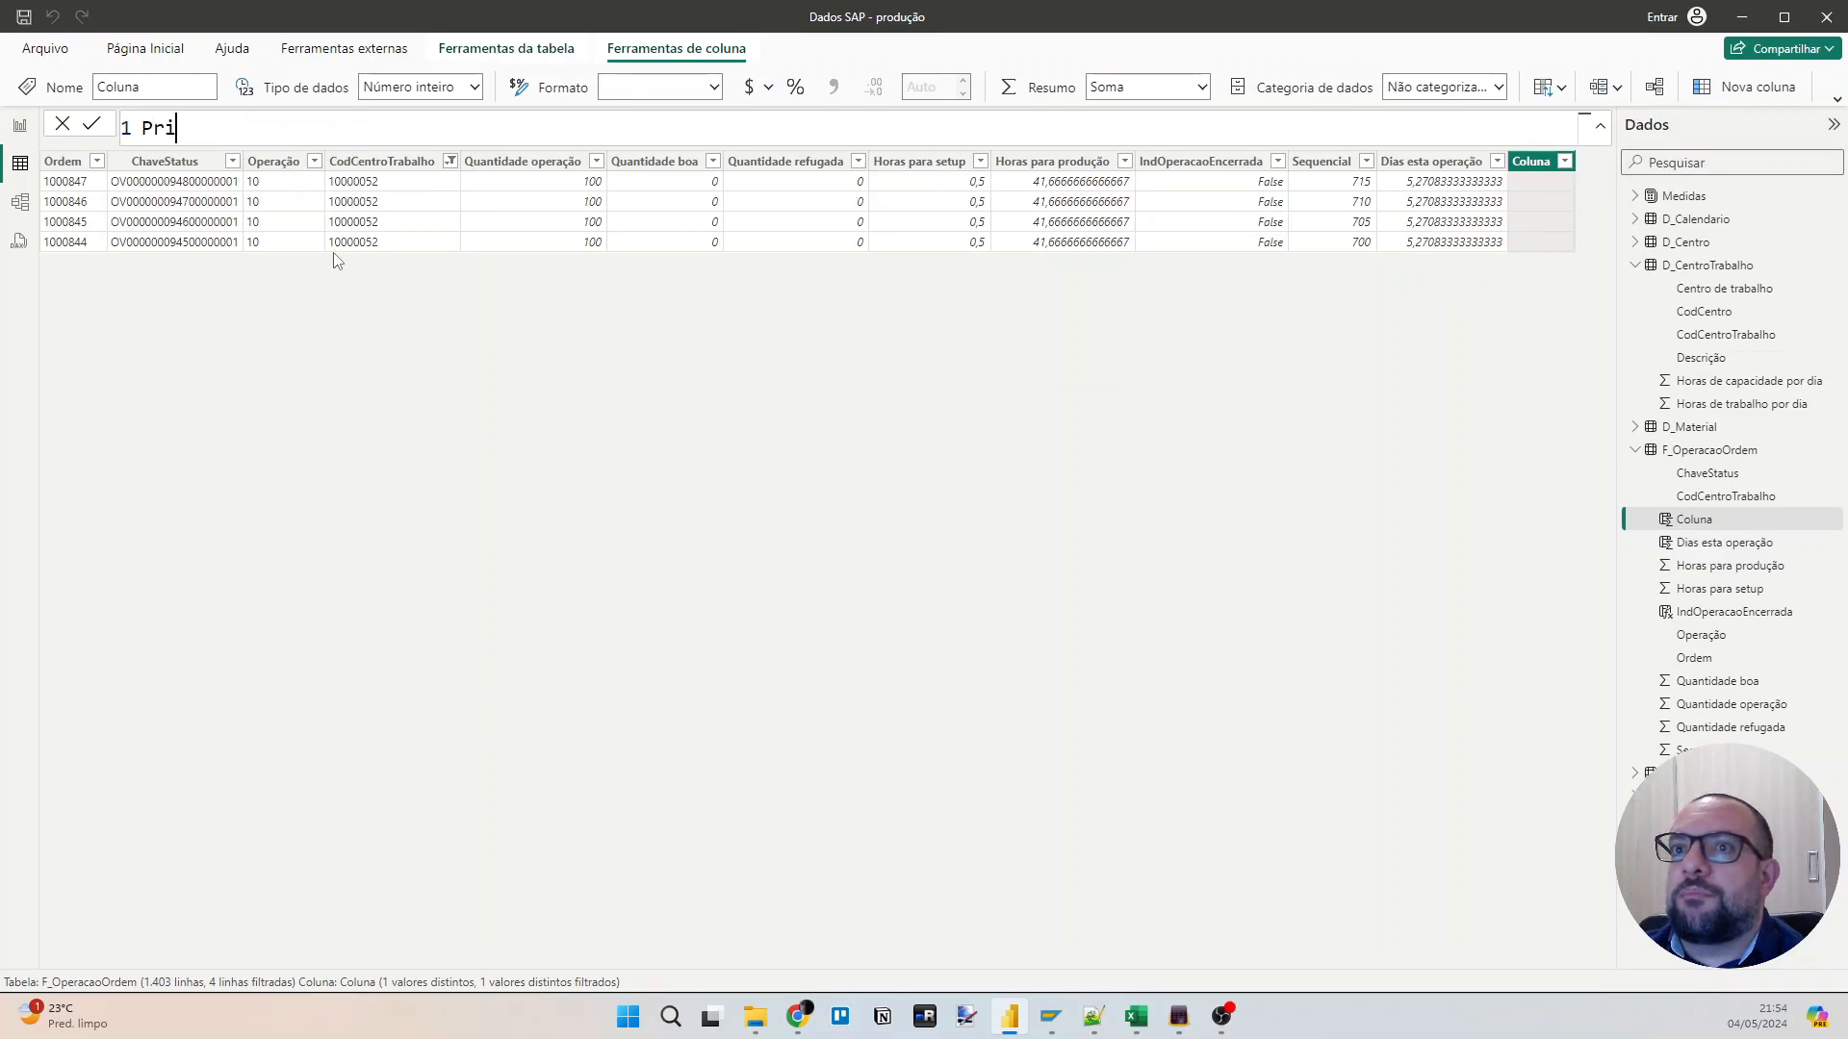
pyautogui.write('meira ope')
pyautogui.press('BackSpace')
pyautogui.press('BackSpace')
pyautogui.press('BackSpace')
pyautogui.write('op')
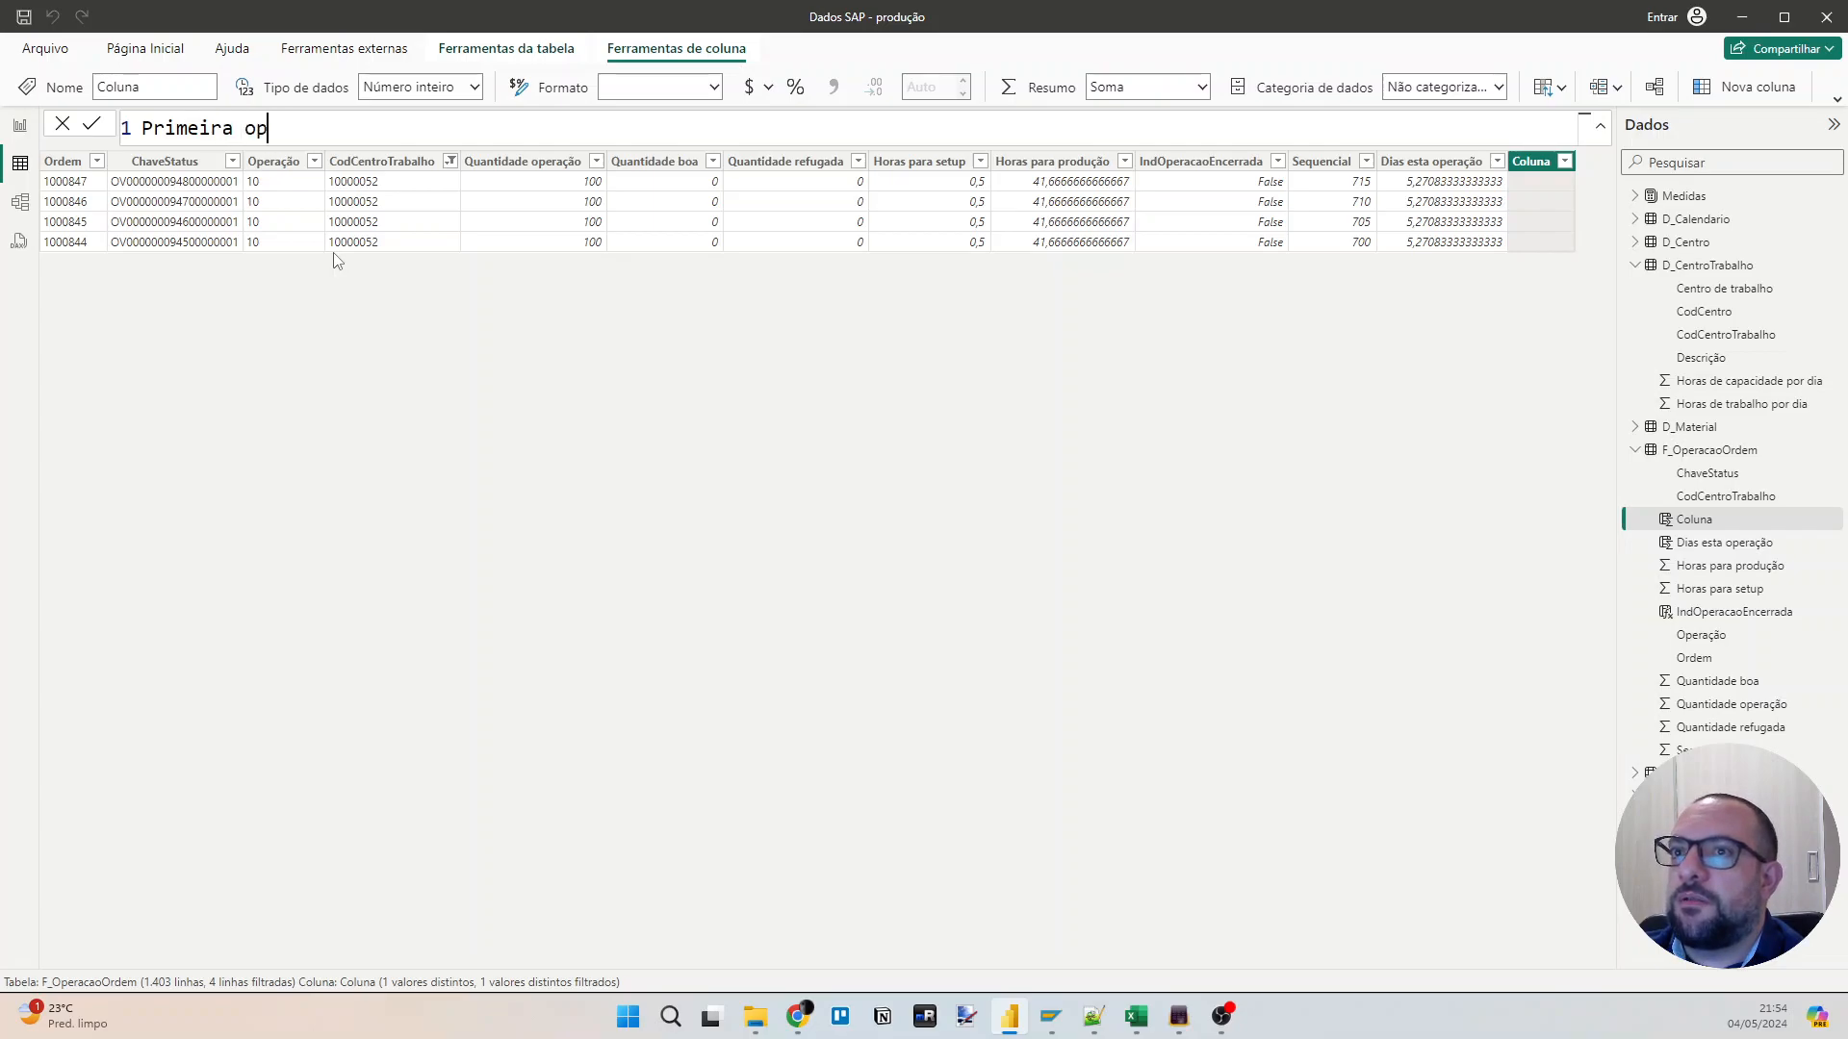
pyautogui.write('eracao da ord')
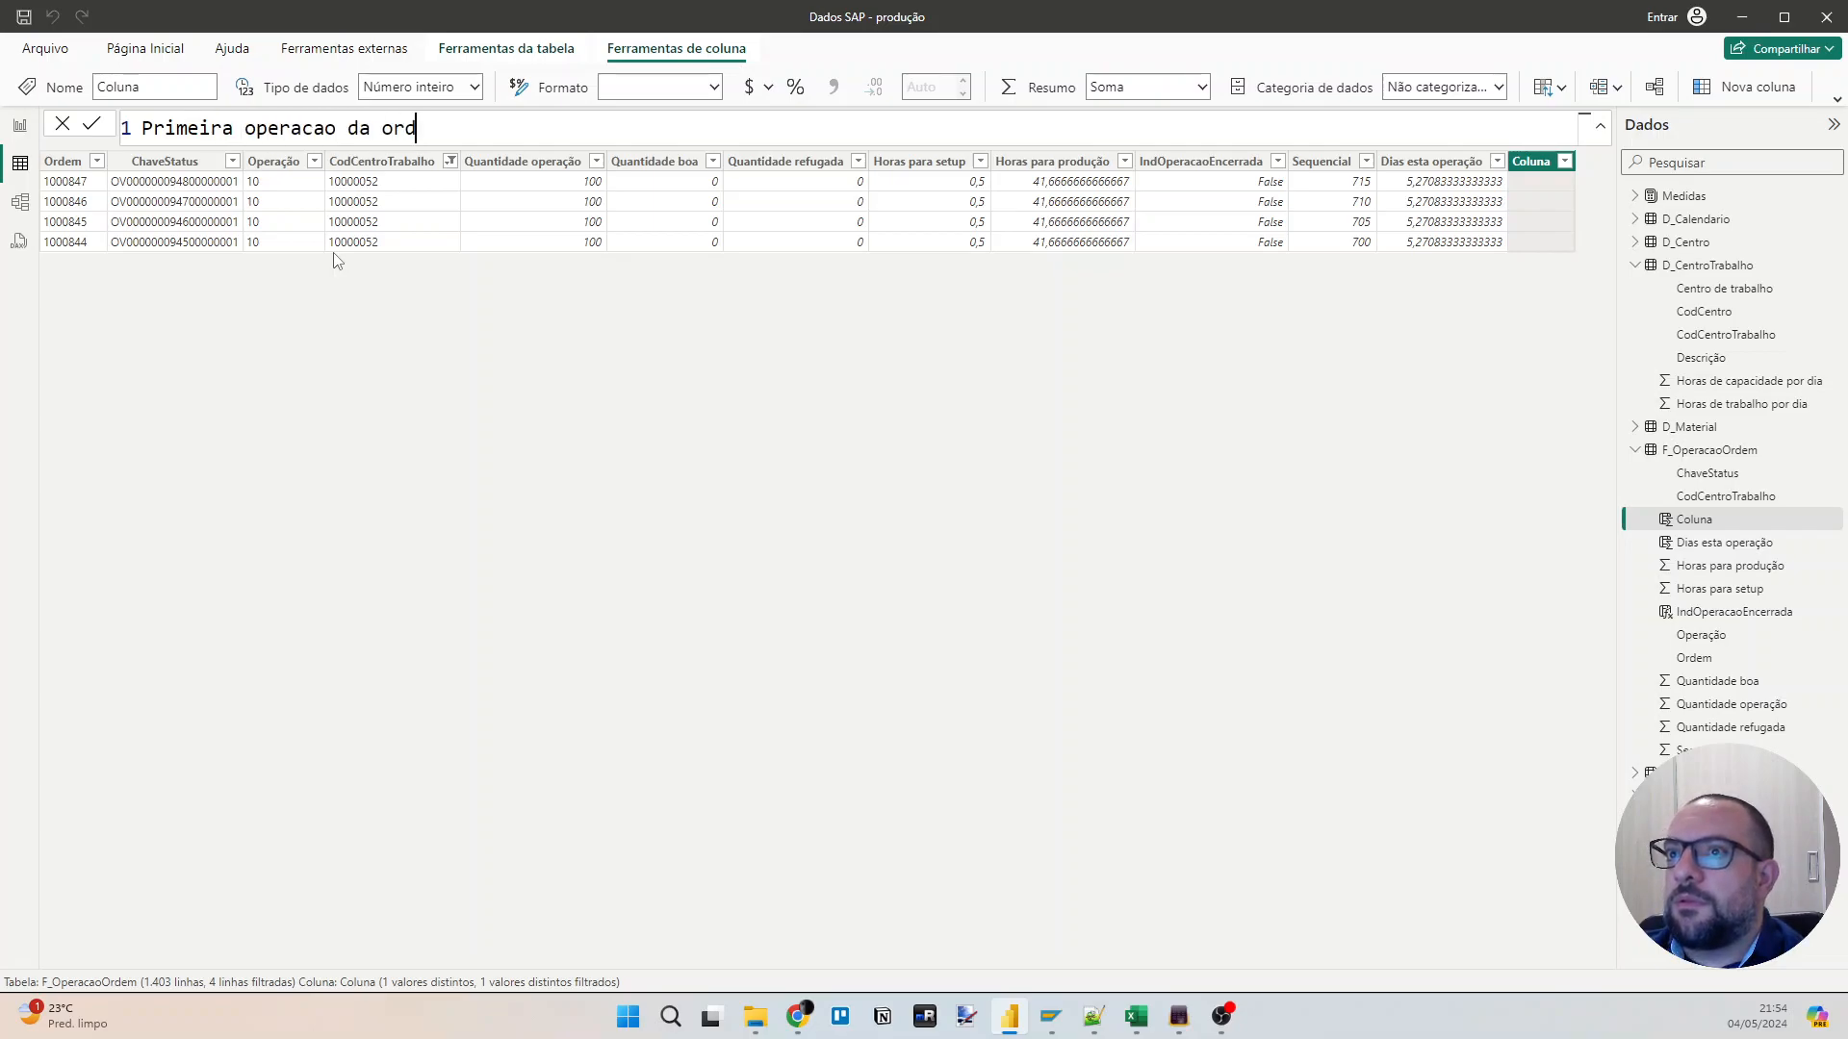
pyautogui.write('em =')
# Declare the variable vOrdem in the column formula and assign it F_OperacaoOrdem[Ordem].
pyautogui.hotkey('shift', 'Return')
pyautogui.write('VARR')
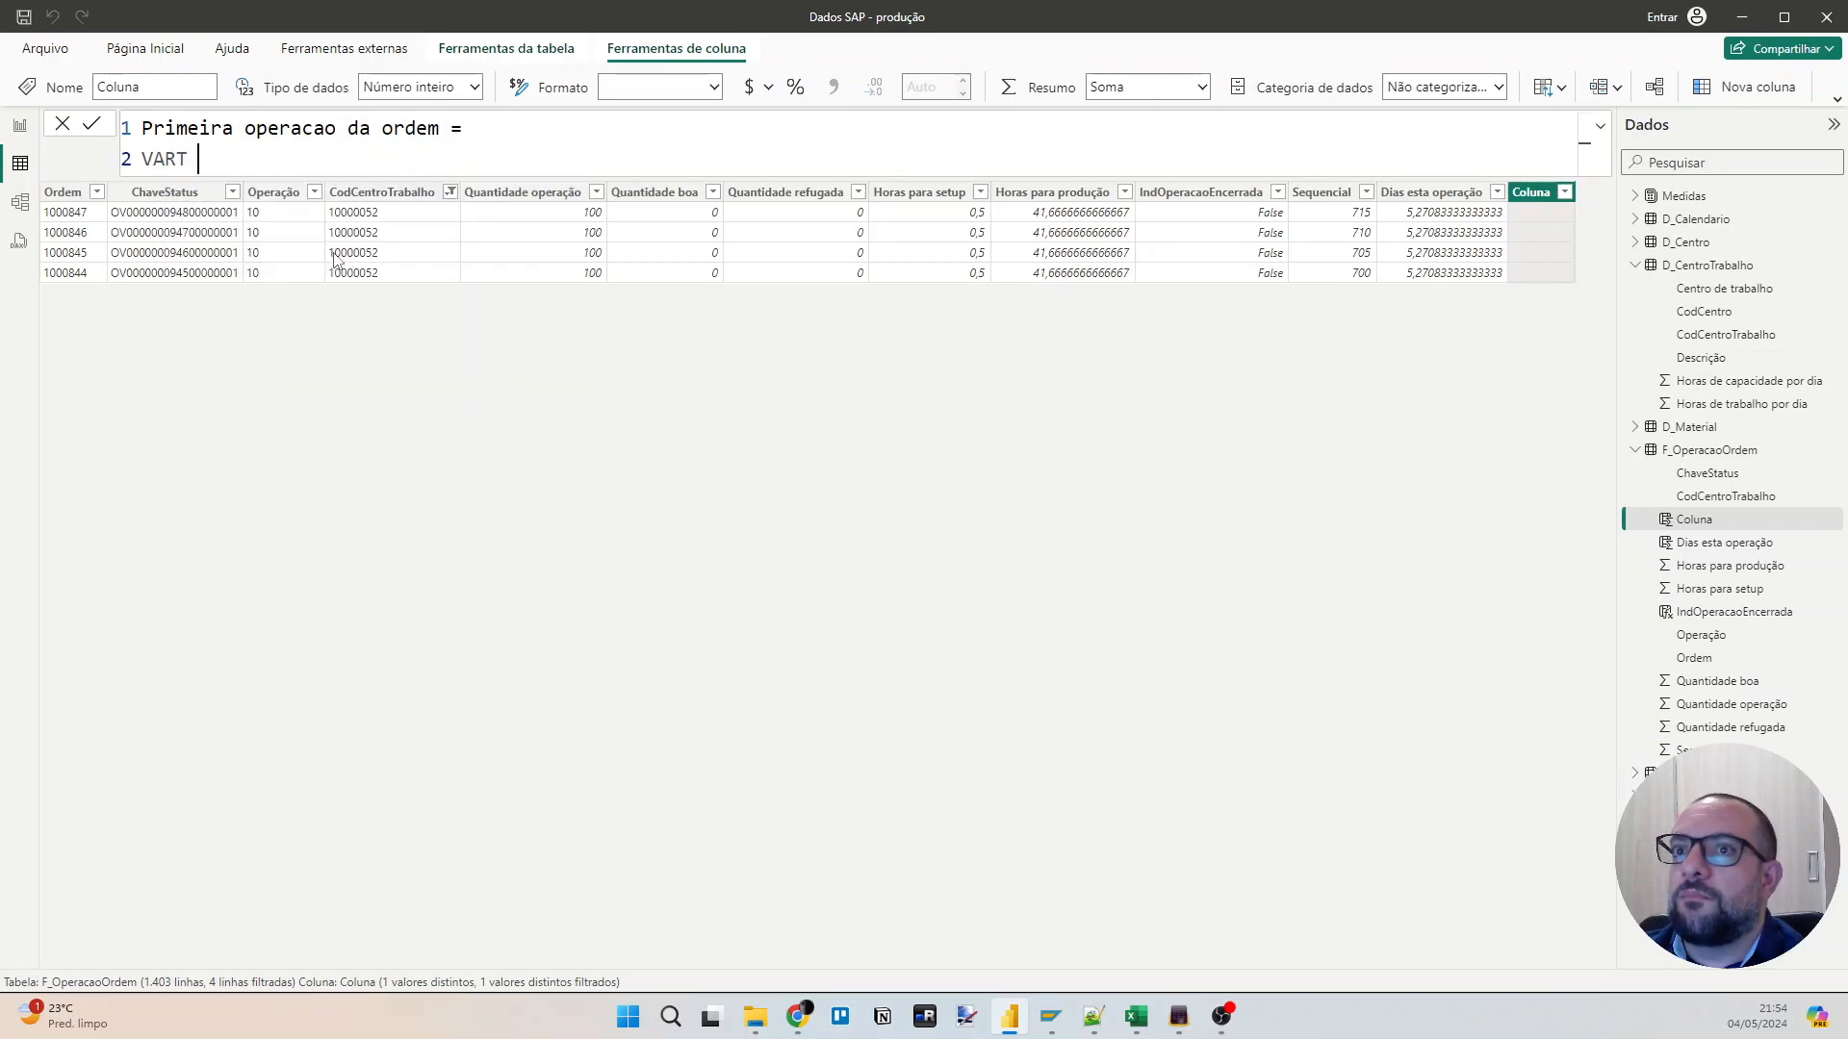
pyautogui.press('BackSpace')
pyautogui.write('ORDEM')
pyautogui.press('BackSpace')
pyautogui.press('BackSpace')
pyautogui.press('BackSpace')
pyautogui.press('BackSpace')
pyautogui.press('BackSpace')
pyautogui.write('vOrdem = ordem')
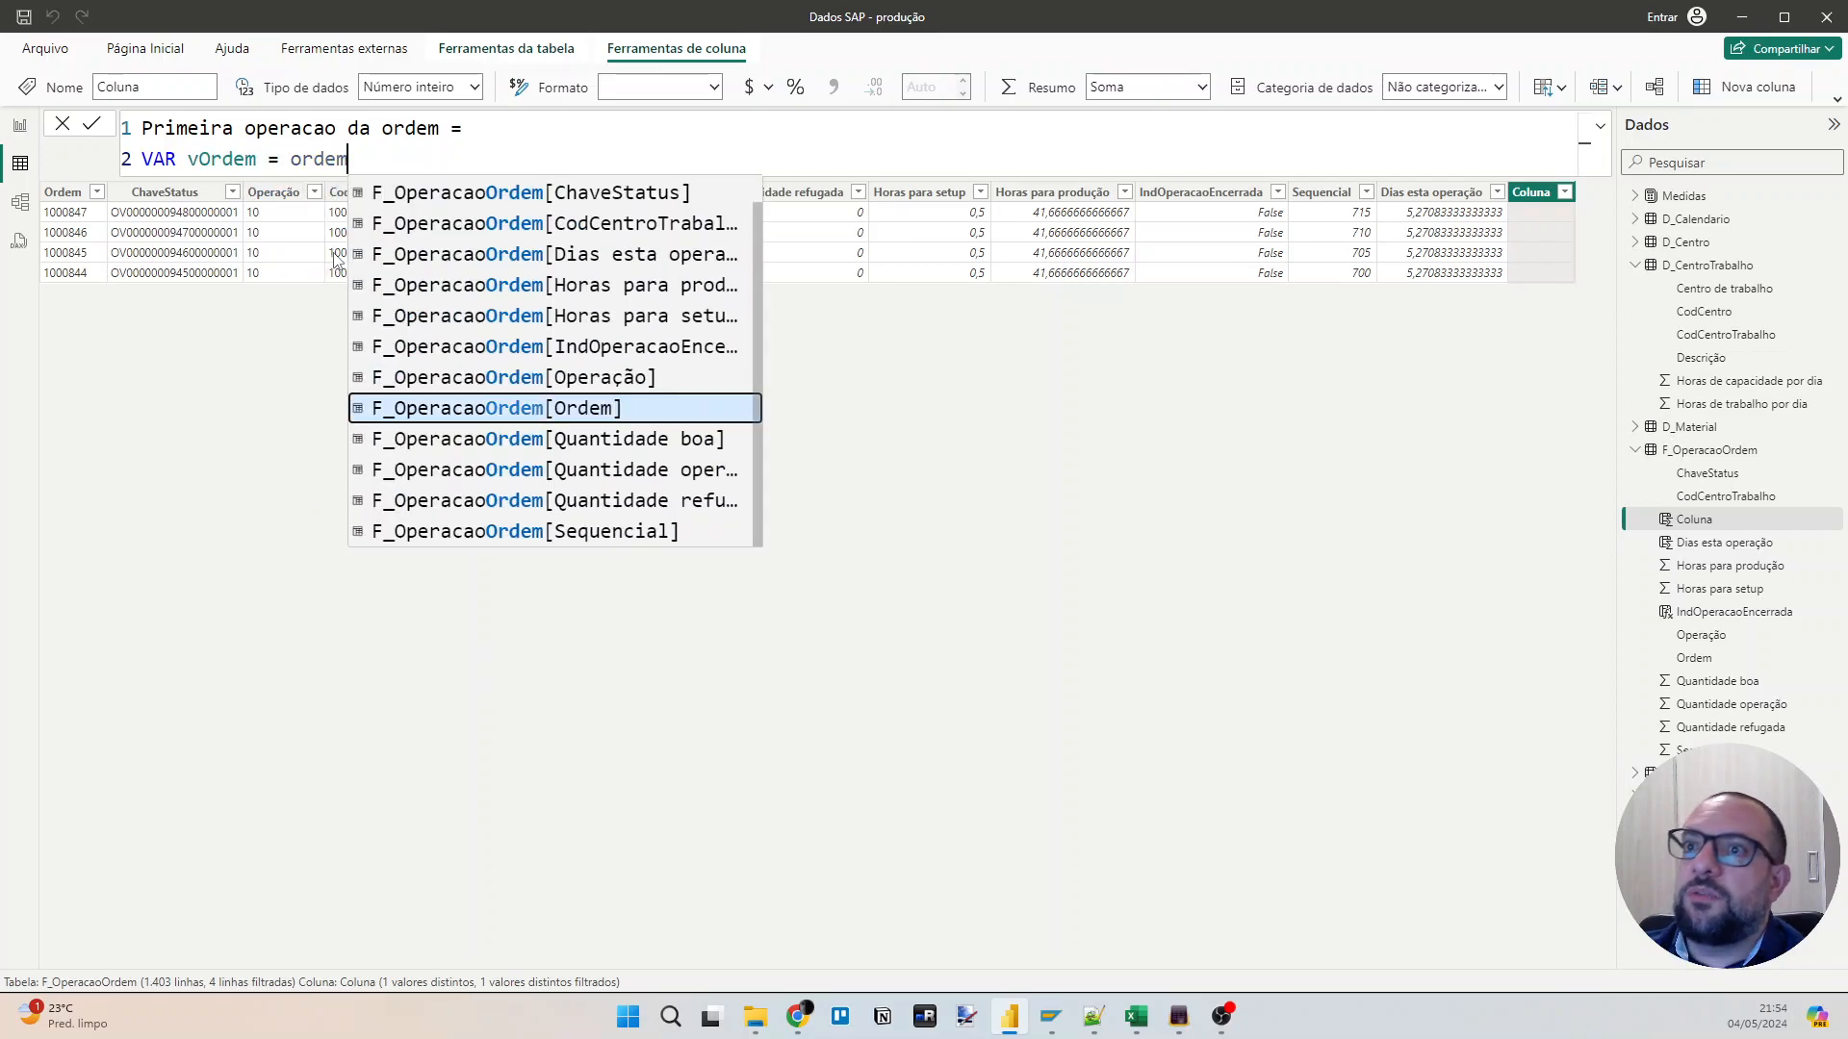
pyautogui.press('Tab')
pyautogui.hotkey('shift', 'Return')
pyautogui.hotkey('shift', 'Return')
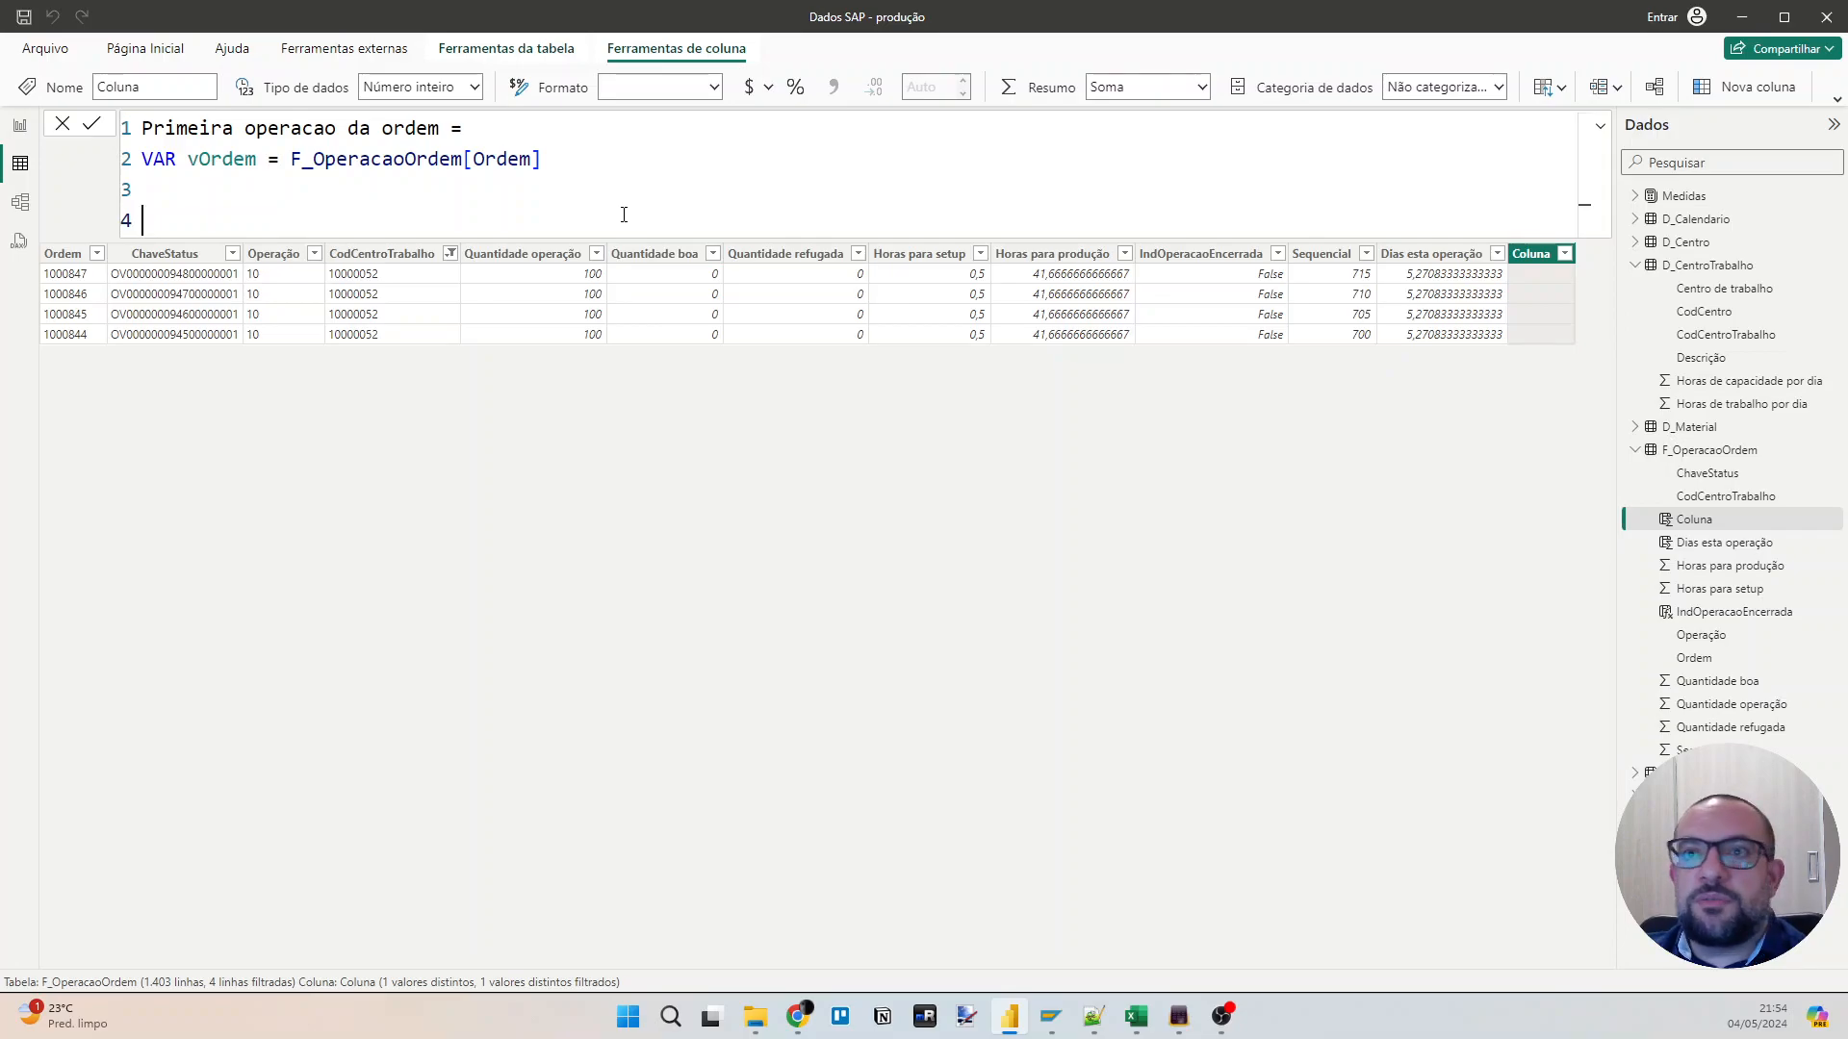
# Add the RETURN block with a CALCULATE whose expression is MIN(F_OperacaoOrdem[Sequencial]).
pyautogui.write('RETU')
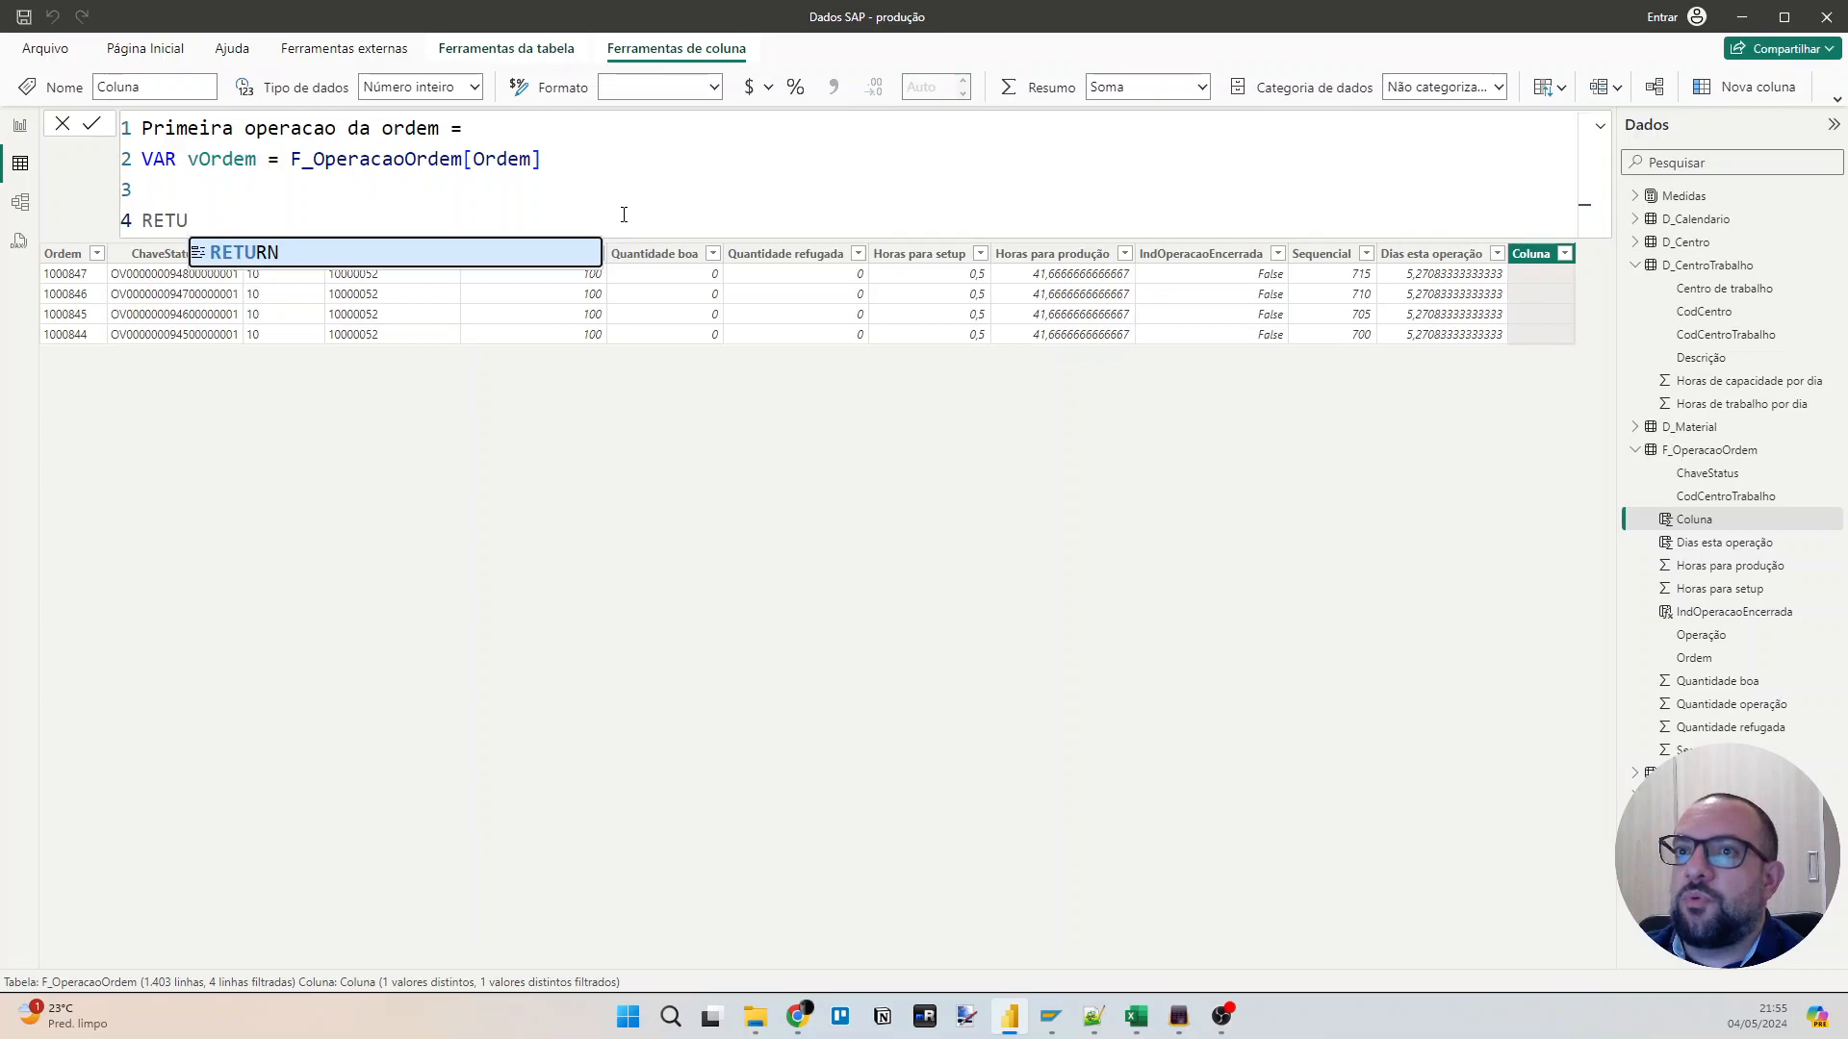
pyautogui.write('RN')
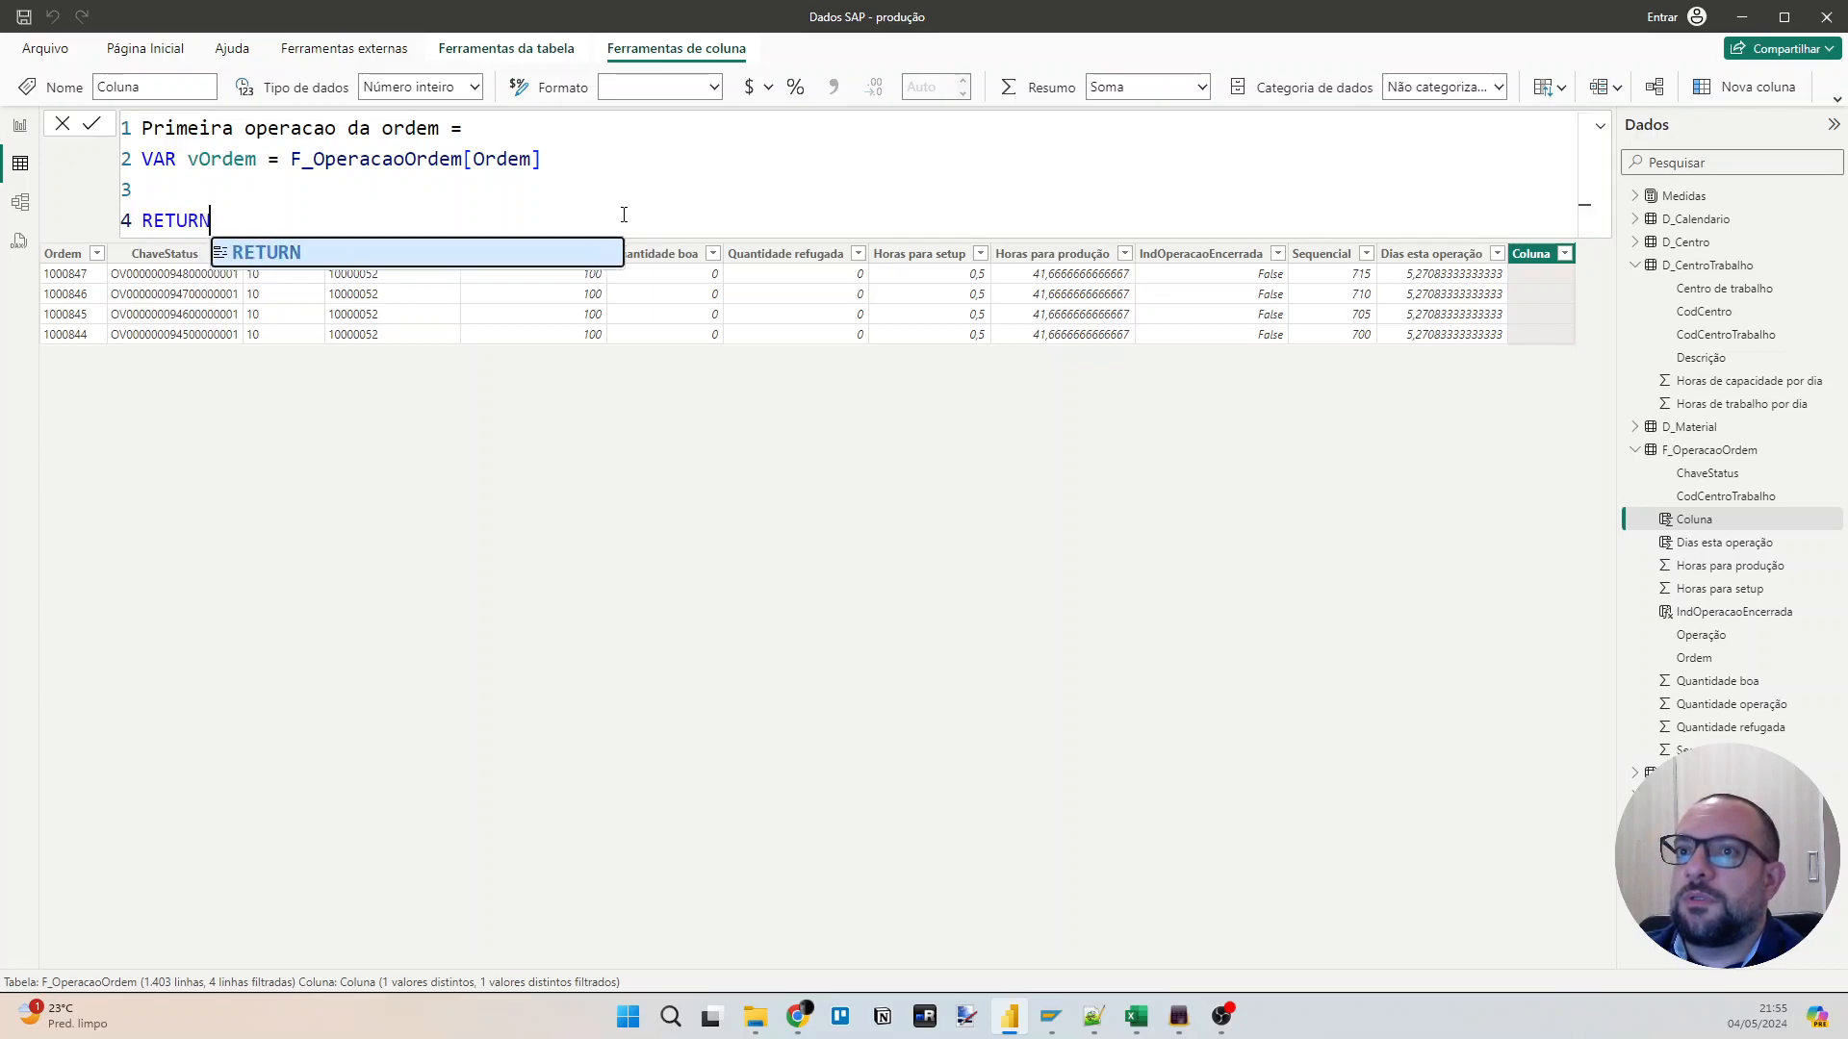
pyautogui.press('Return')
pyautogui.write('CALCULATE(')
pyautogui.press('Return')
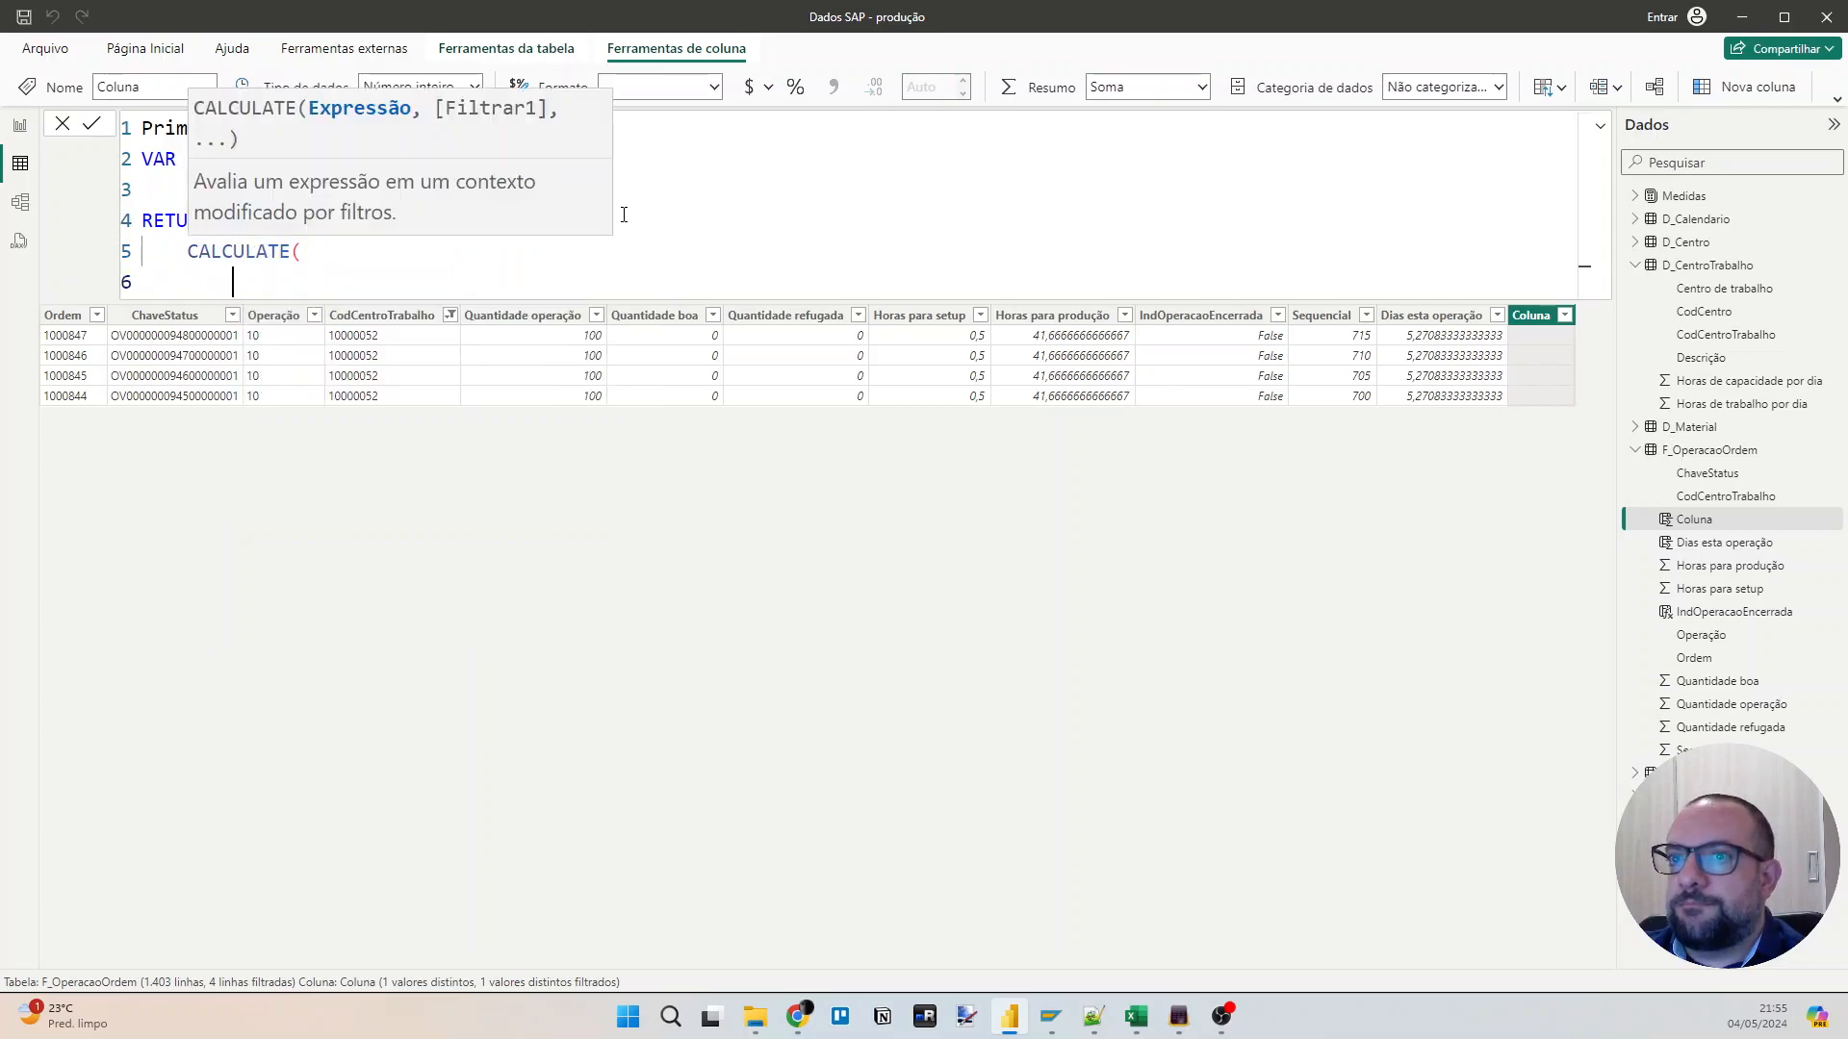
pyautogui.write('MIN(')
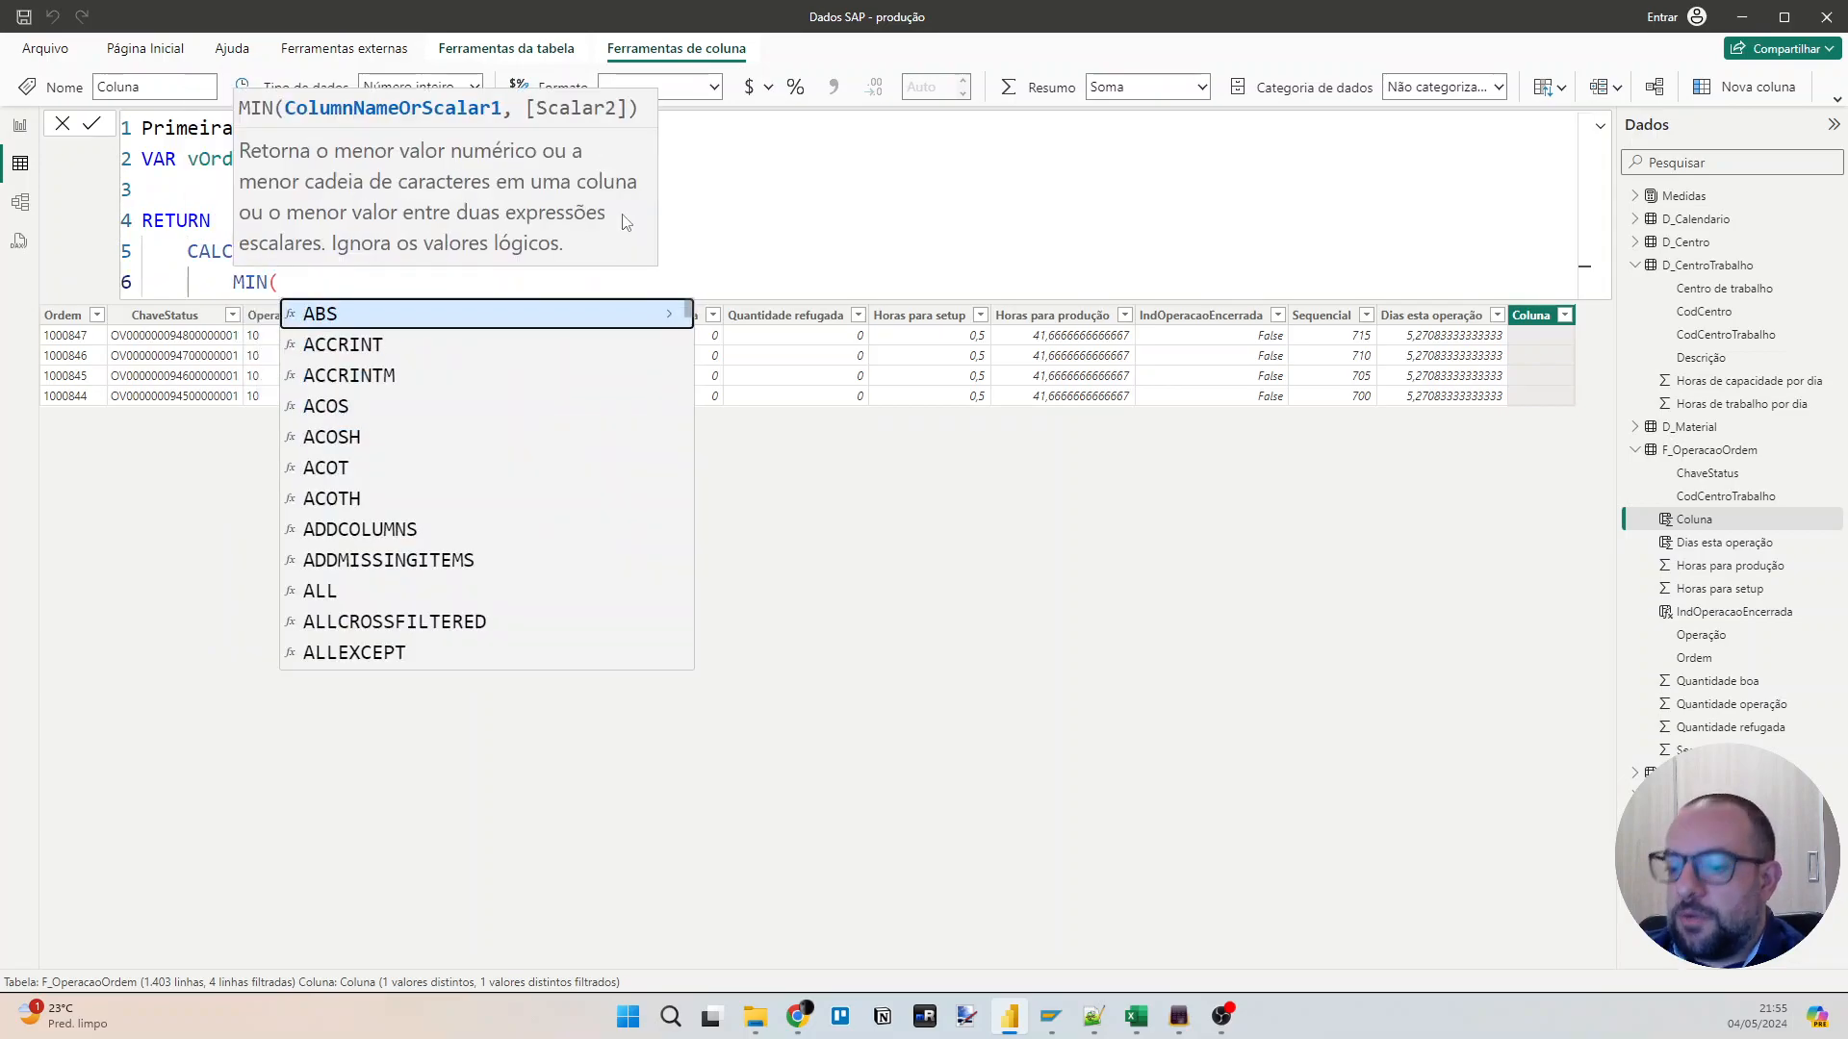
pyautogui.write('SEQUEN')
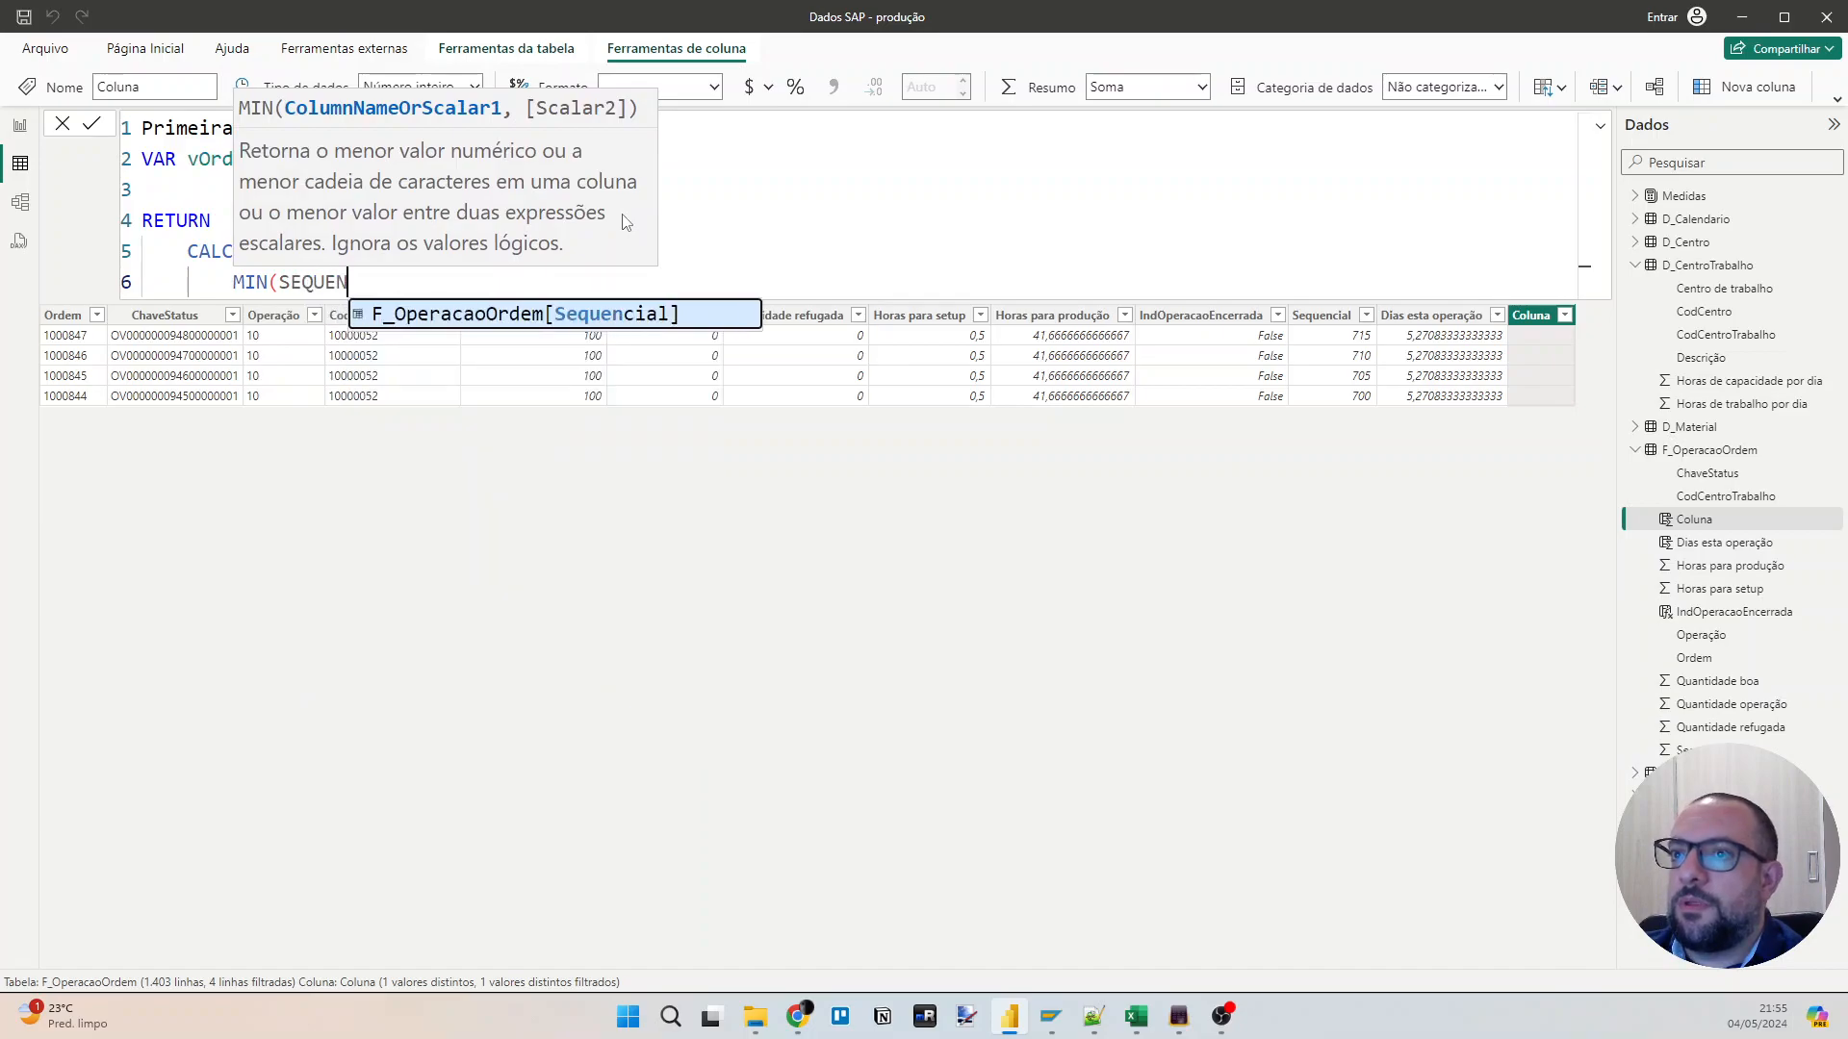
pyautogui.press('Tab')
pyautogui.write('),')
pyautogui.hotkey('shift', 'Return')
# Add ALL(F_OperacaoOrdem) as the first filter argument of CALCULATE.
pyautogui.write('ALL(OPER')
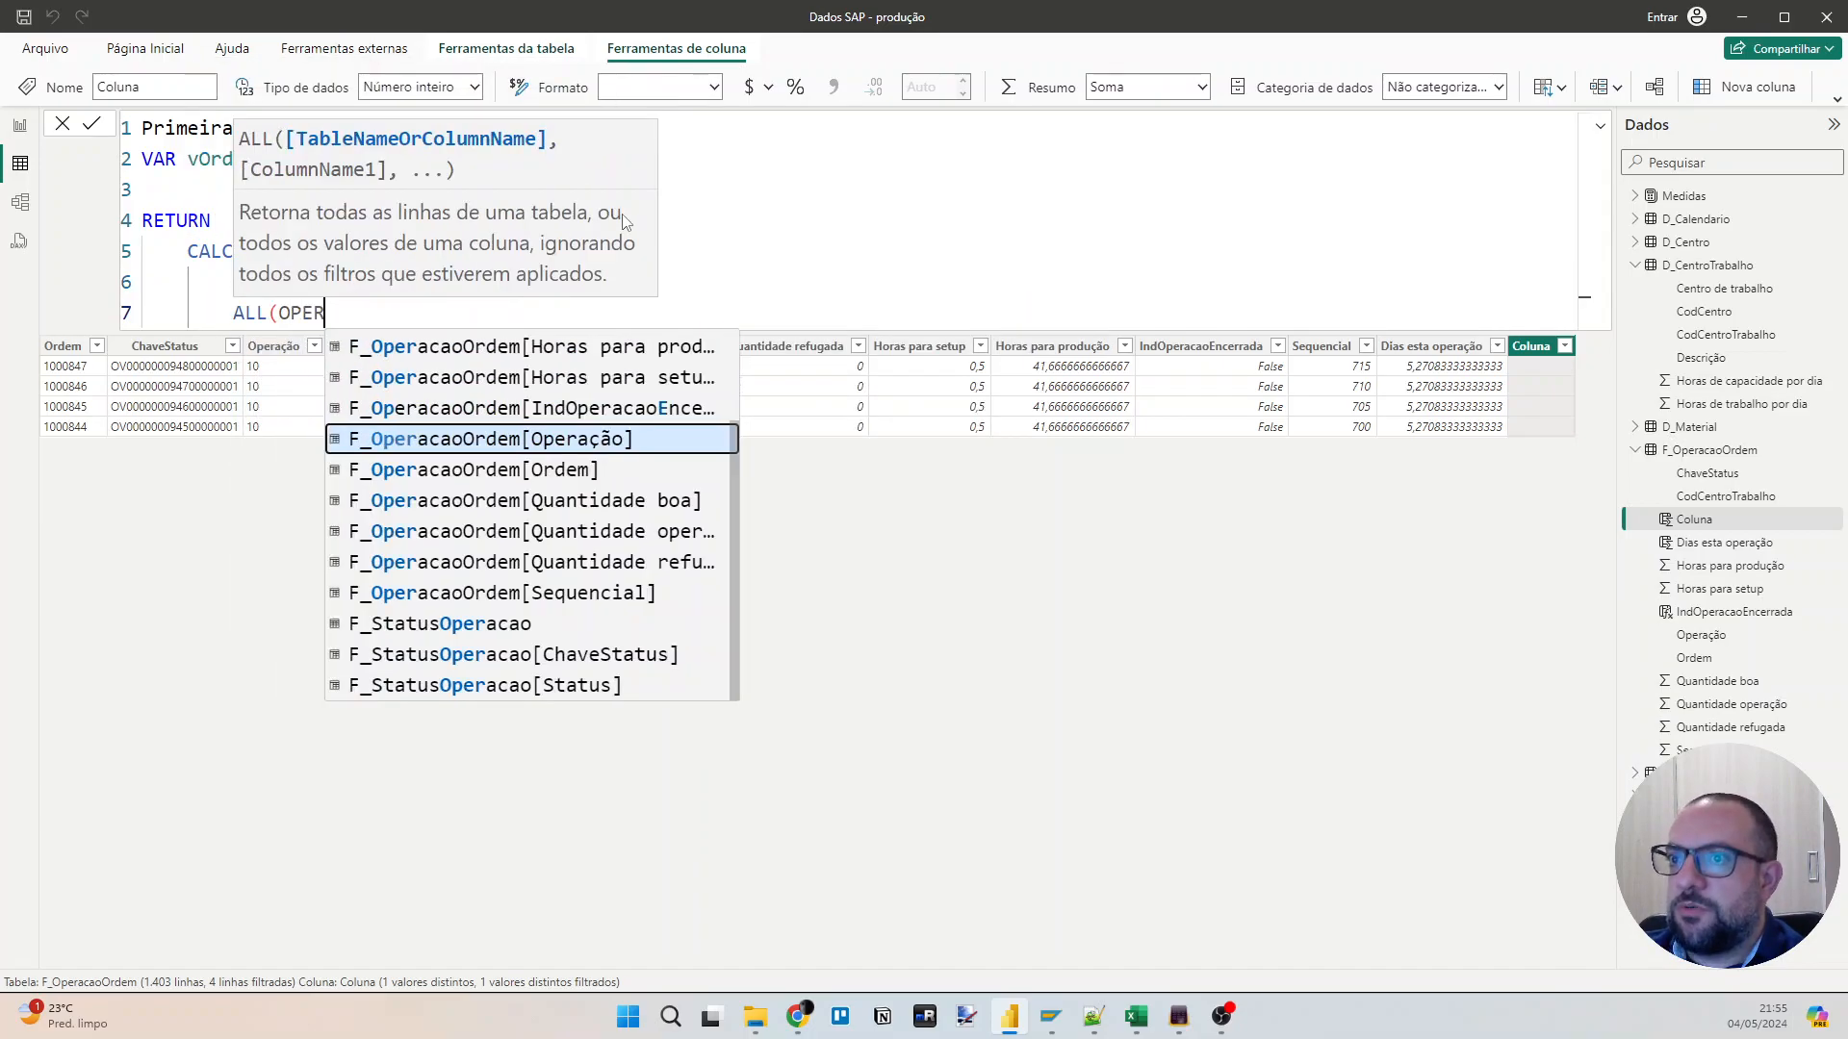
pyautogui.press('Tab')
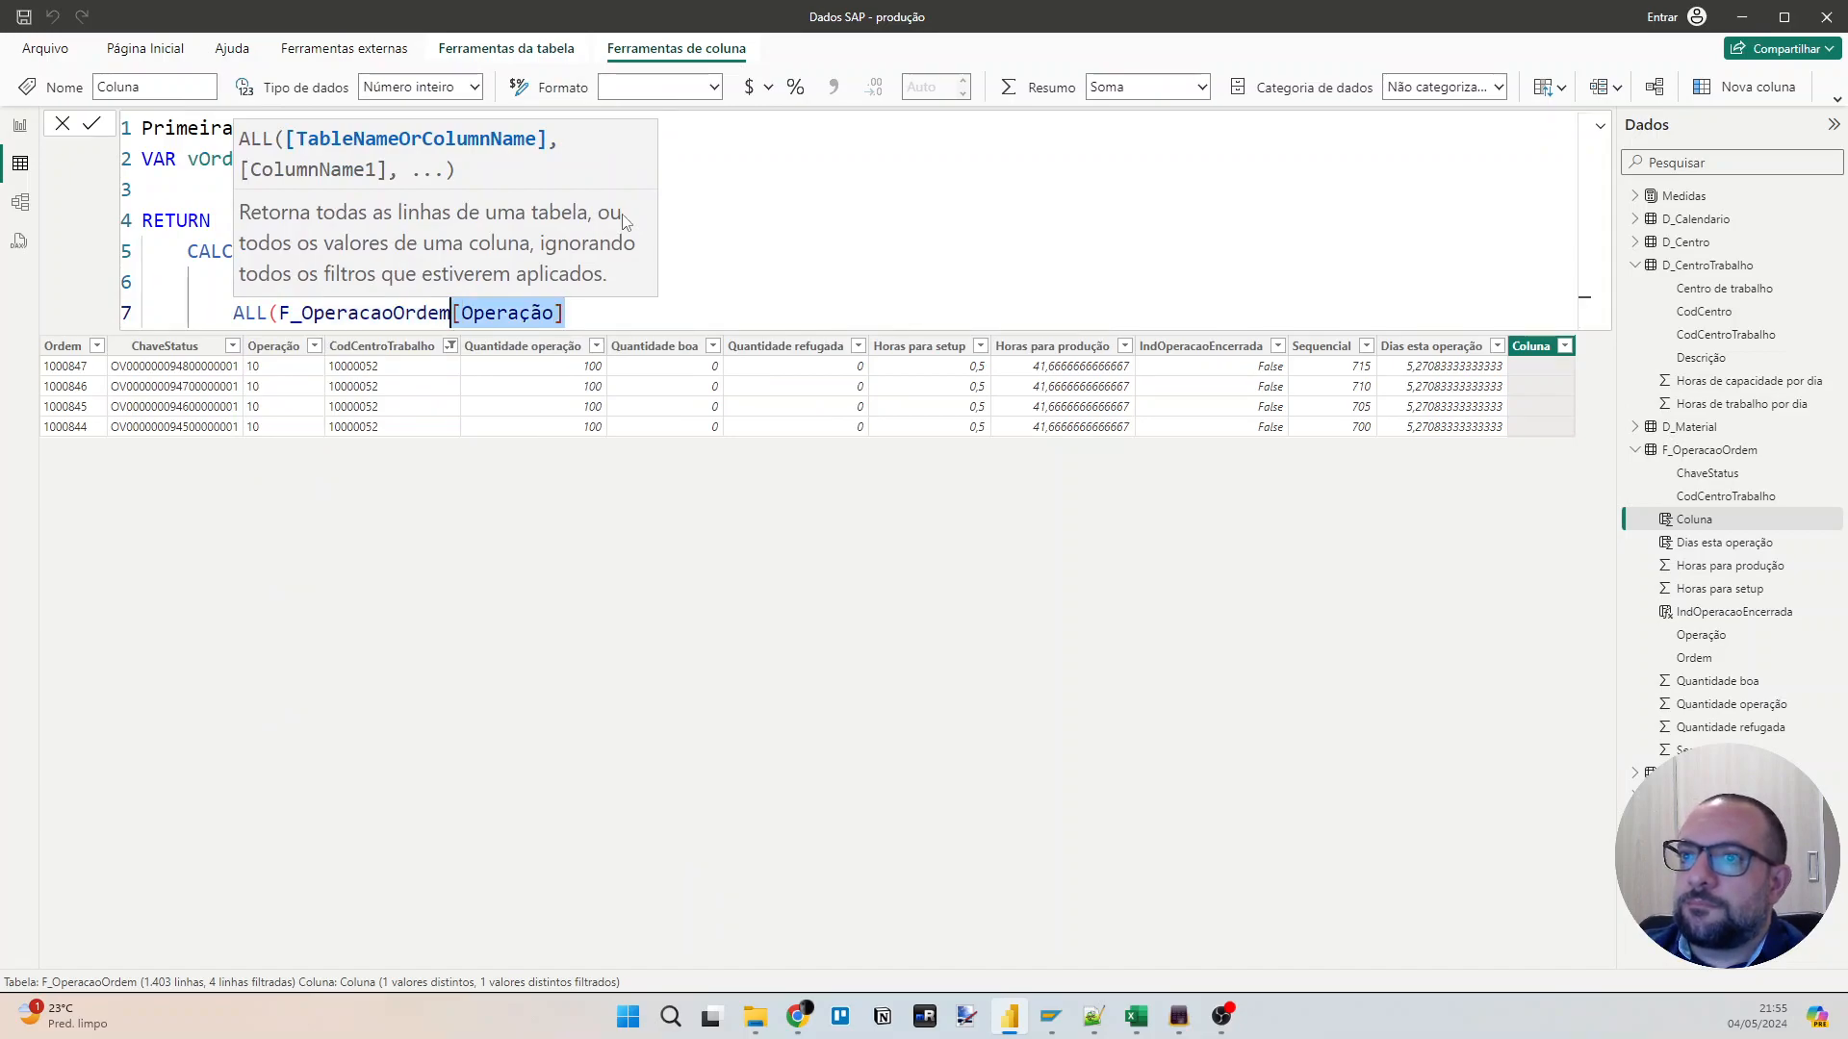
pyautogui.press('BackSpace')
pyautogui.write('),')
pyautogui.hotkey('shift', 'Return')
pyautogui.write('F')
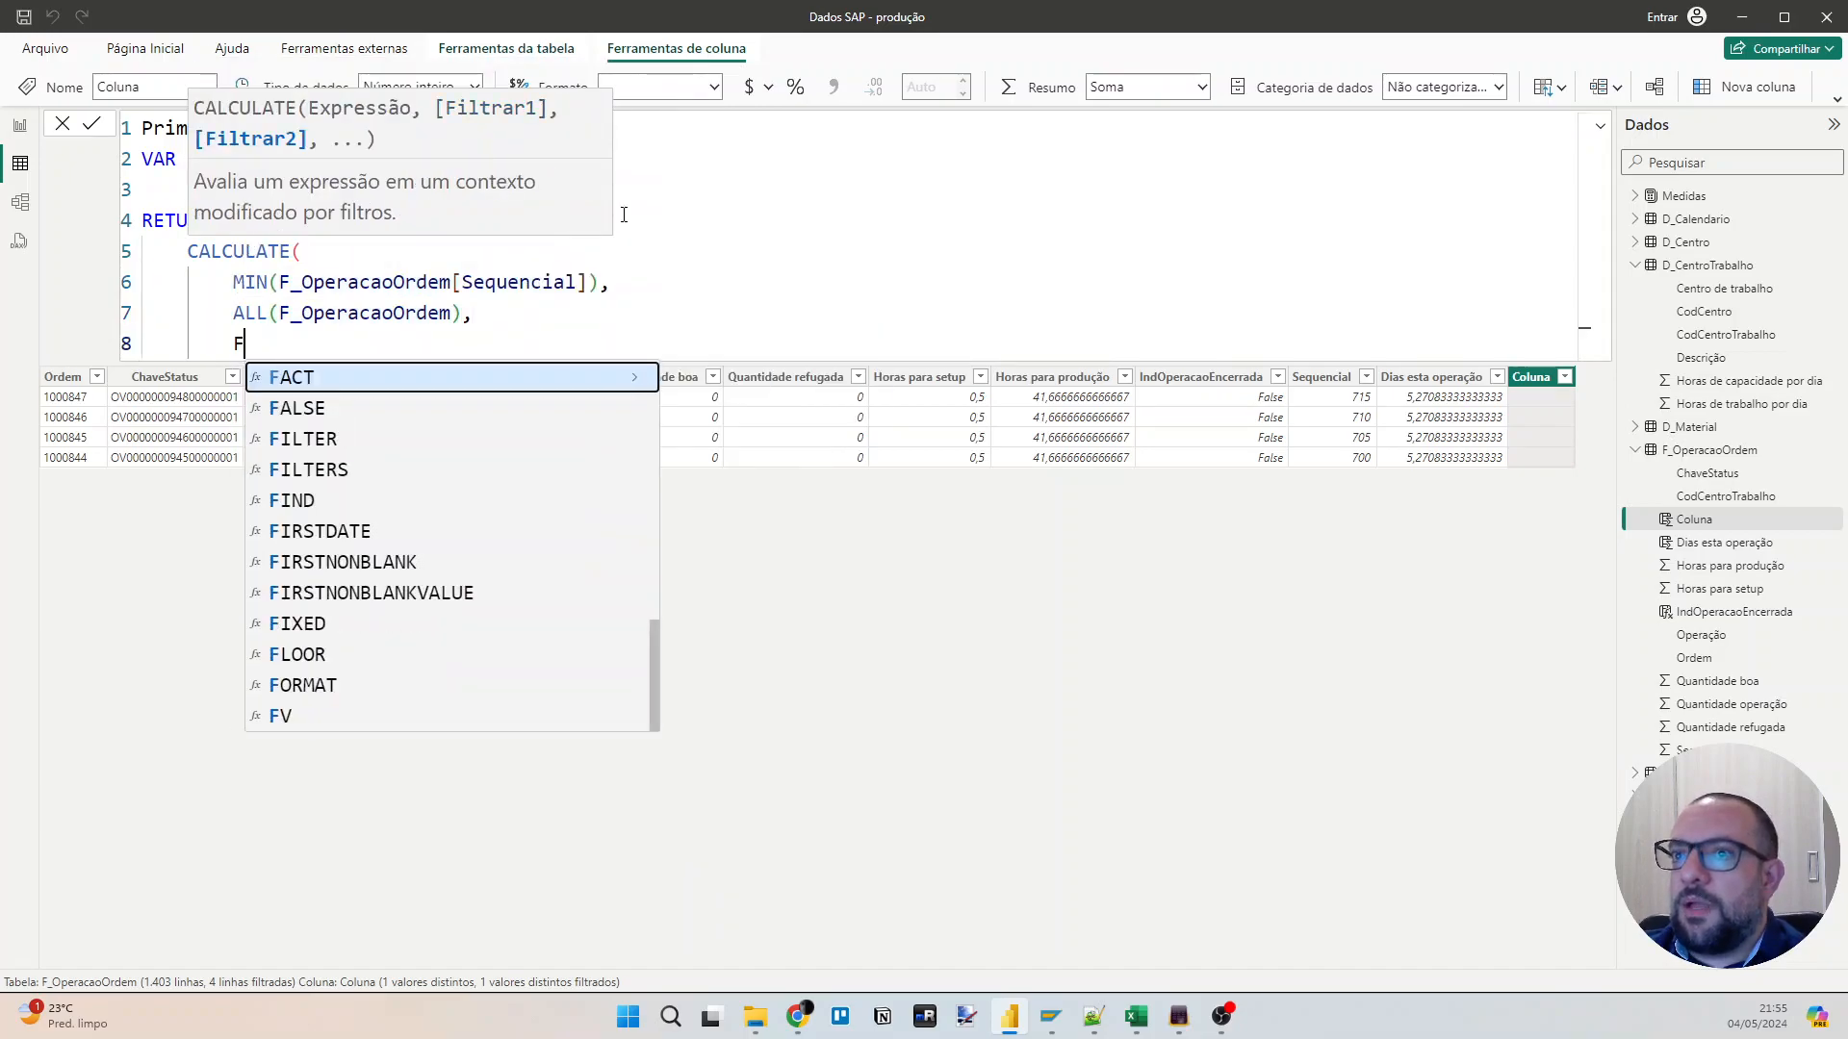
pyautogui.write('_ORDE')
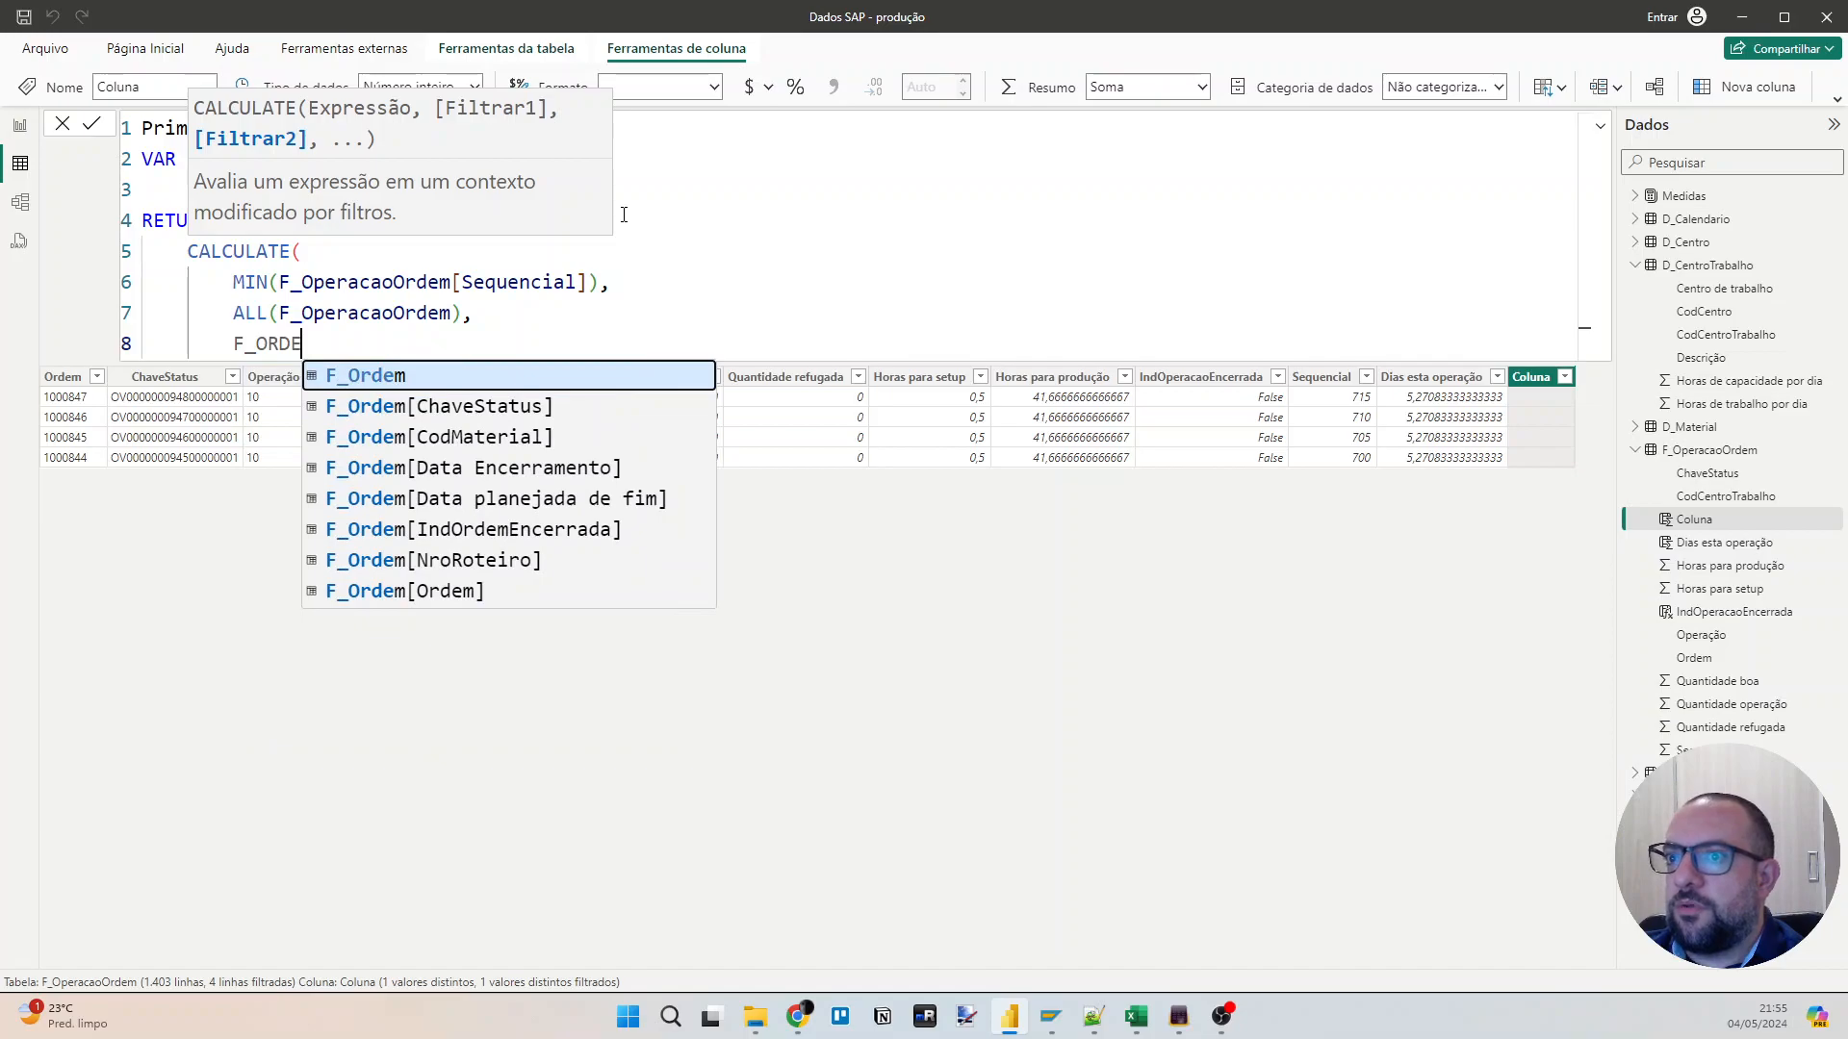
pyautogui.write('MOP')
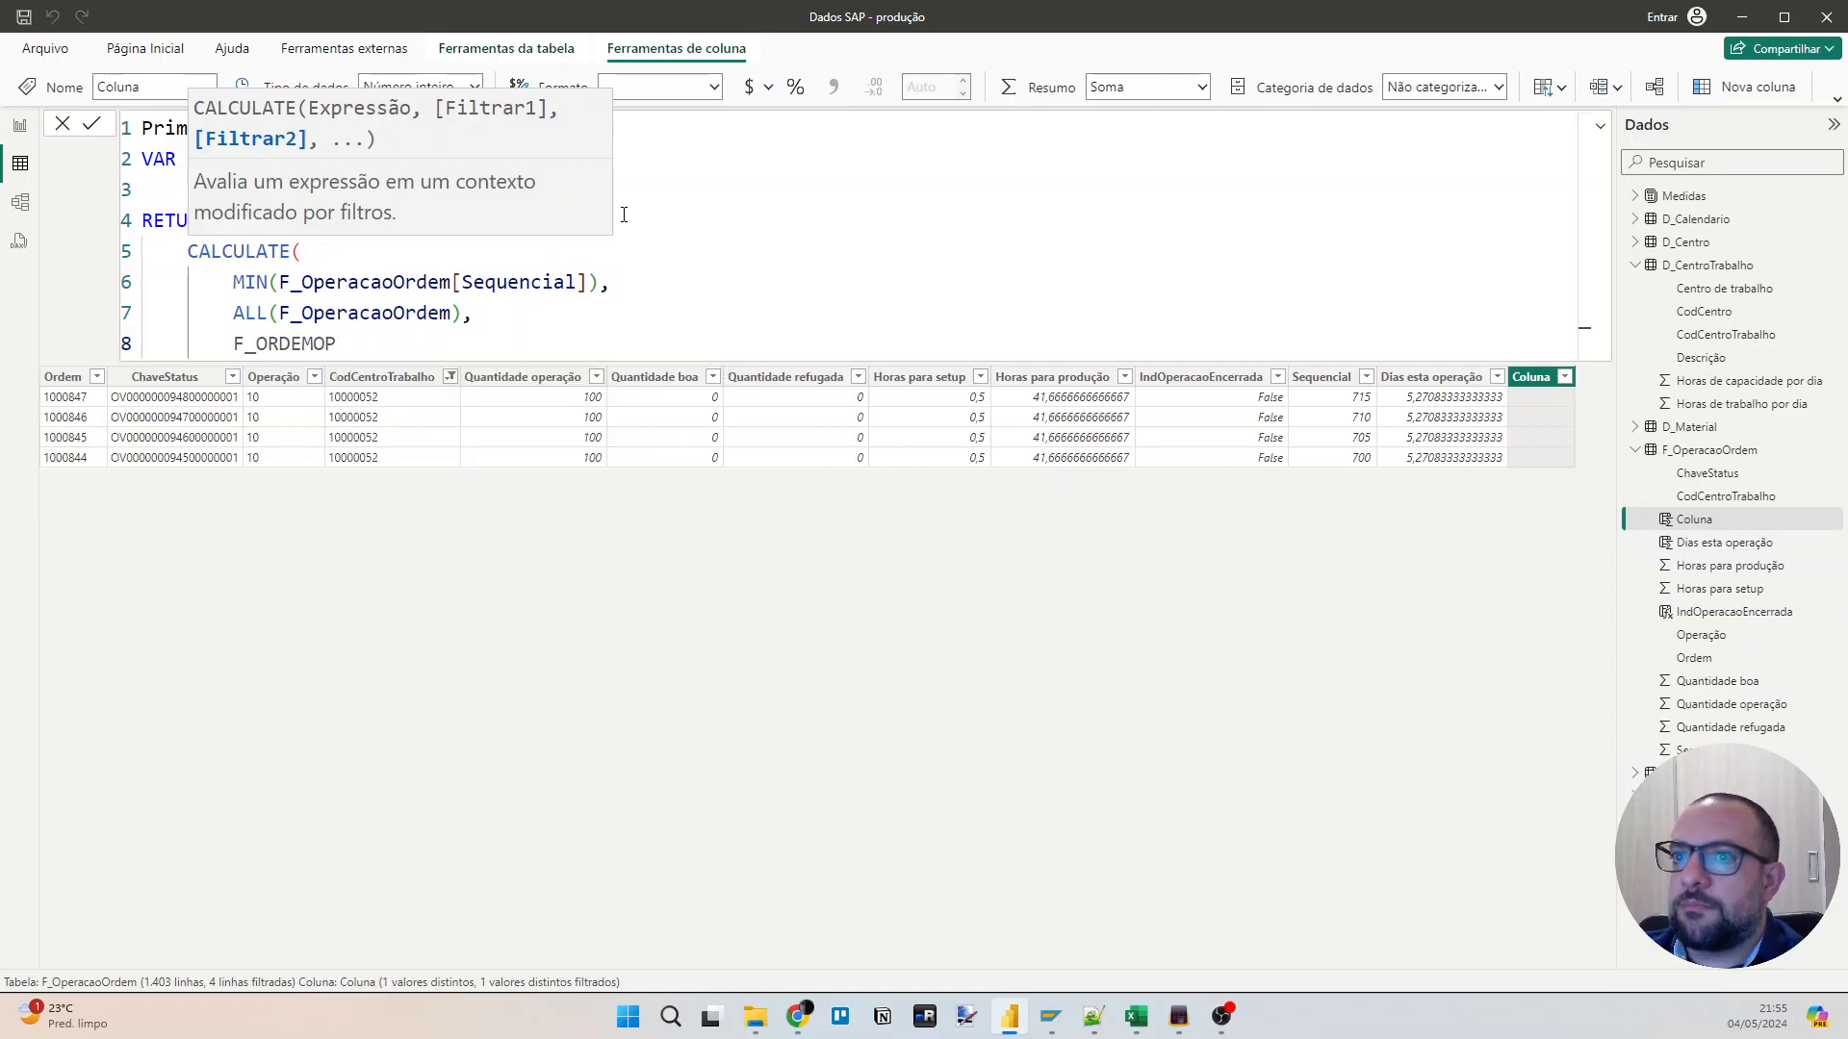
pyautogui.press('BackSpace')
pyautogui.press('BackSpace')
pyautogui.press('BackSpace')
pyautogui.press('BackSpace')
pyautogui.press('BackSpace')
pyautogui.press('BackSpace')
pyautogui.press('BackSpace')
pyautogui.press('BackSpace')
pyautogui.press('BackSpace')
# Add the filter F_OperacaoOrdem[Ordem] = vOrdem, close the CALCULATE function and commit the formula.
pyautogui.write('F_OperacaoOrdem')
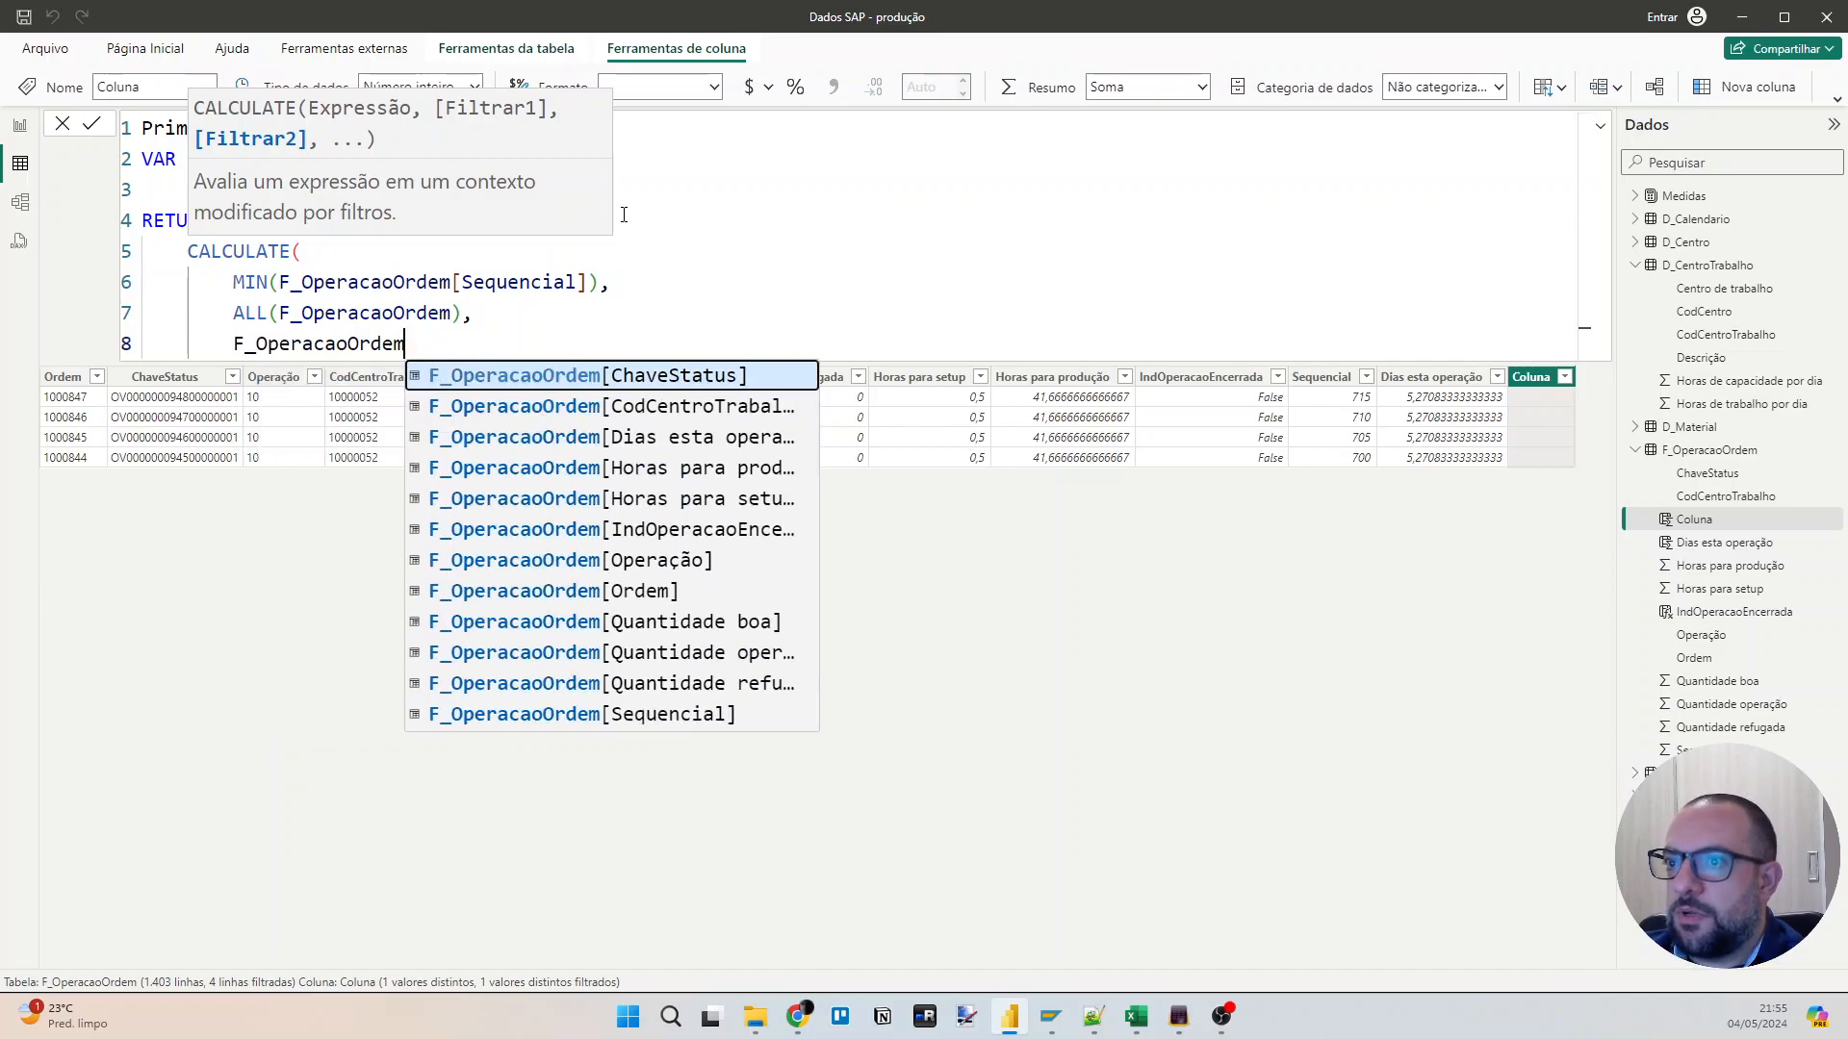
pyautogui.write('[Or')
pyautogui.press('Tab')
pyautogui.write('= VOr')
pyautogui.press('Tab')
pyautogui.press('Return')
pyautogui.write(')')
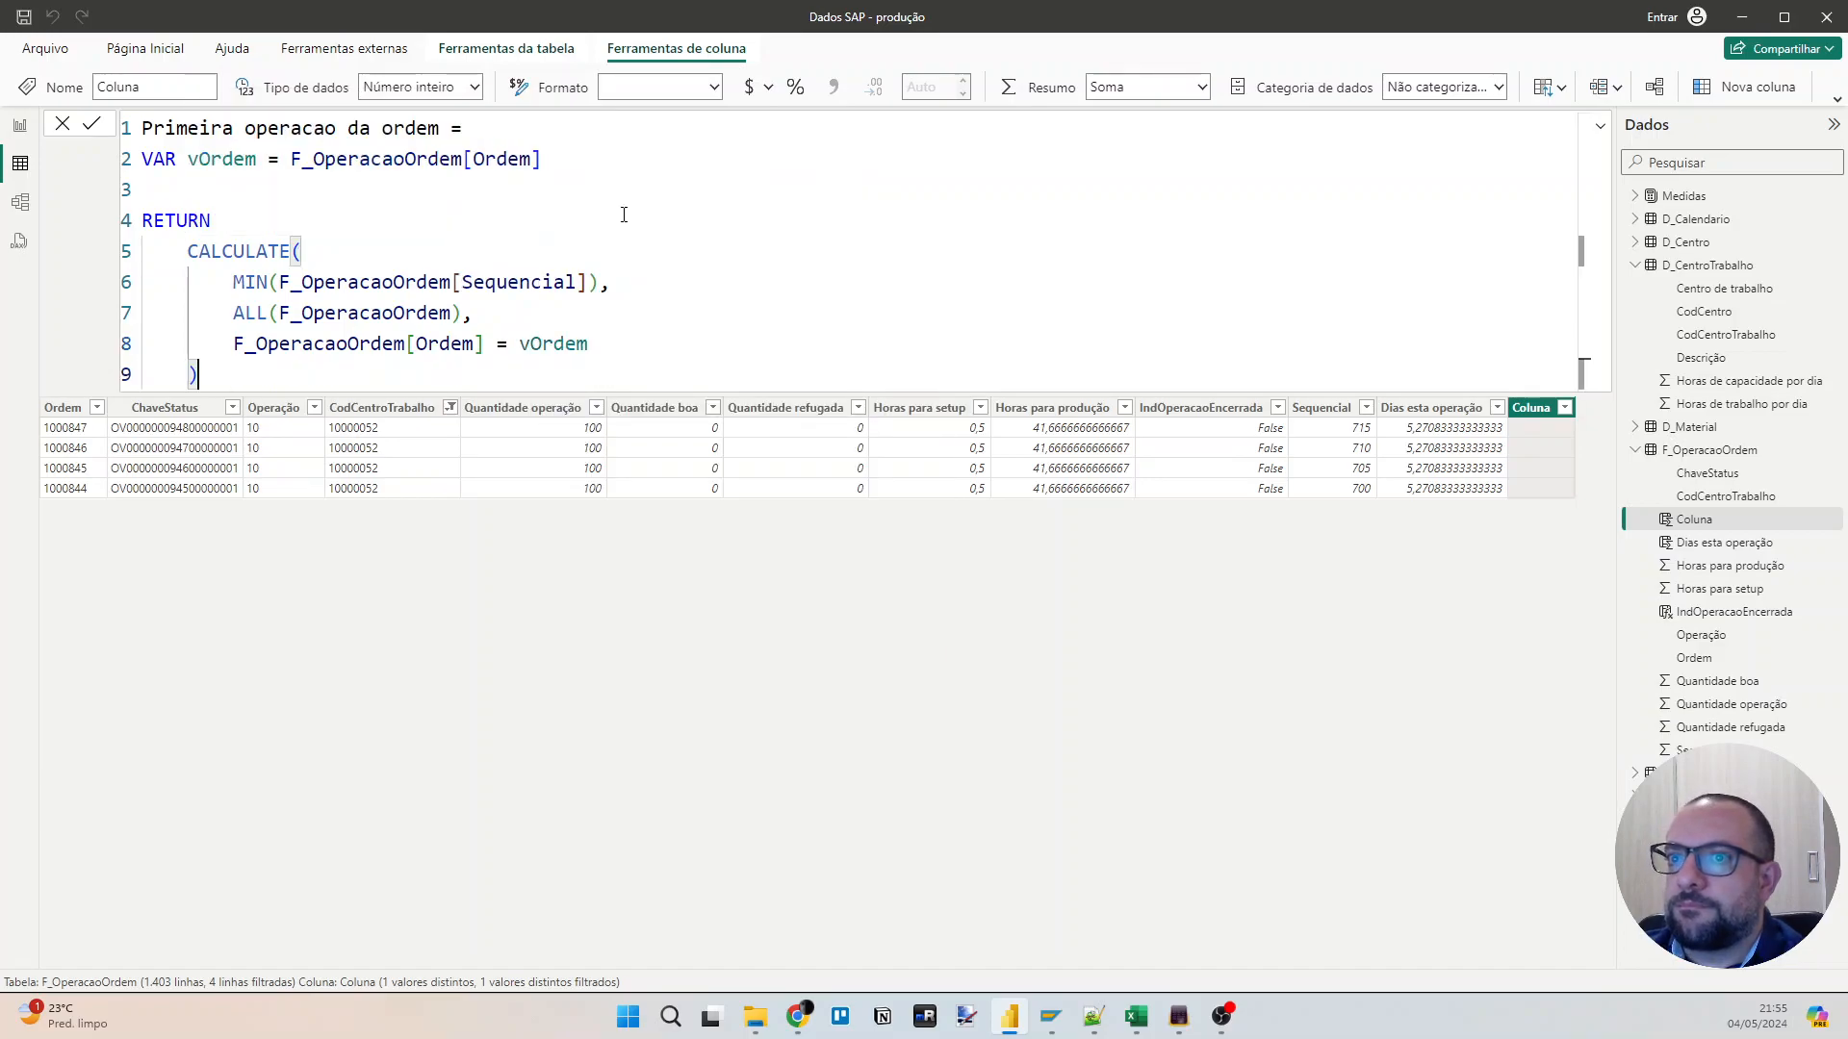
pyautogui.press('Return')
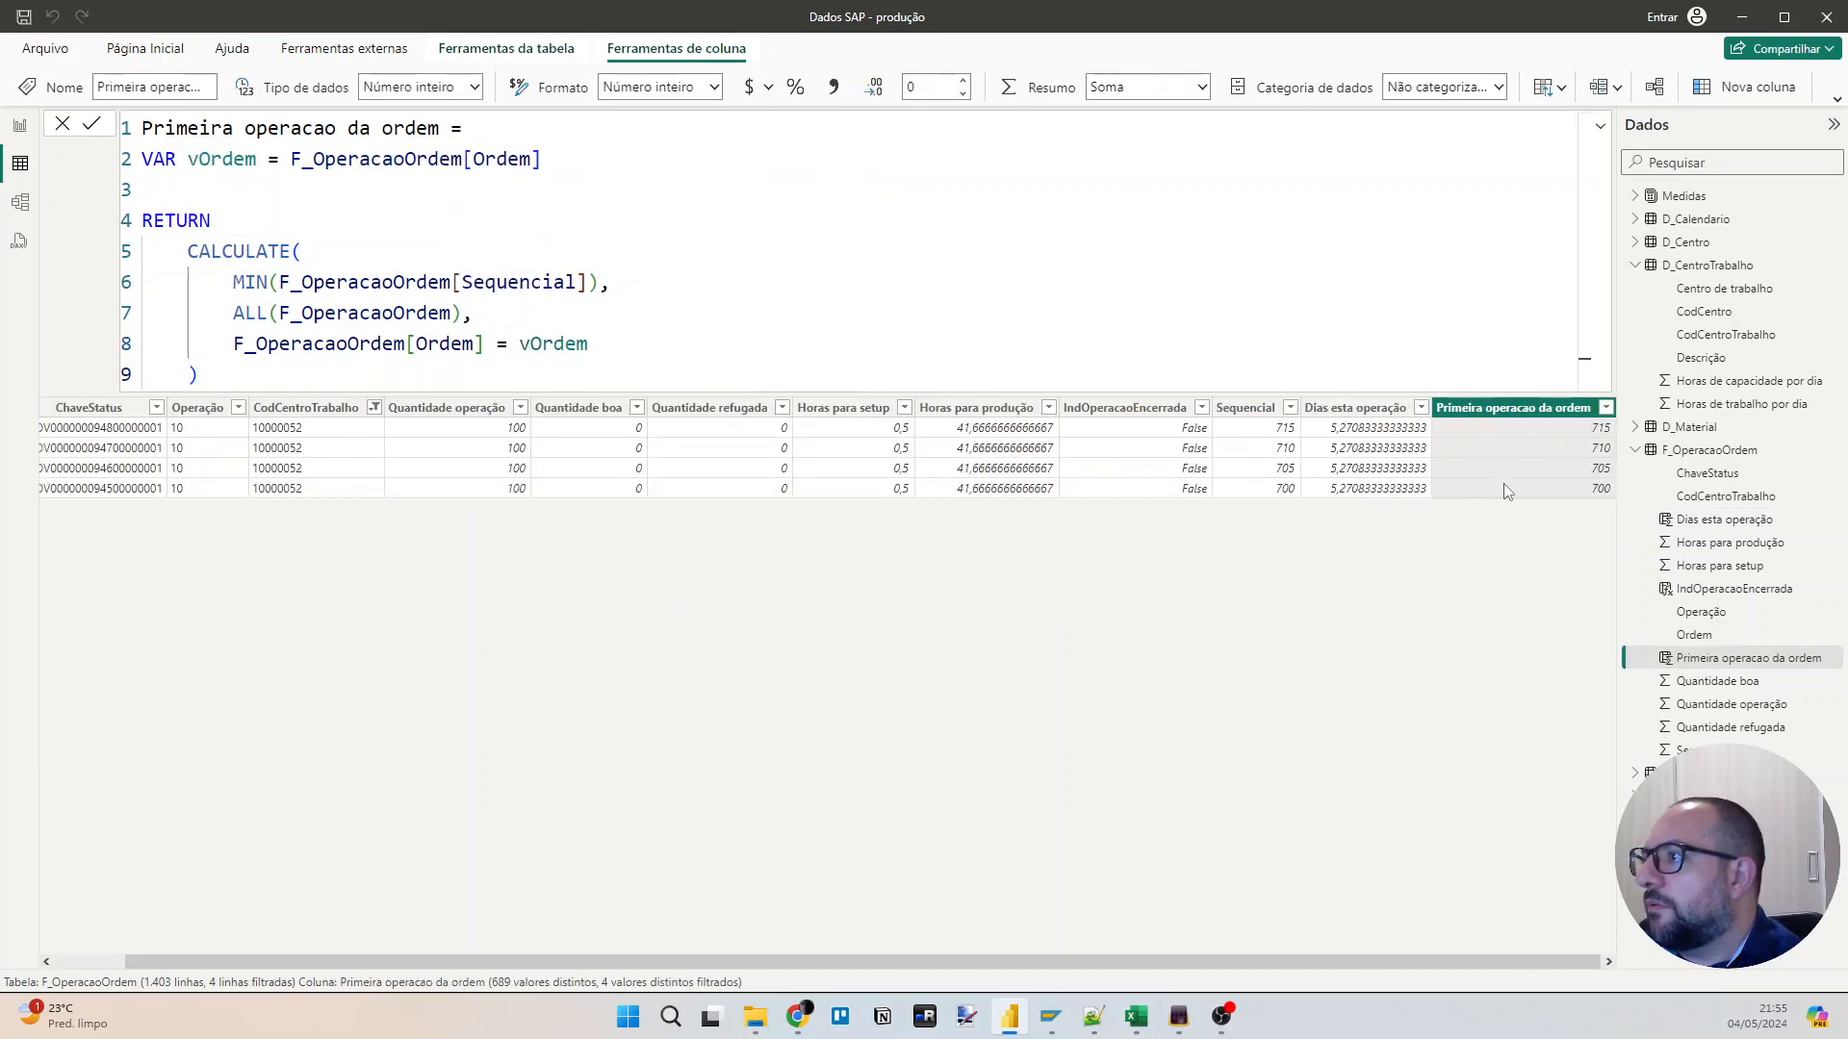
# Extend the formula to compare the CALCULATE result for equality with F_OperacaoOrdem[Sequencial], and commit it.
pyautogui.click(244, 374)
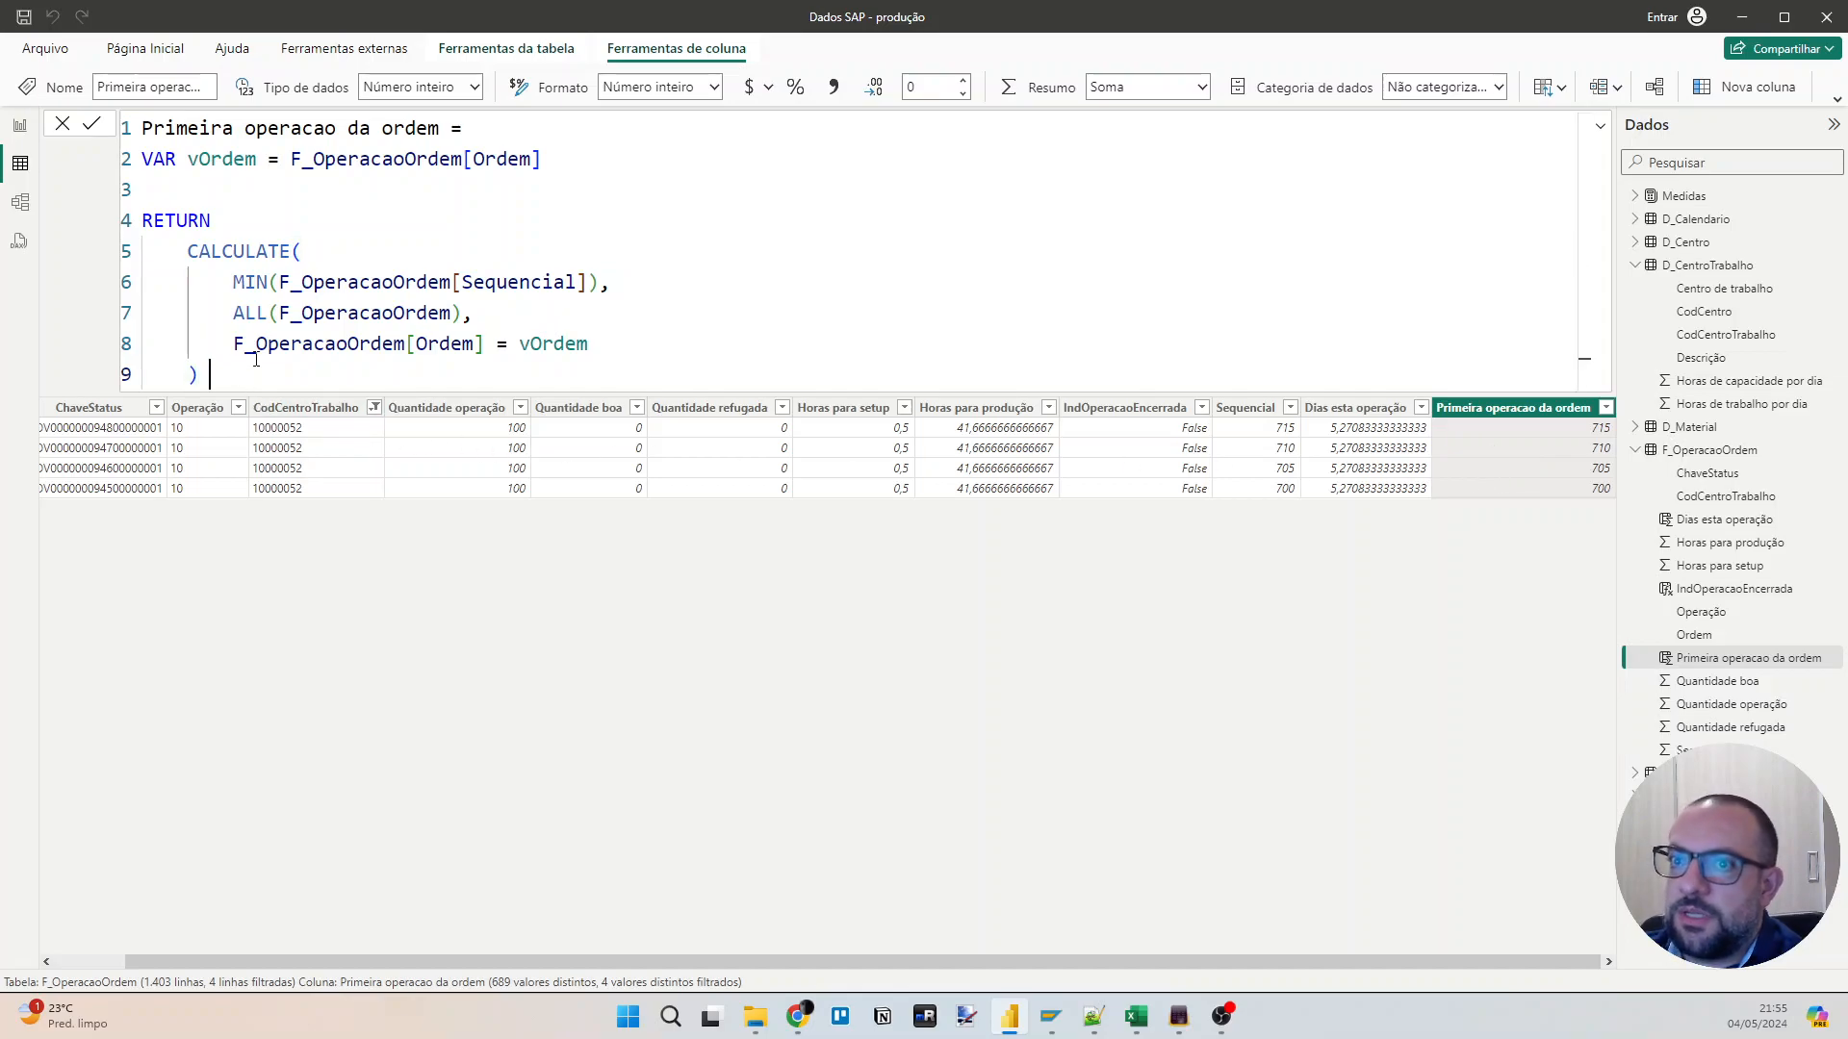
pyautogui.write('=')
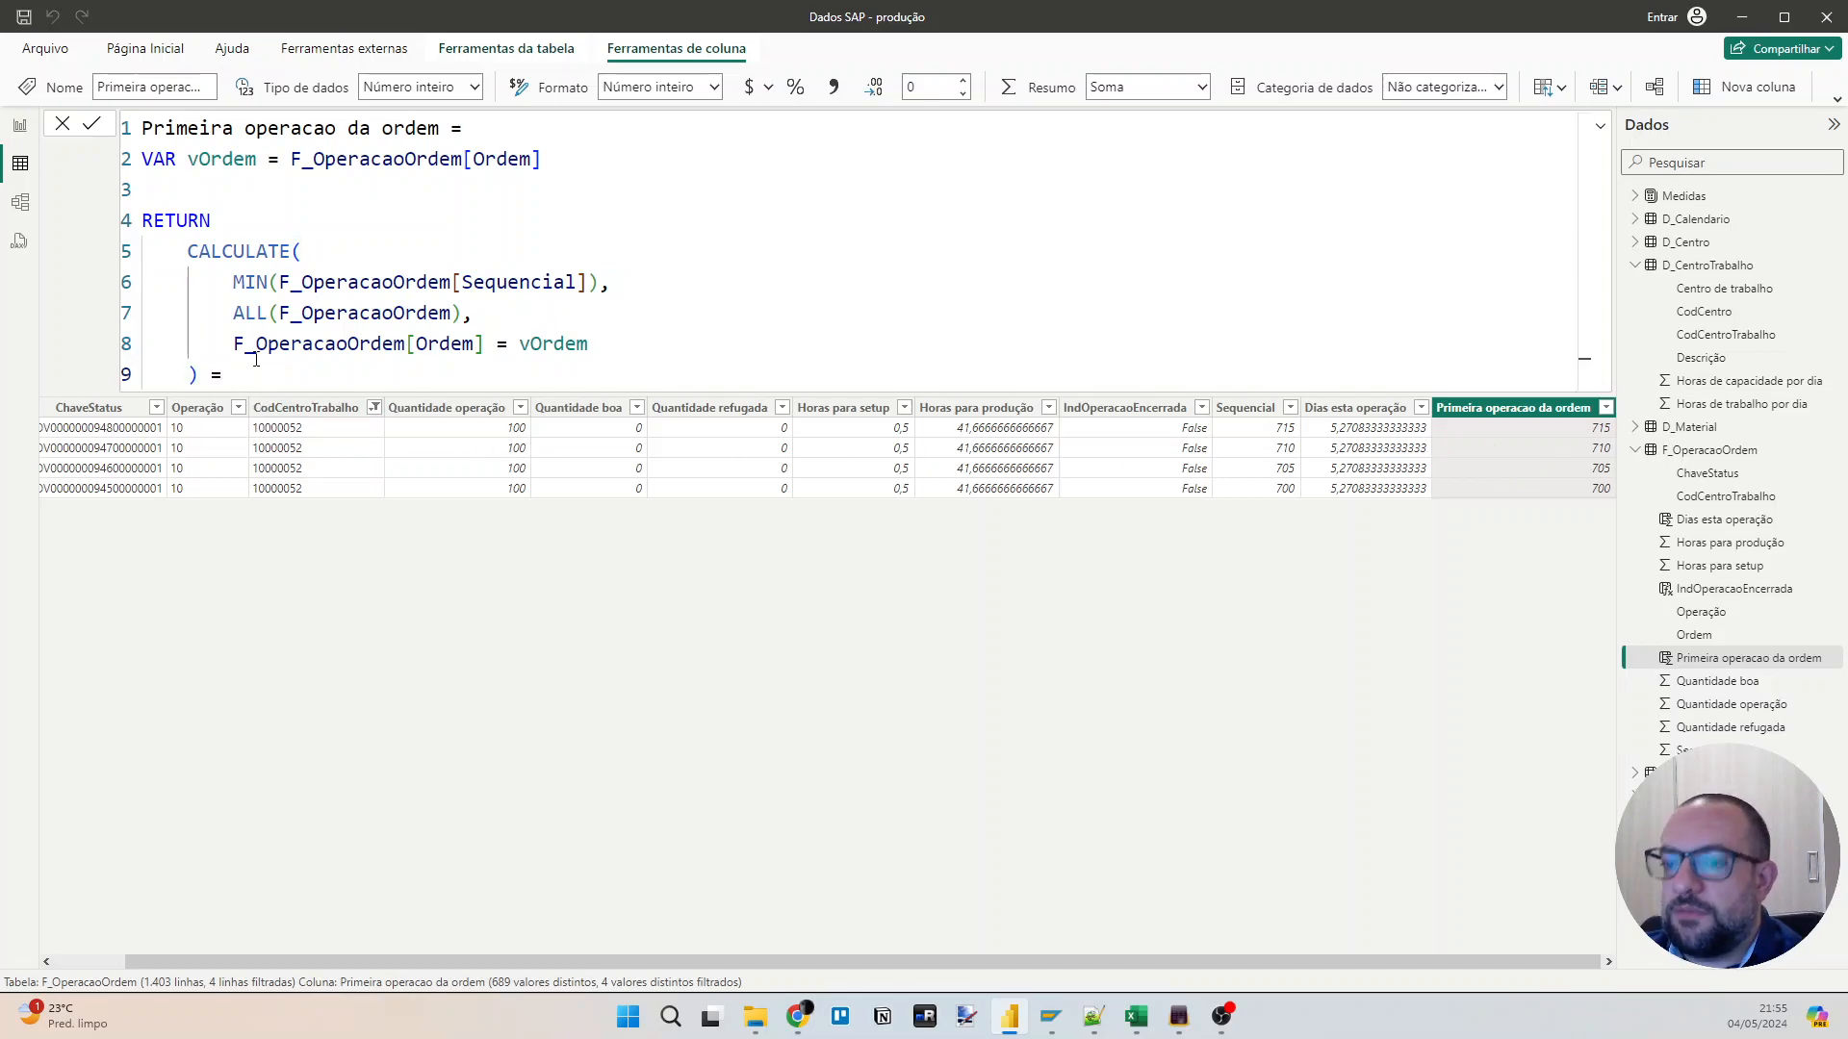
pyautogui.write(' sequ')
pyautogui.press('BackSpace')
pyautogui.press('BackSpace')
pyautogui.press('BackSpace')
pyautogui.press('BackSpace')
pyautogui.write('sequ')
pyautogui.press('Tab')
pyautogui.press('Return')
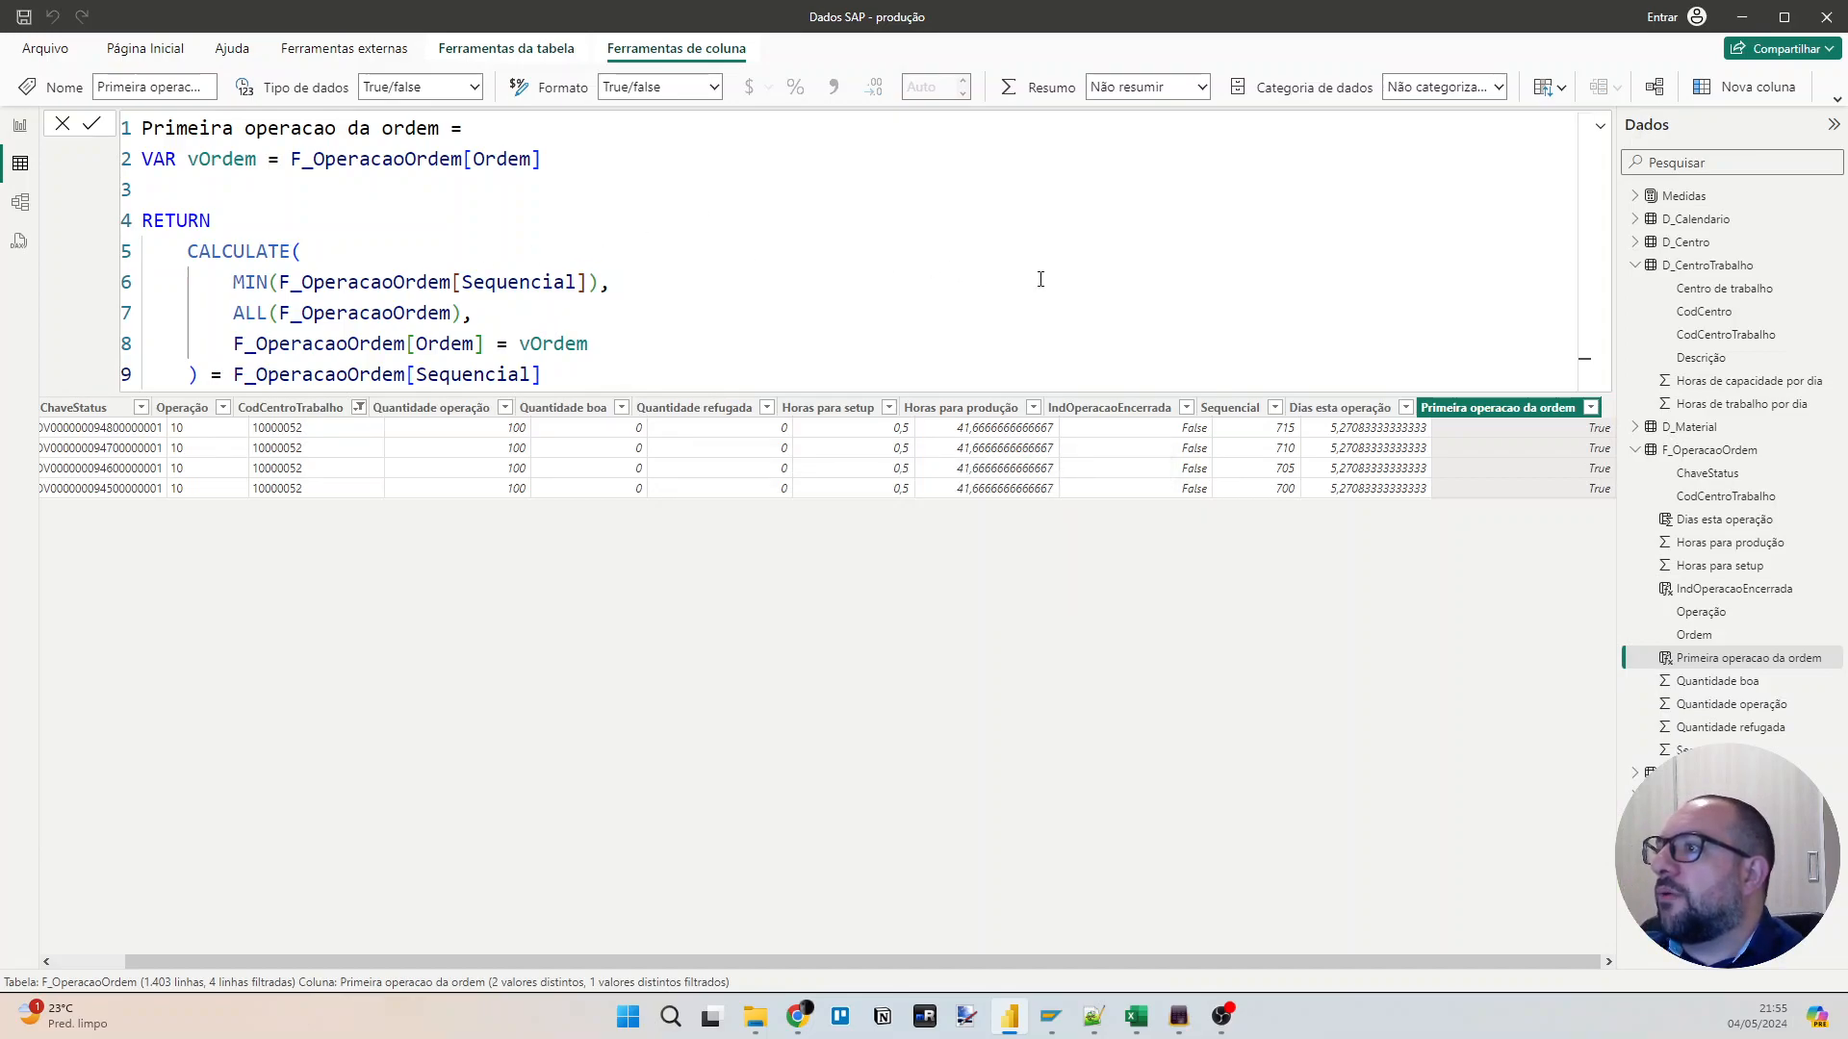
# Copy the complete formula of the "Primeira operacao da ordem" column.
pyautogui.moveTo(1293, 968); pyautogui.dragTo(1408, 967)
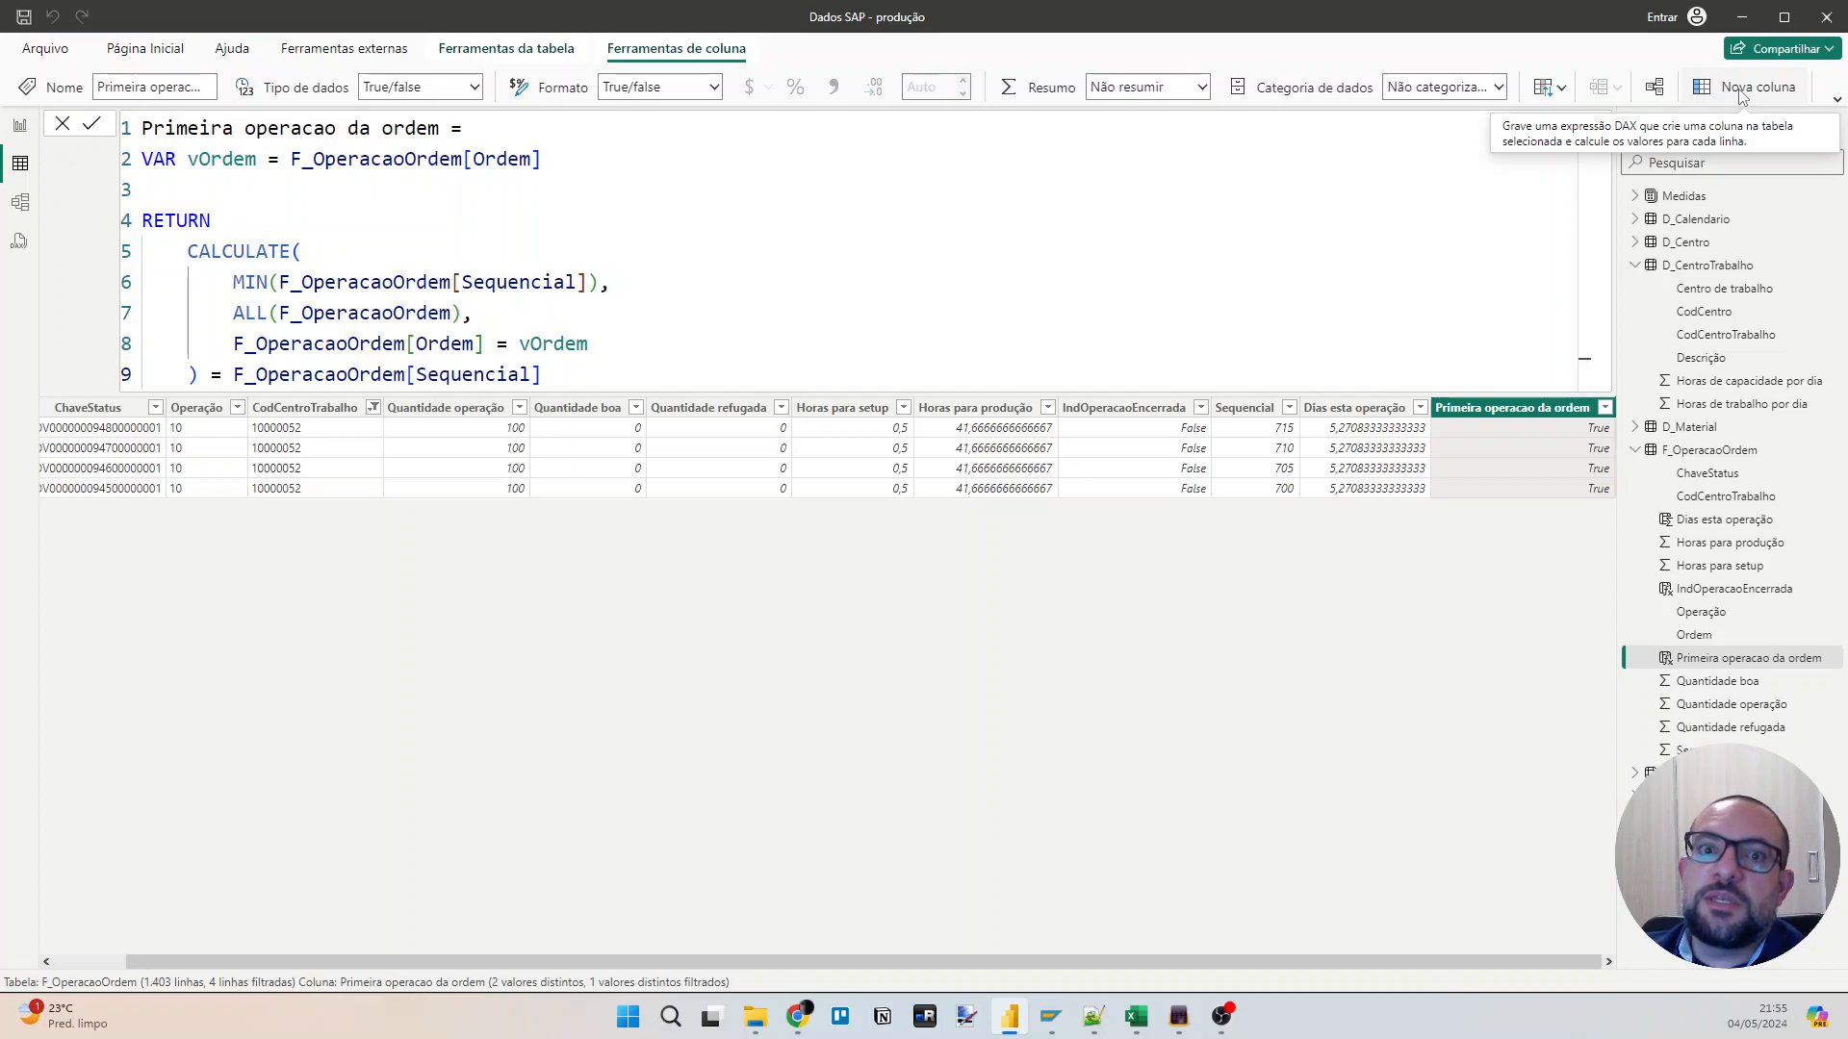
pyautogui.click(697, 263)
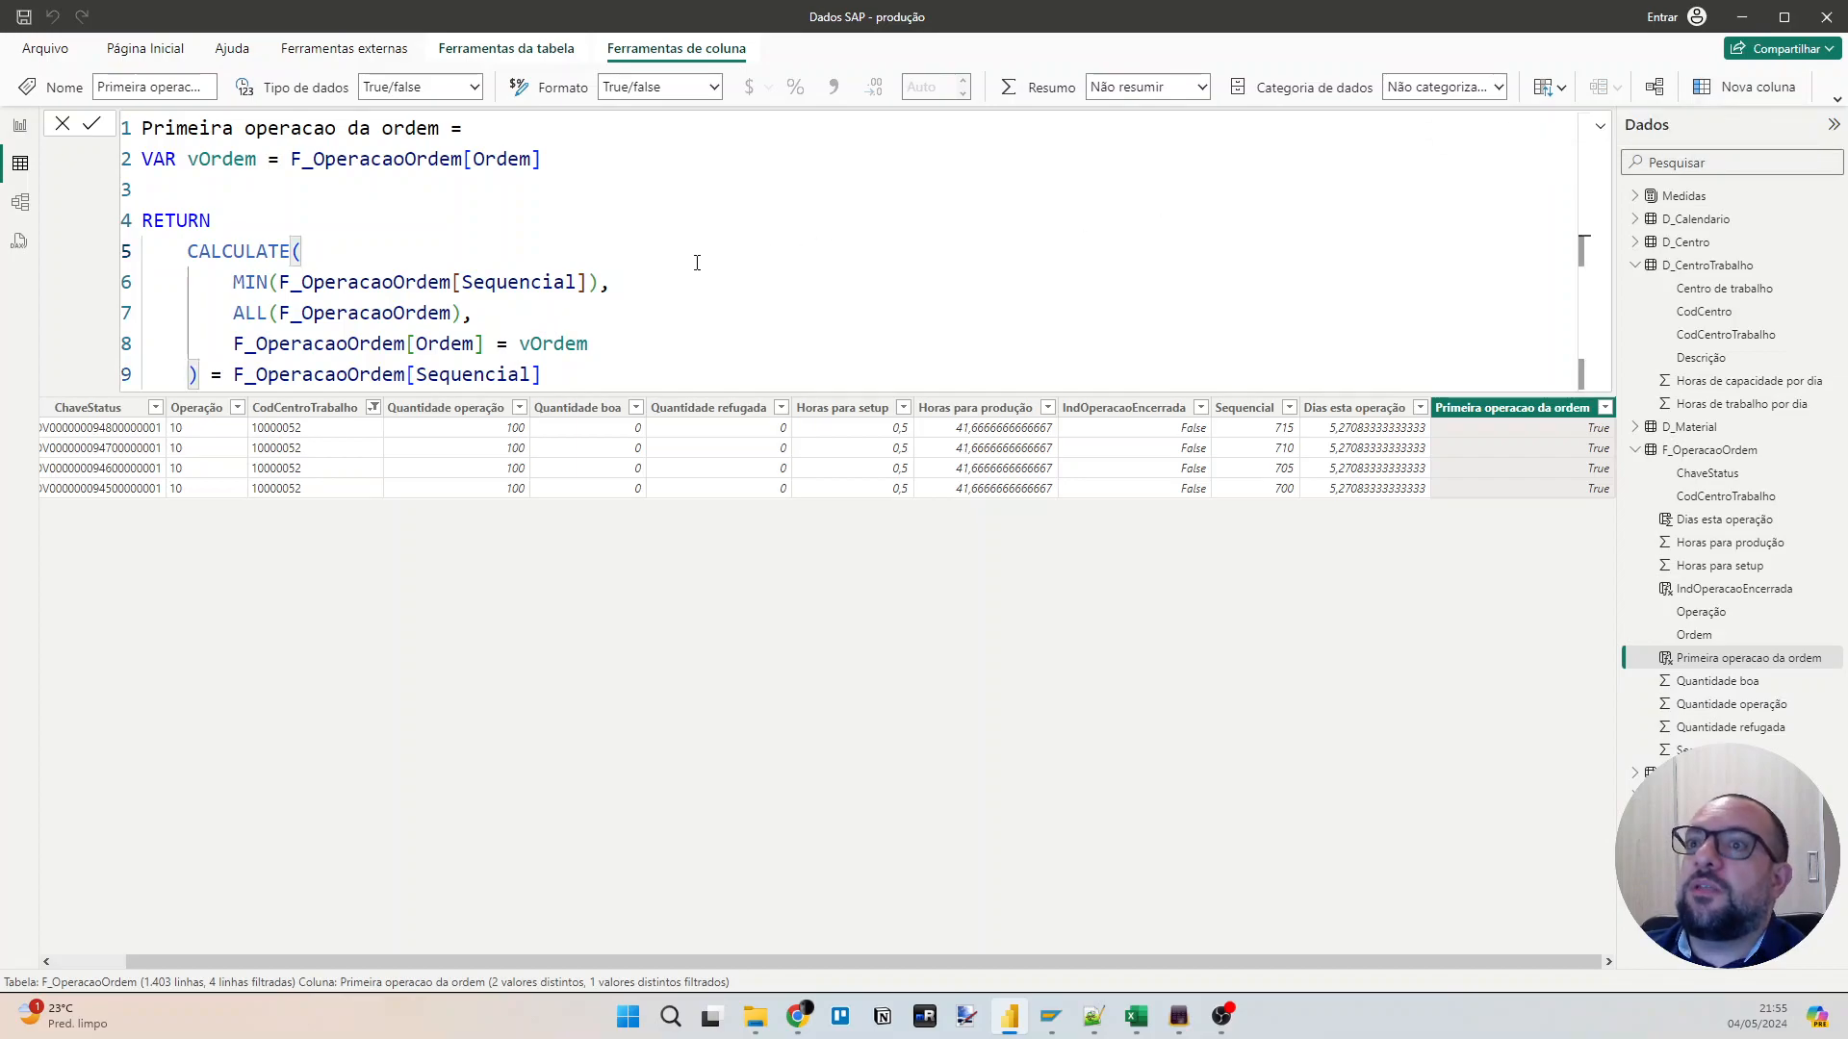
pyautogui.hotkey('ctrl', 'a')
pyautogui.hotkey('ctrl', 'c')
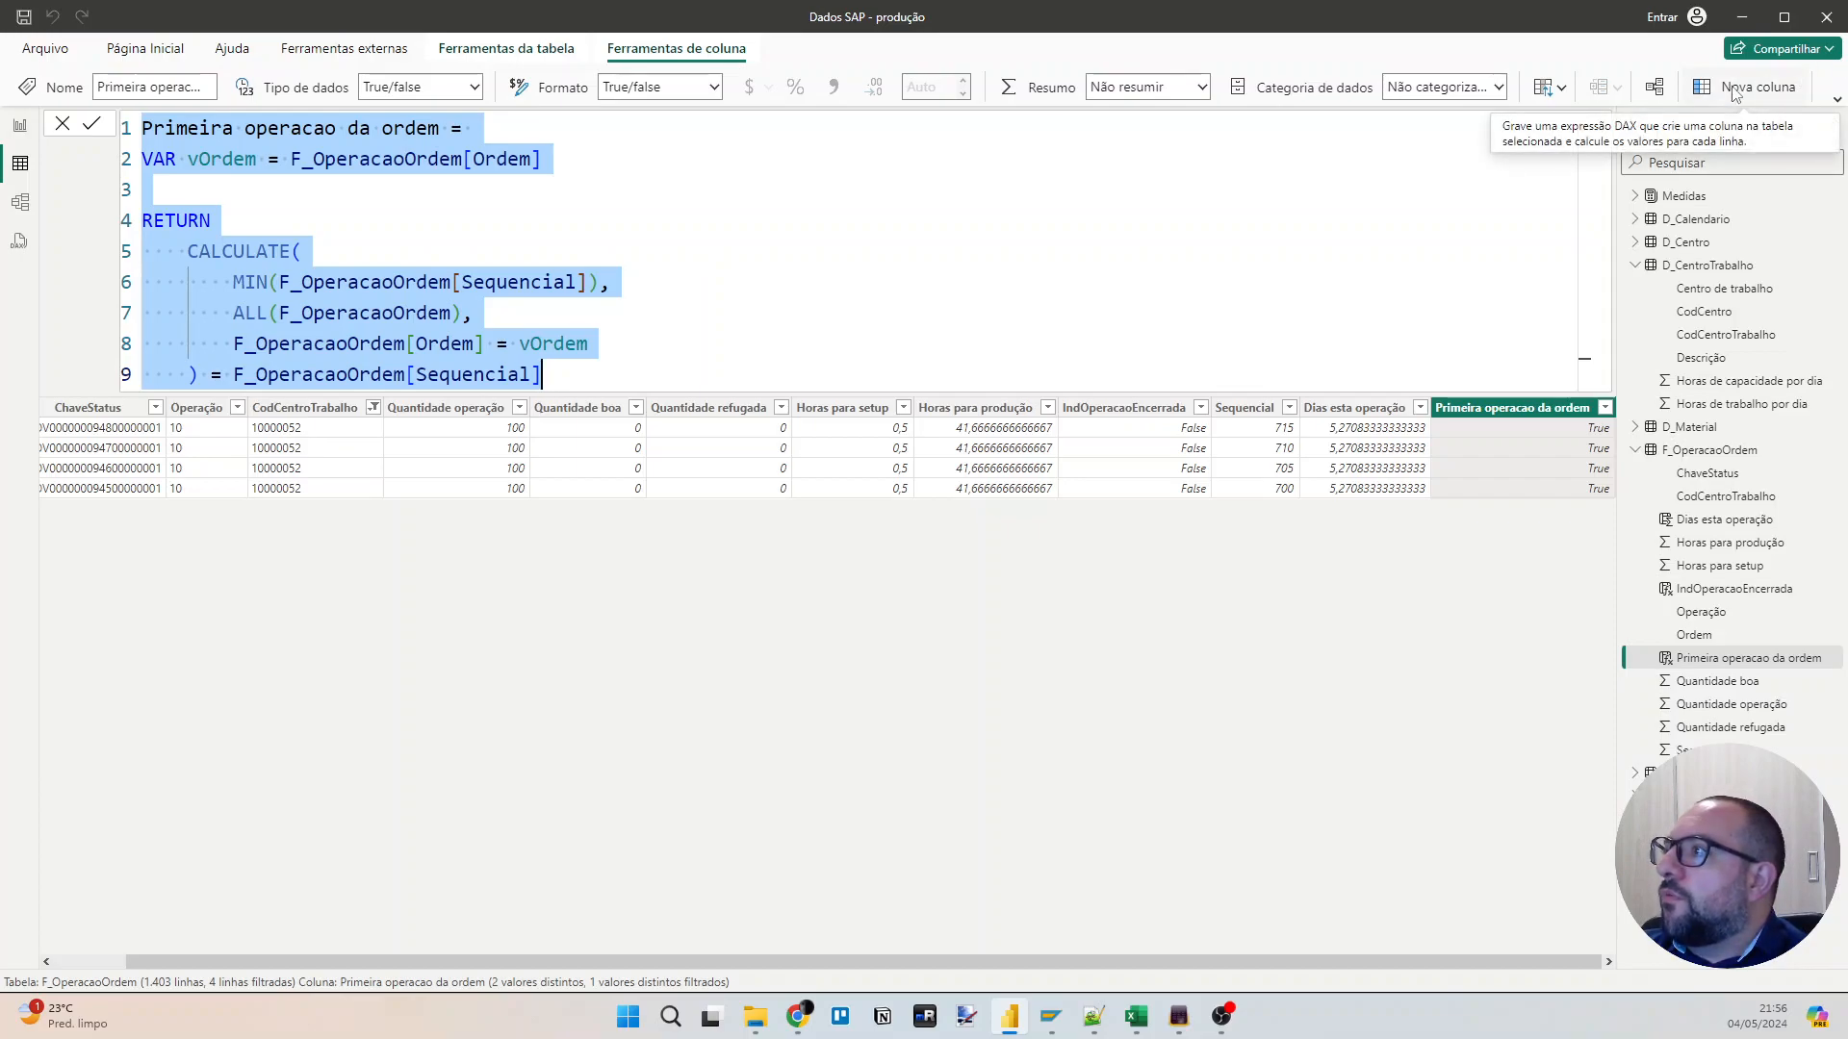
# Sort the table in ascending order by Sequencial, and reselect the "Primeira operacao da ordem" column.
pyautogui.click(1289, 412)
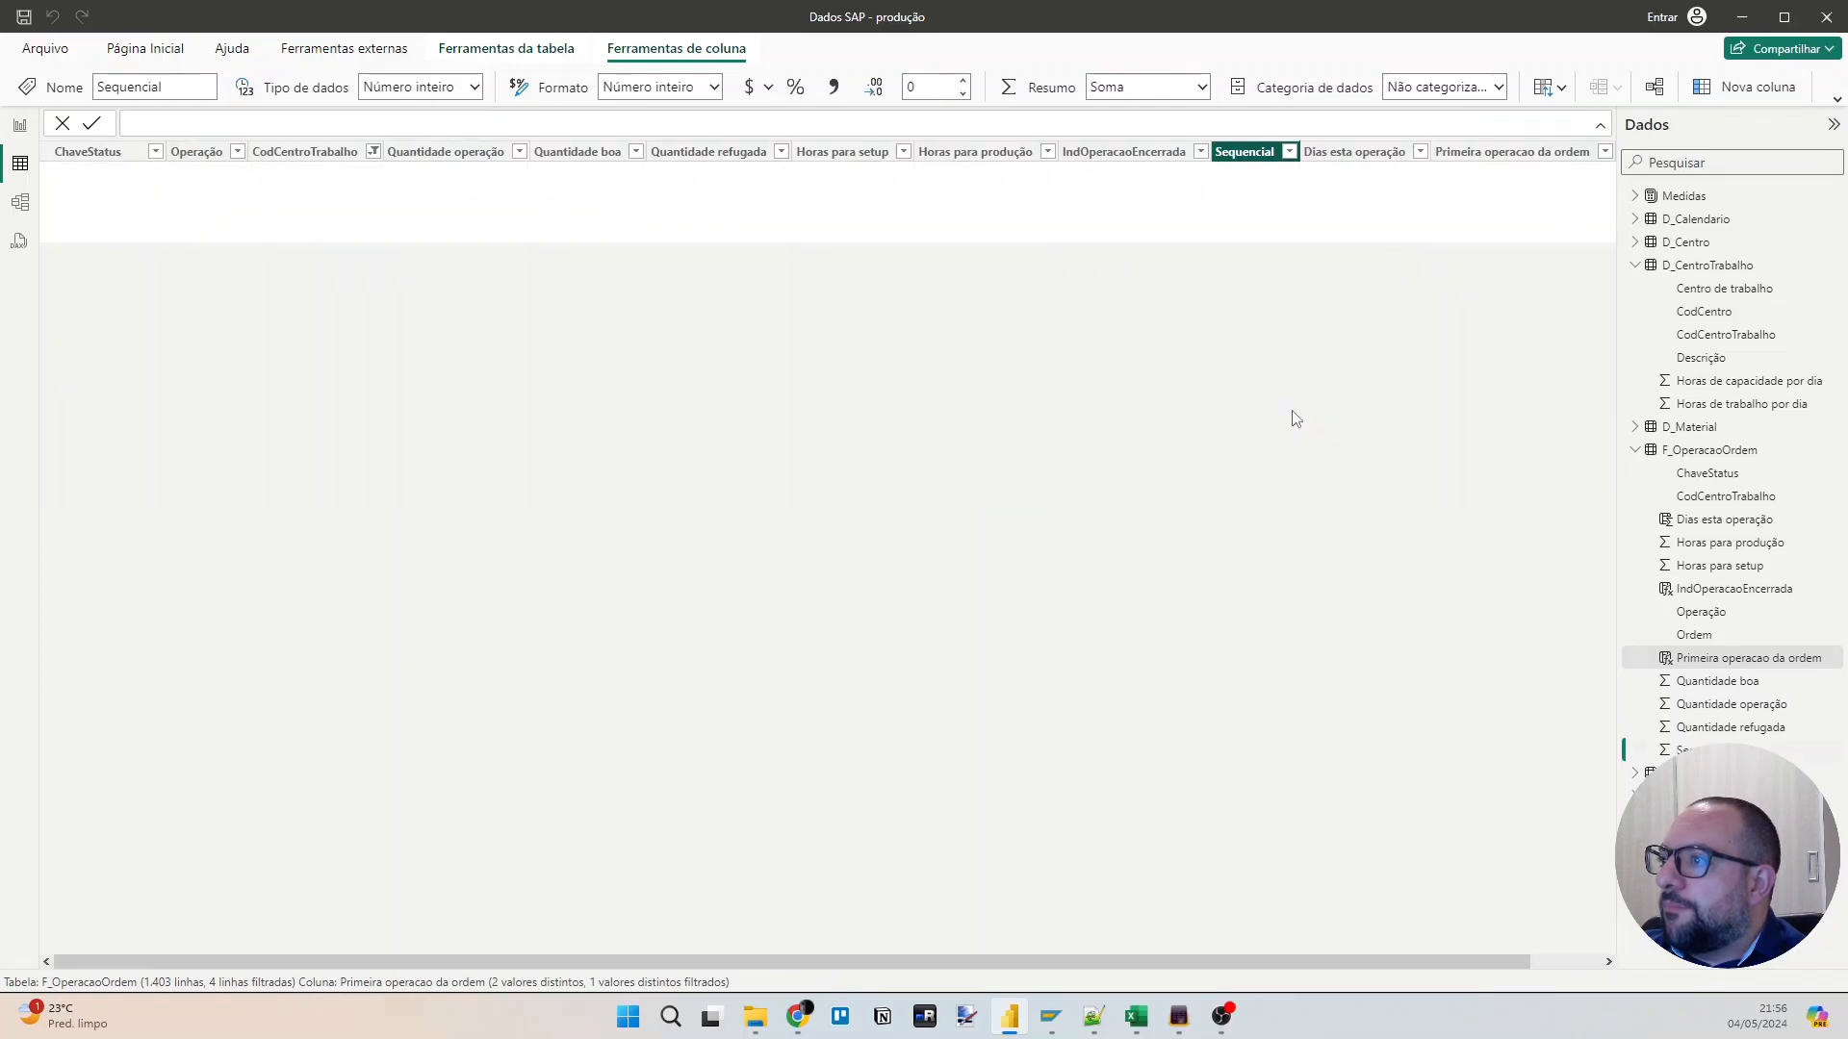
pyautogui.click(1454, 175)
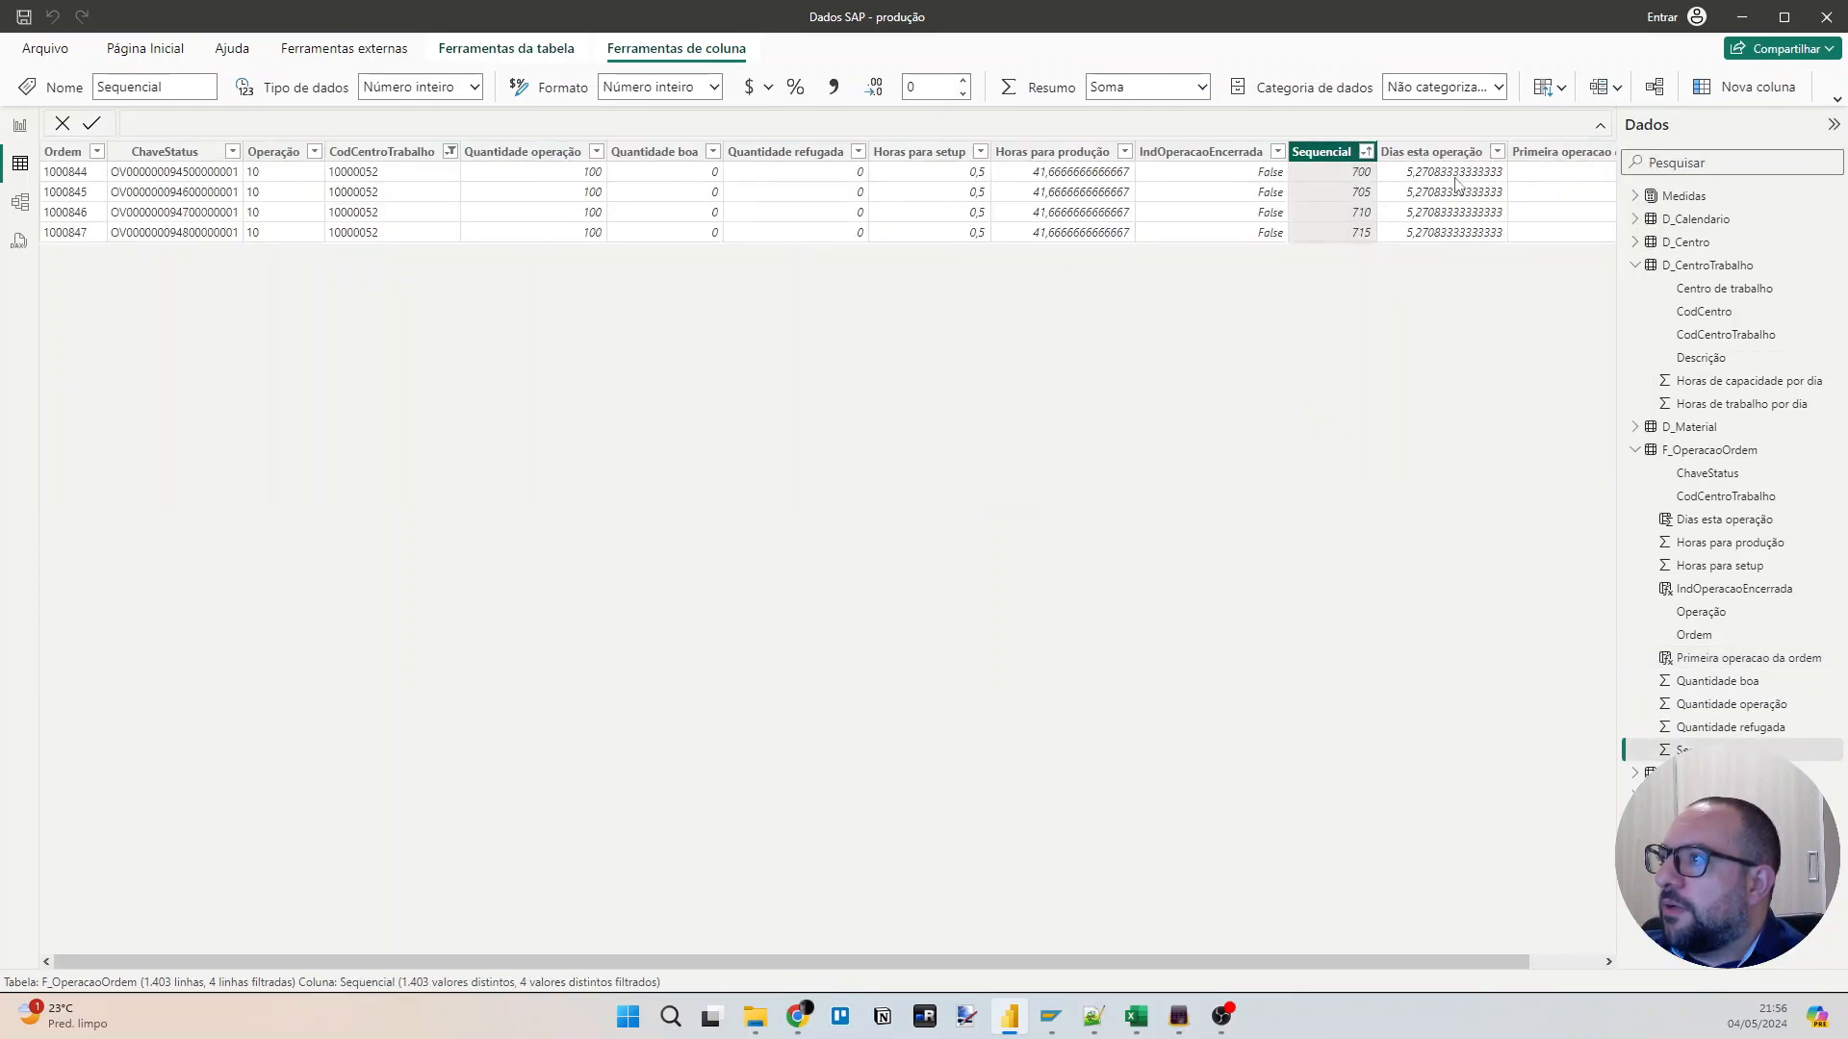
pyautogui.click(1532, 154)
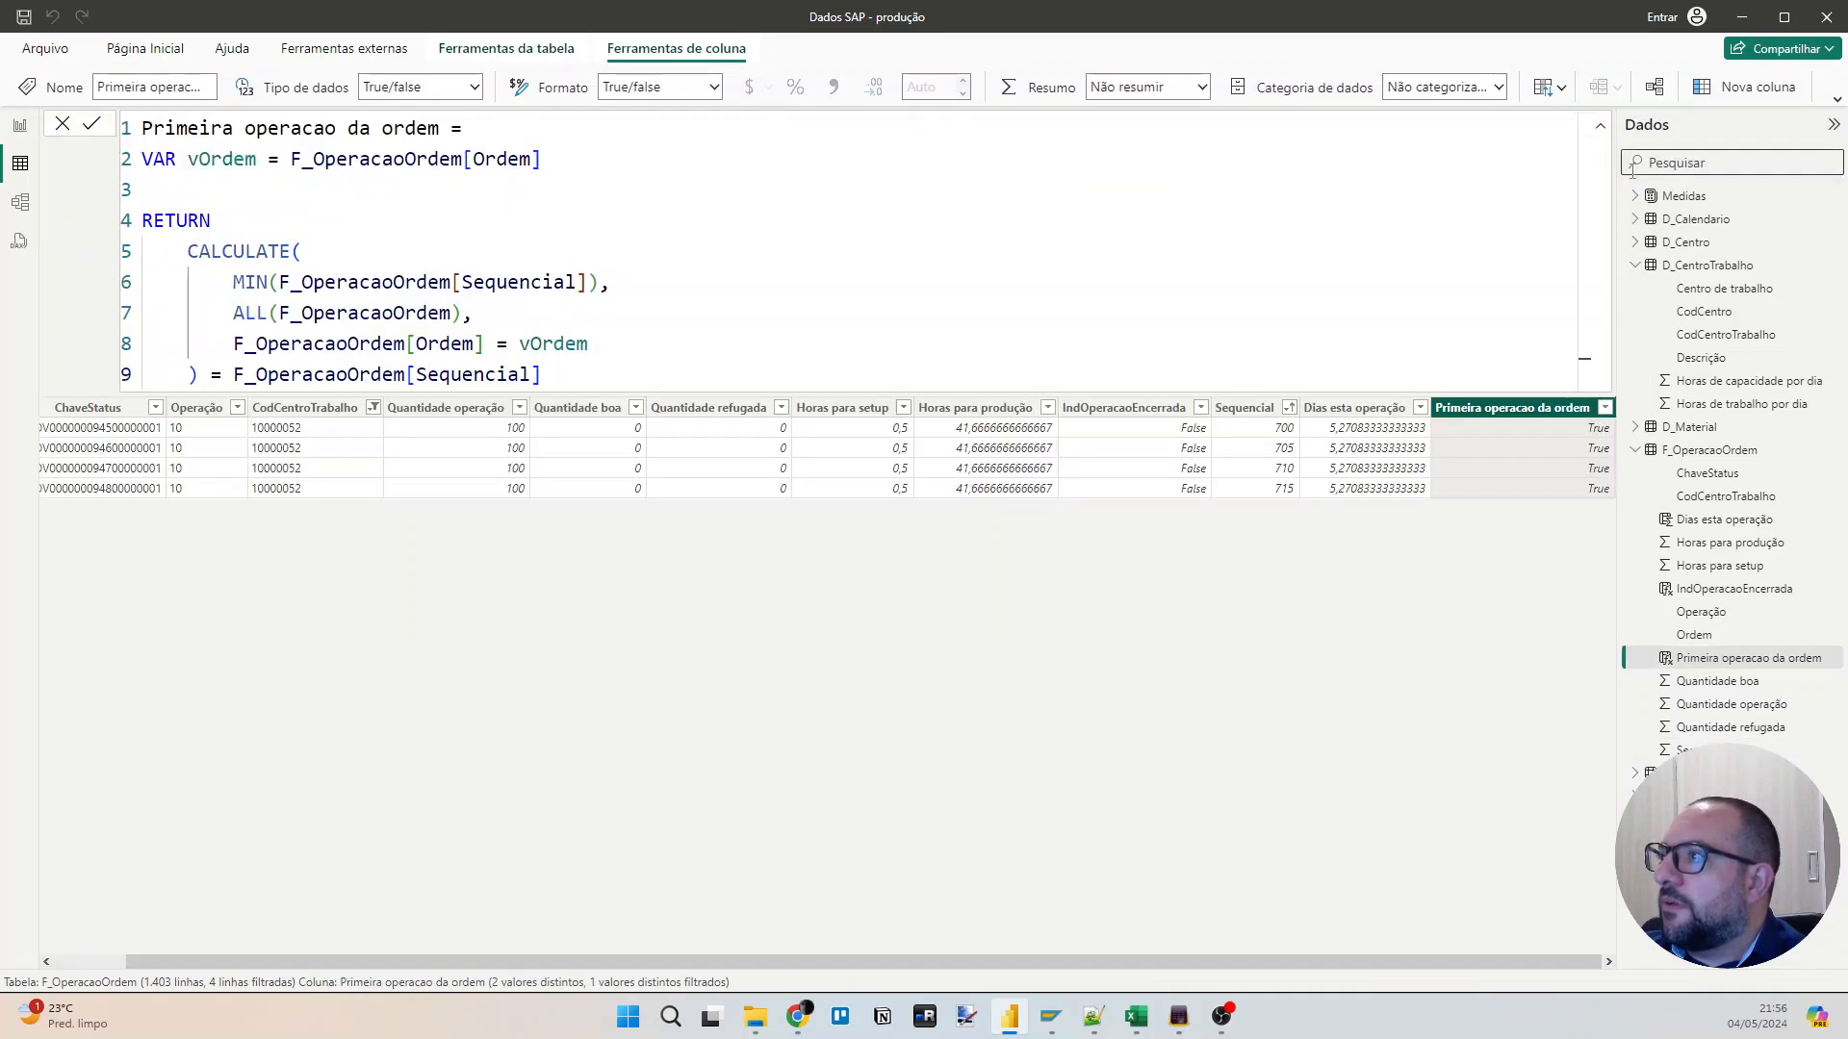
# Add a calculated column, paste the copied formula into it and change its name to "Dias acumulados 1a operacao".
pyautogui.click(1737, 96)
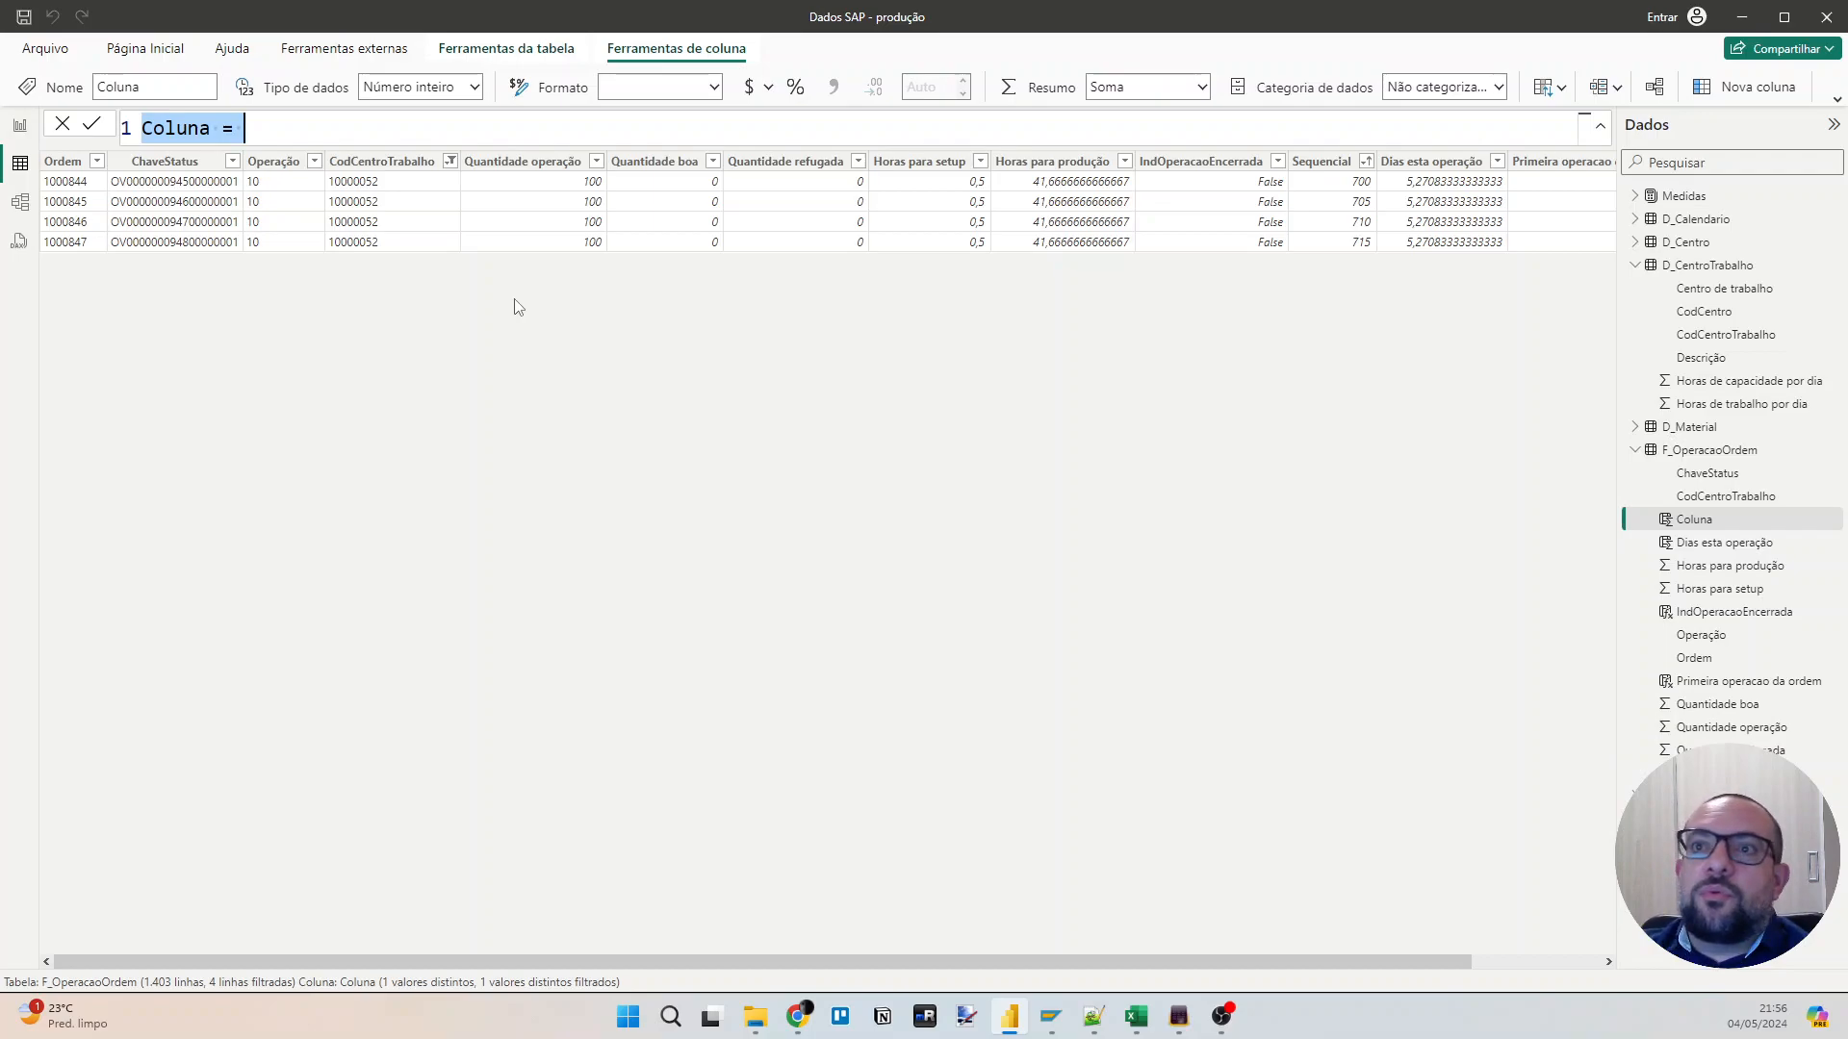
pyautogui.hotkey('ctrl', 'v')
pyautogui.hotkey('ctrl', 'Home')
pyautogui.hotkey('ctrl', 'shift', 'Right')
pyautogui.hotkey('shift', 'End')
pyautogui.hotkey('shift', 'Left')
pyautogui.hotkey('shift', 'Left')
pyautogui.hotkey('shift', 'Left')
pyautogui.write('Dias ac')
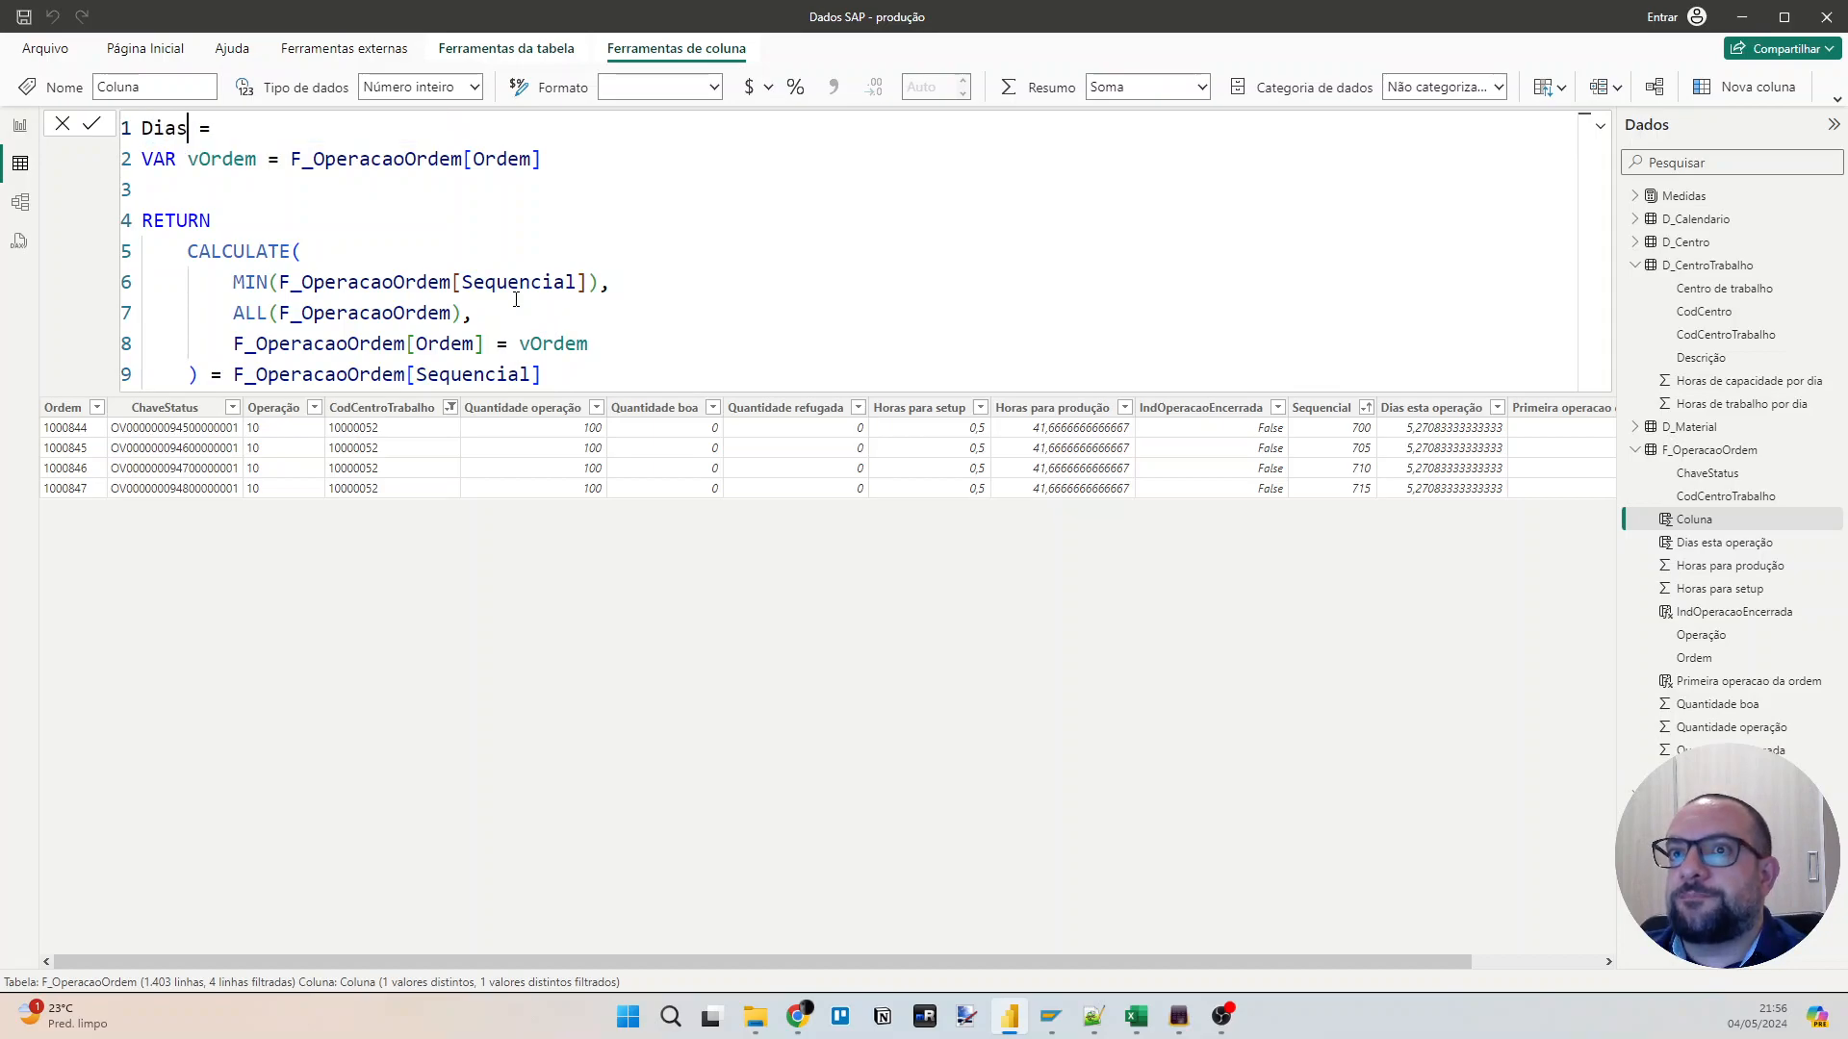
pyautogui.write('umul')
pyautogui.press('BackSpace')
pyautogui.press('BackSpace')
pyautogui.press('BackSpace')
pyautogui.press('BackSpace')
pyautogui.write('umulados cen')
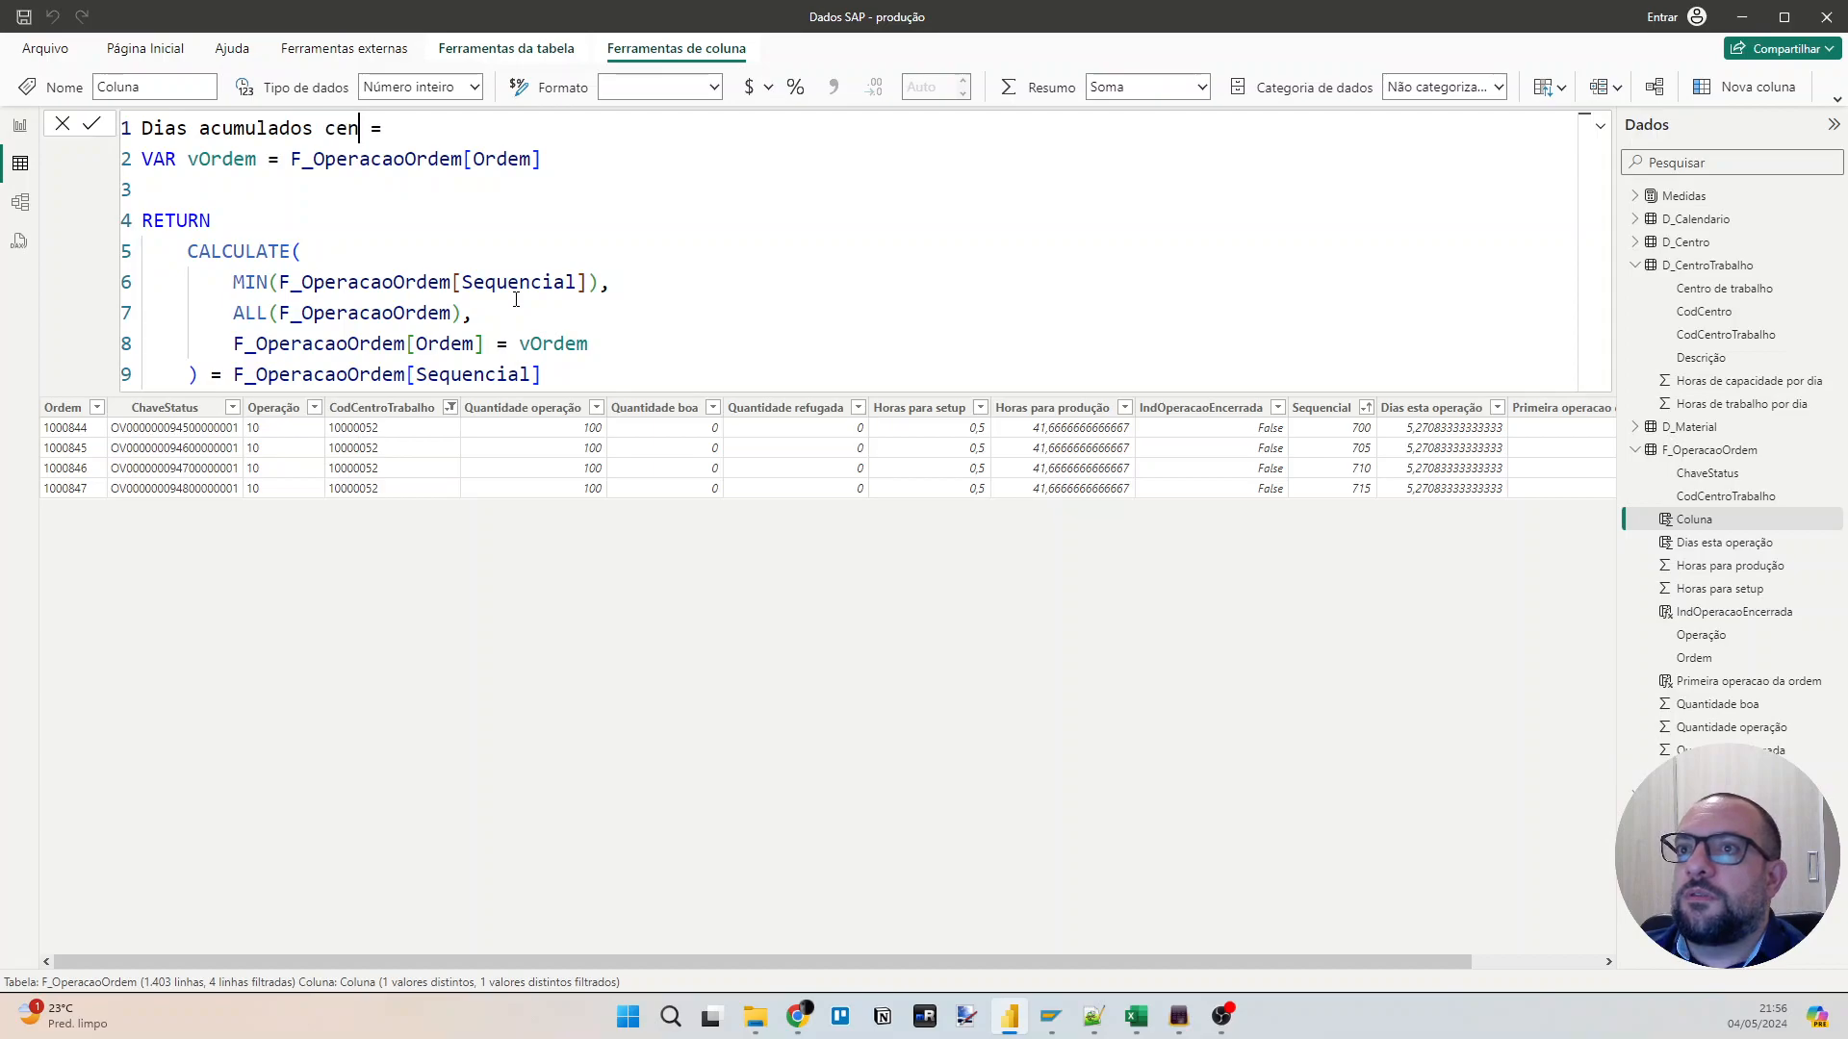
pyautogui.hotkey('ctrl', 'shift', 'Left')
pyautogui.write('1')
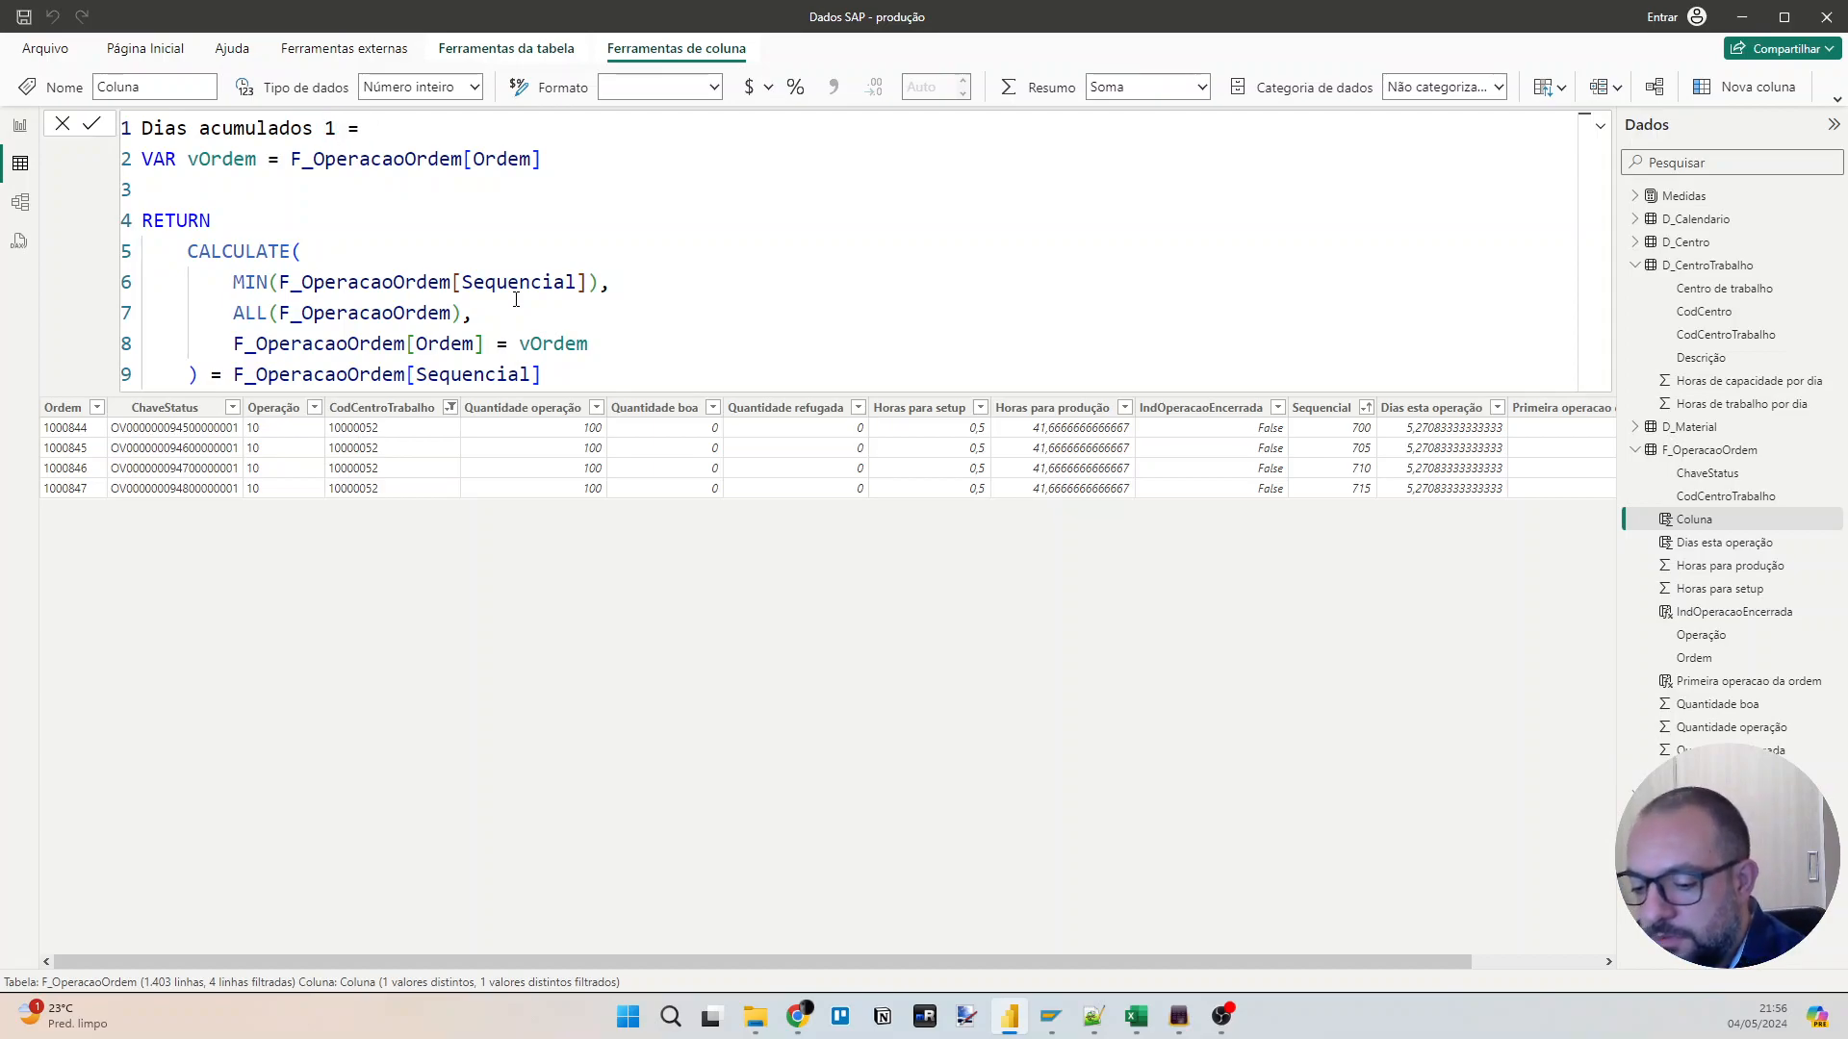
pyautogui.write('a operacao')
# Insert an IF function above the VAR line with F_OperacaoOrdem[Primeira operacao da ordem] as its logical test.
pyautogui.press('End')
pyautogui.hotkey('shift', 'Return')
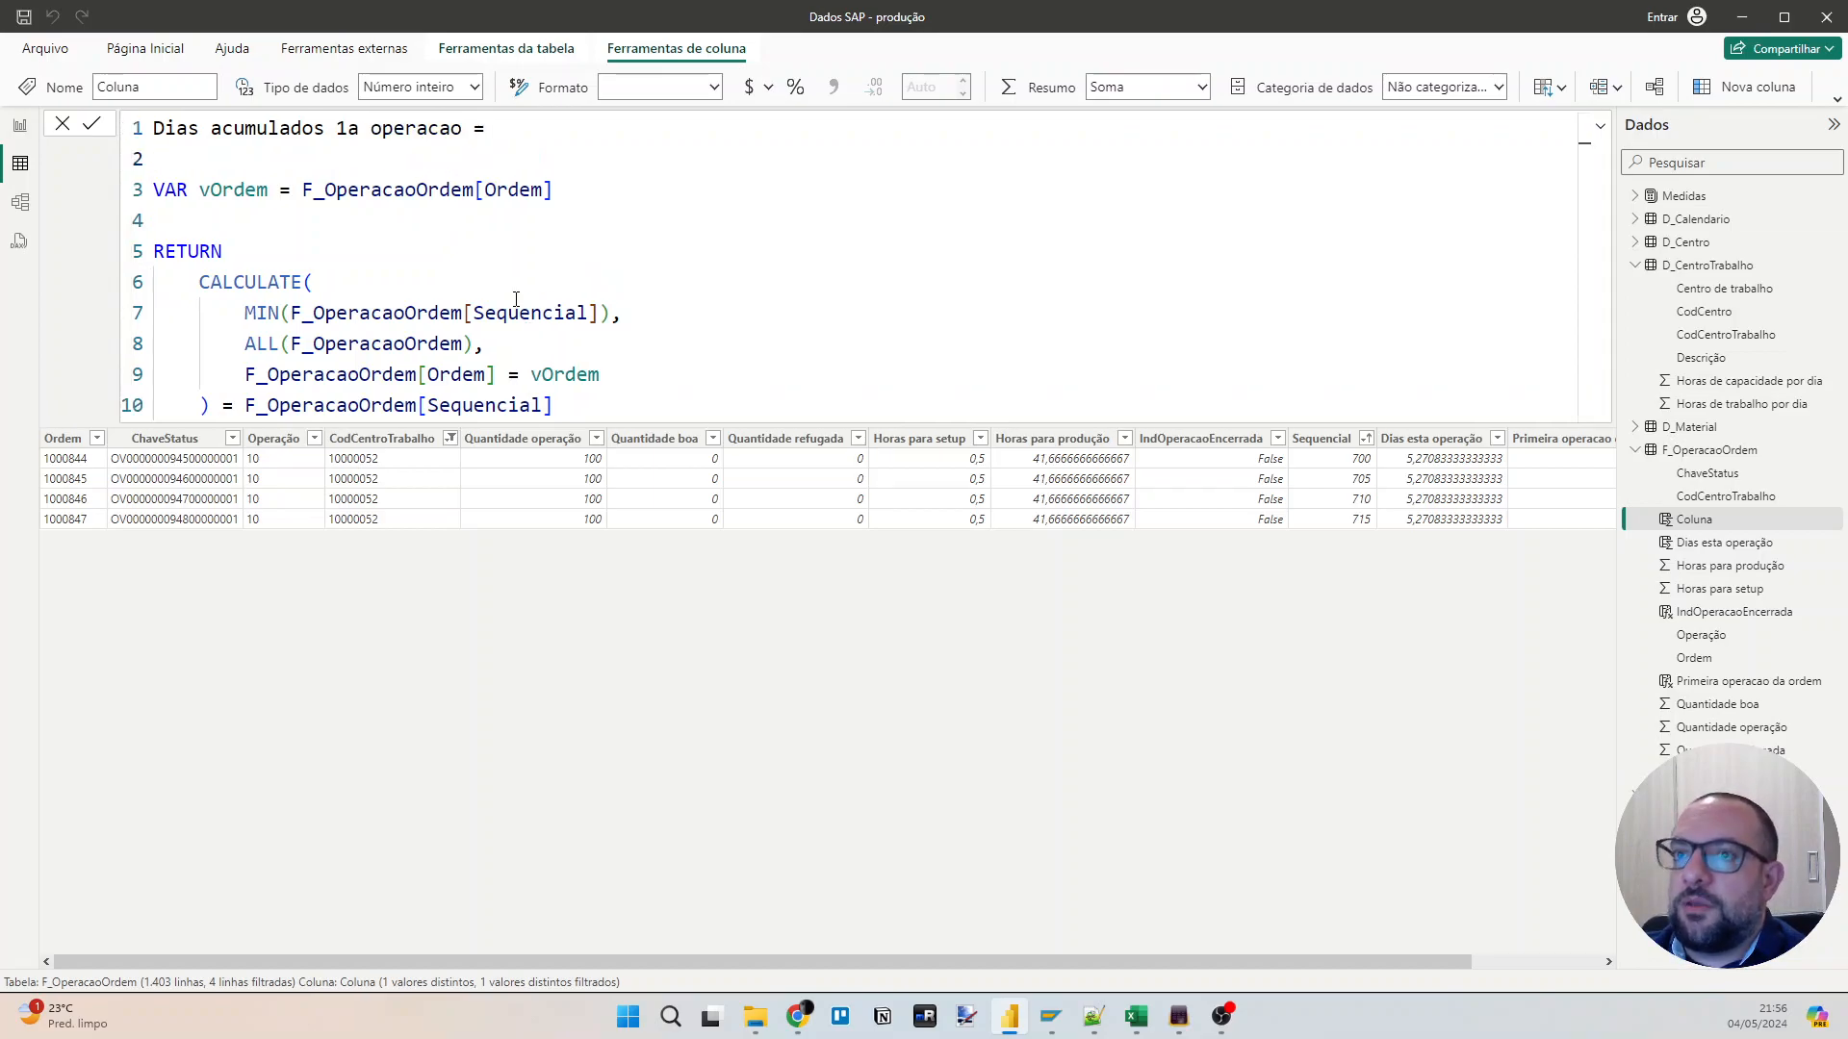
pyautogui.write('IF(')
pyautogui.hotkey('shift', 'Return')
pyautogui.write('F_OperacaoOrdem[Primeira operacao da ordem]')
pyautogui.press('Tab')
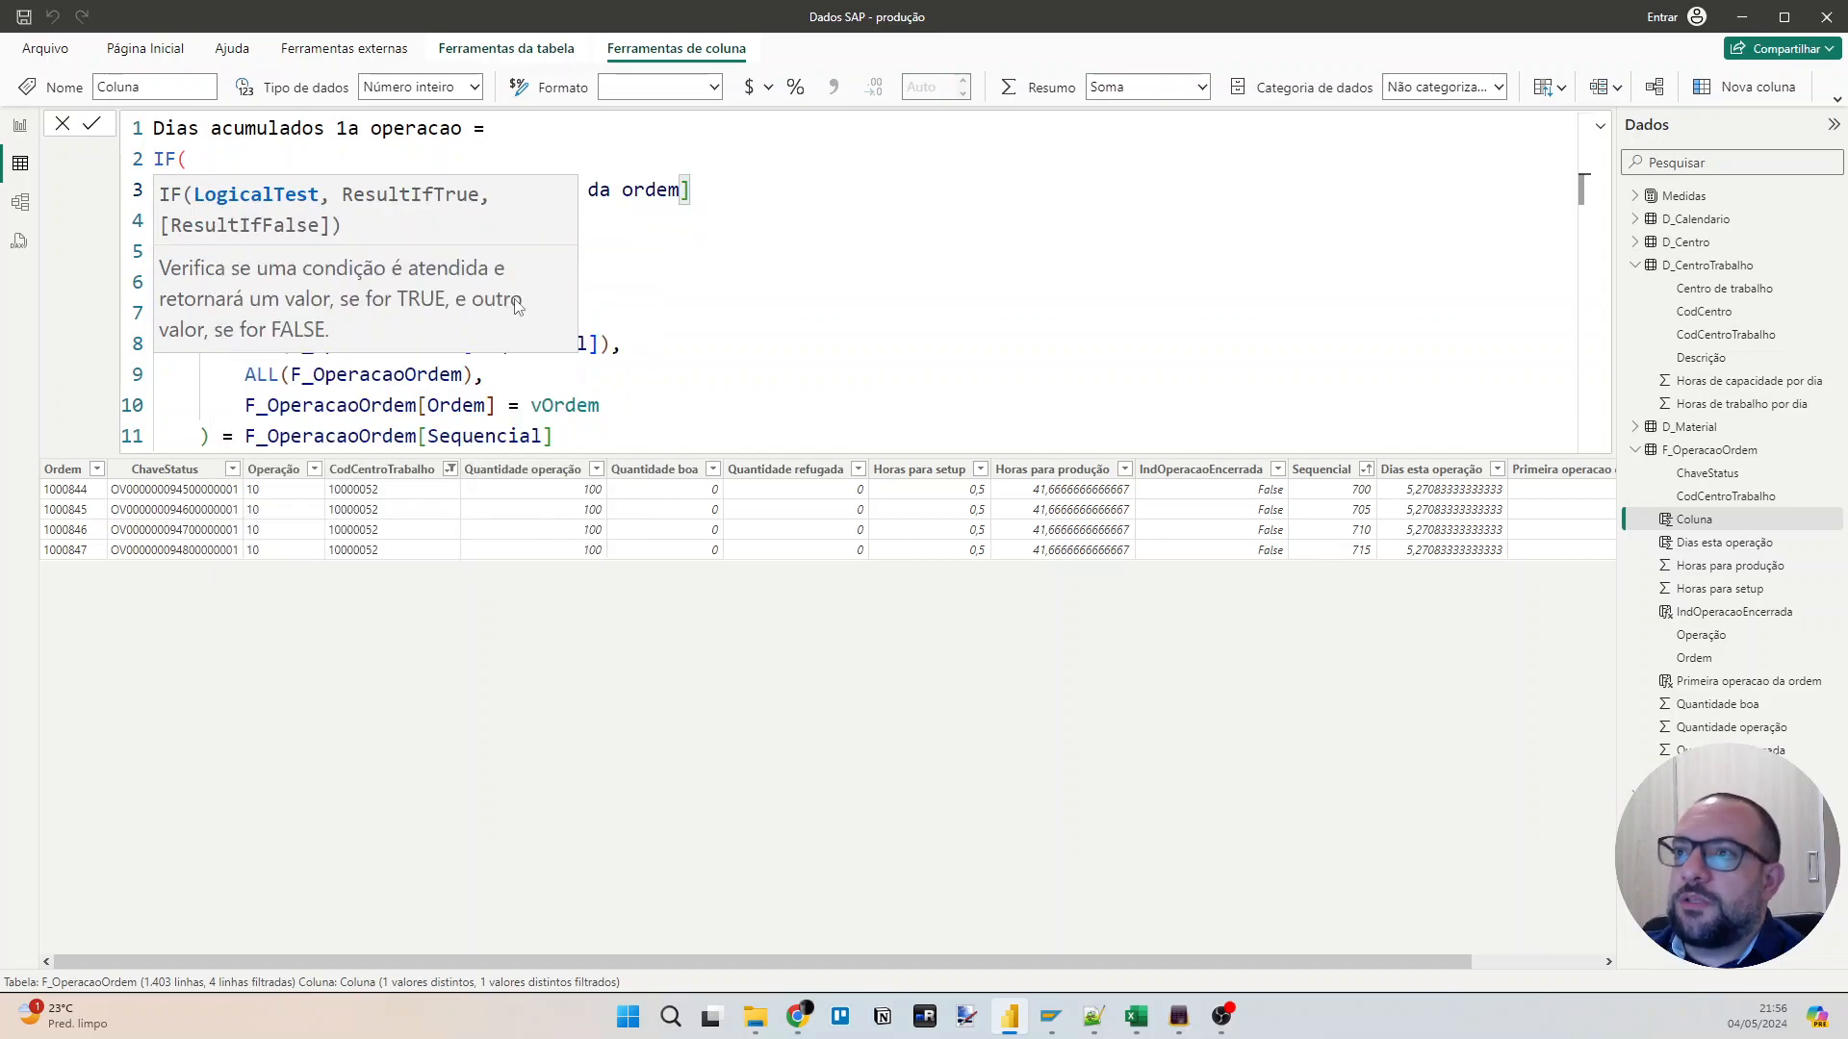
# Add a comma after the IF logical test and indent the whole VAR and RETURN block by one level.
pyautogui.click(853, 306)
pyautogui.click(780, 189)
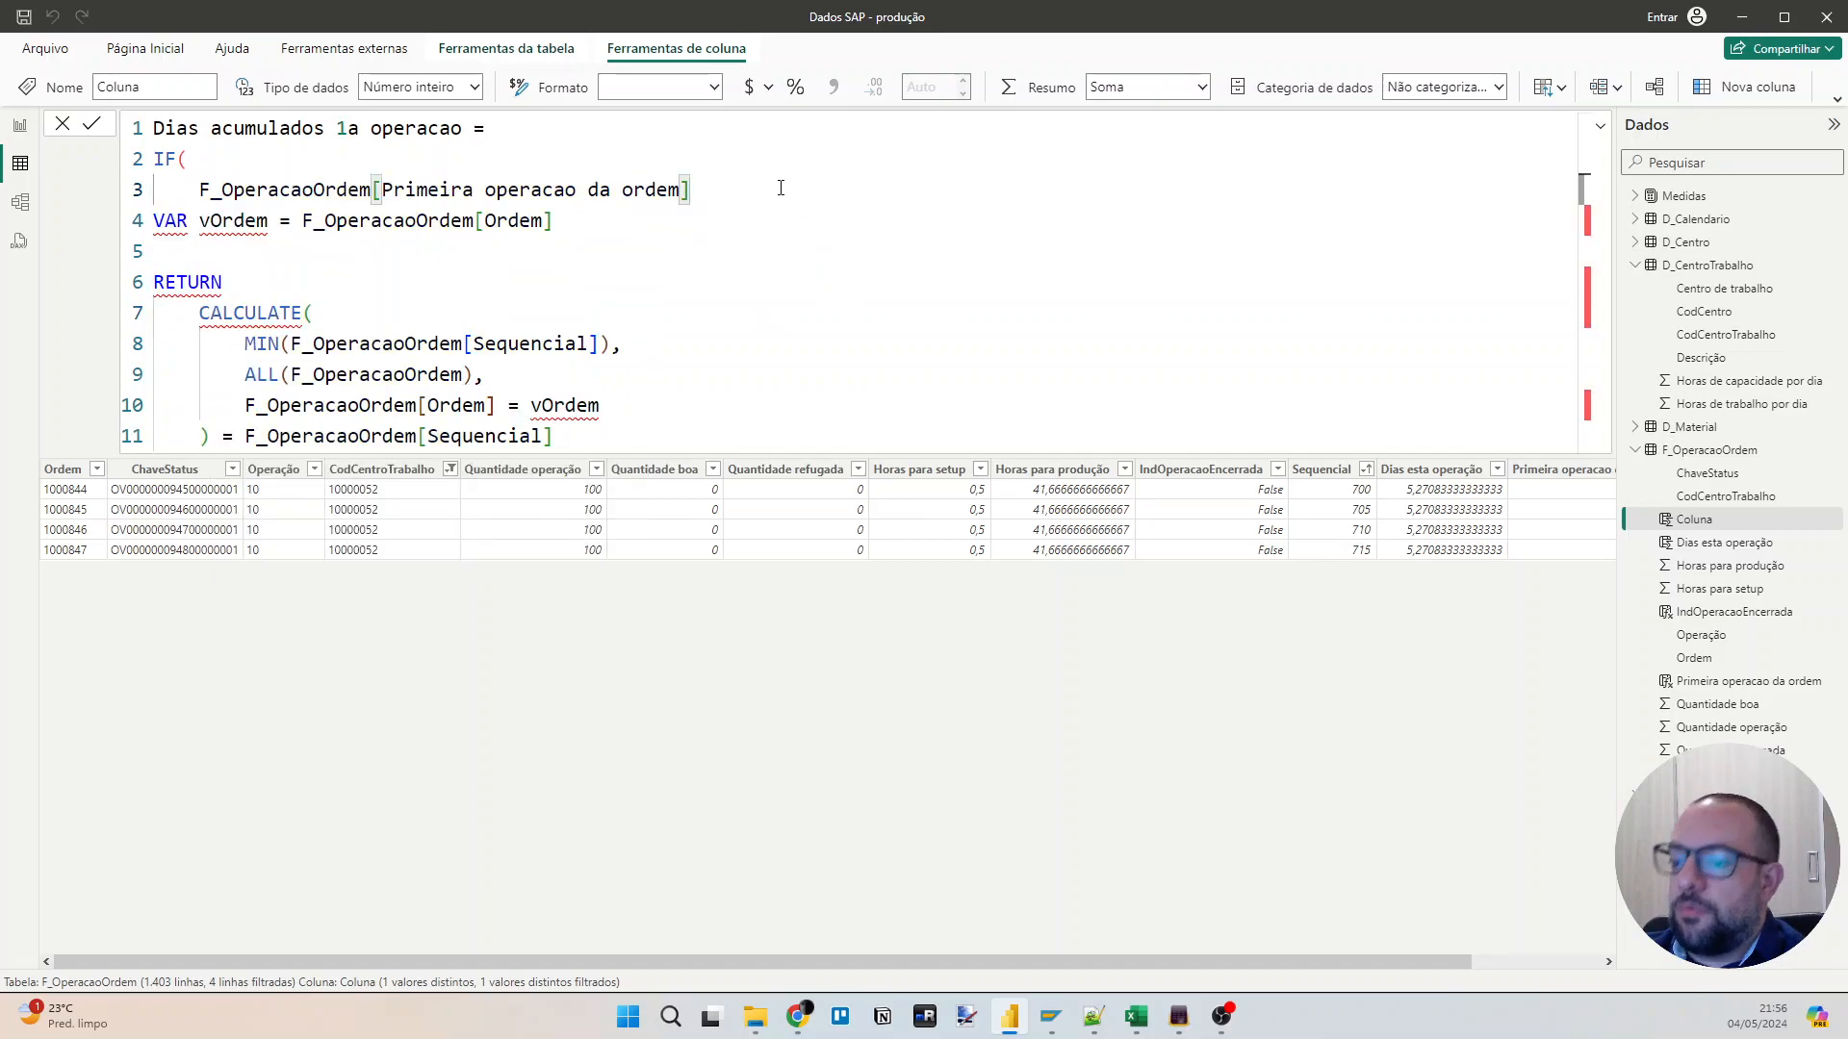
pyautogui.write(',')
pyautogui.press('Escape')
pyautogui.press('Down')
pyautogui.press('Home')
pyautogui.hotkey('ctrl', 'shift', 'End')
pyautogui.press('Tab')
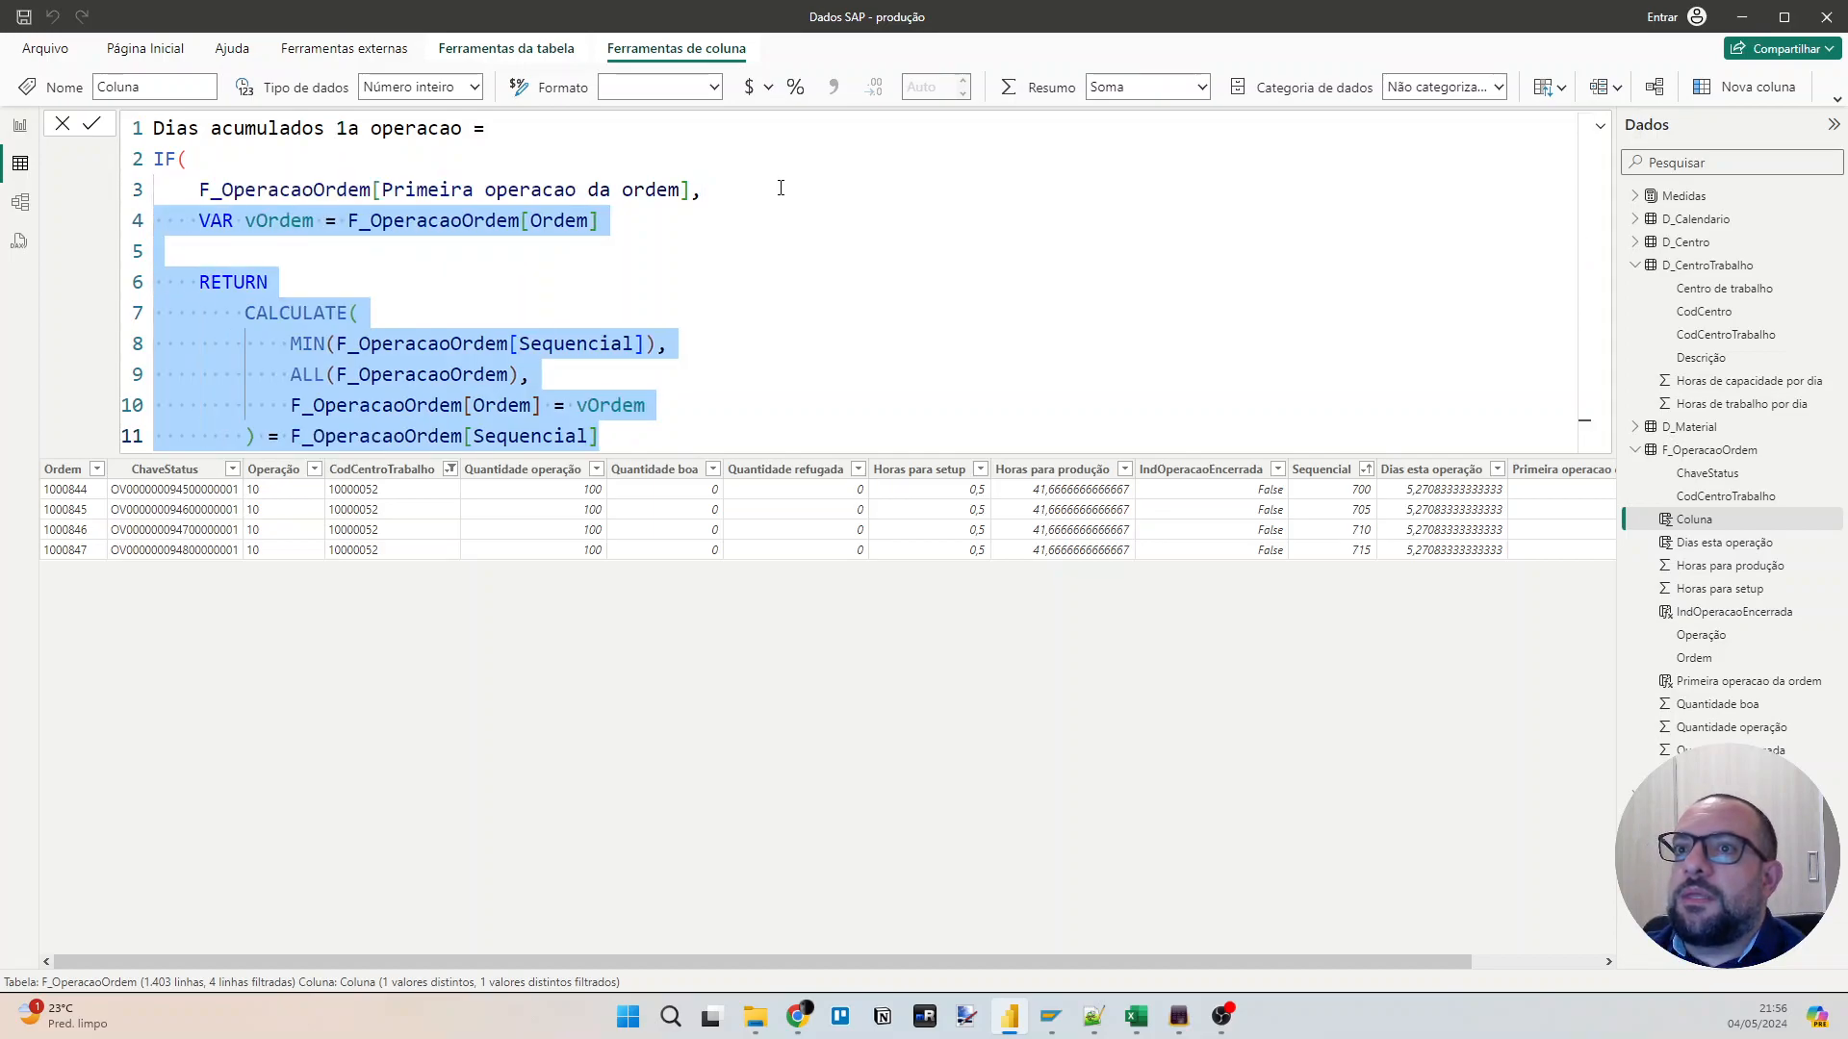
# Replace the vOrdem variable declaration with vCentroTrabalho = F_OperacaoOrdem[CodCentroTrabalho].
pyautogui.press('Up')
pyautogui.hotkey('ctrl', 'Right')
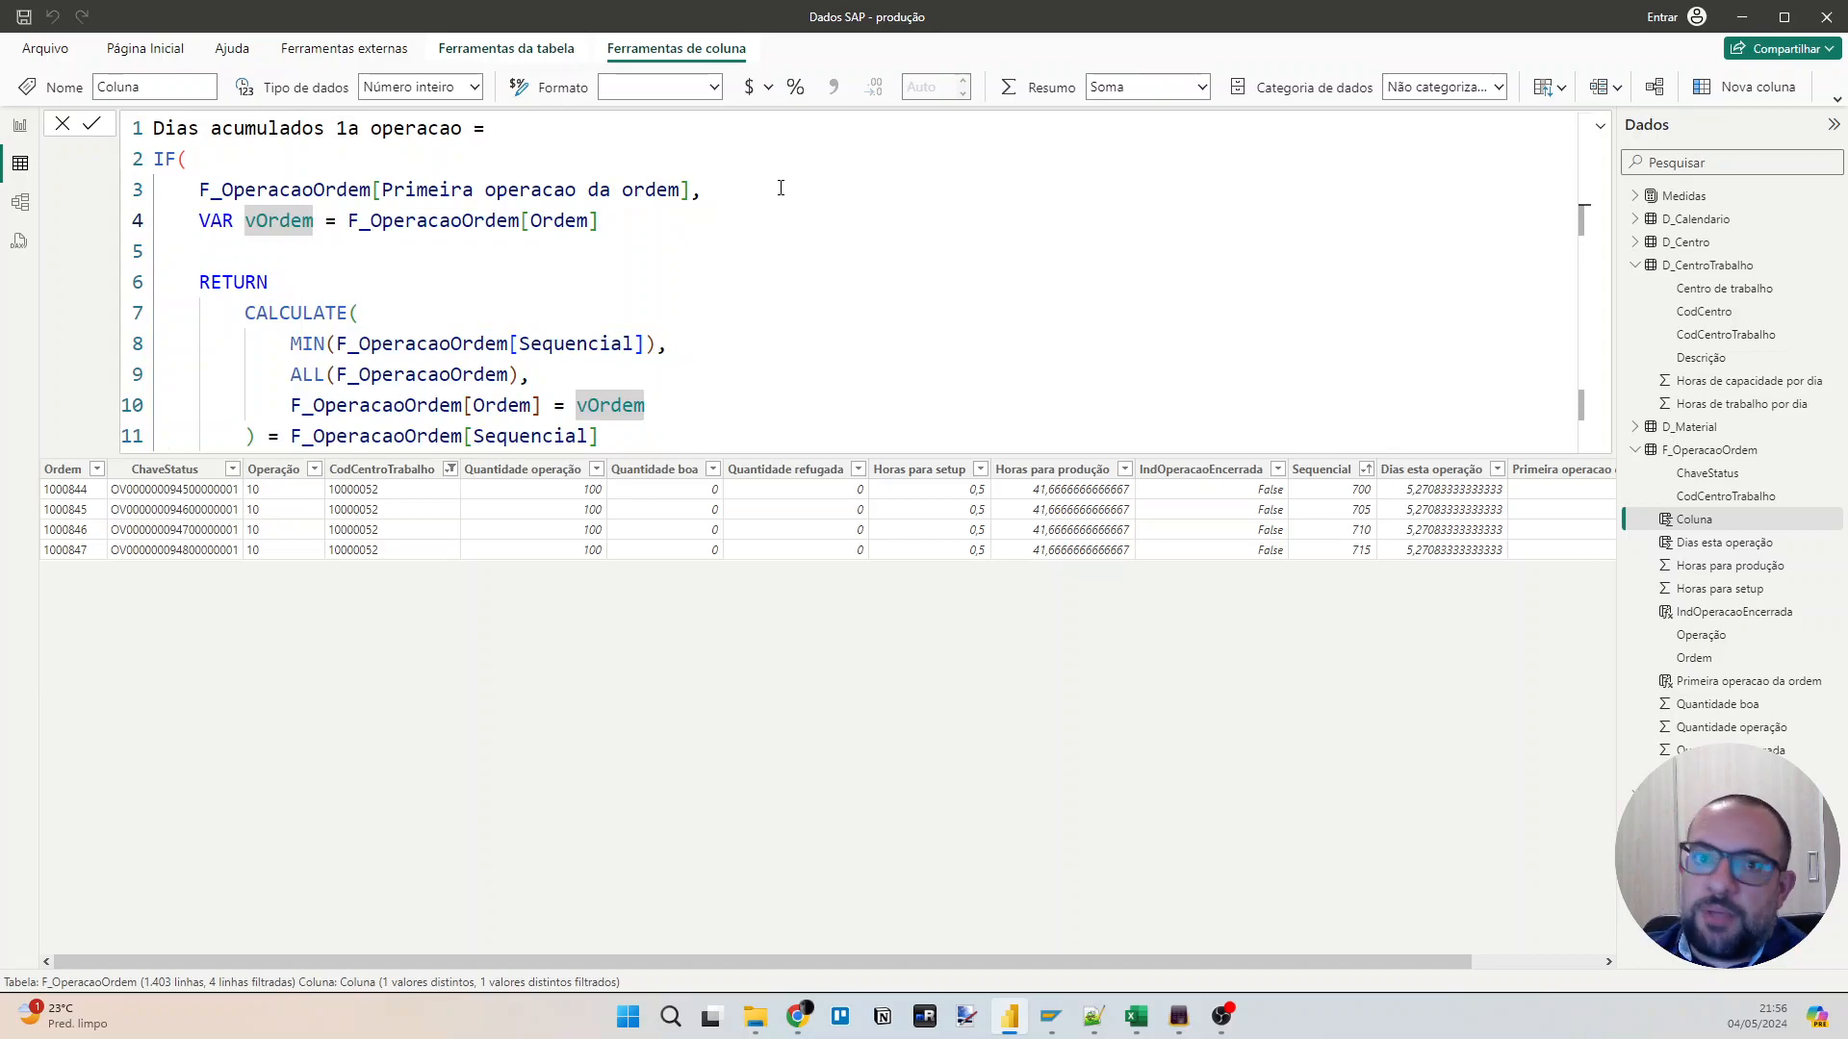
pyautogui.hotkey('shift', 'End')
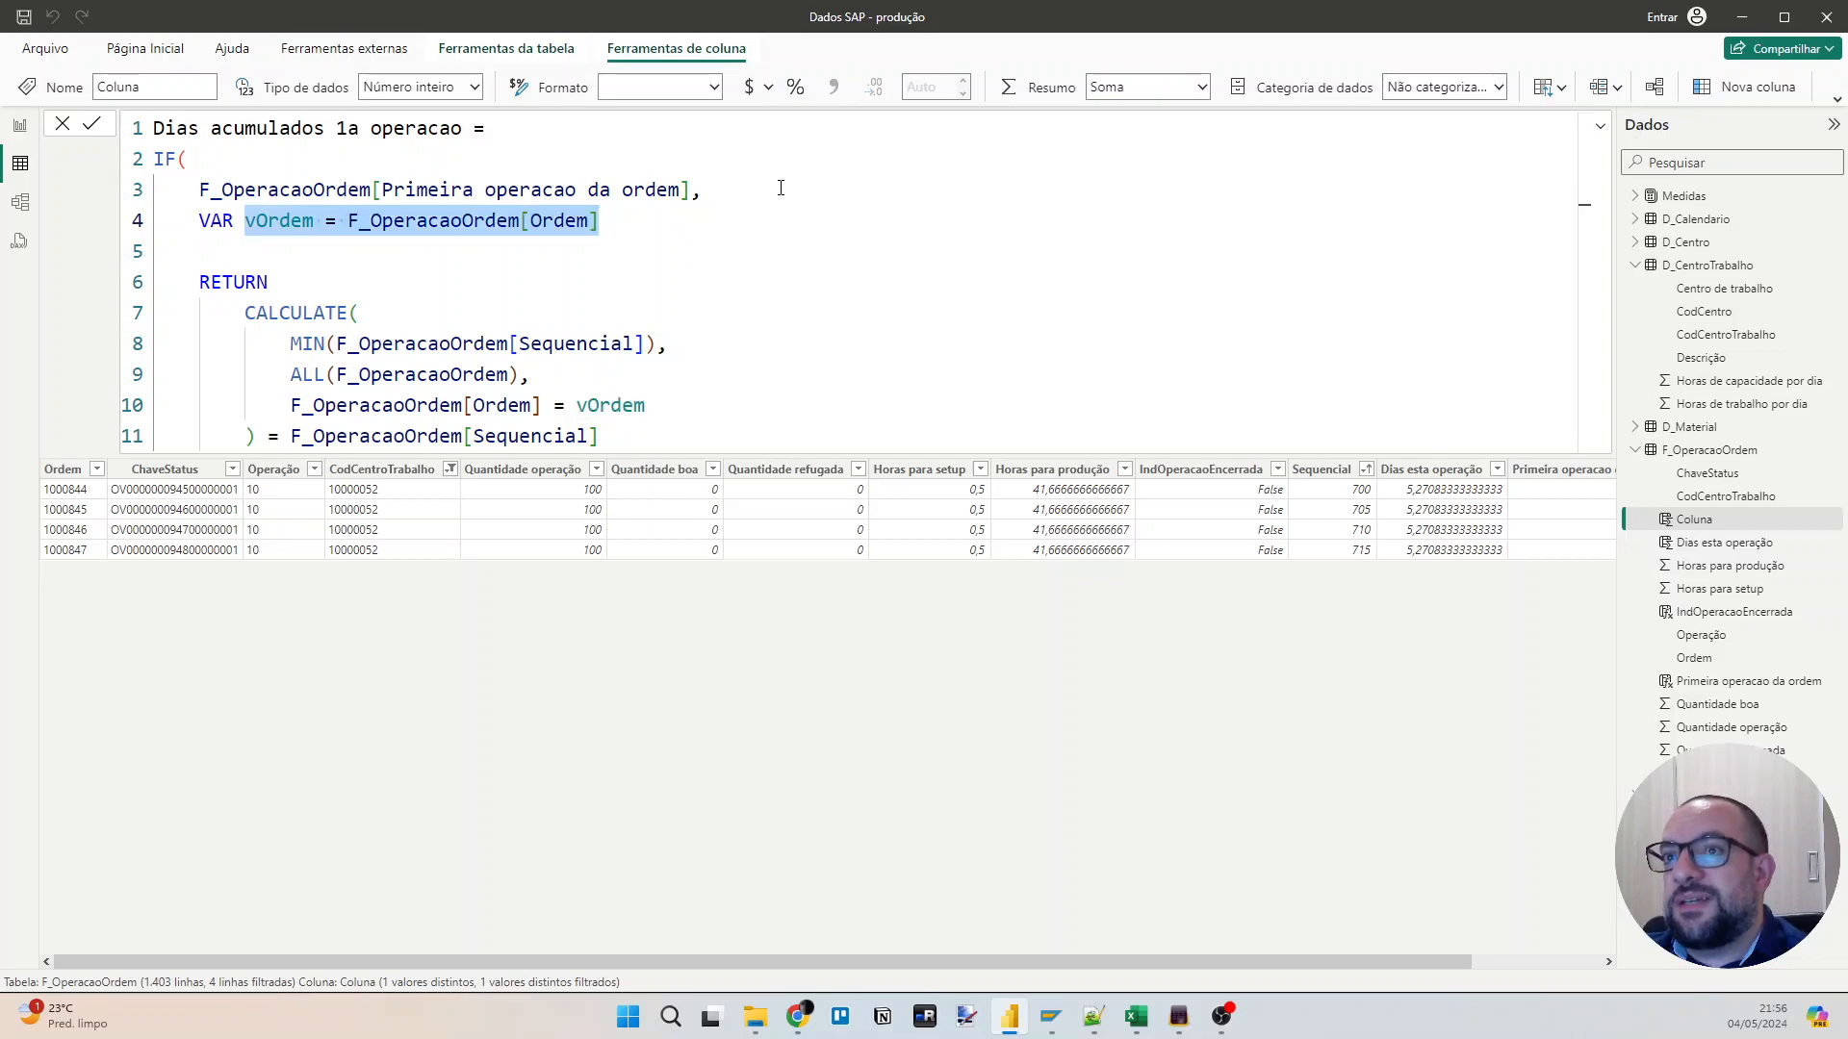
pyautogui.write('v')
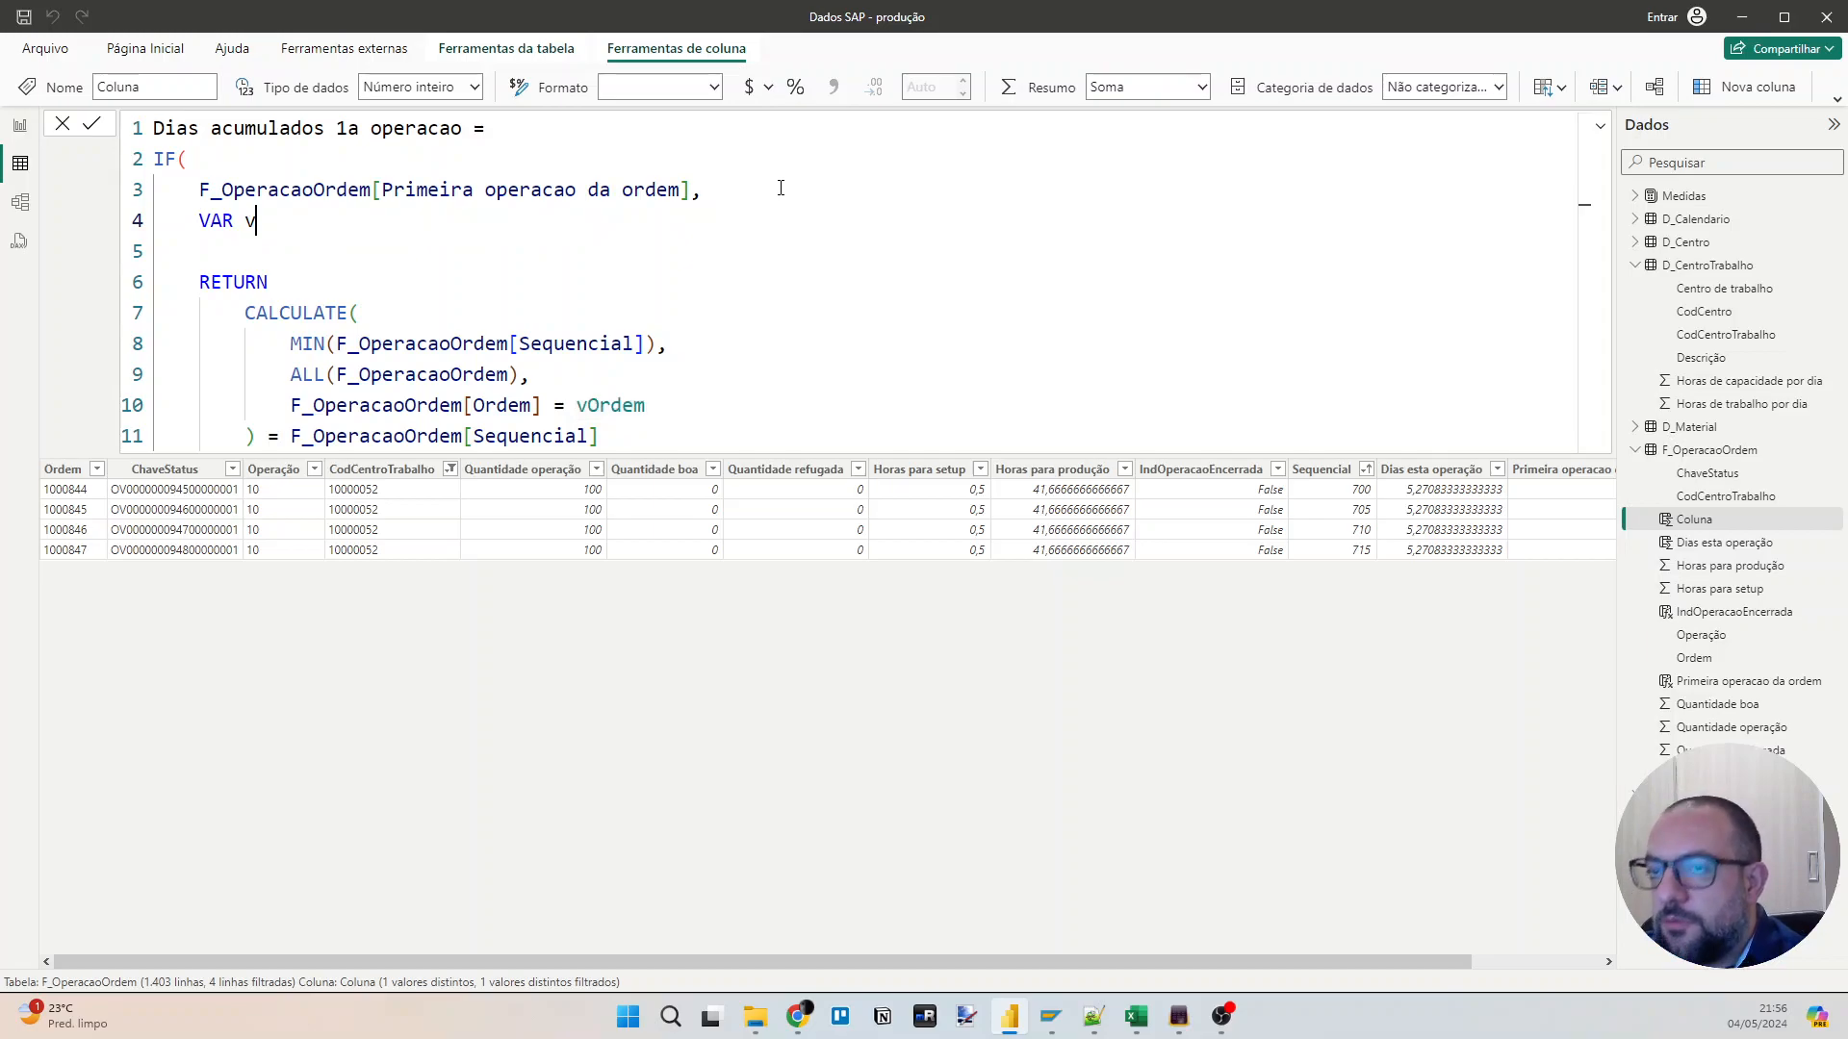
pyautogui.write('CentroTrabalho = codcen')
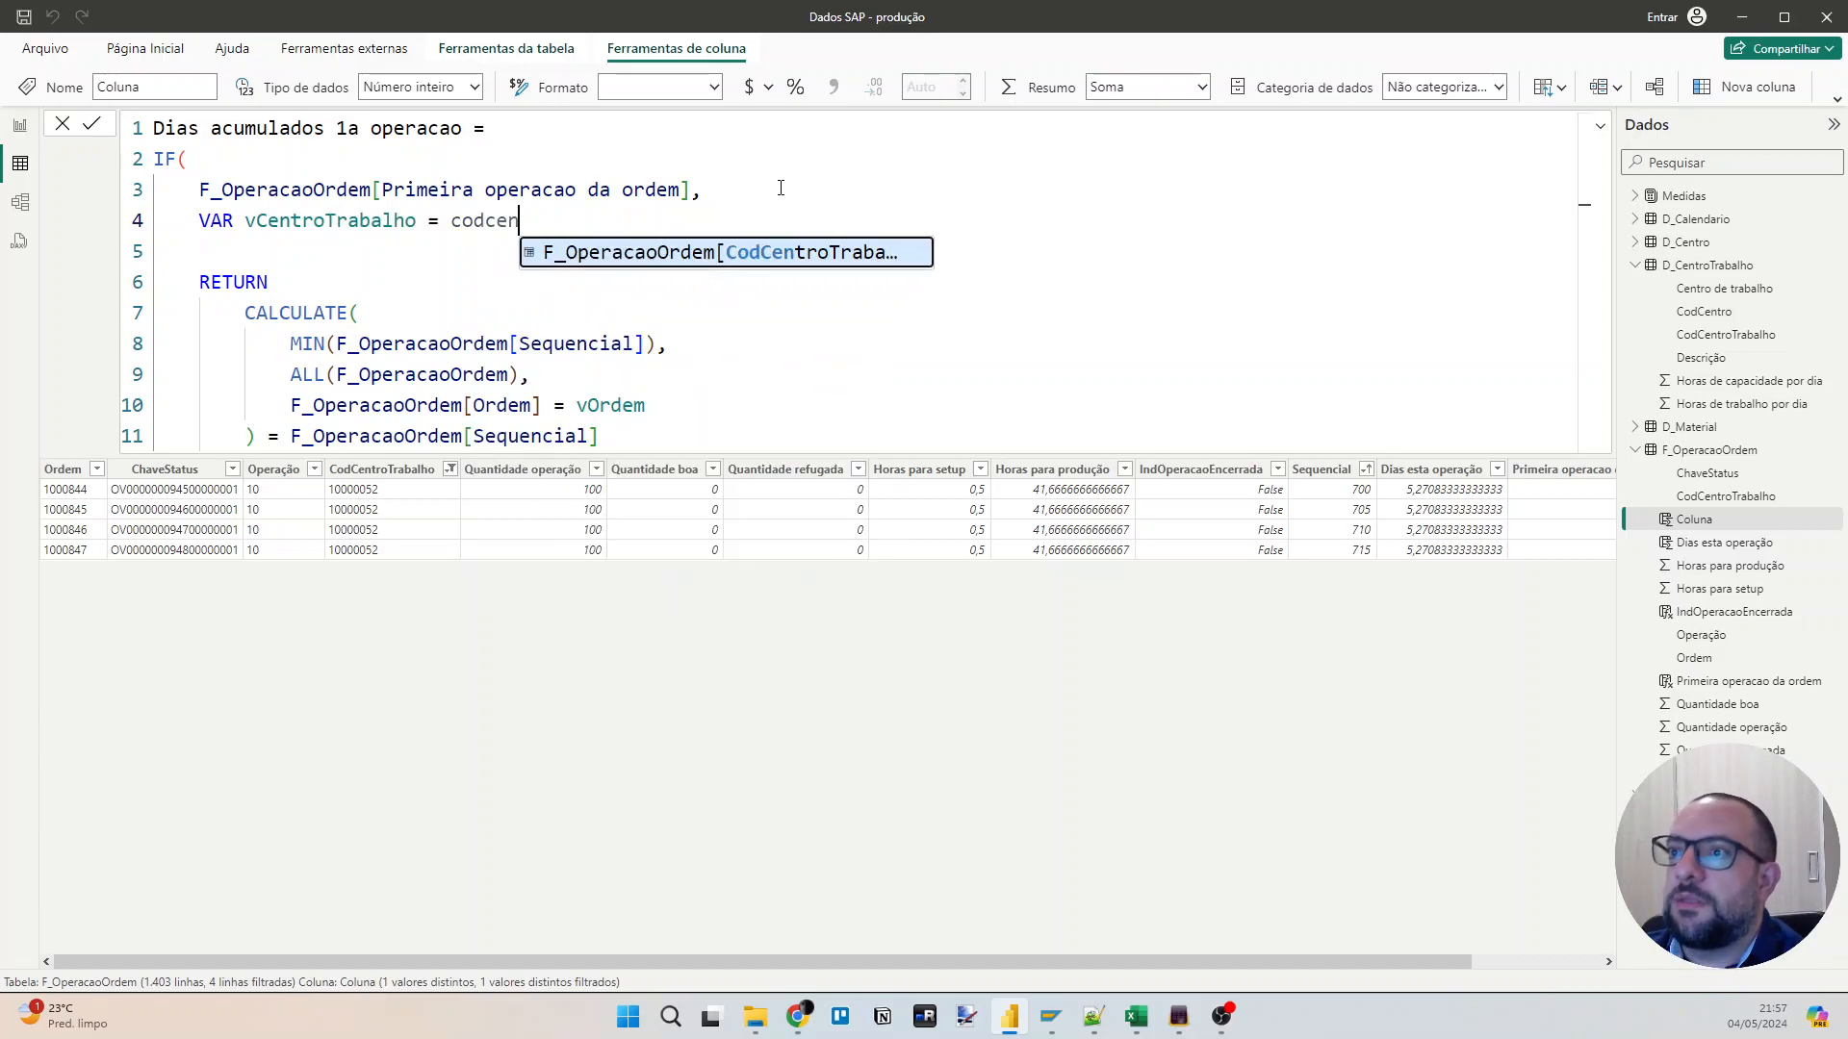
pyautogui.press('Tab')
# Declare a second variable, VAR vSequencial = F_OperacaoOrdem[Sequencial], on a new line below vCentroTrabalho.
pyautogui.press('Return')
pyautogui.write('VAR vSequencial')
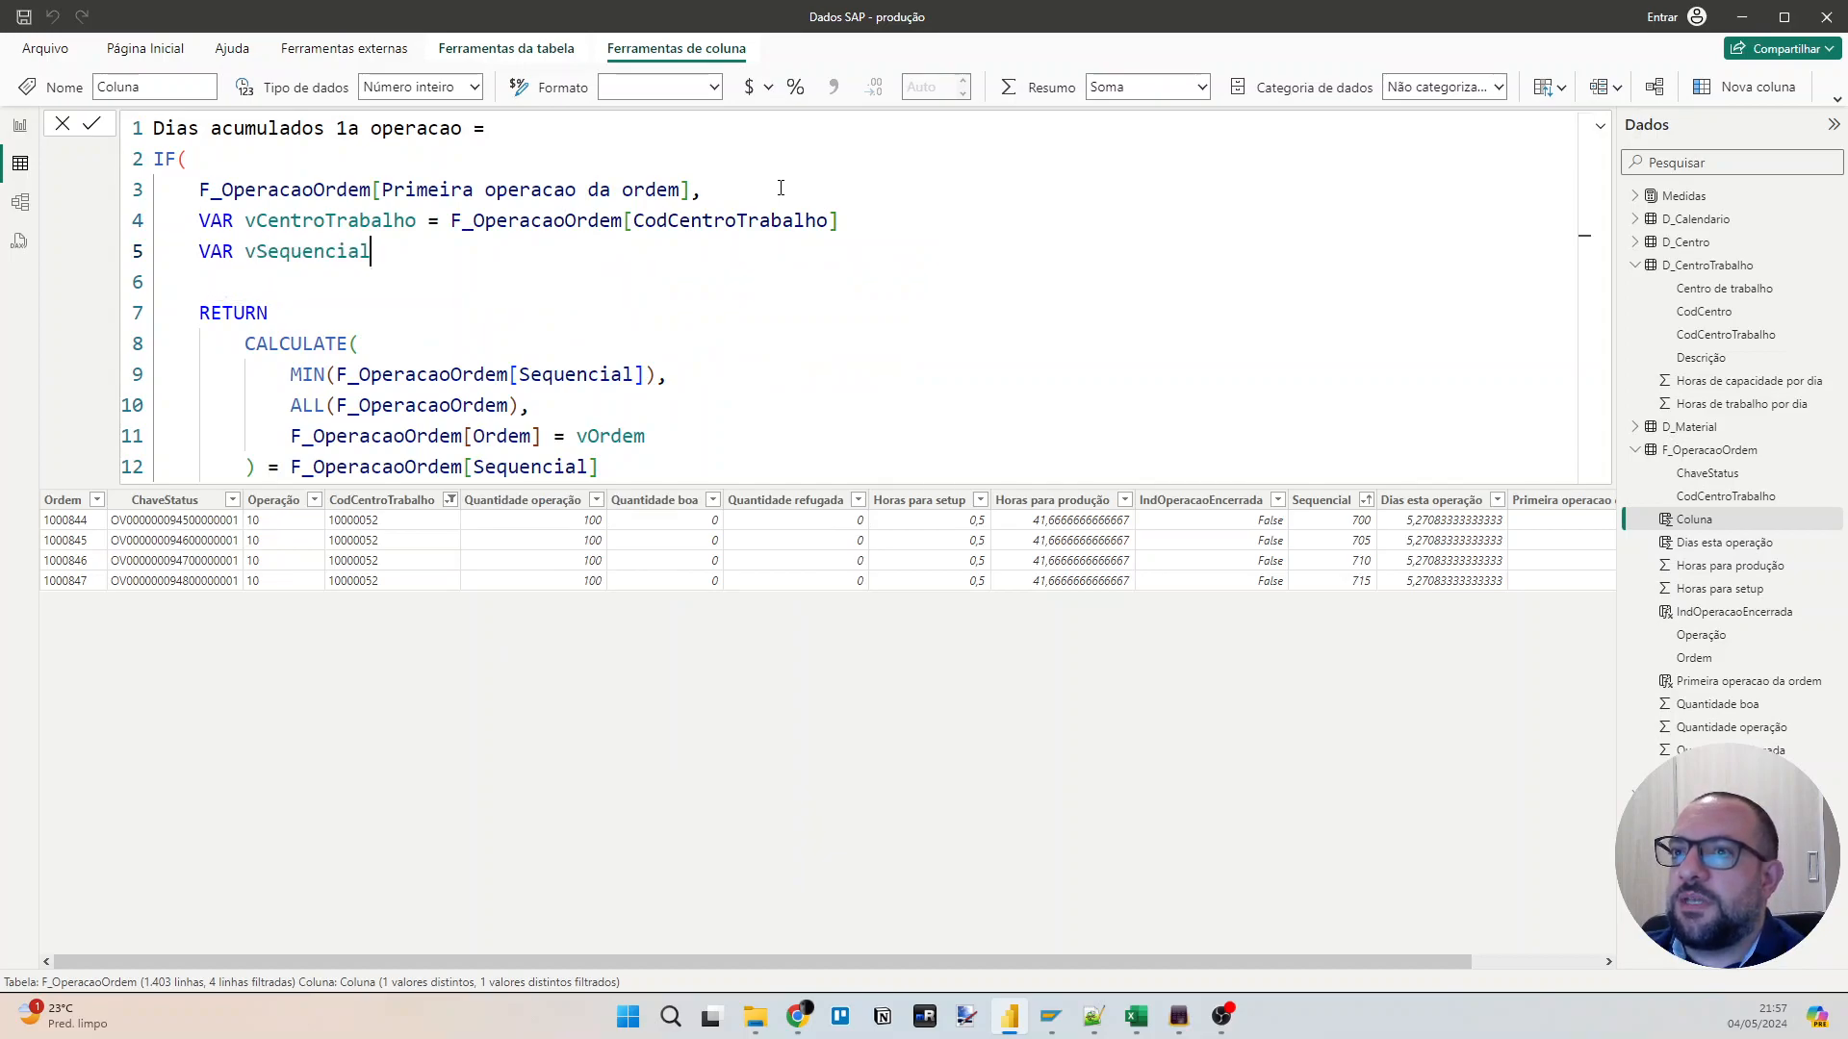
pyautogui.write(' = ')
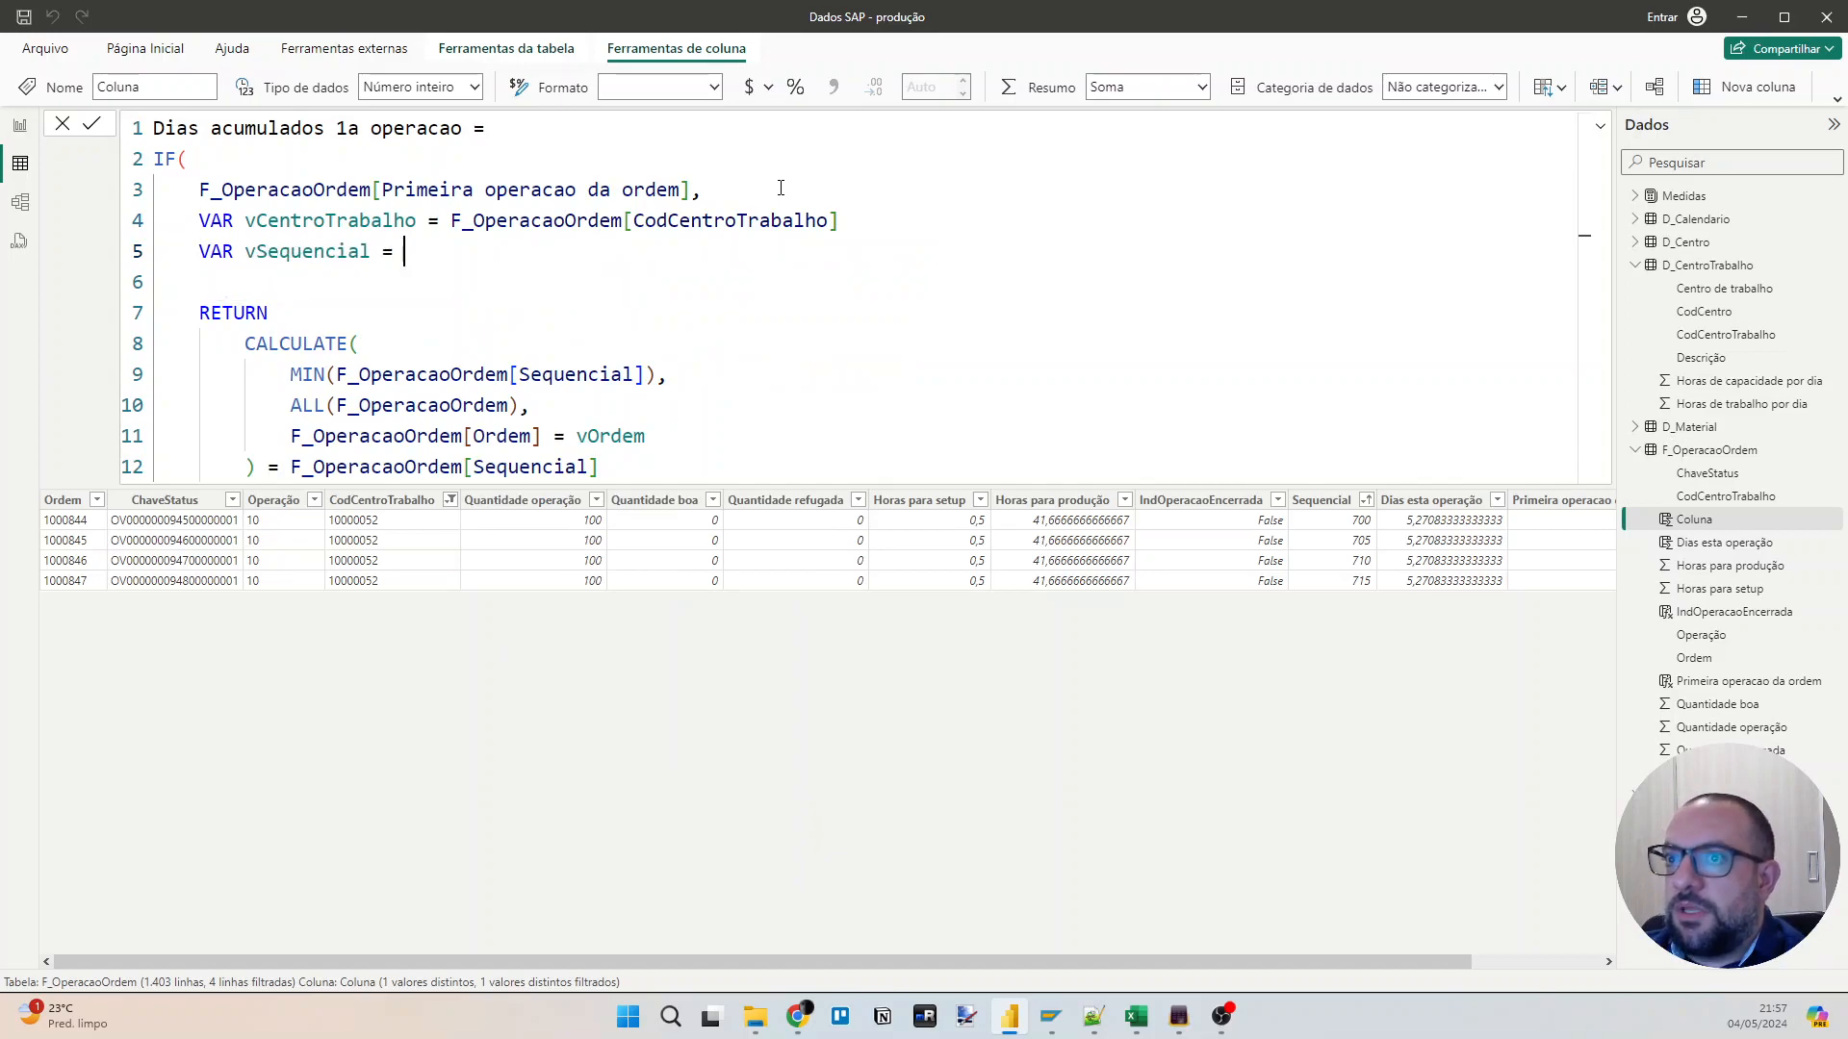
pyautogui.write('F_OperacaoOrdem[Sequencial]')
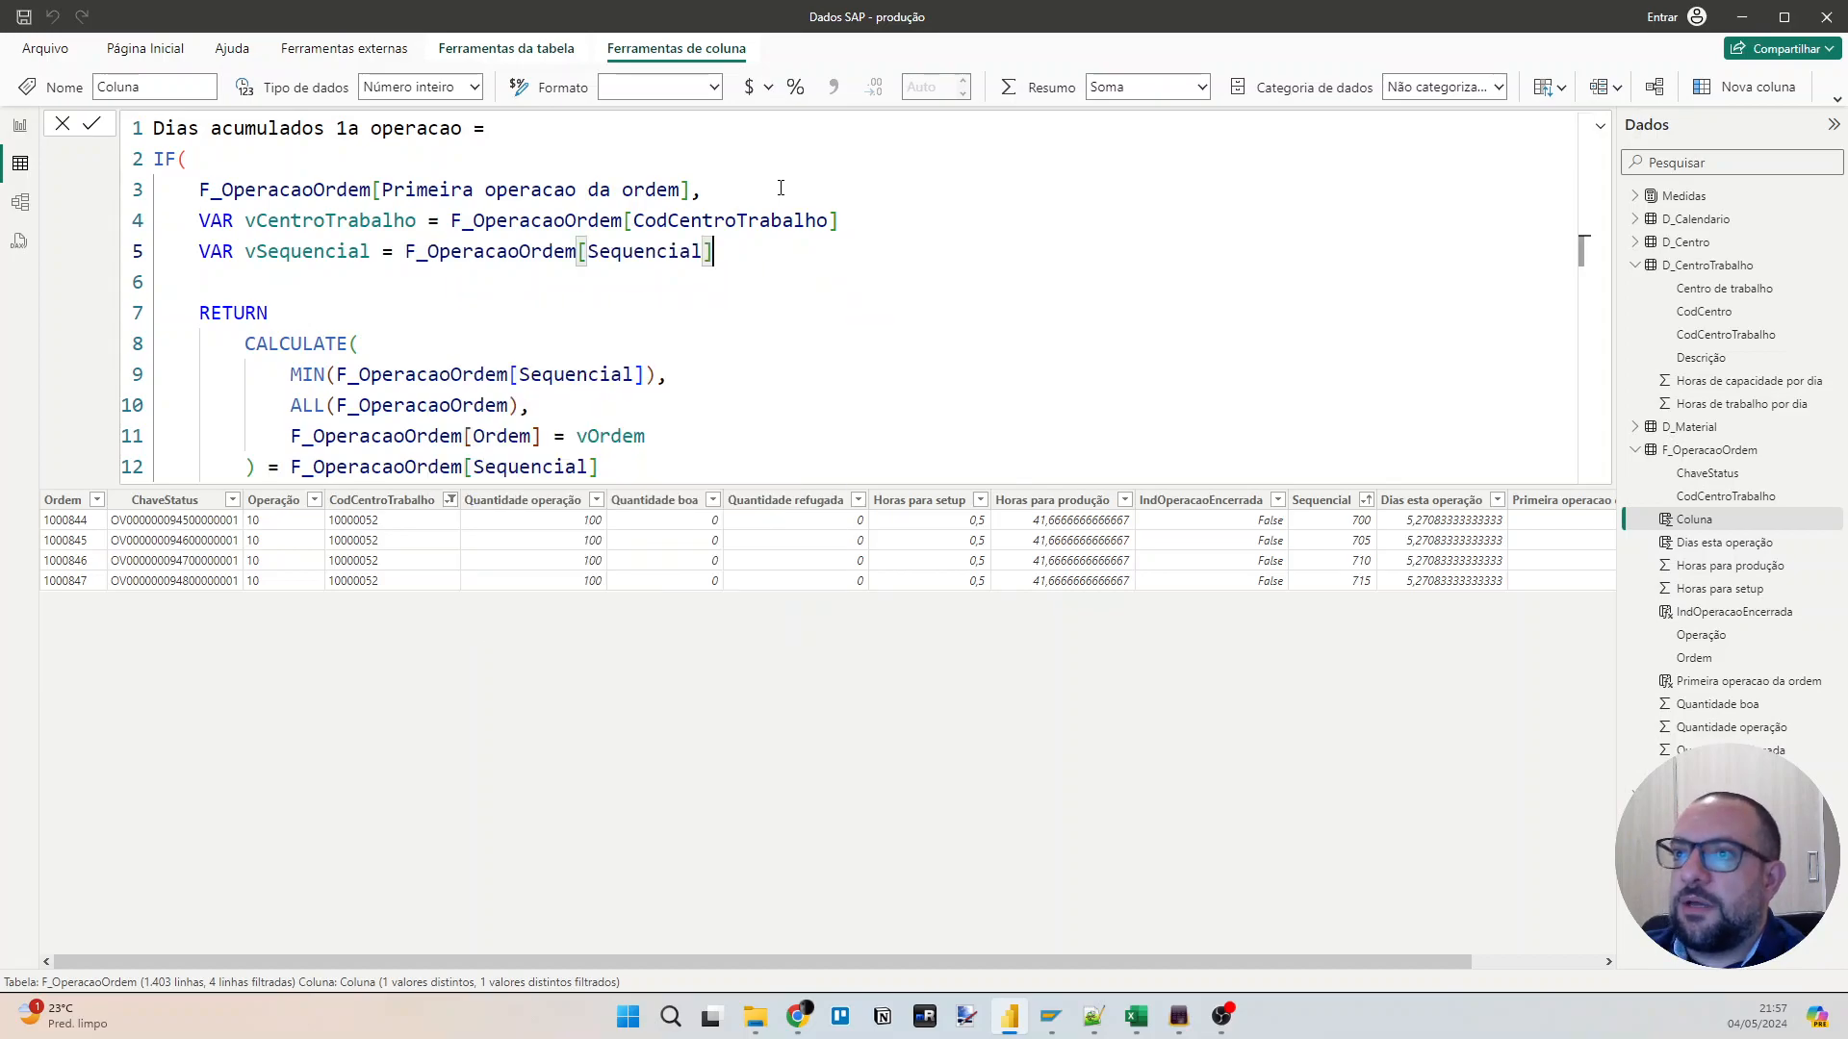
# Delete the comparison with F_OperacaoOrdem[Sequencial] after the closing parenthesis of CALCULATE.
pyautogui.press('Down')
pyautogui.press('Down')
pyautogui.press('Down')
pyautogui.press('Down')
pyautogui.press('Down')
pyautogui.press('Down')
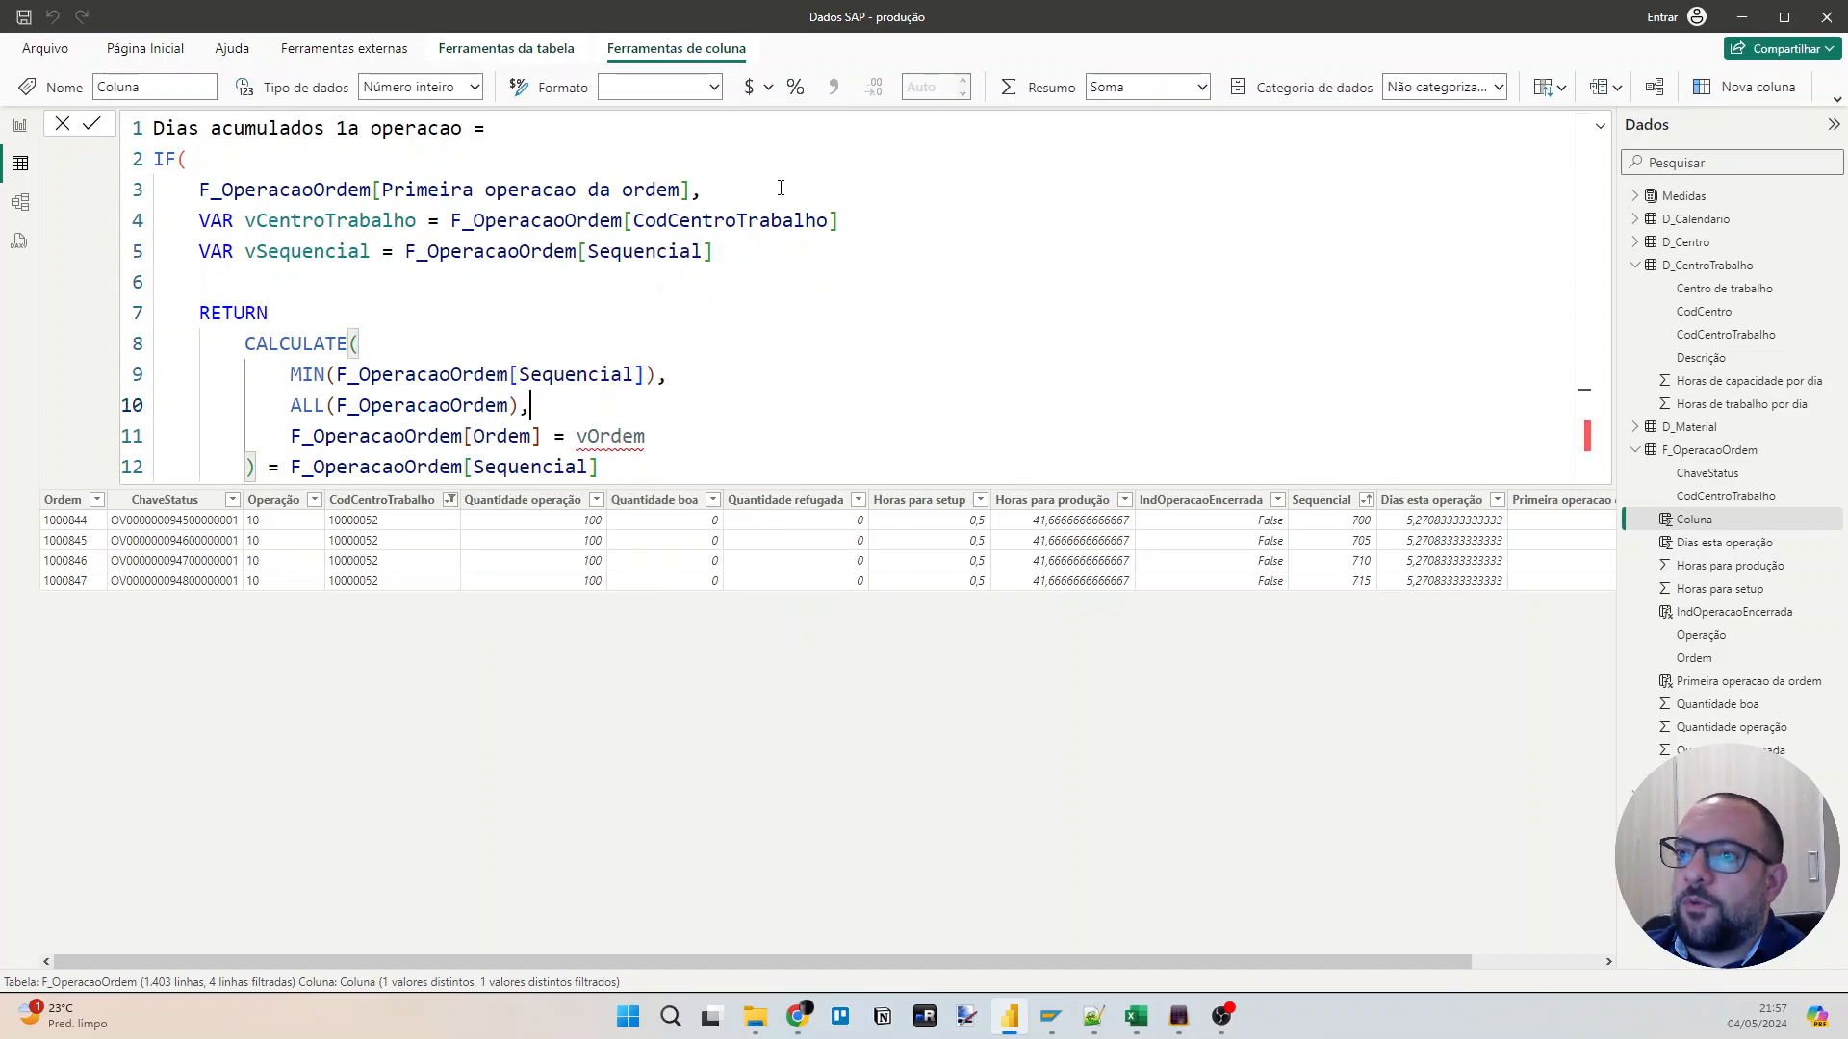
pyautogui.press('Home')
pyautogui.hotkey('ctrl', 'Right')
# Replace the MIN expression inside CALCULATE with SUM(F_OperacaoOrdem[Dias esta operação]).
pyautogui.hotkey('ctrl', 'Right')
pyautogui.hotkey('ctrl', 'Left')
pyautogui.press('Down')
pyautogui.press('End')
pyautogui.press('Home')
pyautogui.press('Right')
pyautogui.hotkey('shift', 'End')
pyautogui.press('Delete')
pyautogui.press('Up')
pyautogui.hotkey('ctrl', 'Right')
pyautogui.hotkey('ctrl', 'Right')
pyautogui.hotkey('shift', 'End')
pyautogui.press('Up')
pyautogui.press('Up')
pyautogui.press('Home')
pyautogui.hotkey('shift', 'End')
pyautogui.write('sum')
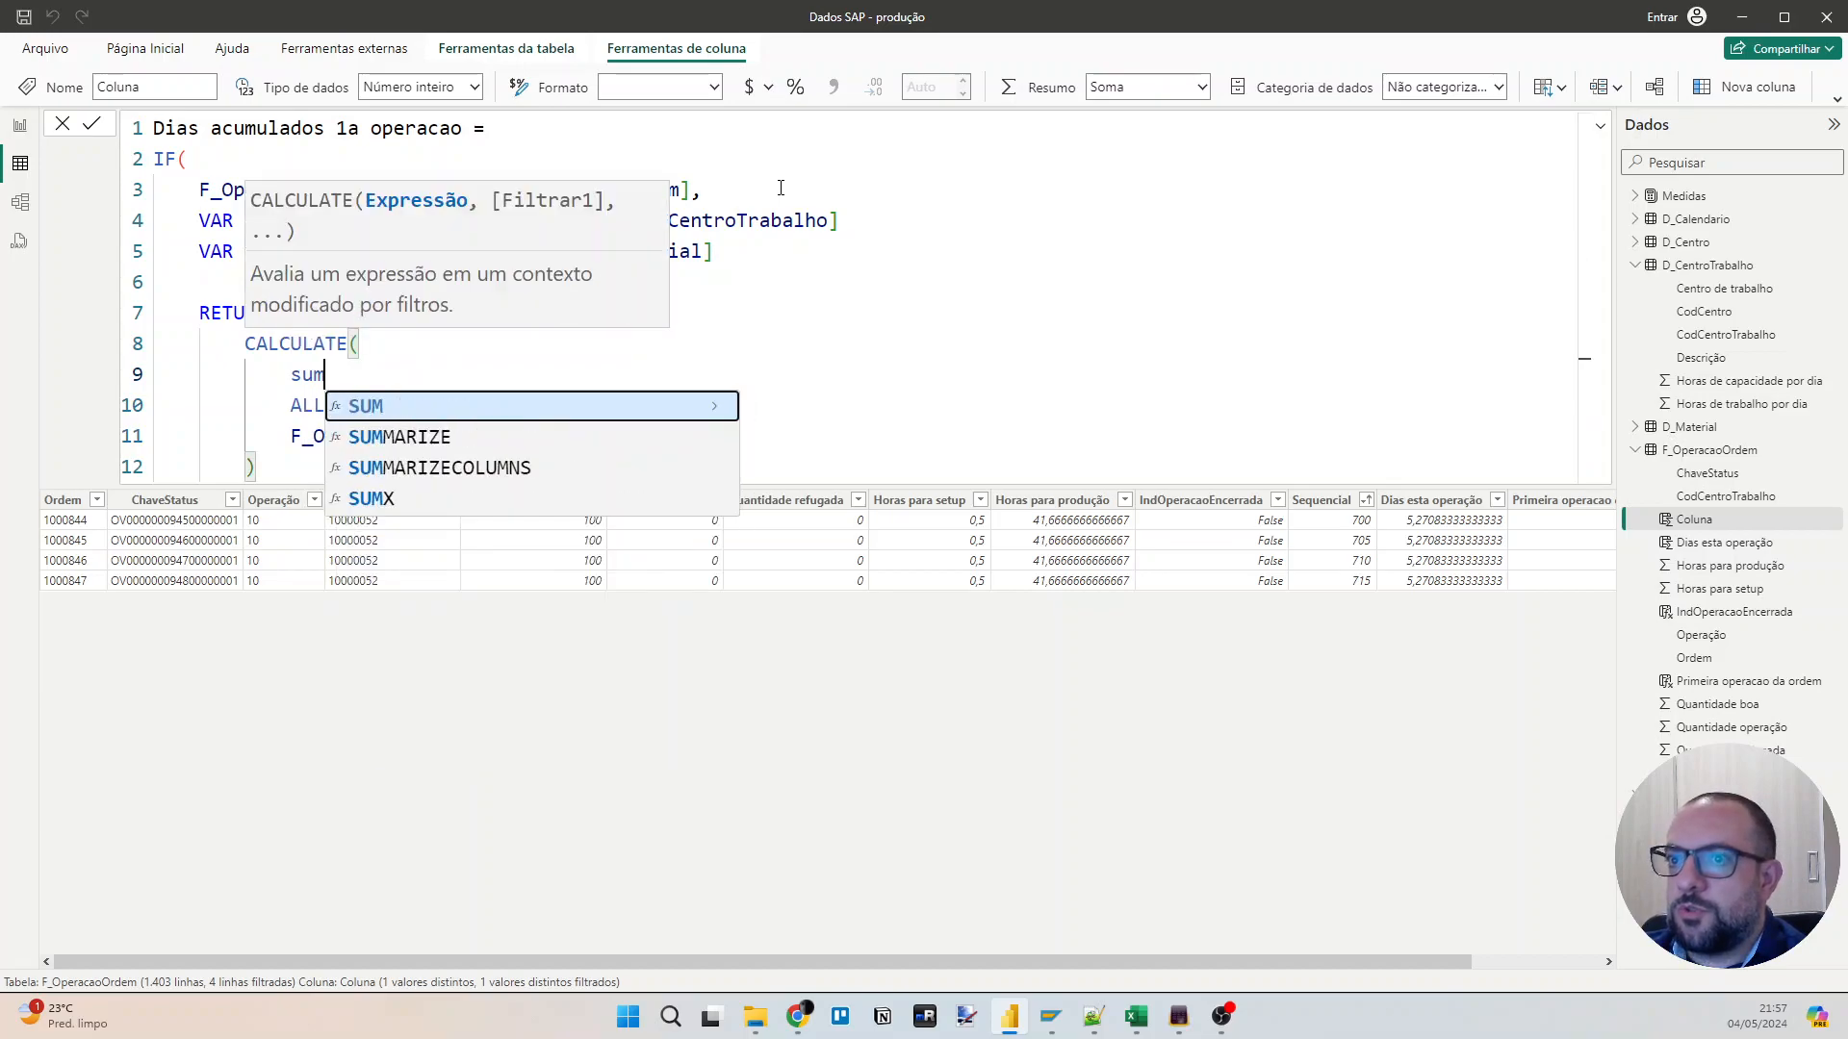
pyautogui.write('(F_')
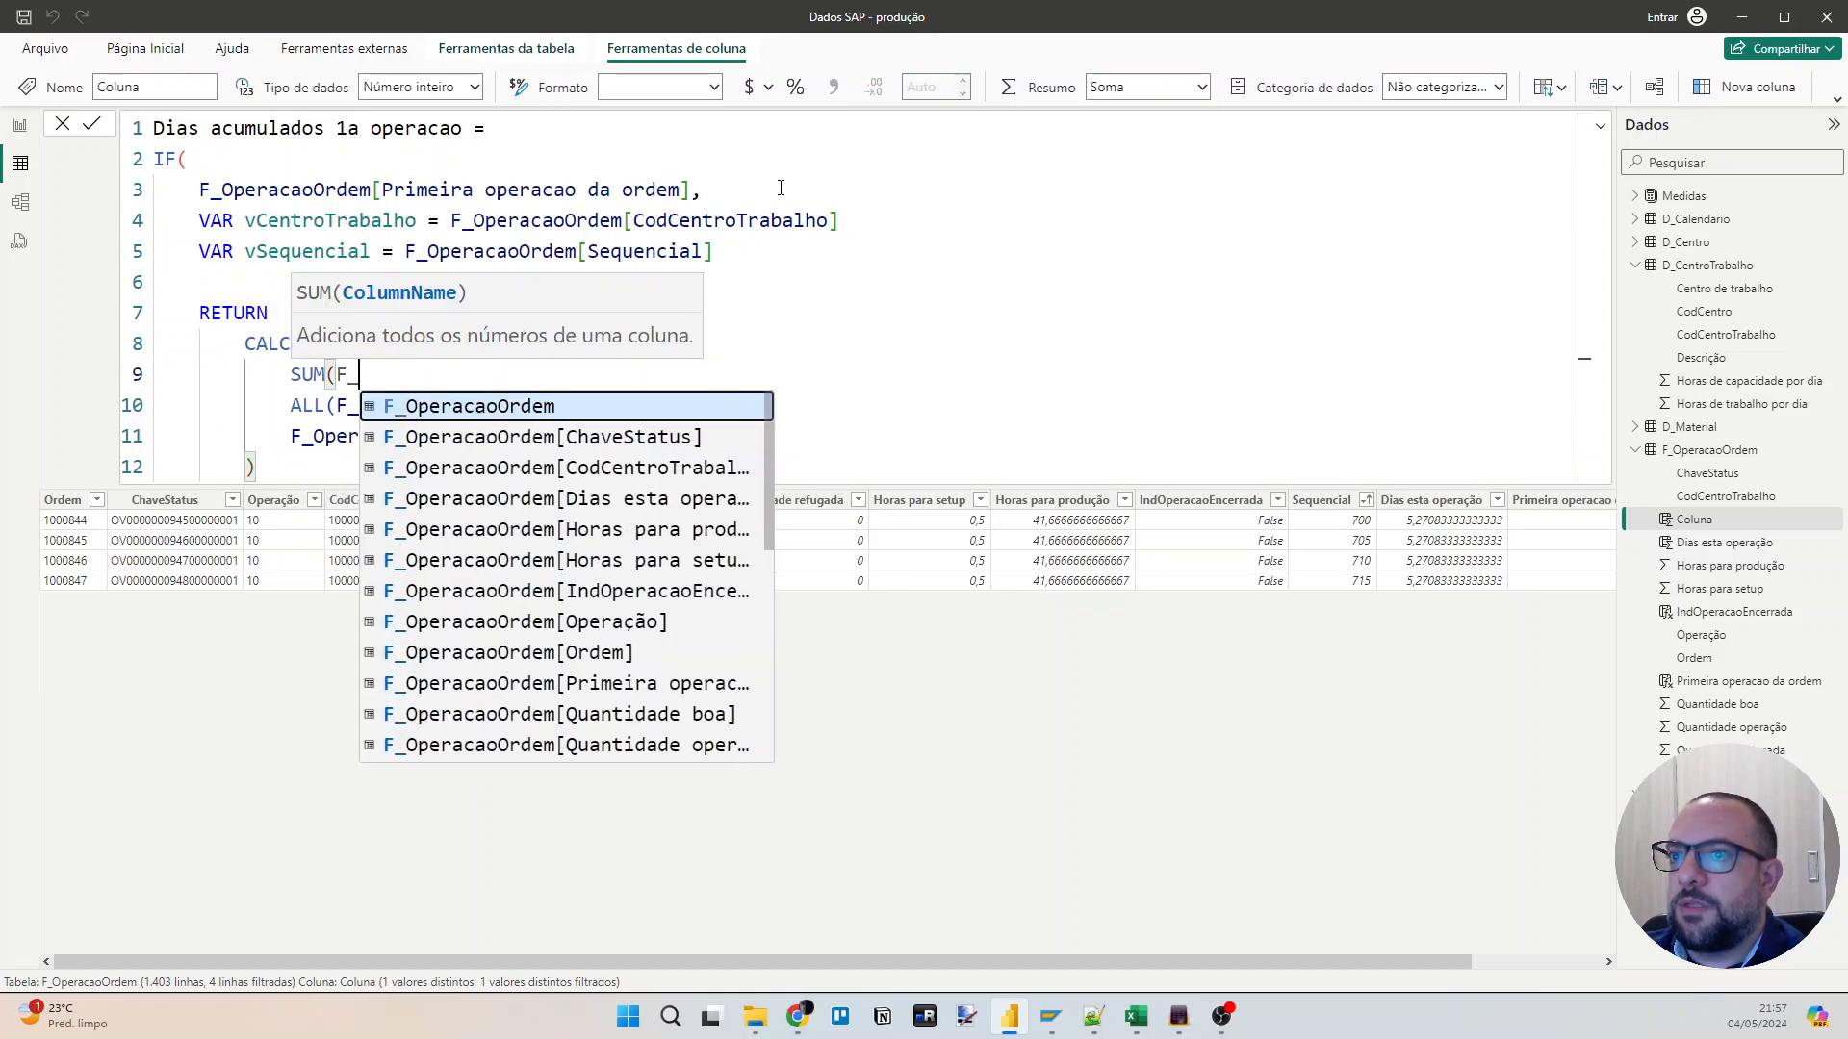
pyautogui.write('OperacaoOrdem[Dias')
pyautogui.press('Tab')
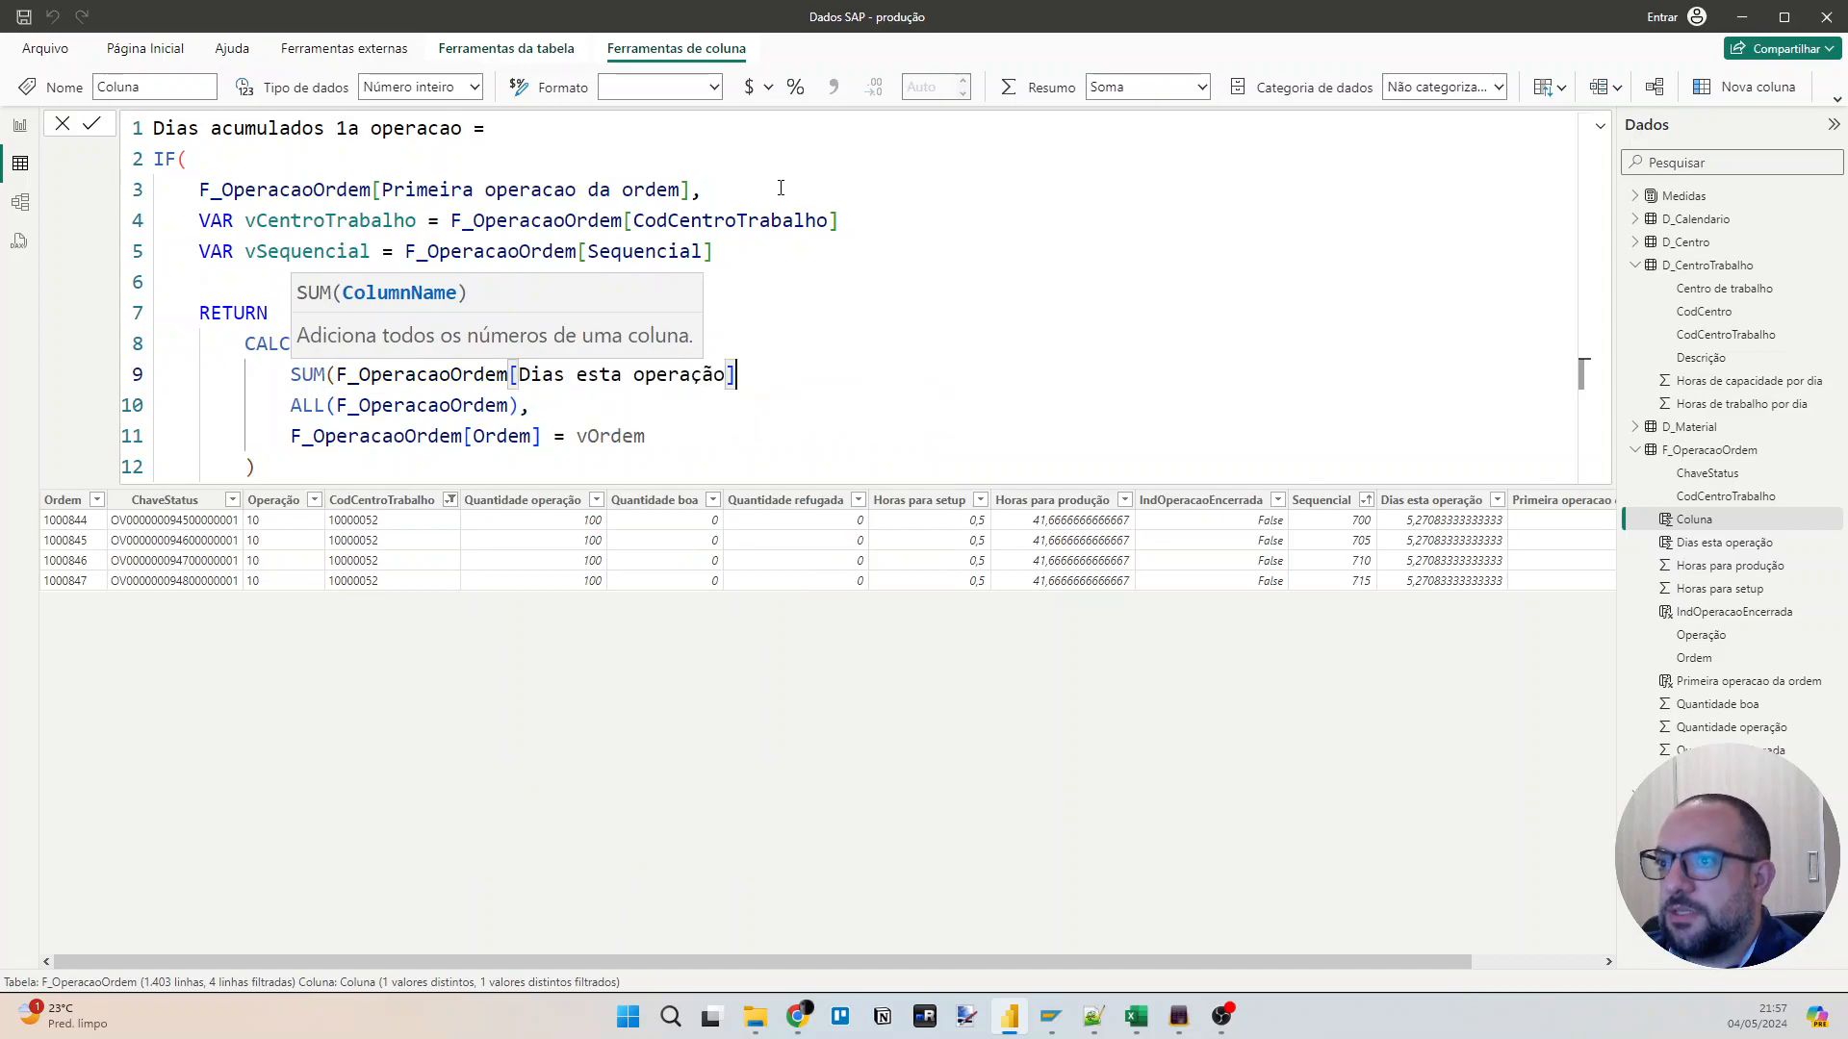
pyautogui.write(')')
# Insert the missing comma after the SUM expression and dismiss the formula suggestions.
pyautogui.press('Down')
pyautogui.press('Down')
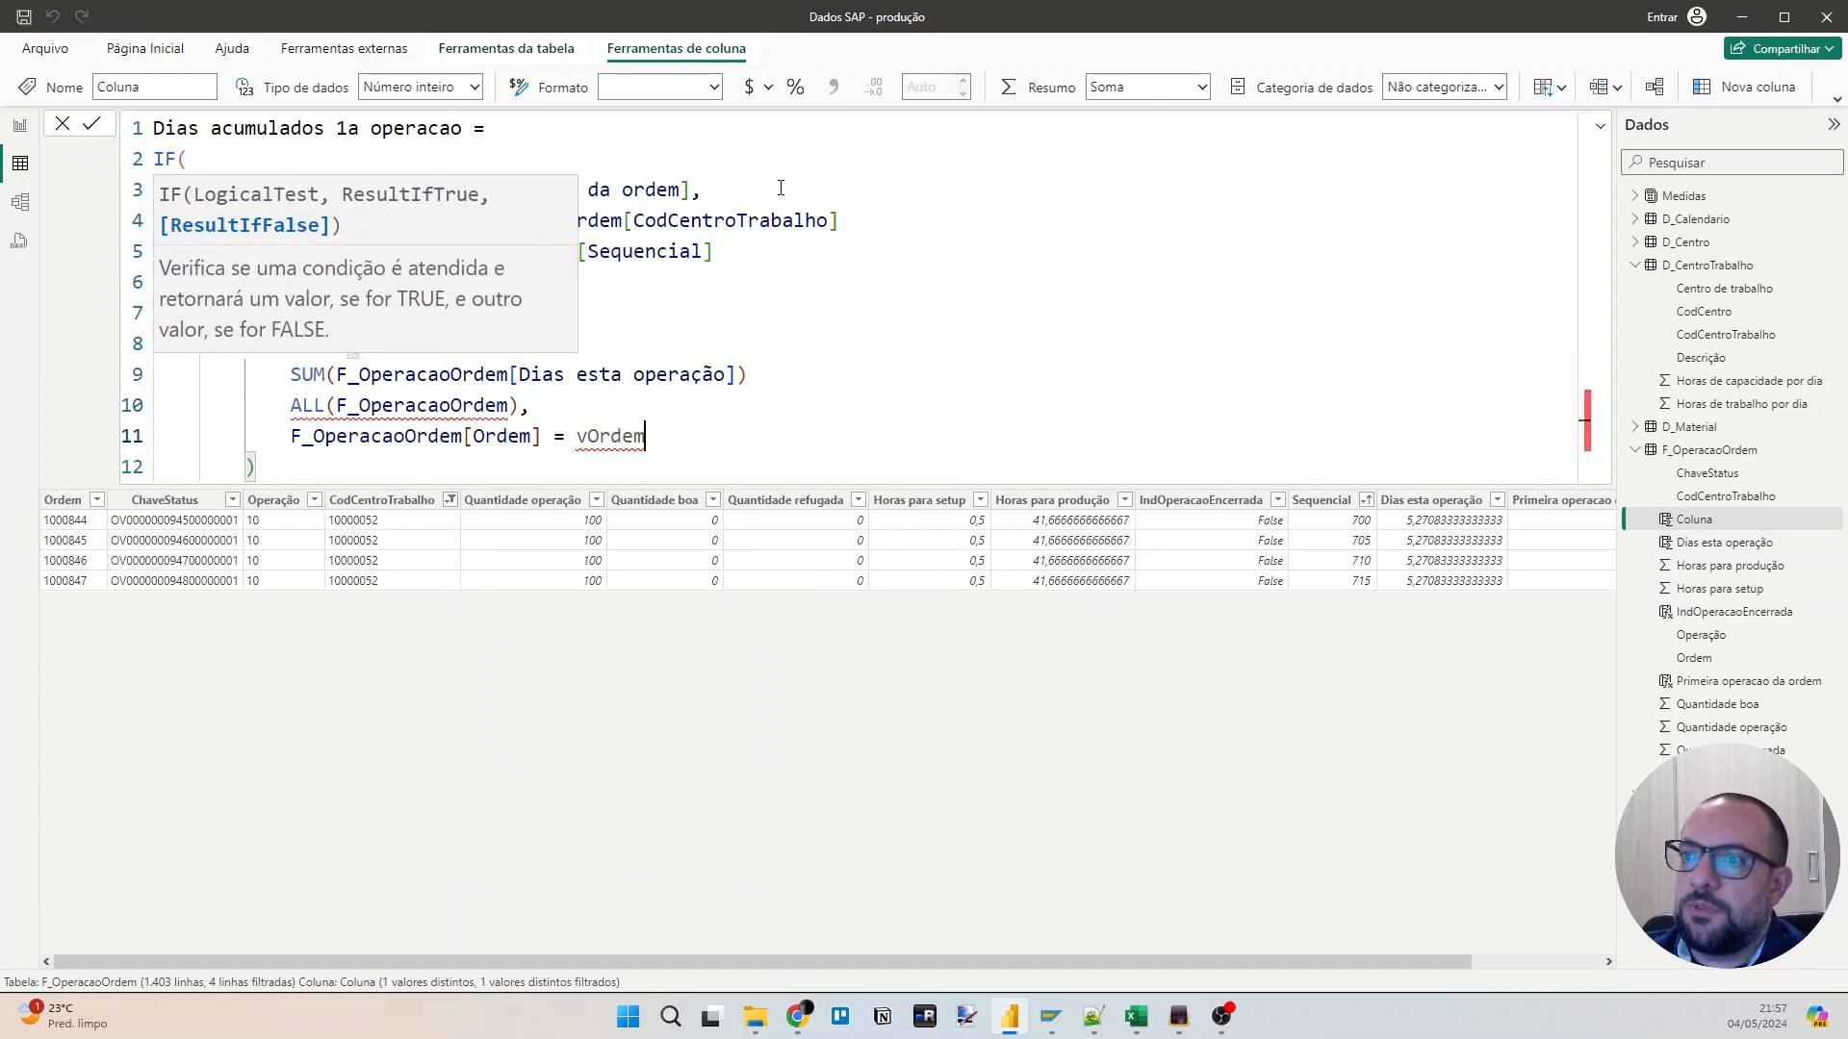
pyautogui.press('Up')
pyautogui.press('Up')
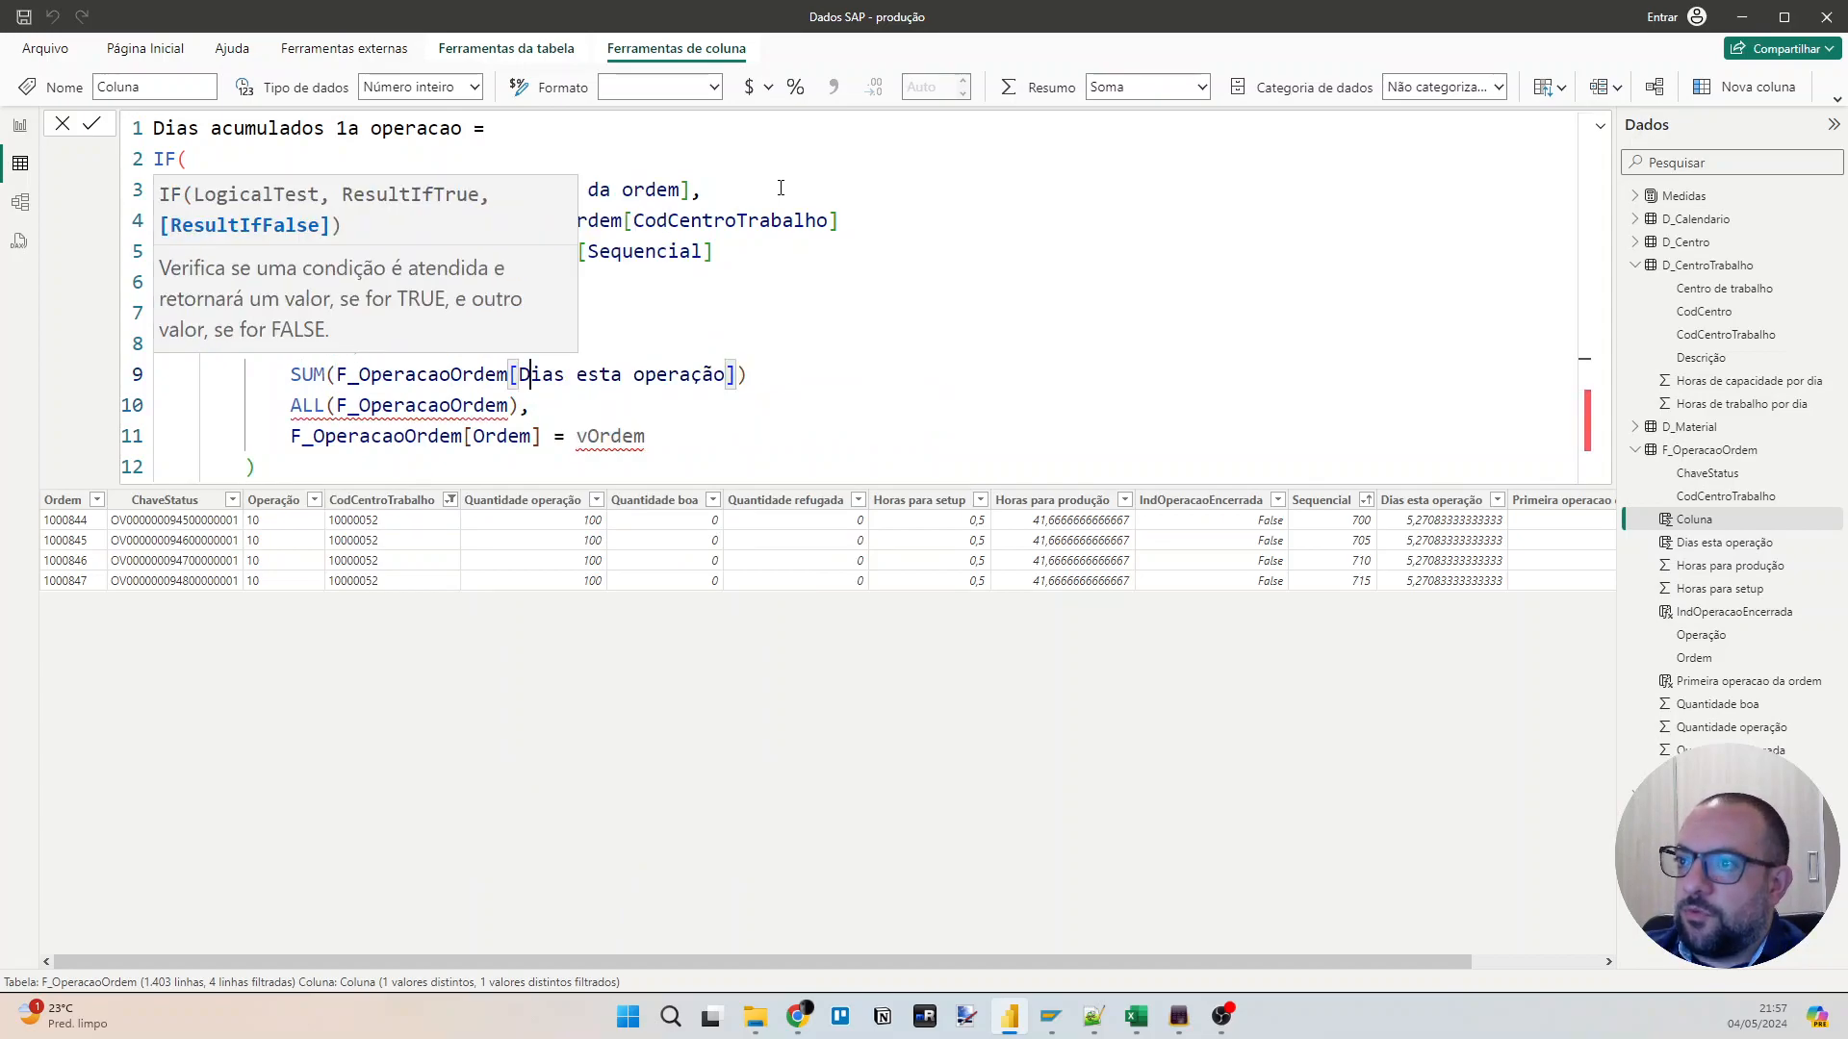
pyautogui.press('End')
pyautogui.write(',')
pyautogui.press('Down')
pyautogui.press('Down')
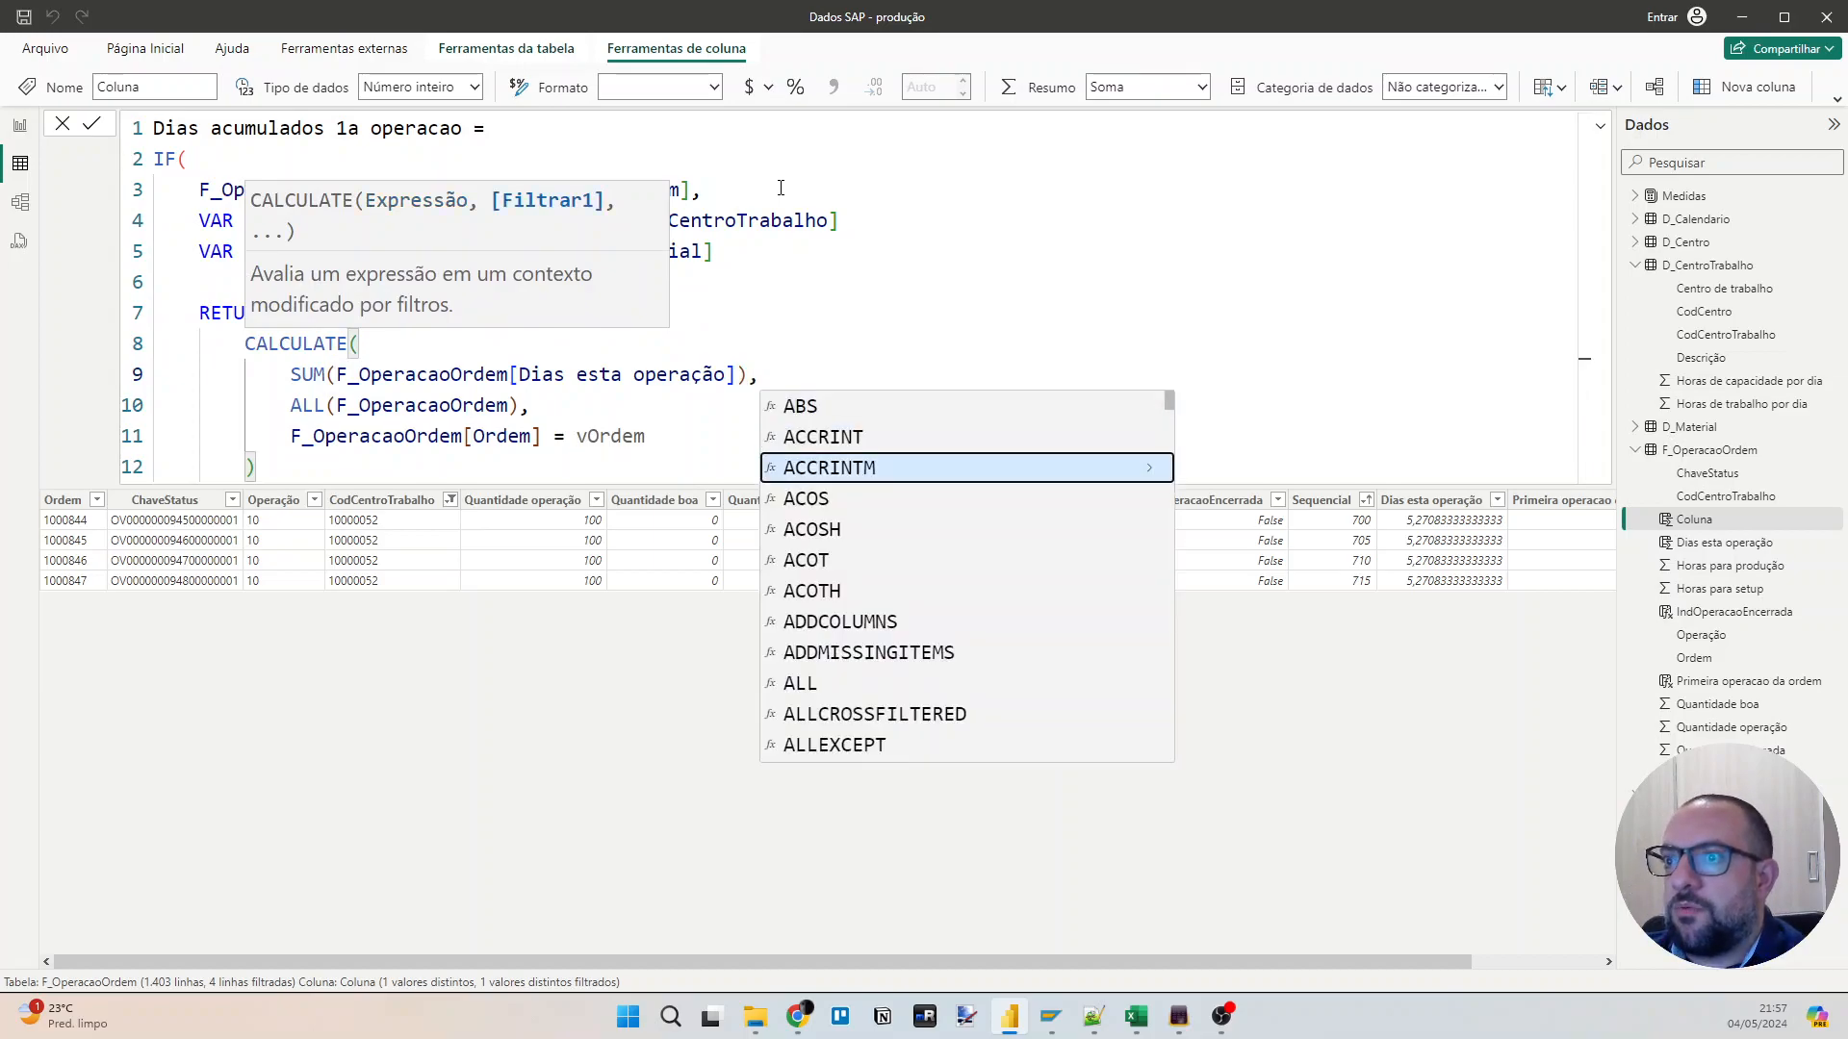
pyautogui.press('Escape')
# Change the Ordem filter condition in CALCULATE to F_OperacaoOrdem[CodCentroTrabalho] = vCentroTrabalho, followed by a comma.
pyautogui.press('Down')
pyautogui.press('Down')
pyautogui.hotkey('ctrl', 'shift', 'Left')
pyautogui.hotkey('ctrl', 'shift', 'Left')
pyautogui.hotkey('ctrl', 'shift', 'Left')
pyautogui.hotkey('ctrl', 'shift', 'Left')
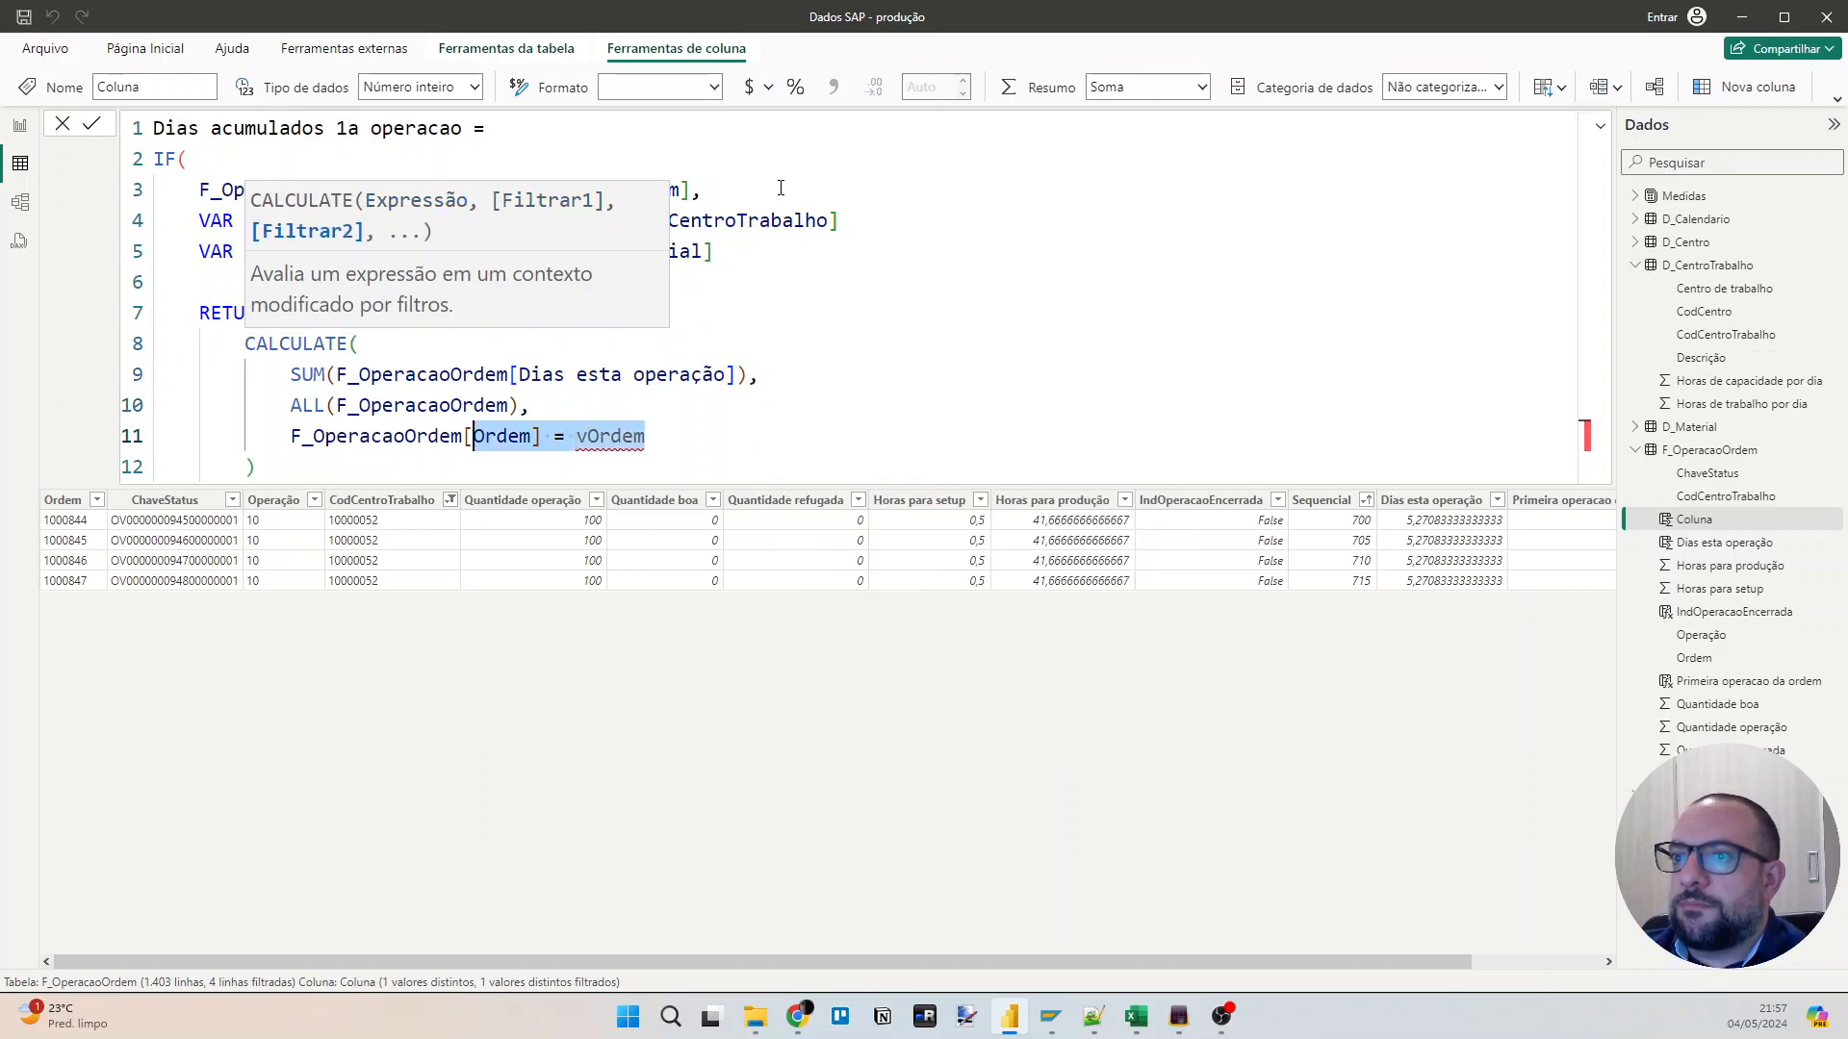
pyautogui.write('CENTR')
pyautogui.press('Tab')
pyautogui.write('= VCO')
pyautogui.press('BackSpace')
pyautogui.press('BackSpace')
pyautogui.press('BackSpace')
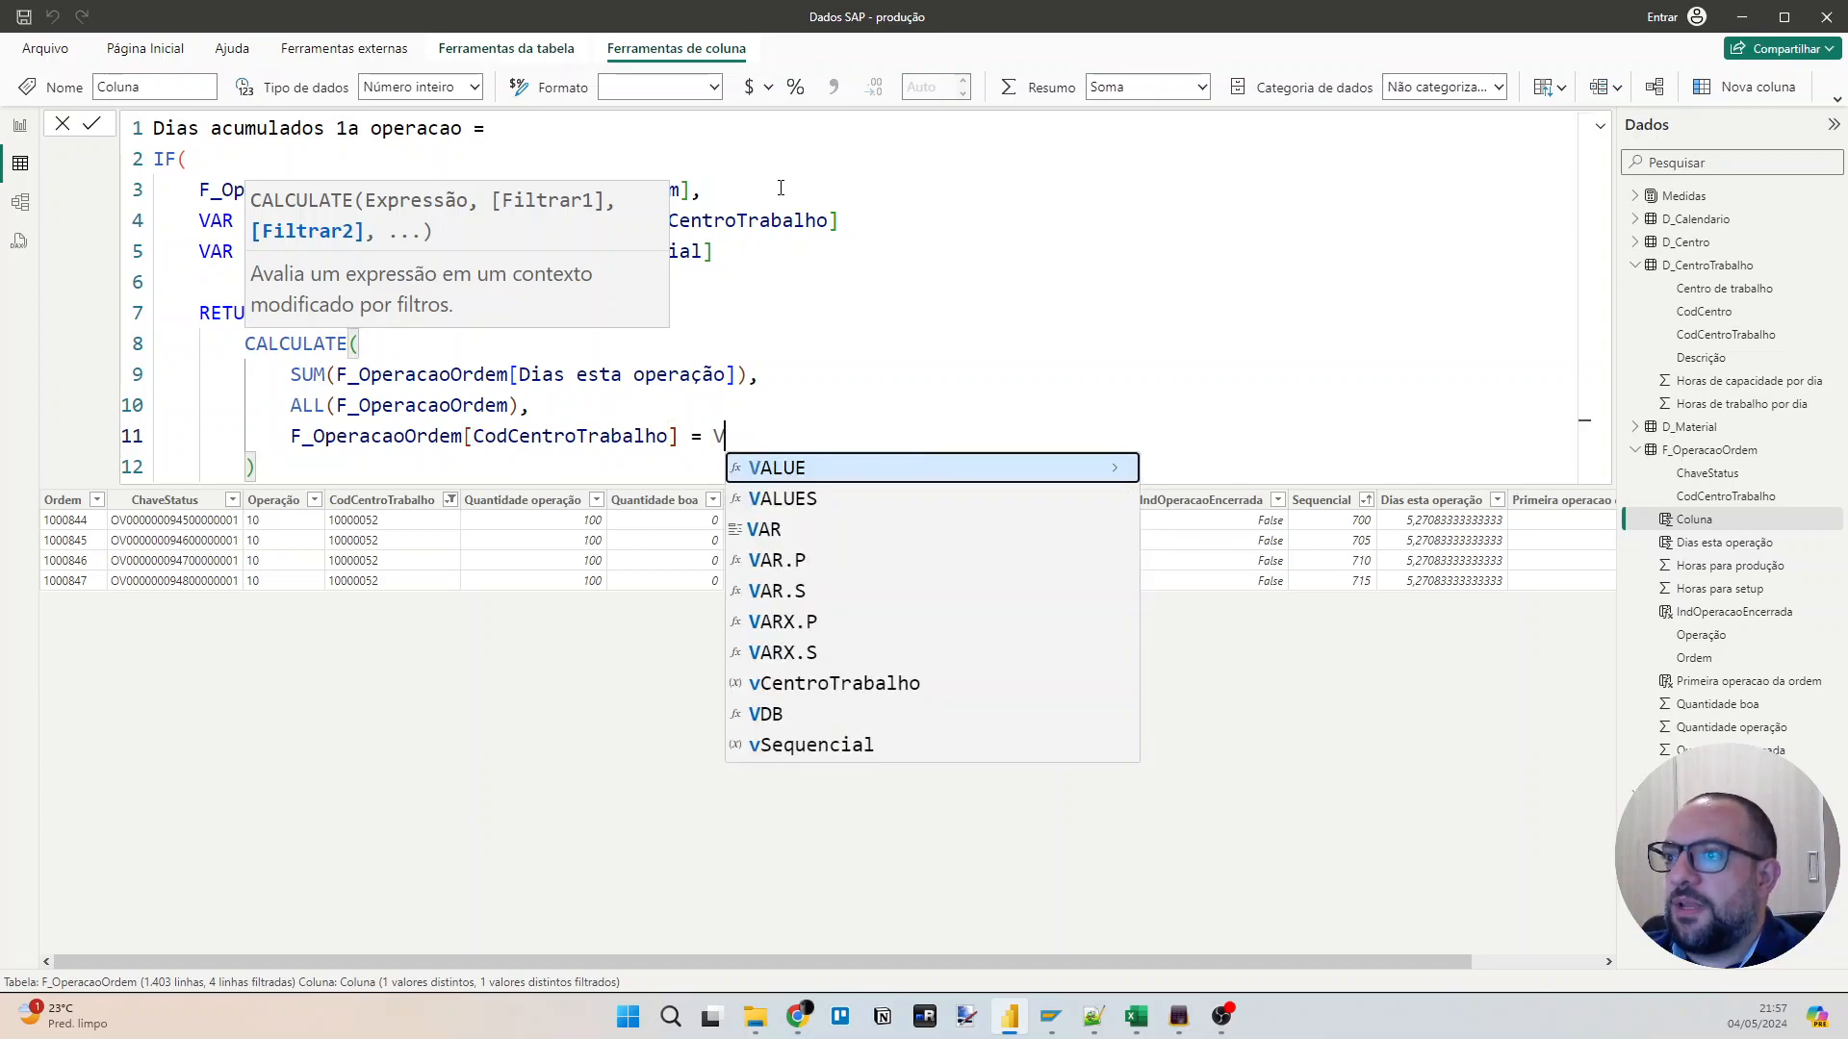
pyautogui.write('c')
pyautogui.press('BackSpace')
pyautogui.write('vcod')
pyautogui.press('BackSpace')
pyautogui.press('BackSpace')
pyautogui.press('BackSpace')
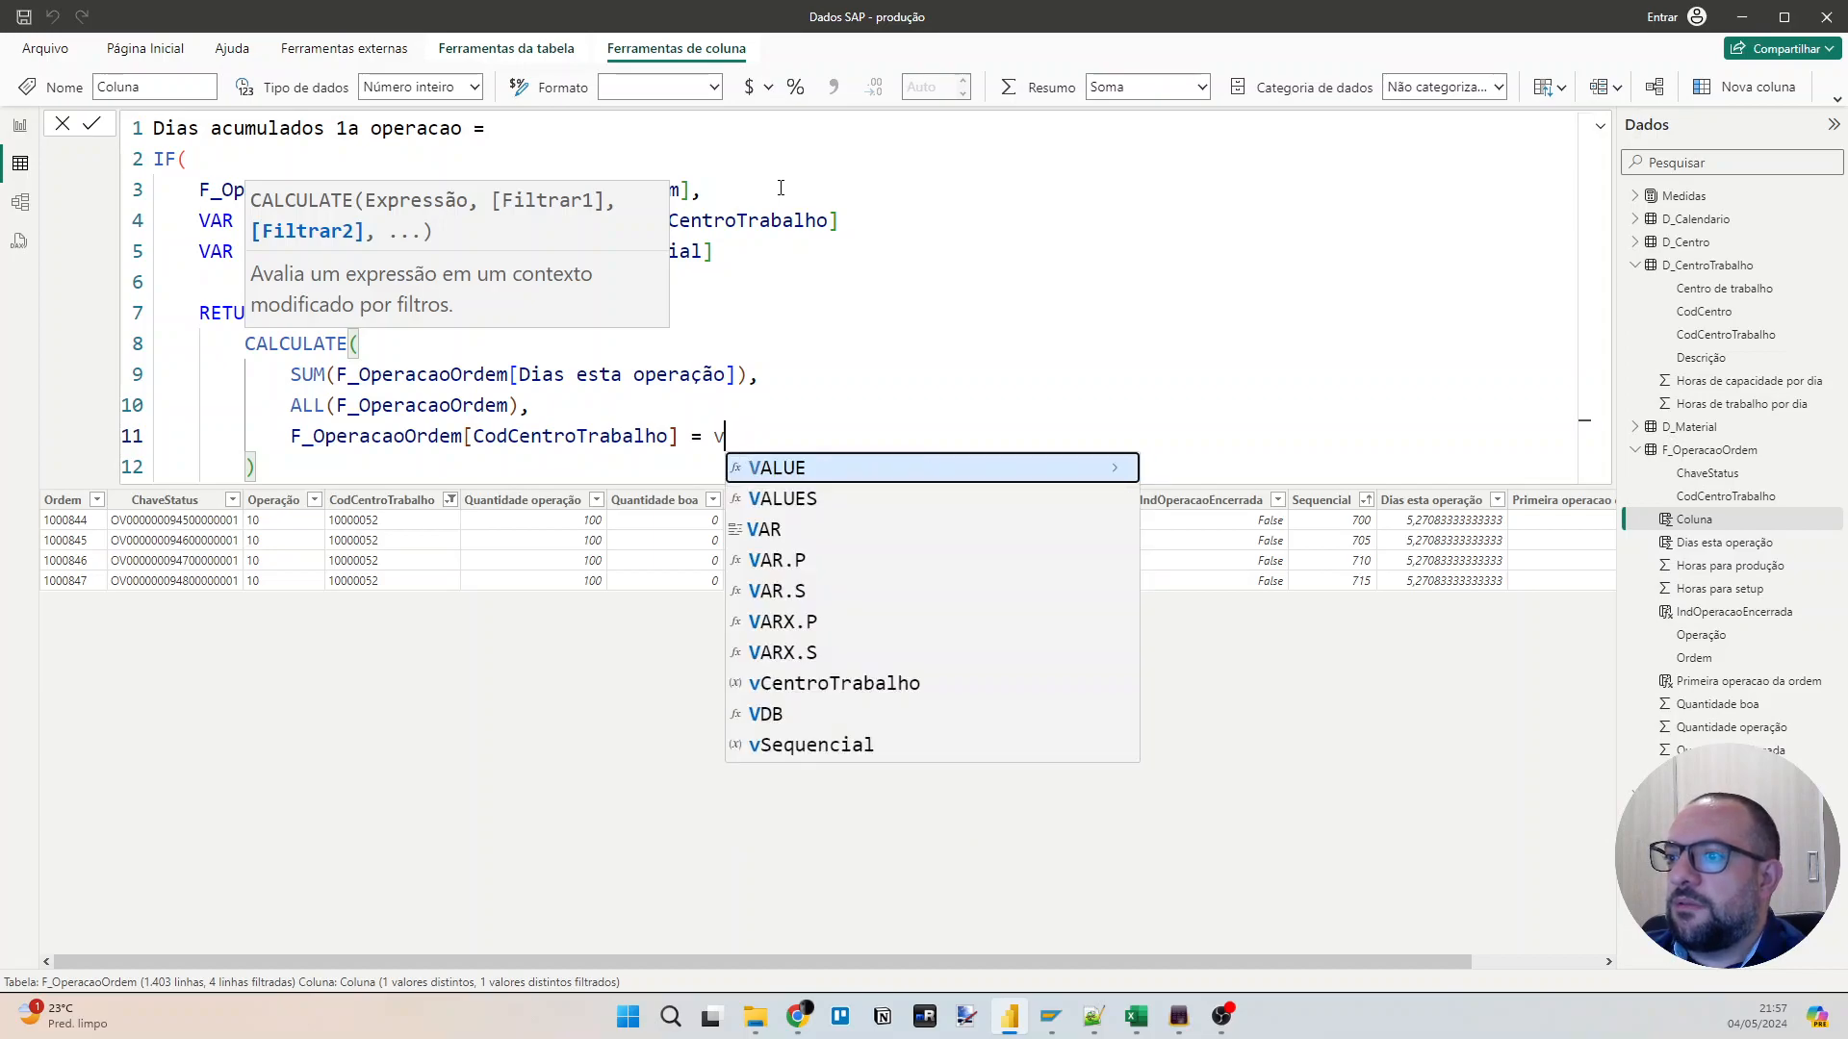
pyautogui.press('Down')
pyautogui.press('Down')
pyautogui.press('Down')
pyautogui.press('Down')
pyautogui.press('Down')
pyautogui.press('Down')
pyautogui.press('Down')
pyautogui.press('Tab')
pyautogui.write(',')
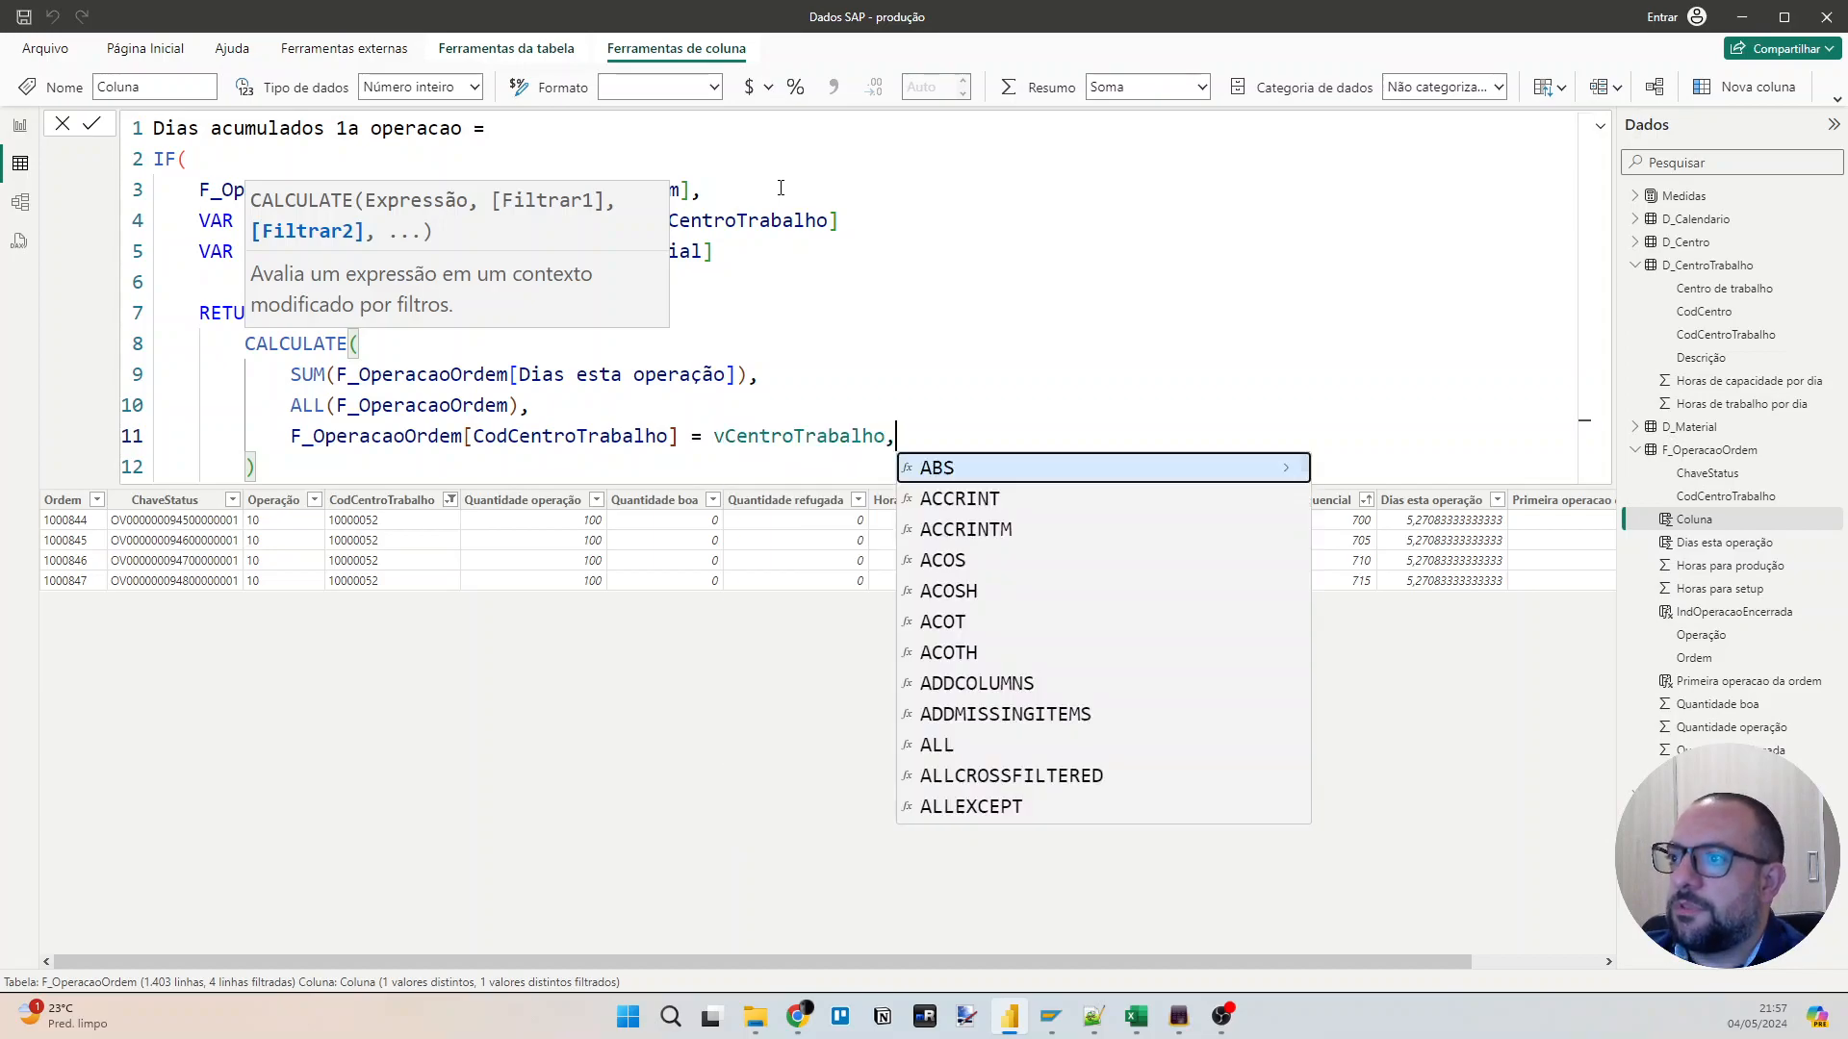
# Add the filter condition F_OperacaoOrdem[Sequencial] <= vSequencial on a new line inside CALCULATE.
pyautogui.hotkey('shift', 'Return')
pyautogui.write('sequ')
pyautogui.press('Tab')
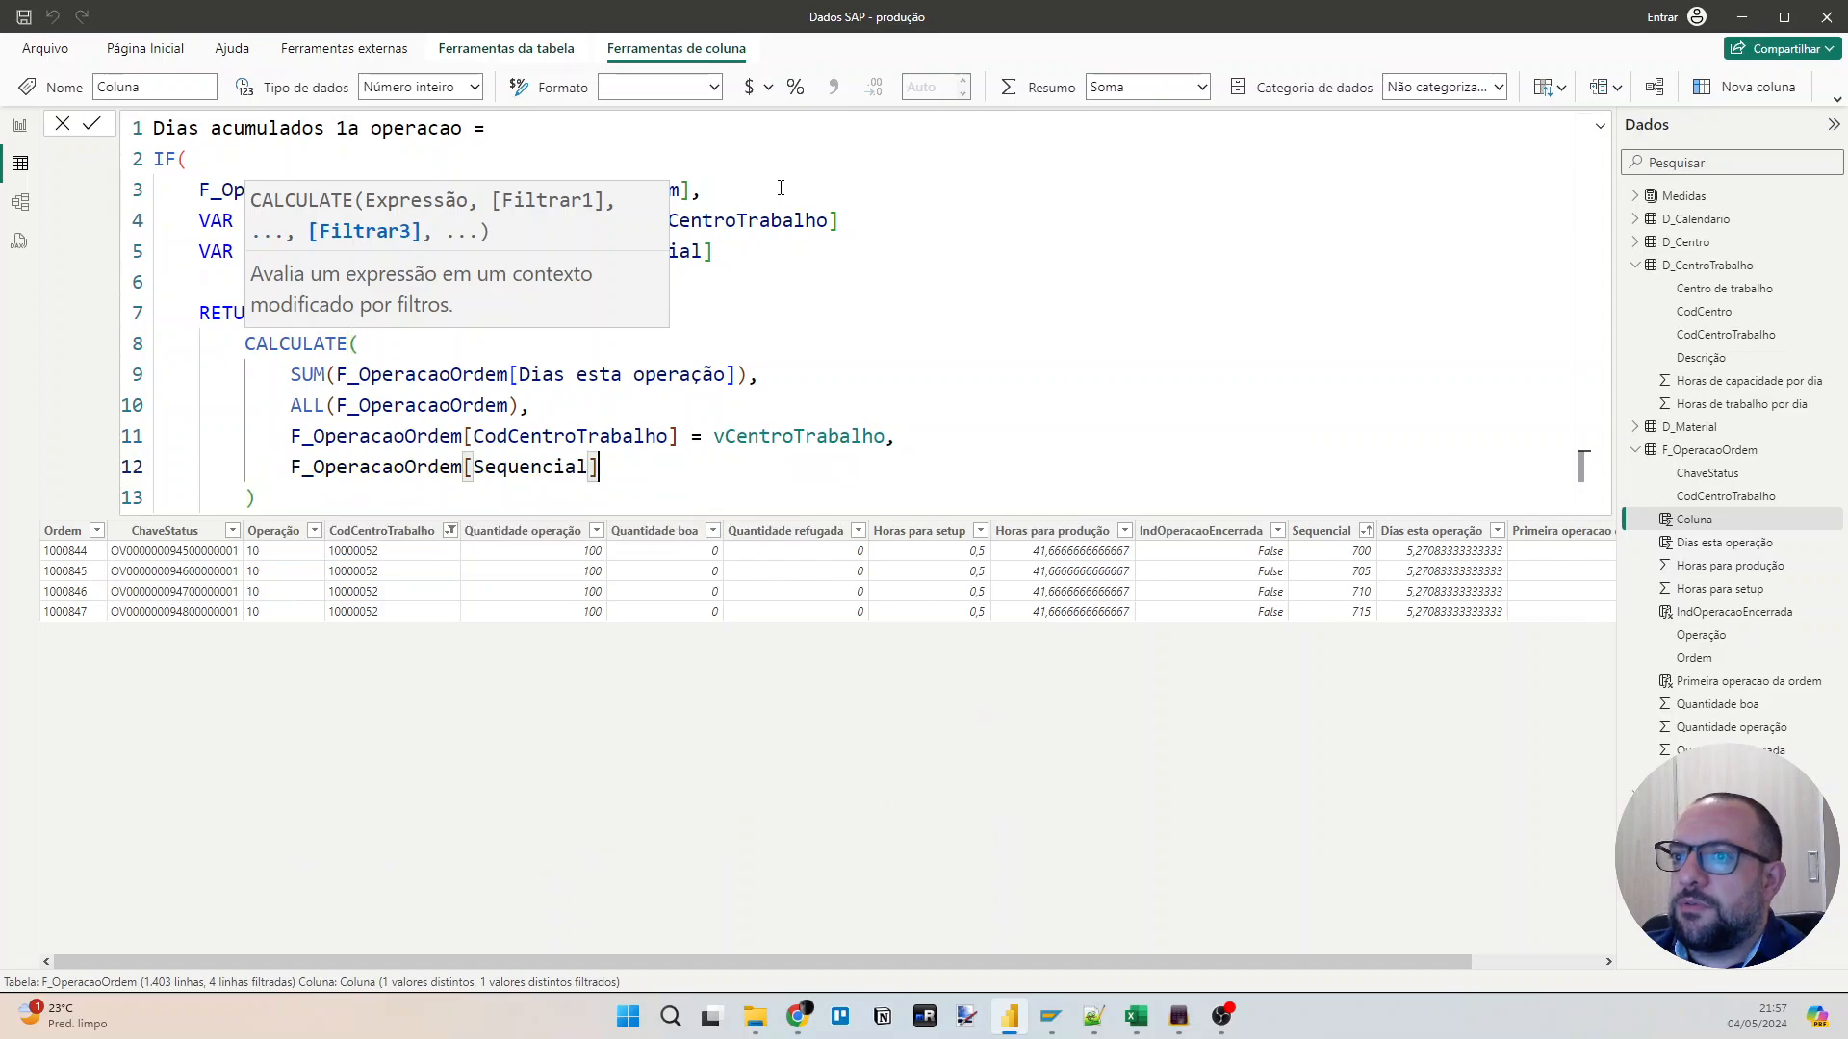
pyautogui.write('<= vS')
pyautogui.press('Tab')
# Add 0 as the IF function's false result, close its parenthesis and commit the column formula.
pyautogui.press('Down')
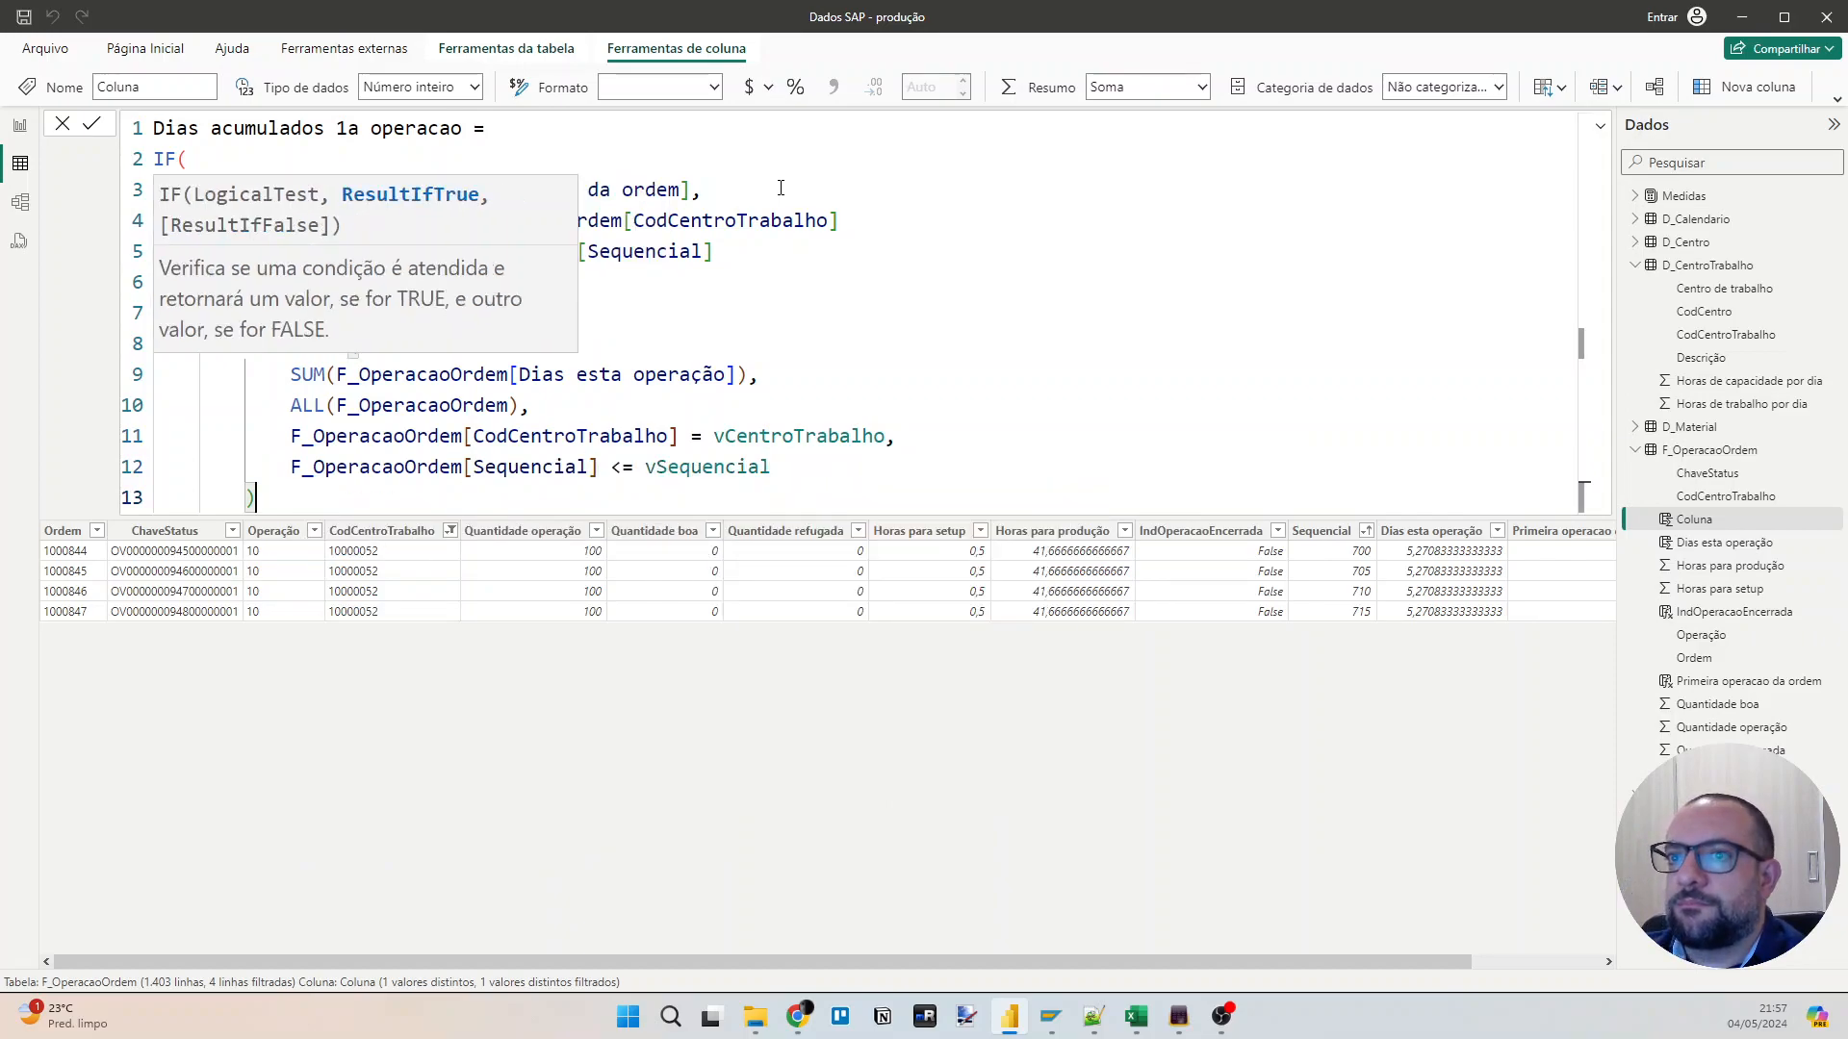
pyautogui.write(',')
pyautogui.hotkey('shift', 'Return')
pyautogui.hotkey('shift', 'Return')
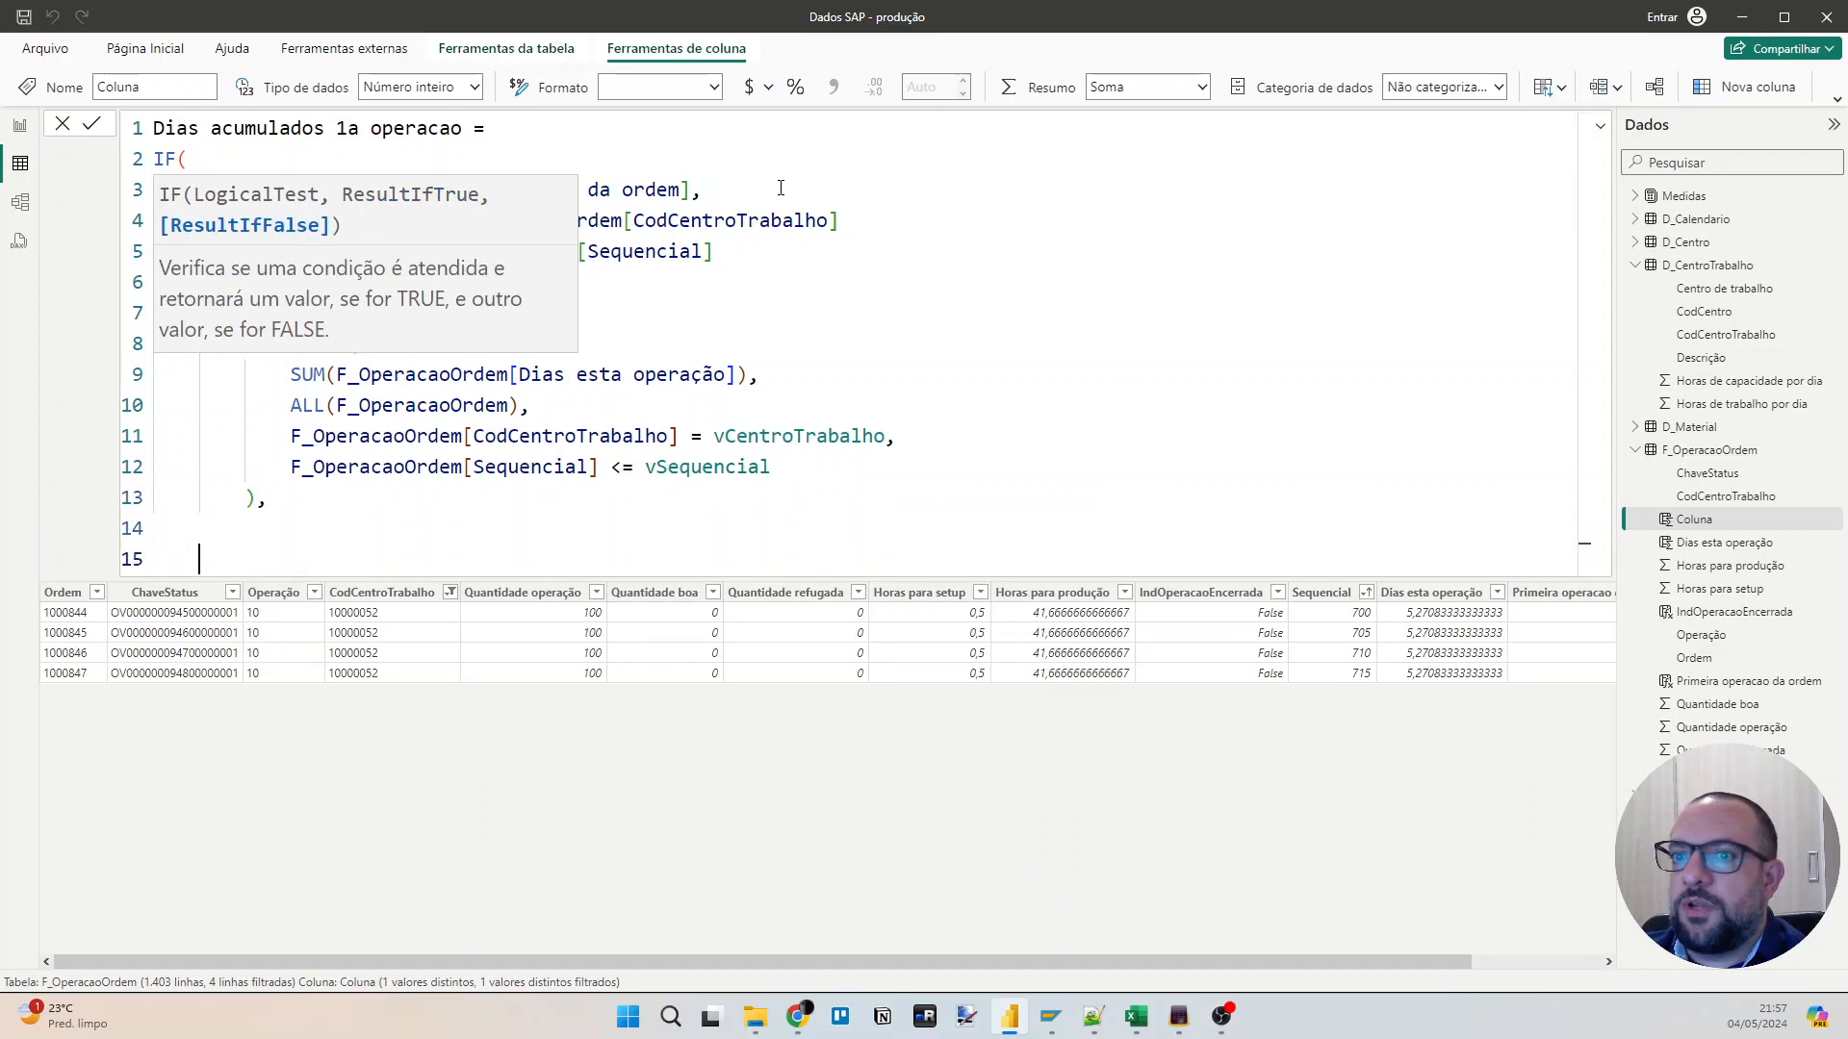
pyautogui.write('0')
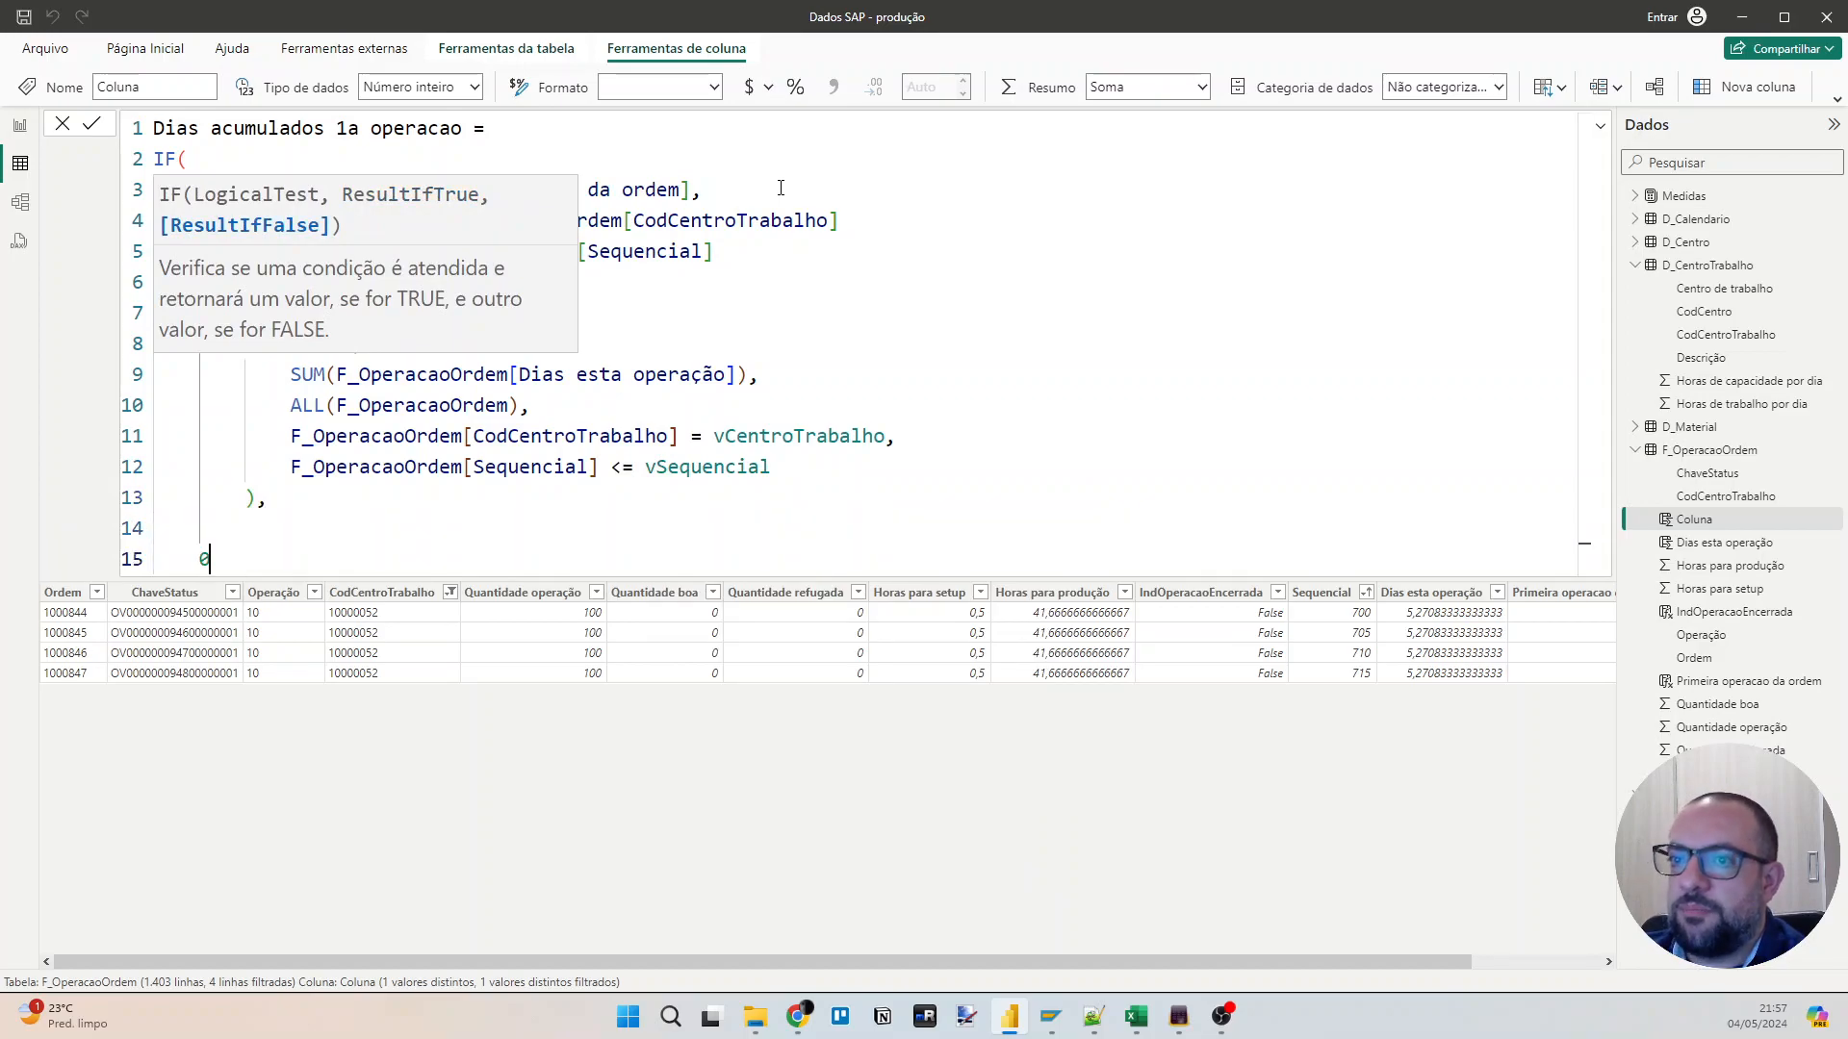
pyautogui.hotkey('shift', 'Return')
pyautogui.write(')')
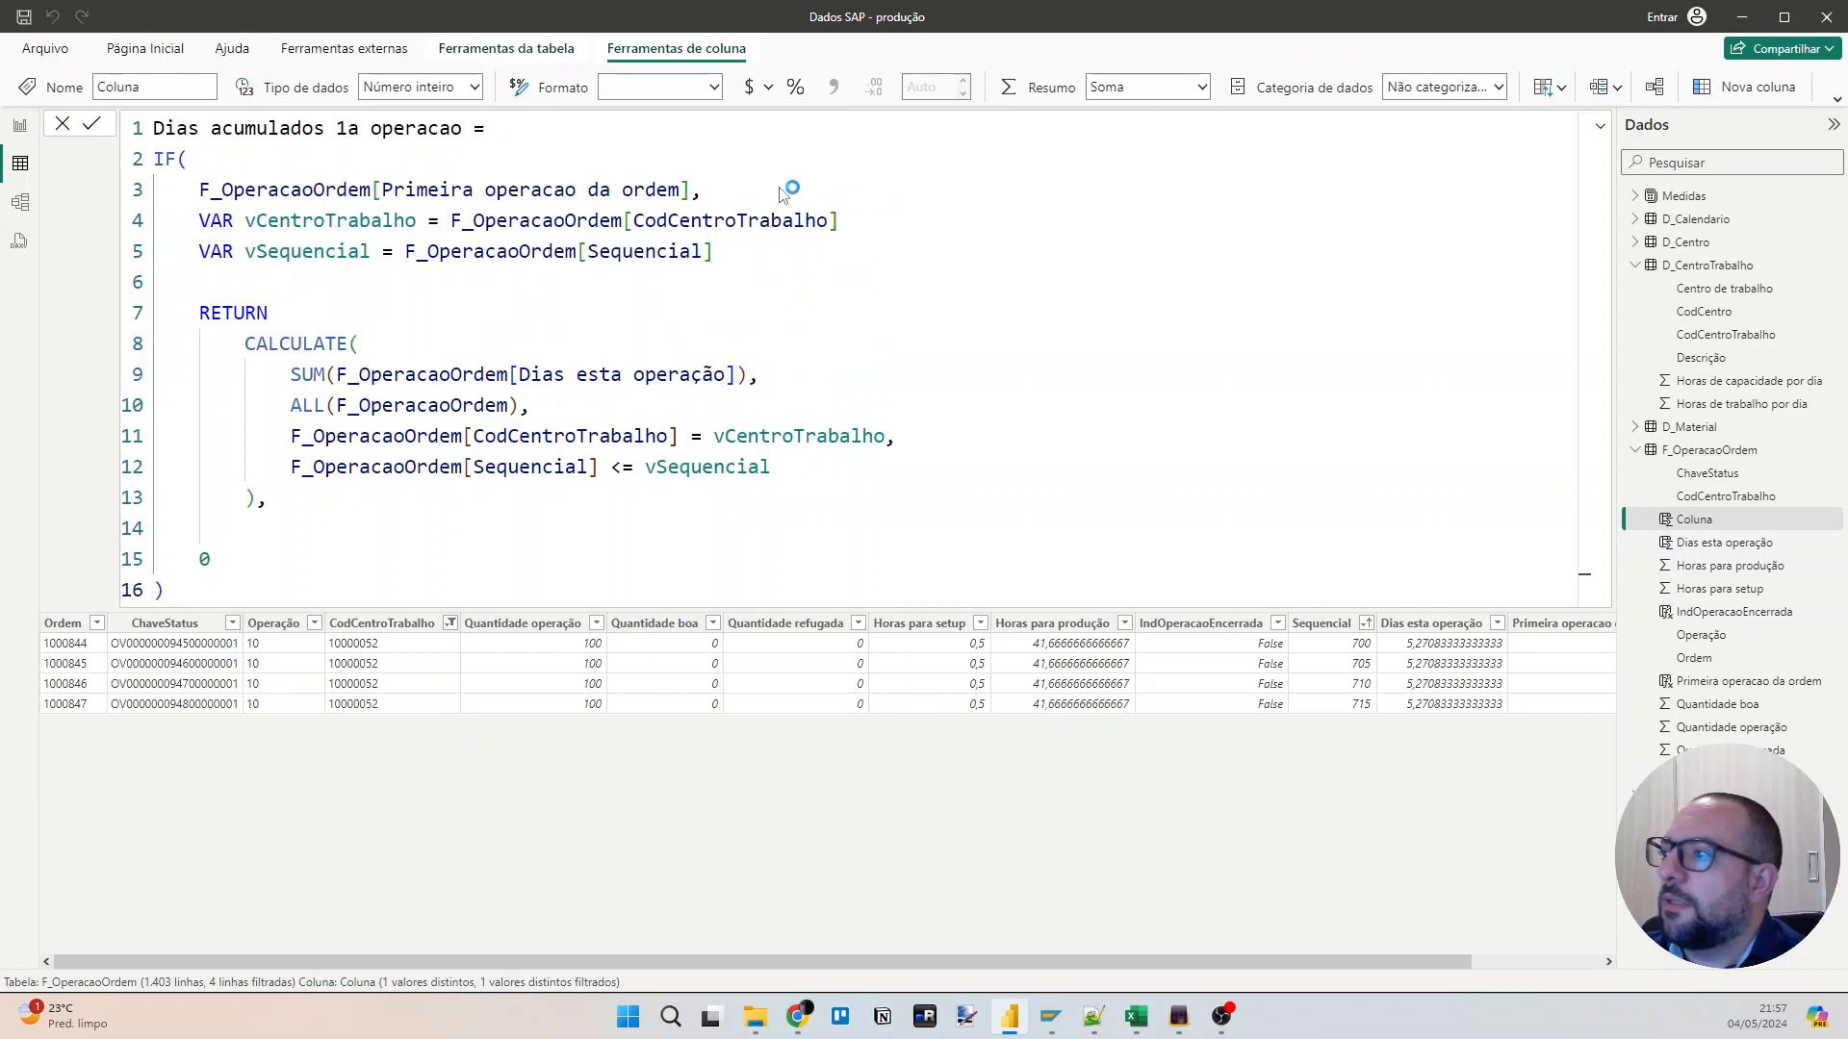
pyautogui.press('Return')
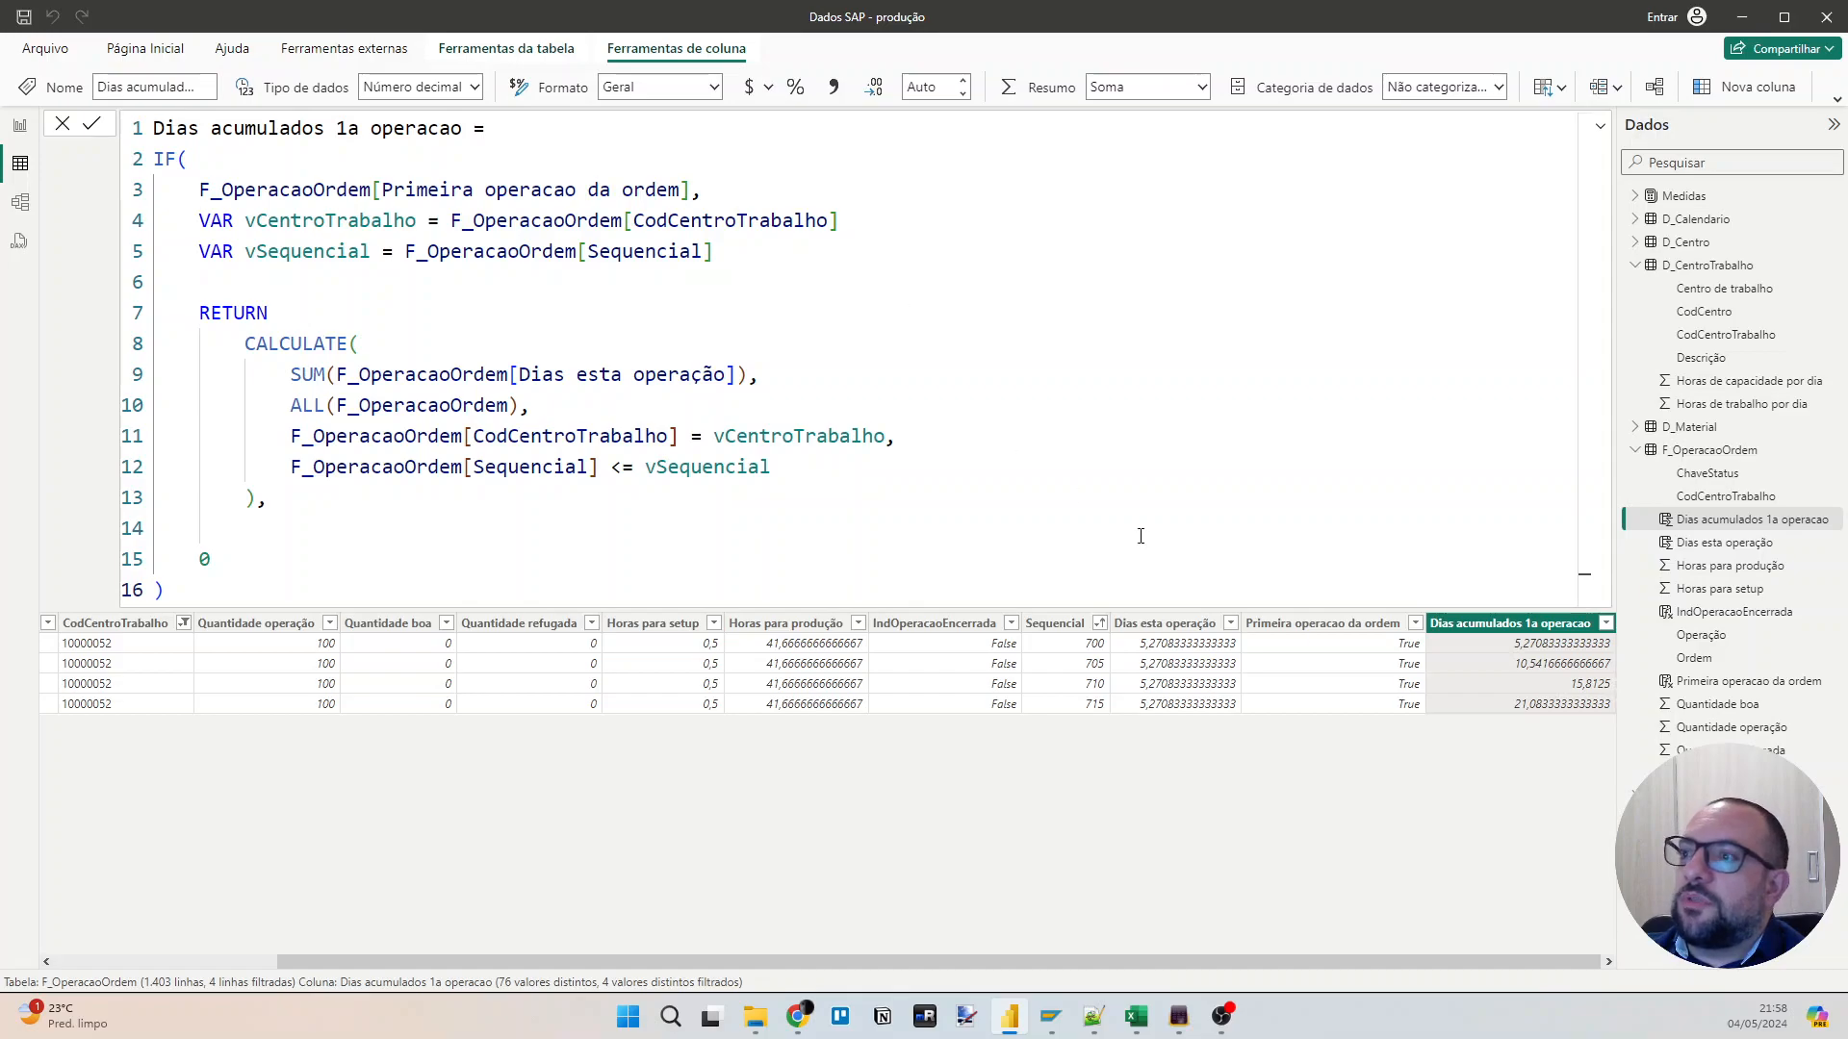
# Clear all filters from the F_OperacaoOrdem table.
pyautogui.rightClick(1488, 640)
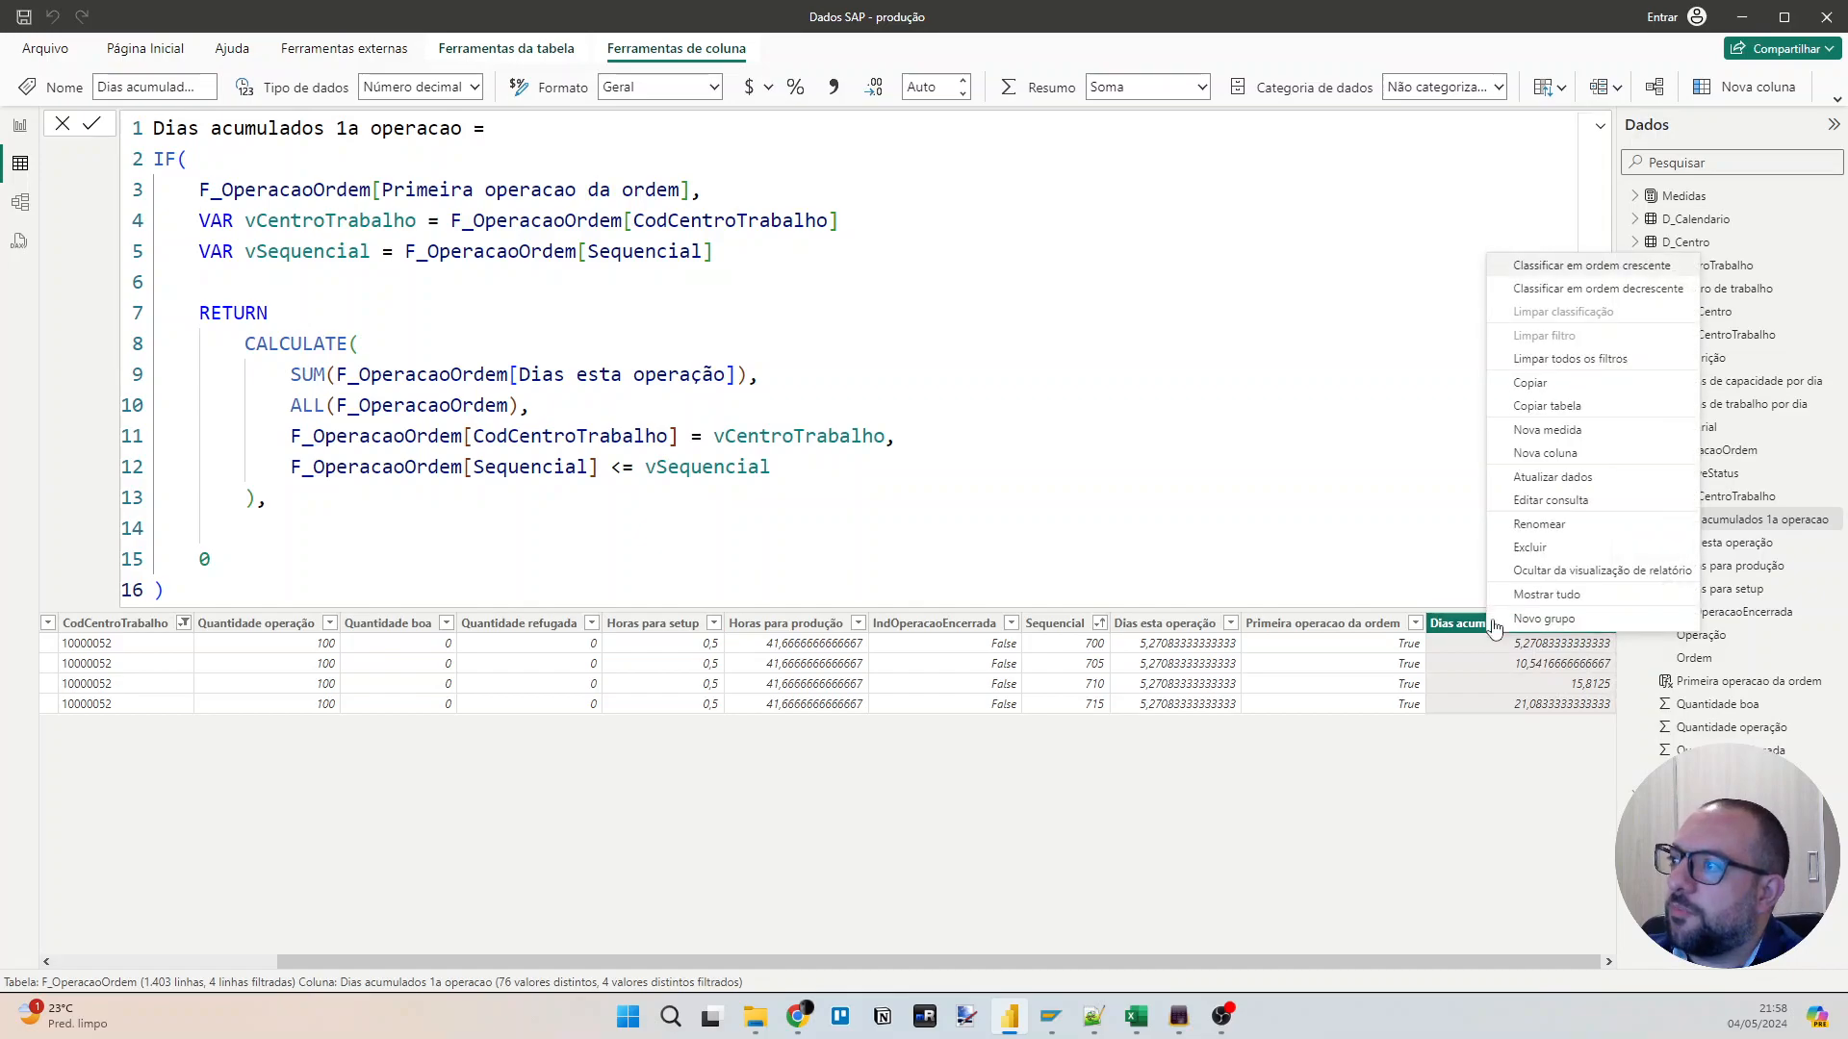
pyautogui.click(1559, 358)
pyautogui.click(1351, 402)
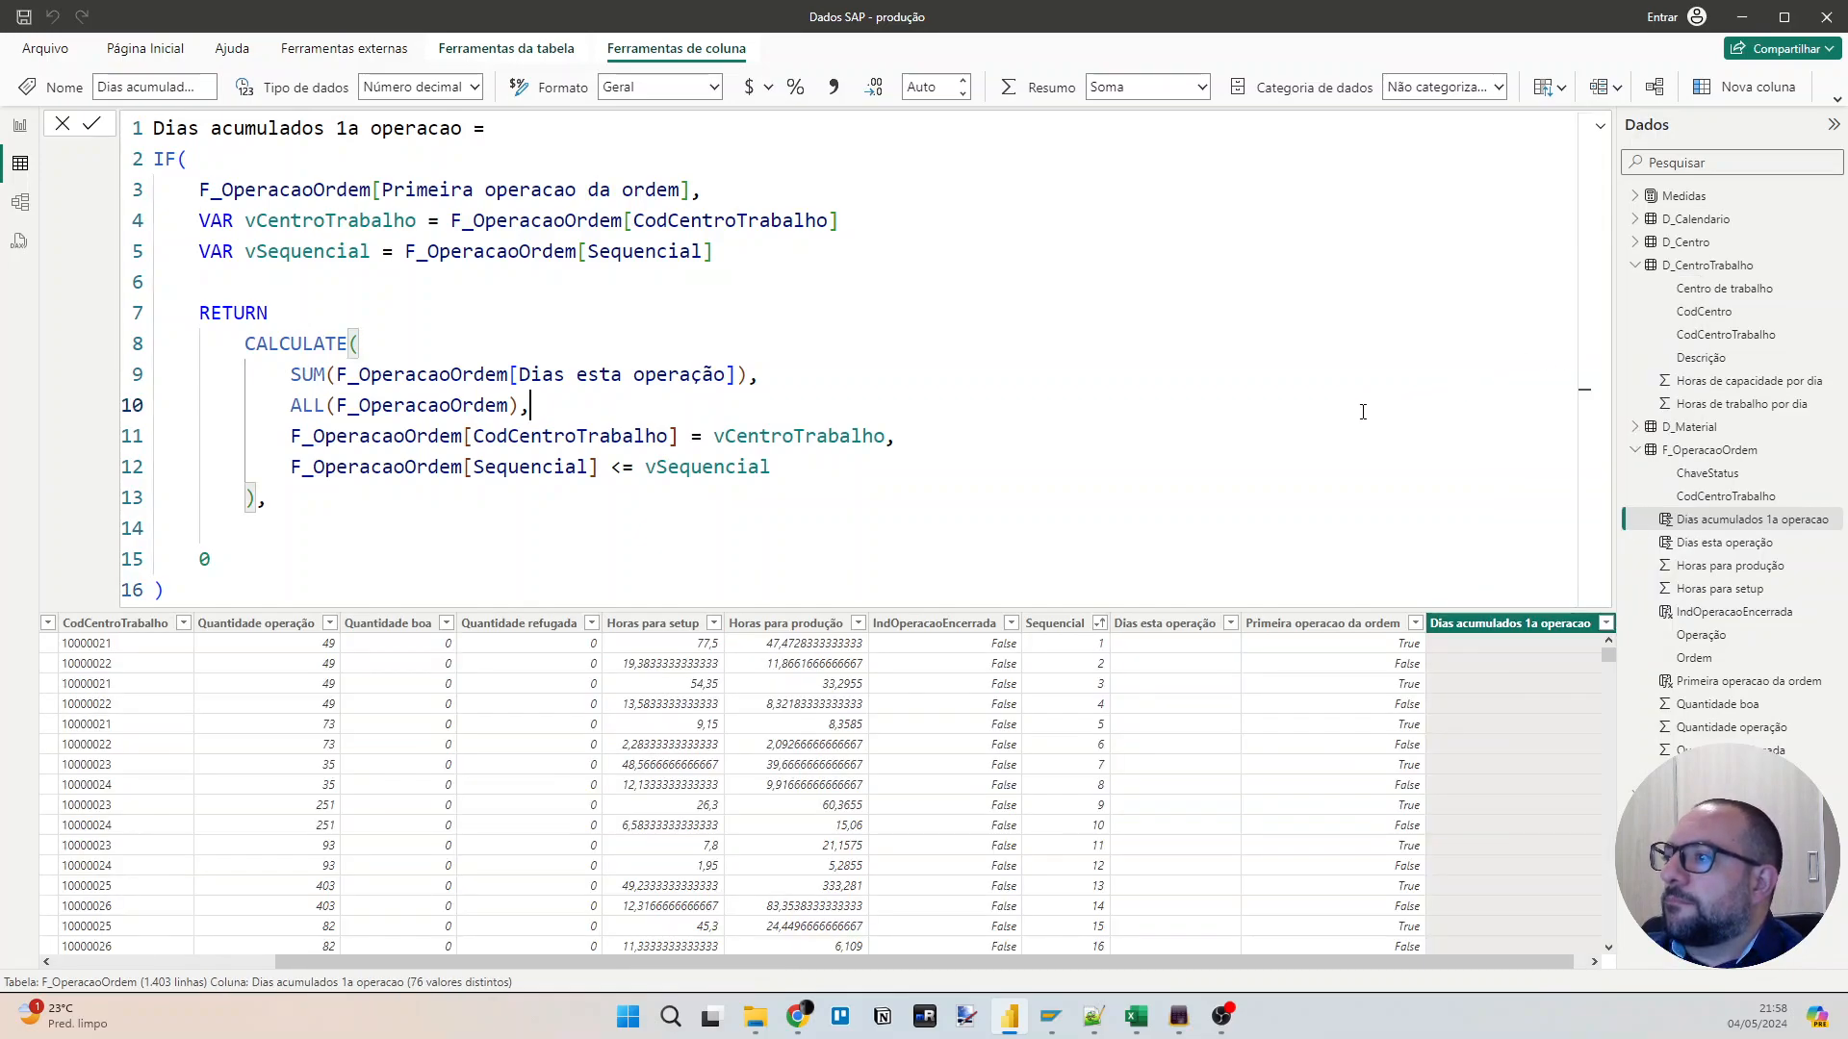
# Filter the "Primeira operacao da ordem" column to show only True rows.
pyautogui.click(1414, 623)
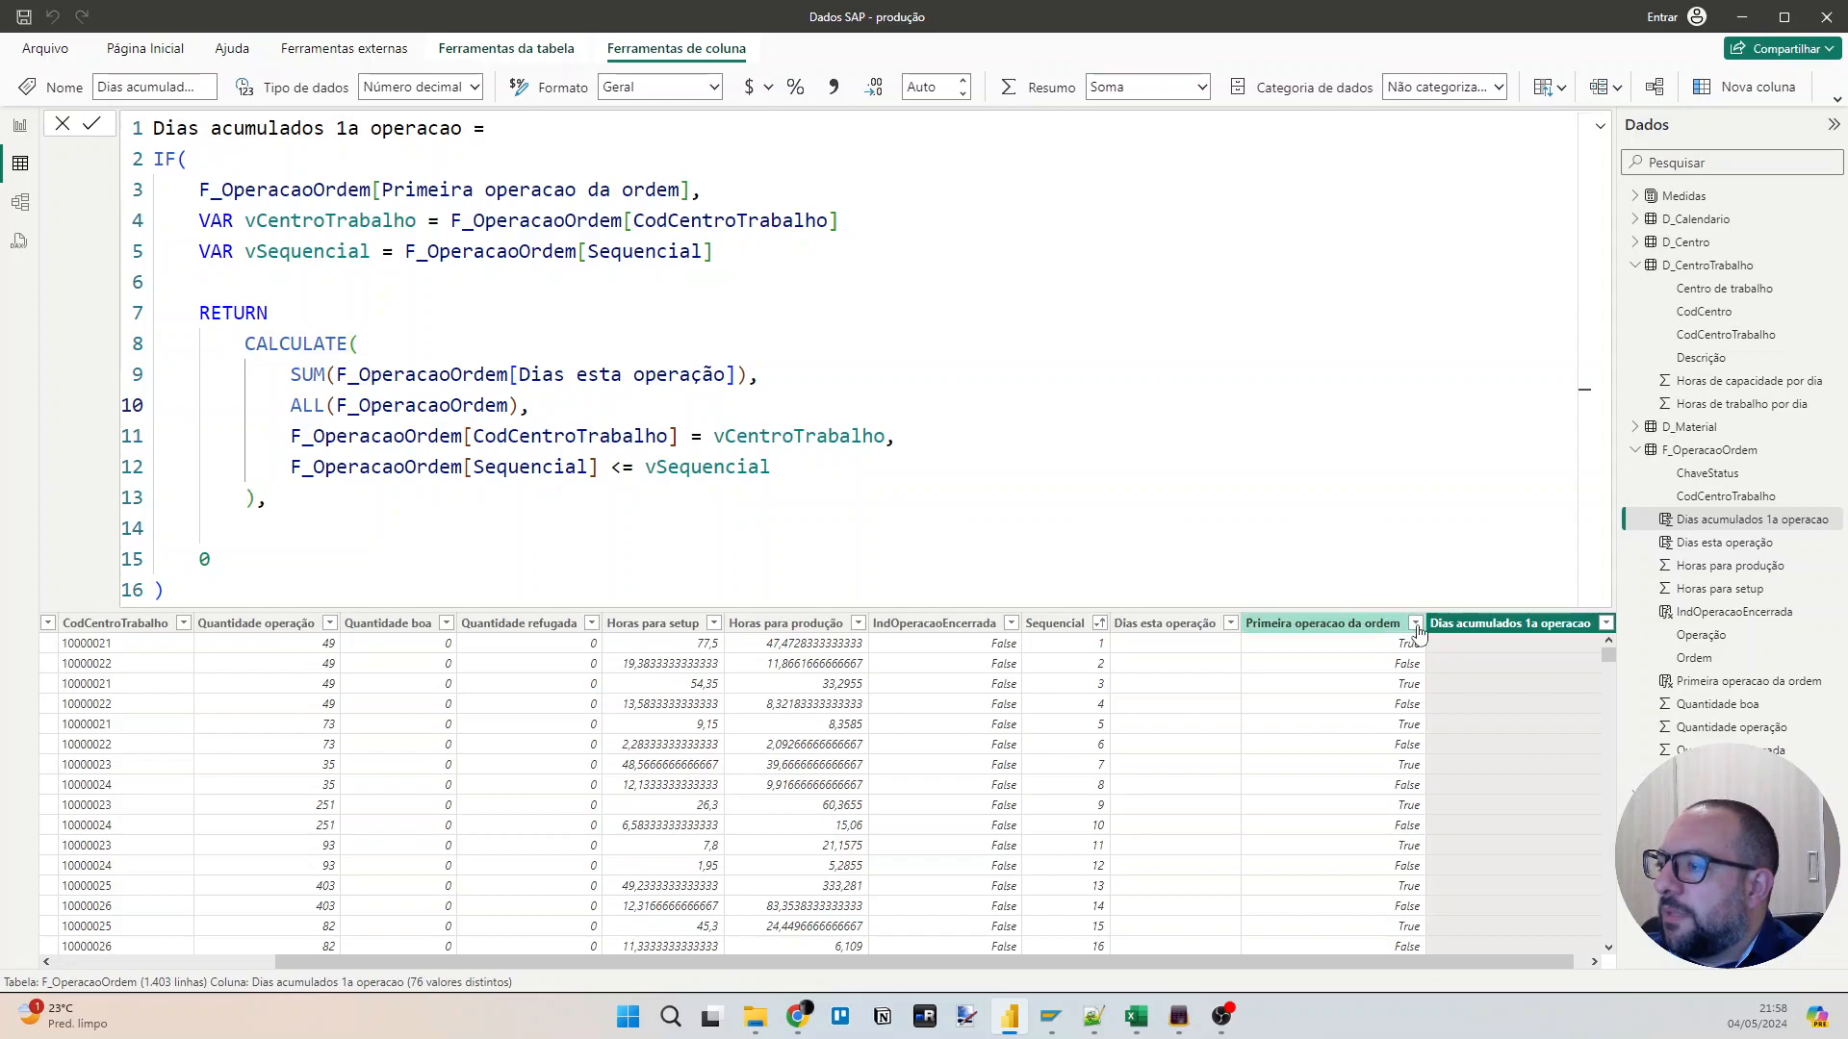
pyautogui.click(1473, 782)
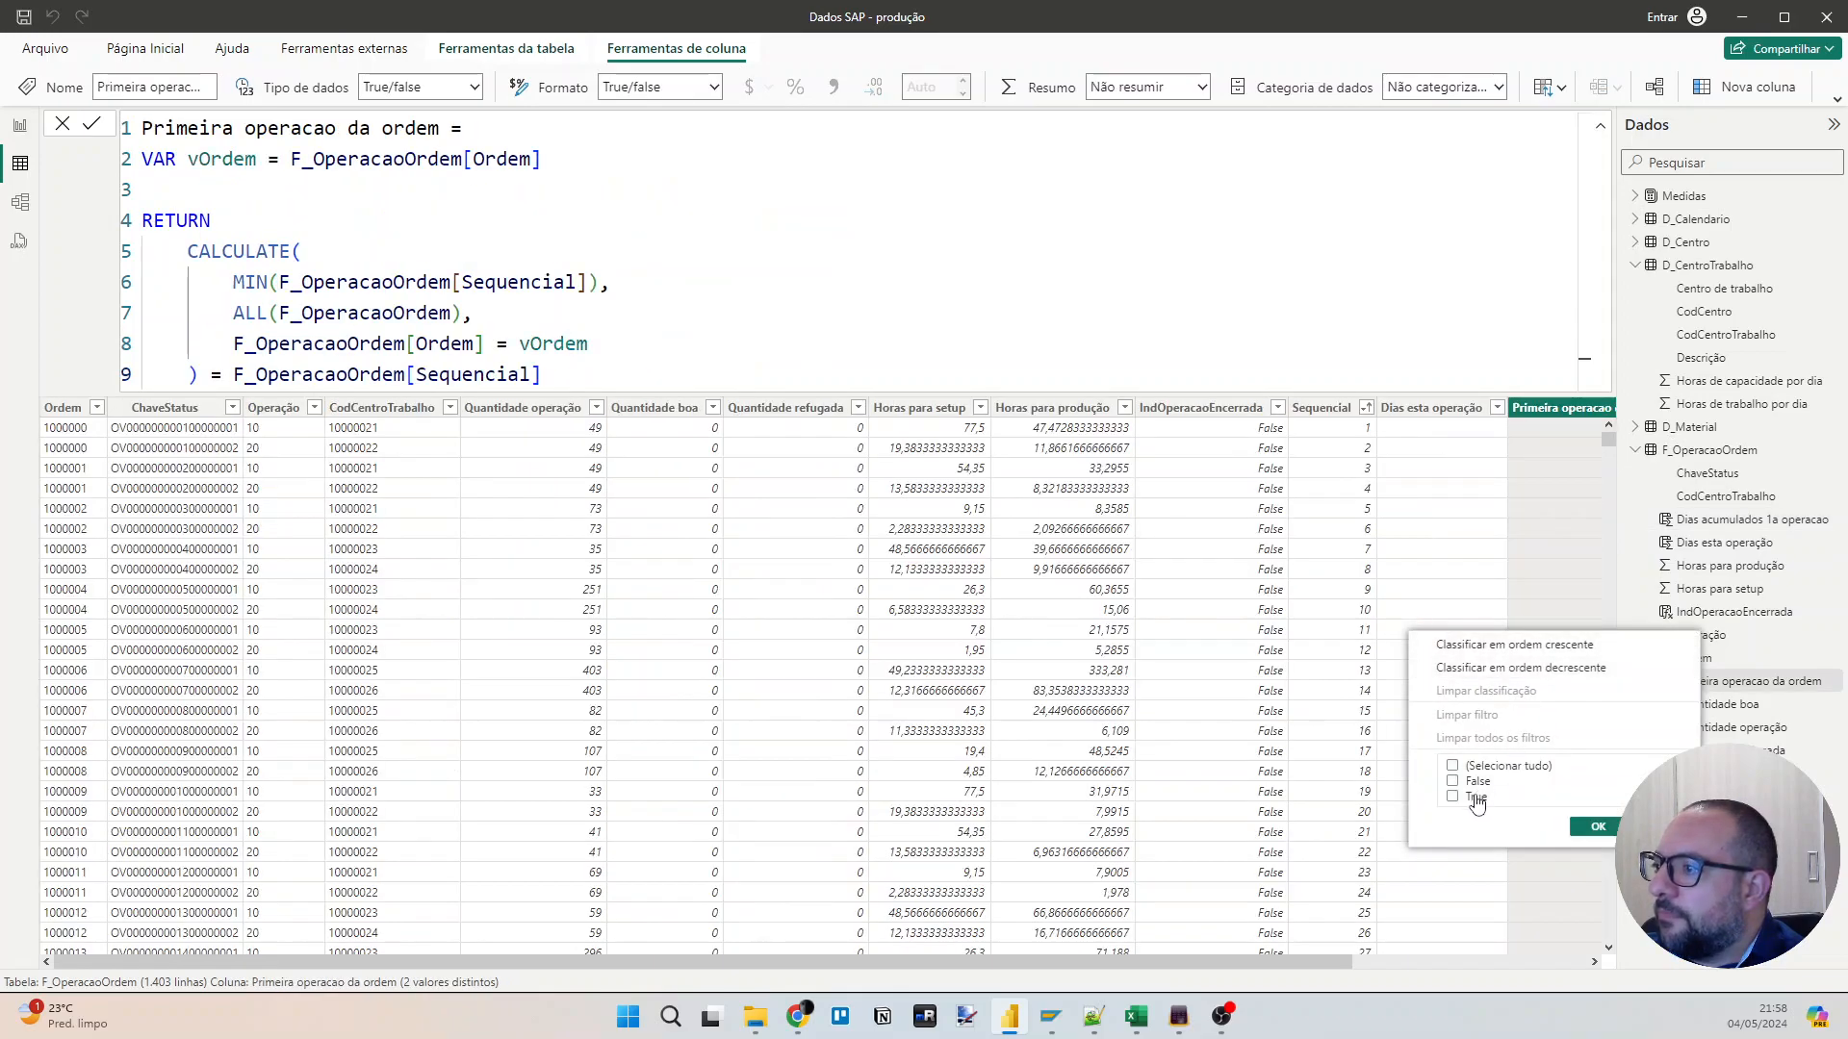
pyautogui.click(1586, 826)
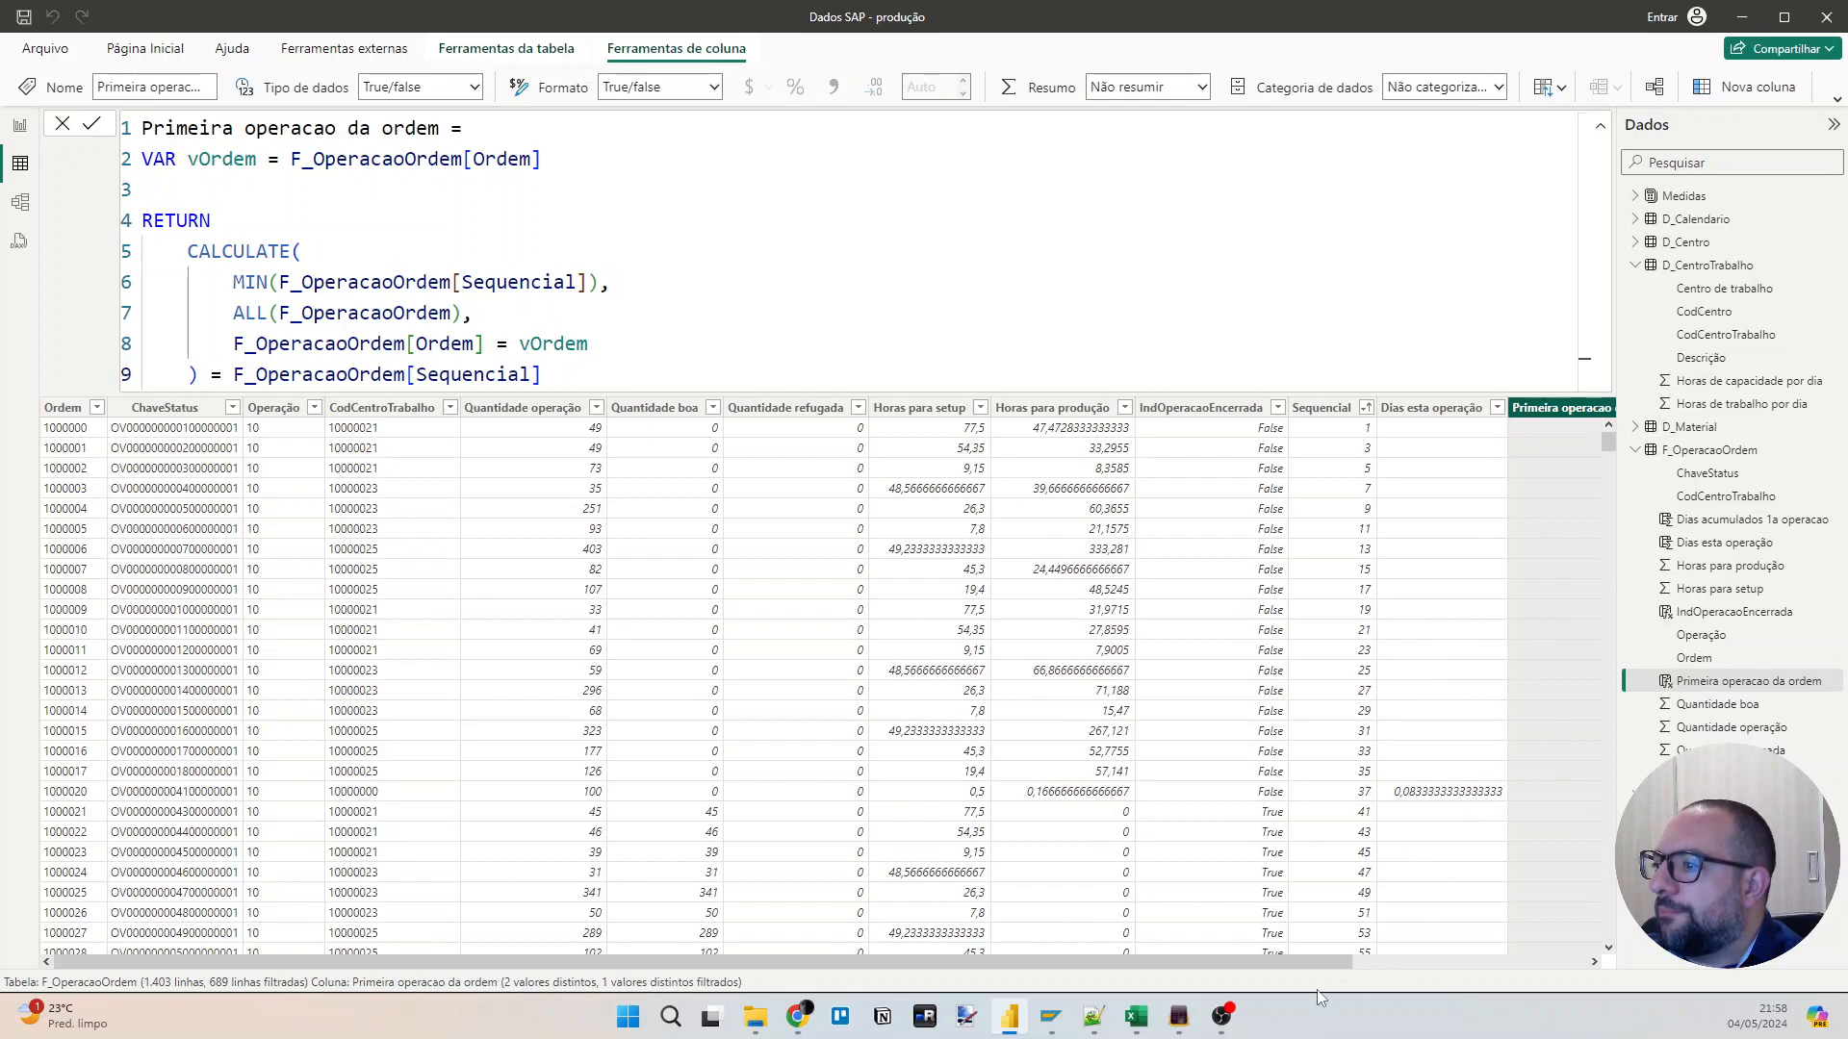
# Switch the "Primeira operacao da ordem" filter to show only False rows.
pyautogui.moveTo(1315, 972); pyautogui.dragTo(1551, 972)
pyautogui.click(1400, 407)
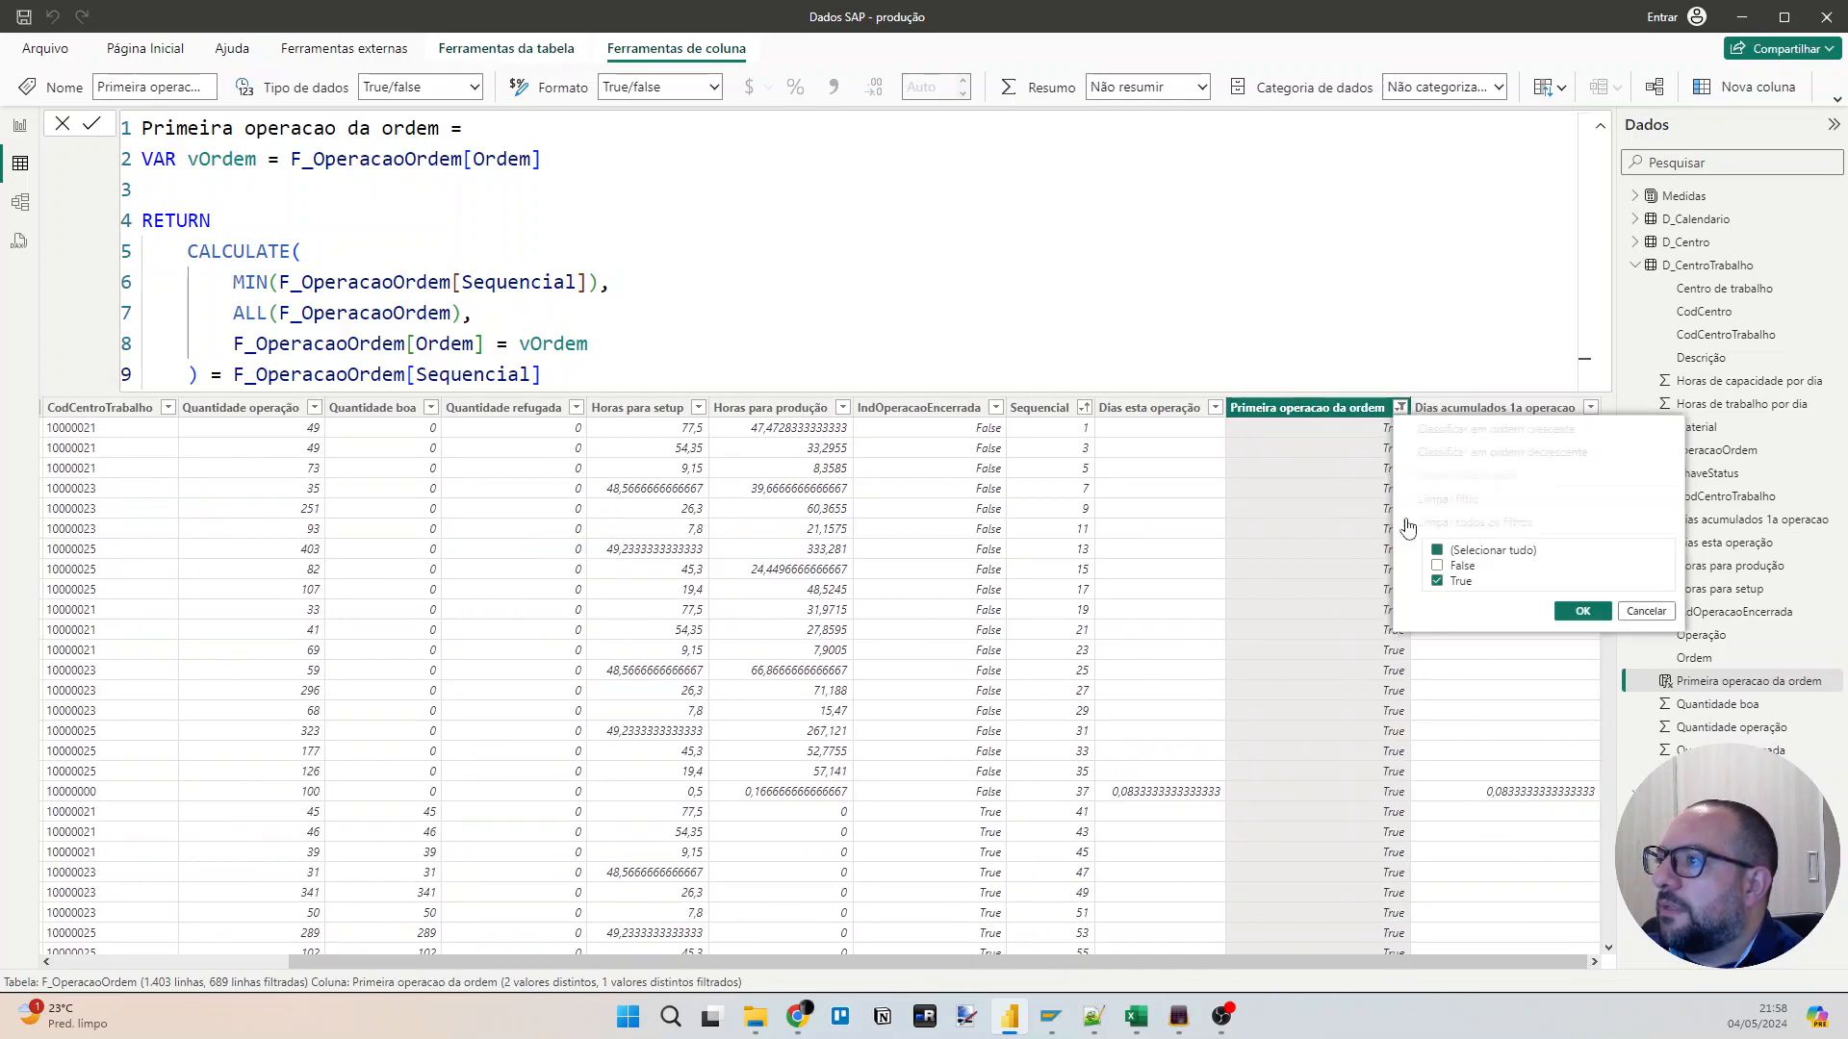
pyautogui.click(1463, 566)
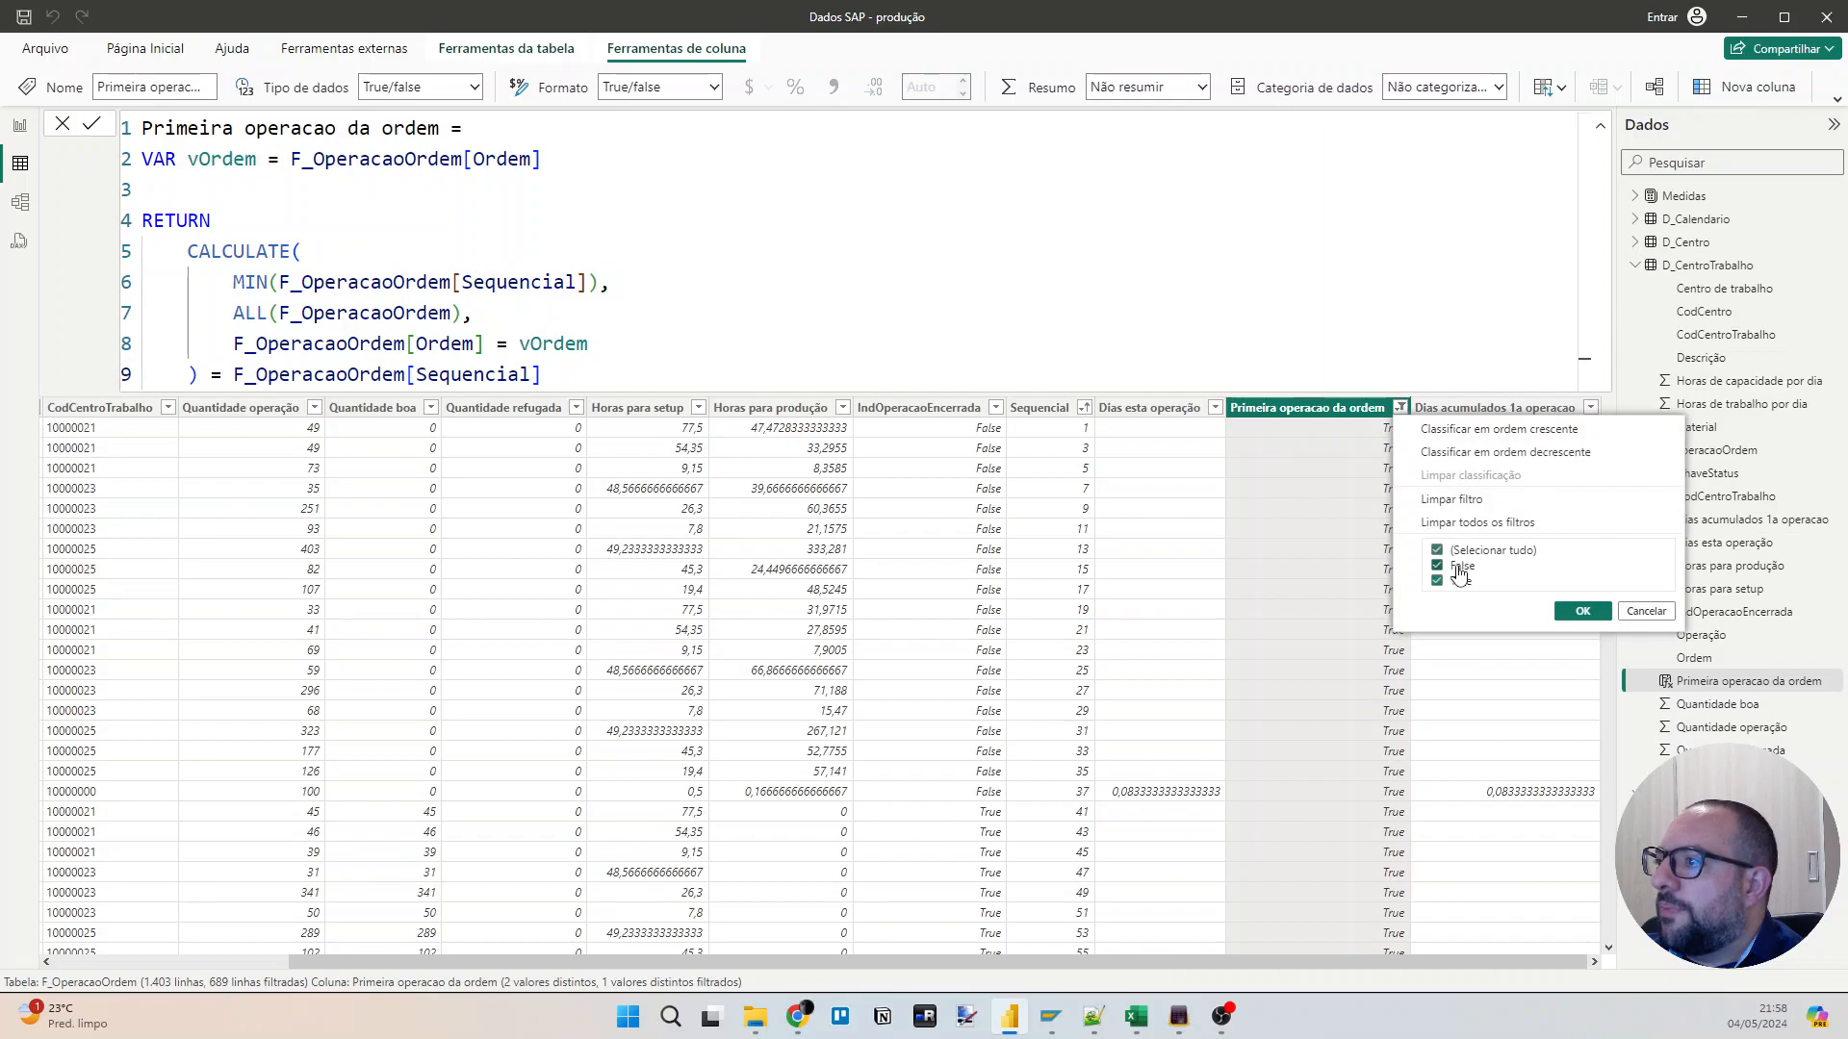
pyautogui.click(1463, 581)
pyautogui.click(1582, 611)
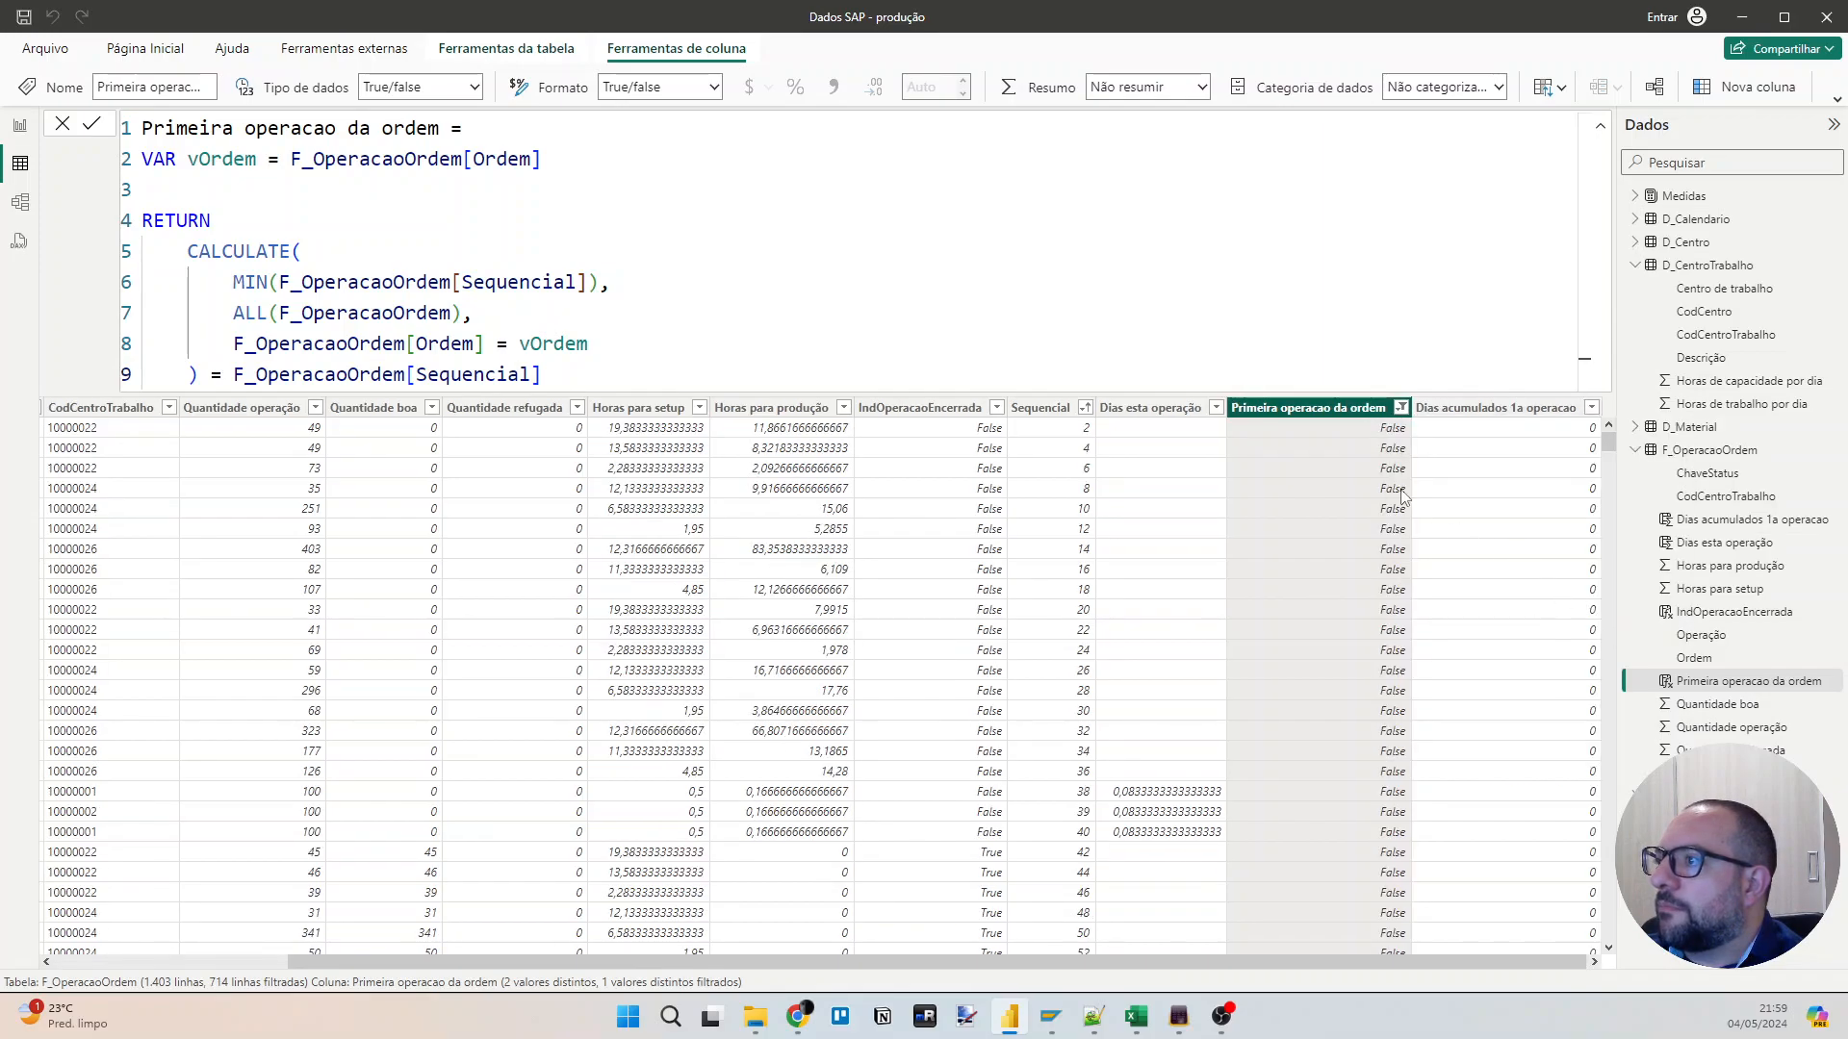
# Filter the "Dias esta operação" column to exclude blank and 0 values, and check the Ordem values of the filtered rows.
pyautogui.click(1216, 407)
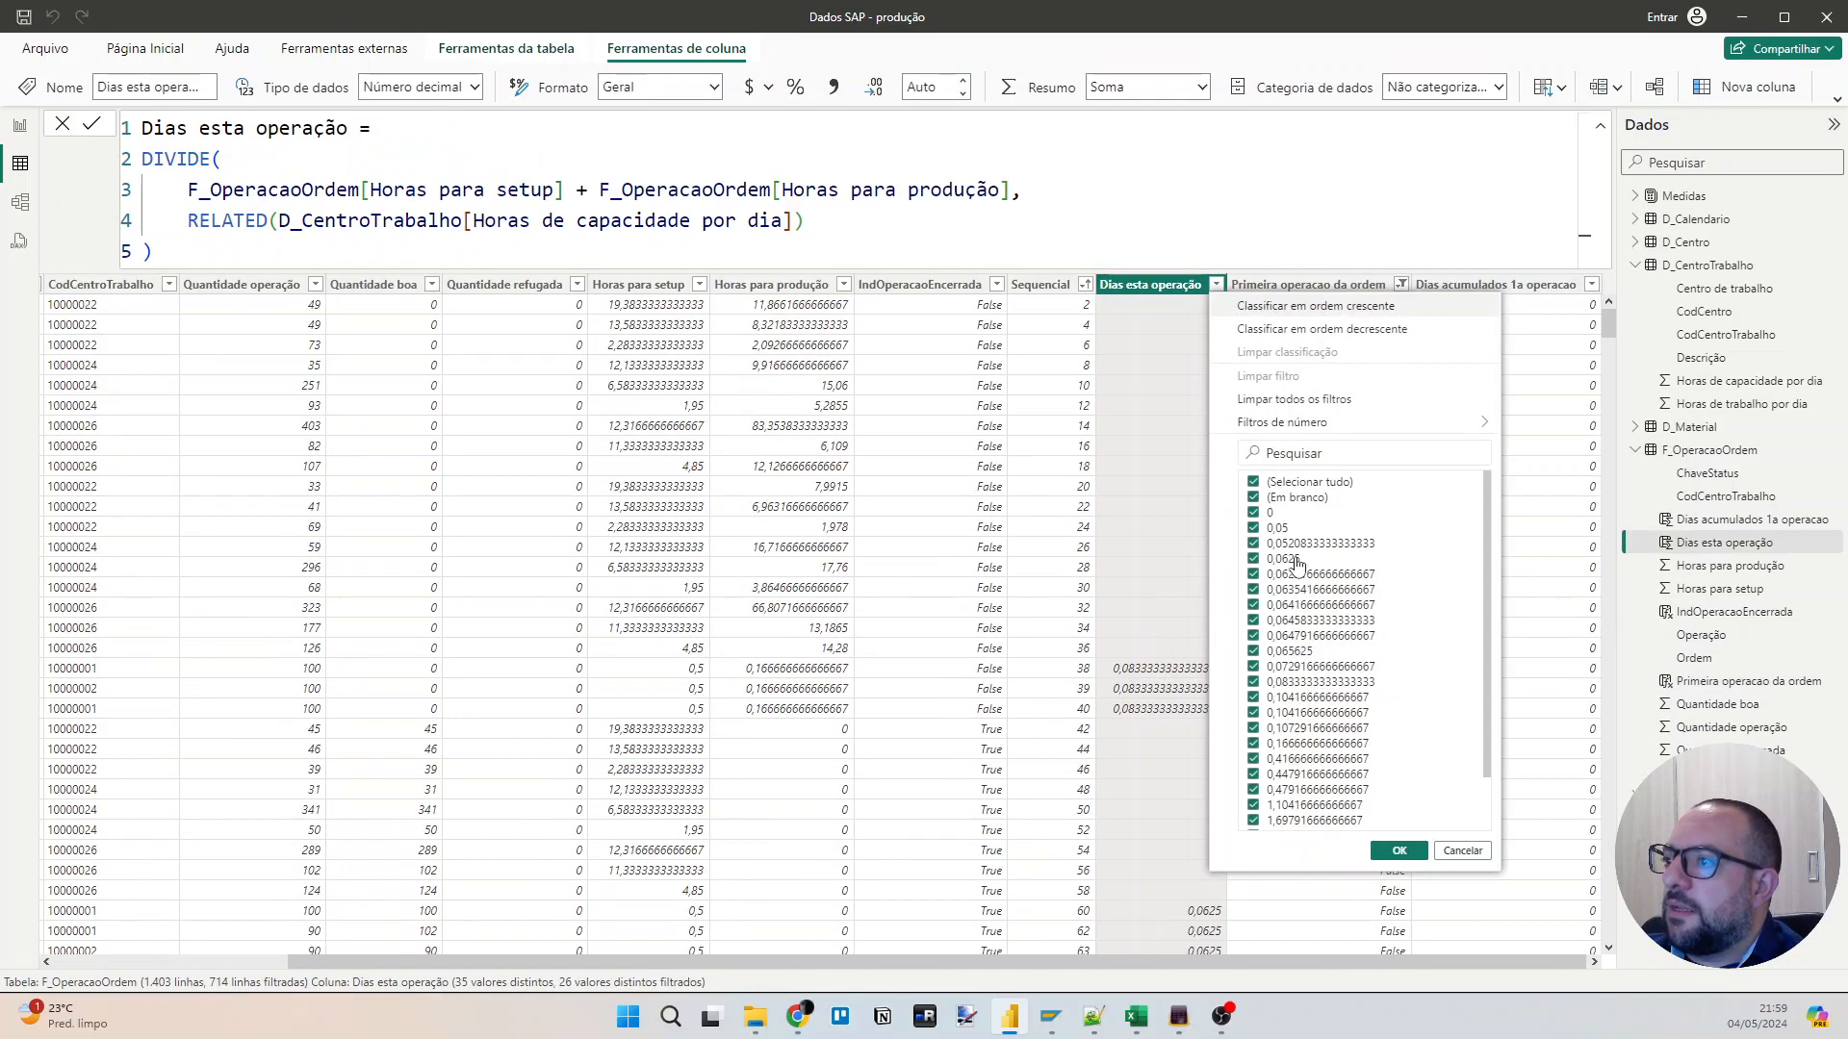
pyautogui.click(1280, 496)
pyautogui.click(1268, 513)
pyautogui.click(1398, 851)
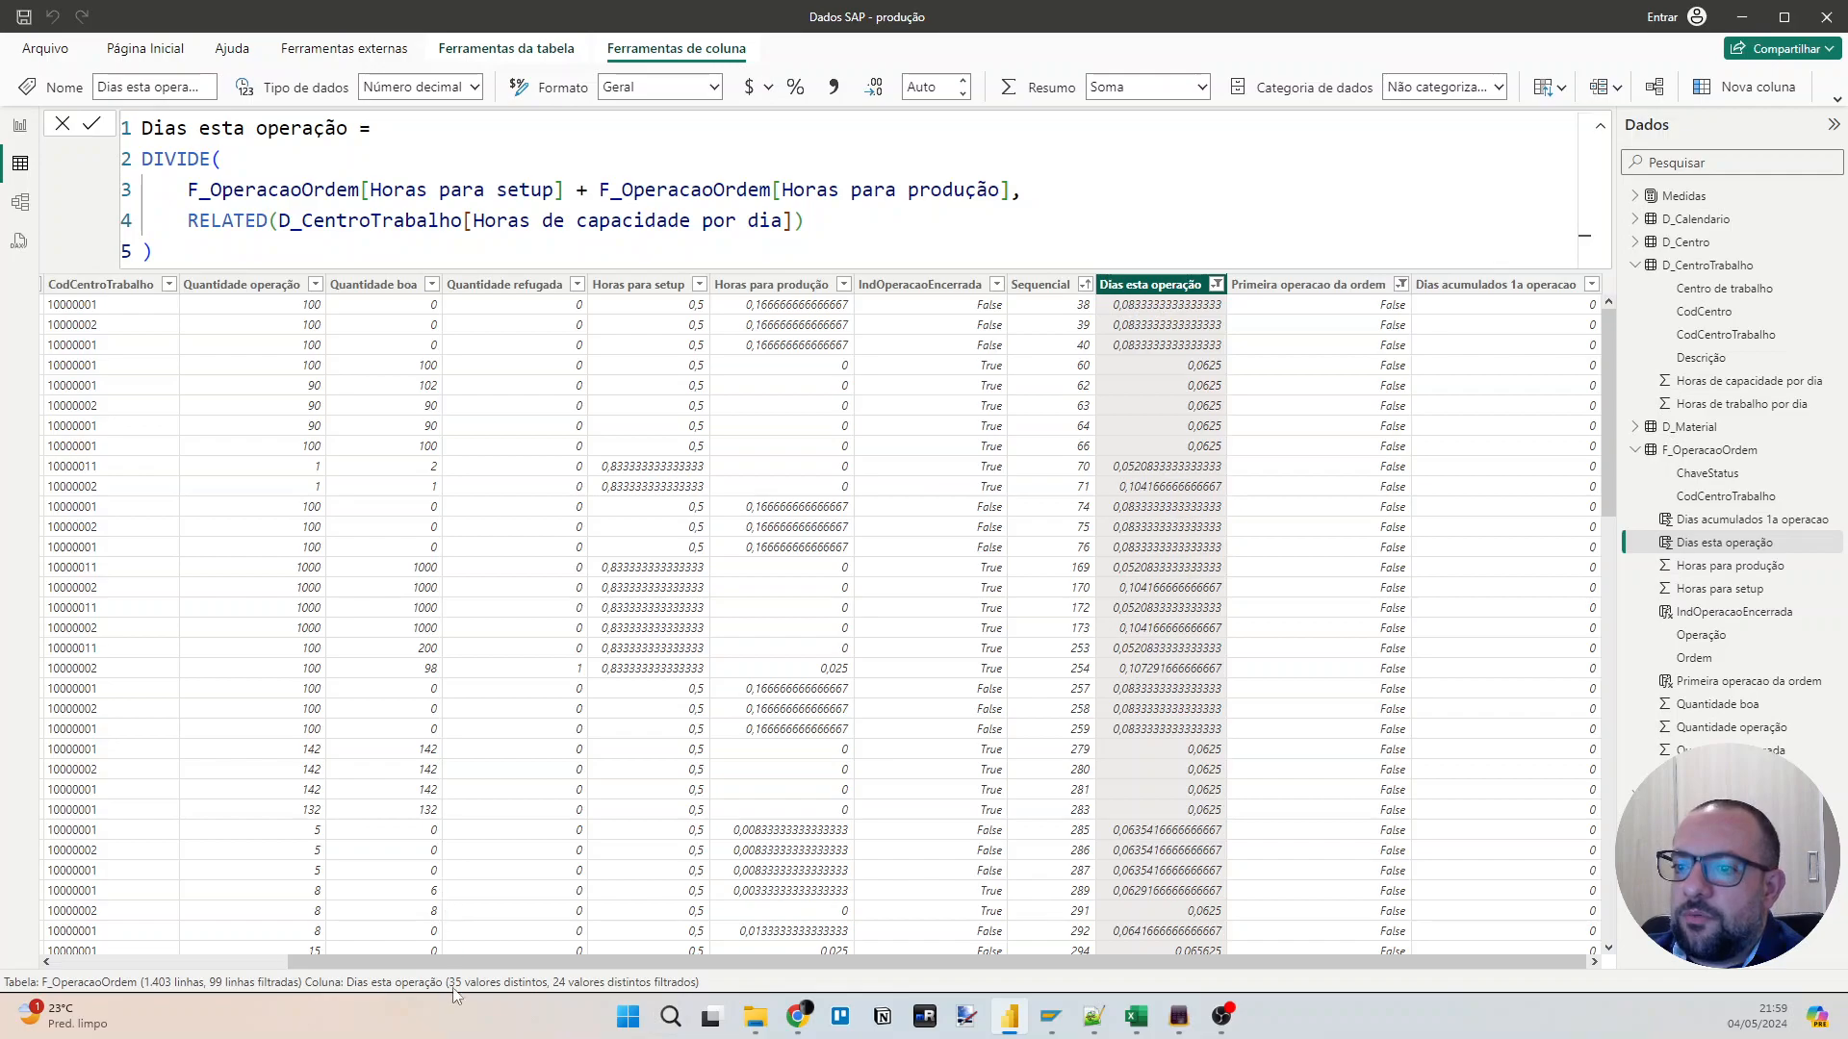
pyautogui.moveTo(458, 970); pyautogui.dragTo(214, 968)
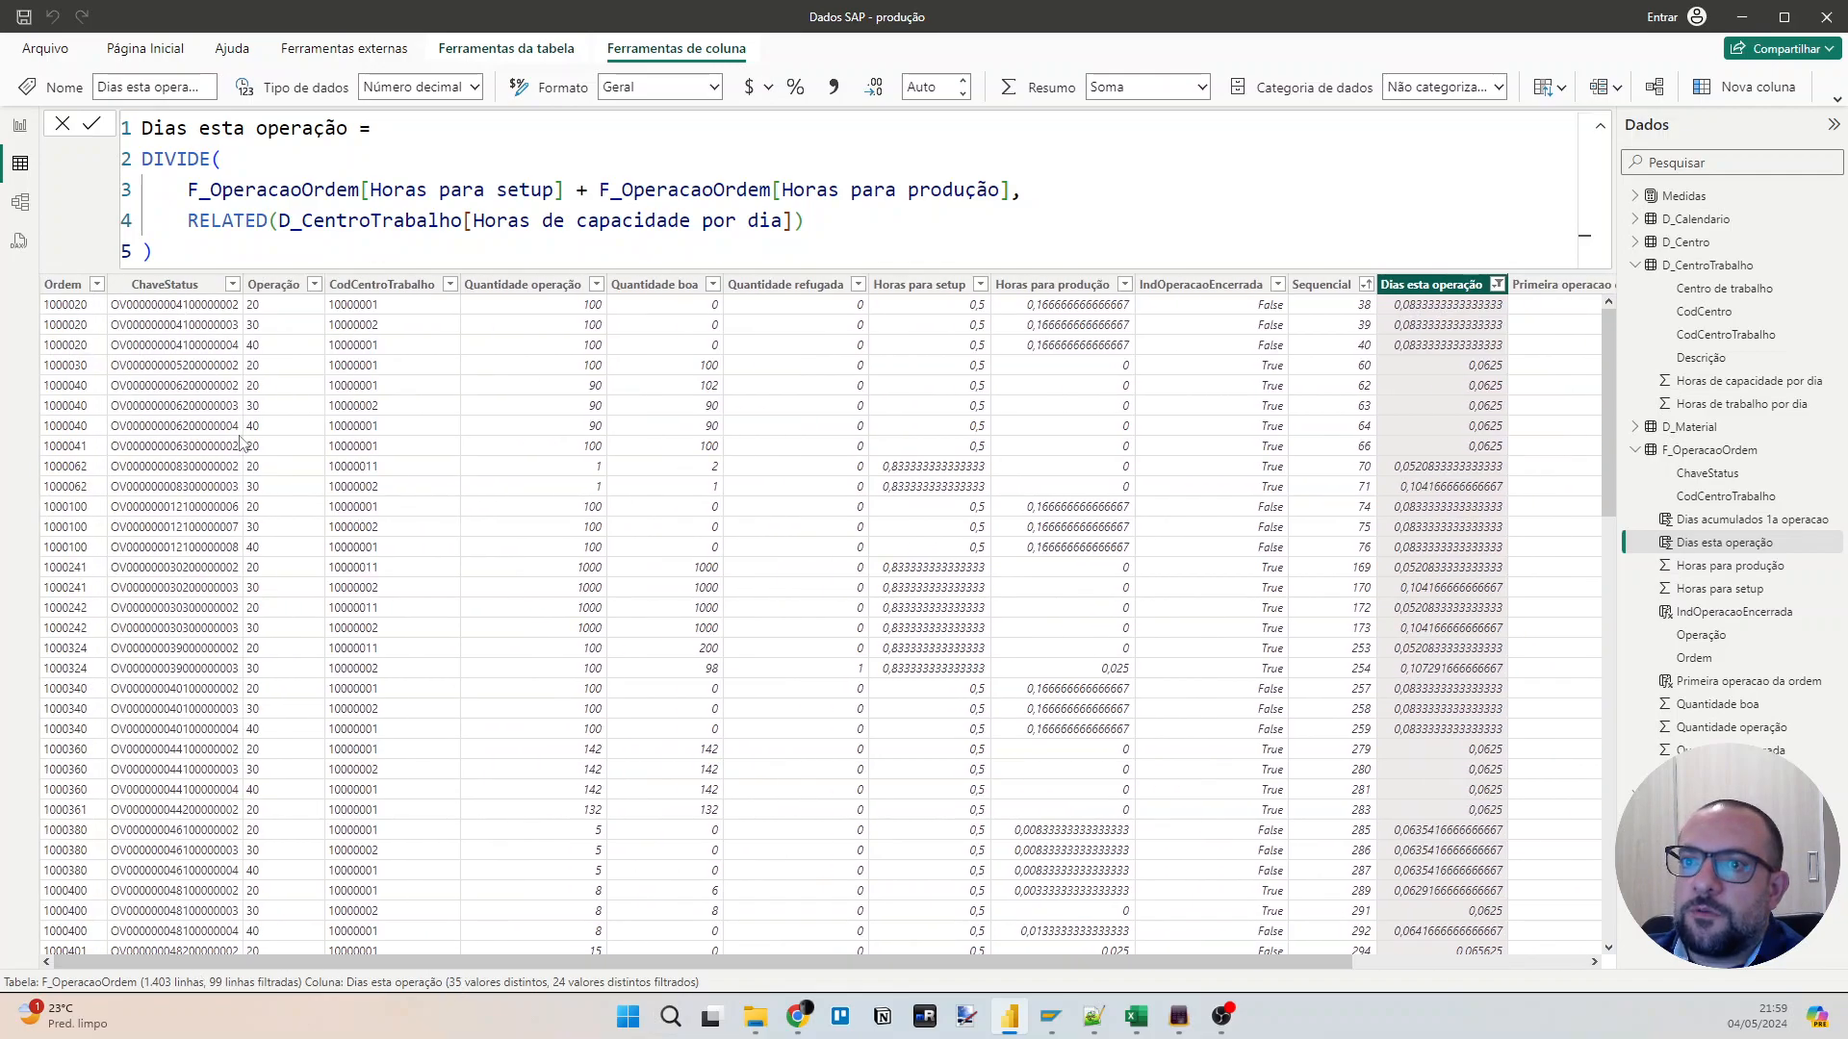
pyautogui.click(80, 317)
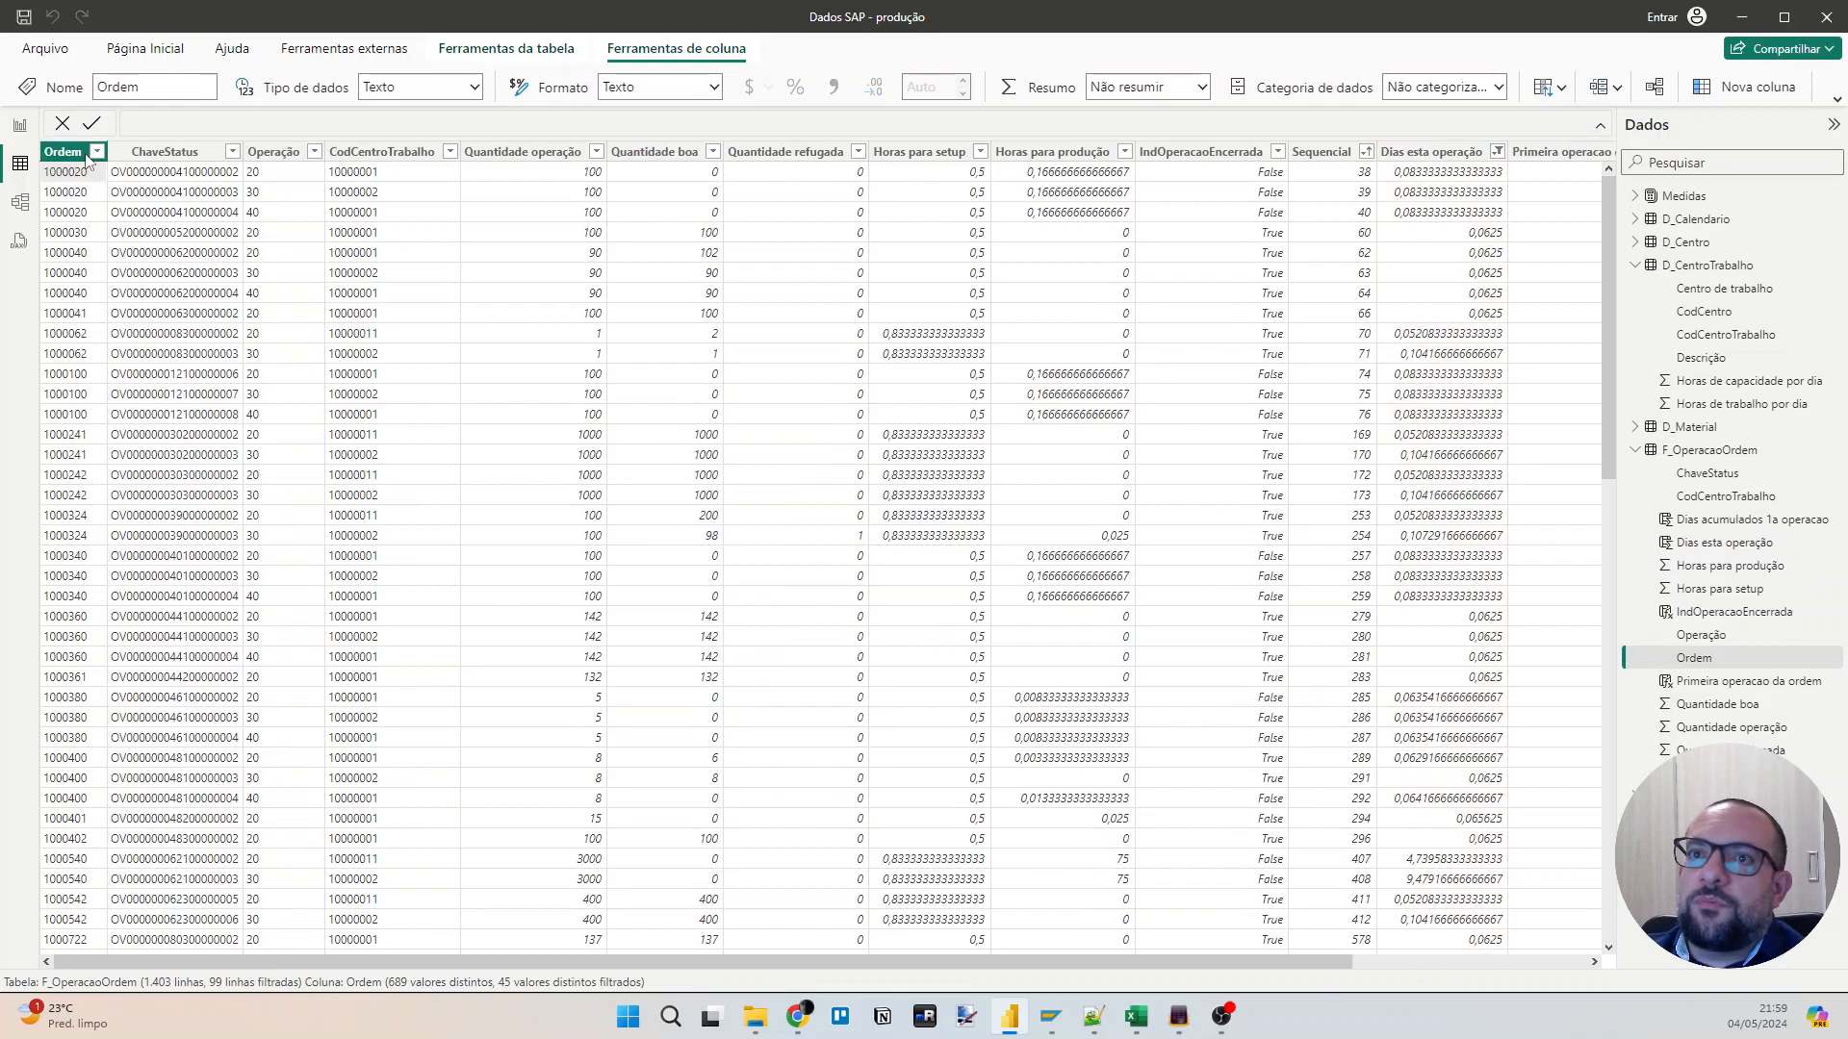
# Clear all table filters and filter the Ordem column to the single order whose operations start at Sequencial 37.
pyautogui.rightClick(127, 154)
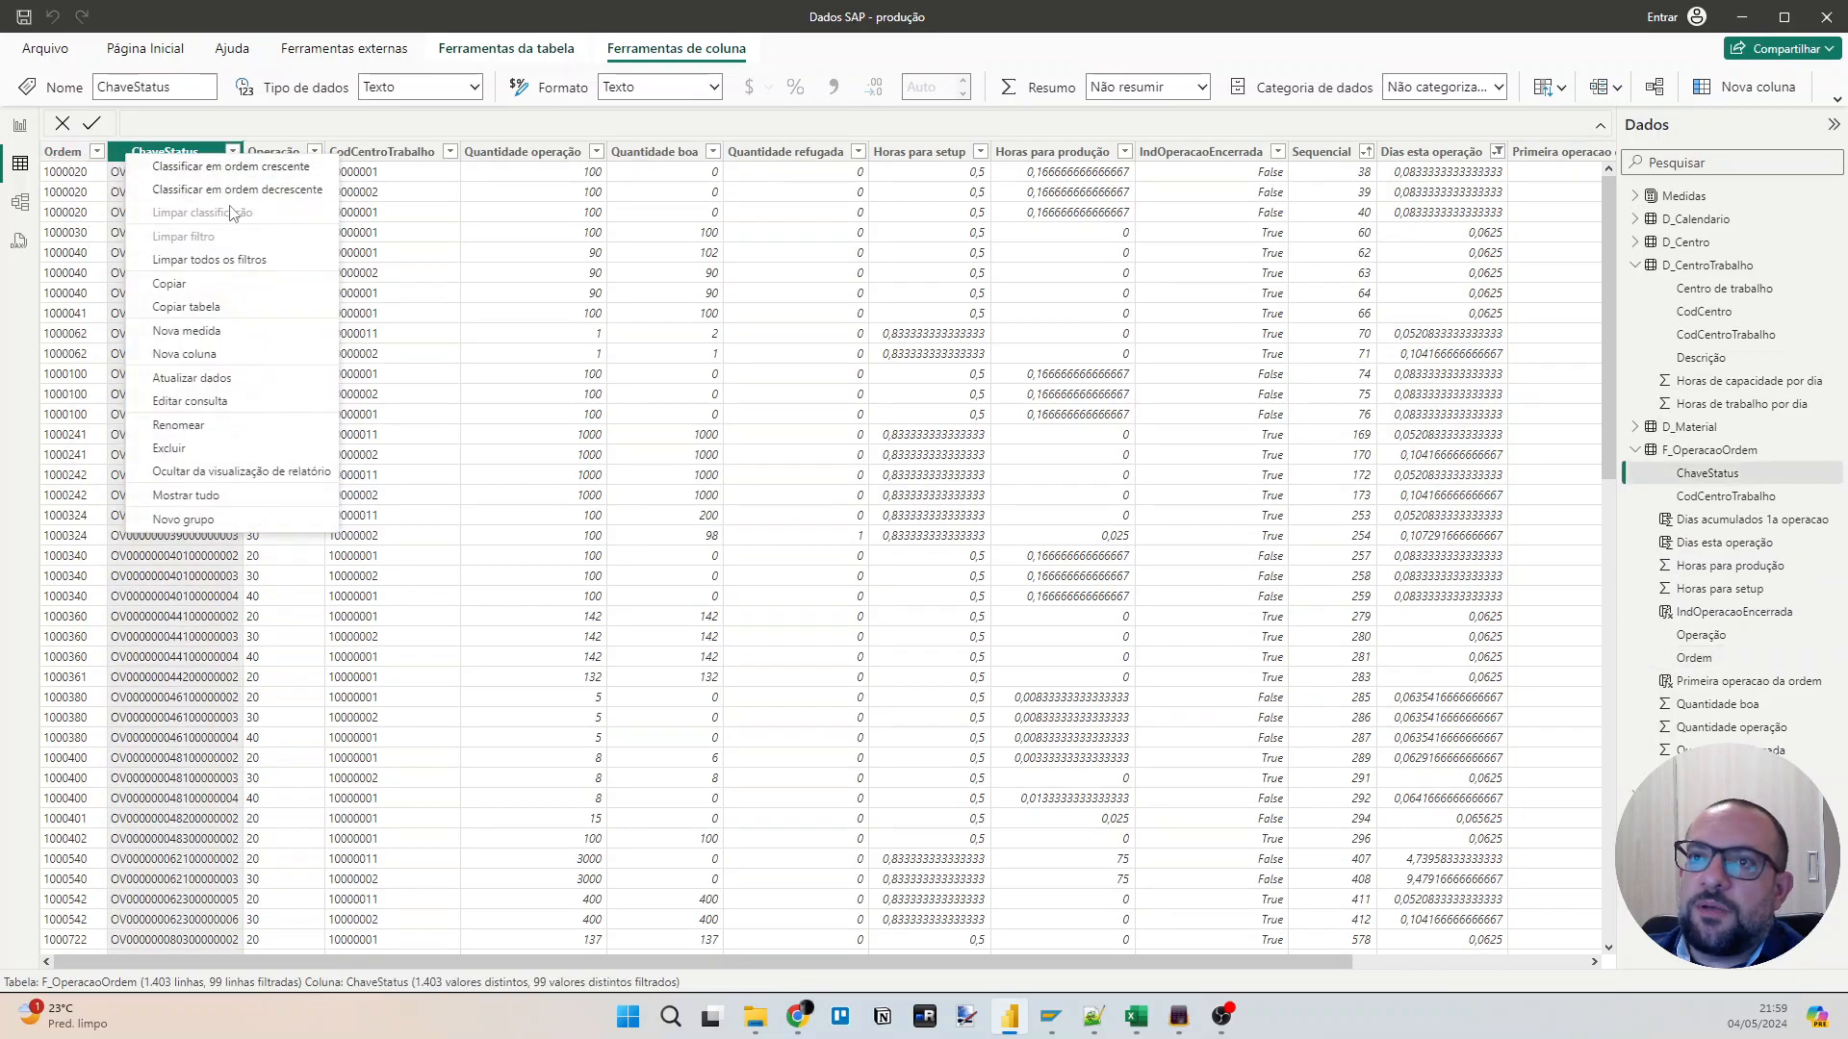
pyautogui.click(247, 261)
pyautogui.click(97, 152)
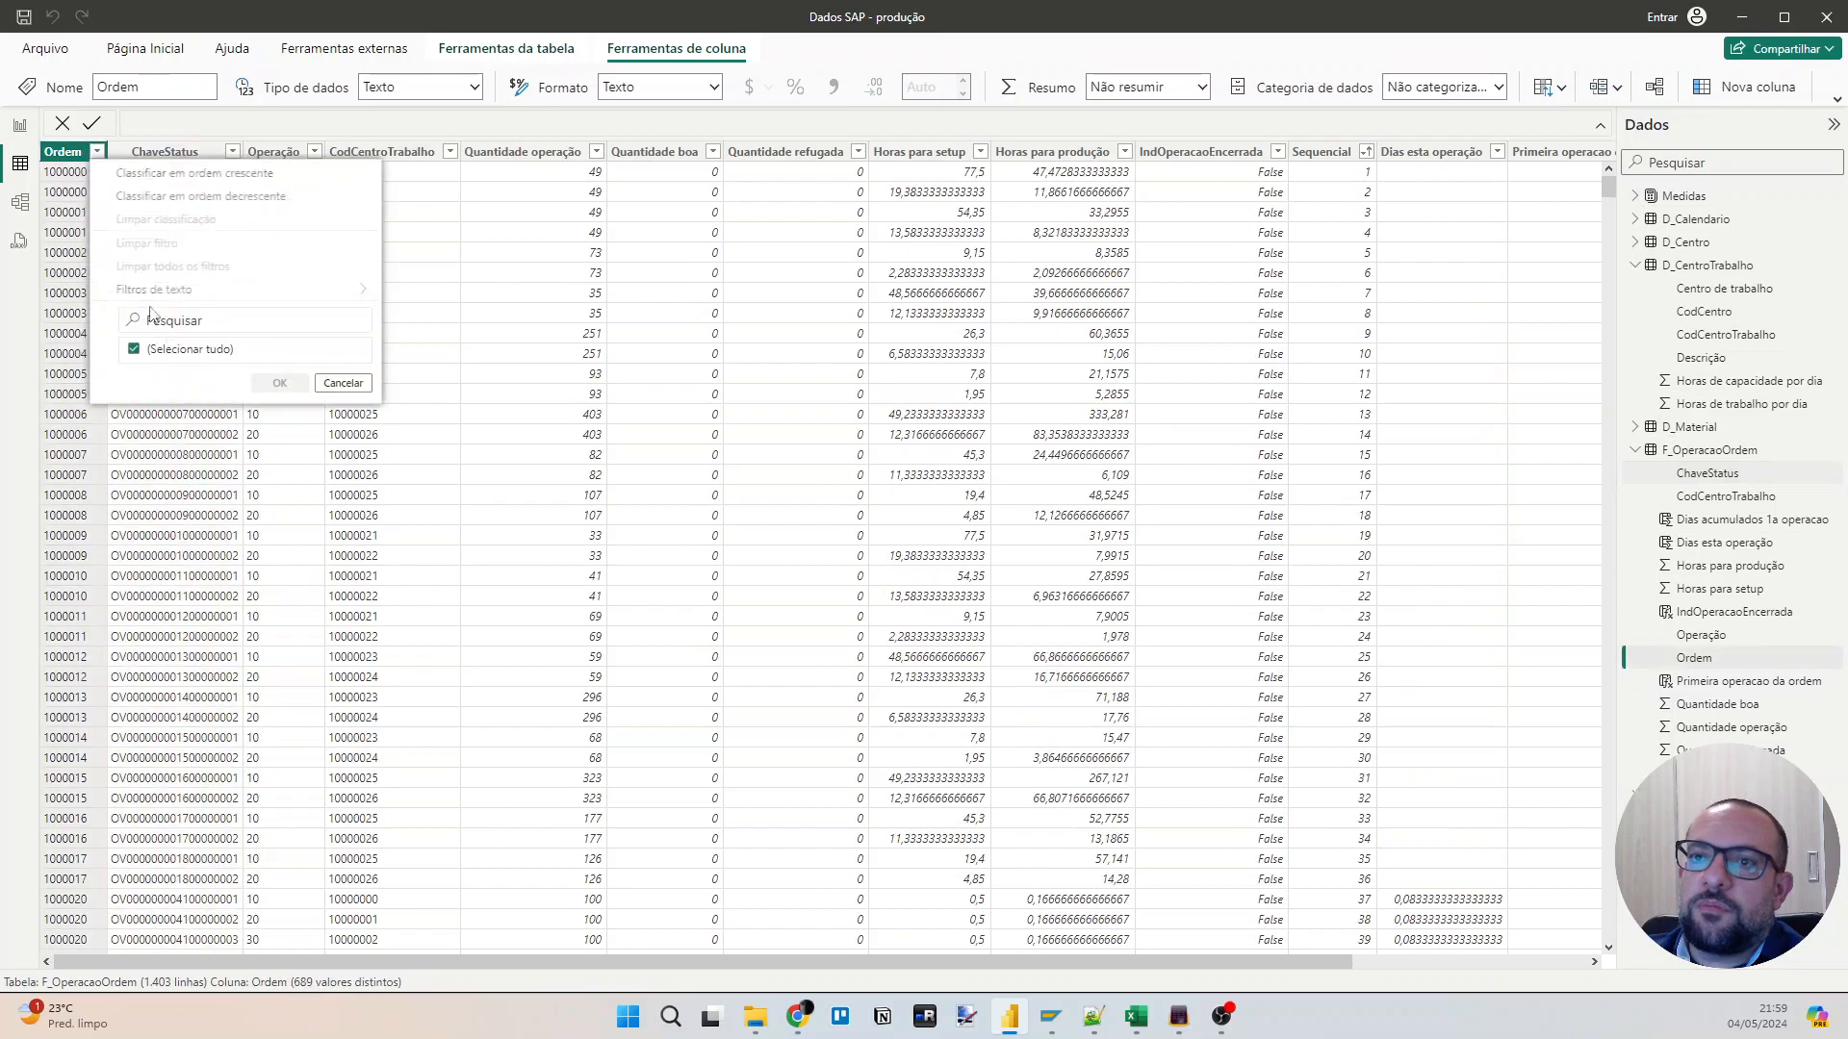
pyautogui.click(207, 350)
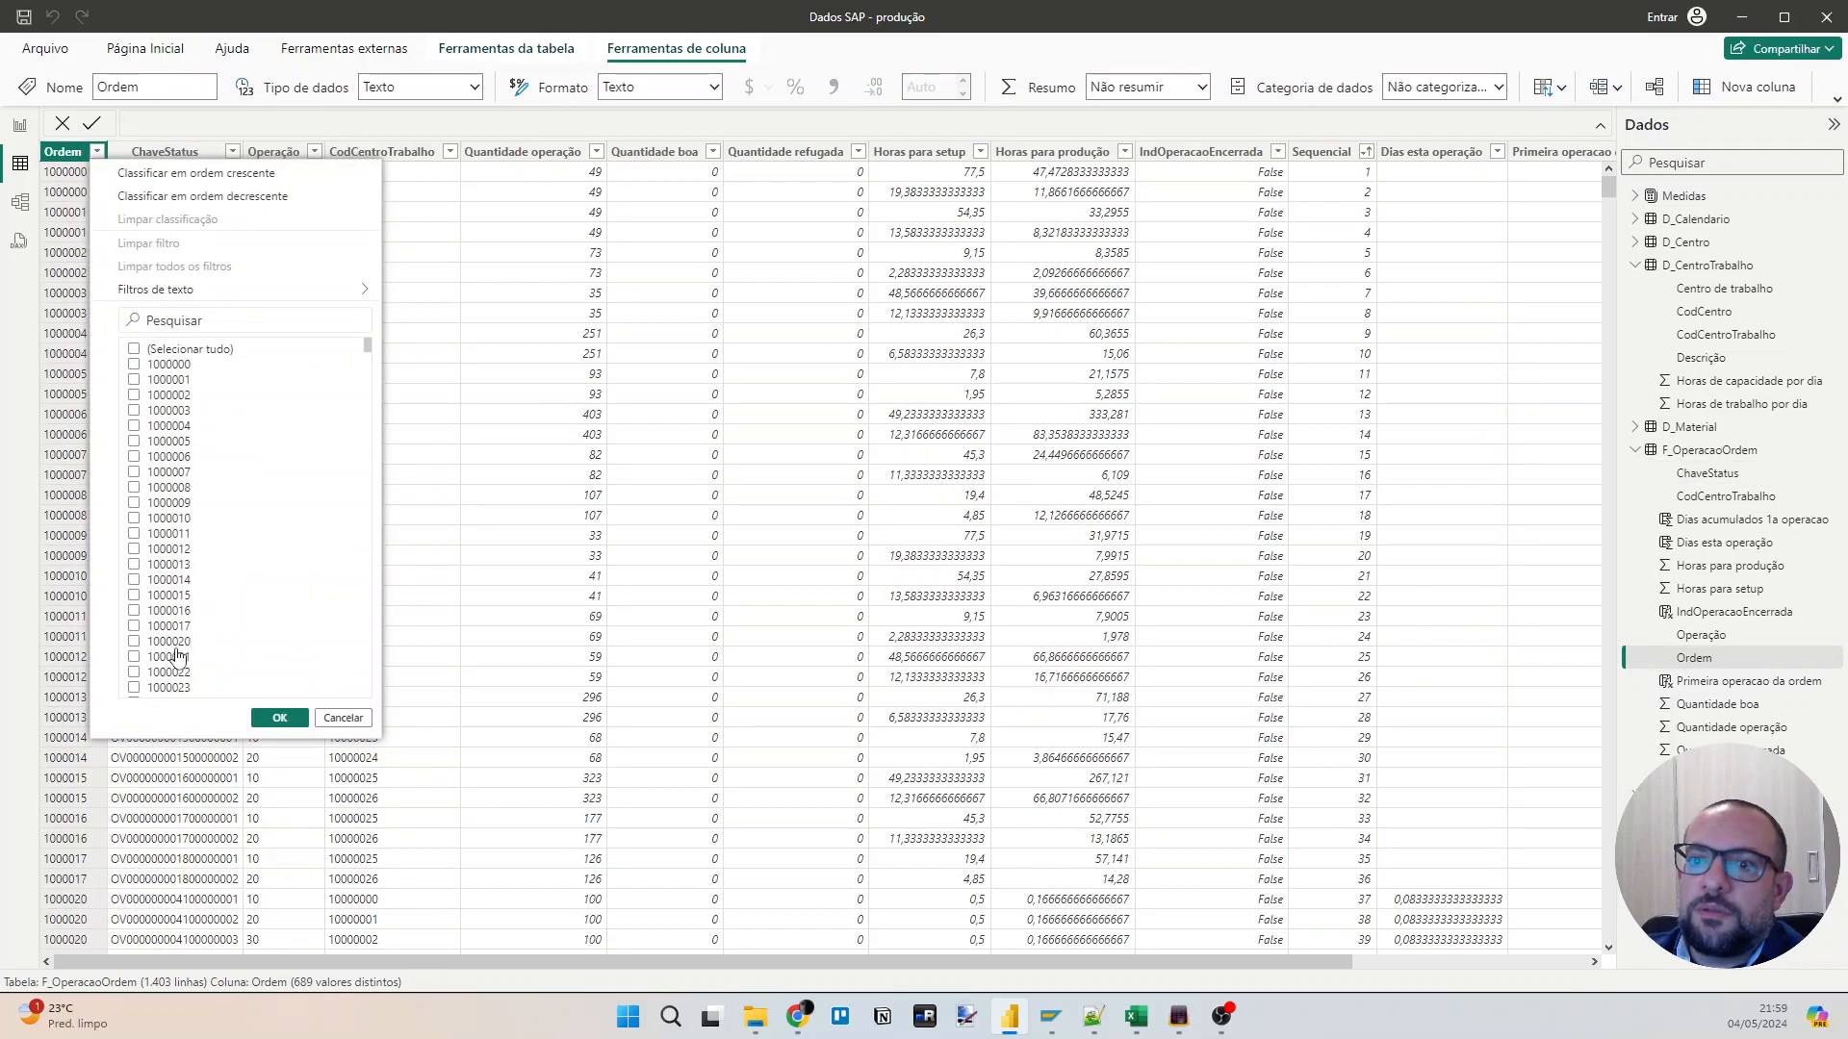
pyautogui.click(177, 643)
pyautogui.click(279, 718)
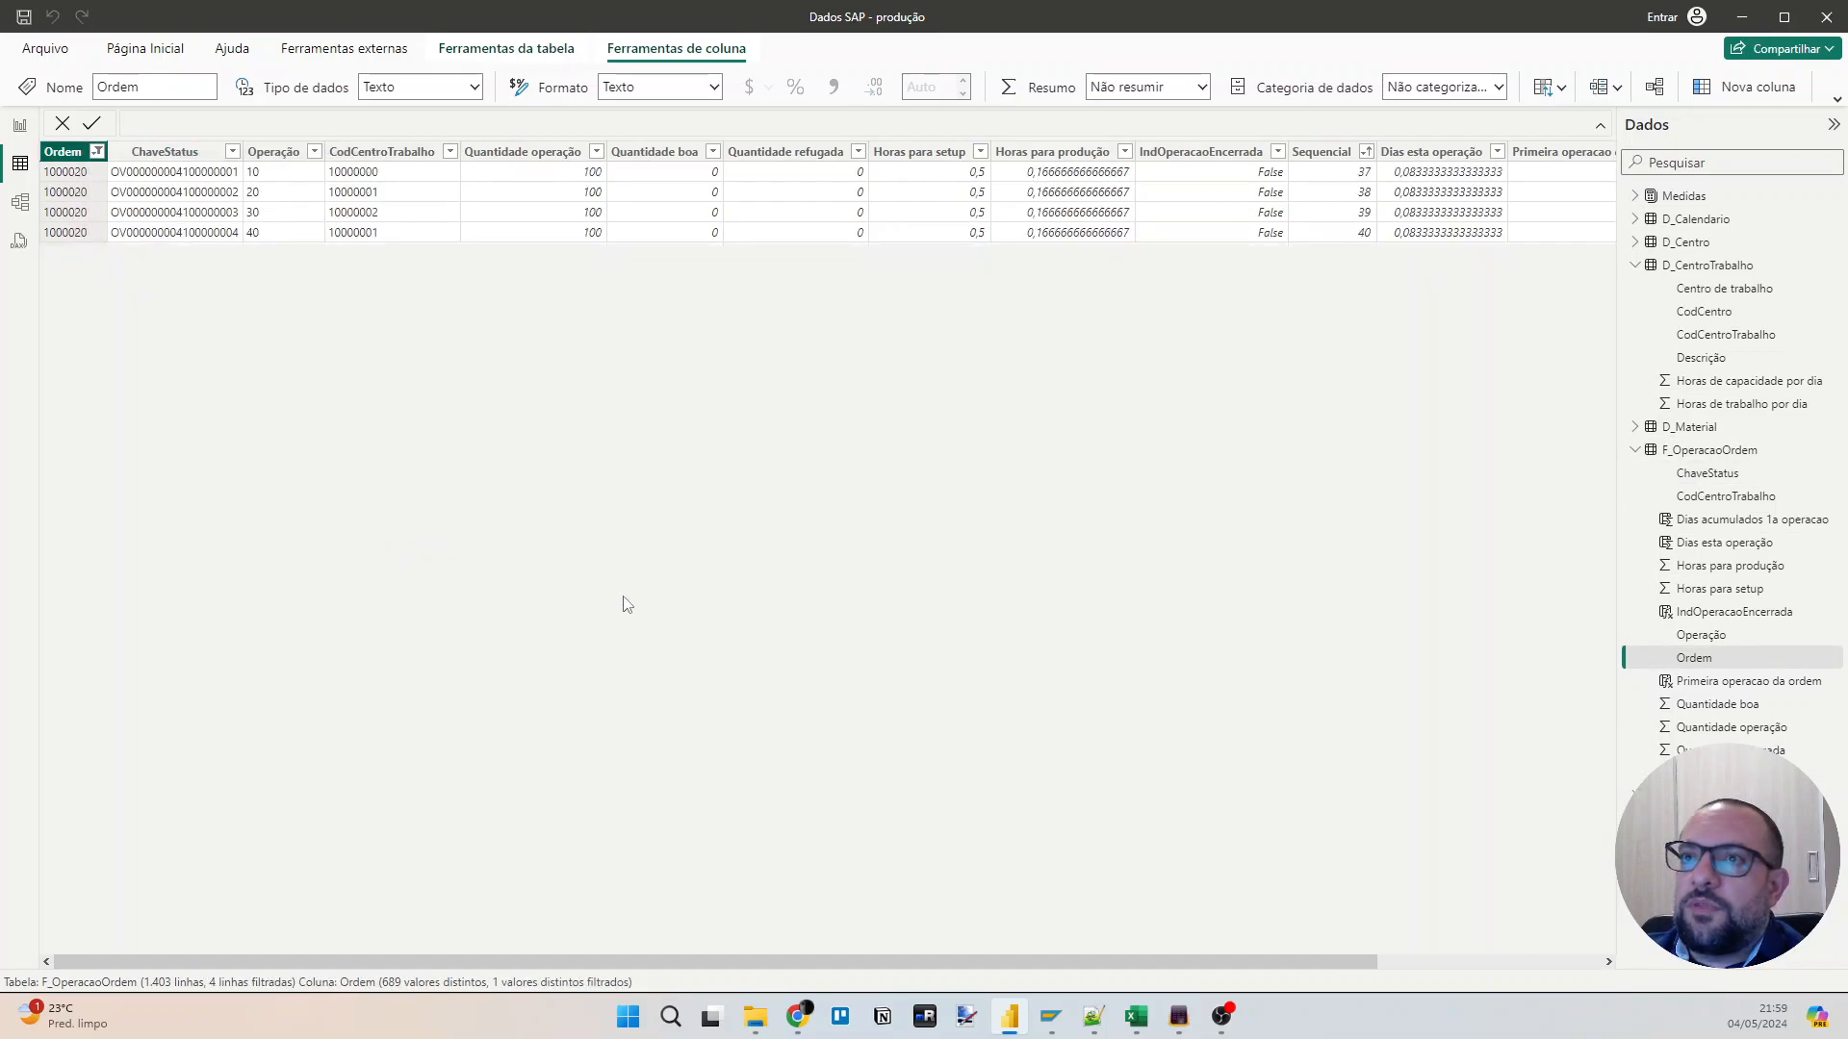
# Copy the whole "Dias acumulados 1a operacao" formula into a new calculated column of F_OperacaoOrdem.
pyautogui.moveTo(952, 959); pyautogui.dragTo(1178, 958)
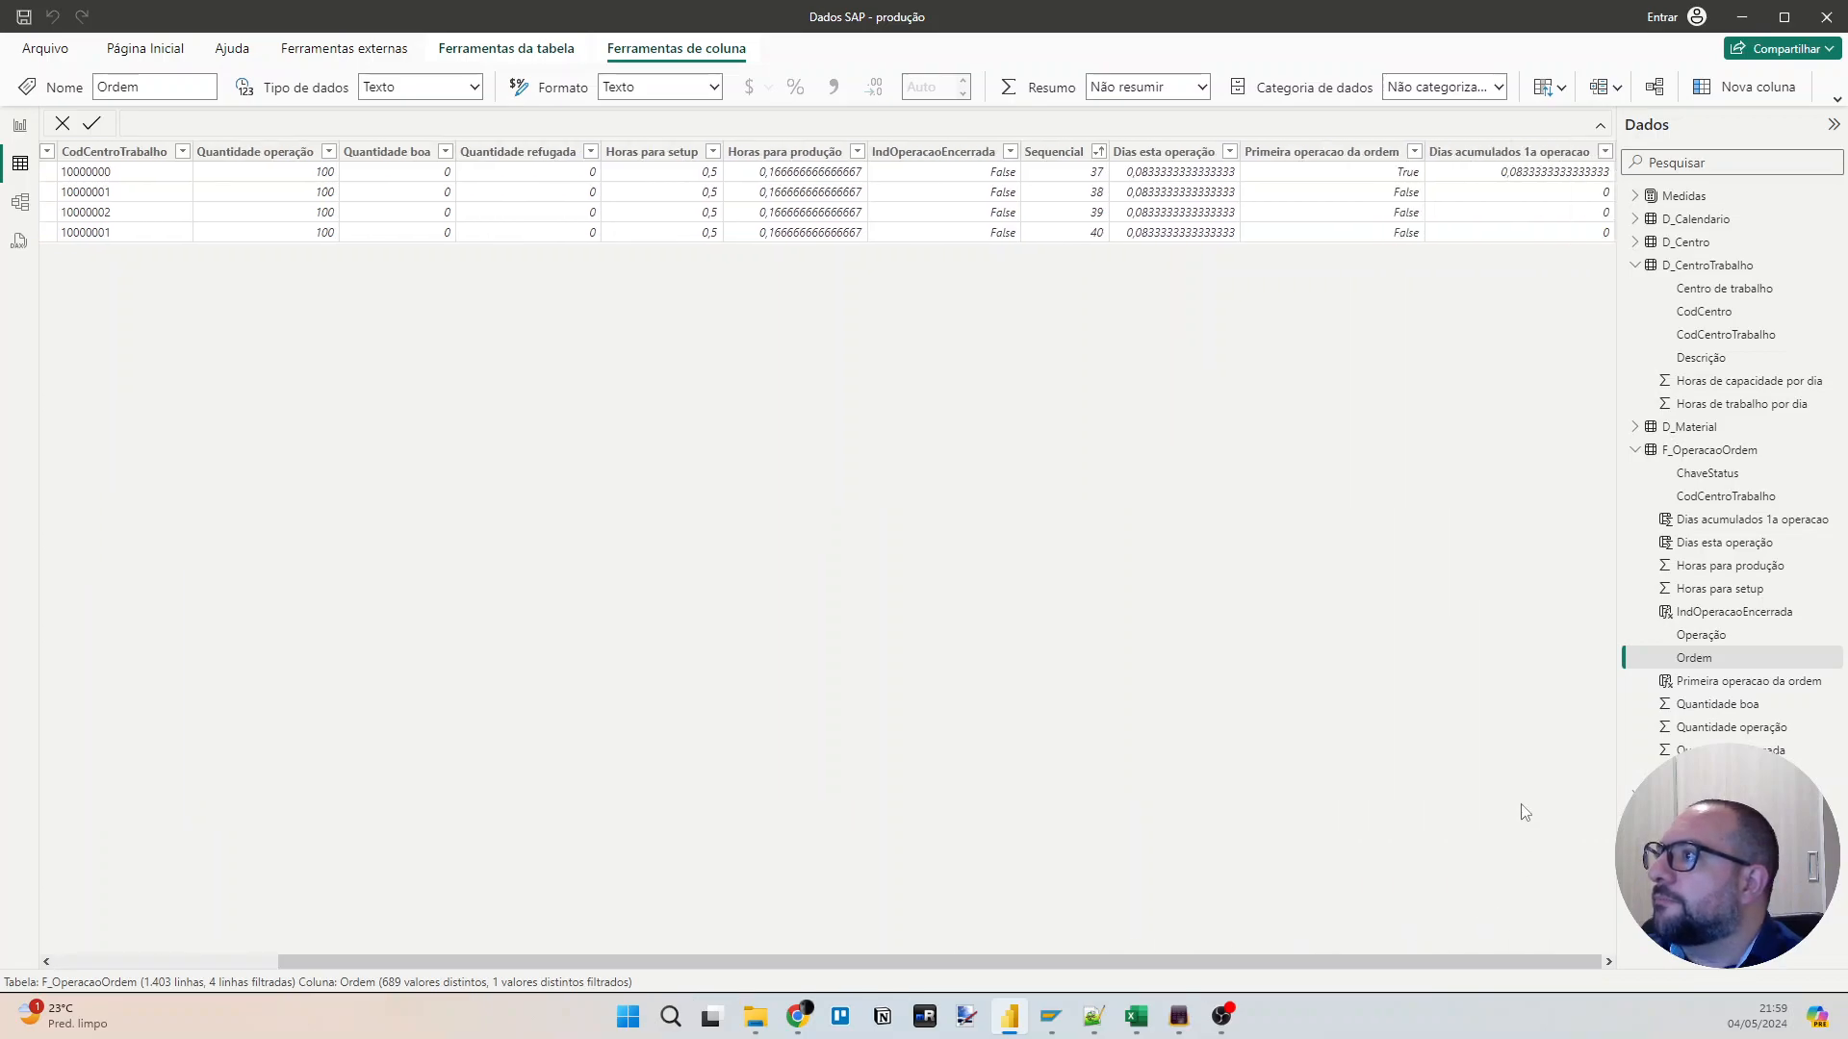
pyautogui.click(1506, 169)
pyautogui.click(674, 267)
pyautogui.hotkey('ctrl', 'a')
pyautogui.hotkey('ctrl', 'c')
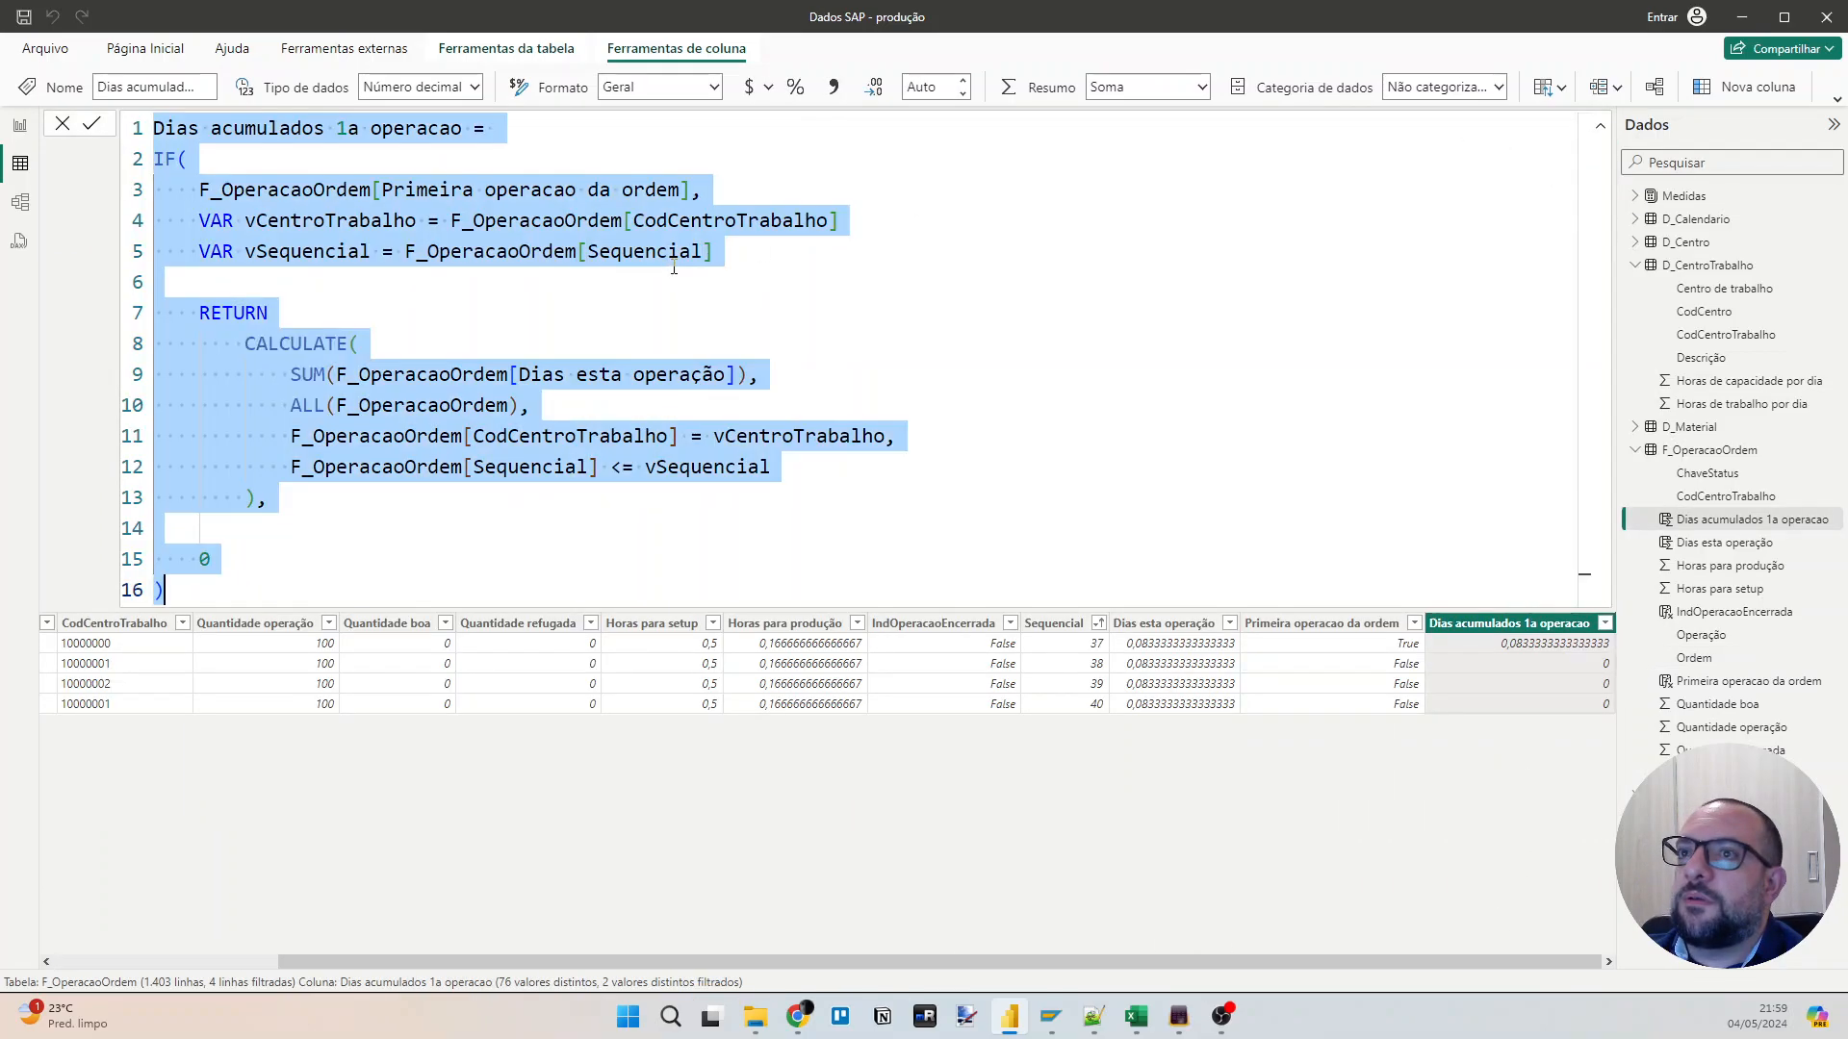
pyautogui.click(1749, 91)
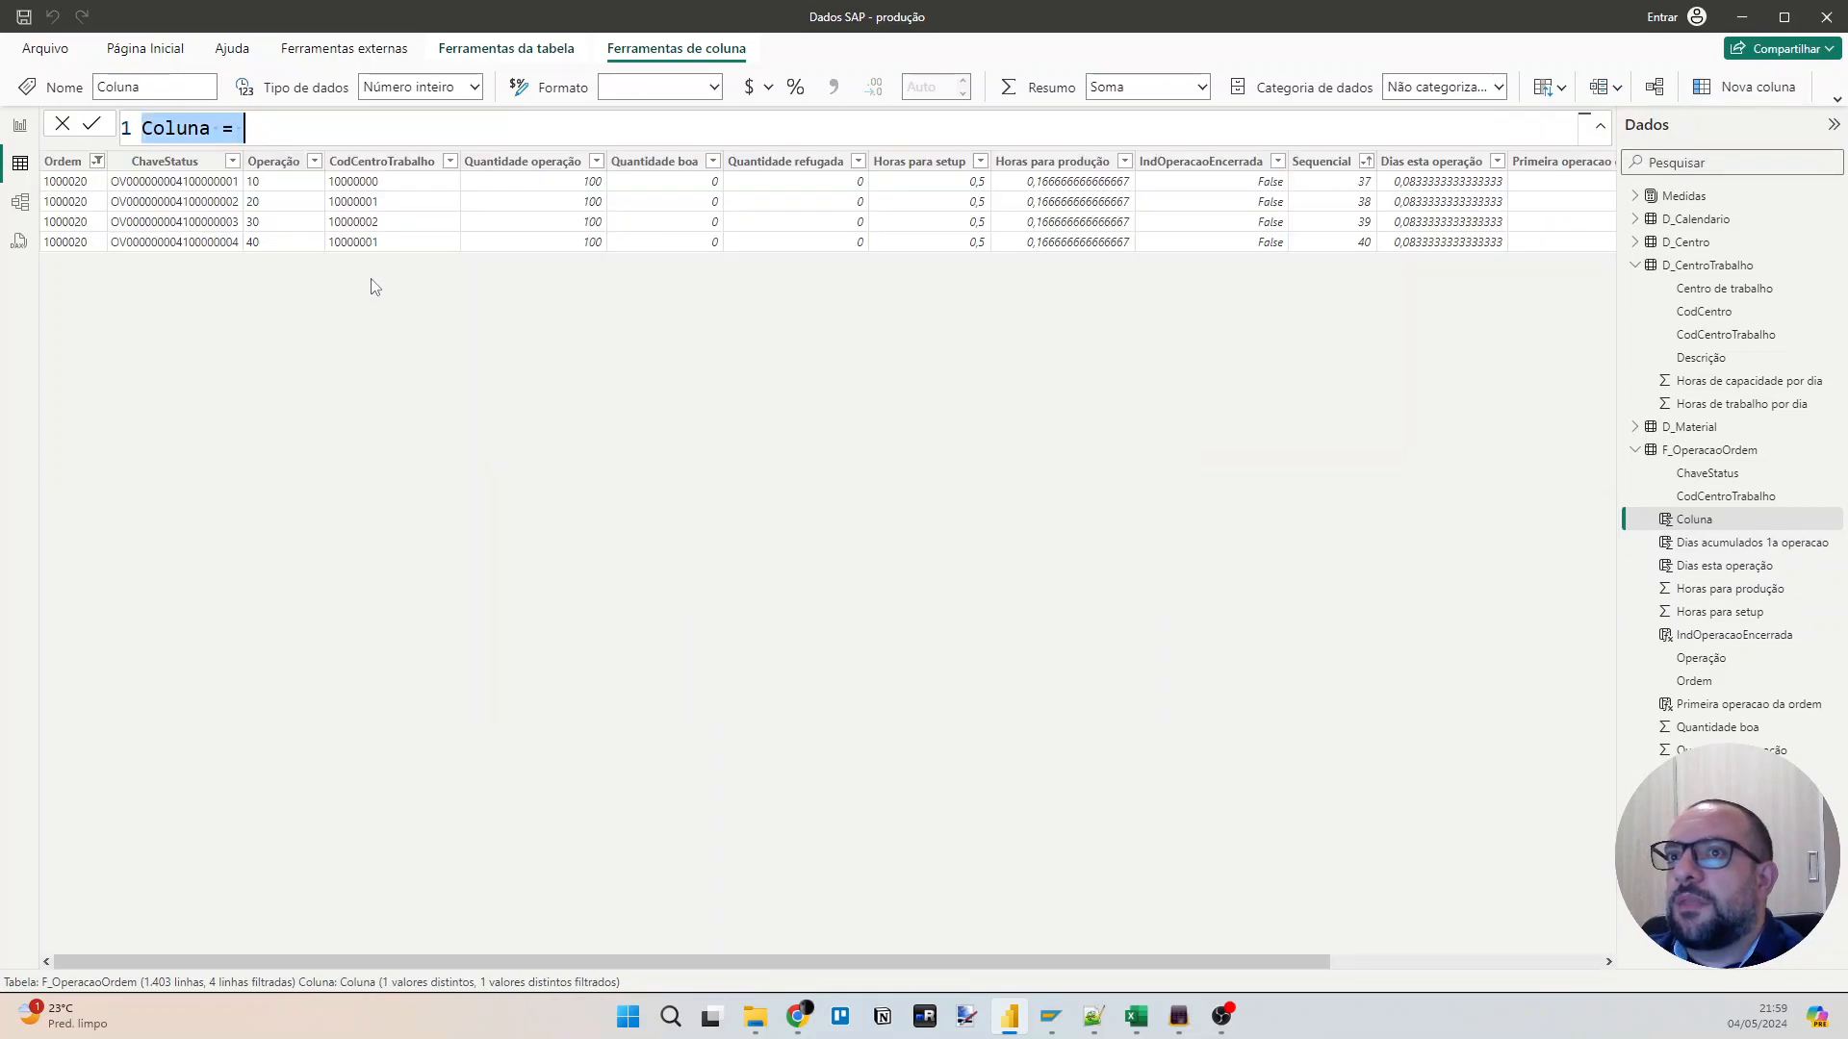
pyautogui.hotkey('ctrl', 'v')
# Rename the new column in its formula to "Dias acumulados demais operacao".
pyautogui.click(348, 128)
pyautogui.press('BackSpace')
pyautogui.write('dema')
pyautogui.press('Delete')
pyautogui.write('is')
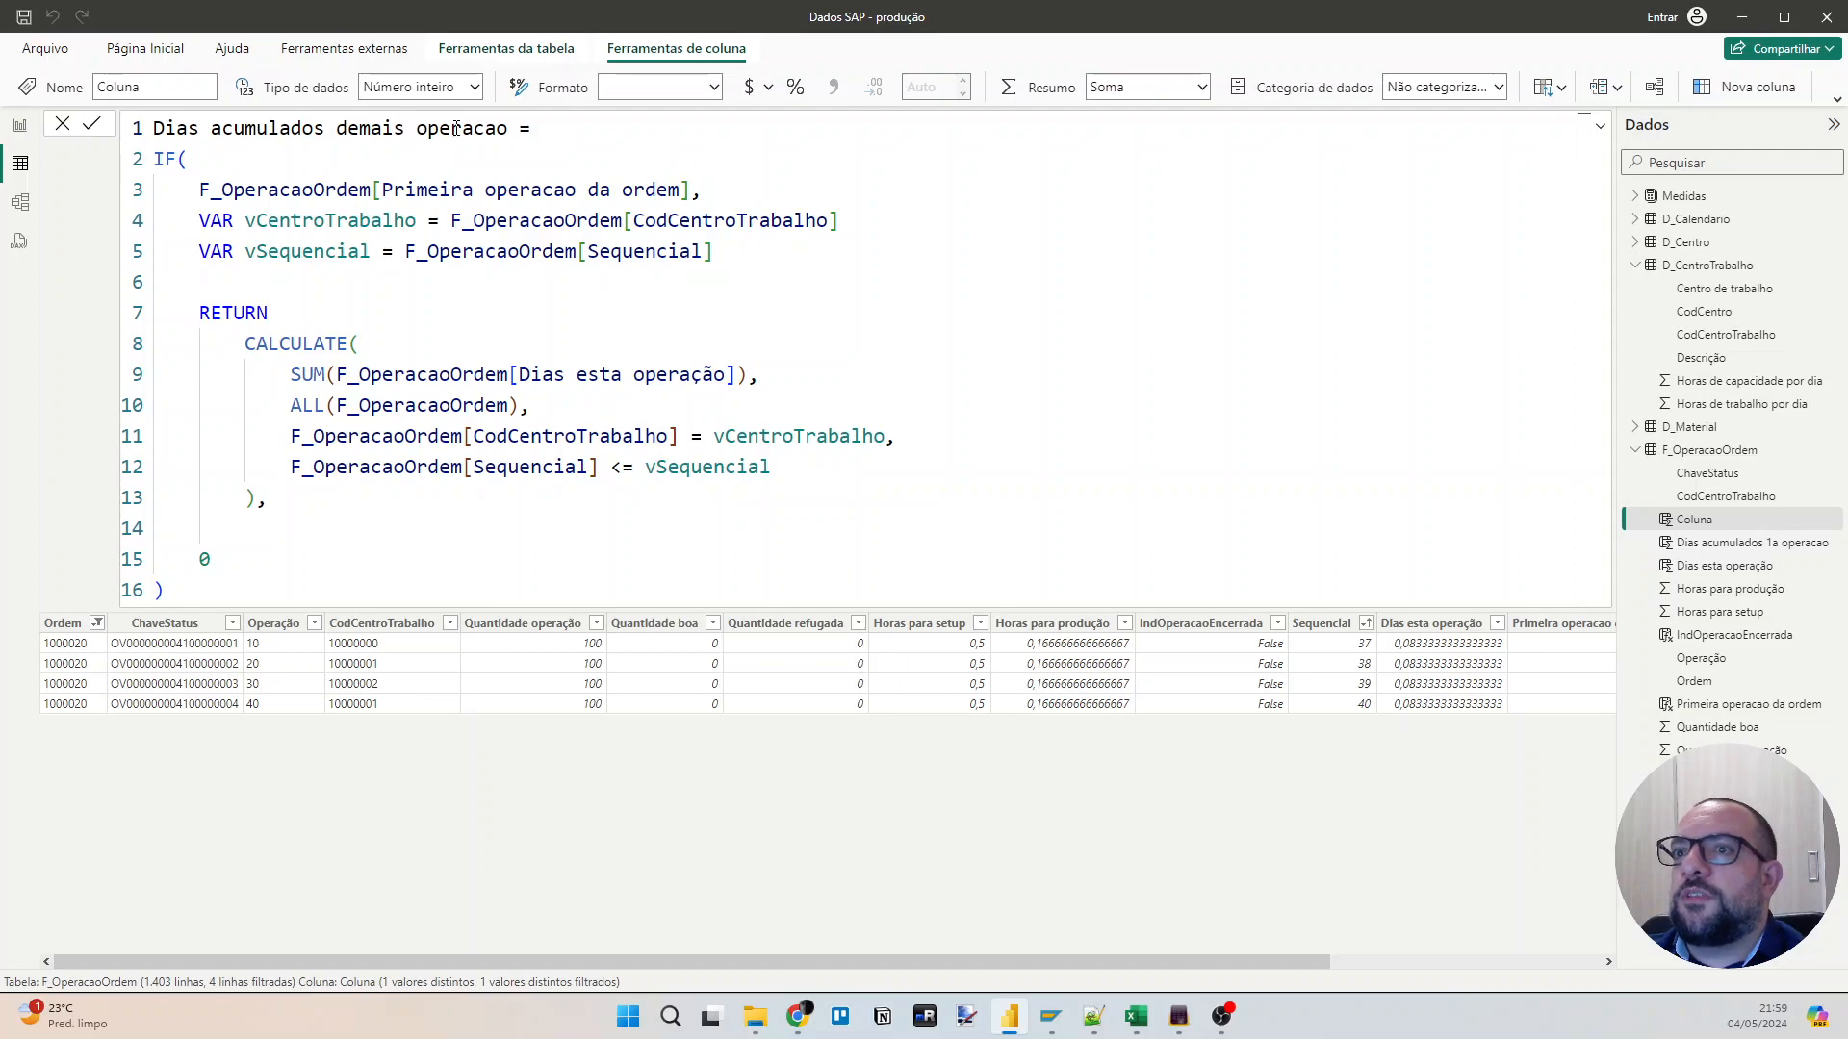
# Move the VAR, RETURN and CALCULATE block below the 0 so that 0 becomes the IF function's true result.
pyautogui.press('Down')
pyautogui.press('Down')
pyautogui.press('Down')
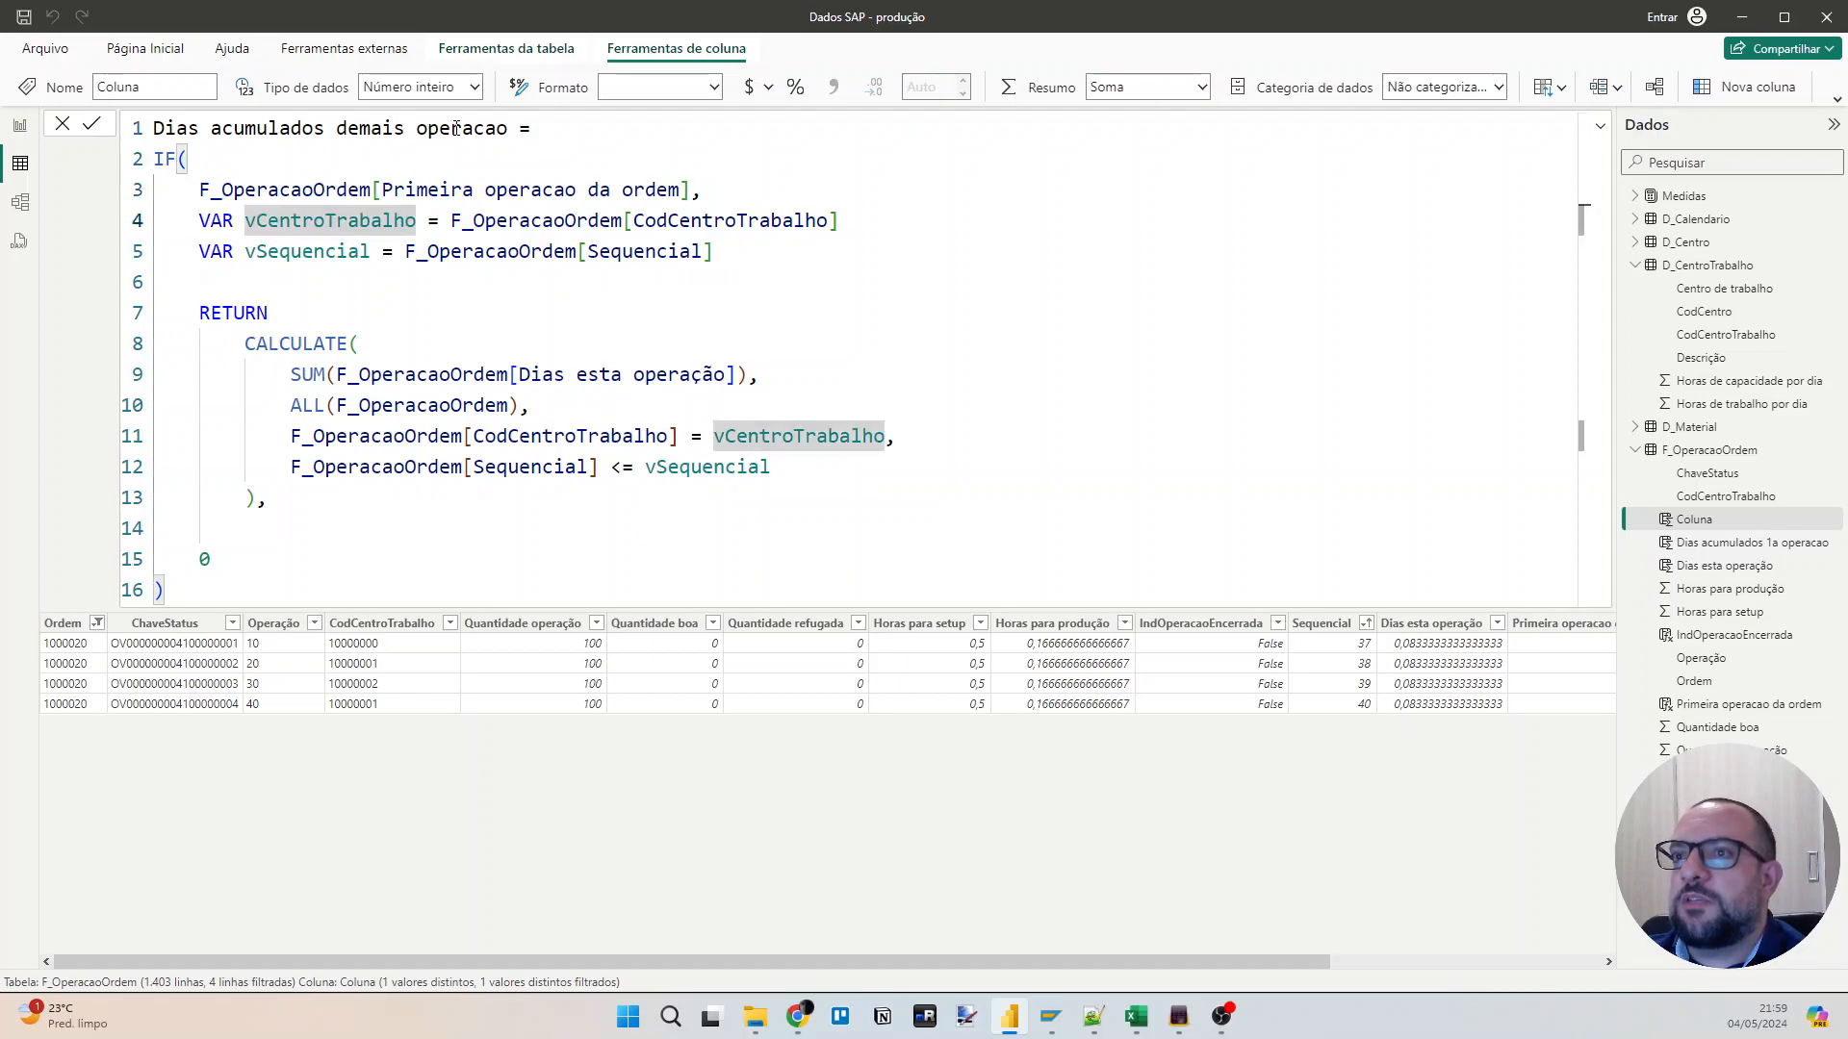
pyautogui.press('Home')
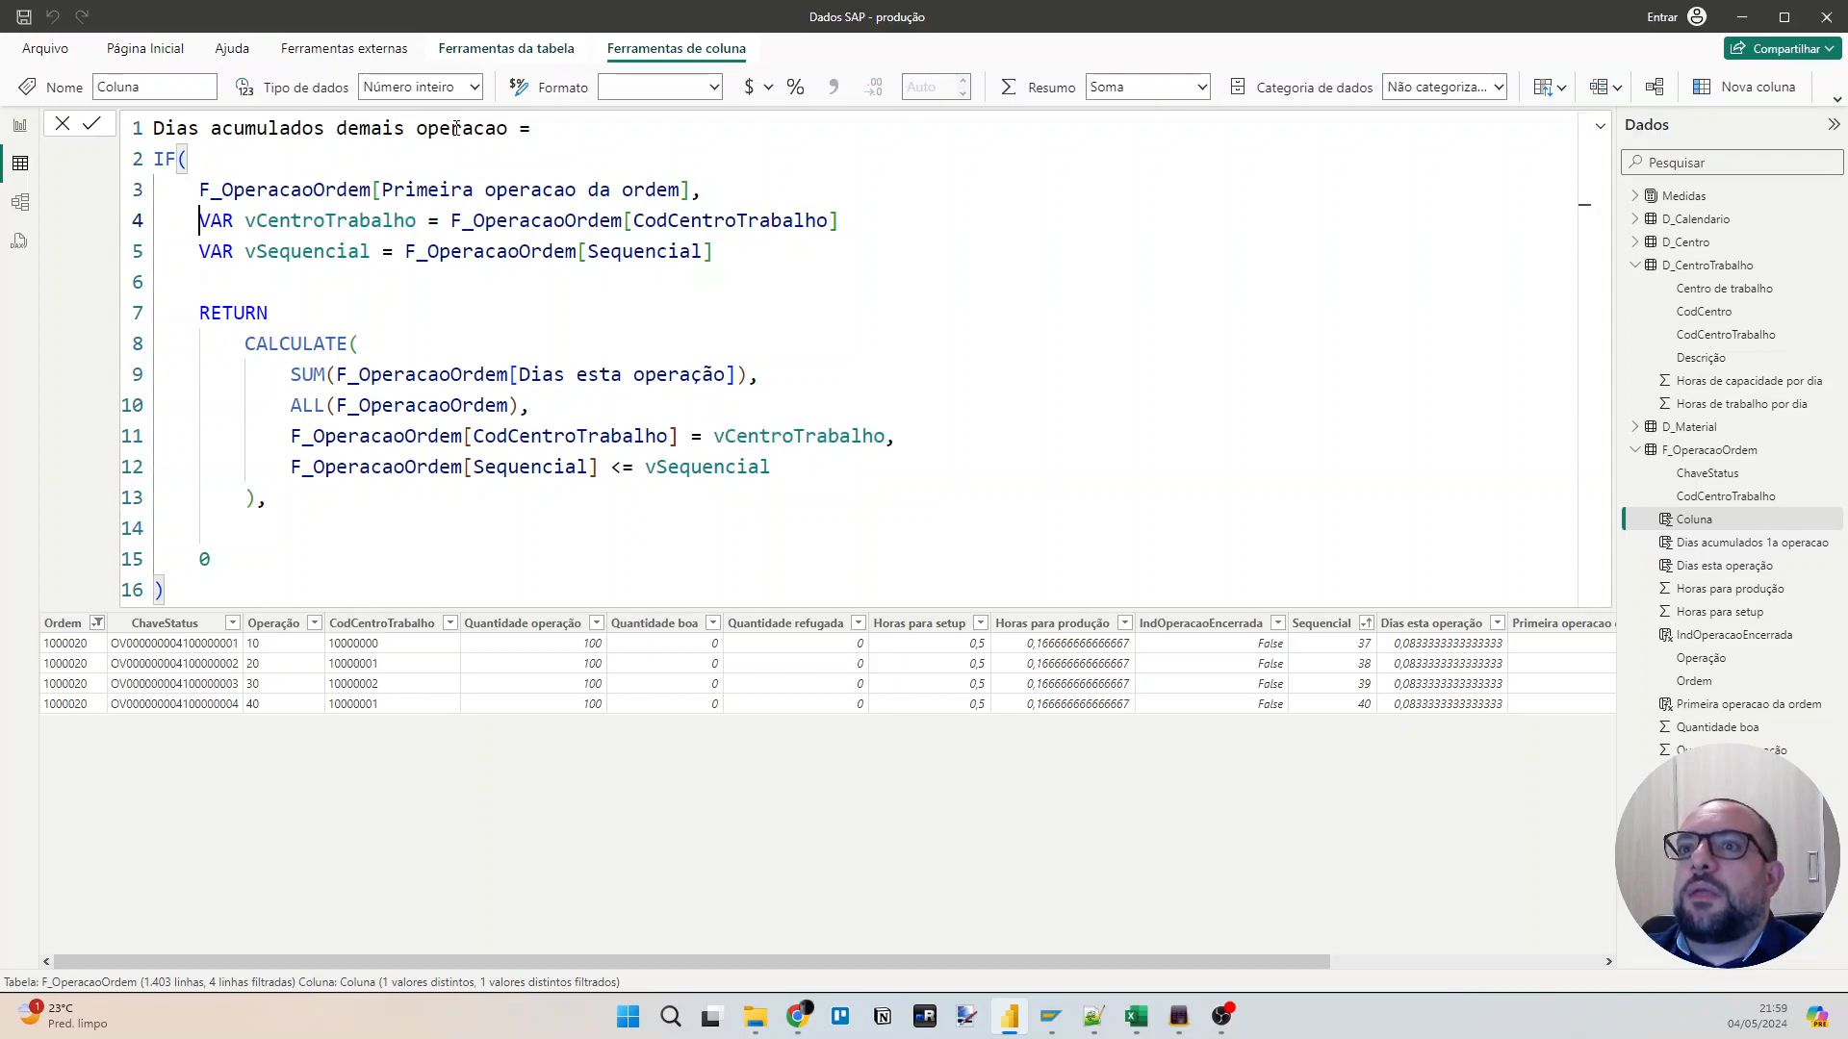
pyautogui.hotkey('shift', 'Down')
pyautogui.hotkey('shift', 'Down')
pyautogui.hotkey('shift', 'Down')
pyautogui.hotkey('shift', 'Down')
pyautogui.hotkey('shift', 'Down')
pyautogui.hotkey('shift', 'Down')
pyautogui.hotkey('shift', 'Down')
pyautogui.hotkey('shift', 'Down')
pyautogui.hotkey('shift', 'Down')
pyautogui.hotkey('shift', 'End')
pyautogui.hotkey('ctrl', 'c')
pyautogui.press('Delete')
pyautogui.press('Up')
pyautogui.press('End')
pyautogui.press('Delete')
pyautogui.press('Delete')
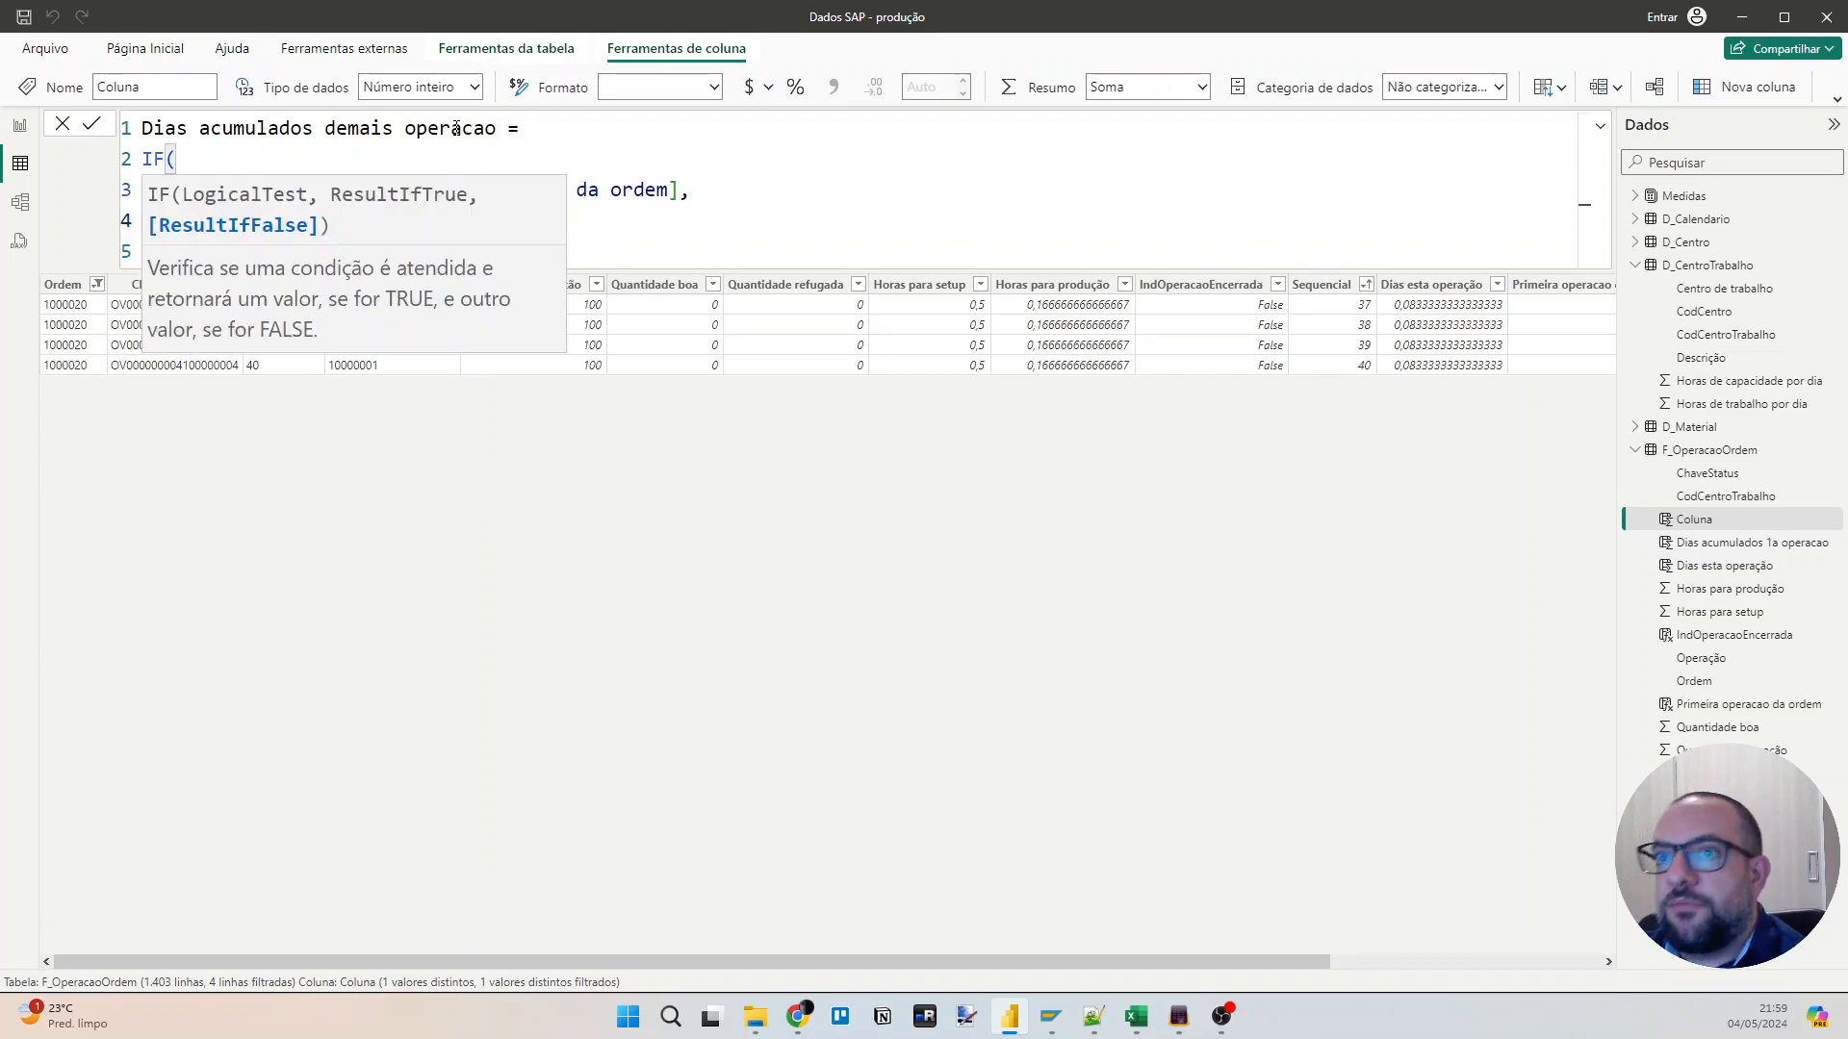
pyautogui.hotkey('ctrl', 'v')
pyautogui.click(933, 311)
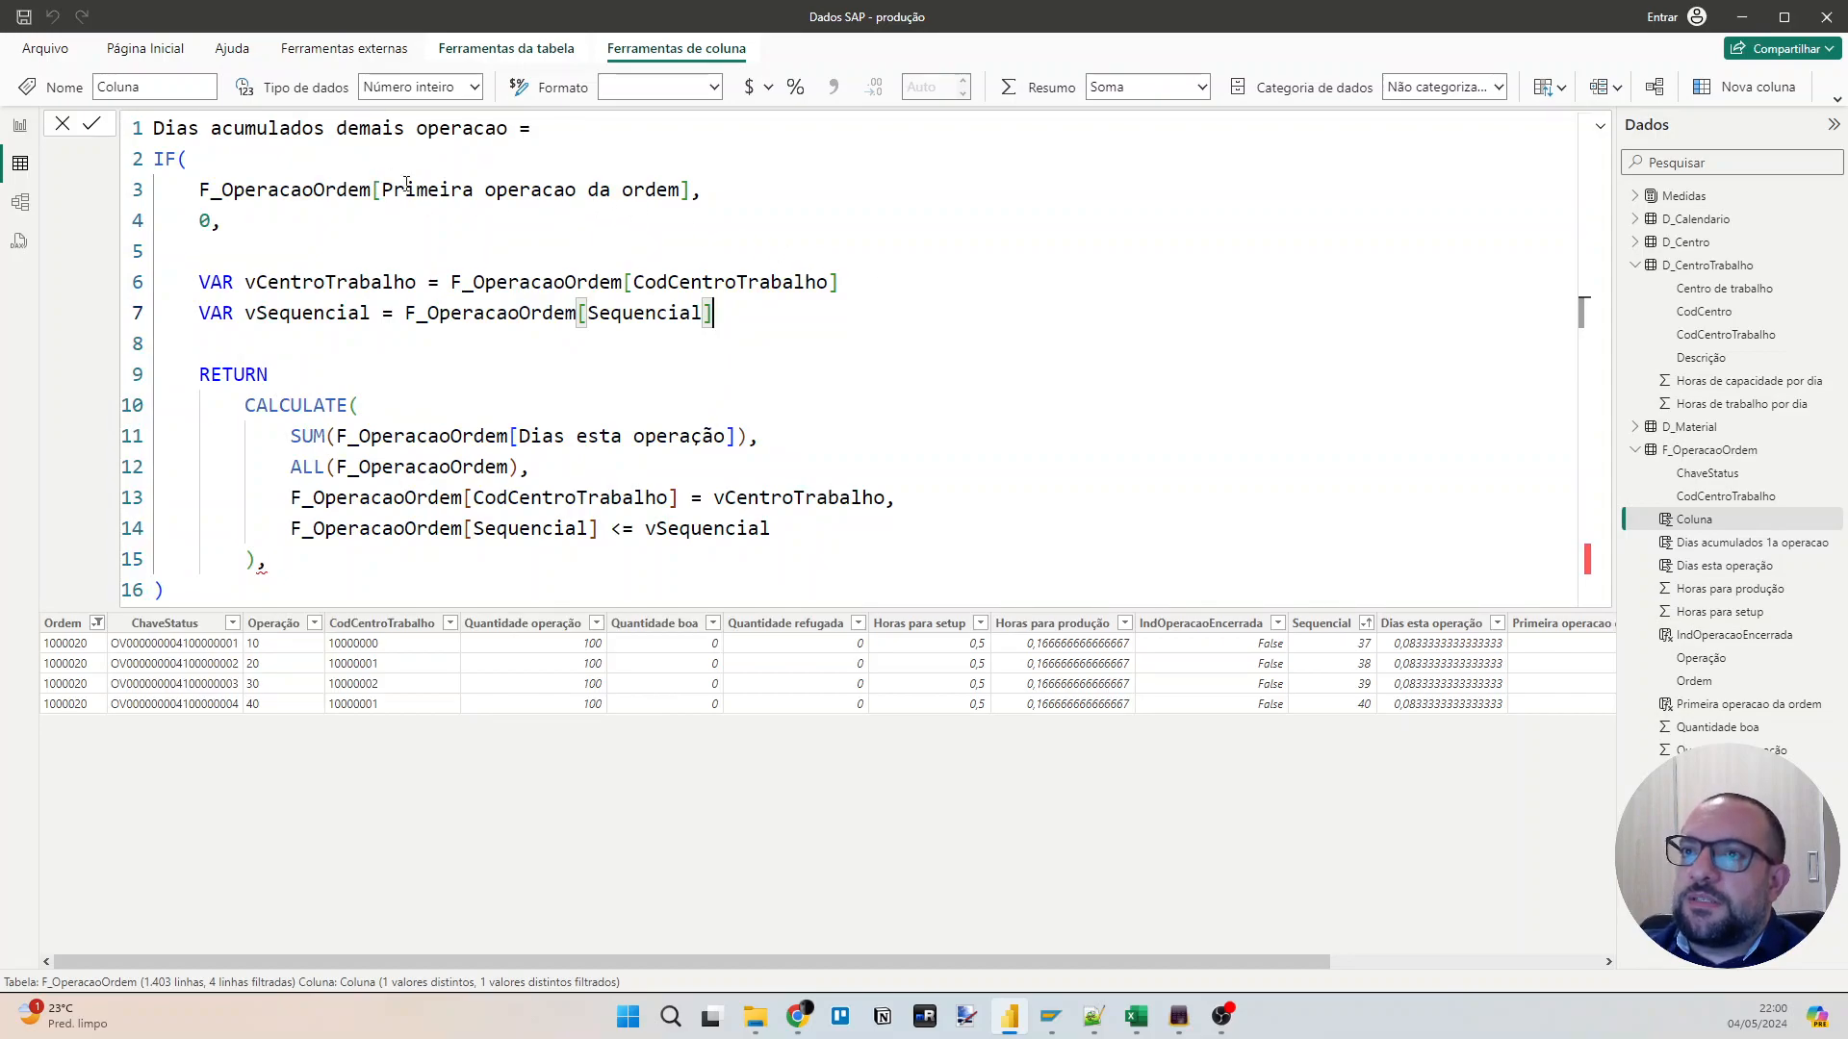
pyautogui.click(258, 223)
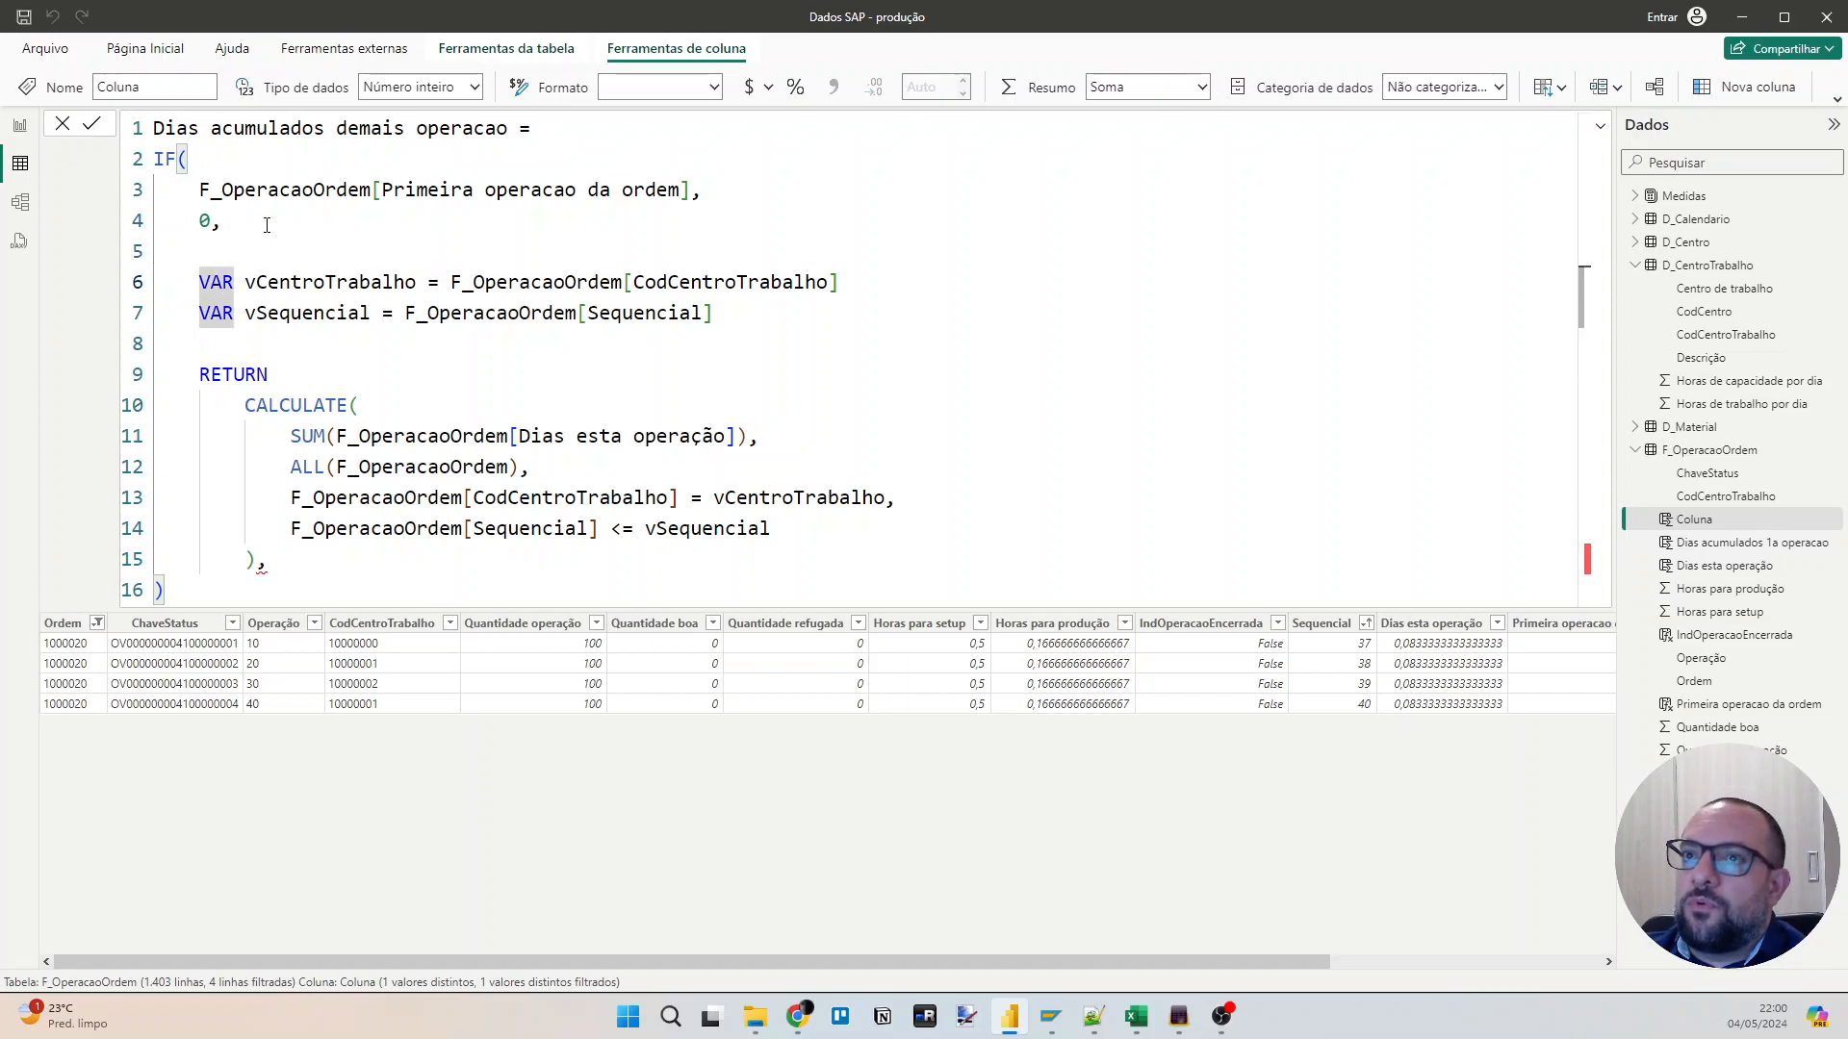
pyautogui.press('Right')
pyautogui.press('Right')
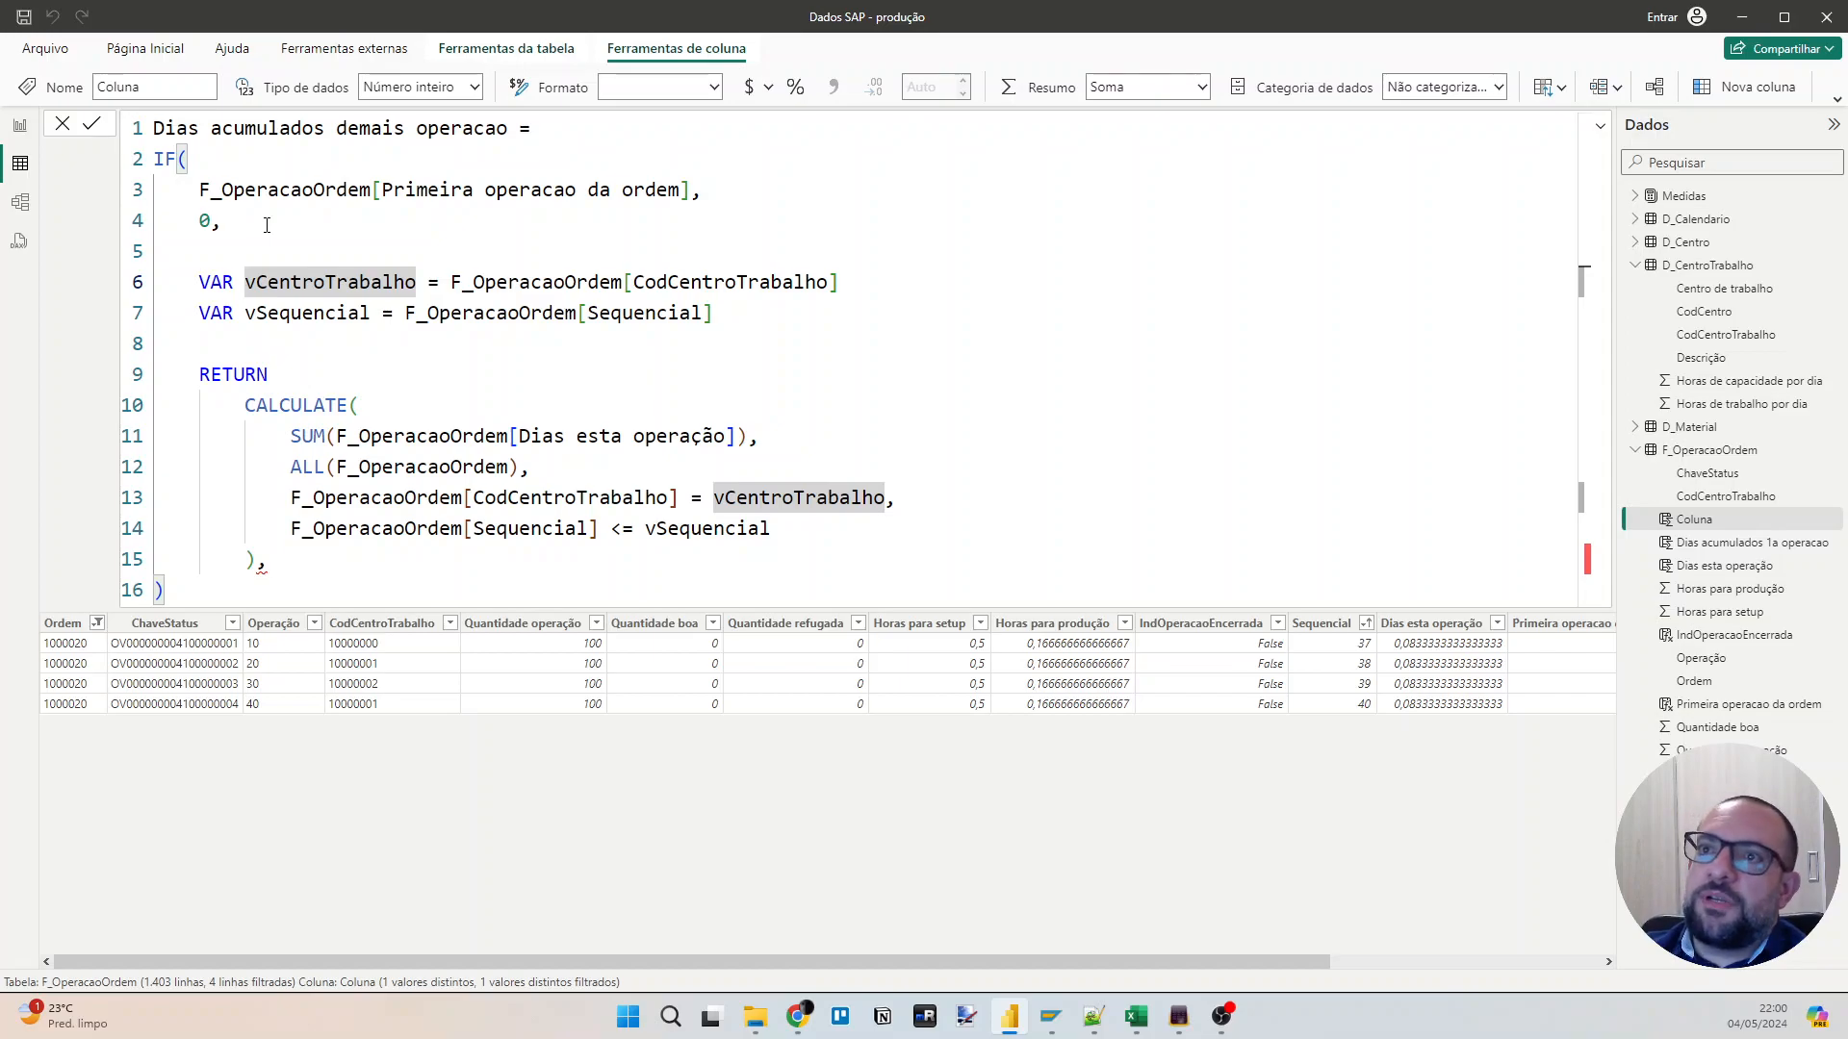
pyautogui.click(278, 147)
pyautogui.click(362, 128)
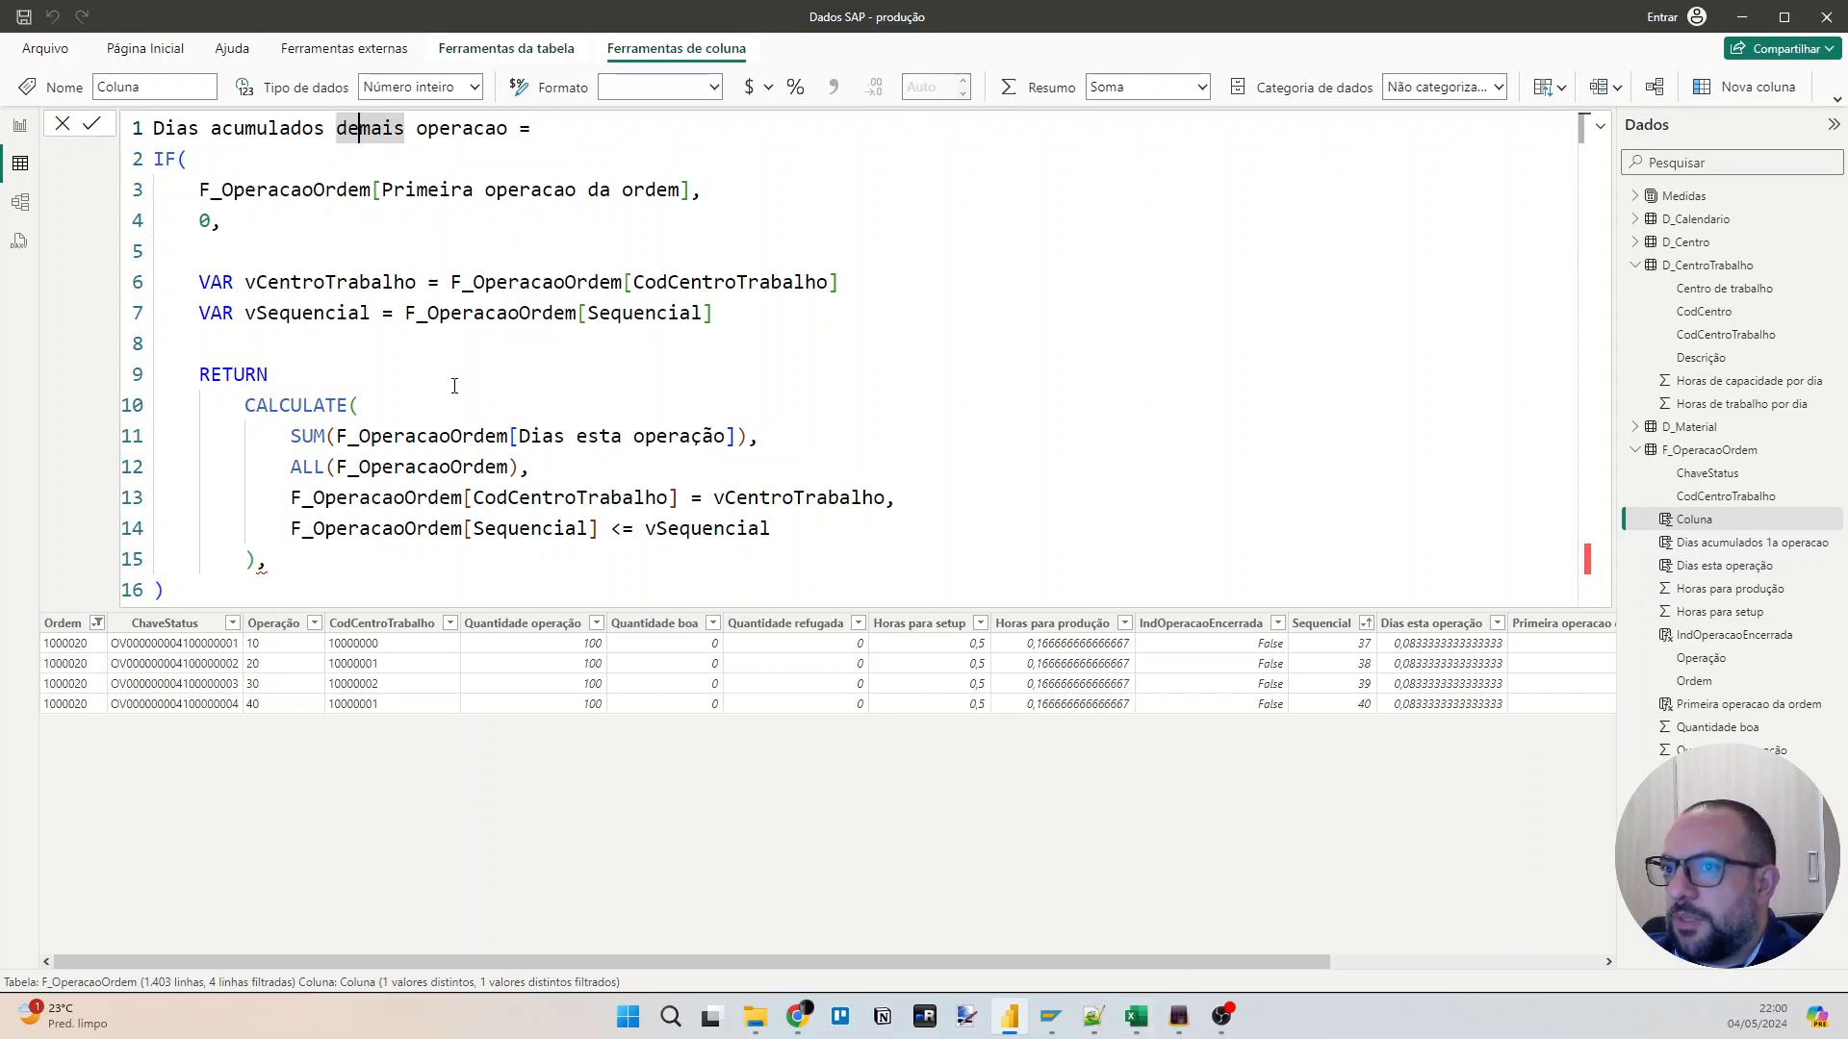
# Rename the variable vCentroTrabalho in its declaration to vOrdem and assign it F_OperacaoOrdem[Ordem].
pyautogui.doubleClick(330, 283)
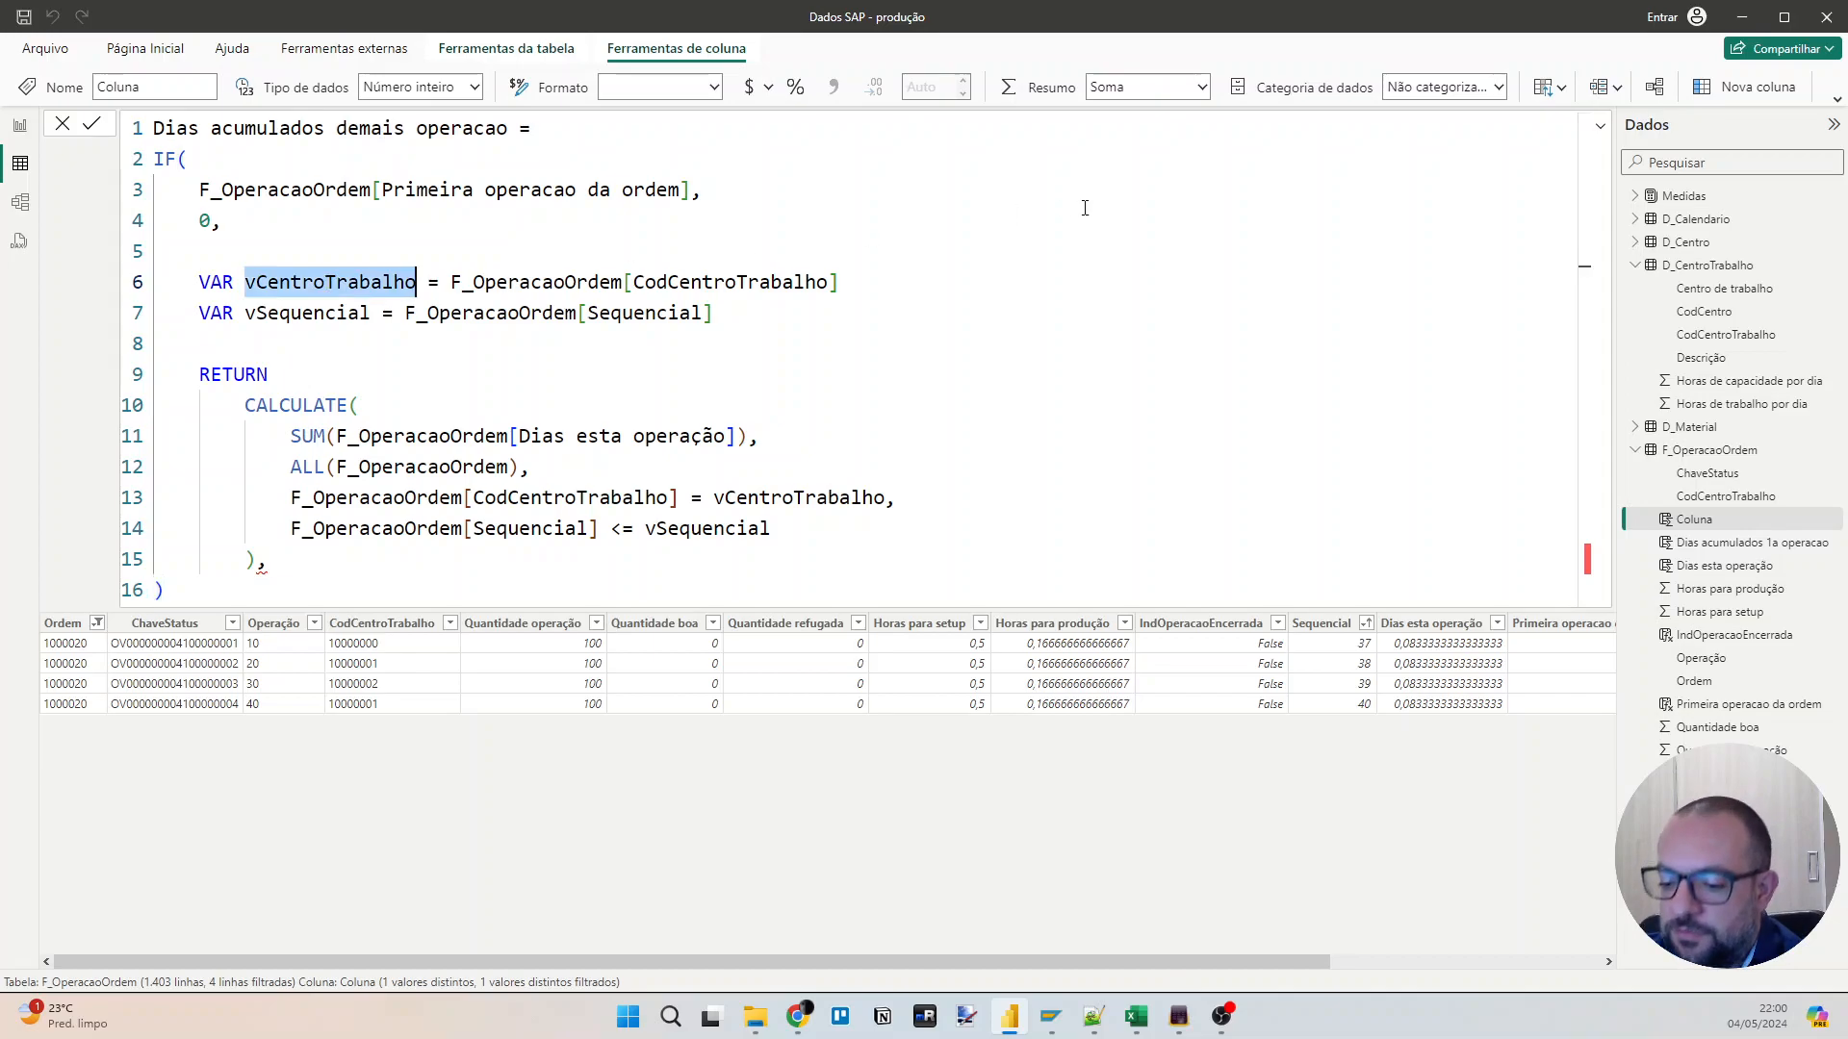
pyautogui.write('vOrdem')
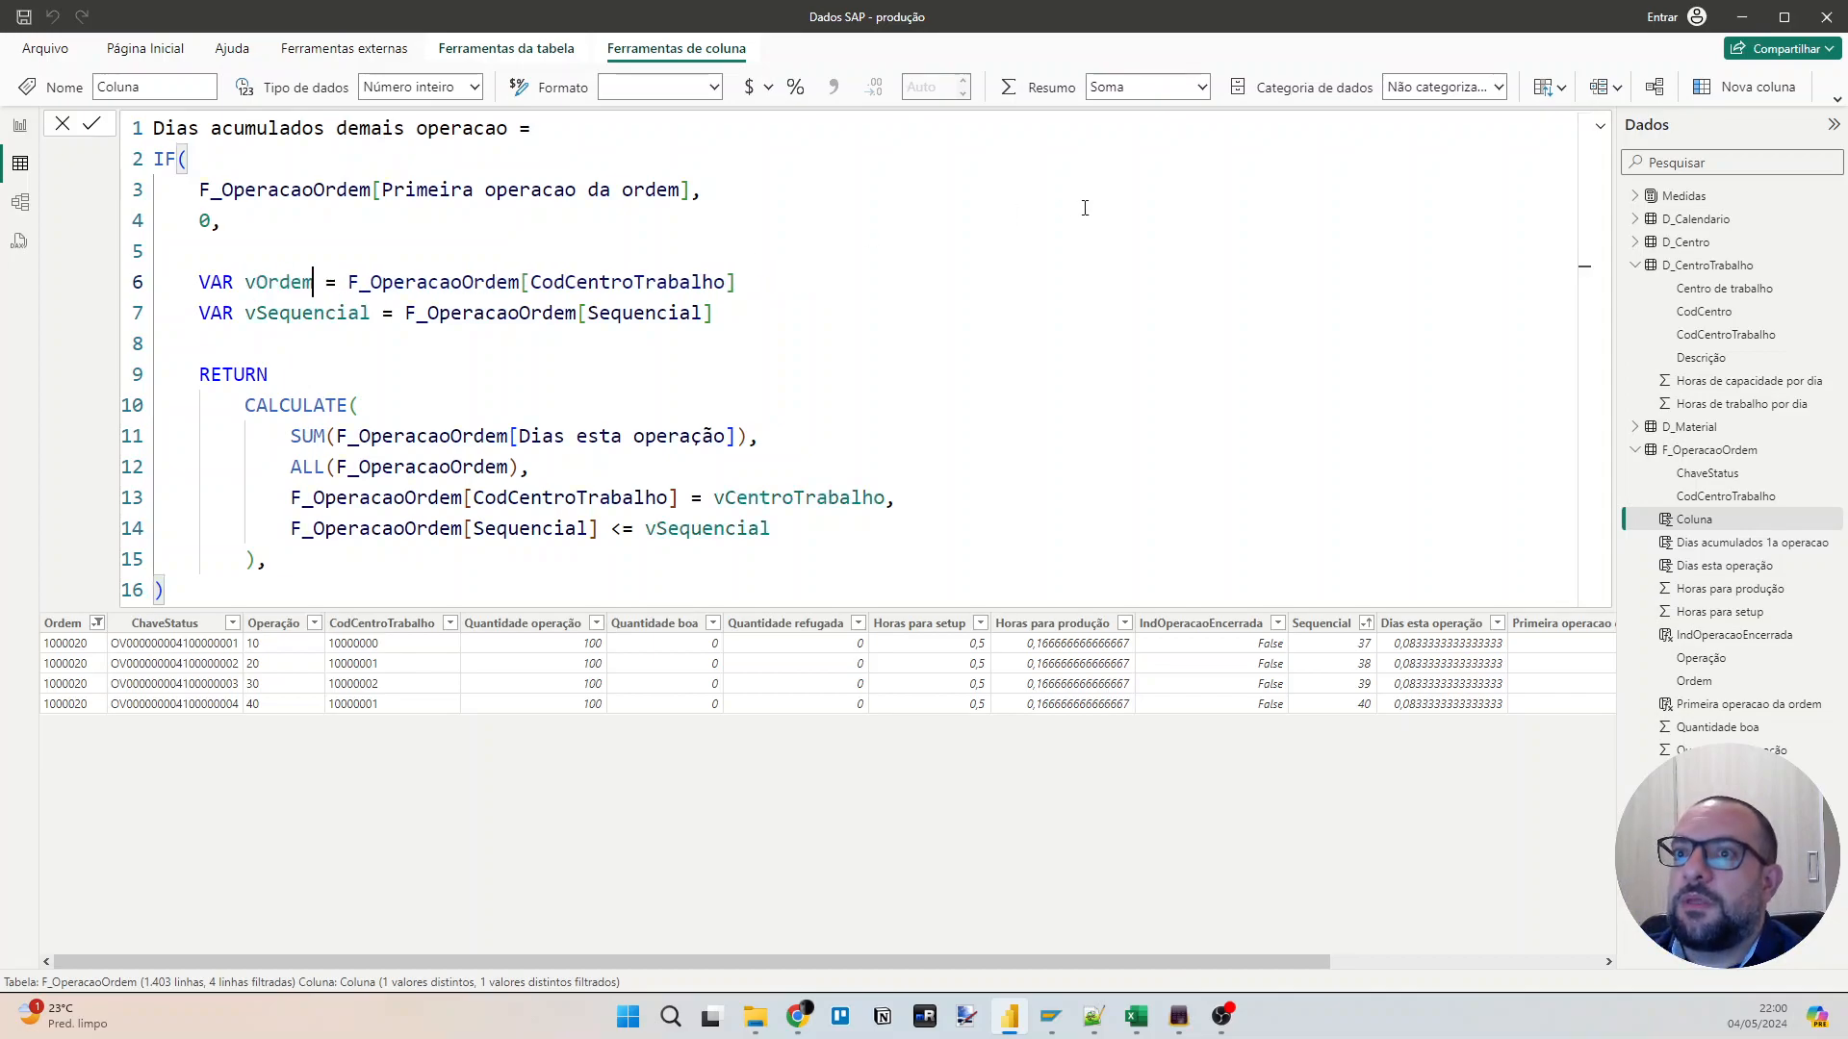
pyautogui.press('End')
pyautogui.hotkey('ctrl', 'shift', 'Left')
pyautogui.write('Ordem')
pyautogui.press('Tab')
# Replace the CodCentroTrabalho column in the CALCULATE filter with the Ordem column.
pyautogui.press('Down')
pyautogui.press('Down')
pyautogui.press('Down')
pyautogui.press('Down')
pyautogui.press('Down')
pyautogui.press('Down')
pyautogui.press('Down')
pyautogui.hotkey('ctrl', 'Left')
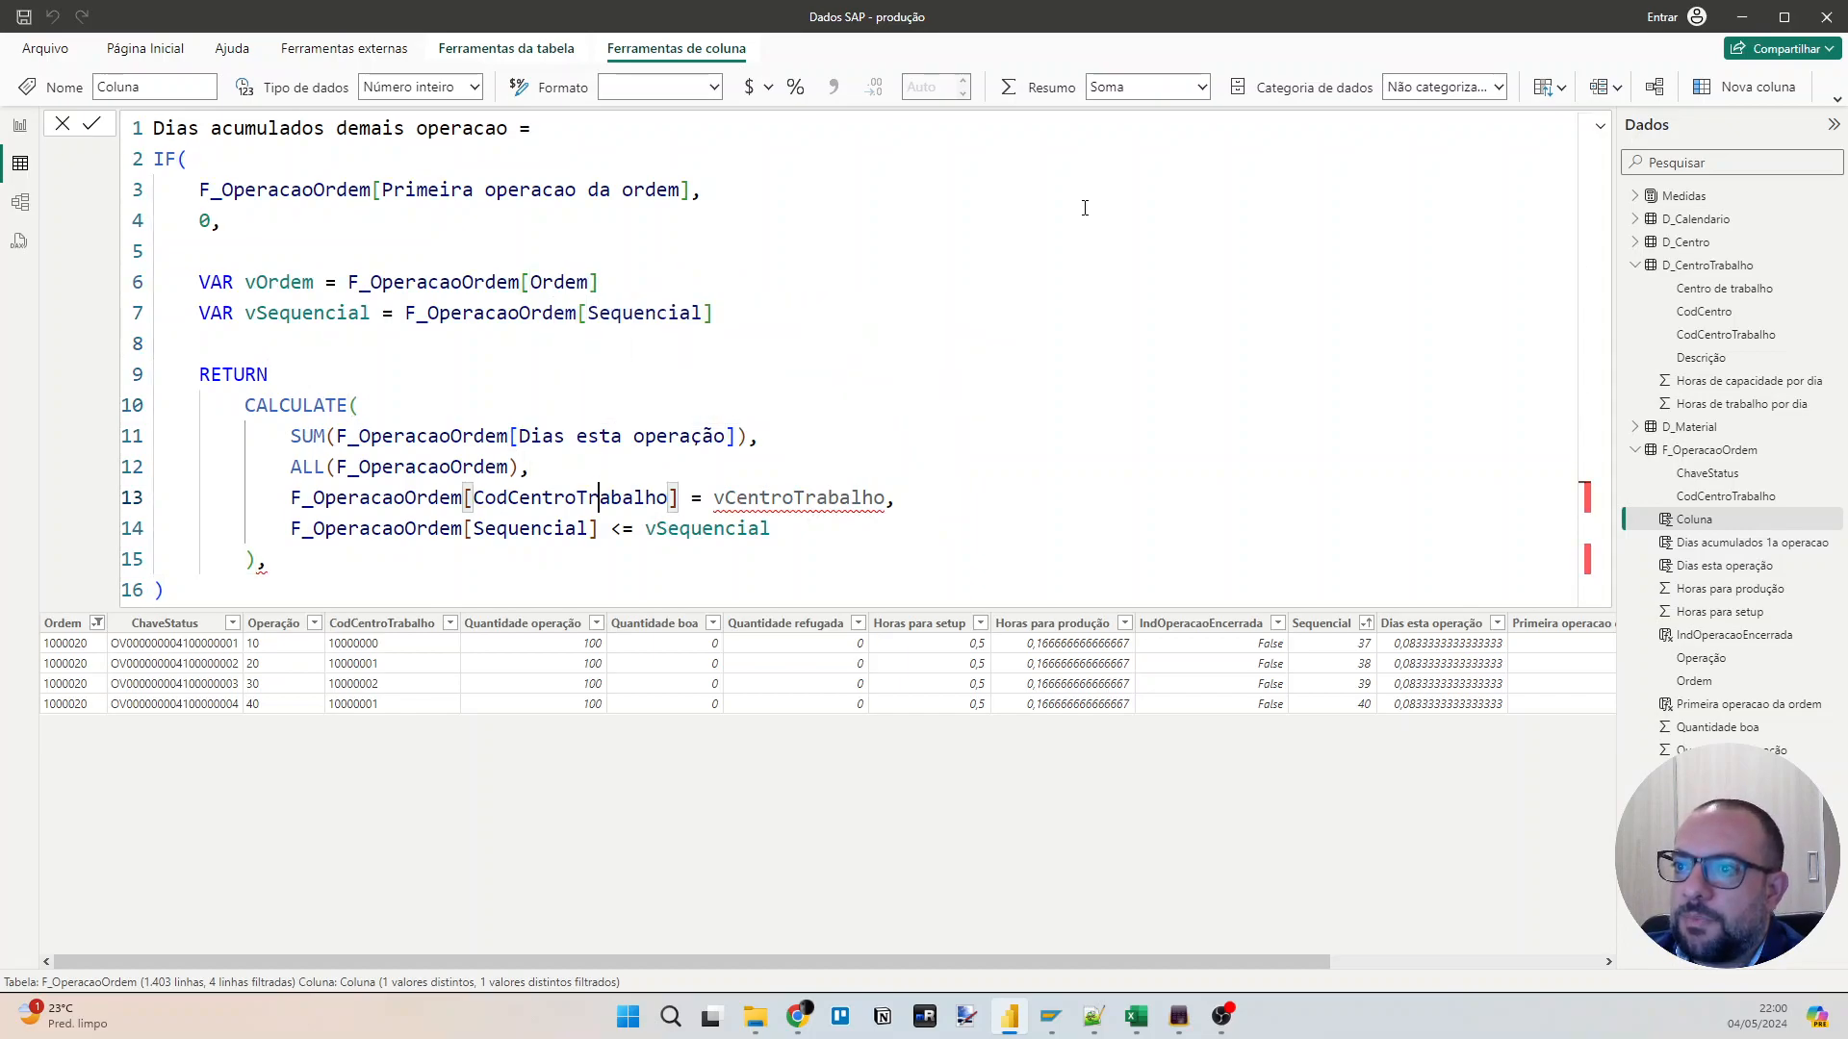
pyautogui.hotkey('ctrl', 'shift', 'Right')
pyautogui.hotkey('ctrl', 'shift', 'Right')
pyautogui.write('Ordem')
pyautogui.press('Tab')
# Compare the Ordem column with vOrdem in the CALCULATE filter and commit the formula.
pyautogui.hotkey('ctrl', 'Right')
pyautogui.hotkey('ctrl', 'Right')
pyautogui.hotkey('ctrl', 'shift', 'Left')
pyautogui.write('ordem')
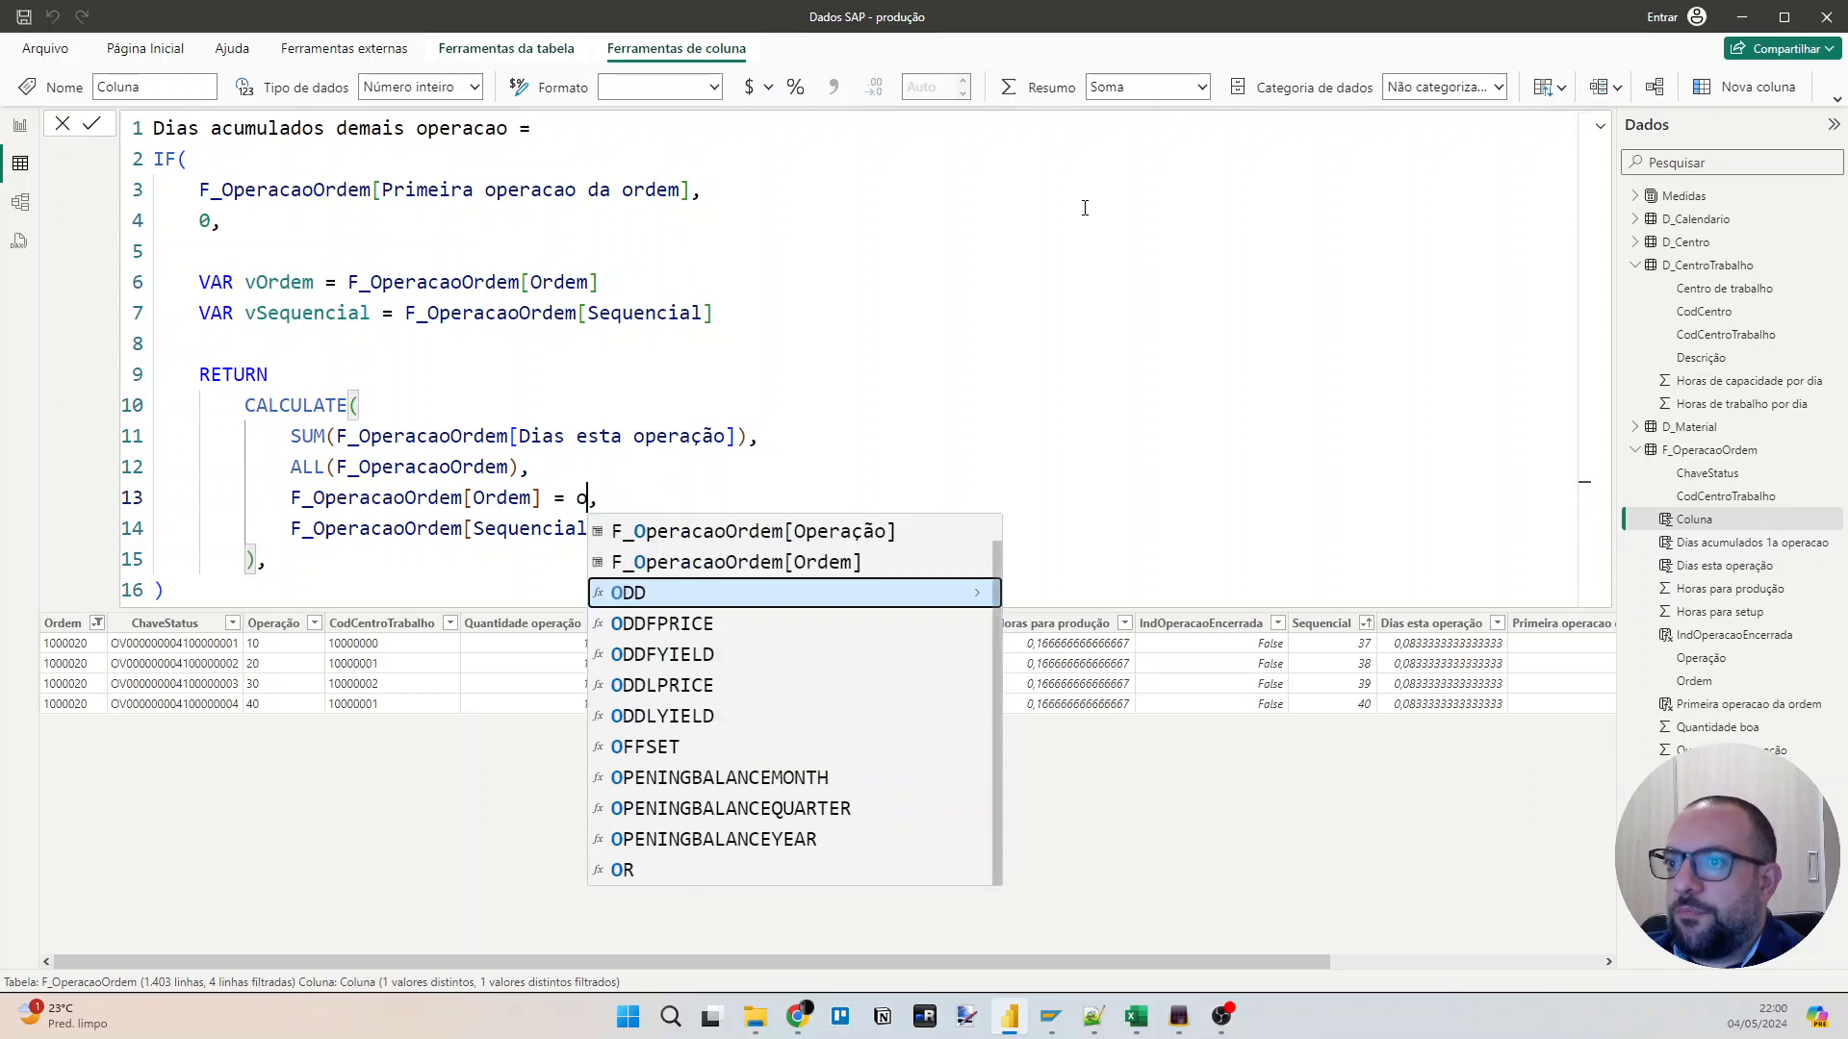
pyautogui.press('Tab')
pyautogui.hotkey('ctrl', 'shift', 'Left')
pyautogui.hotkey('ctrl', 'shift', 'Left')
pyautogui.hotkey('ctrl', 'shift', 'Left')
pyautogui.hotkey('ctrl', 'shift', 'Left')
pyautogui.hotkey('ctrl', 'shift', 'Left')
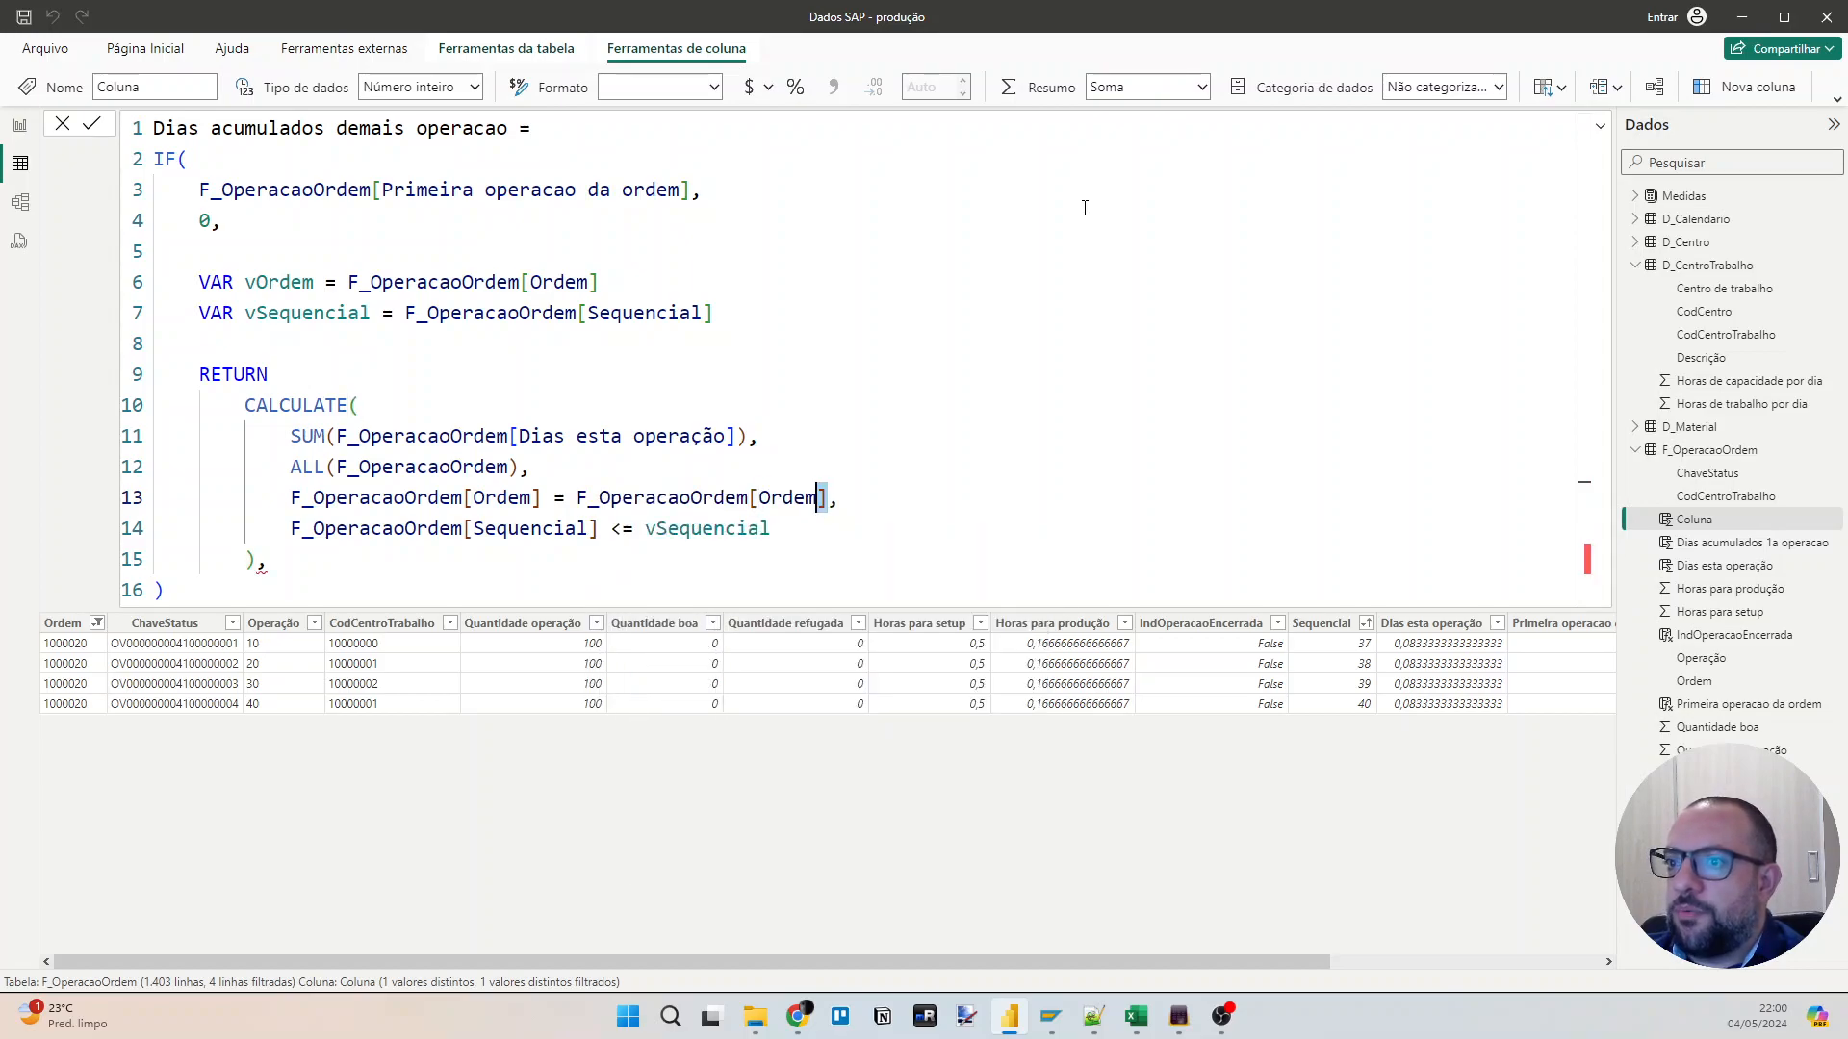
pyautogui.write('vor')
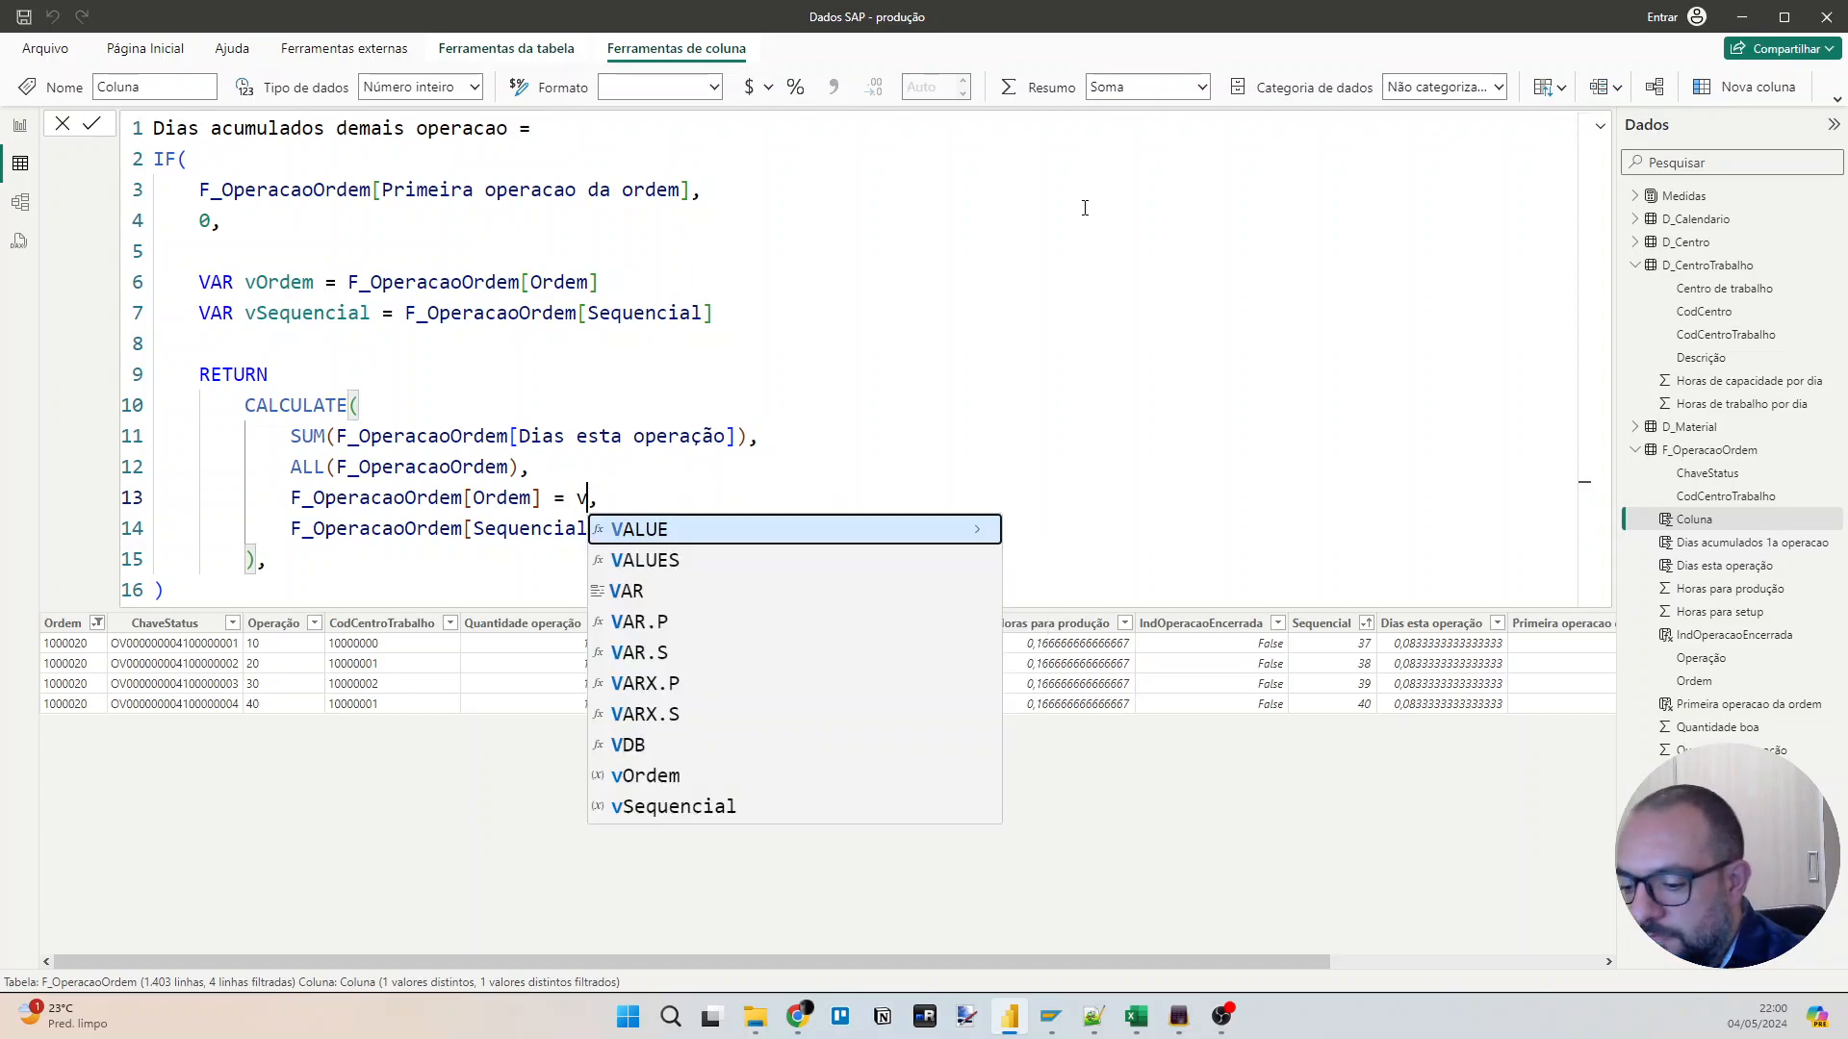
pyautogui.press('Tab')
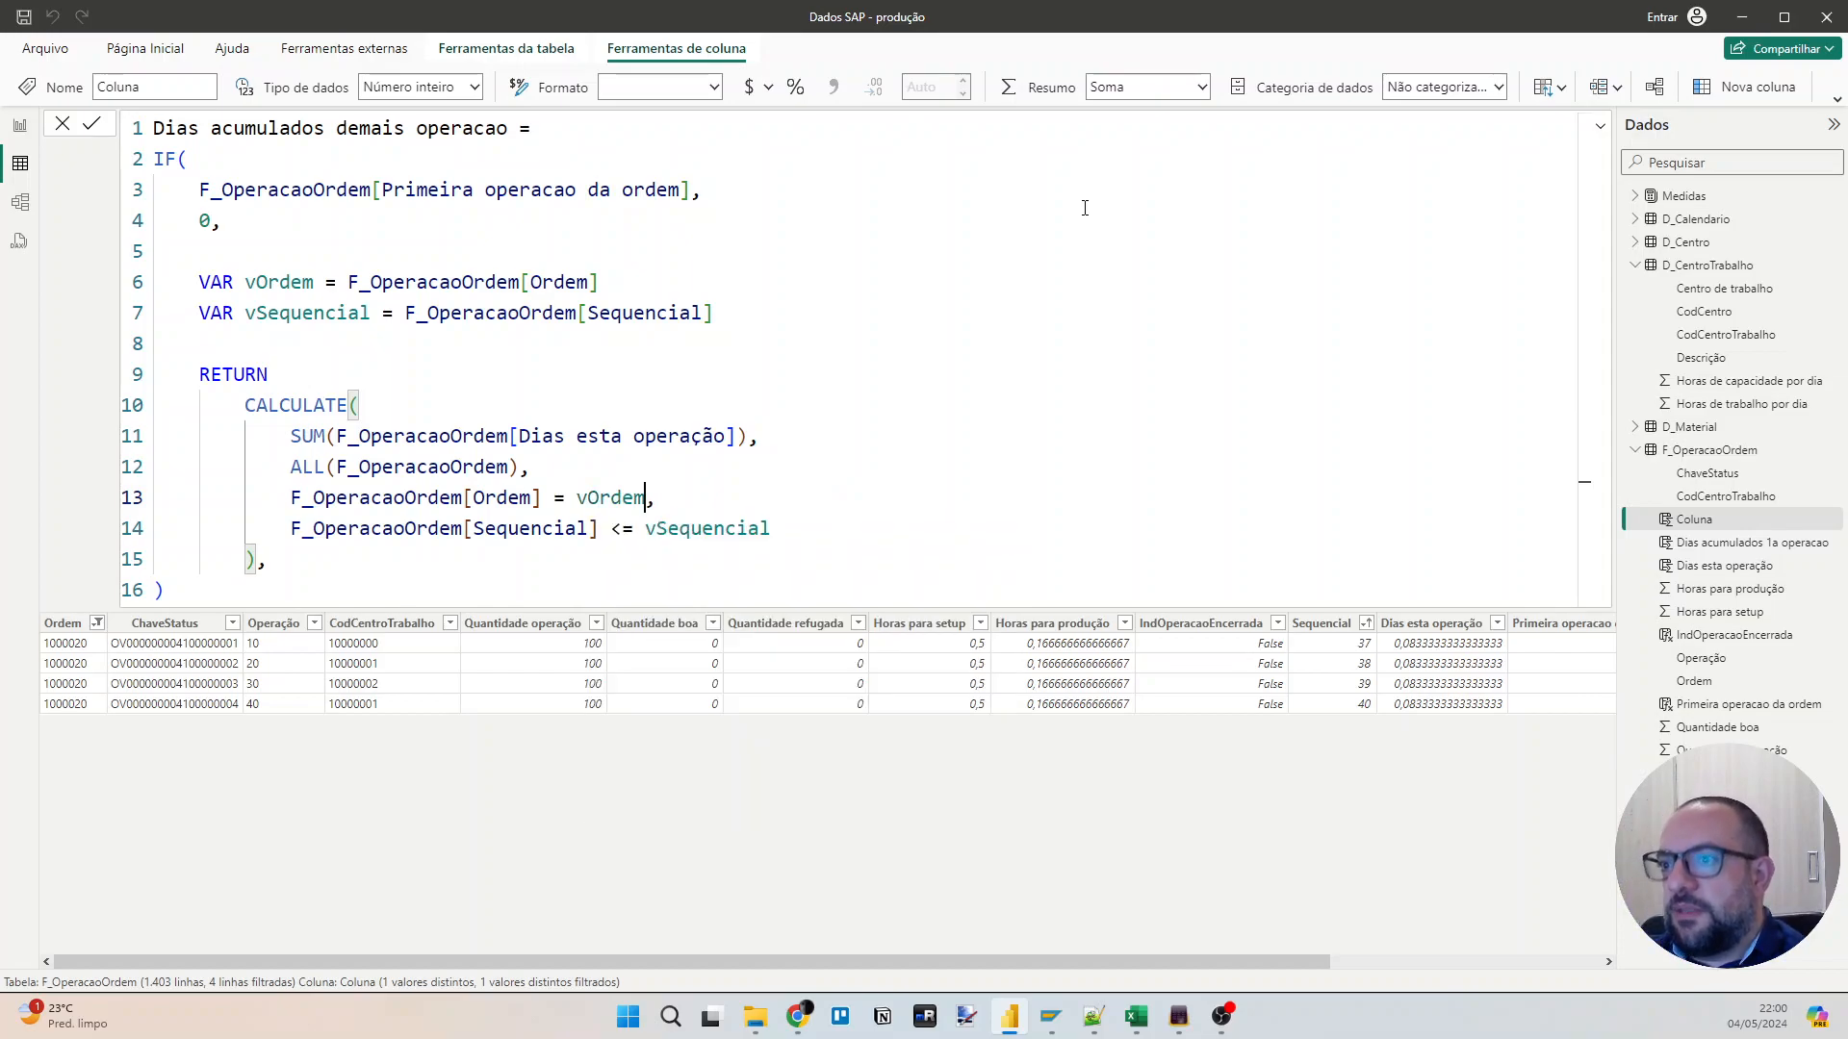
pyautogui.press('Return')
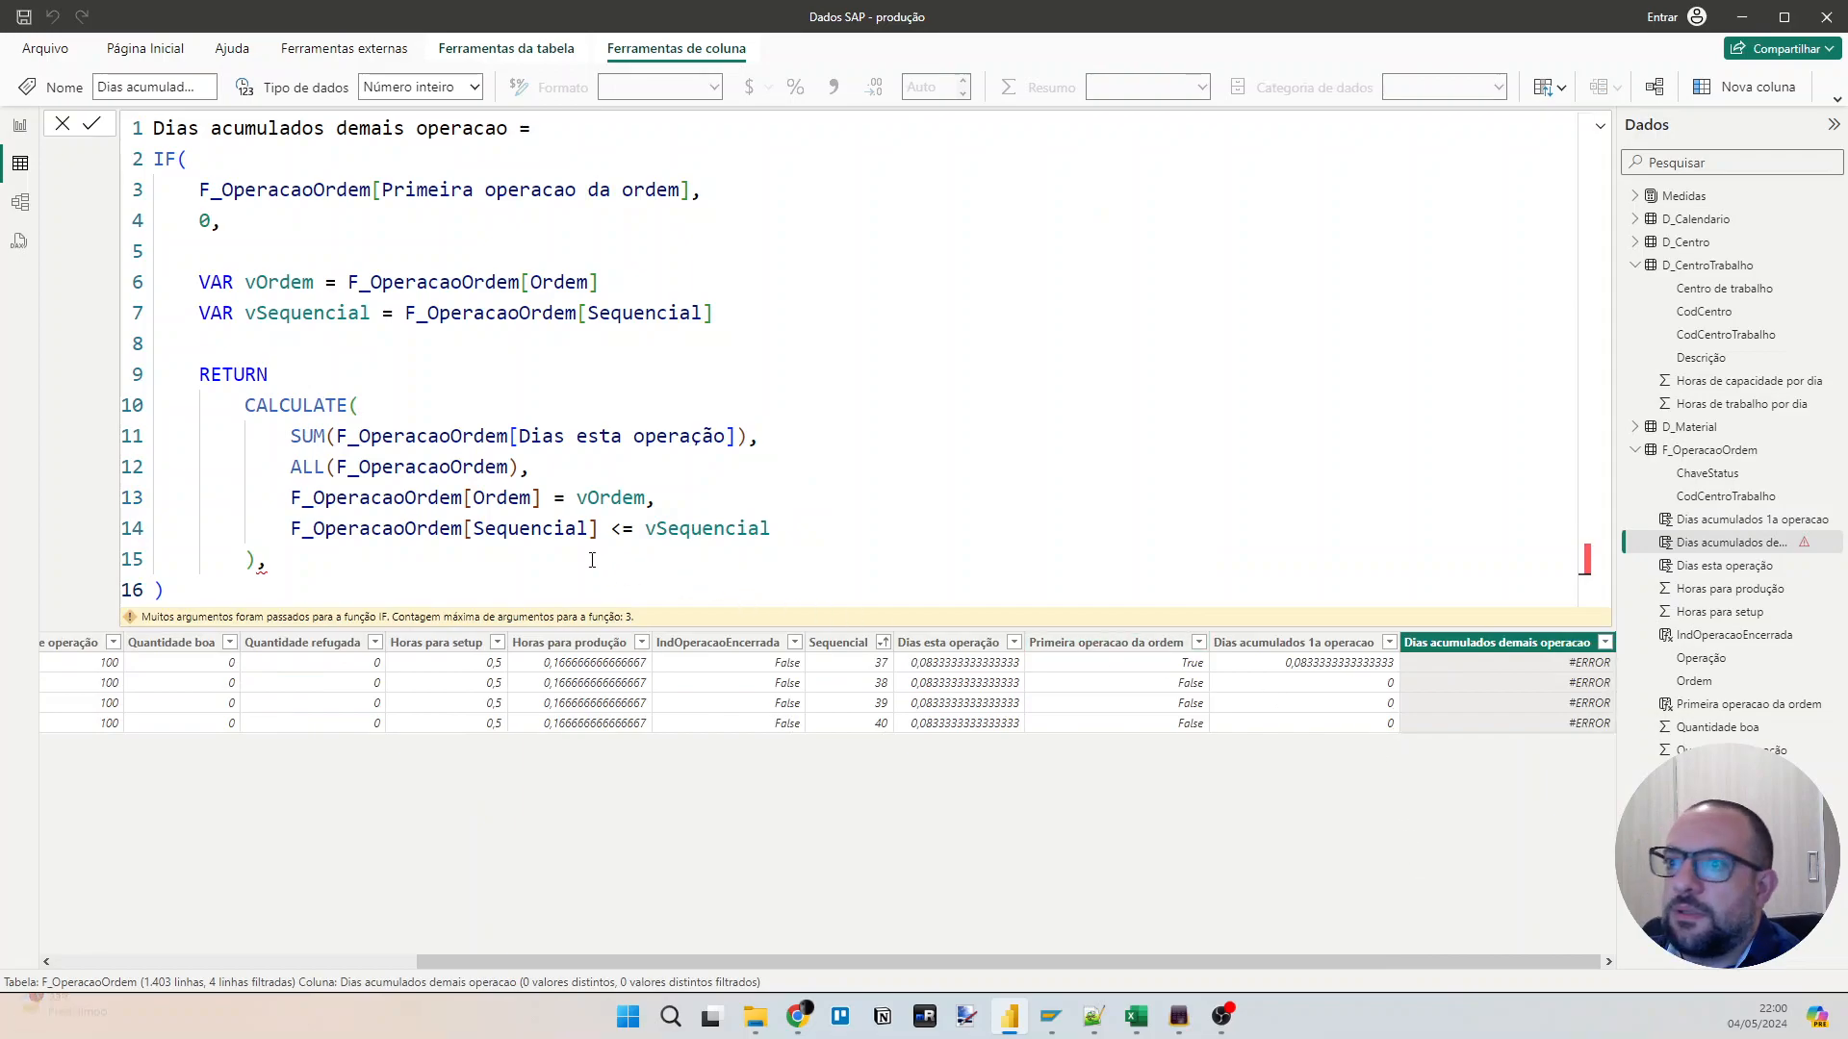
# Remove the trailing comma after CALCULATE's closing parenthesis and commit the formula again.
pyautogui.click(511, 525)
pyautogui.click(334, 563)
pyautogui.press('BackSpace')
pyautogui.press('Return')
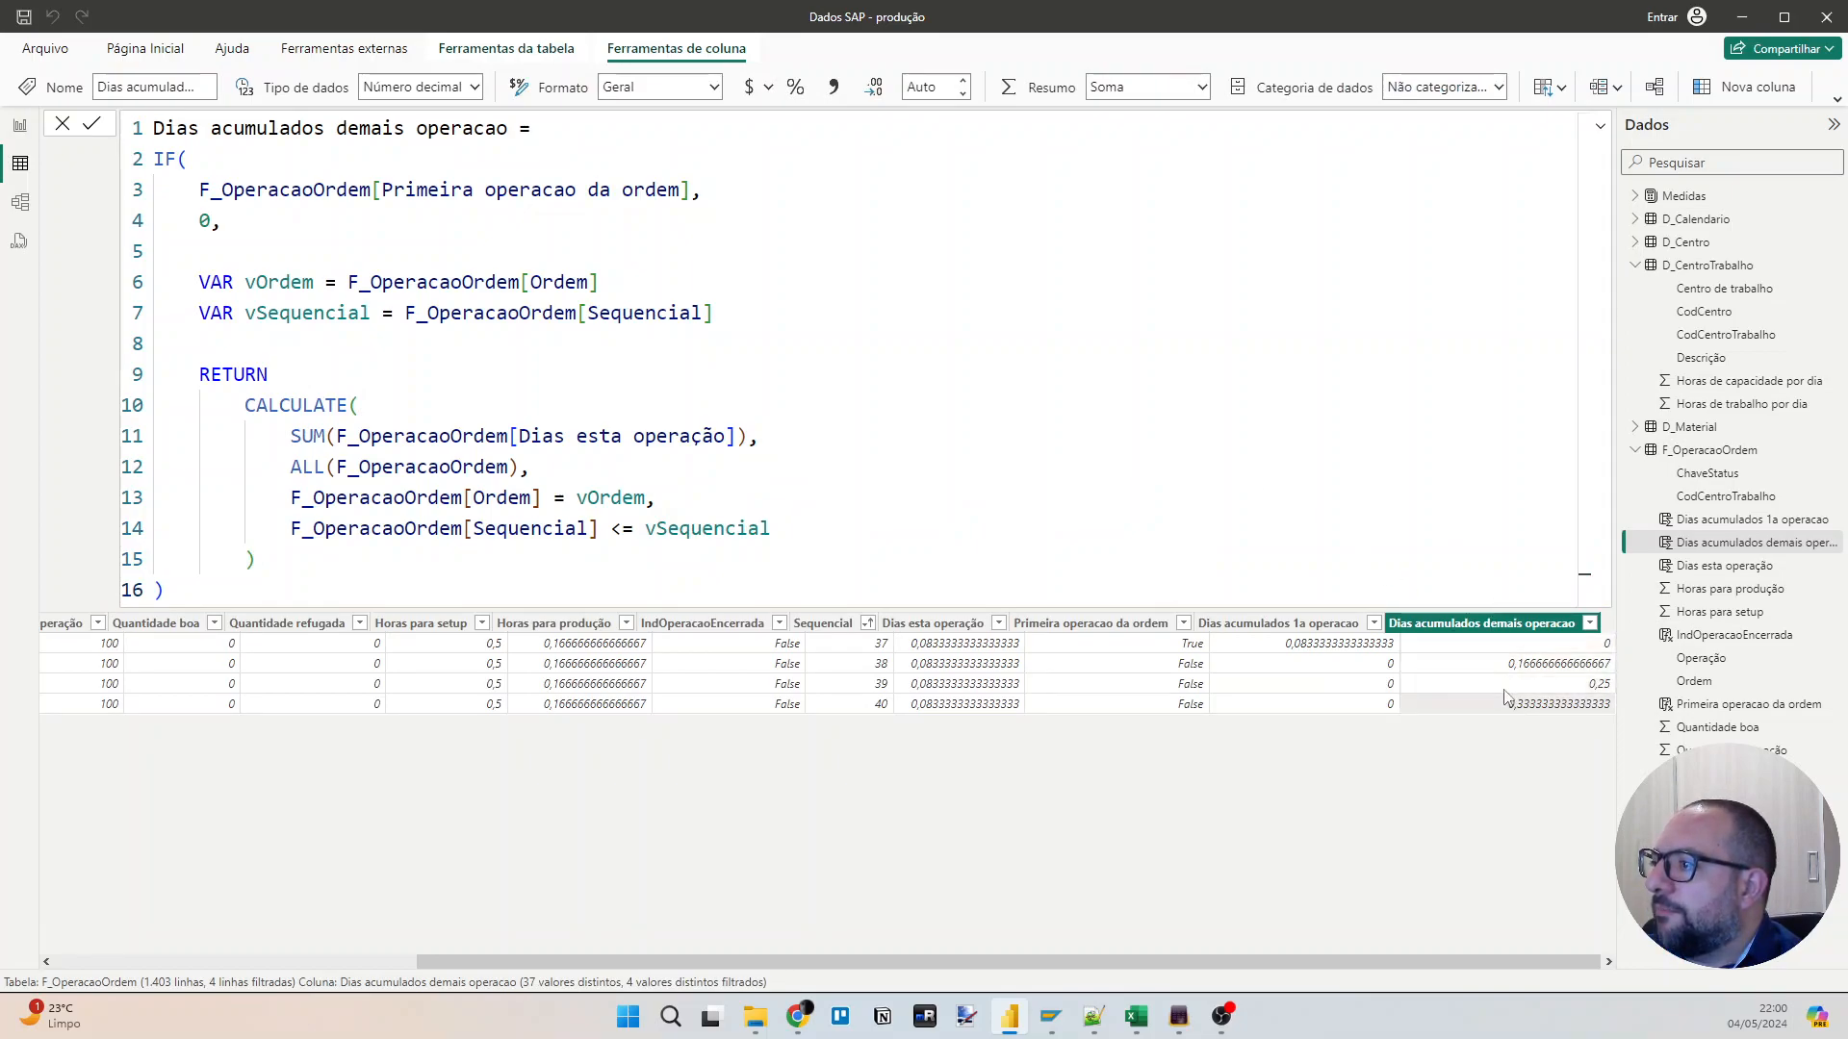
# Delete the IF opening, its "Primeira operacao da ordem" condition and the 0 result from the "Dias acumulados demais operacao" formula.
pyautogui.click(310, 222)
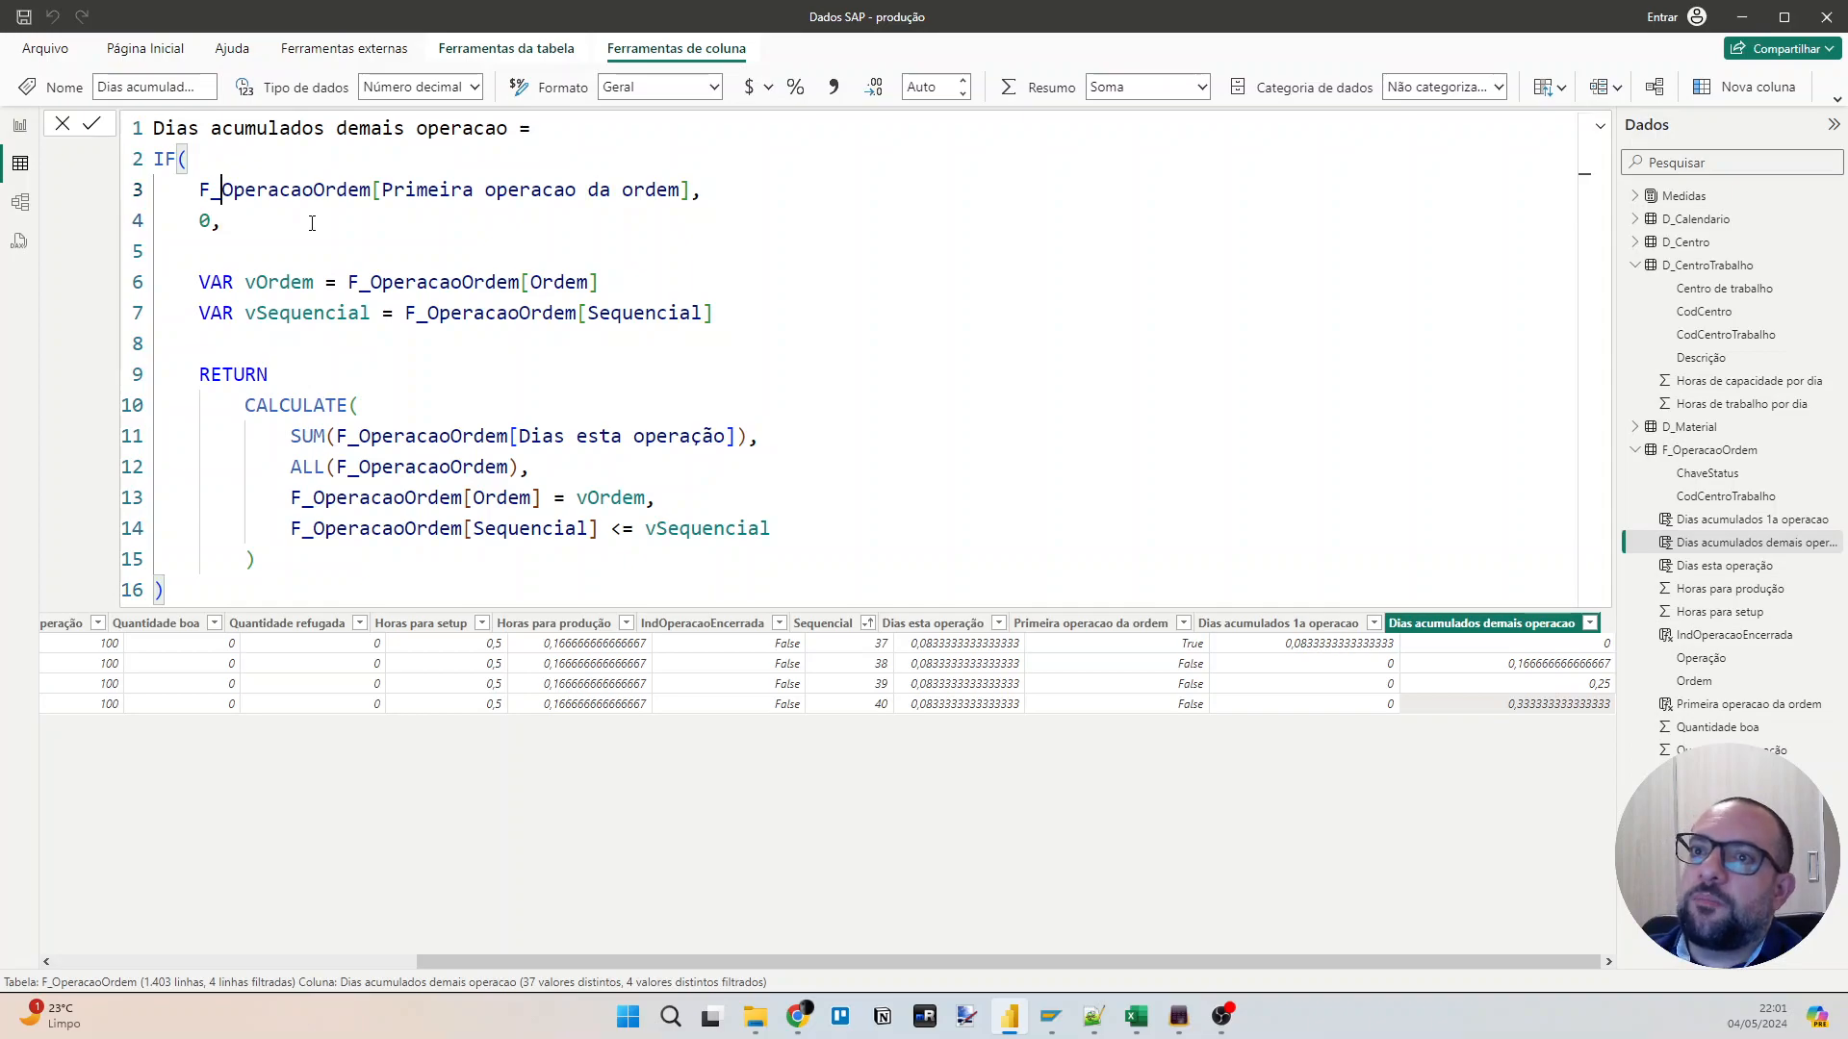
pyautogui.press('Up')
pyautogui.press('Home')
pyautogui.hotkey('shift', 'Down')
pyautogui.hotkey('shift', 'Down')
pyautogui.hotkey('shift', 'Down')
pyautogui.hotkey('shift', 'Down')
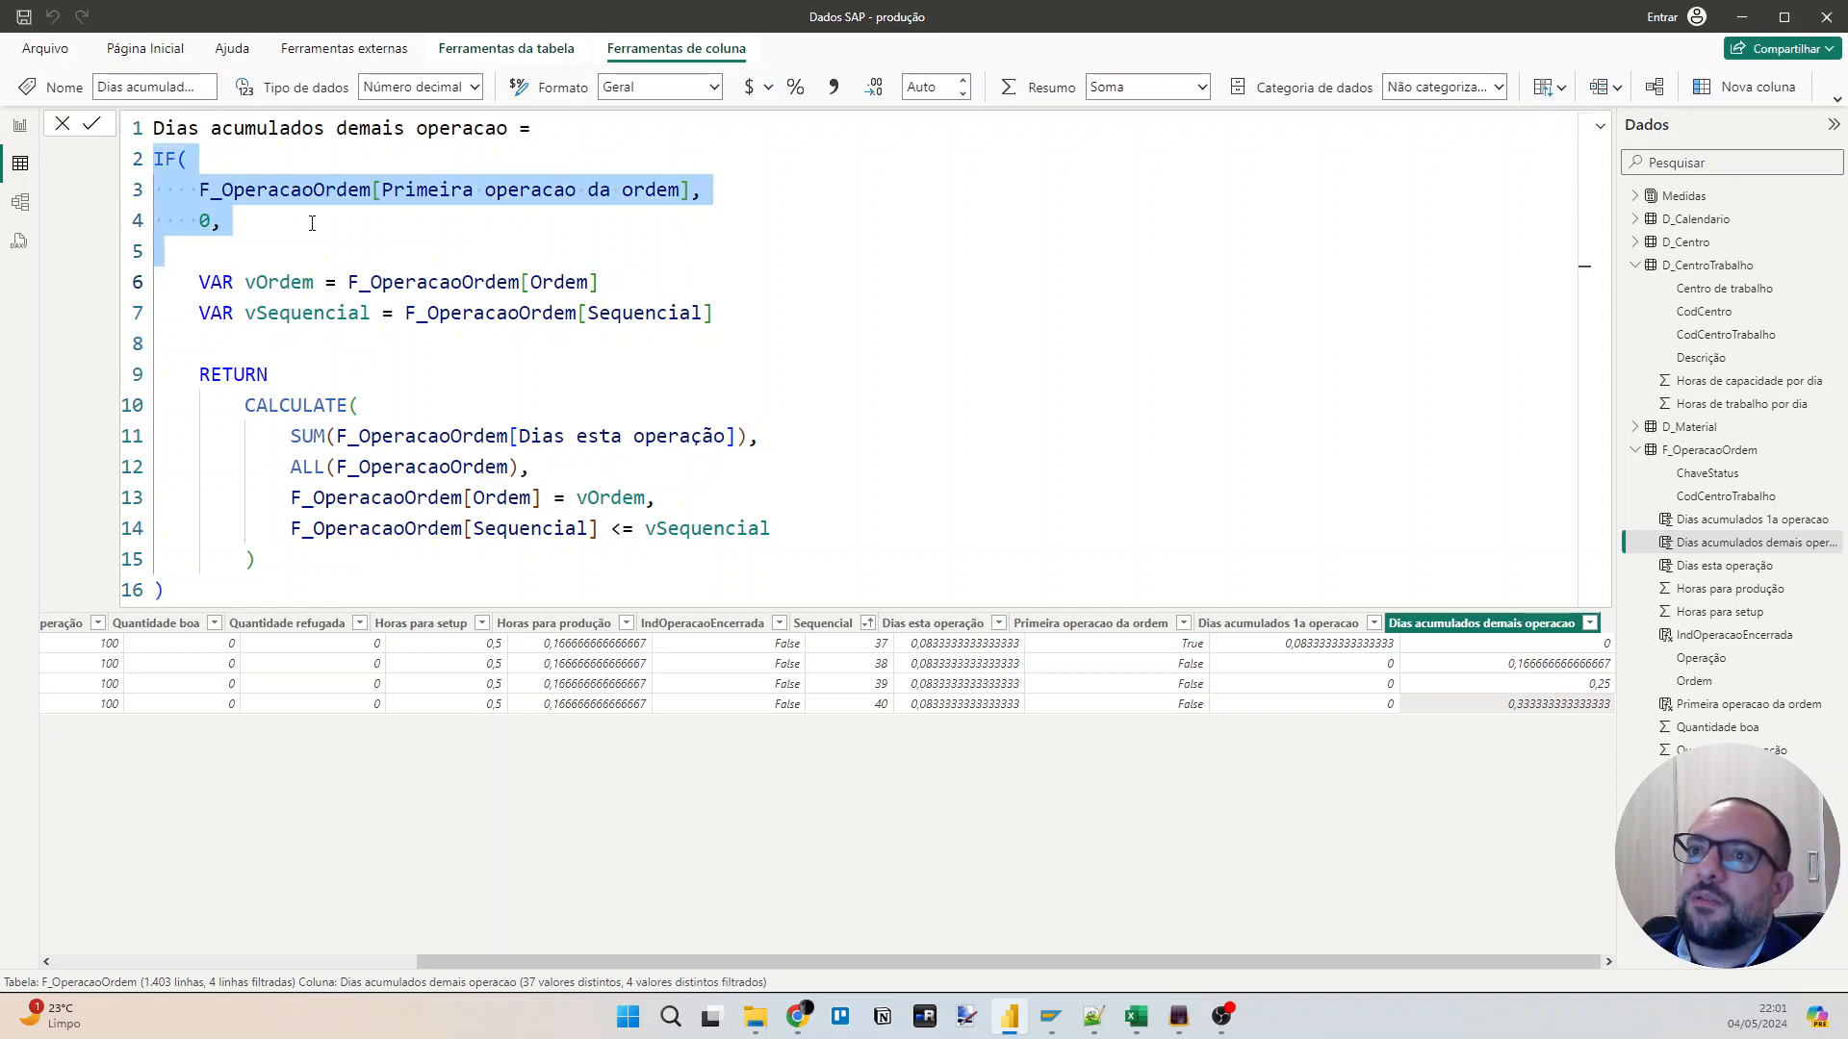
pyautogui.press('Delete')
# Outdent the remaining VAR and RETURN block, drop the IF's closing parenthesis and commit the formula.
pyautogui.hotkey('ctrl', 'shift', 'End')
pyautogui.hotkey('shift', 'Up')
pyautogui.hotkey('shift', 'End')
pyautogui.hotkey('shift', 'Tab')
pyautogui.press('Right')
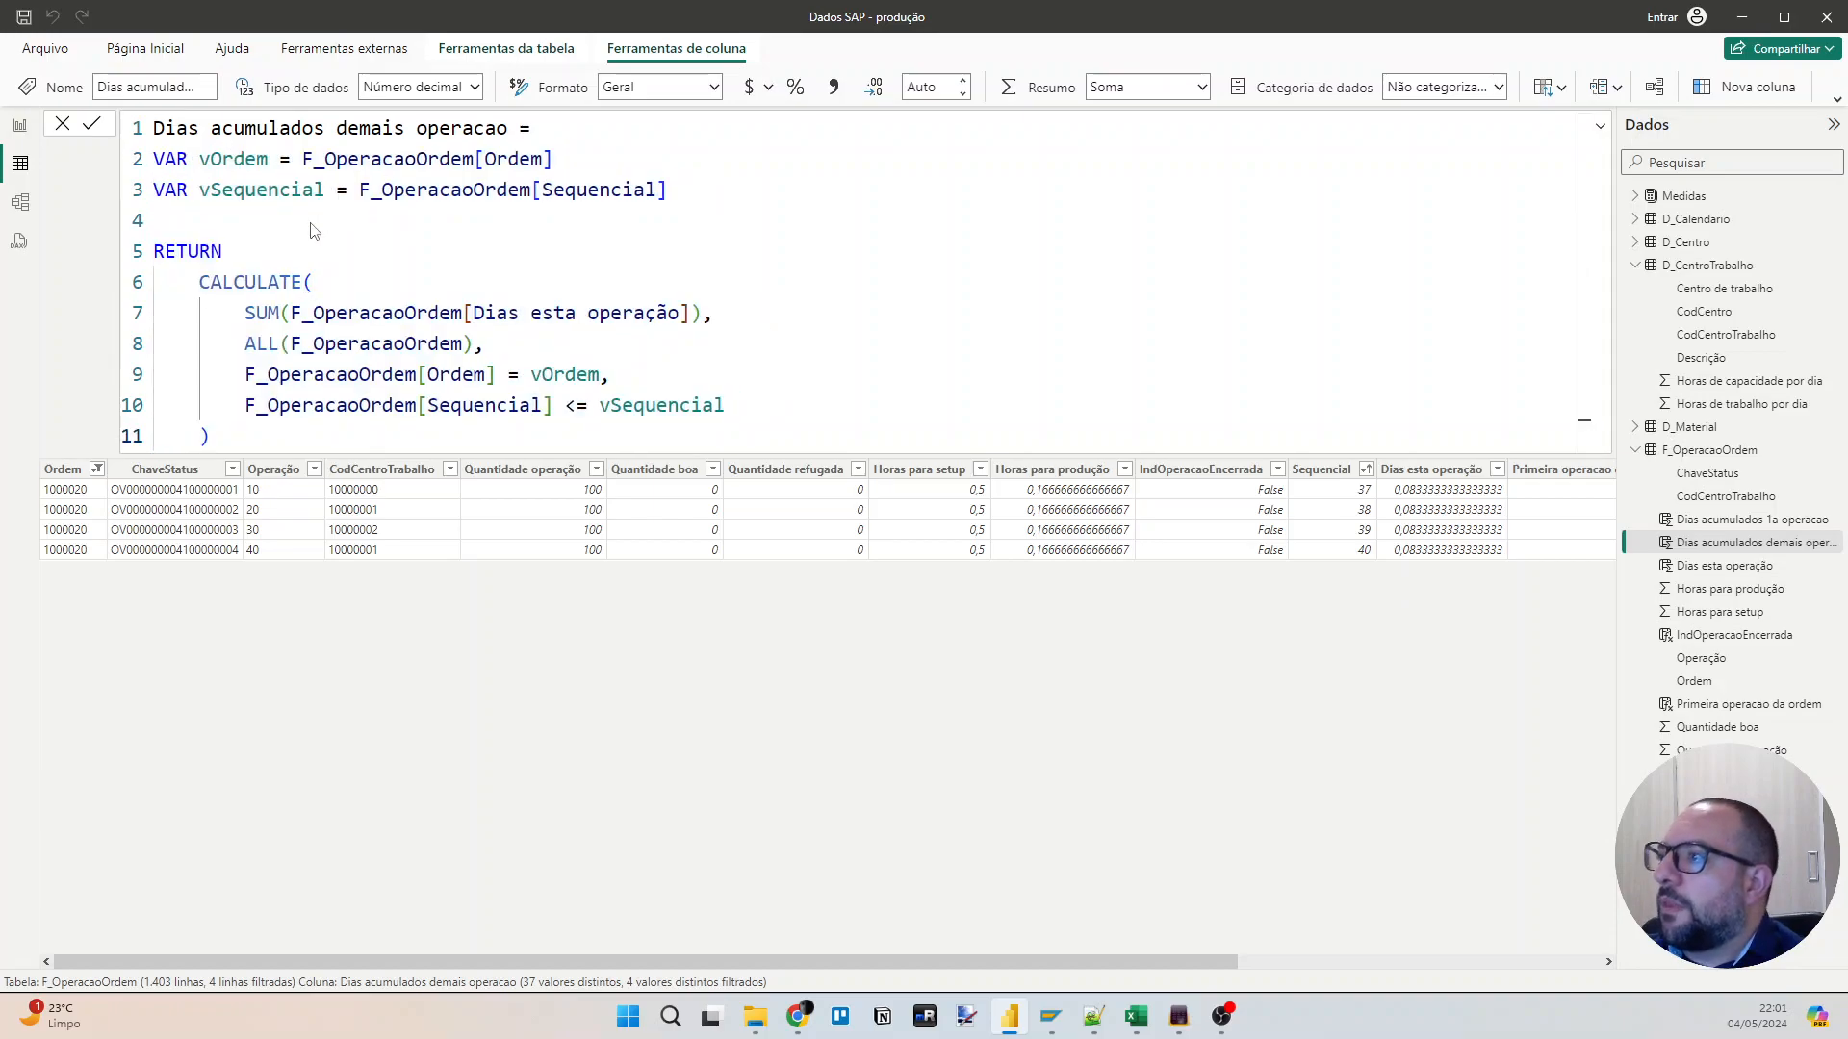
pyautogui.press('Return')
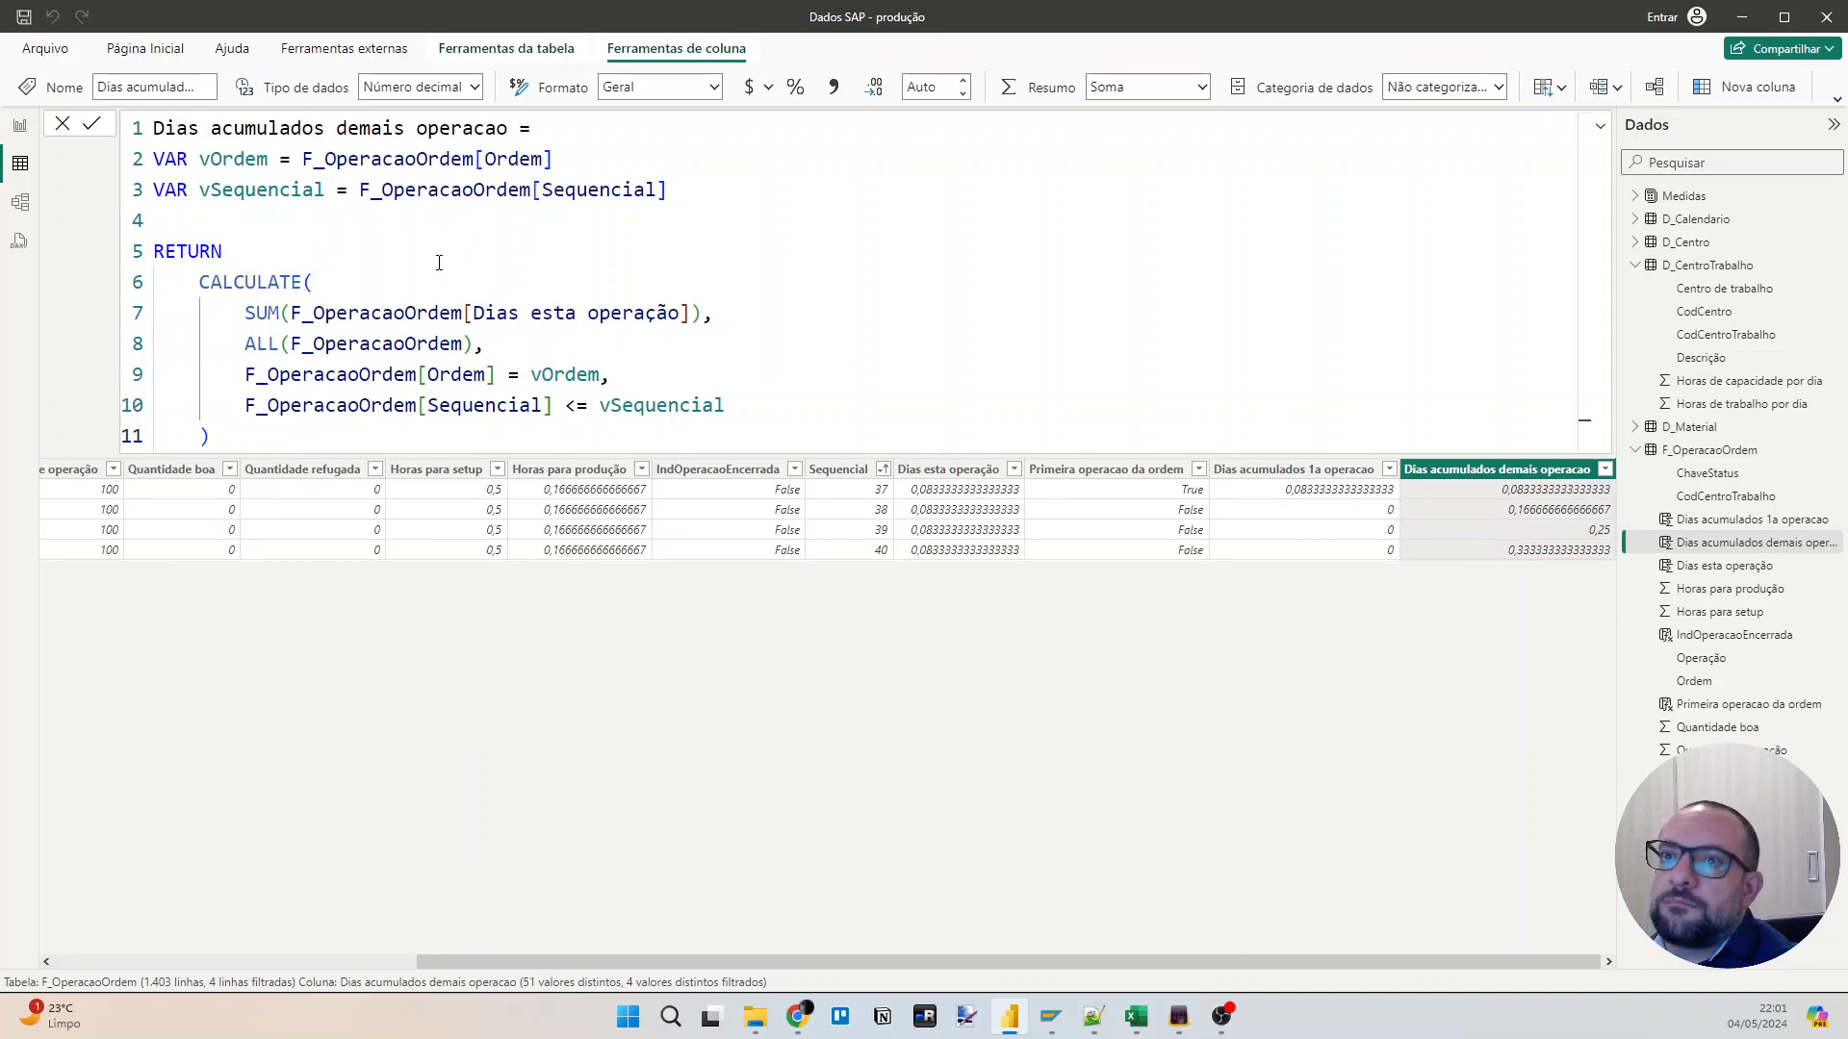
# Review the "Dias acumulados 1a operacao" formula and return to the first columns of the table.
pyautogui.click(1341, 491)
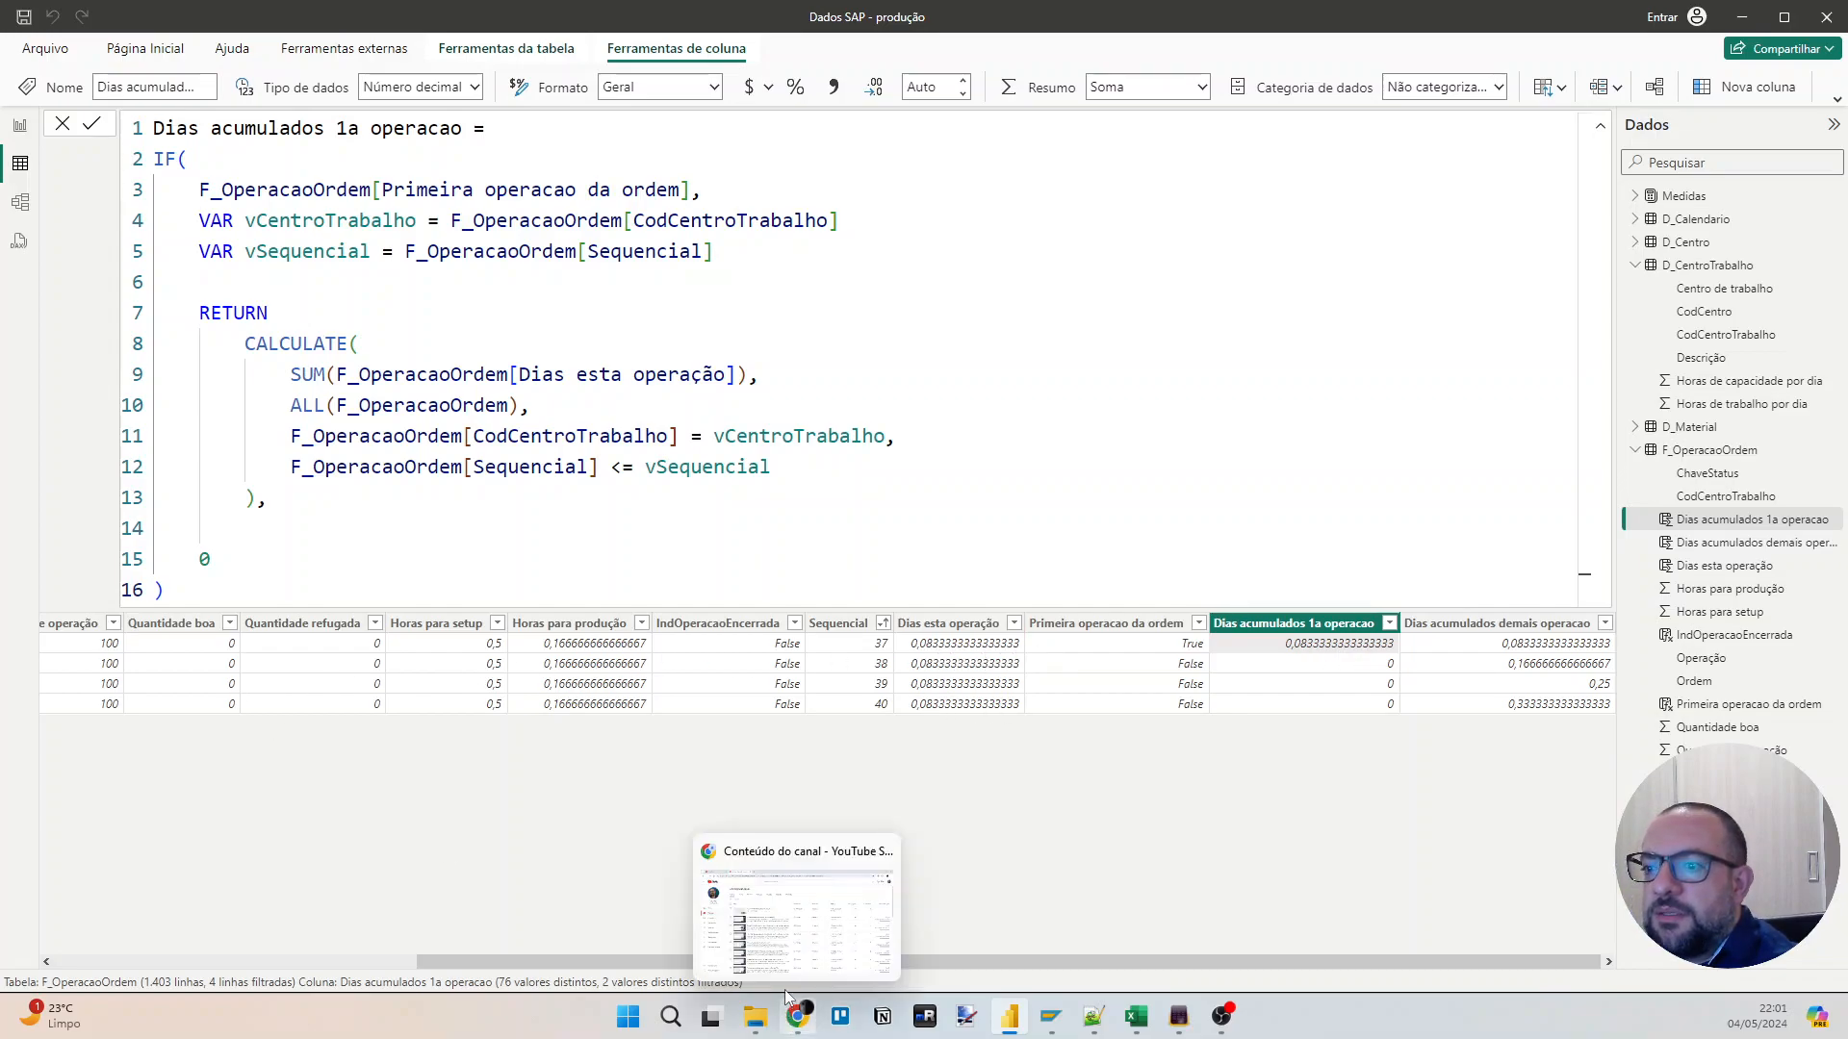
pyautogui.moveTo(1128, 962); pyautogui.dragTo(765, 962)
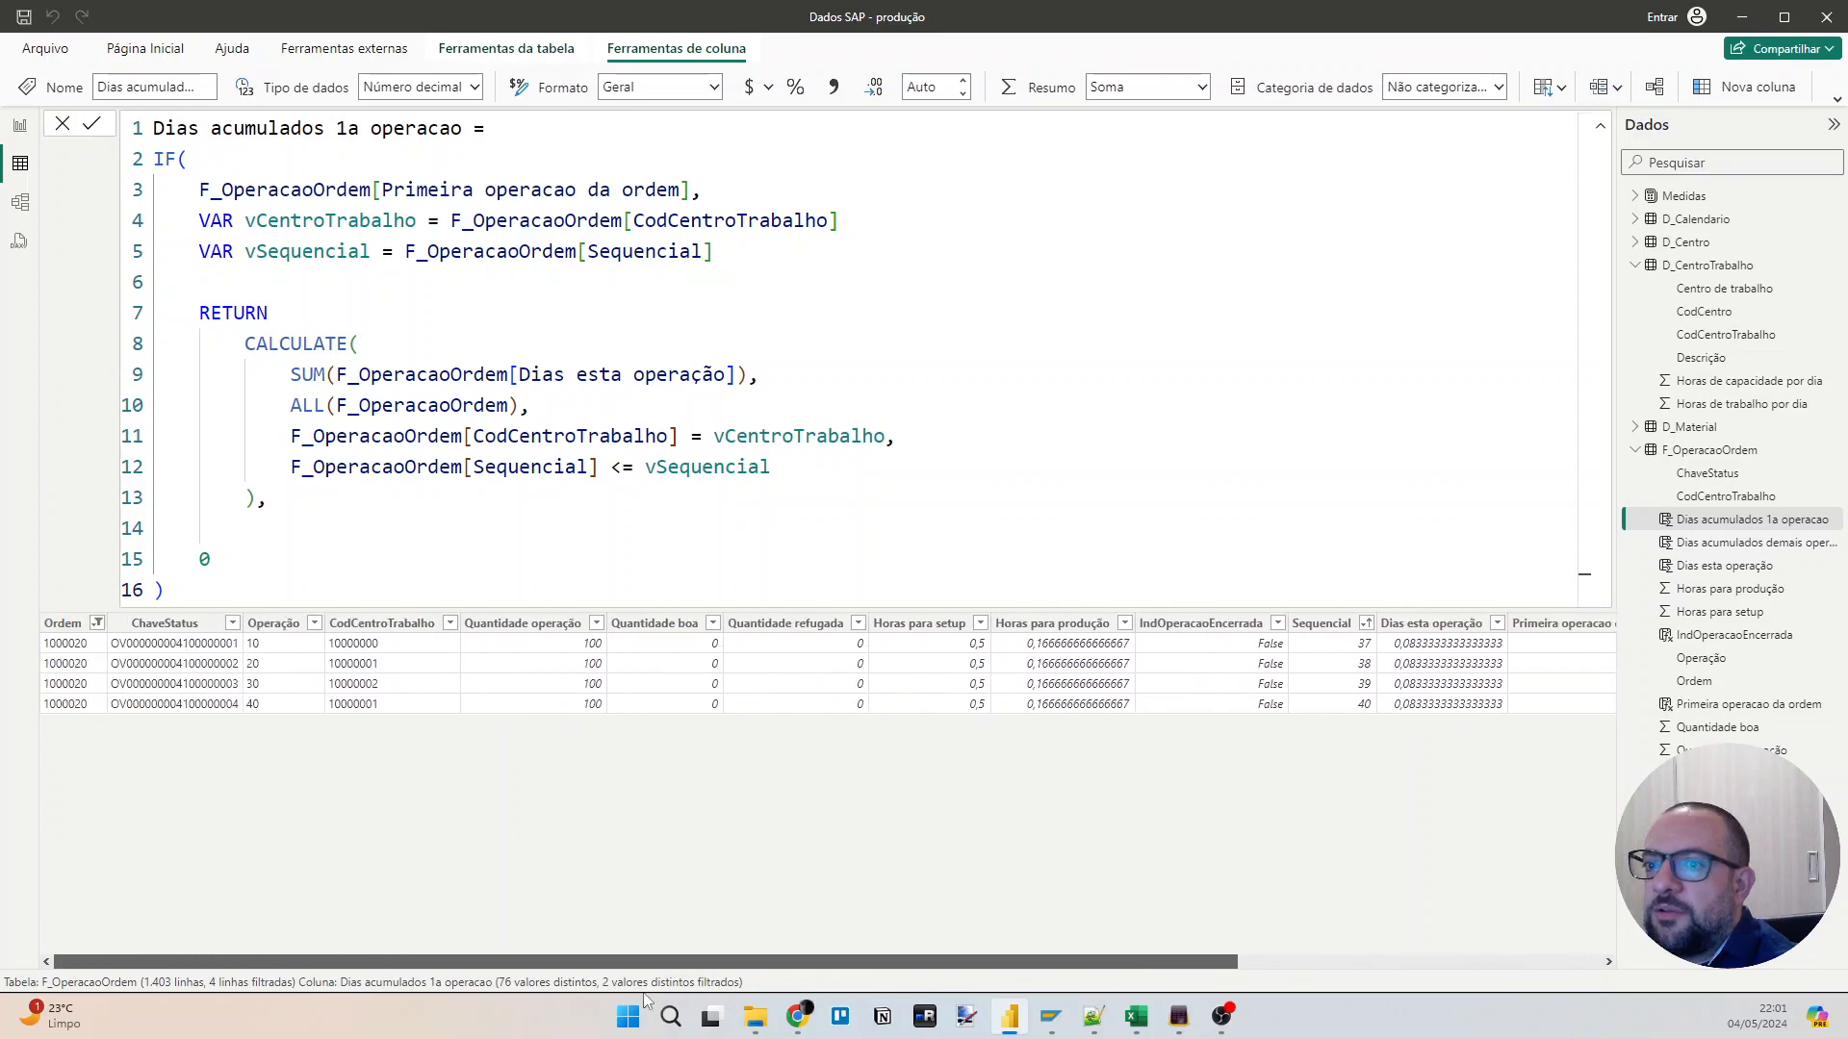
pyautogui.click(183, 622)
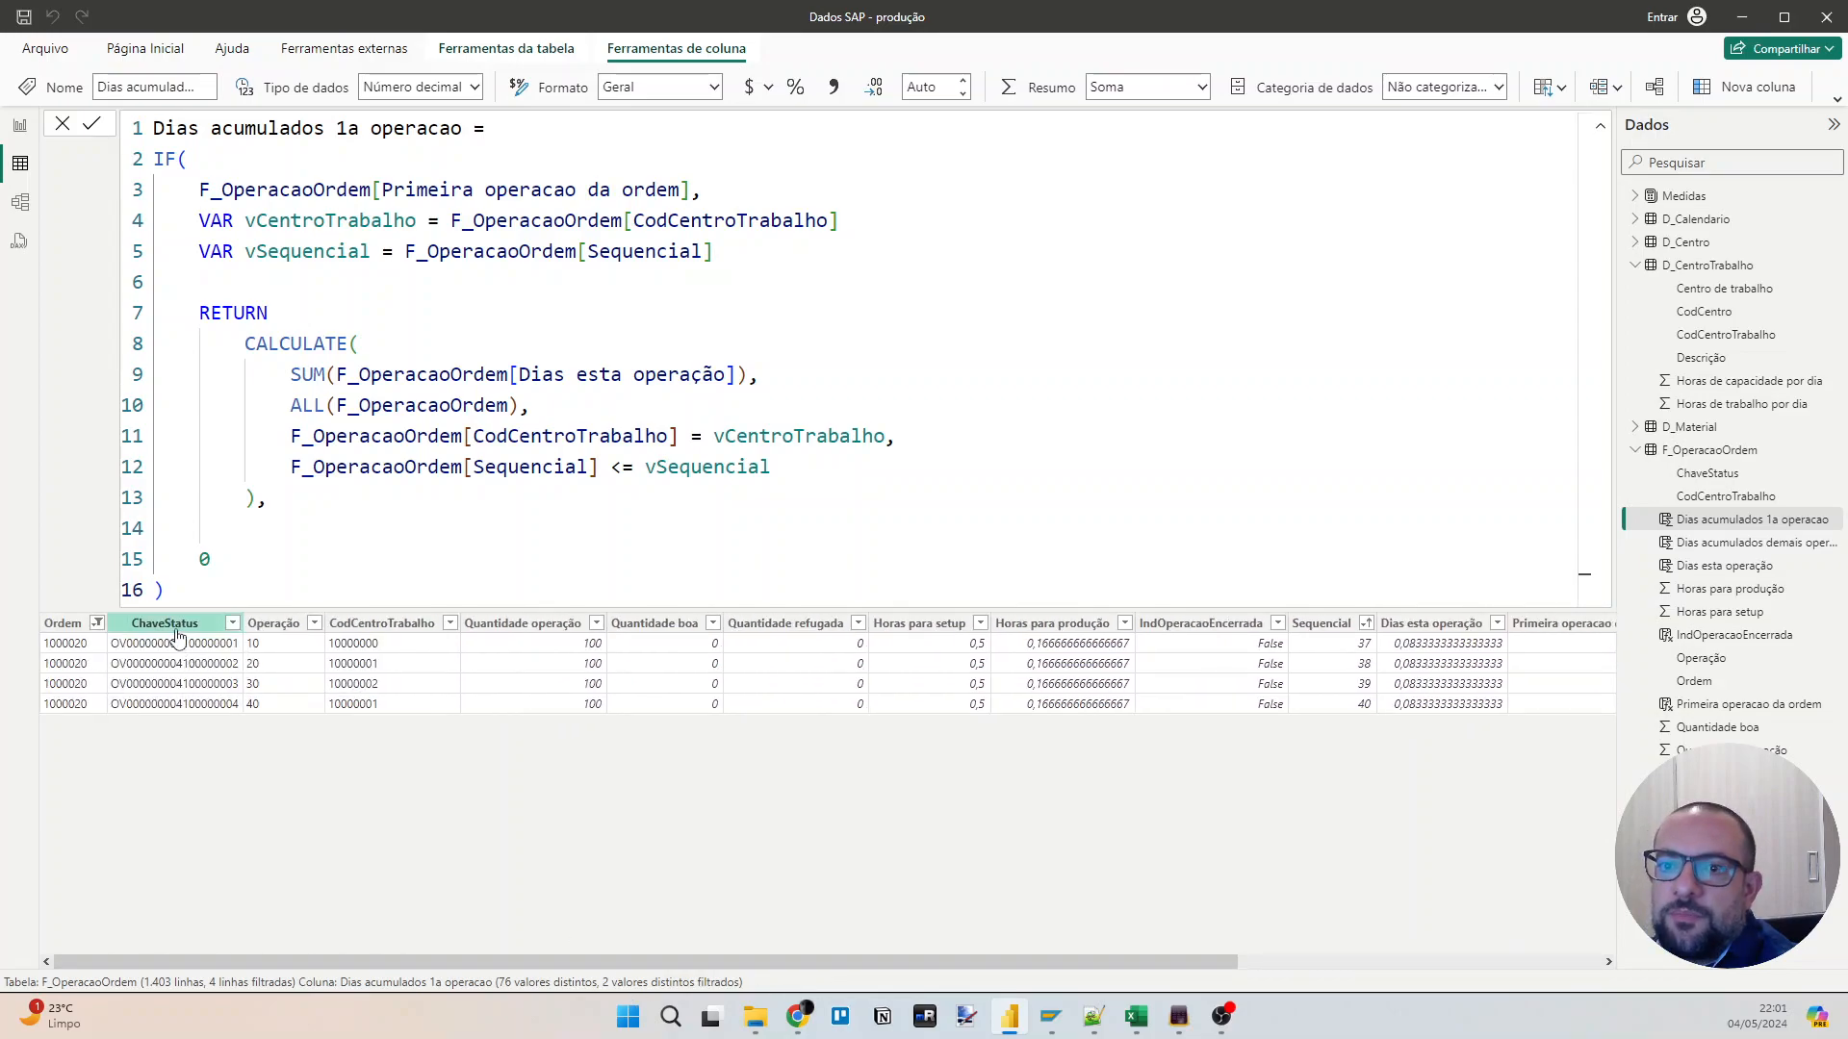
# Clear all table filters, show only work centre 10000000 in CodCentroTrabalho and sort the rows by Ordem ascending.
pyautogui.rightClick(177, 625)
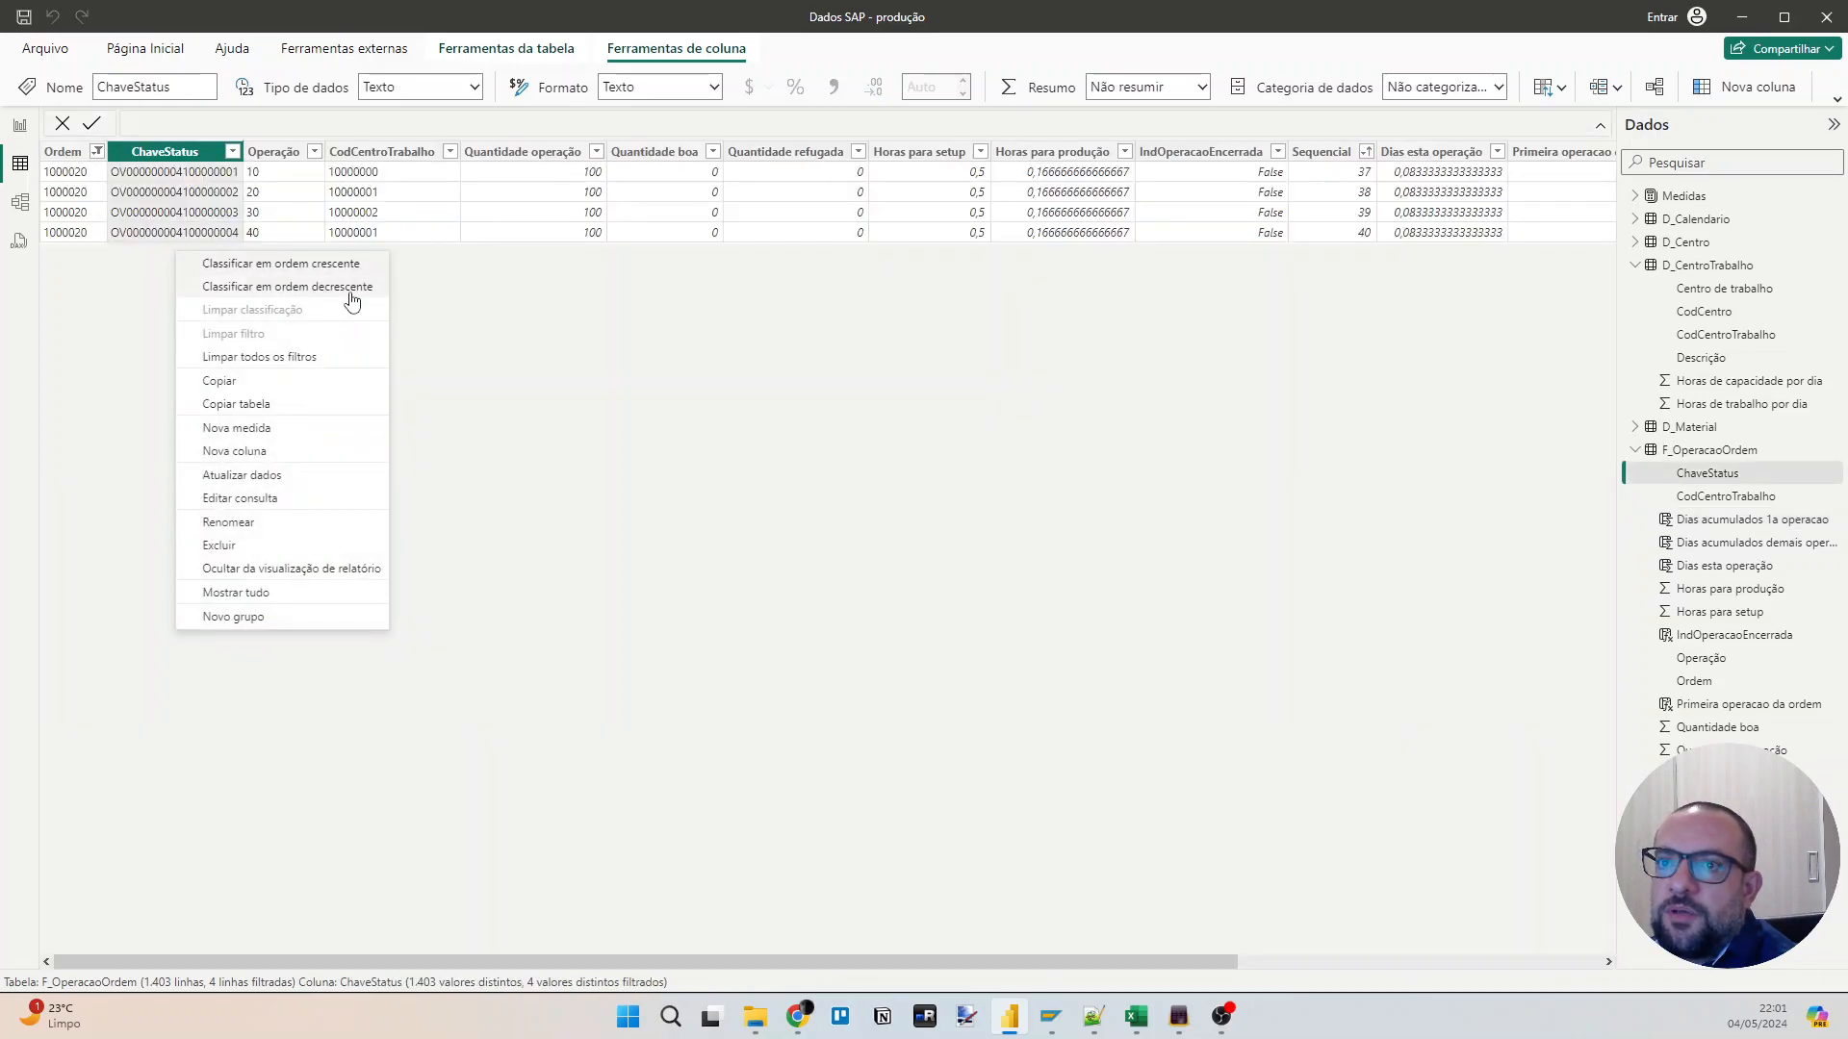
pyautogui.click(309, 358)
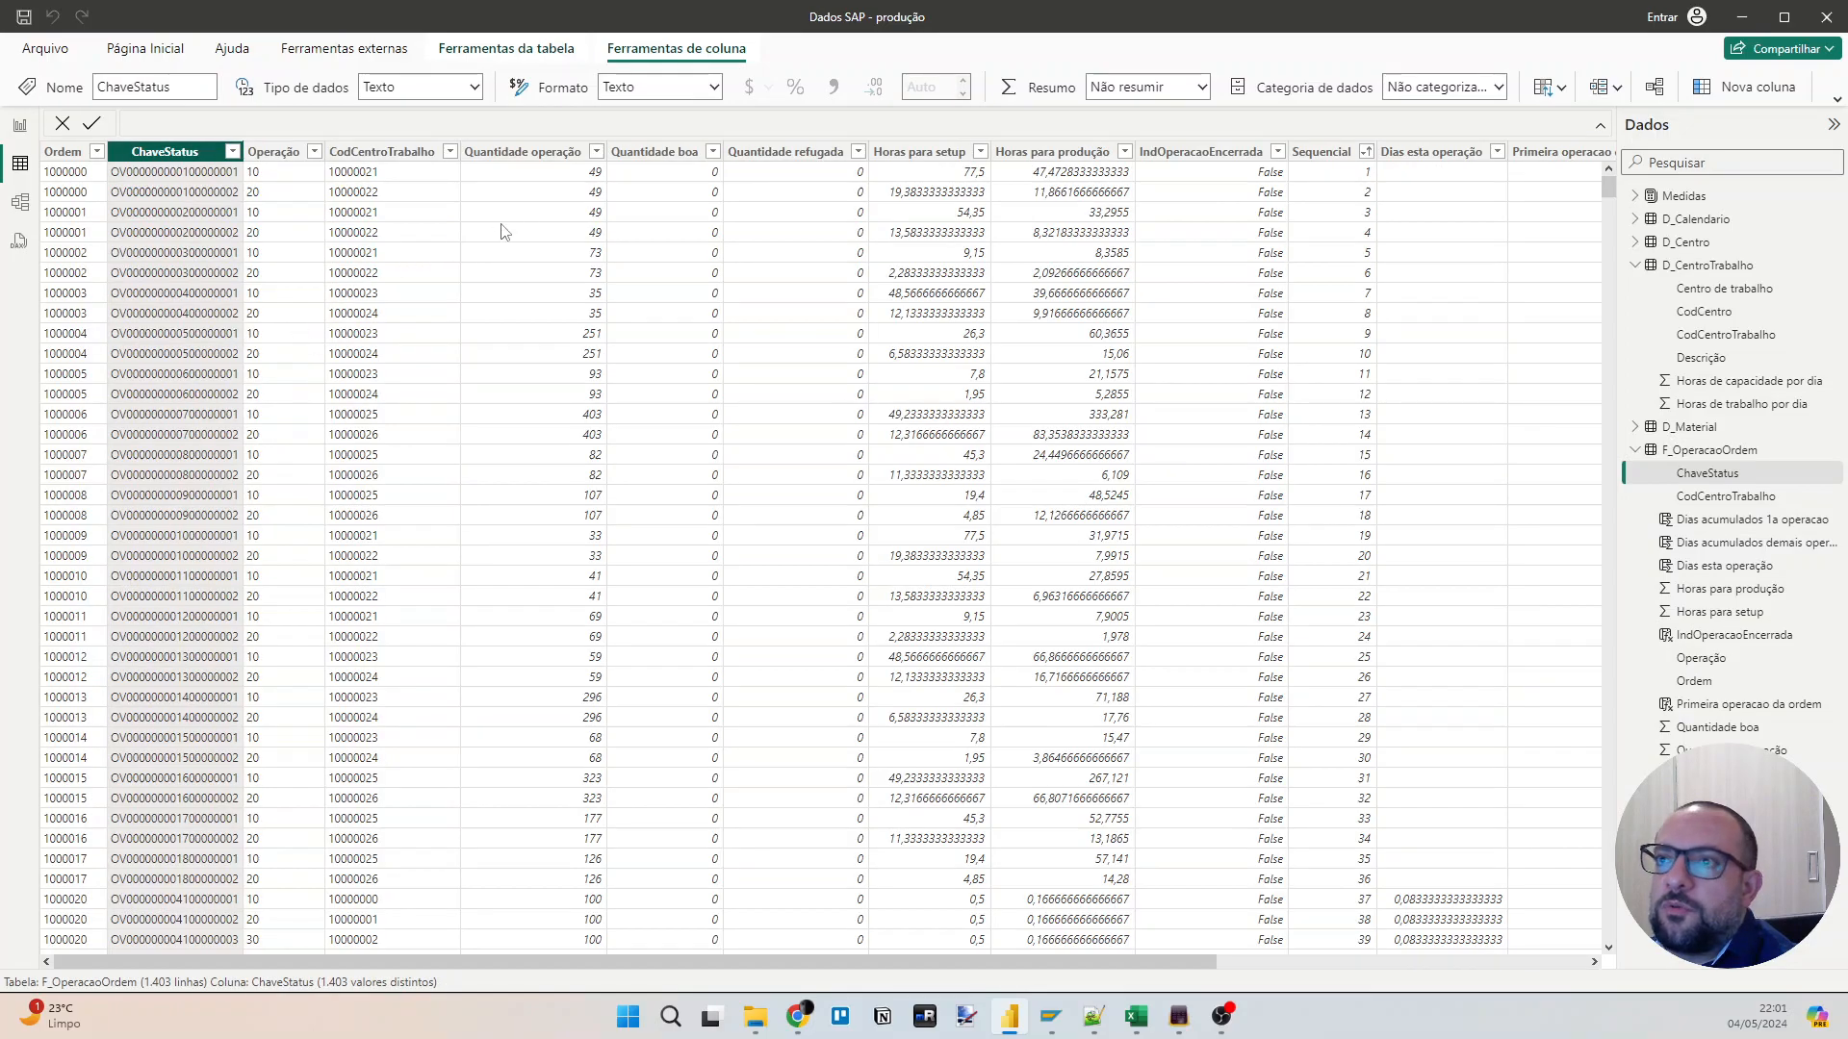
pyautogui.click(450, 151)
pyautogui.click(546, 352)
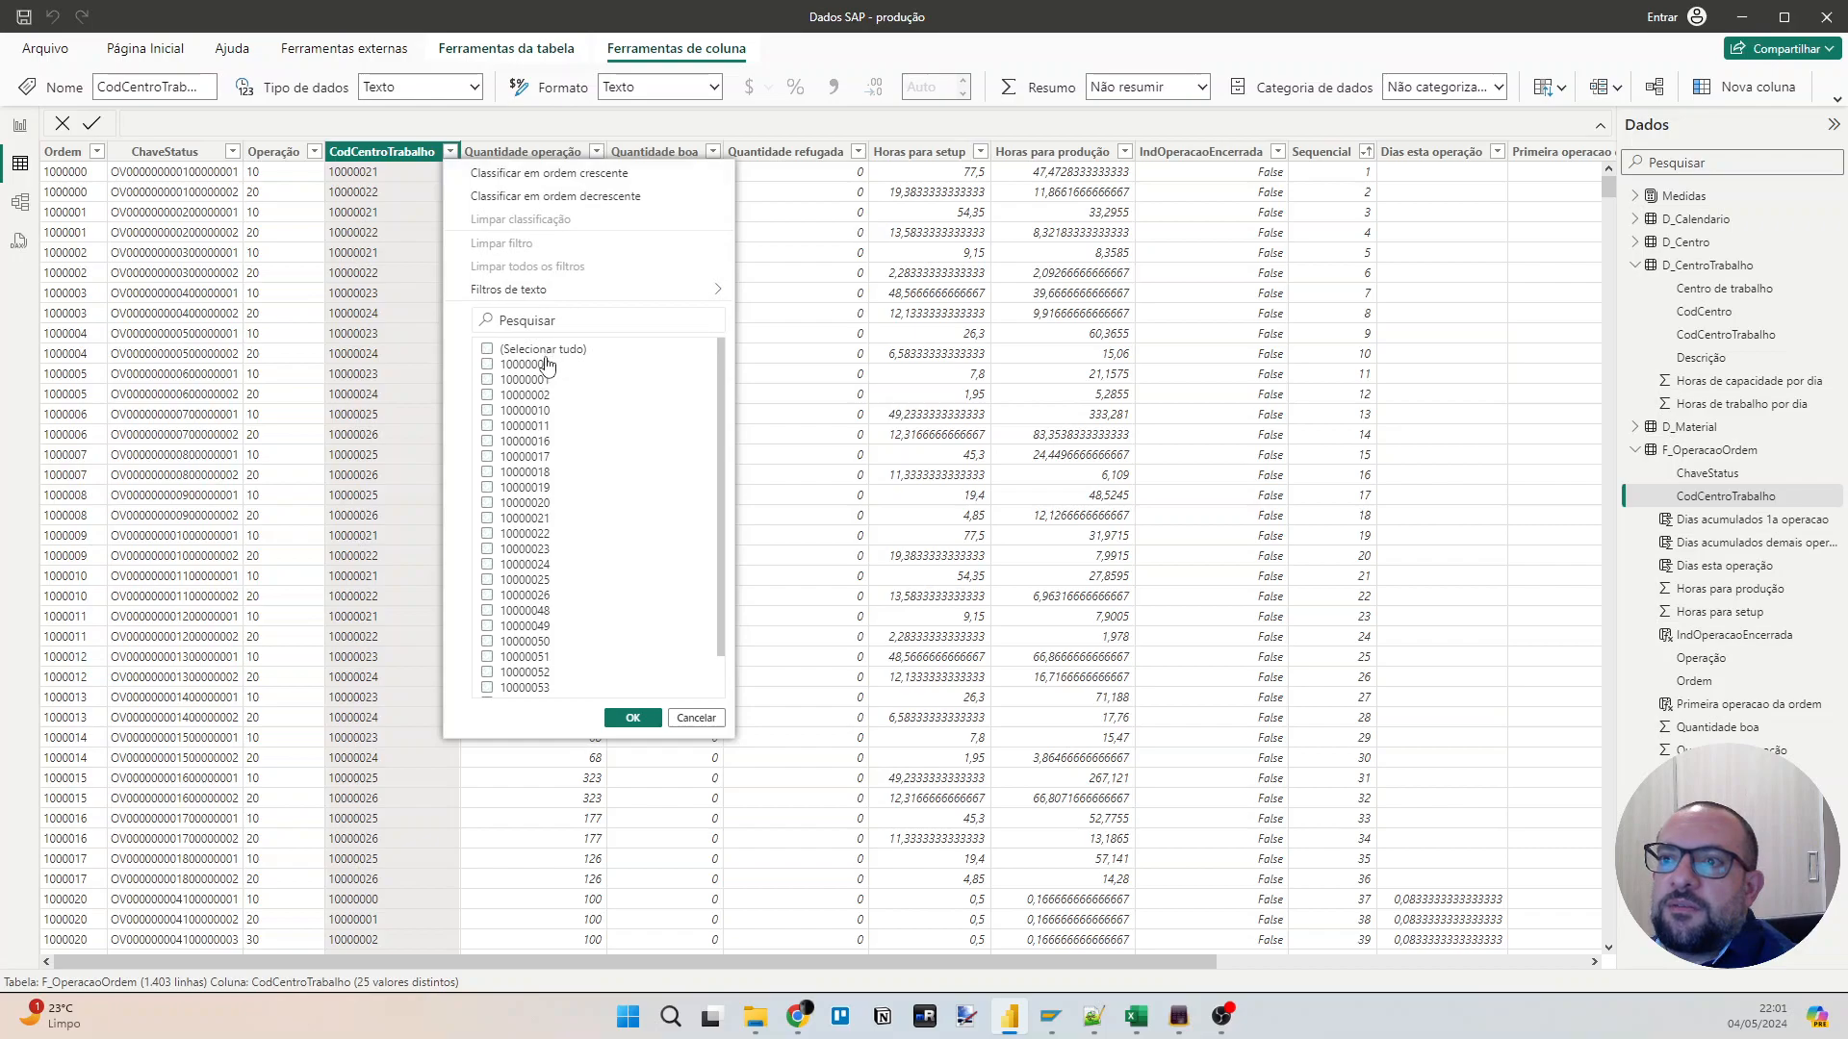
pyautogui.click(633, 717)
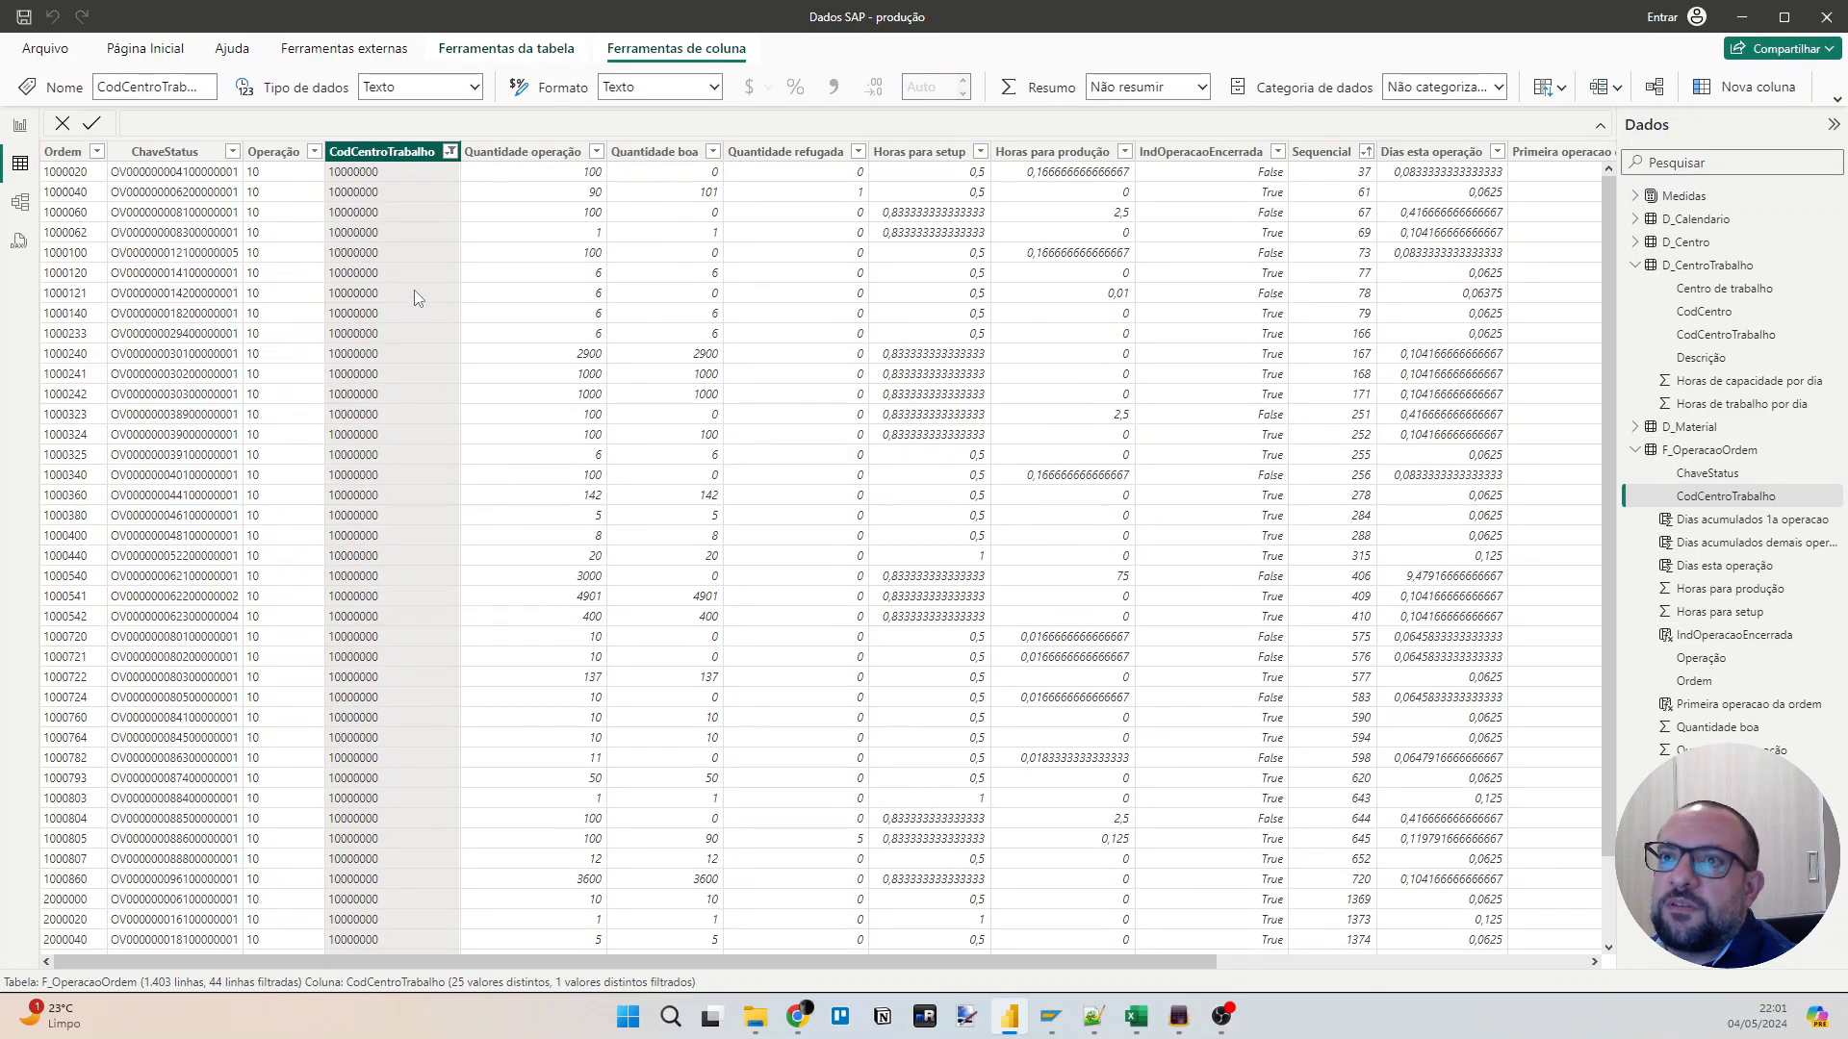
pyautogui.rightClick(60, 152)
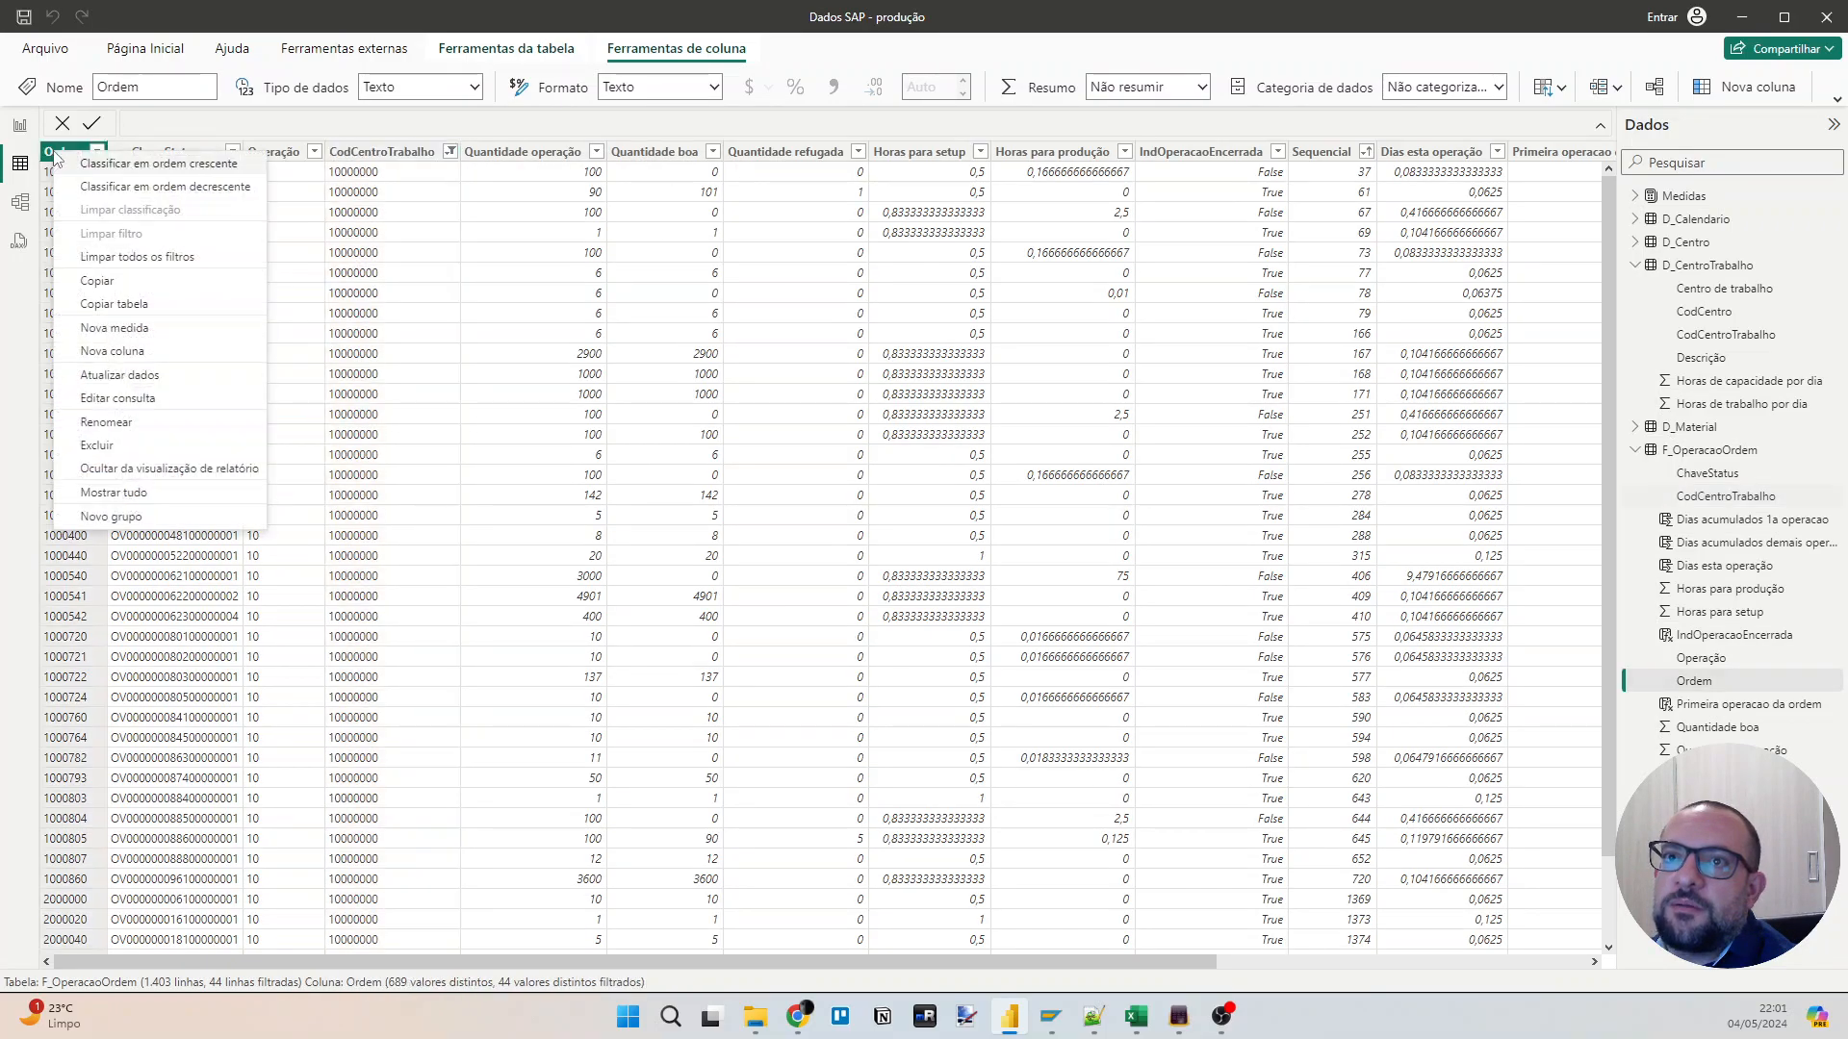
pyautogui.click(118, 169)
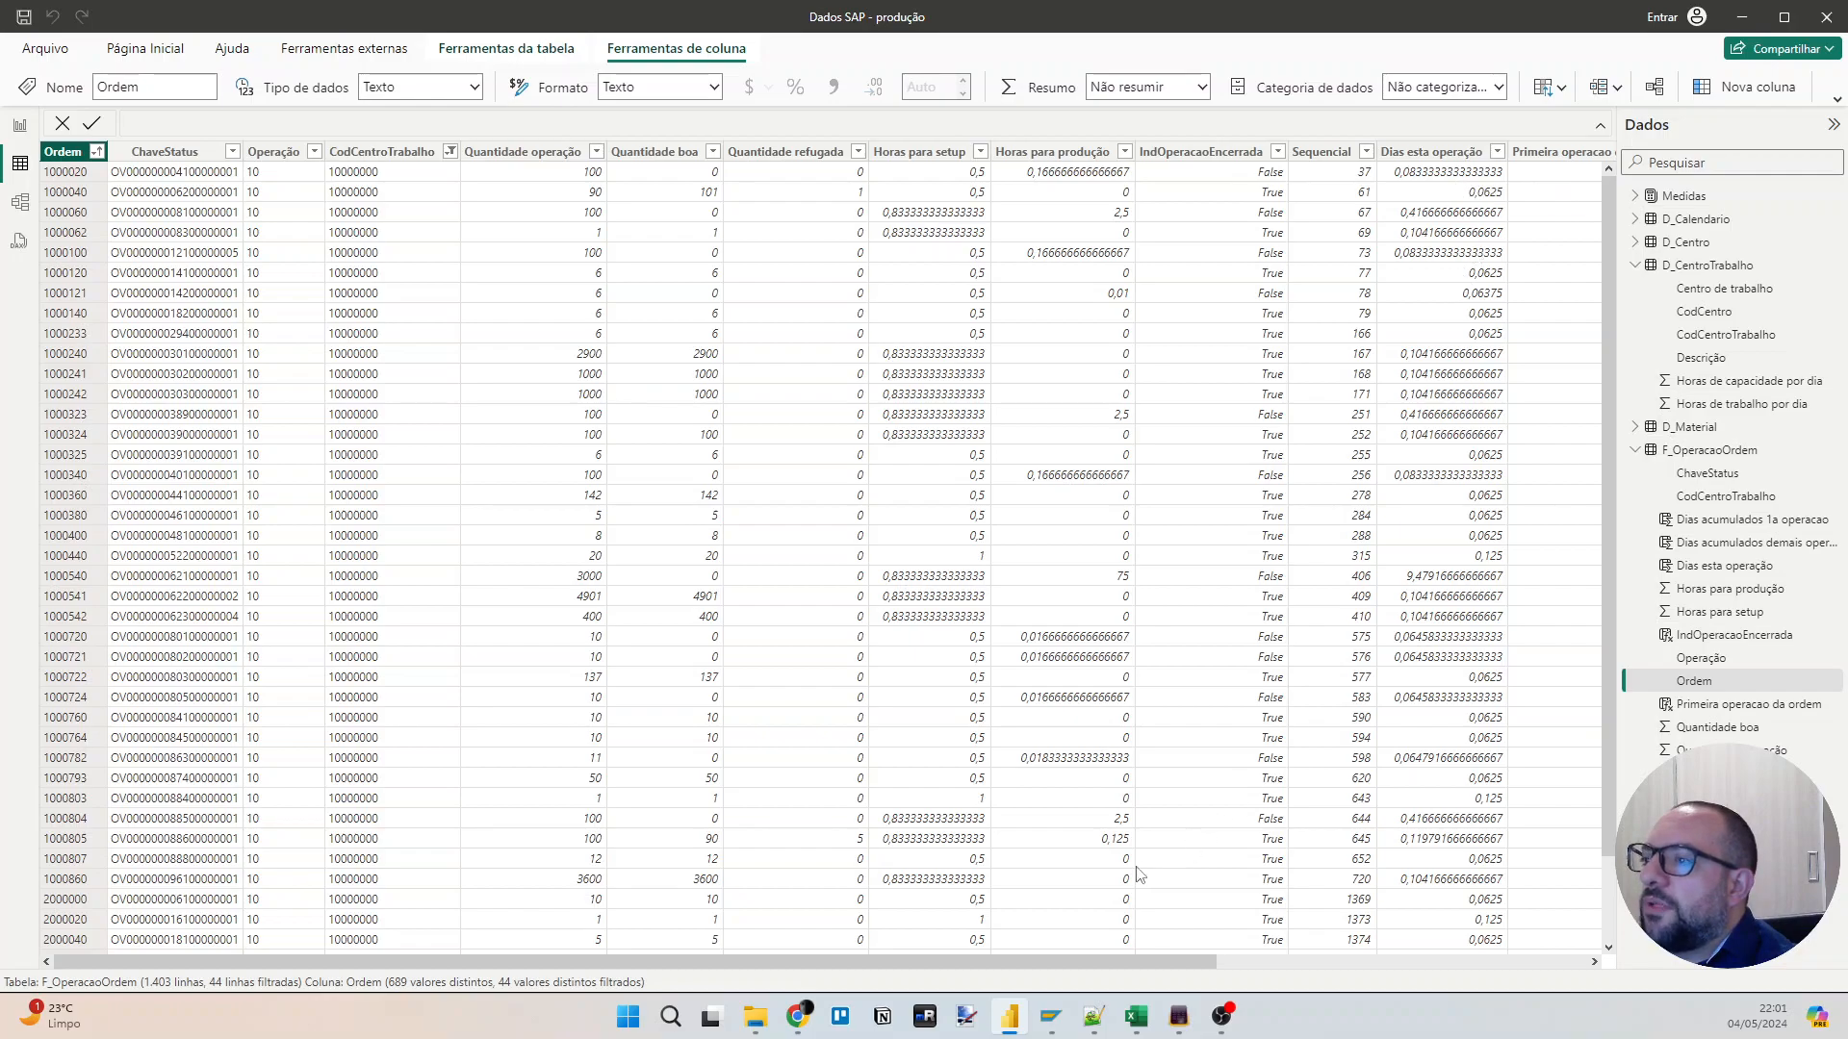
# Clear all filters and filter the Ordem column to order 1000020.
pyautogui.rightClick(165, 154)
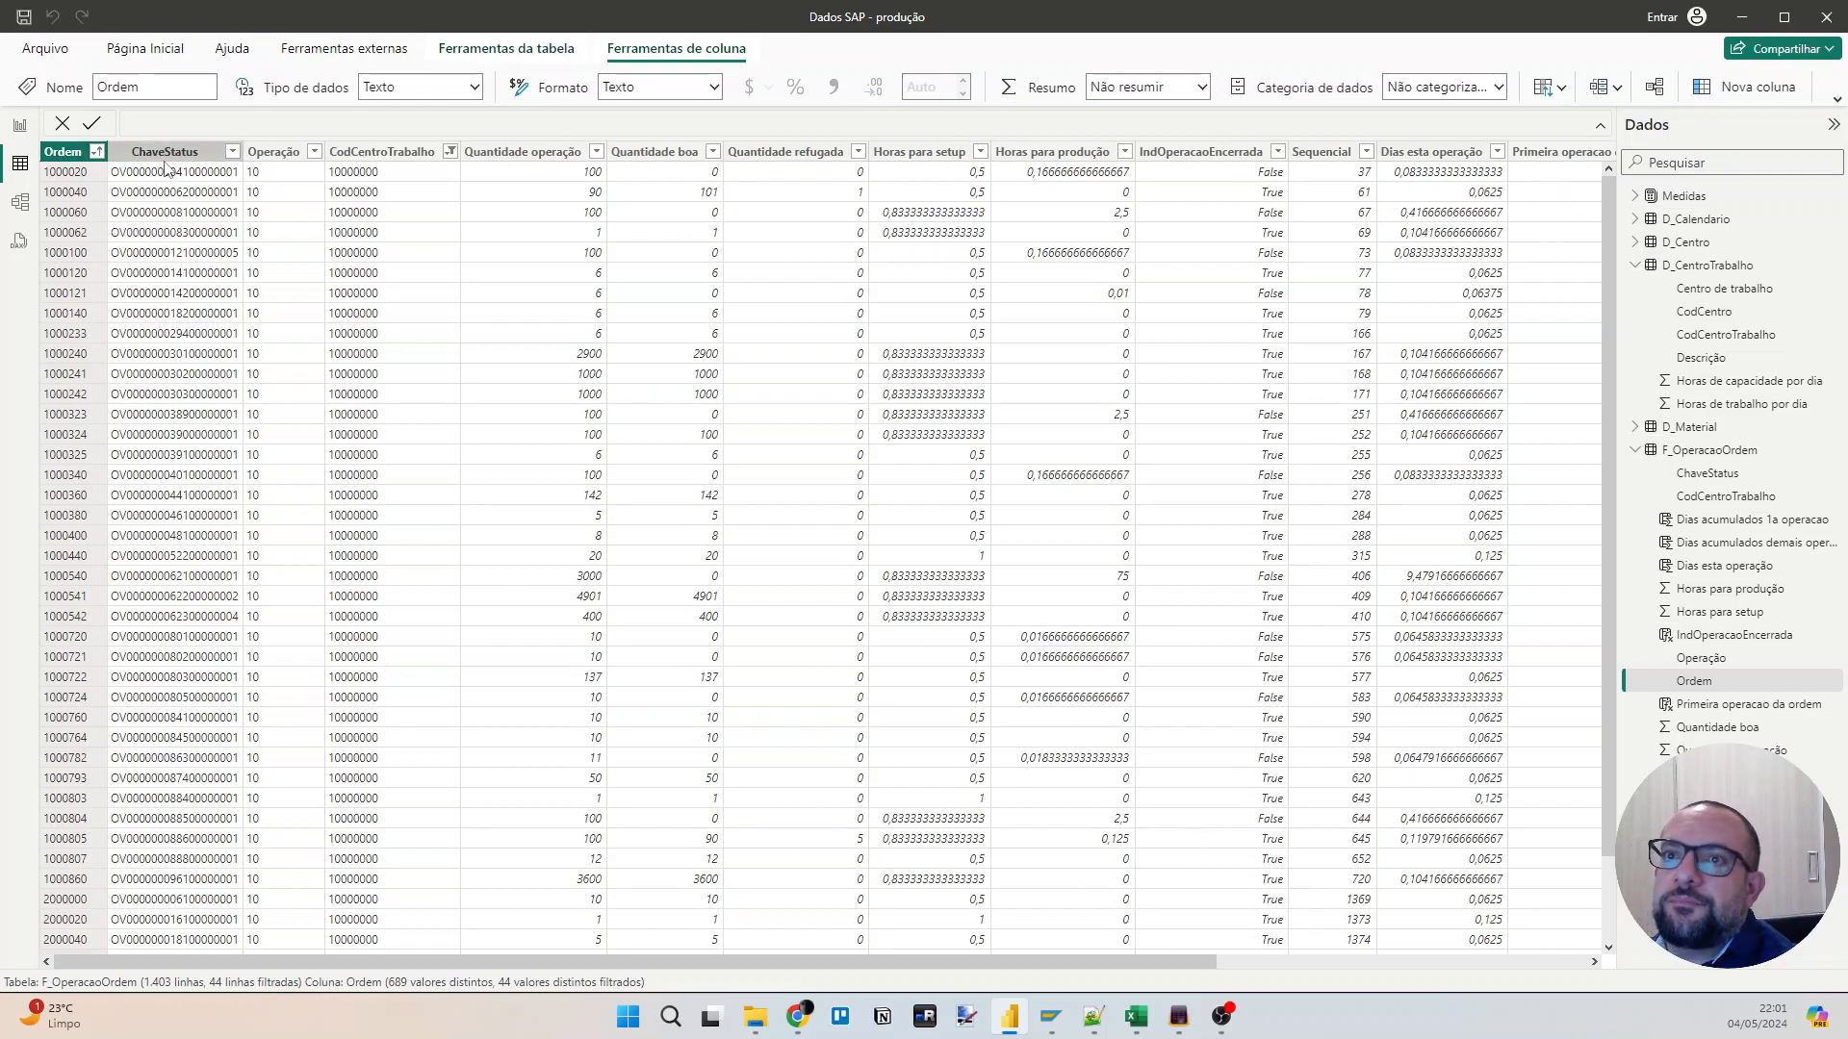
pyautogui.click(237, 269)
pyautogui.click(96, 151)
pyautogui.click(220, 358)
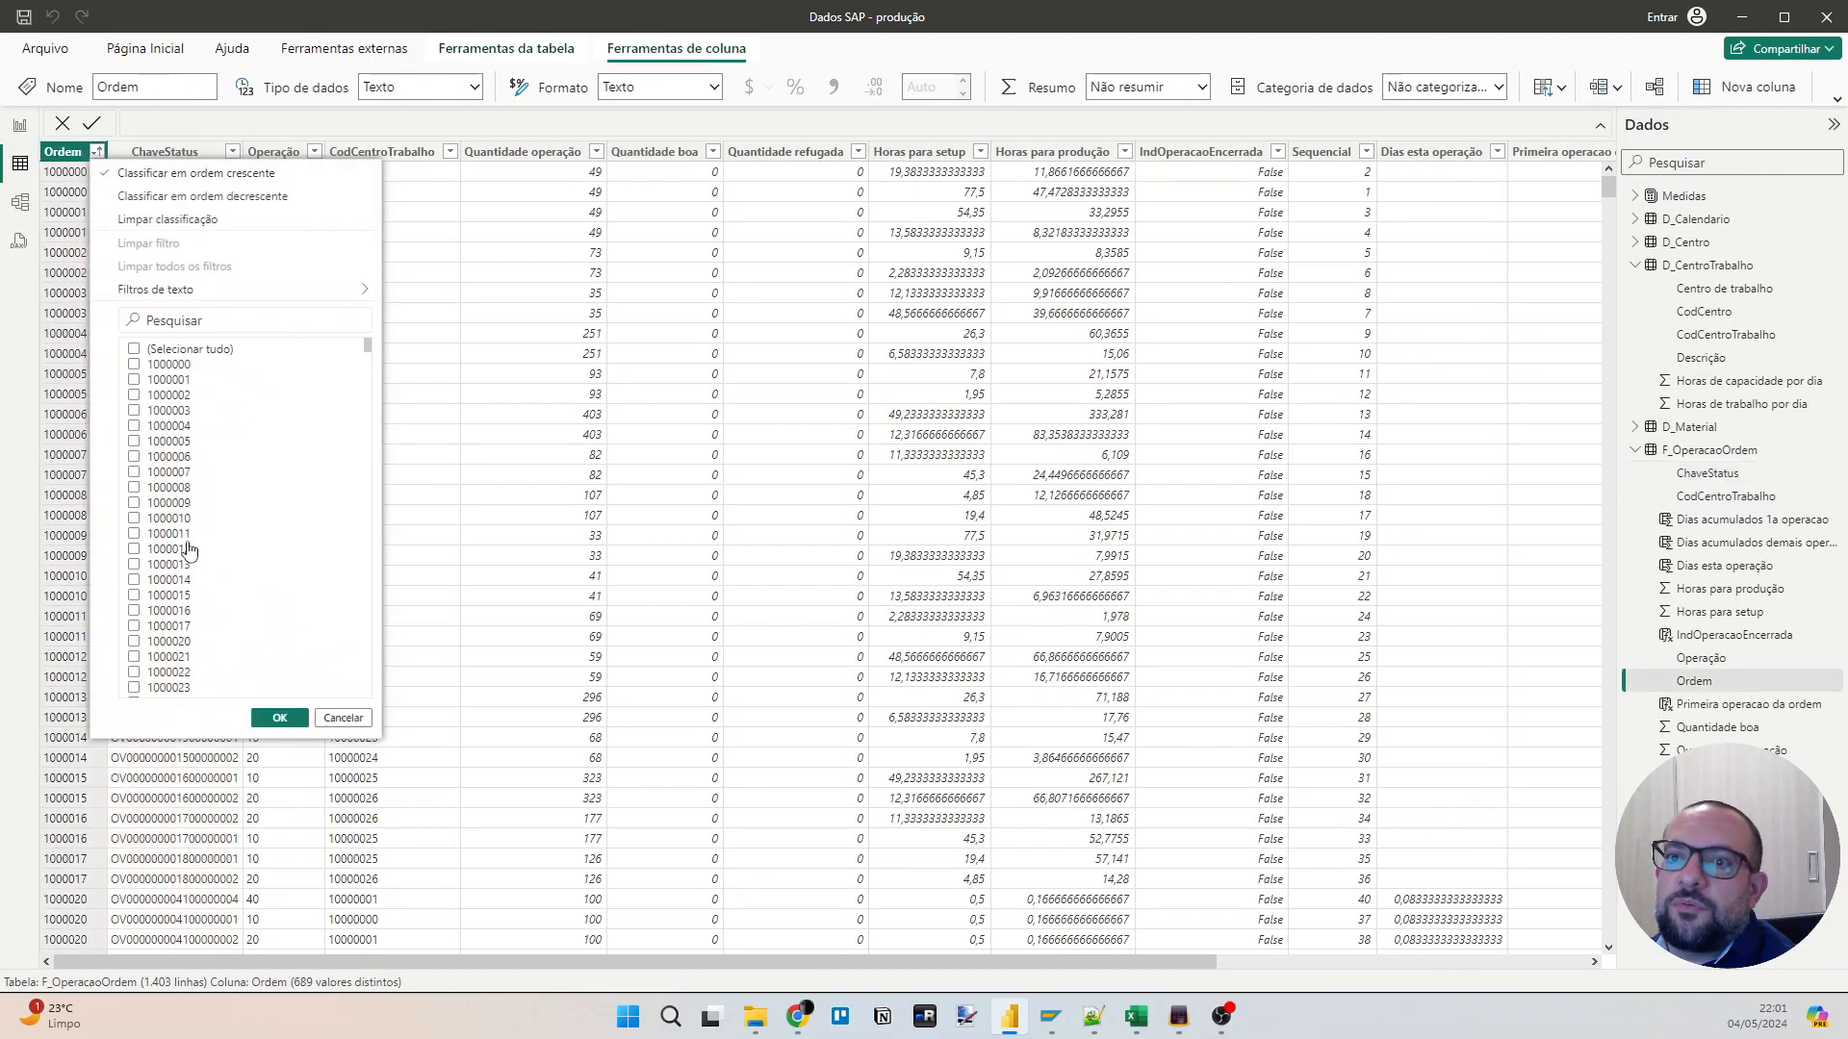
pyautogui.click(184, 644)
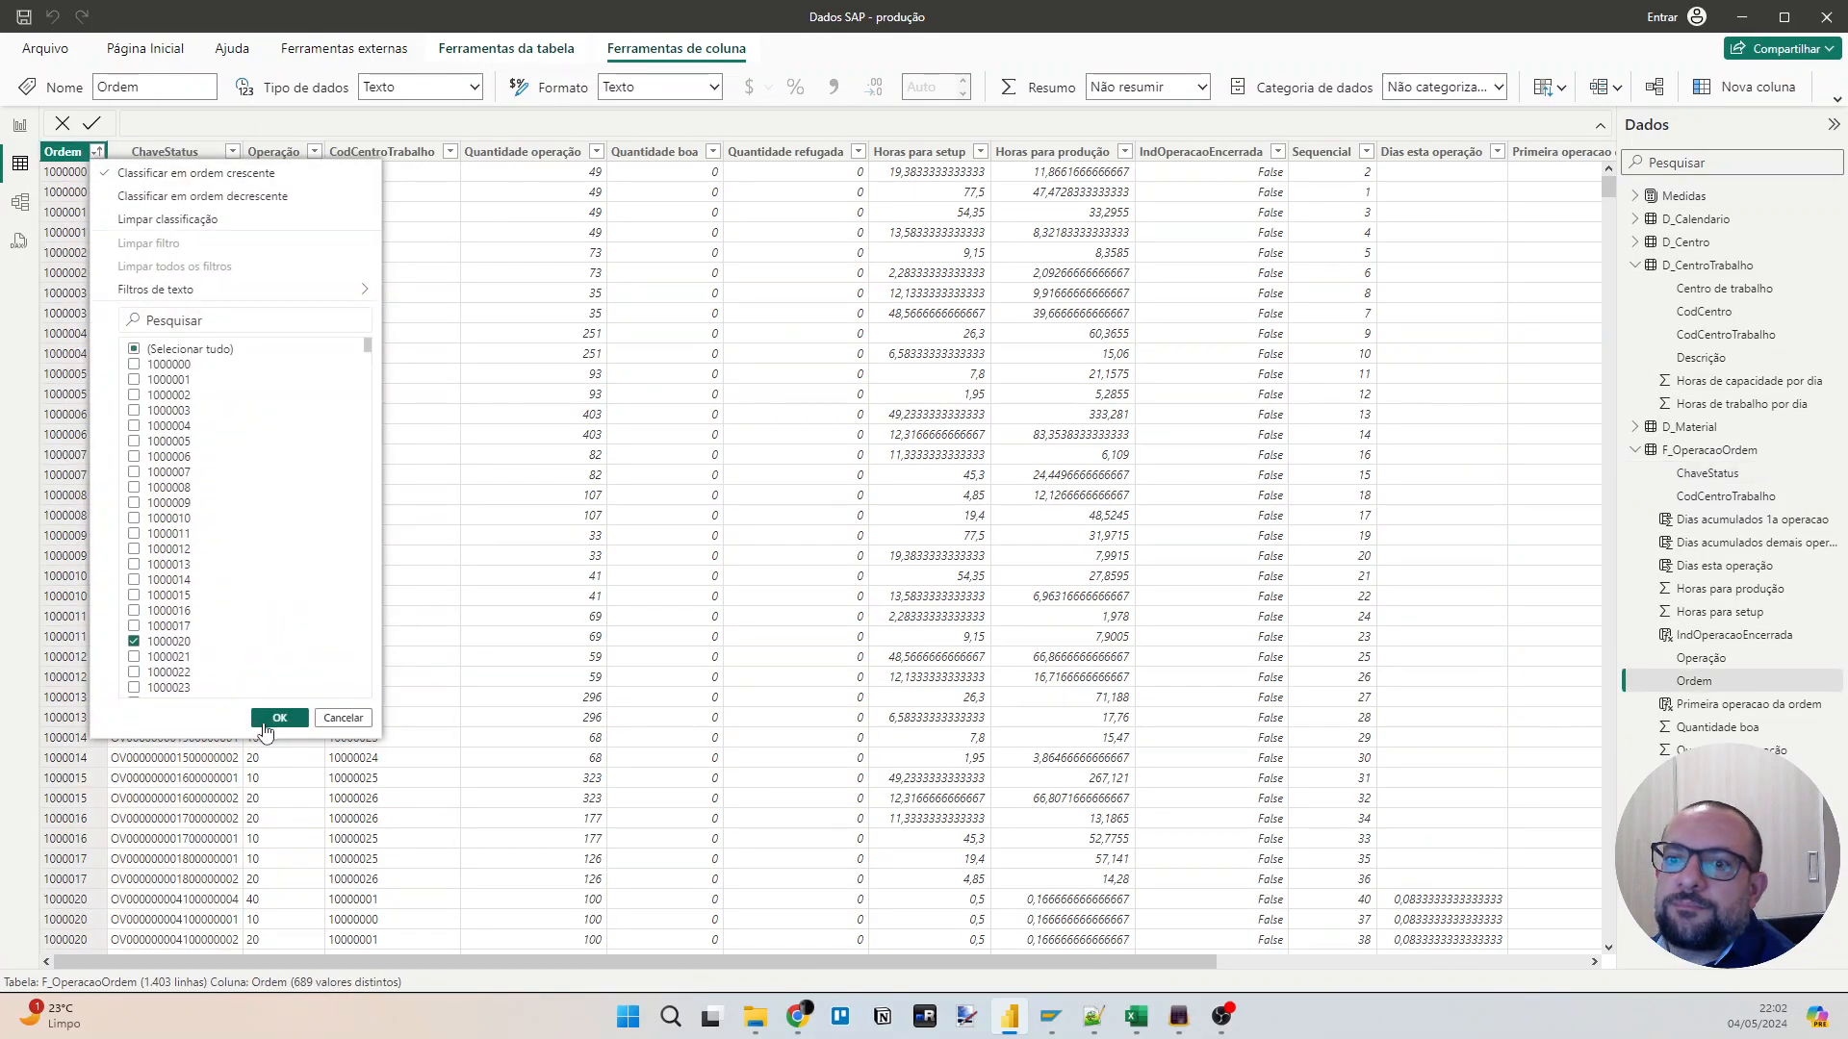
pyautogui.click(279, 718)
# Compare the two accumulated-days columns for the order and review the "Dias acumulados demais operacao" formula.
pyautogui.moveTo(1081, 963); pyautogui.dragTo(1507, 957)
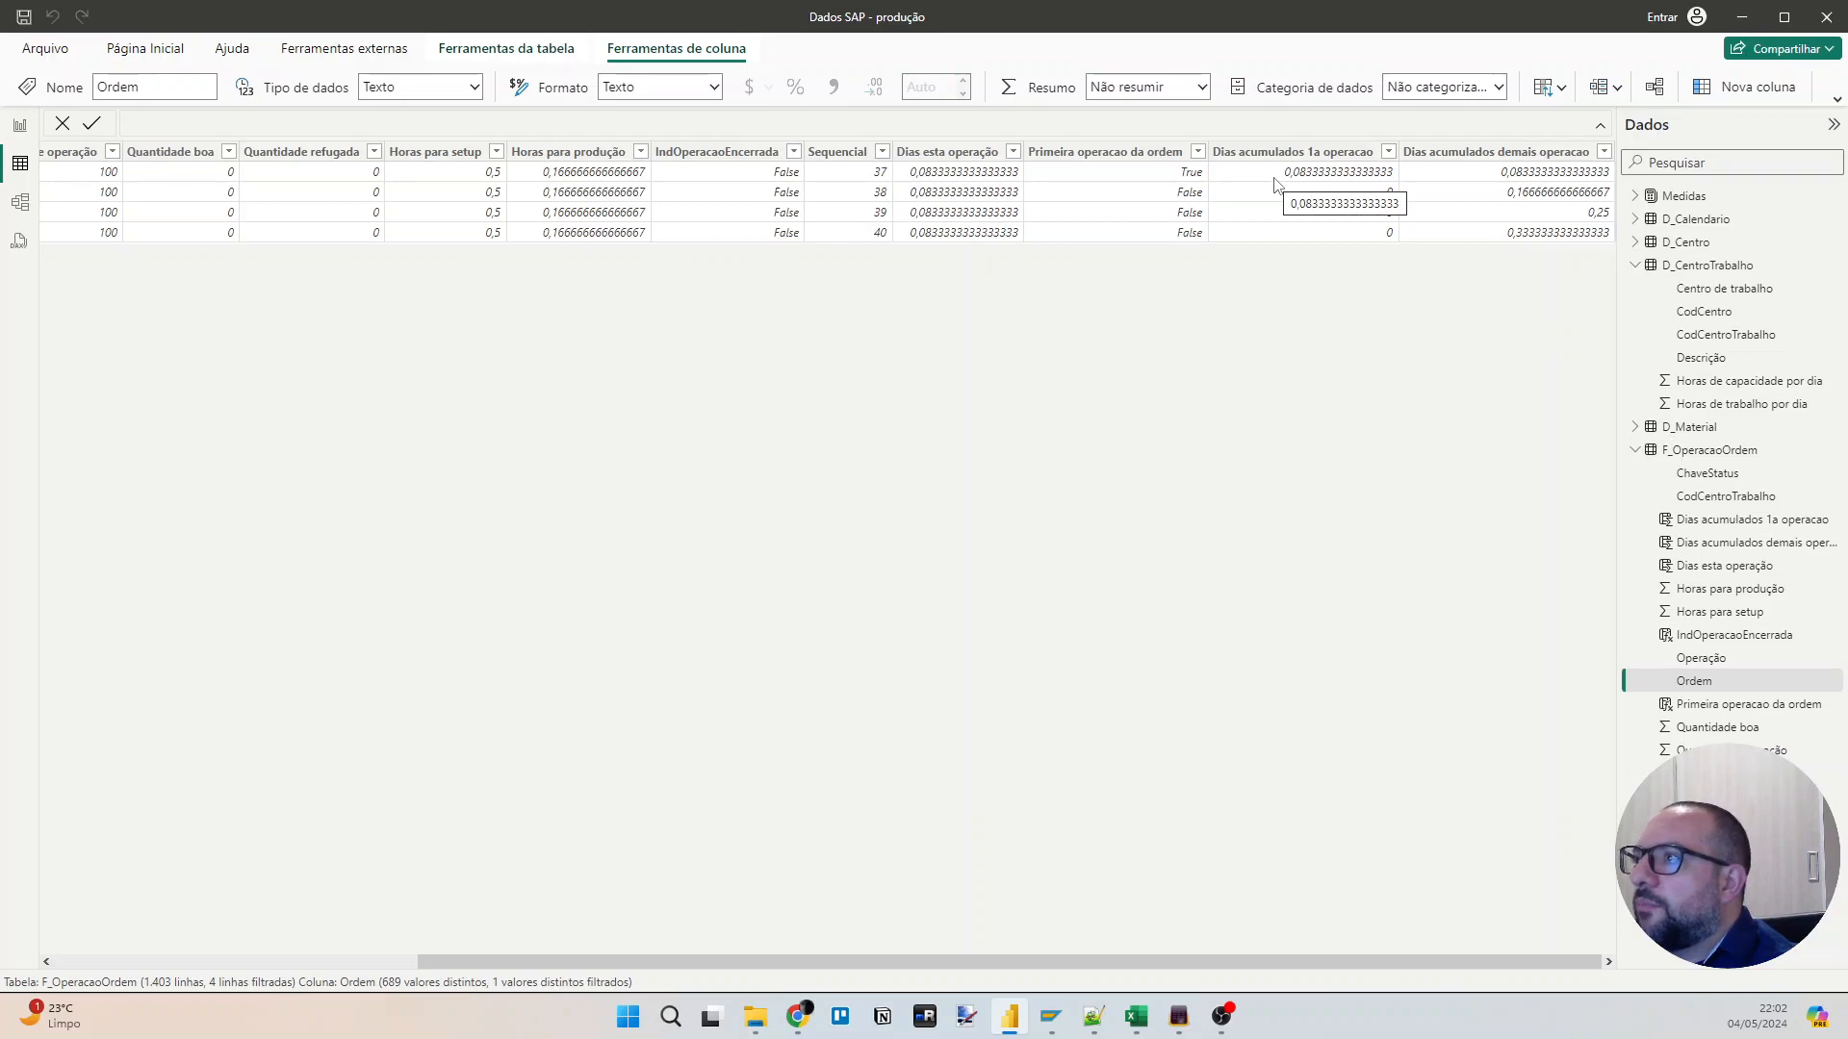
pyautogui.click(1496, 154)
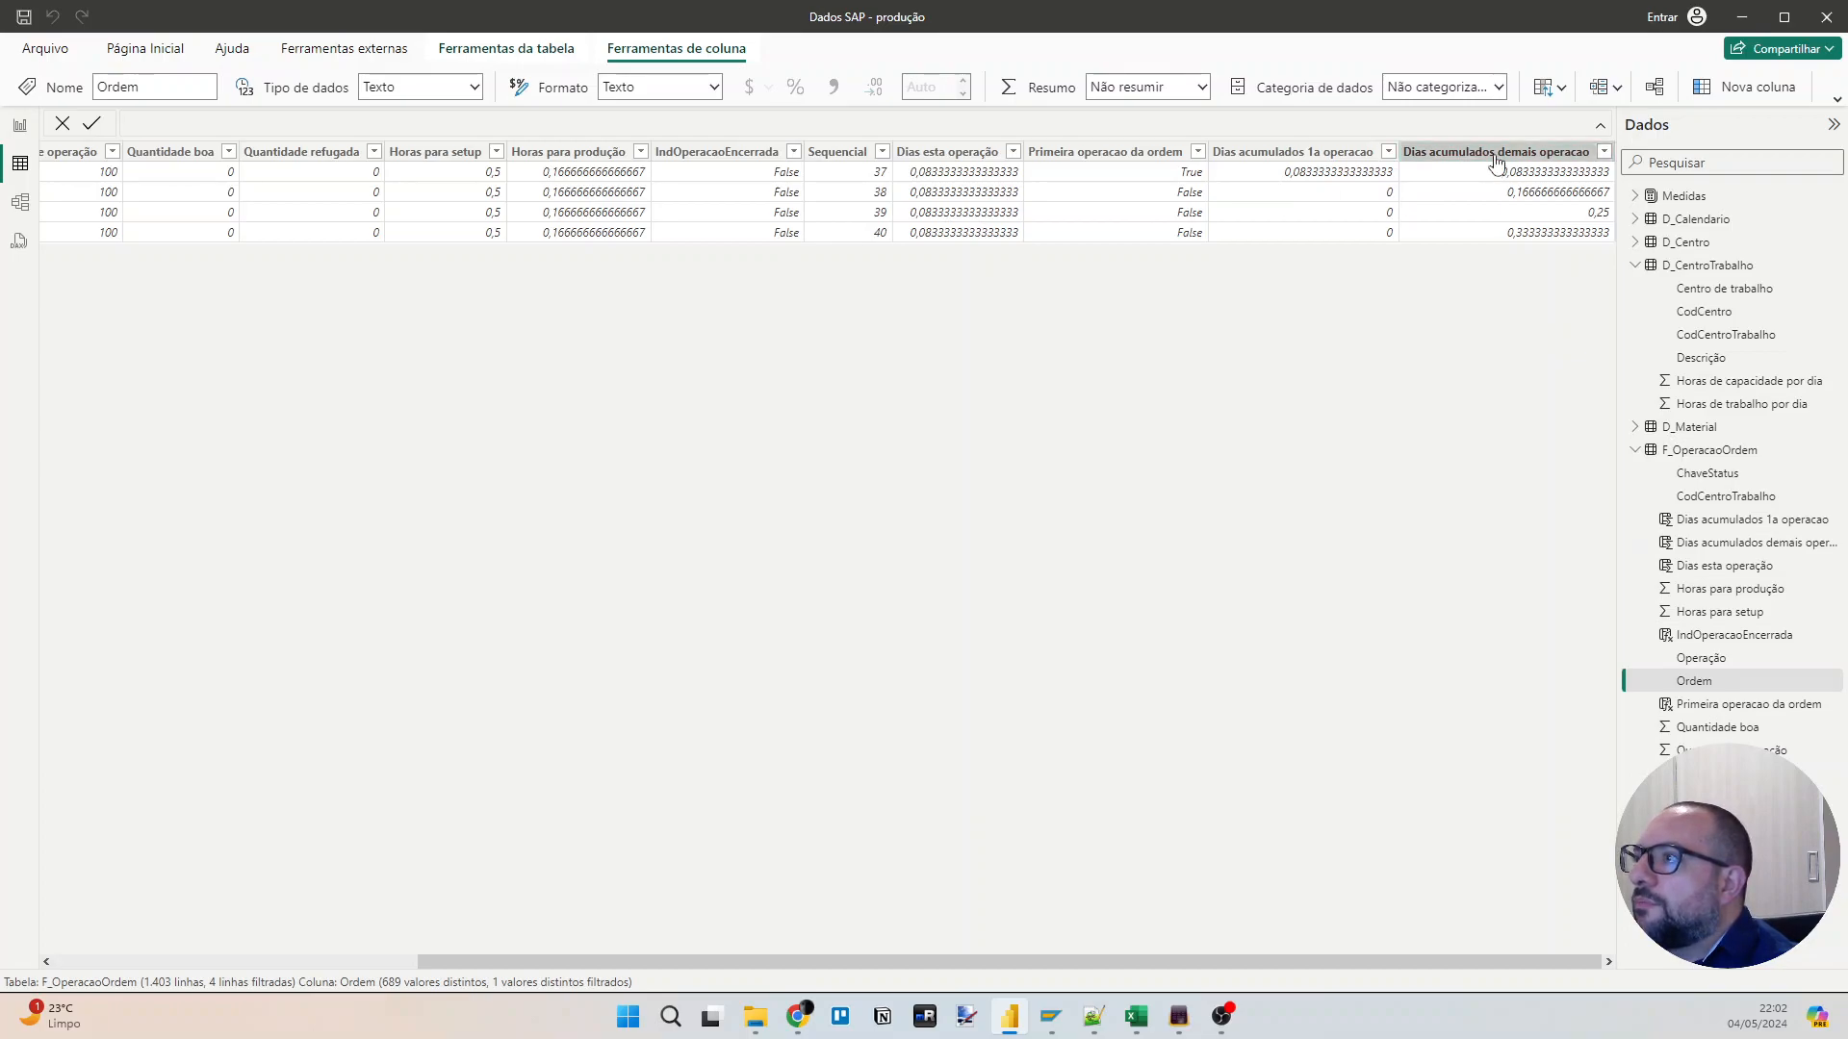
pyautogui.click(649, 130)
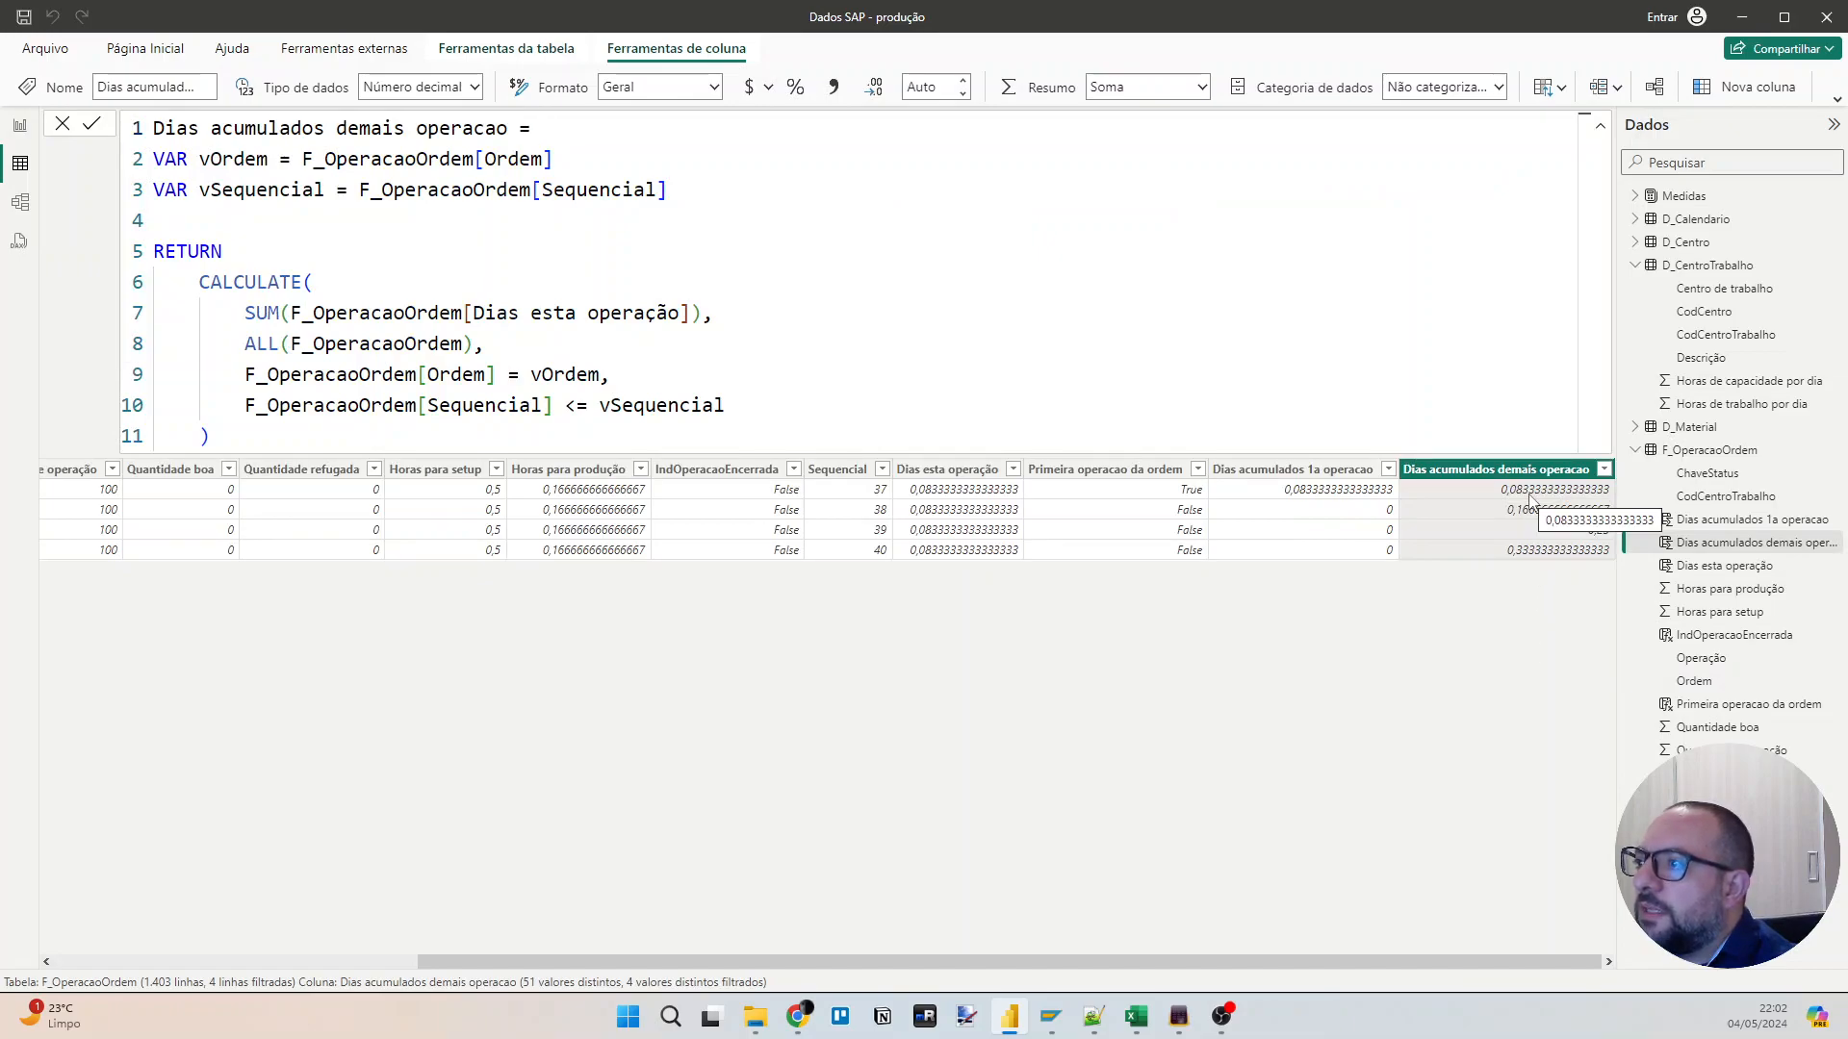
# Rename the "Dias acumulados 1a operacao" column in its formula as "Dias acumulados 1a operacao - anteriores".
pyautogui.click(1332, 469)
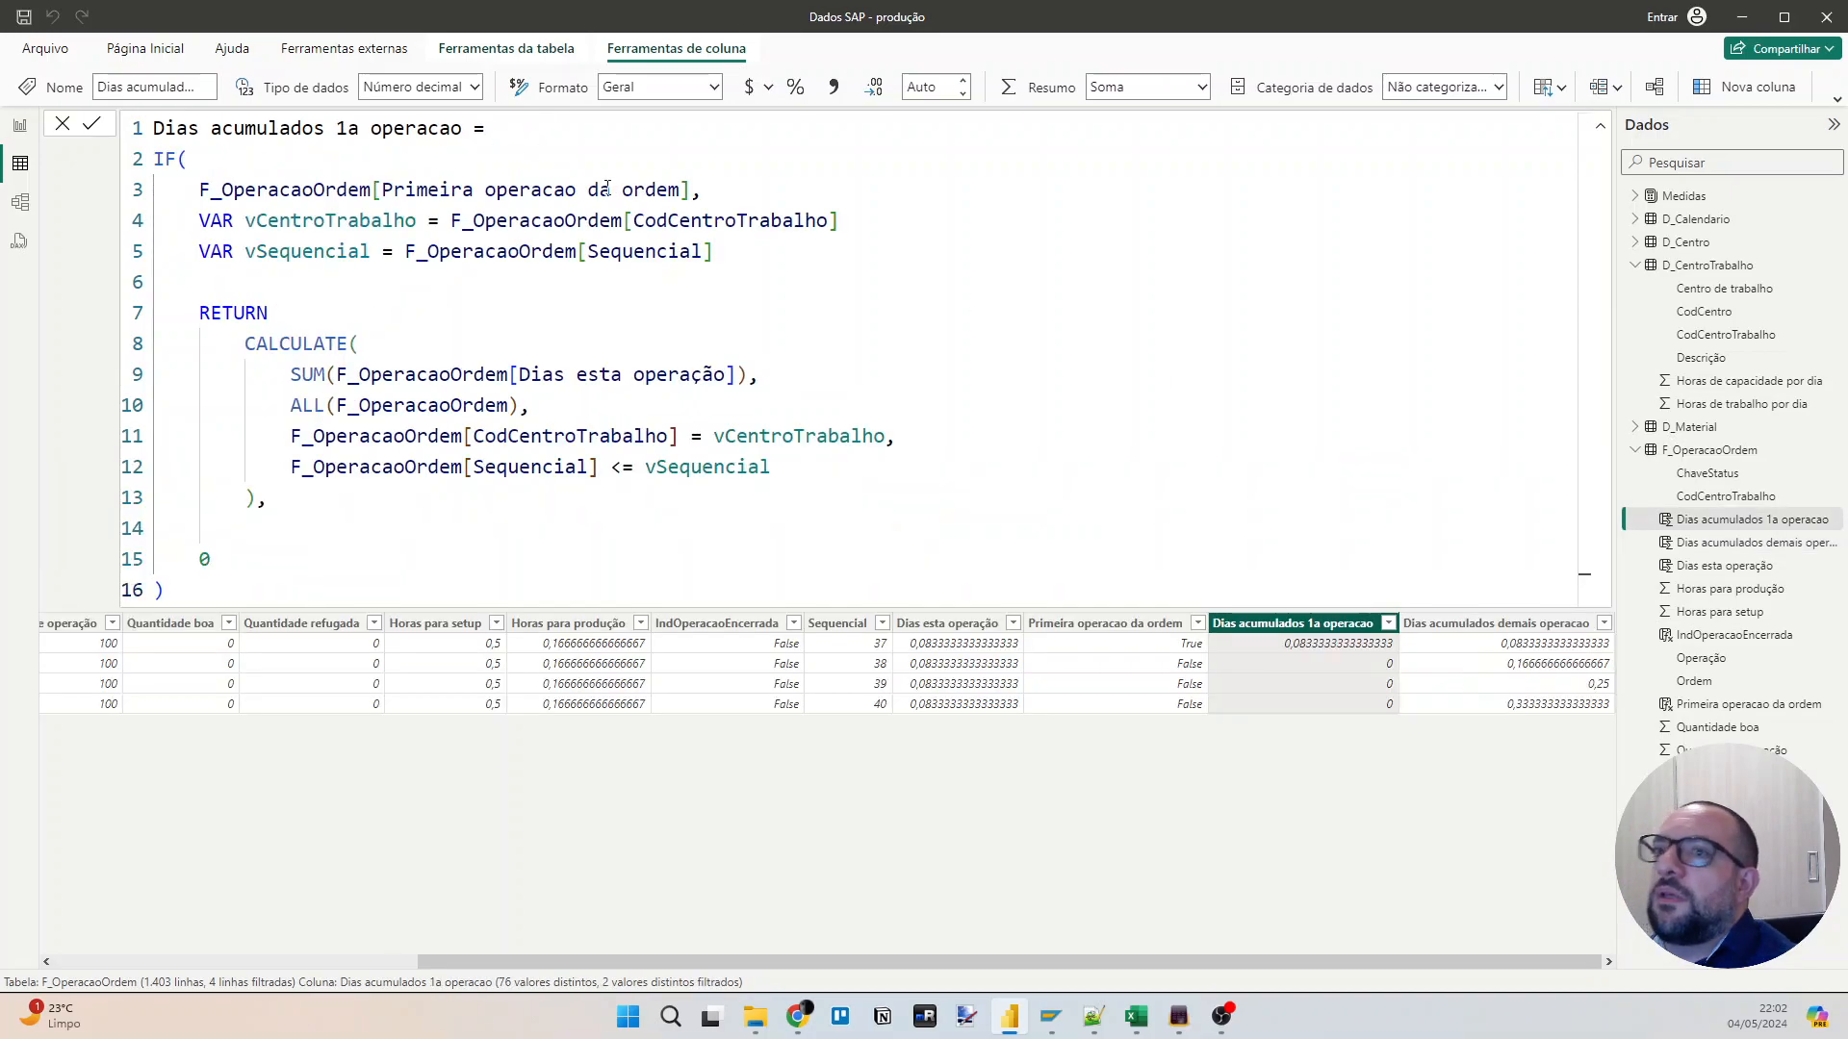
pyautogui.click(466, 135)
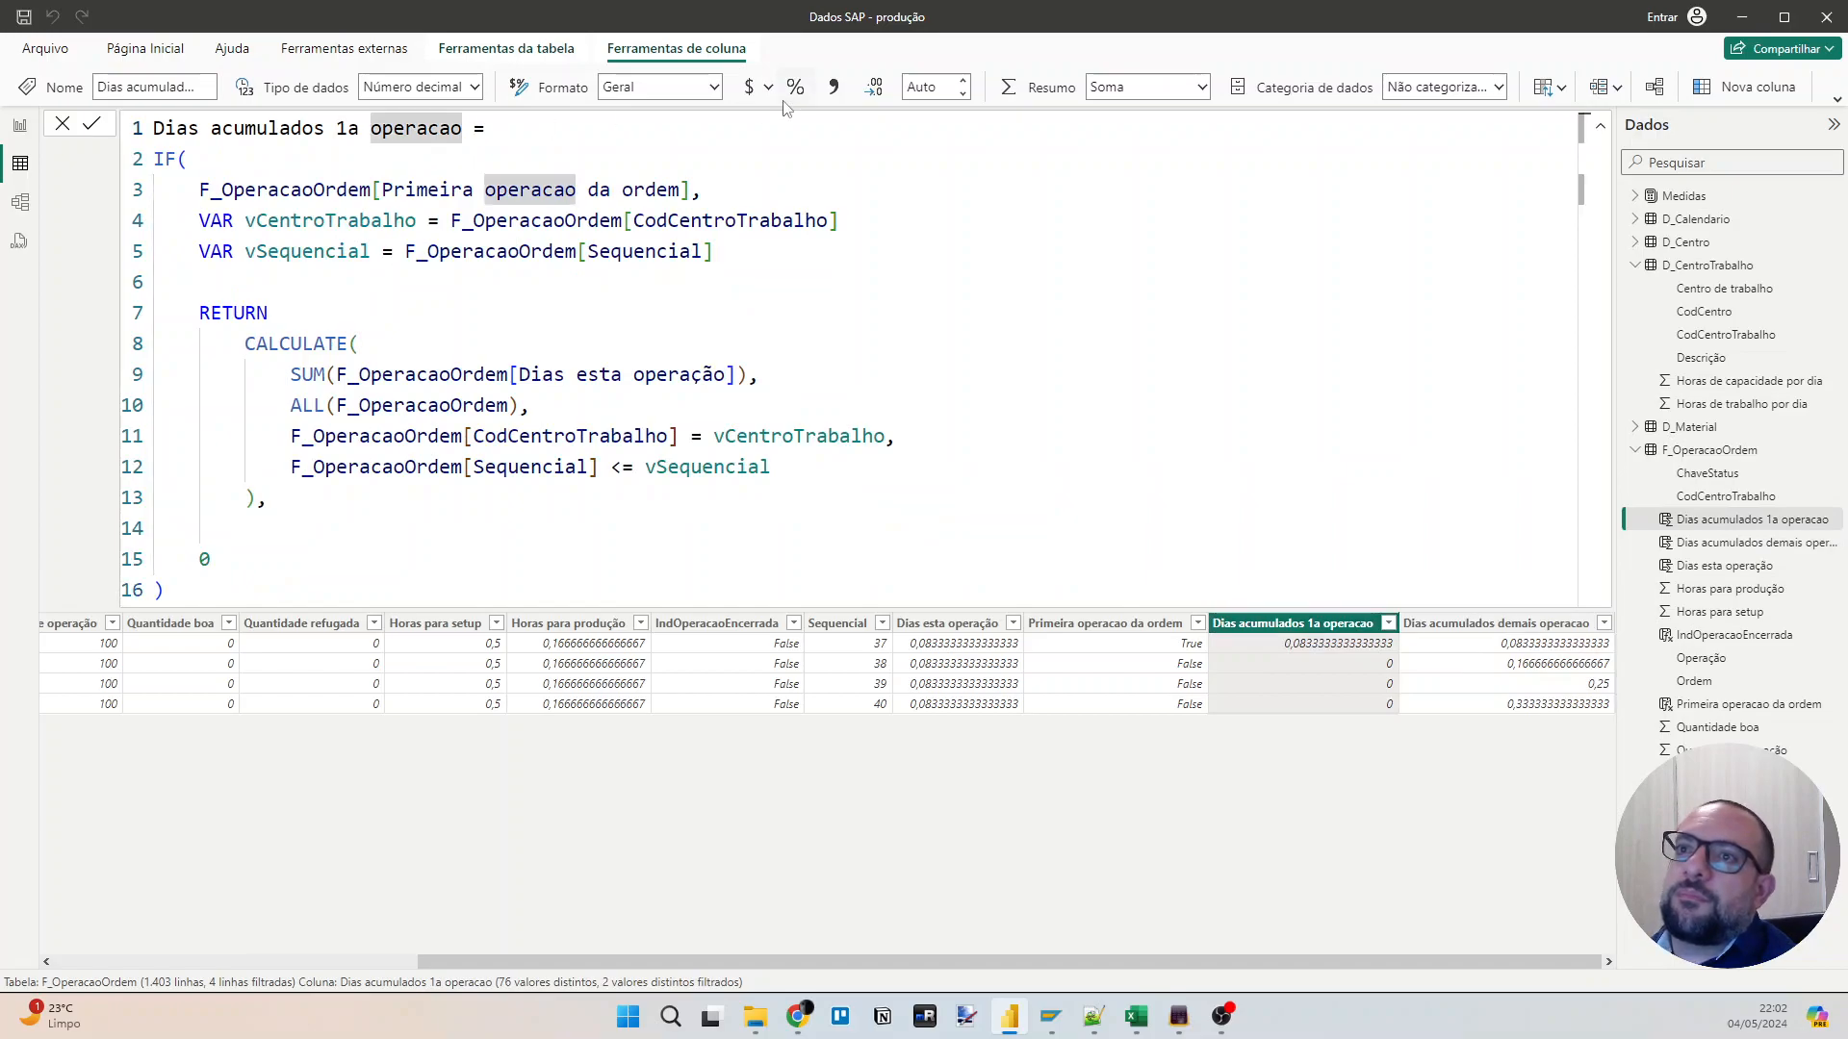
pyautogui.write('- anteriores')
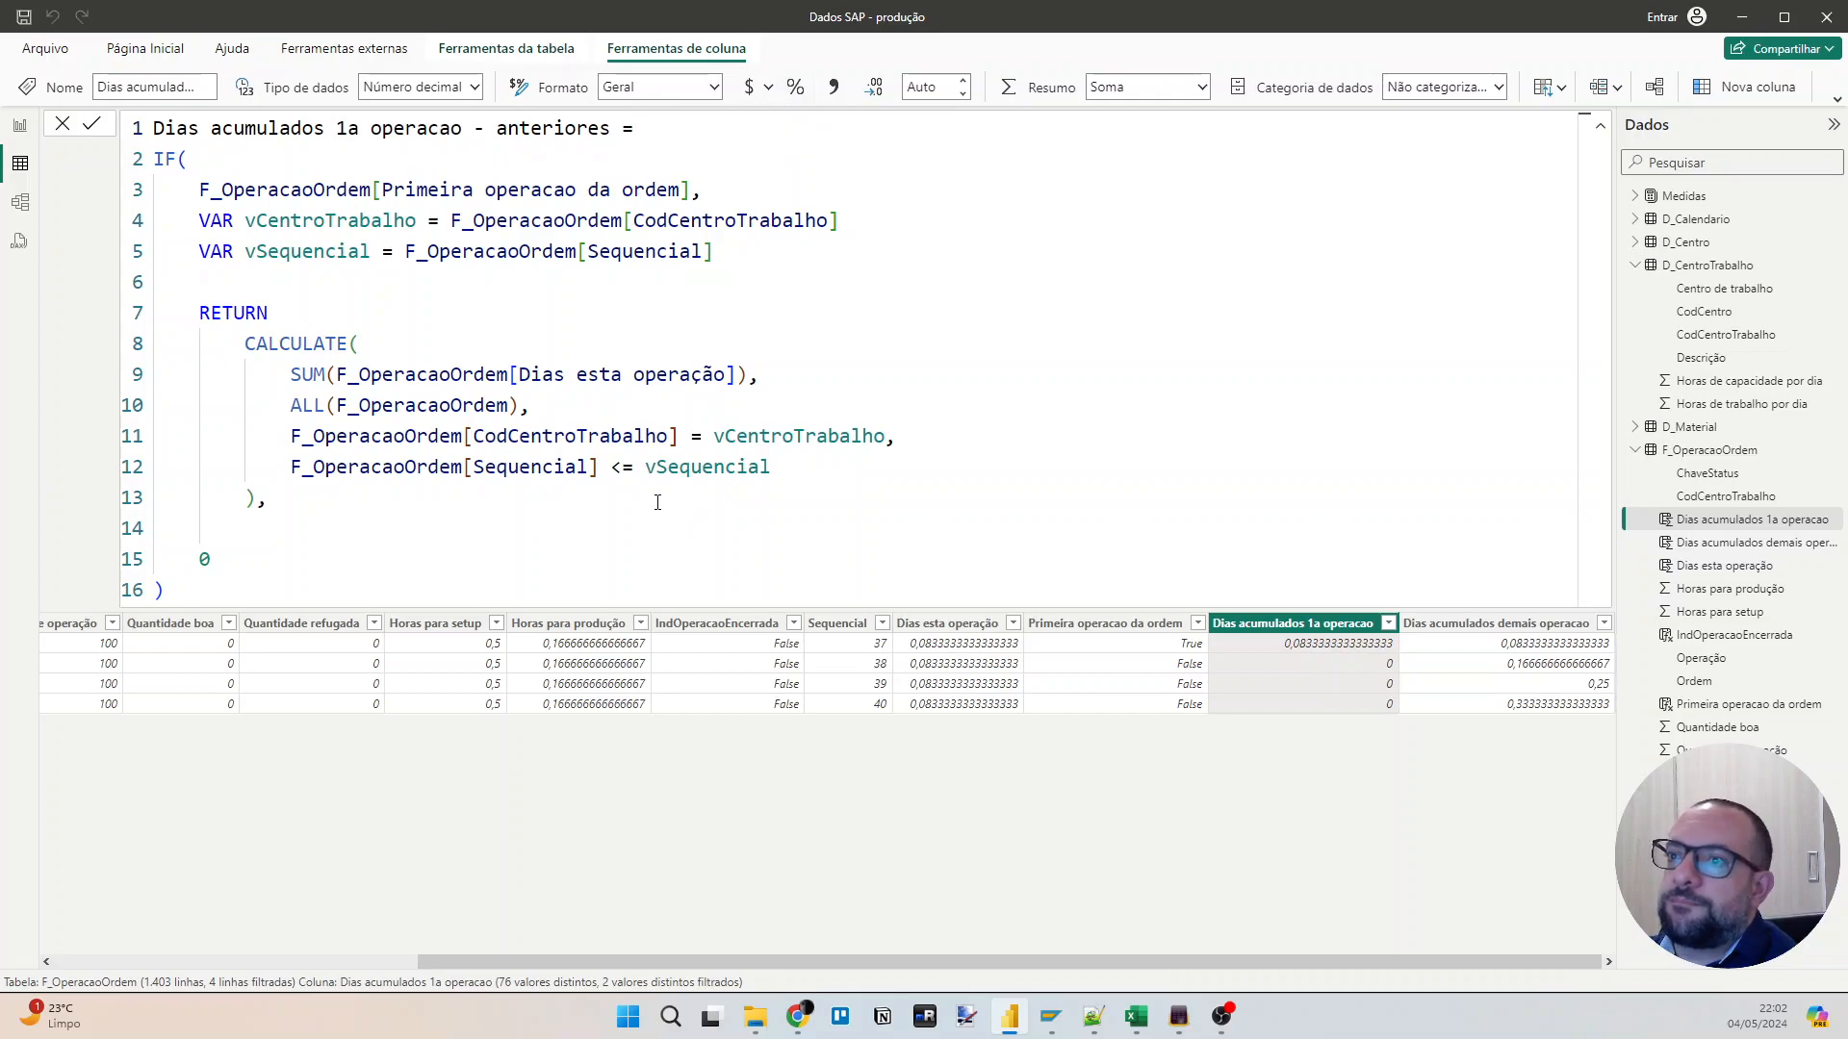
# Change the Sequencial comparison to < vSequencial, add + 0 after CALCULATE's closing parenthesis and commit the formula.
pyautogui.click(622, 466)
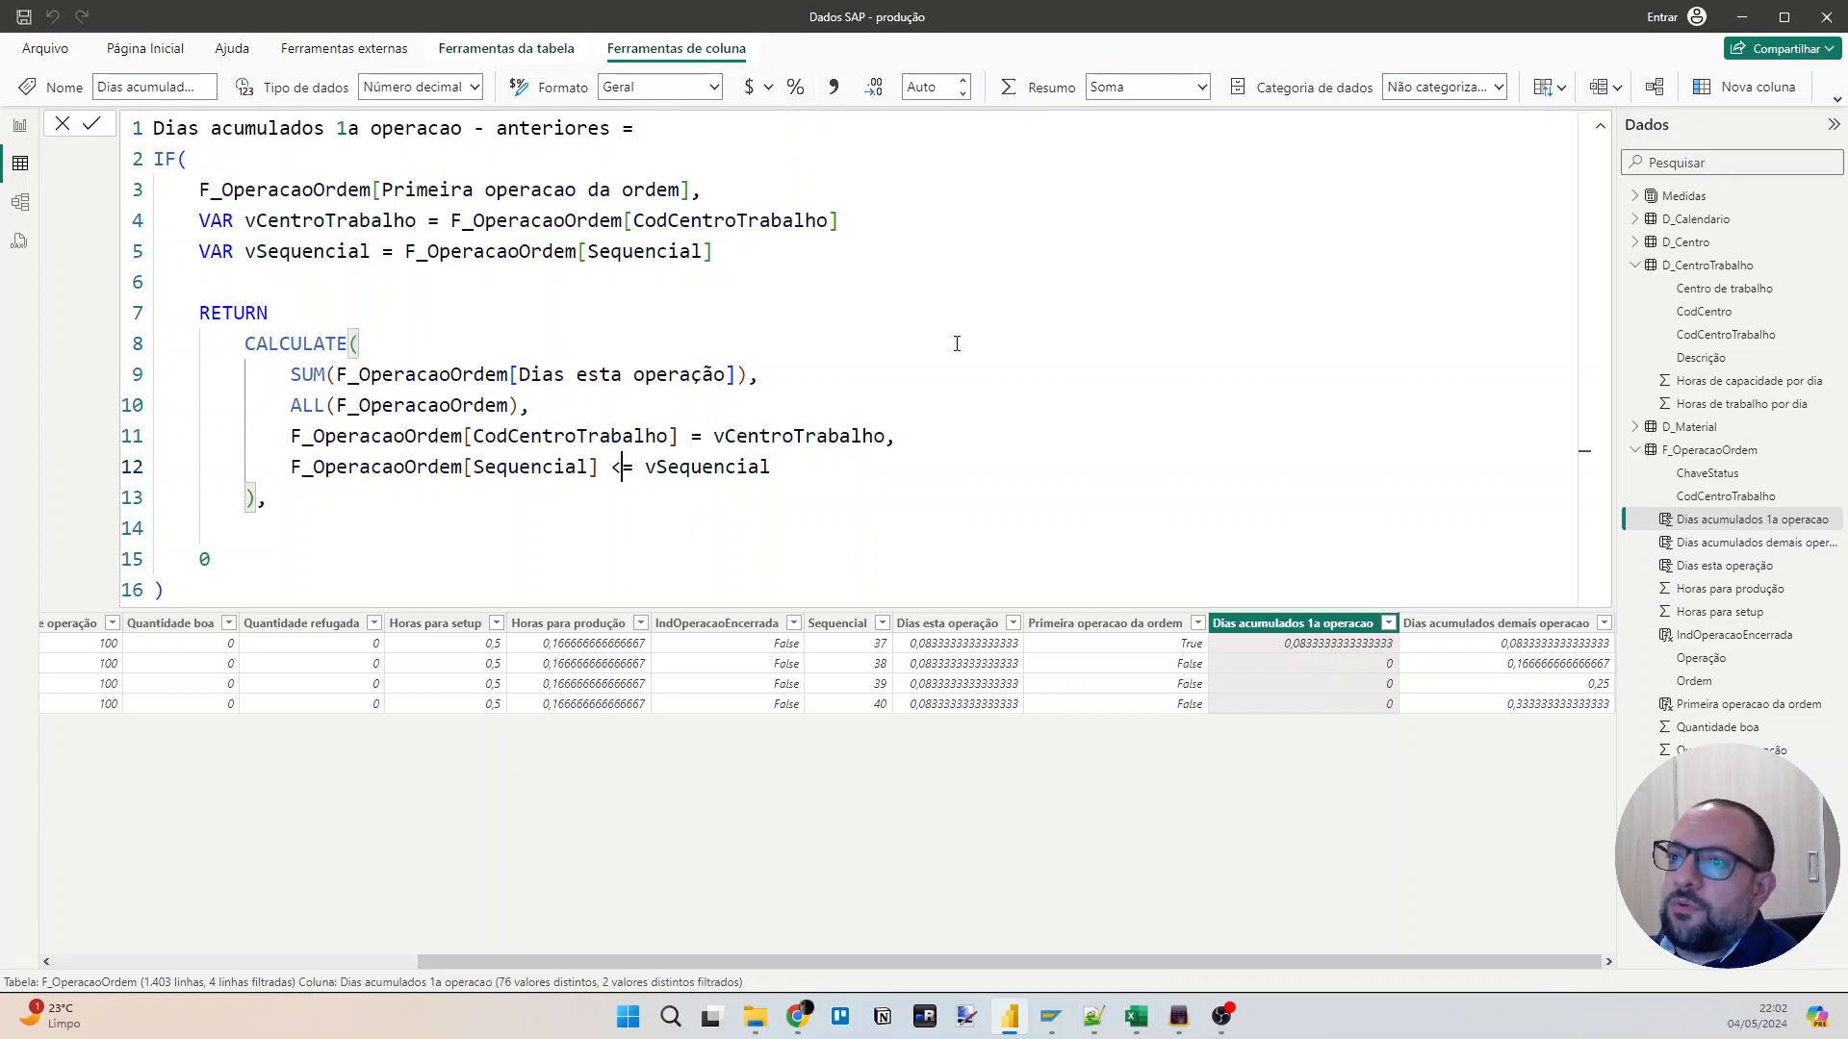
pyautogui.press('Delete')
pyautogui.press('Down')
pyautogui.press('Left')
pyautogui.write('+ 0')
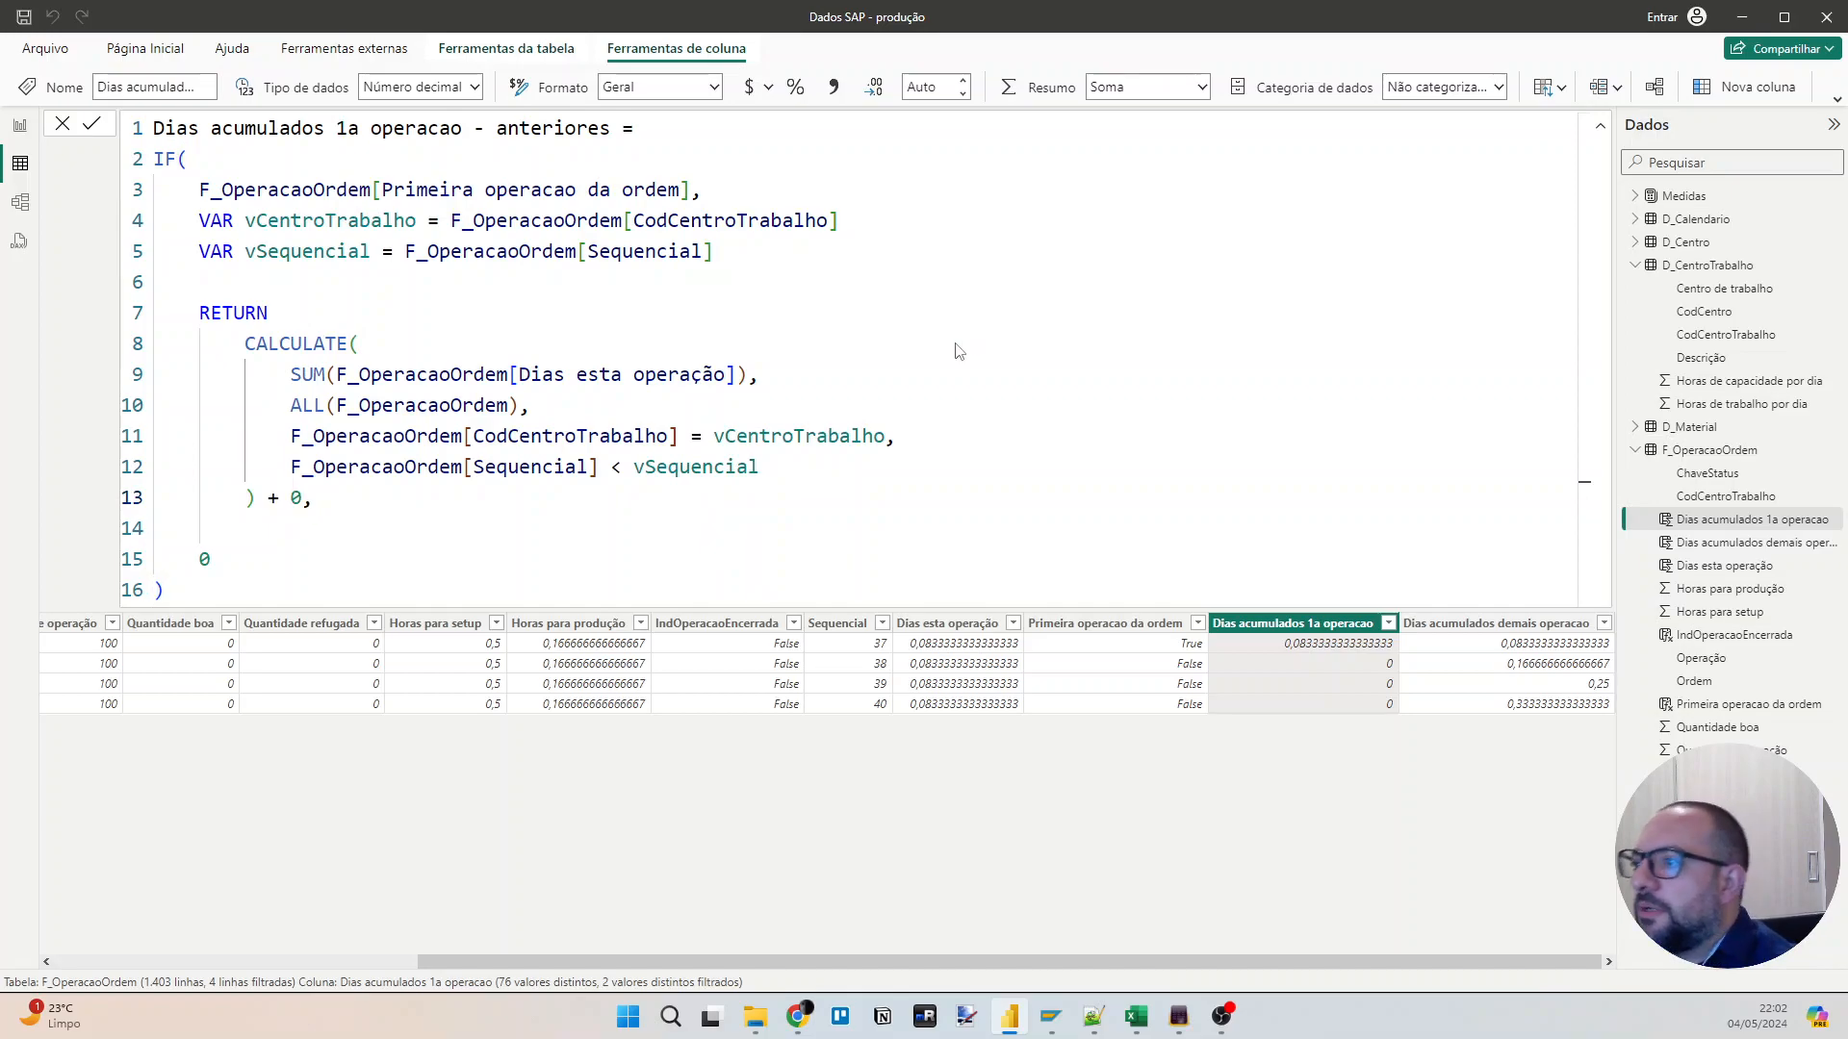
pyautogui.press('Return')
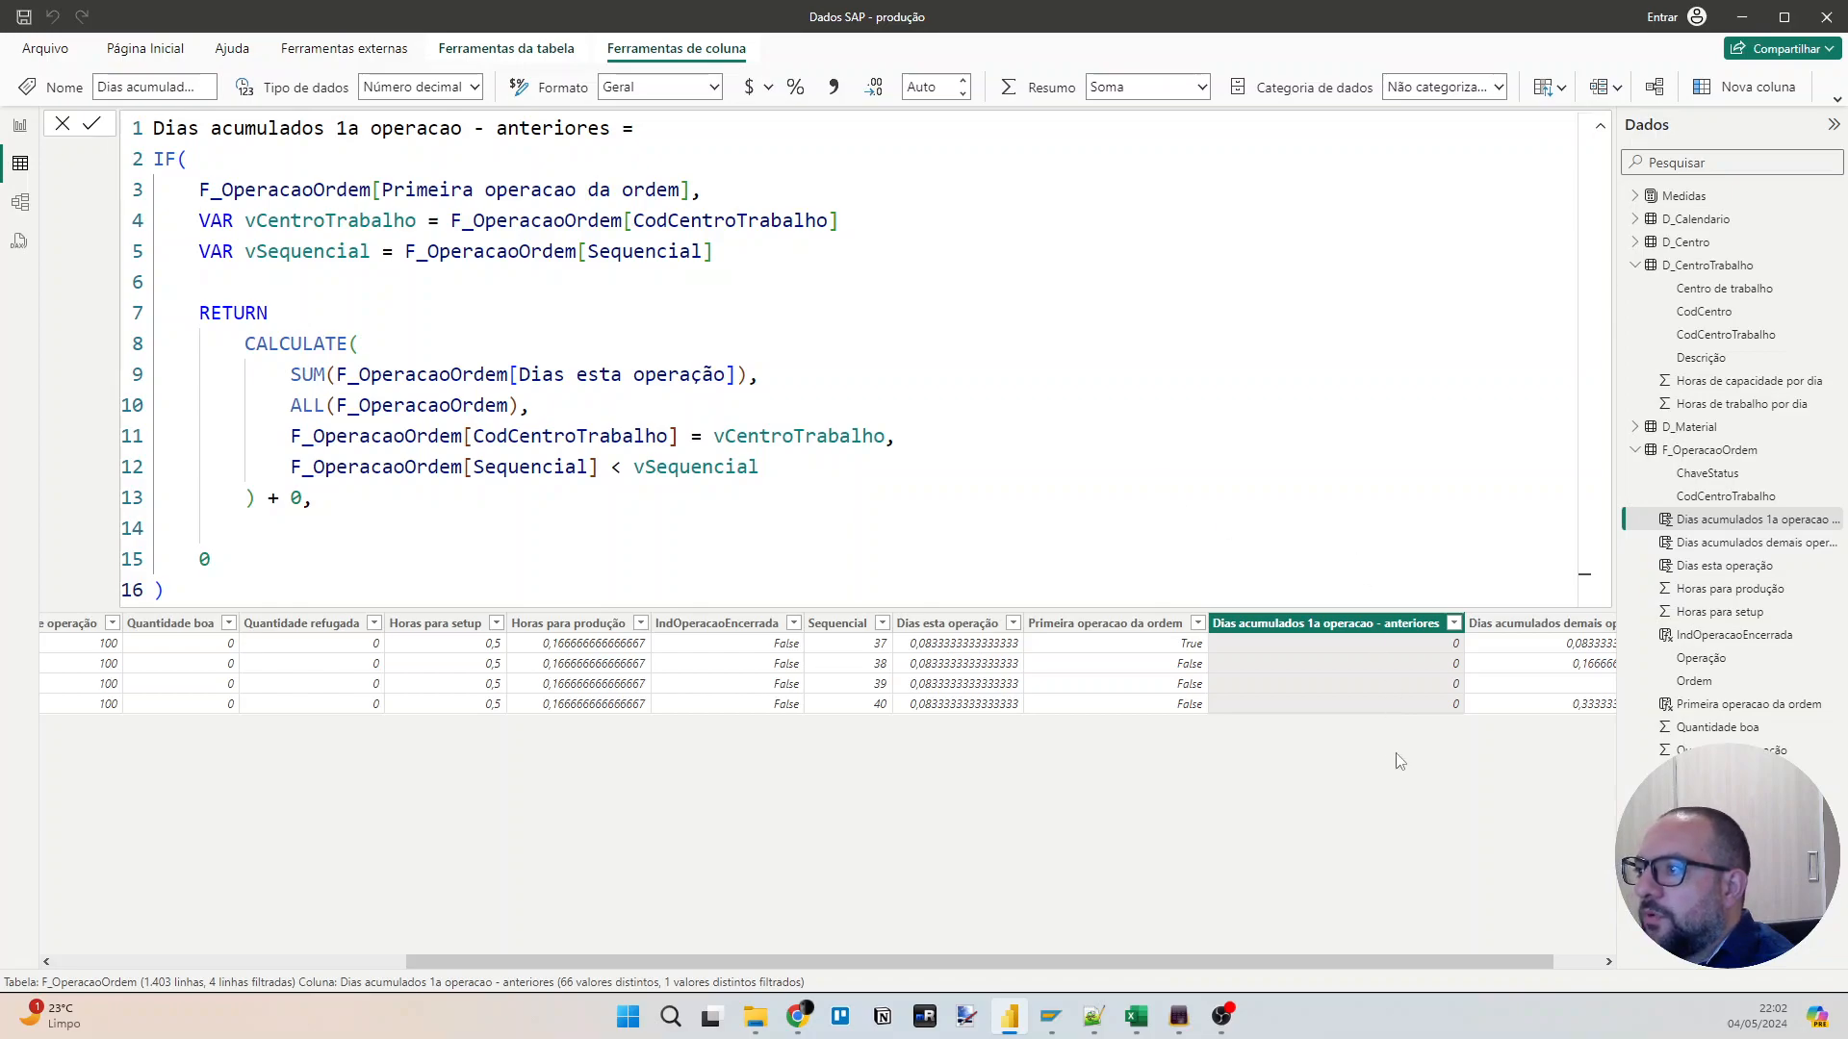
# Review the "Dias acumulados demais operacao" formula and its values for order 1000020.
pyautogui.click(1519, 659)
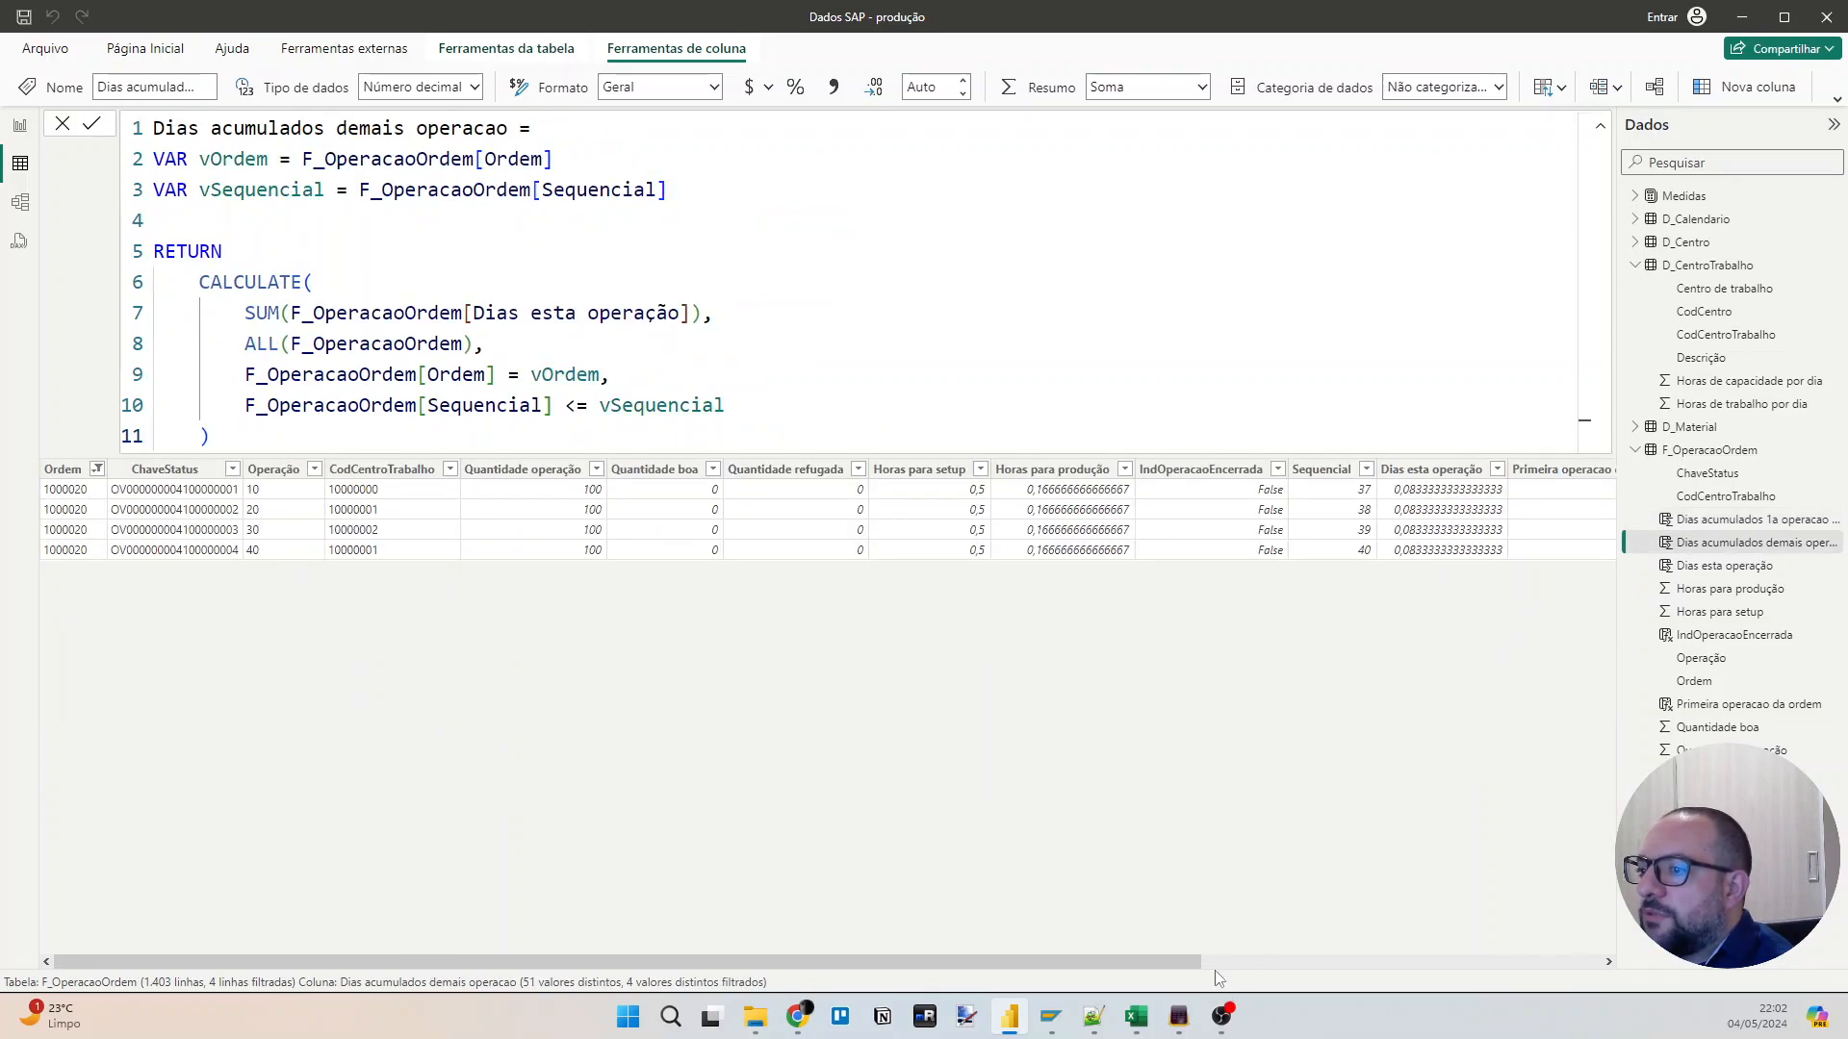
pyautogui.moveTo(1193, 961); pyautogui.dragTo(1603, 958)
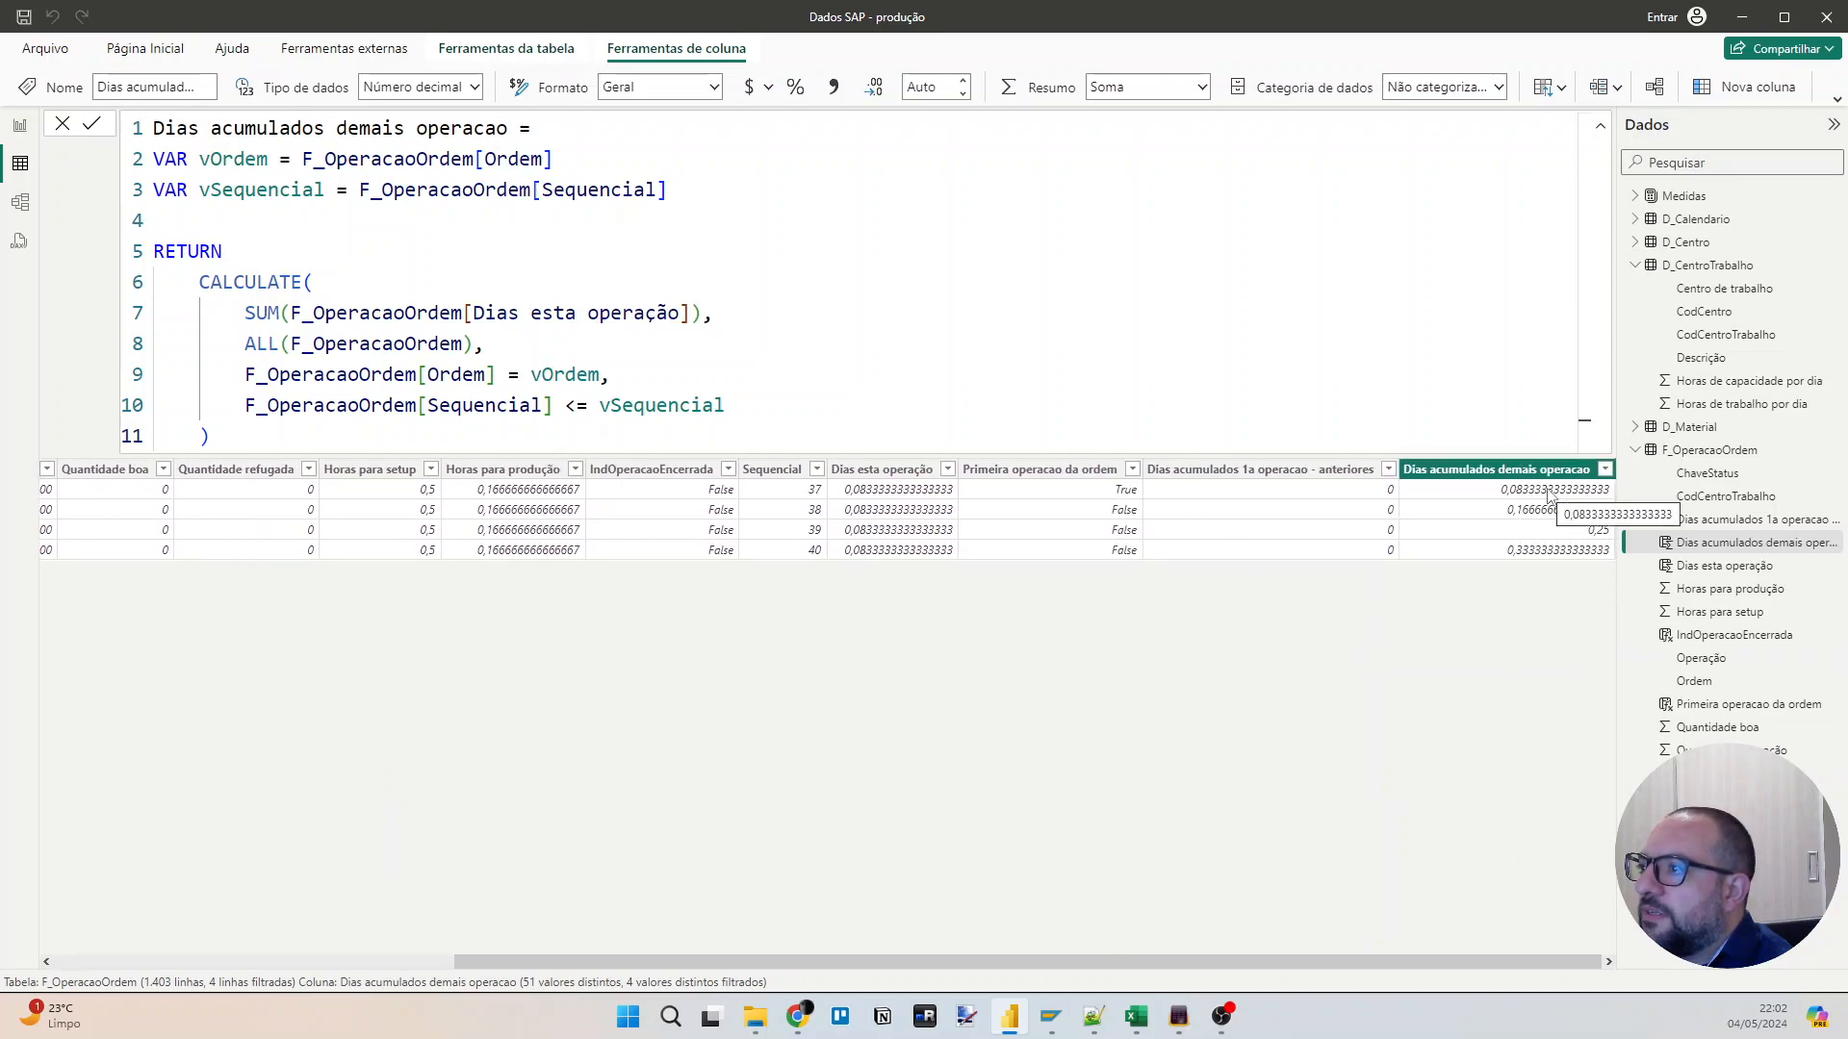
pyautogui.moveTo(1001, 957); pyautogui.dragTo(597, 957)
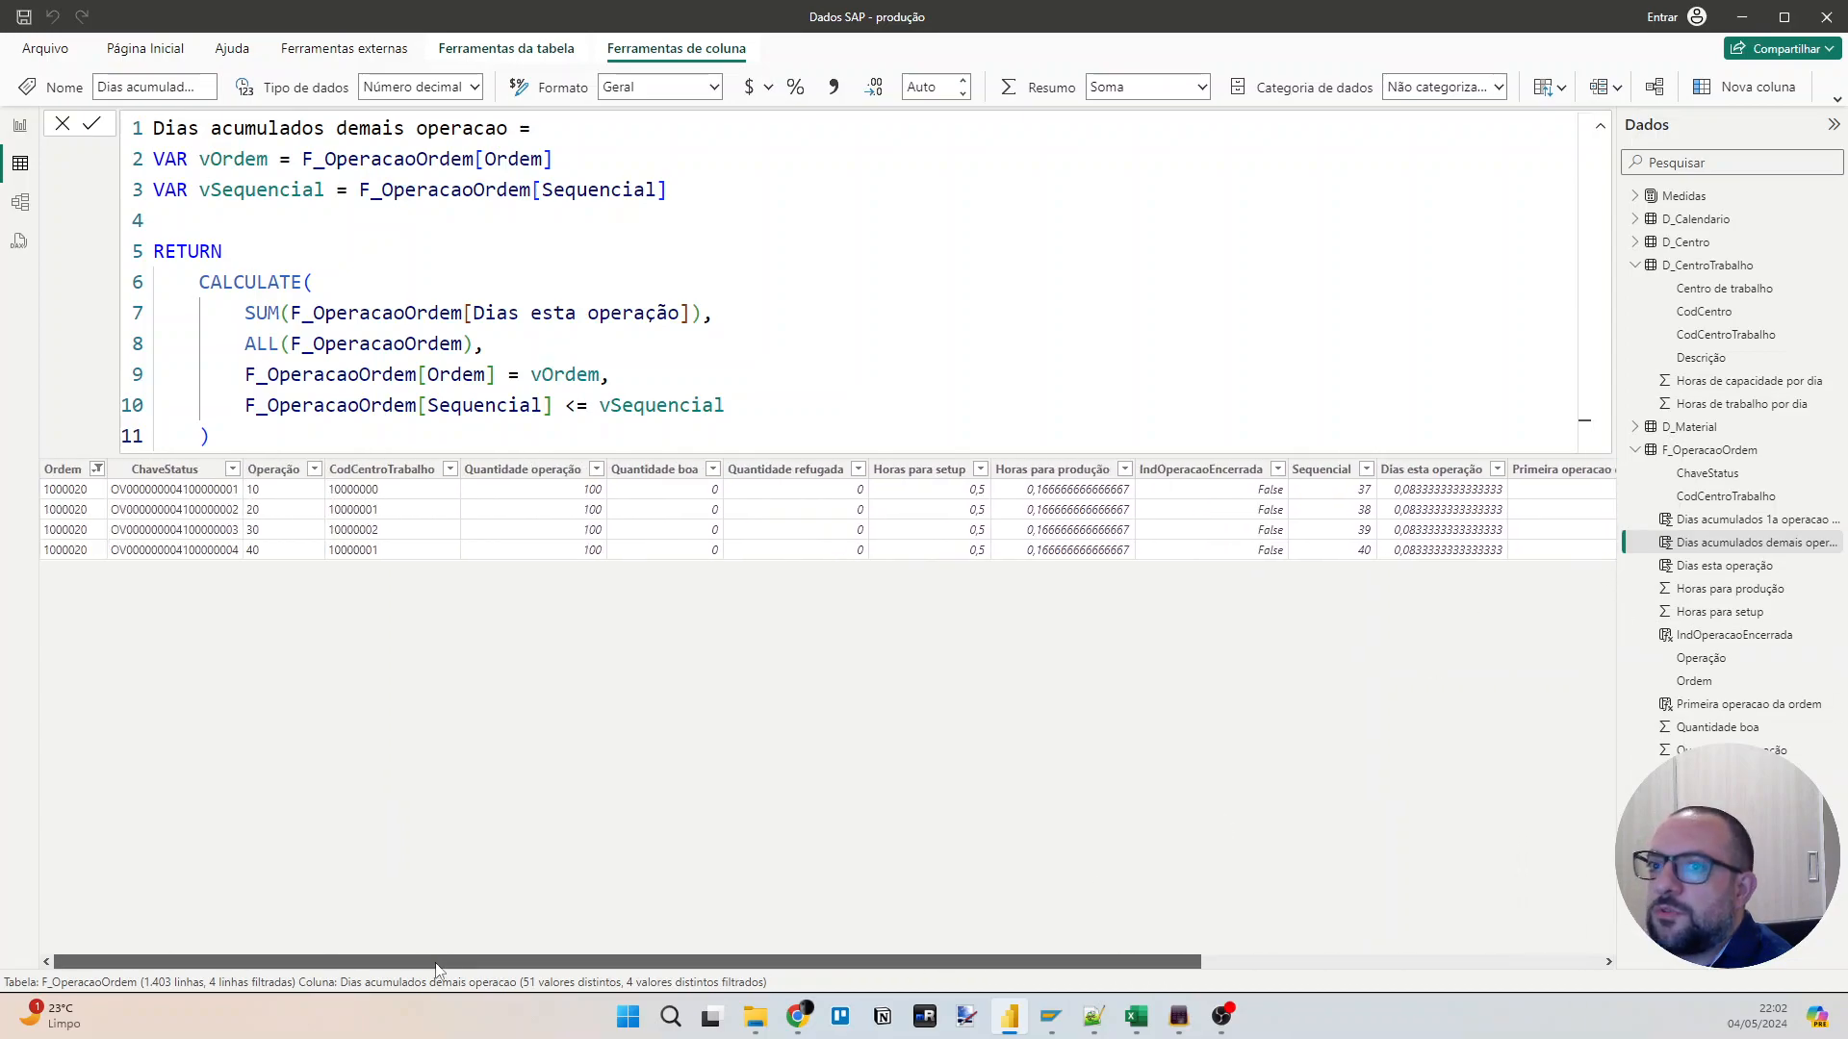
# Add order 1000040 to the Ordem filter alongside order 1000020.
pyautogui.click(97, 470)
pyautogui.scroll(-5, 258, 519)
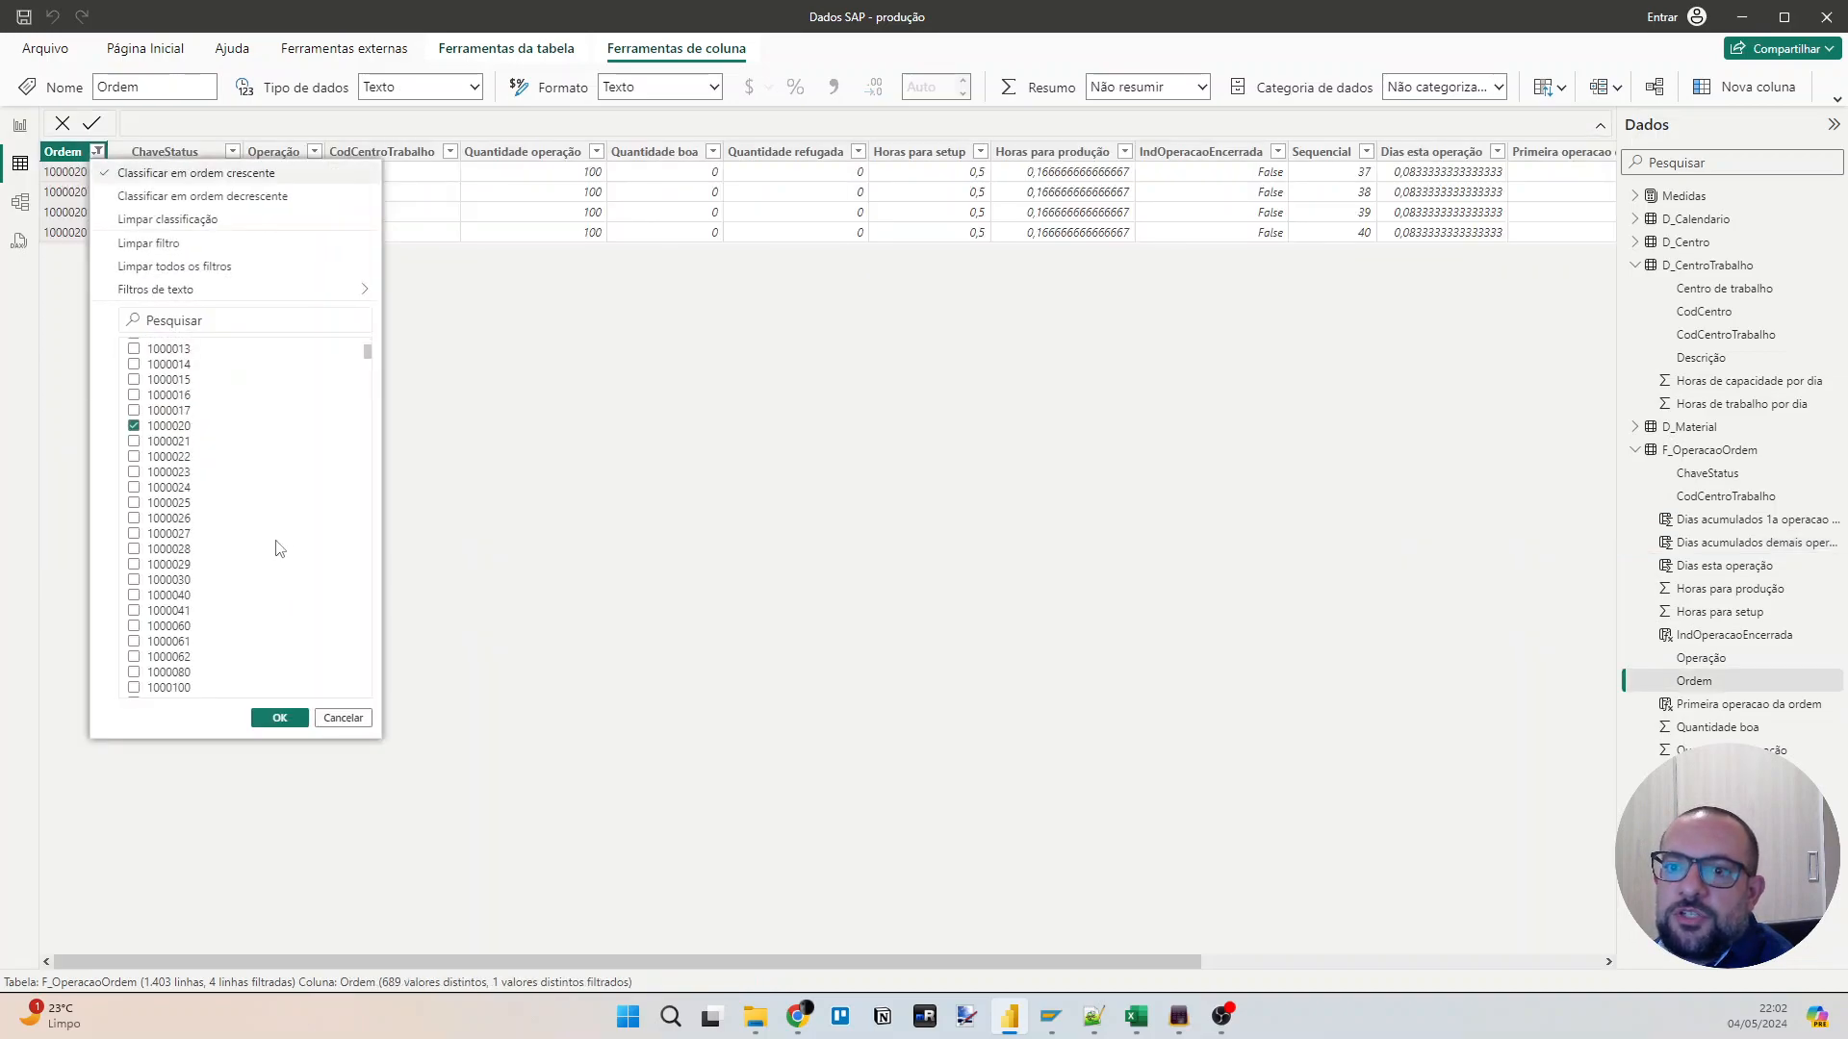
pyautogui.scroll(2, 179, 563)
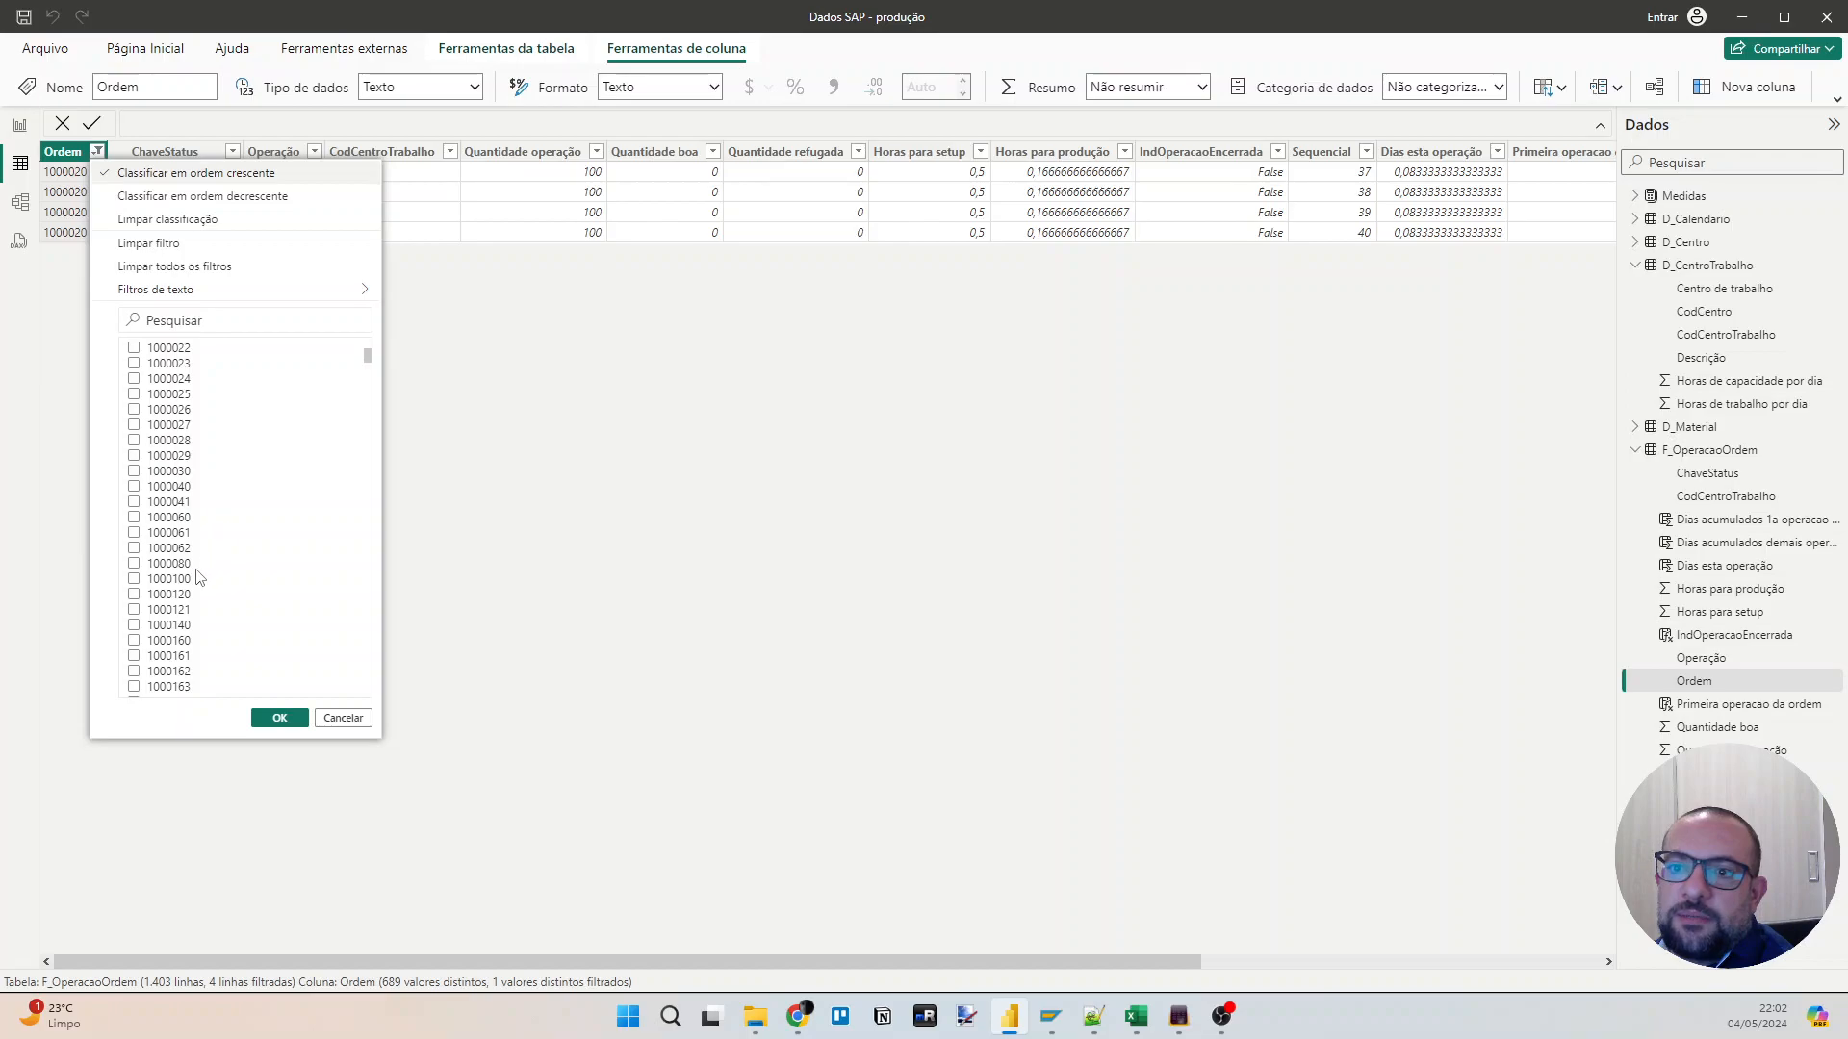
pyautogui.click(183, 487)
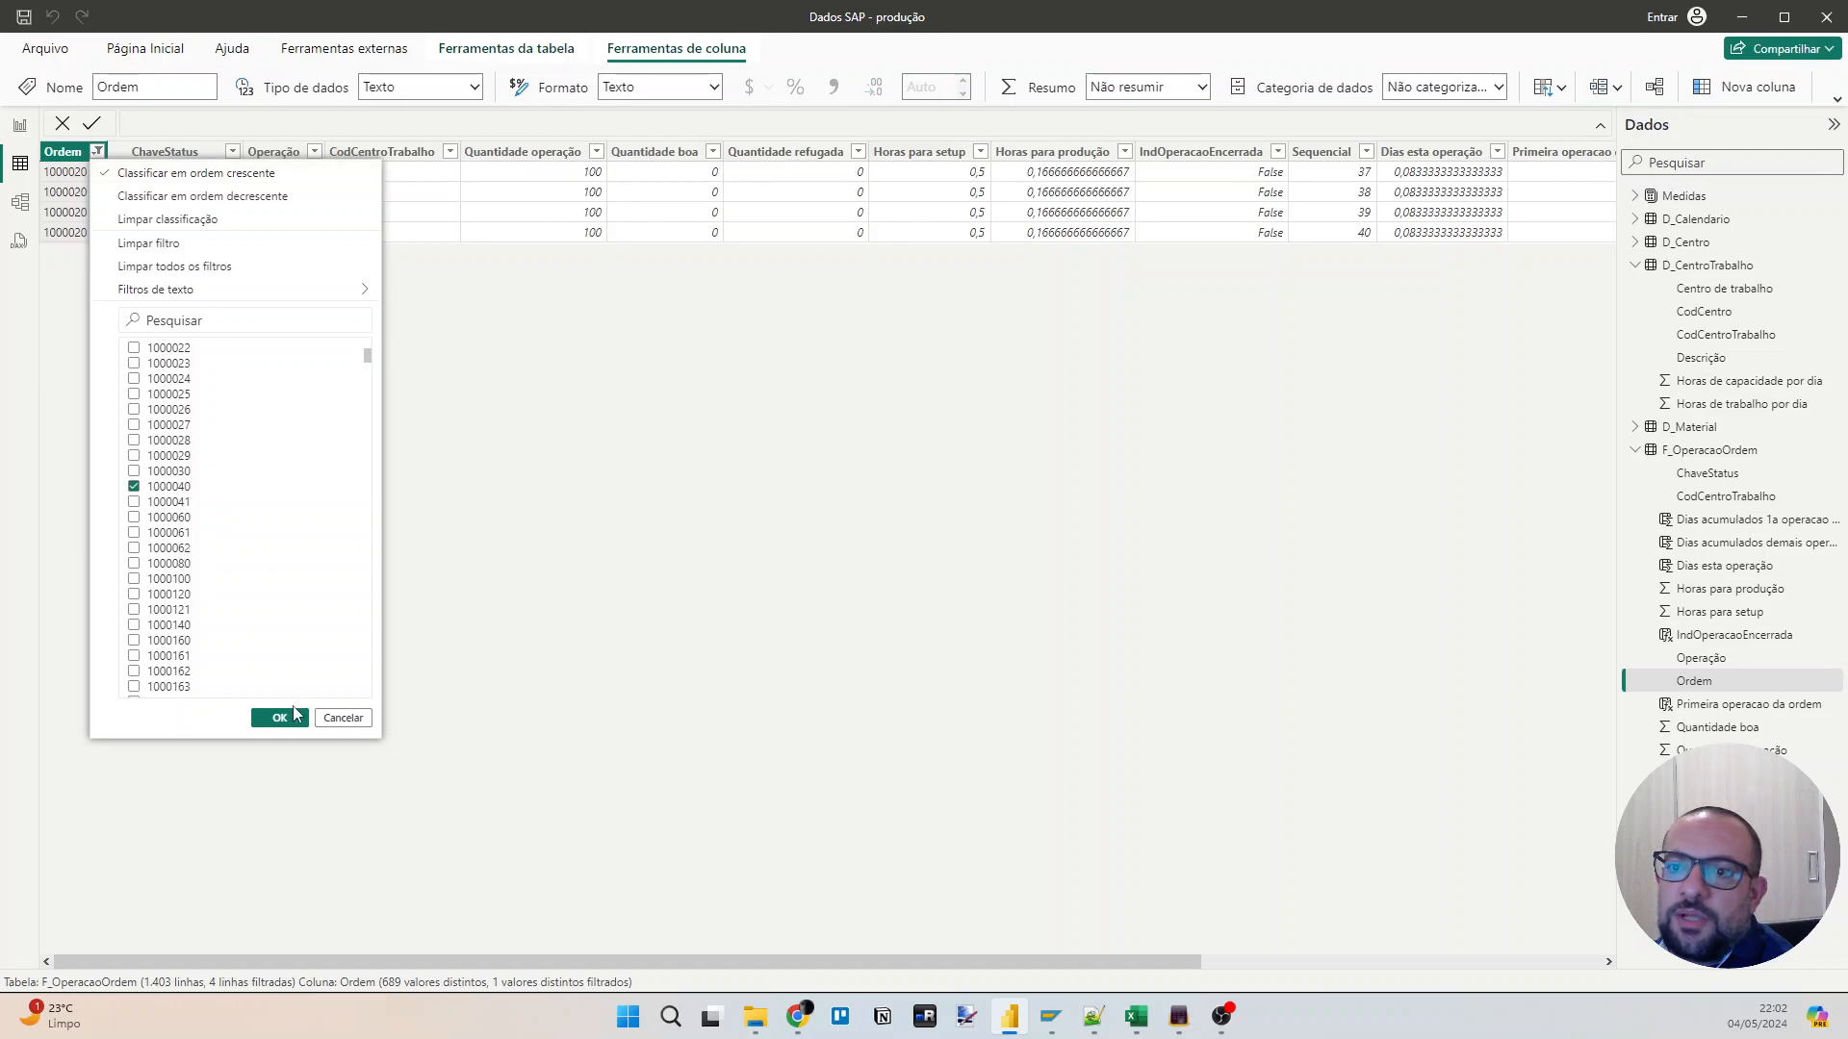
pyautogui.click(279, 718)
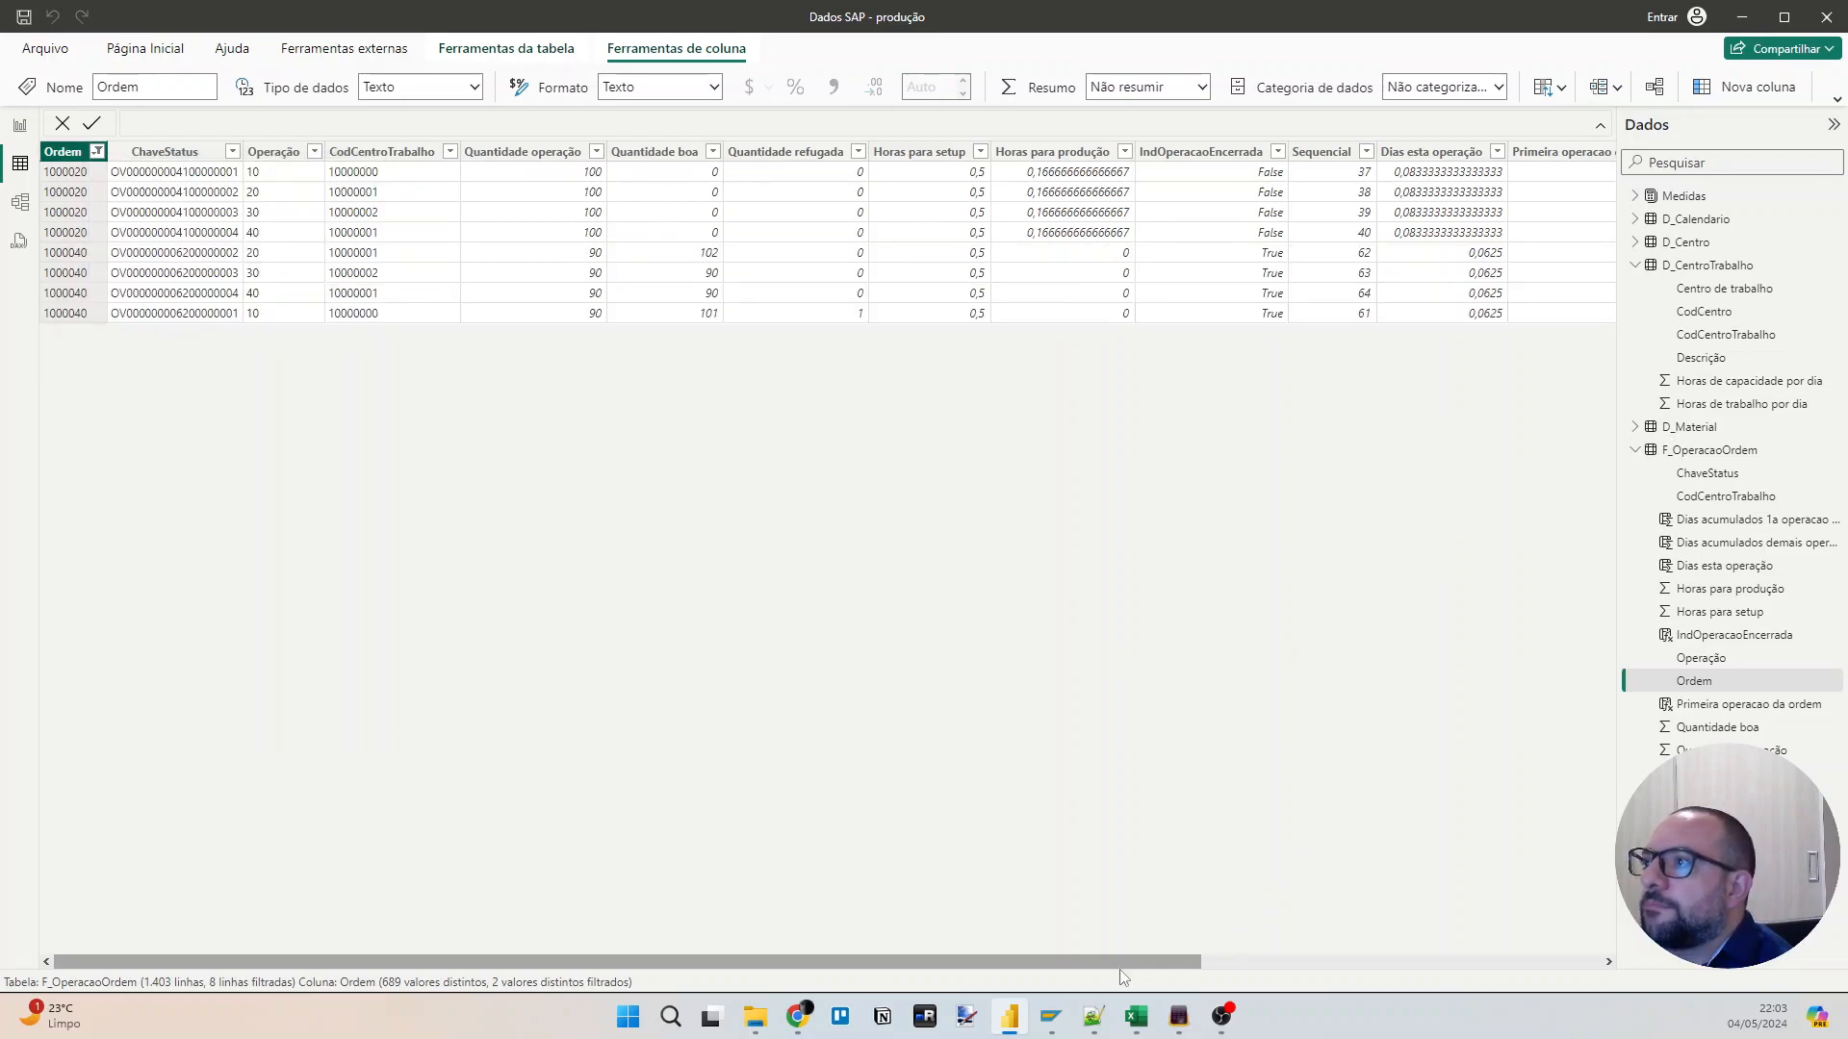
# Sort the filtered rows by Sequencial in ascending order and check the accumulated-days columns of both orders.
pyautogui.moveTo(1099, 961); pyautogui.dragTo(1475, 959)
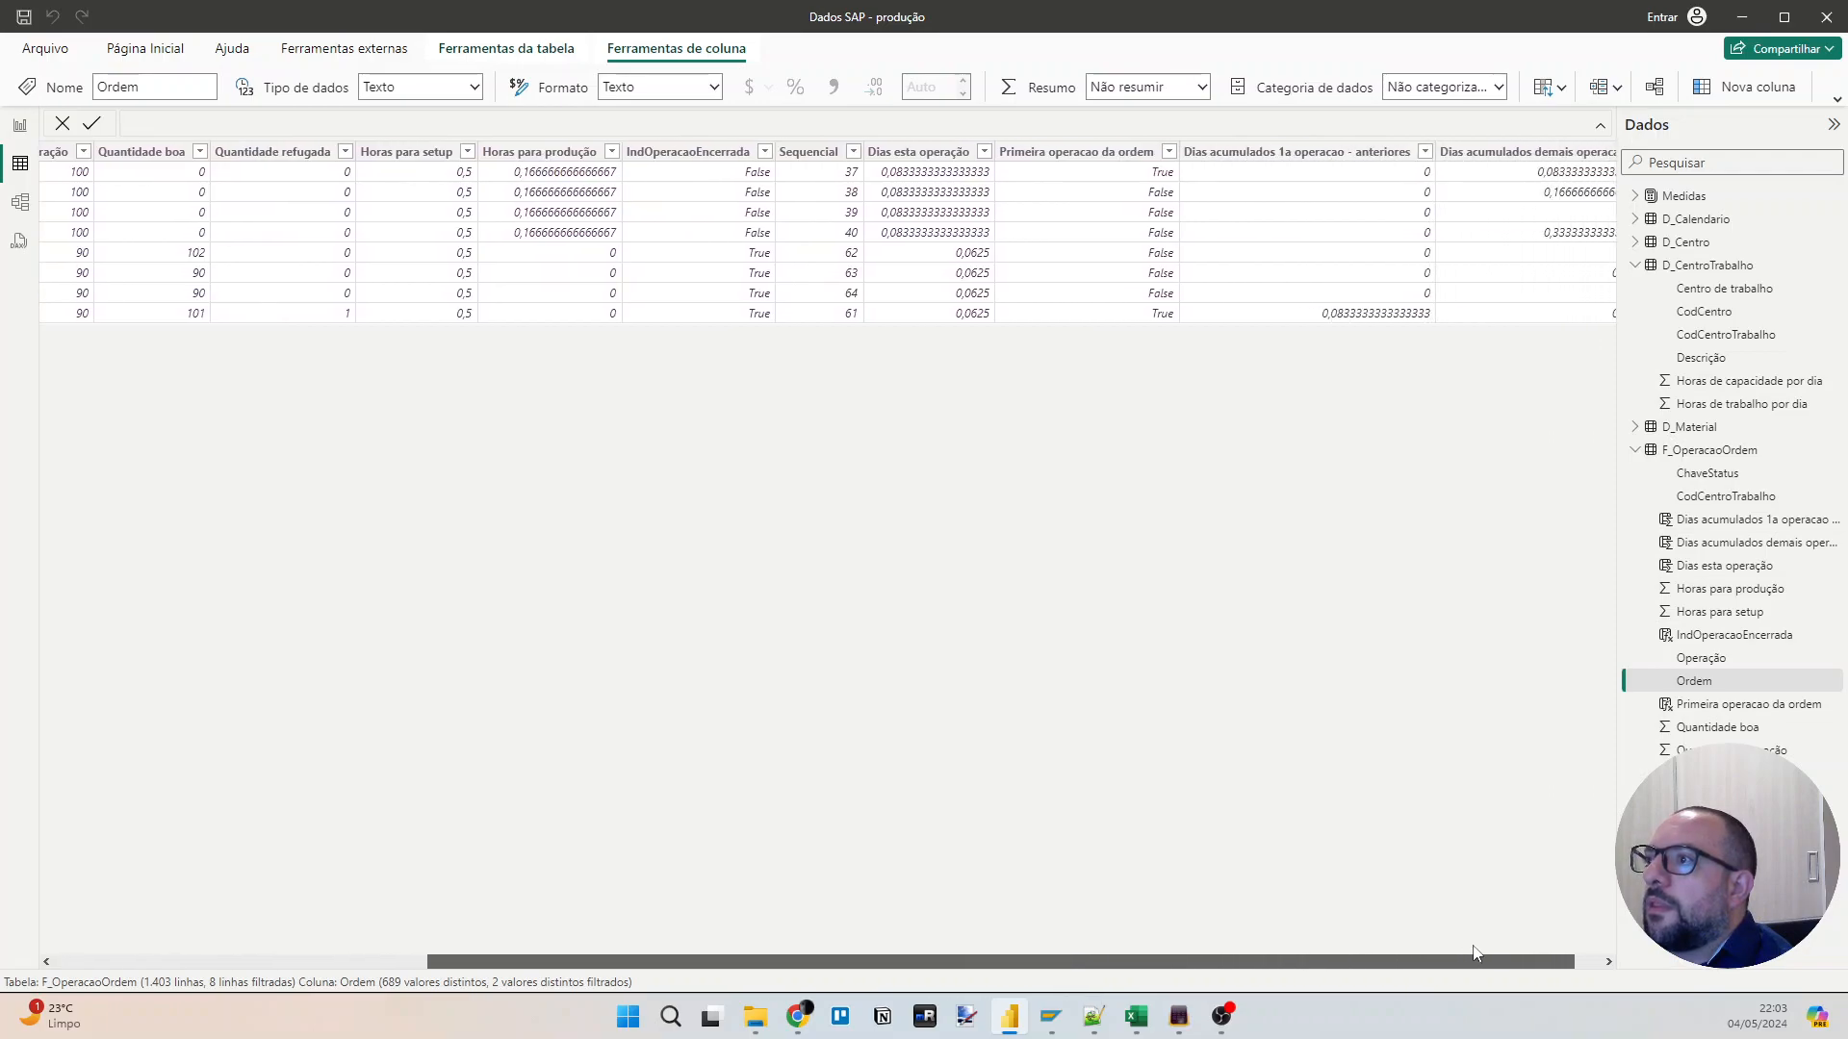
pyautogui.click(852, 154)
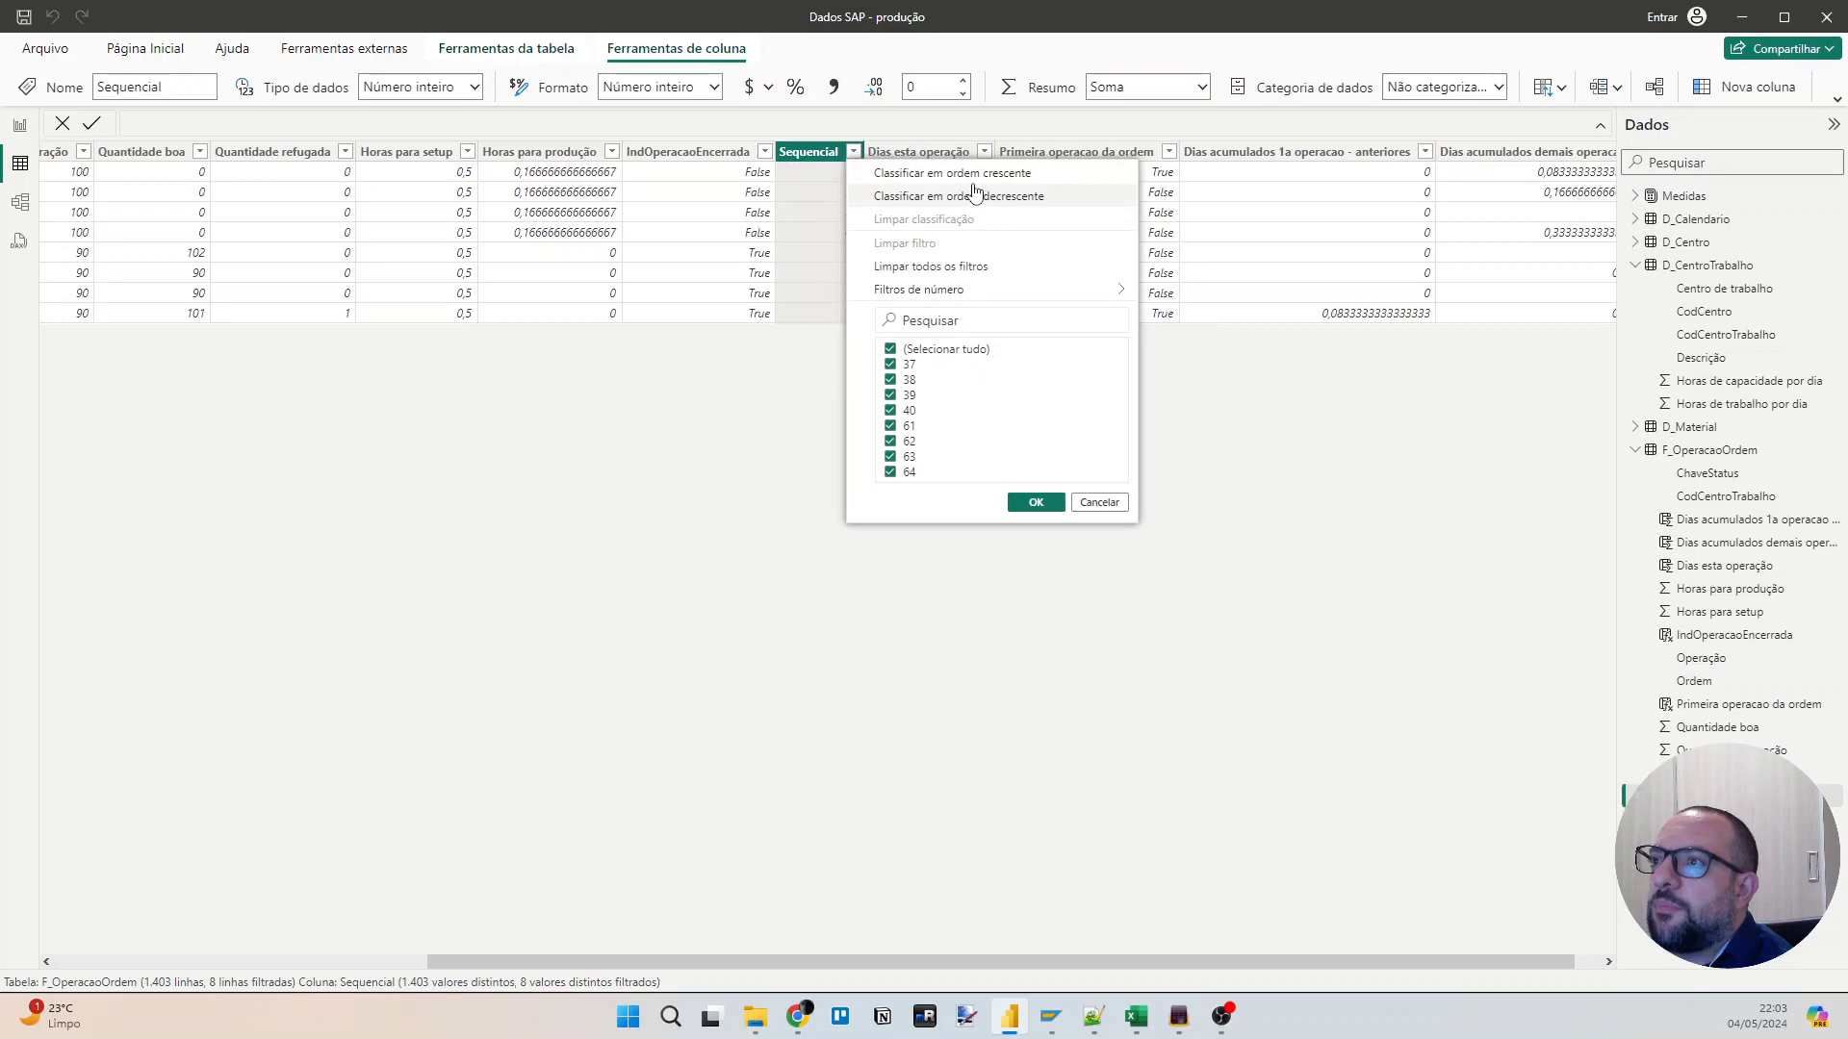
pyautogui.click(973, 177)
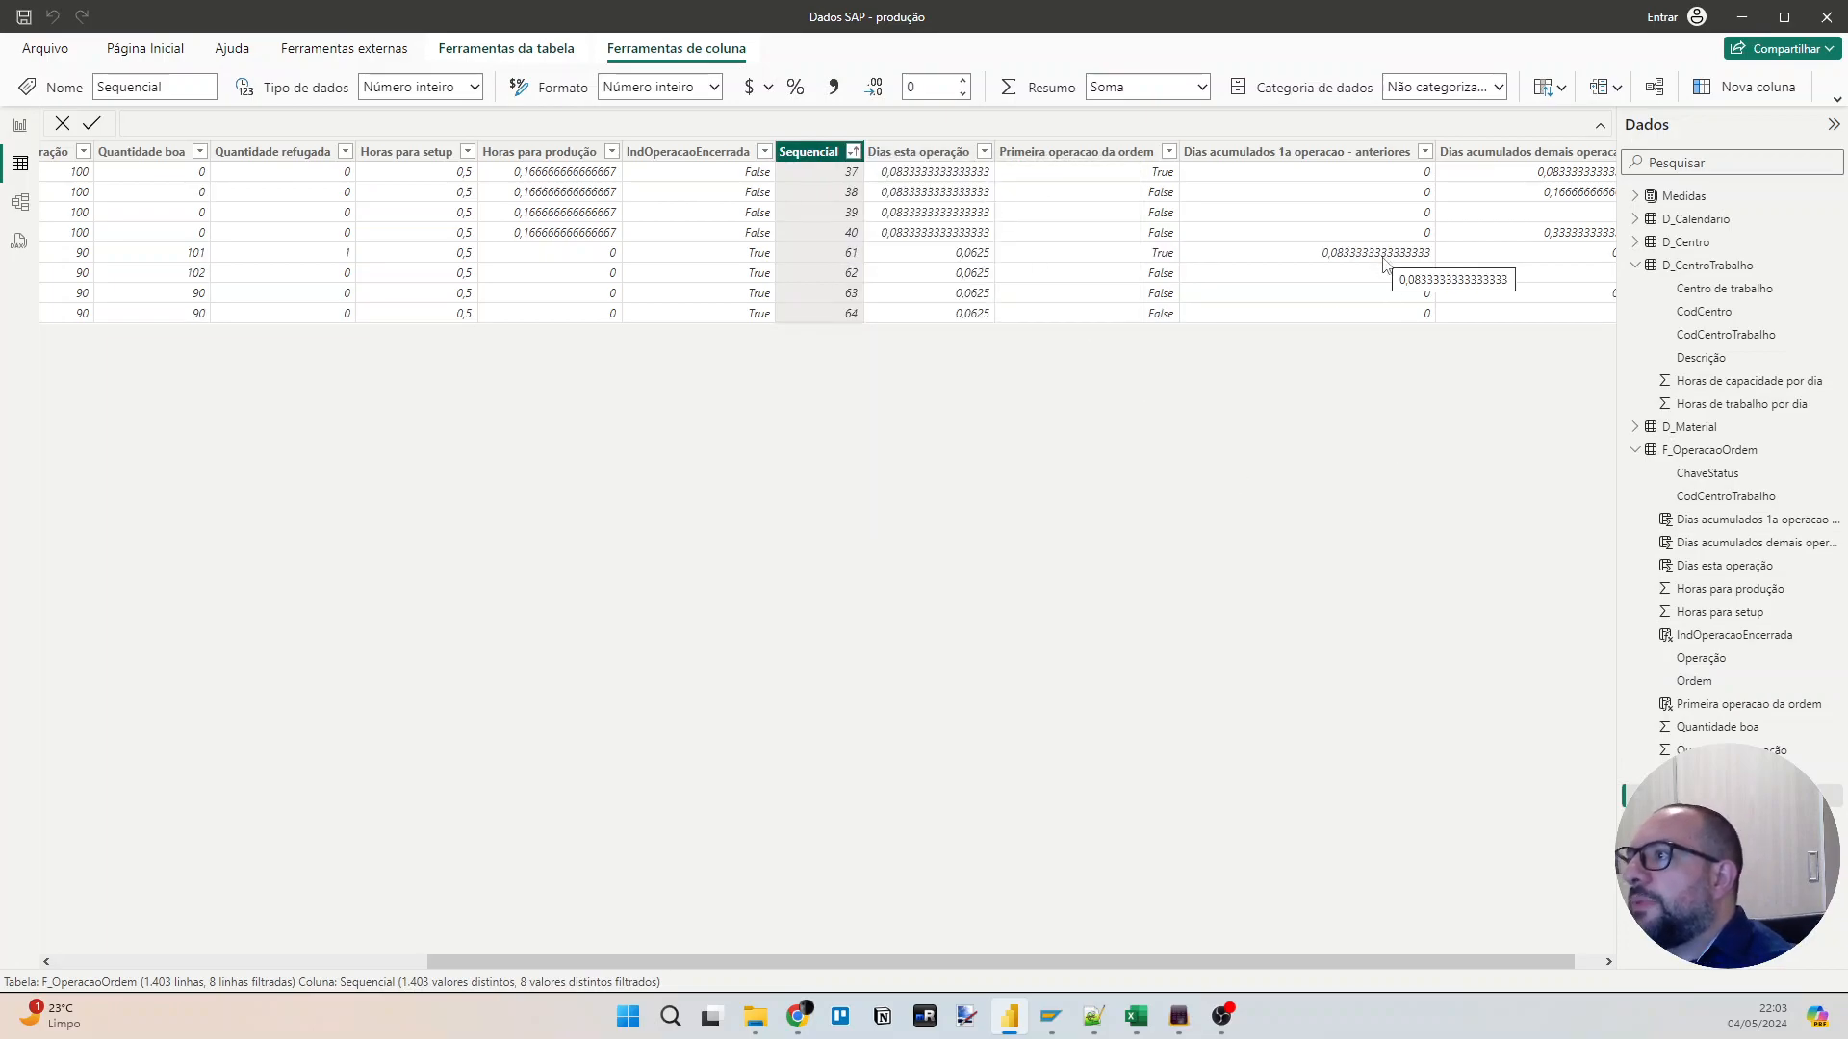
pyautogui.moveTo(1511, 954); pyautogui.dragTo(1569, 959)
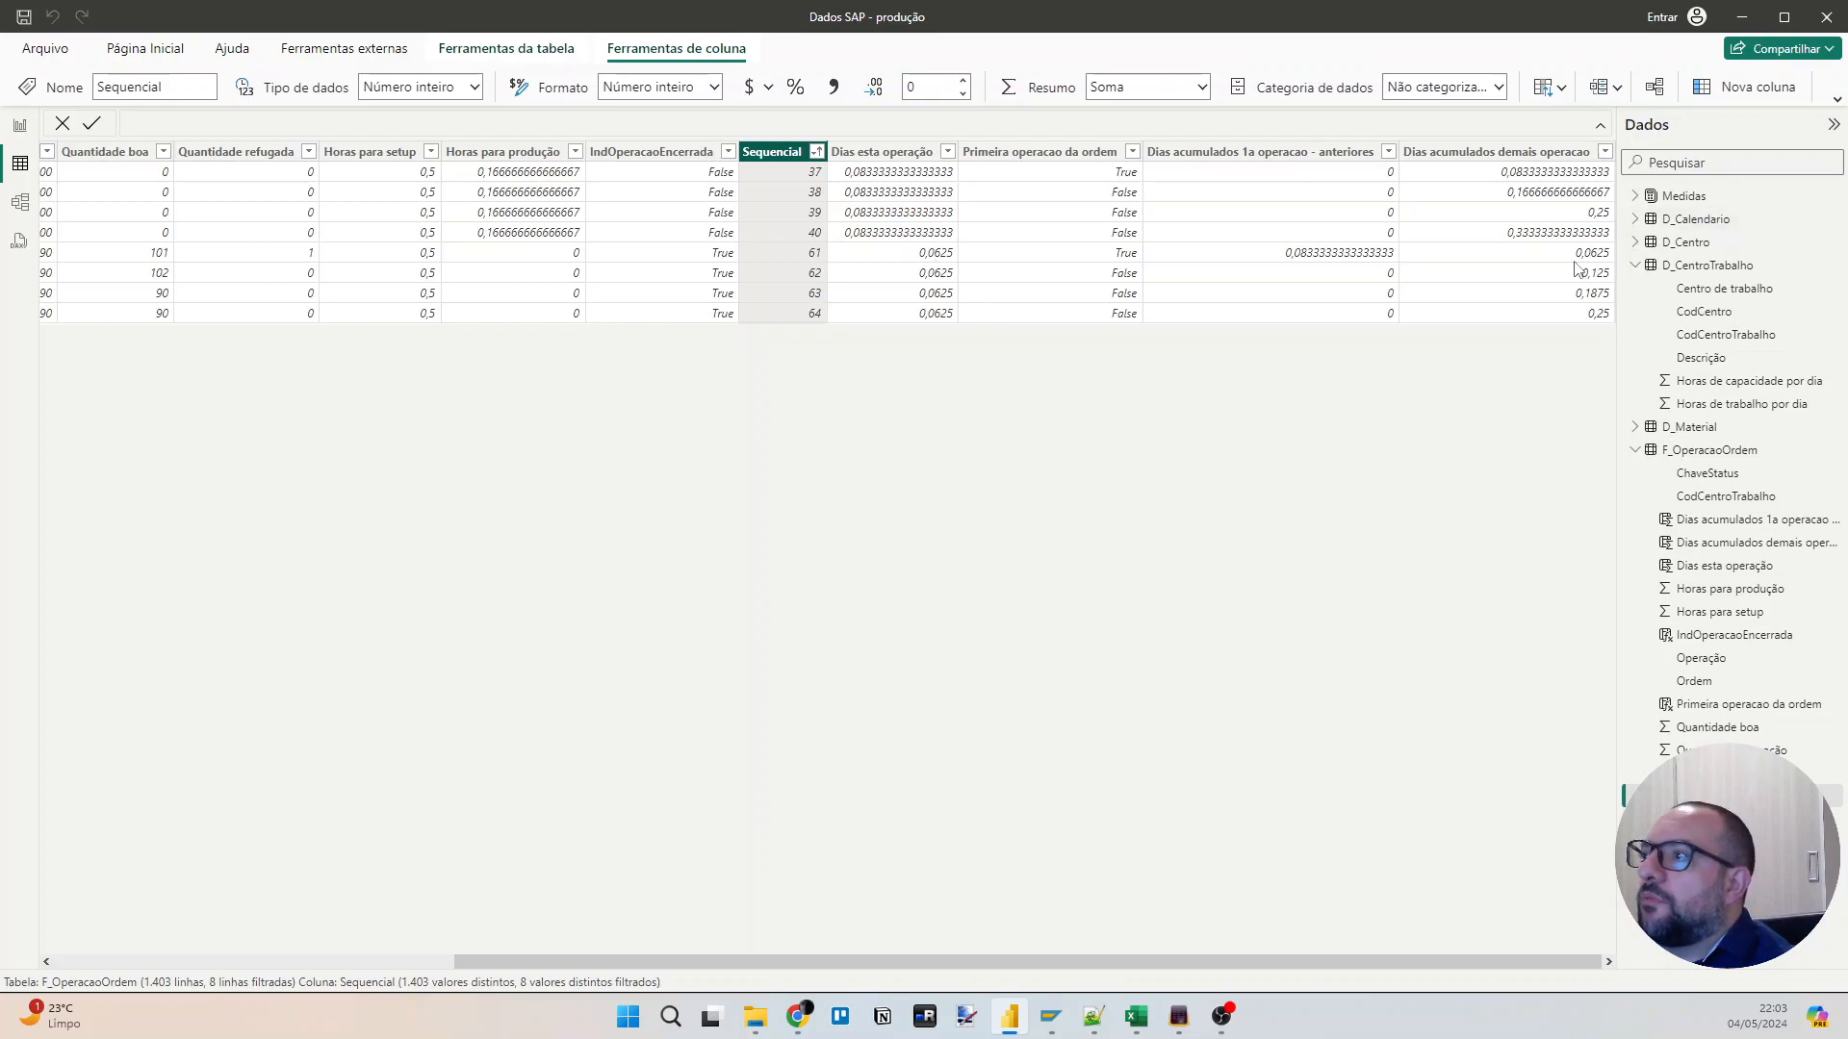
# Create a new calculated column in F_OperacaoOrdem named "Dias para terminar operacao".
pyautogui.click(1493, 154)
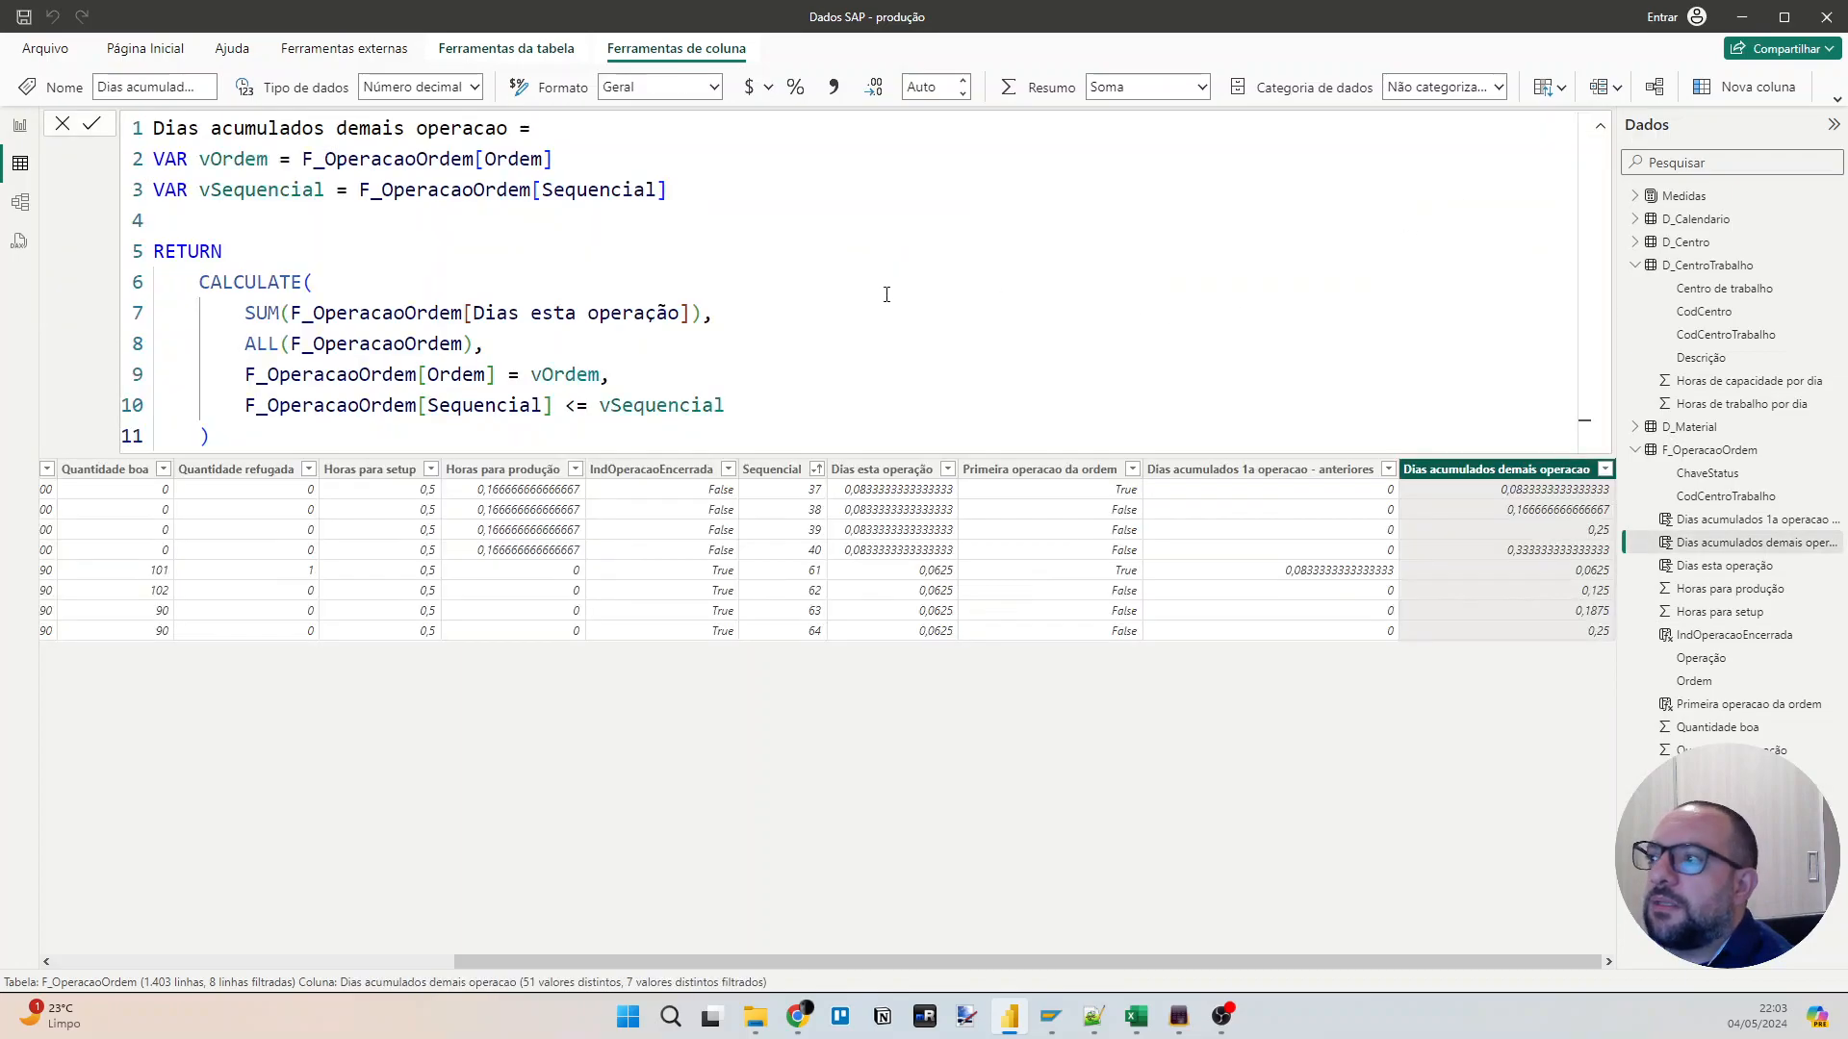
pyautogui.click(1749, 90)
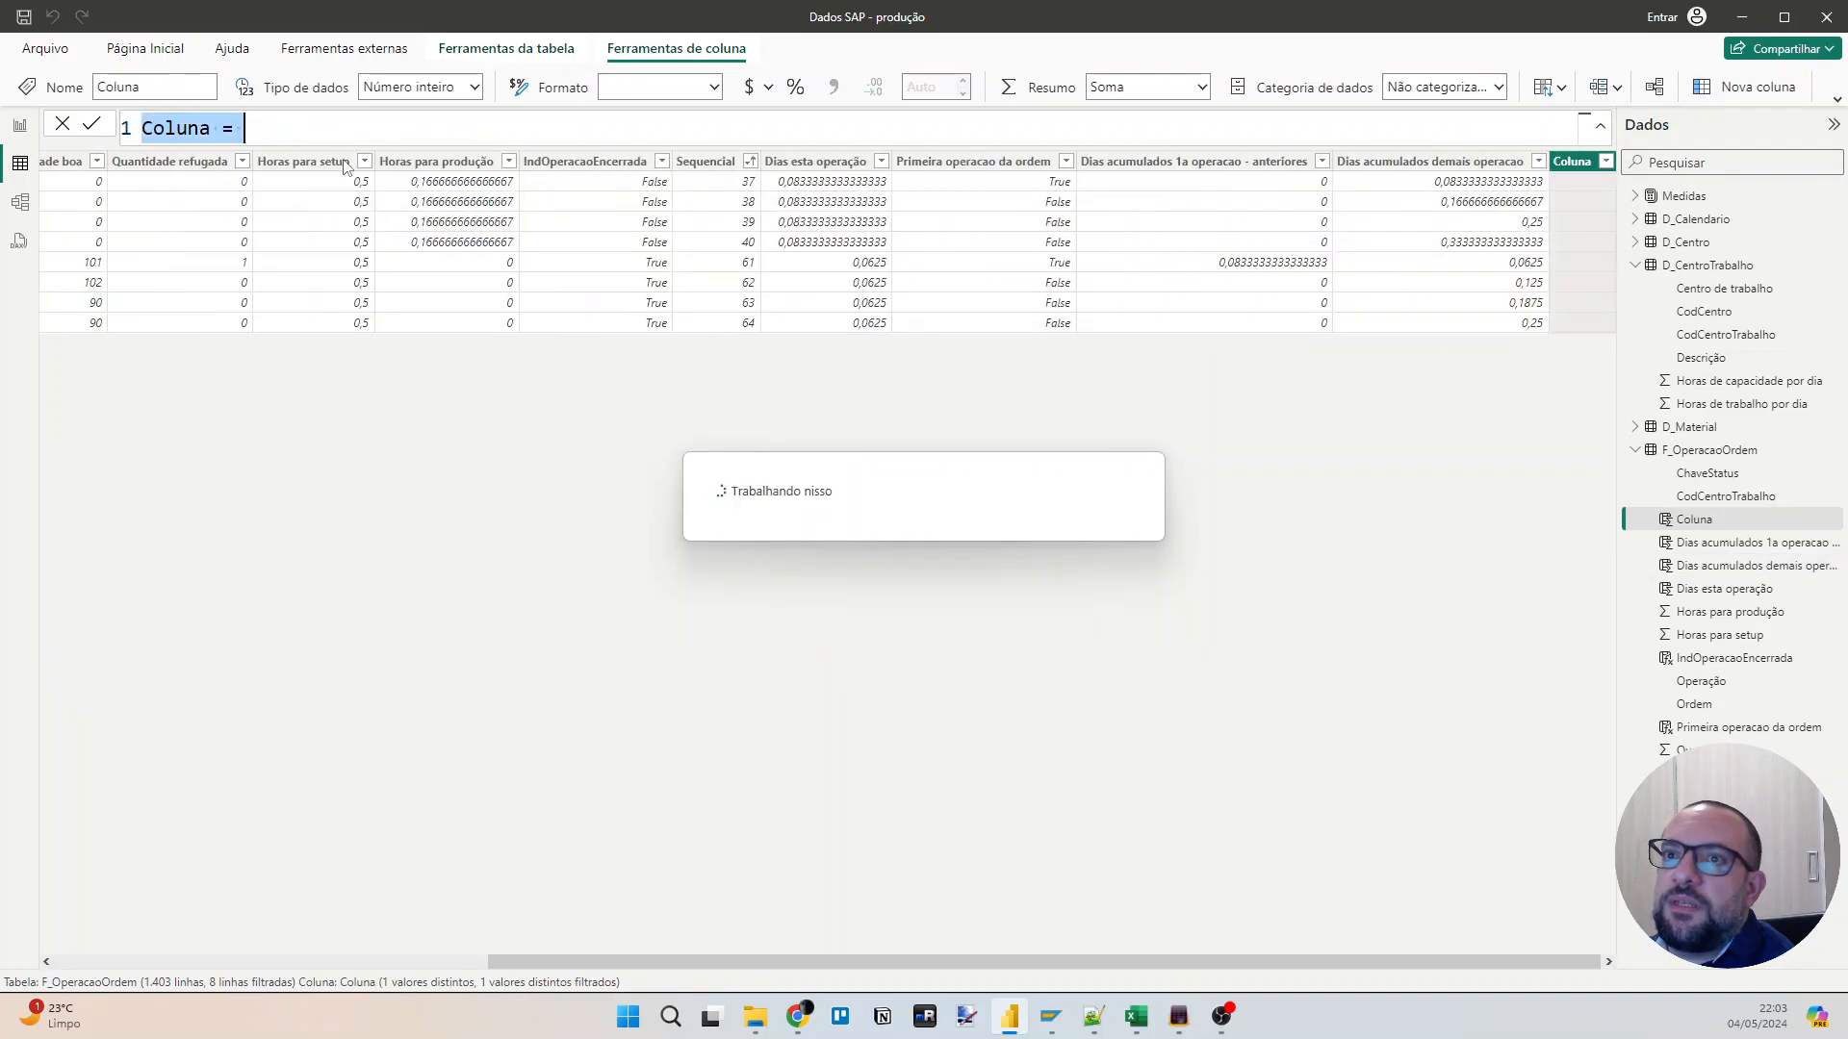
pyautogui.write('Dias para terminar operacao = ')
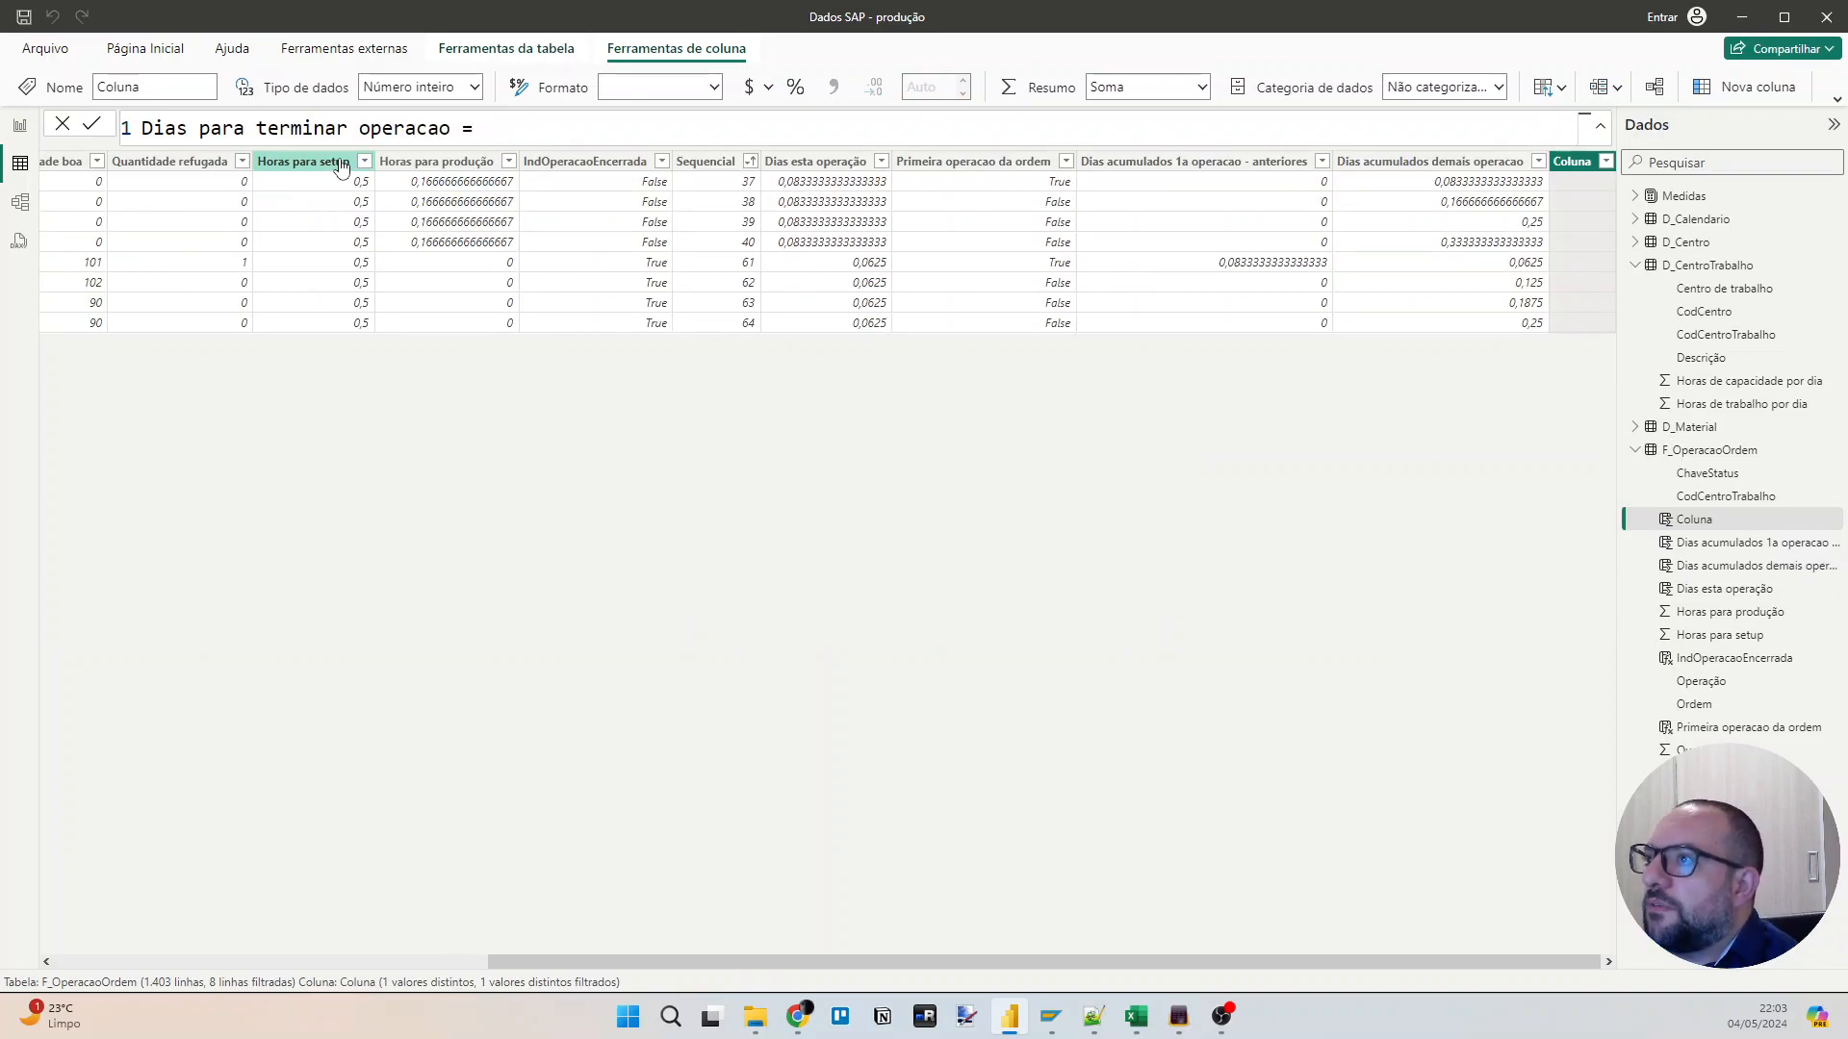
pyautogui.write('[dias')
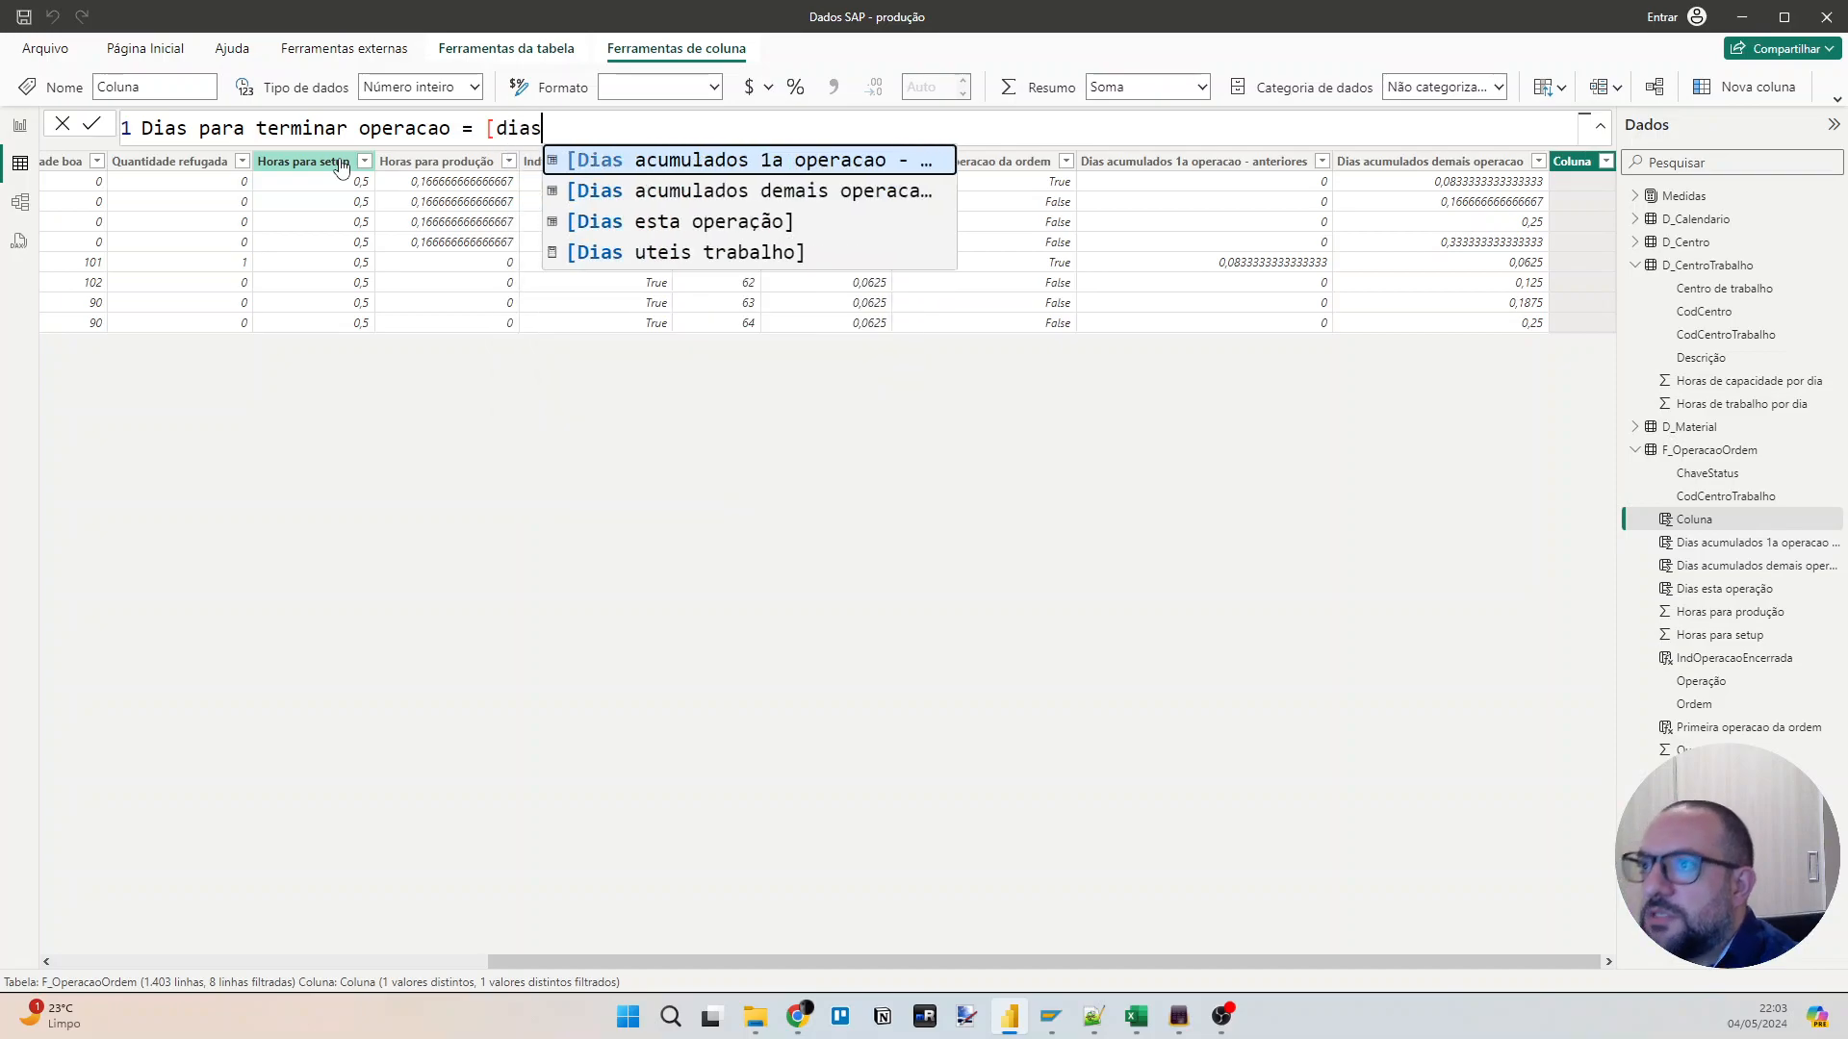
# Define the new column as [Dias acumulados 1a operacao - anteriores] plus F_OperacaoOrdem[Dias acumulados demais operacao].
pyautogui.press('Tab')
pyautogui.write('+ ')
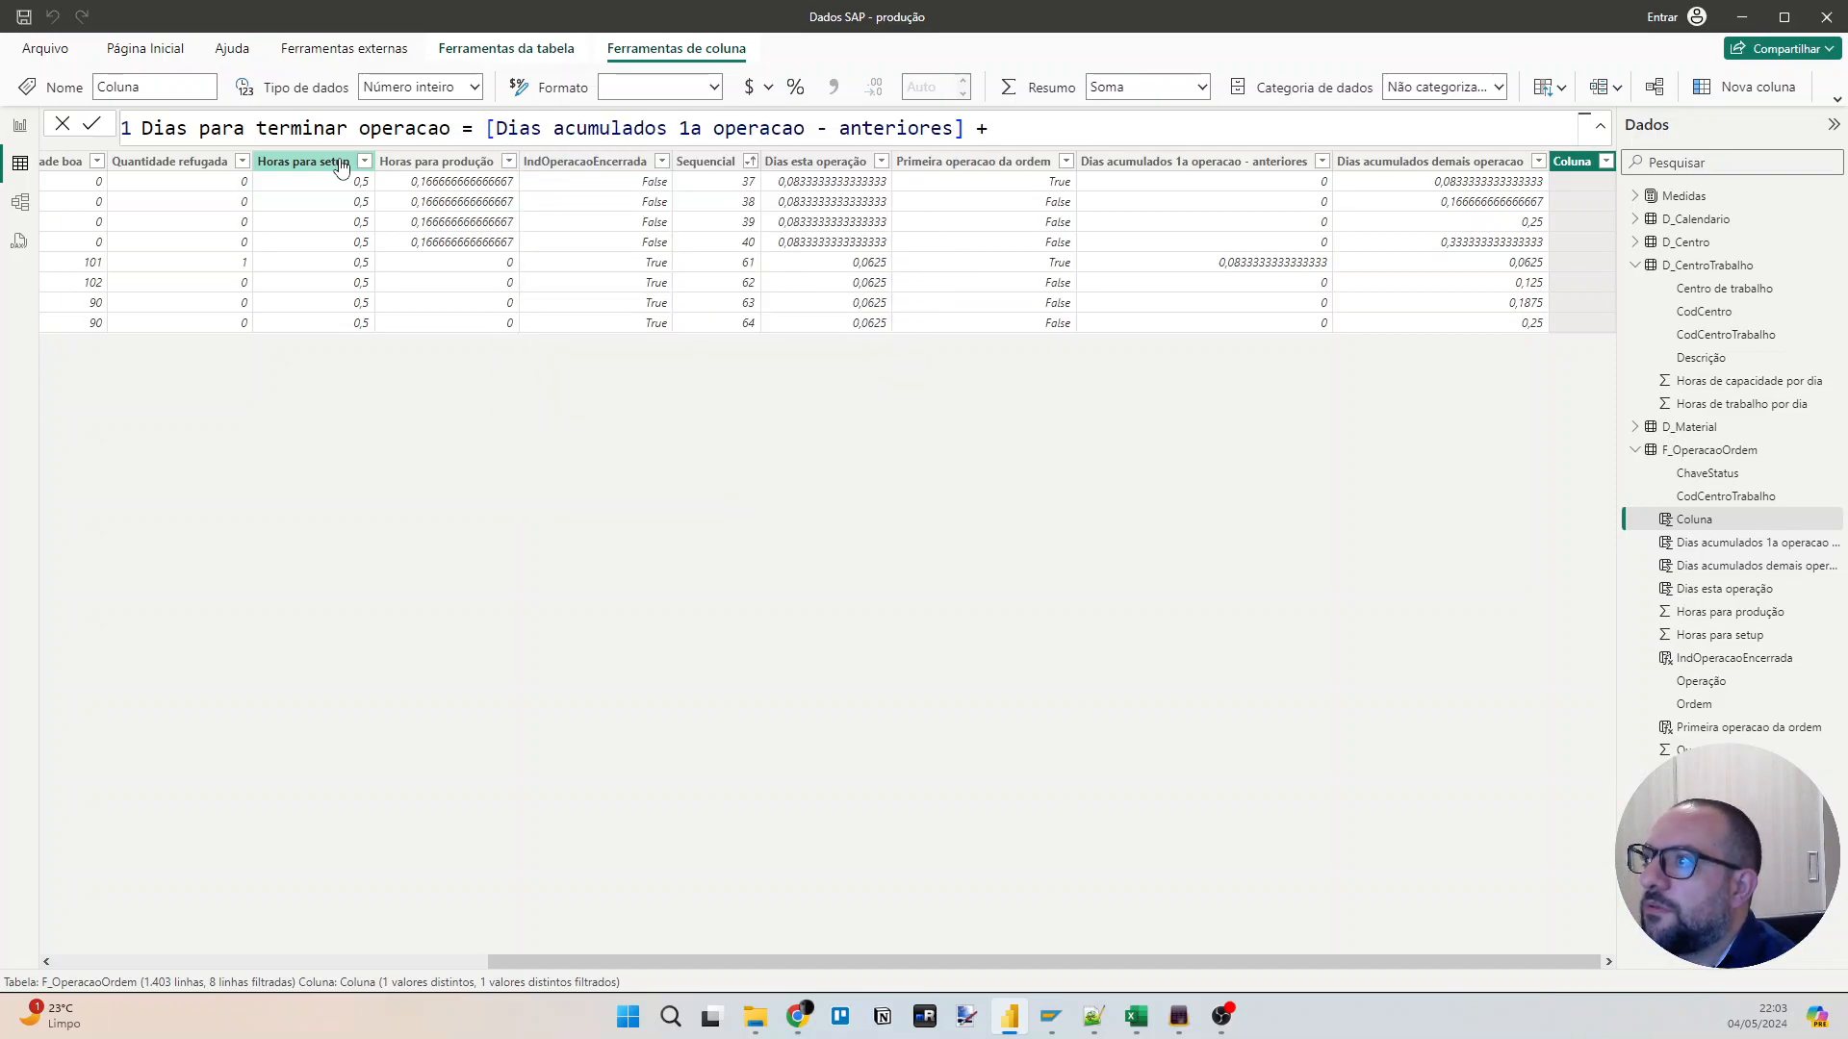
pyautogui.write('dias')
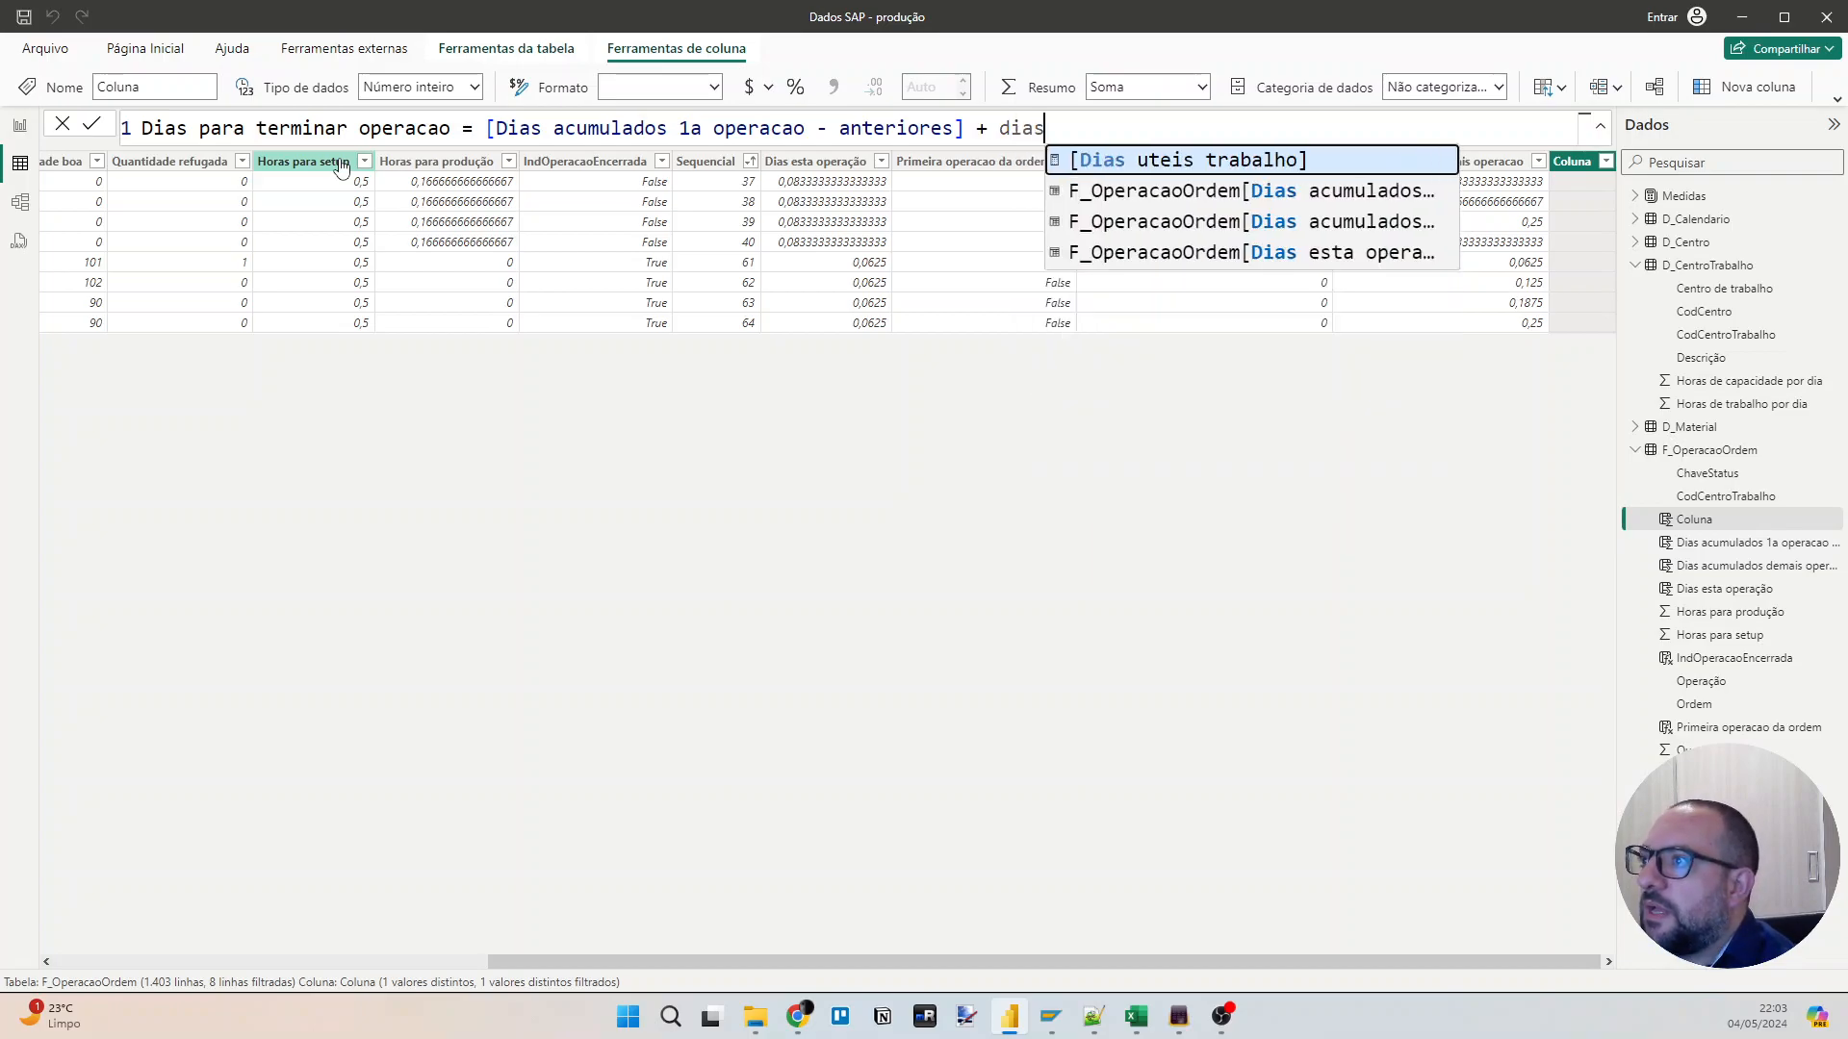
pyautogui.press('Down')
pyautogui.press('Tab')
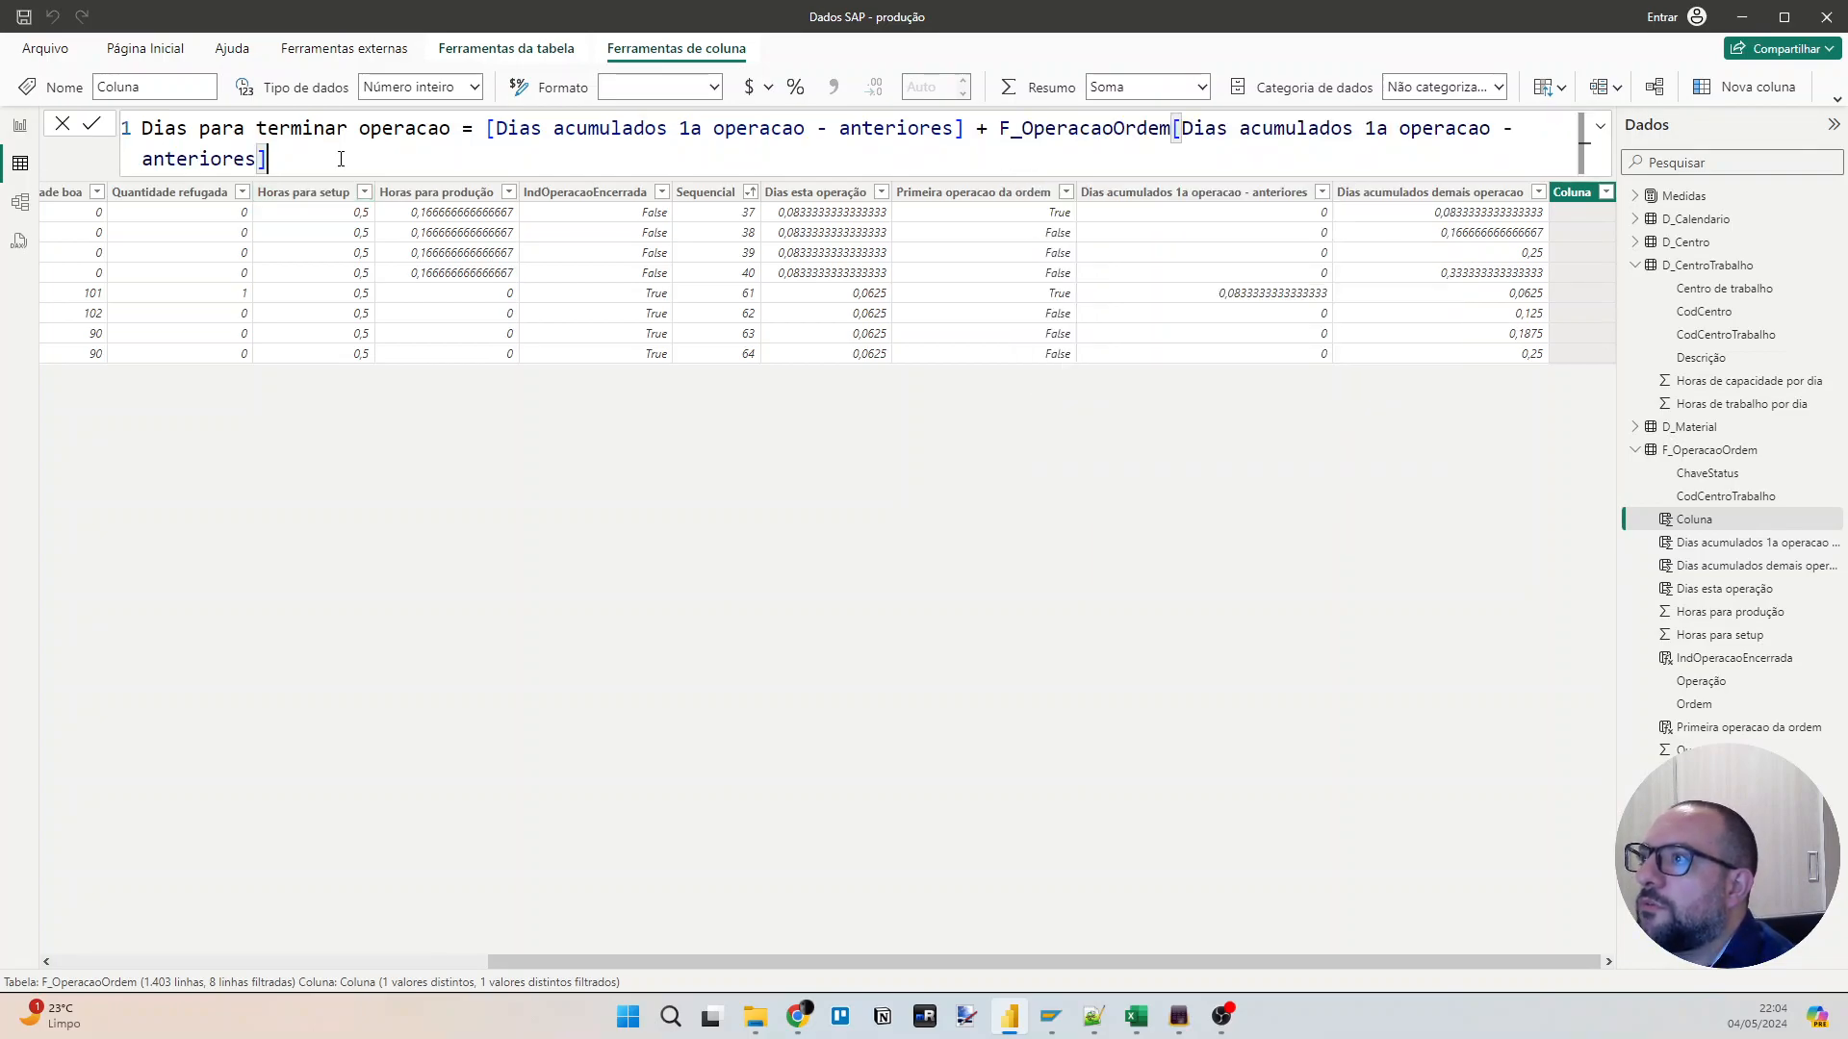
pyautogui.hotkey('ctrl', 'shift', 'Left')
pyautogui.hotkey('ctrl', 'shift', 'Left')
pyautogui.hotkey('ctrl', 'shift', 'Left')
pyautogui.hotkey('ctrl', 'shift', 'Left')
pyautogui.hotkey('ctrl', 'shift', 'Left')
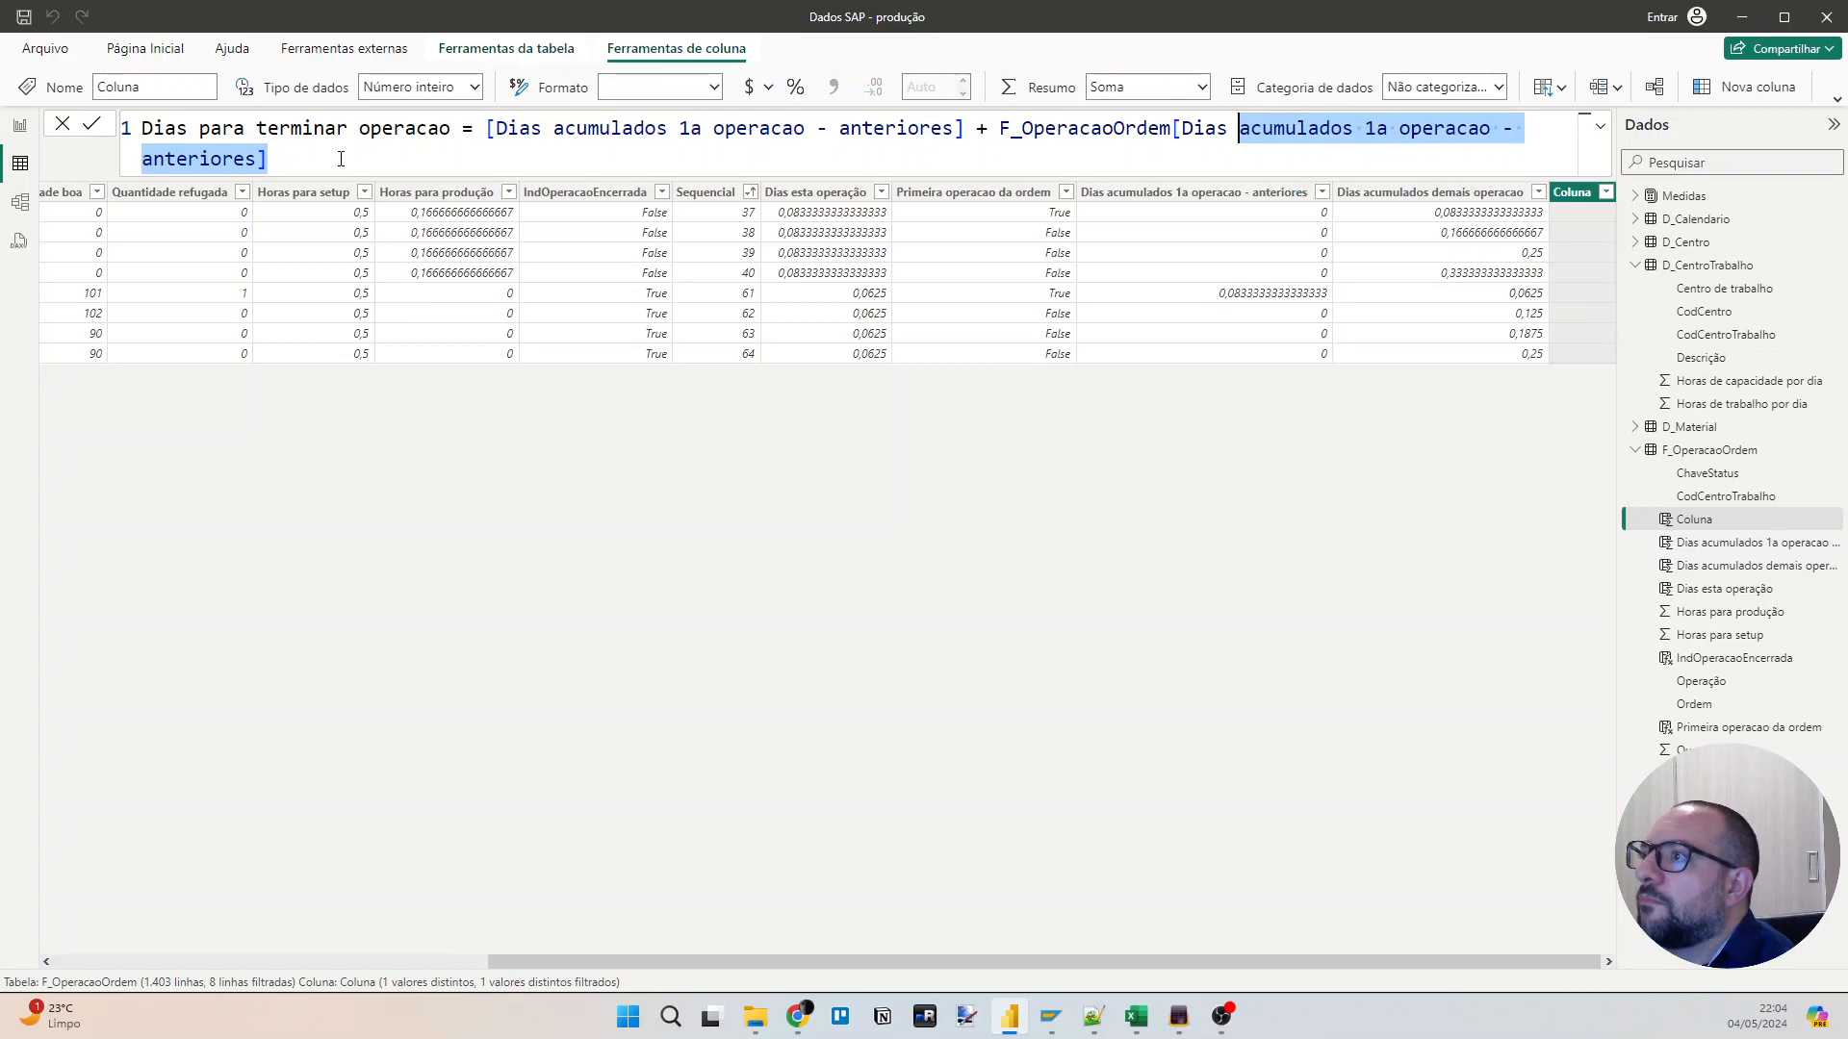
pyautogui.write('acumulados d')
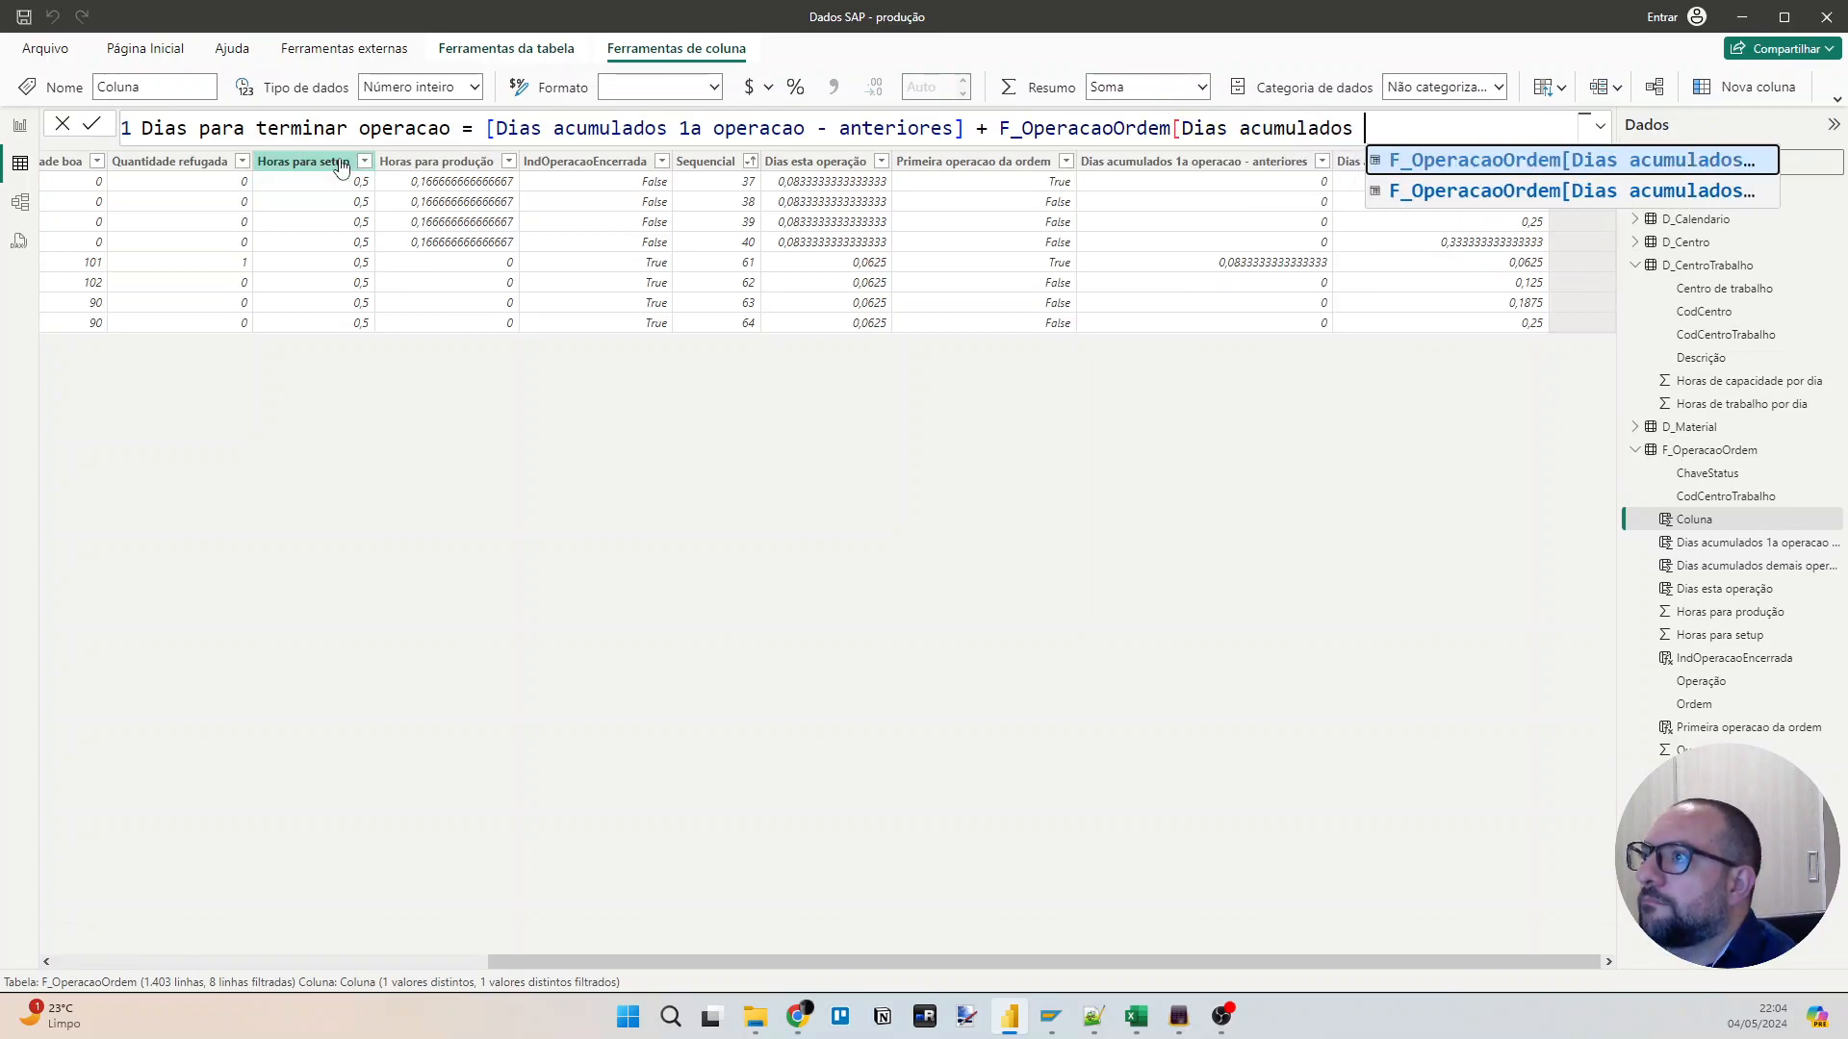
pyautogui.press('Tab')
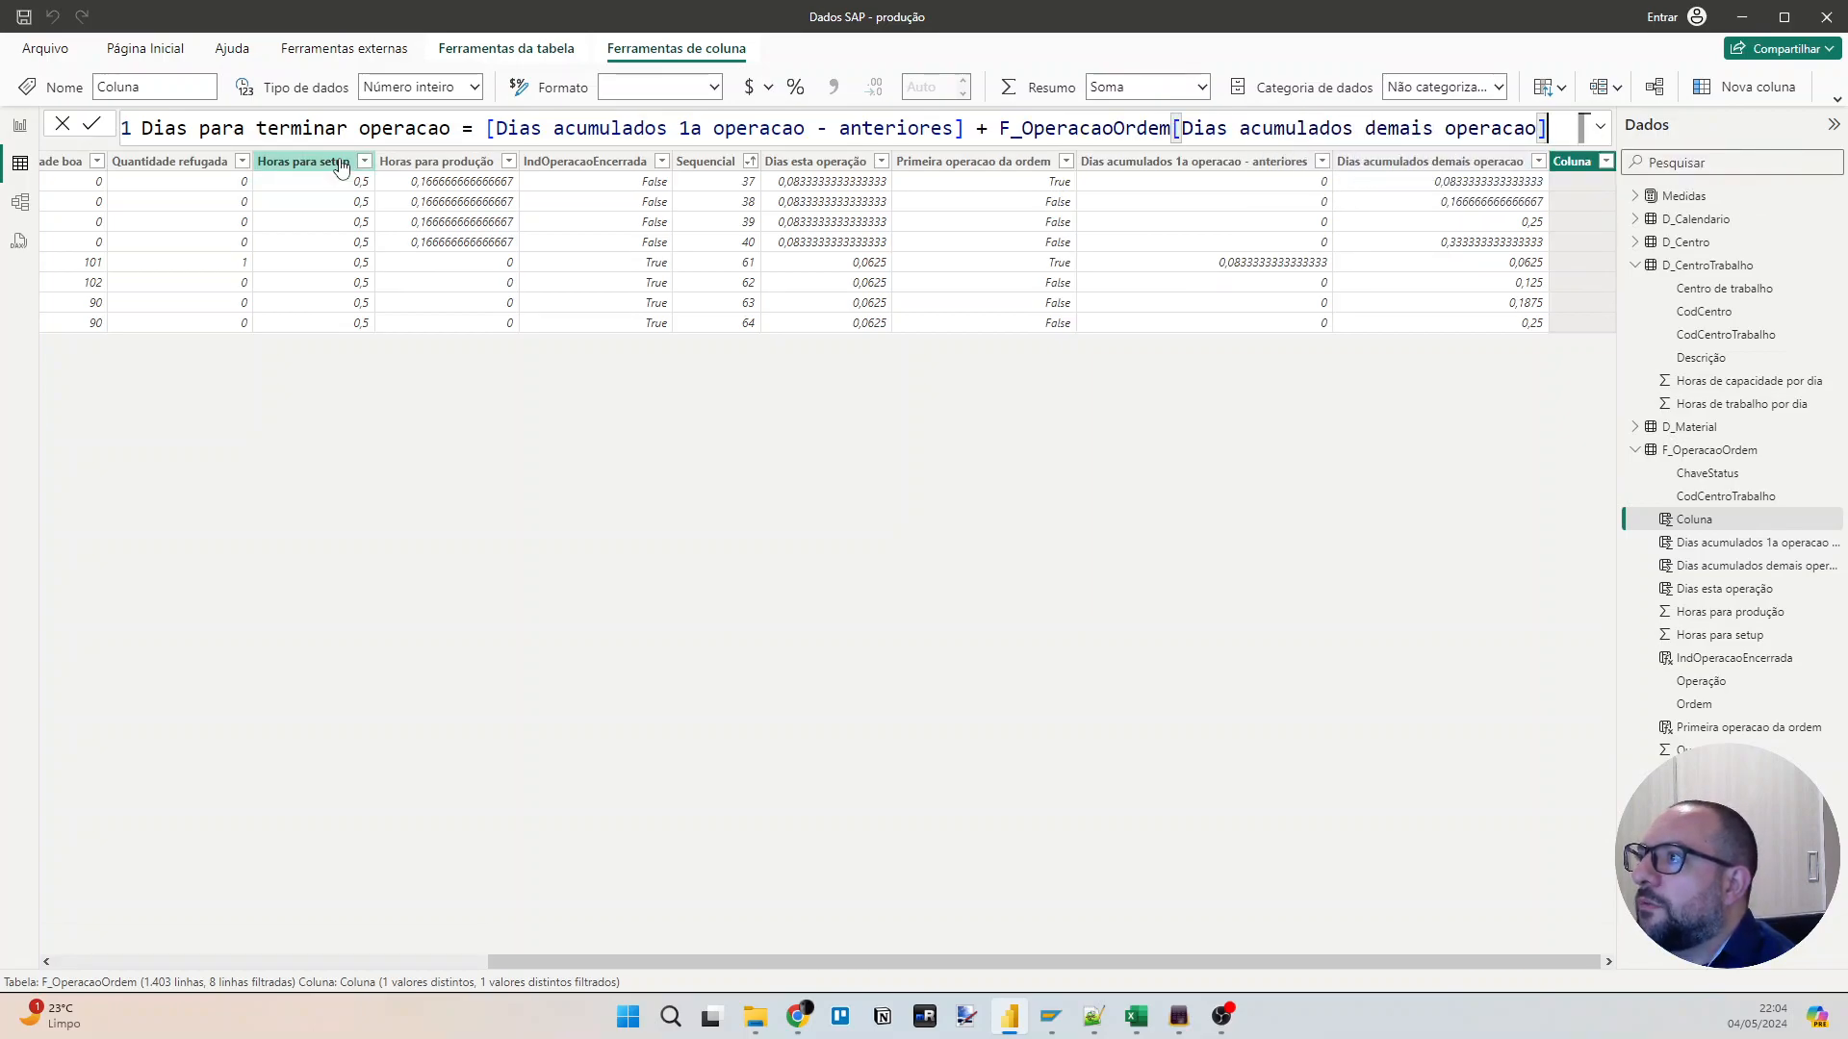
# Qualify the first column reference with F_OperacaoOrdem, put the expression on its own line and commit the column formula.
pyautogui.press('Home')
pyautogui.hotkey('ctrl', 'Right')
pyautogui.hotkey('ctrl', 'Right')
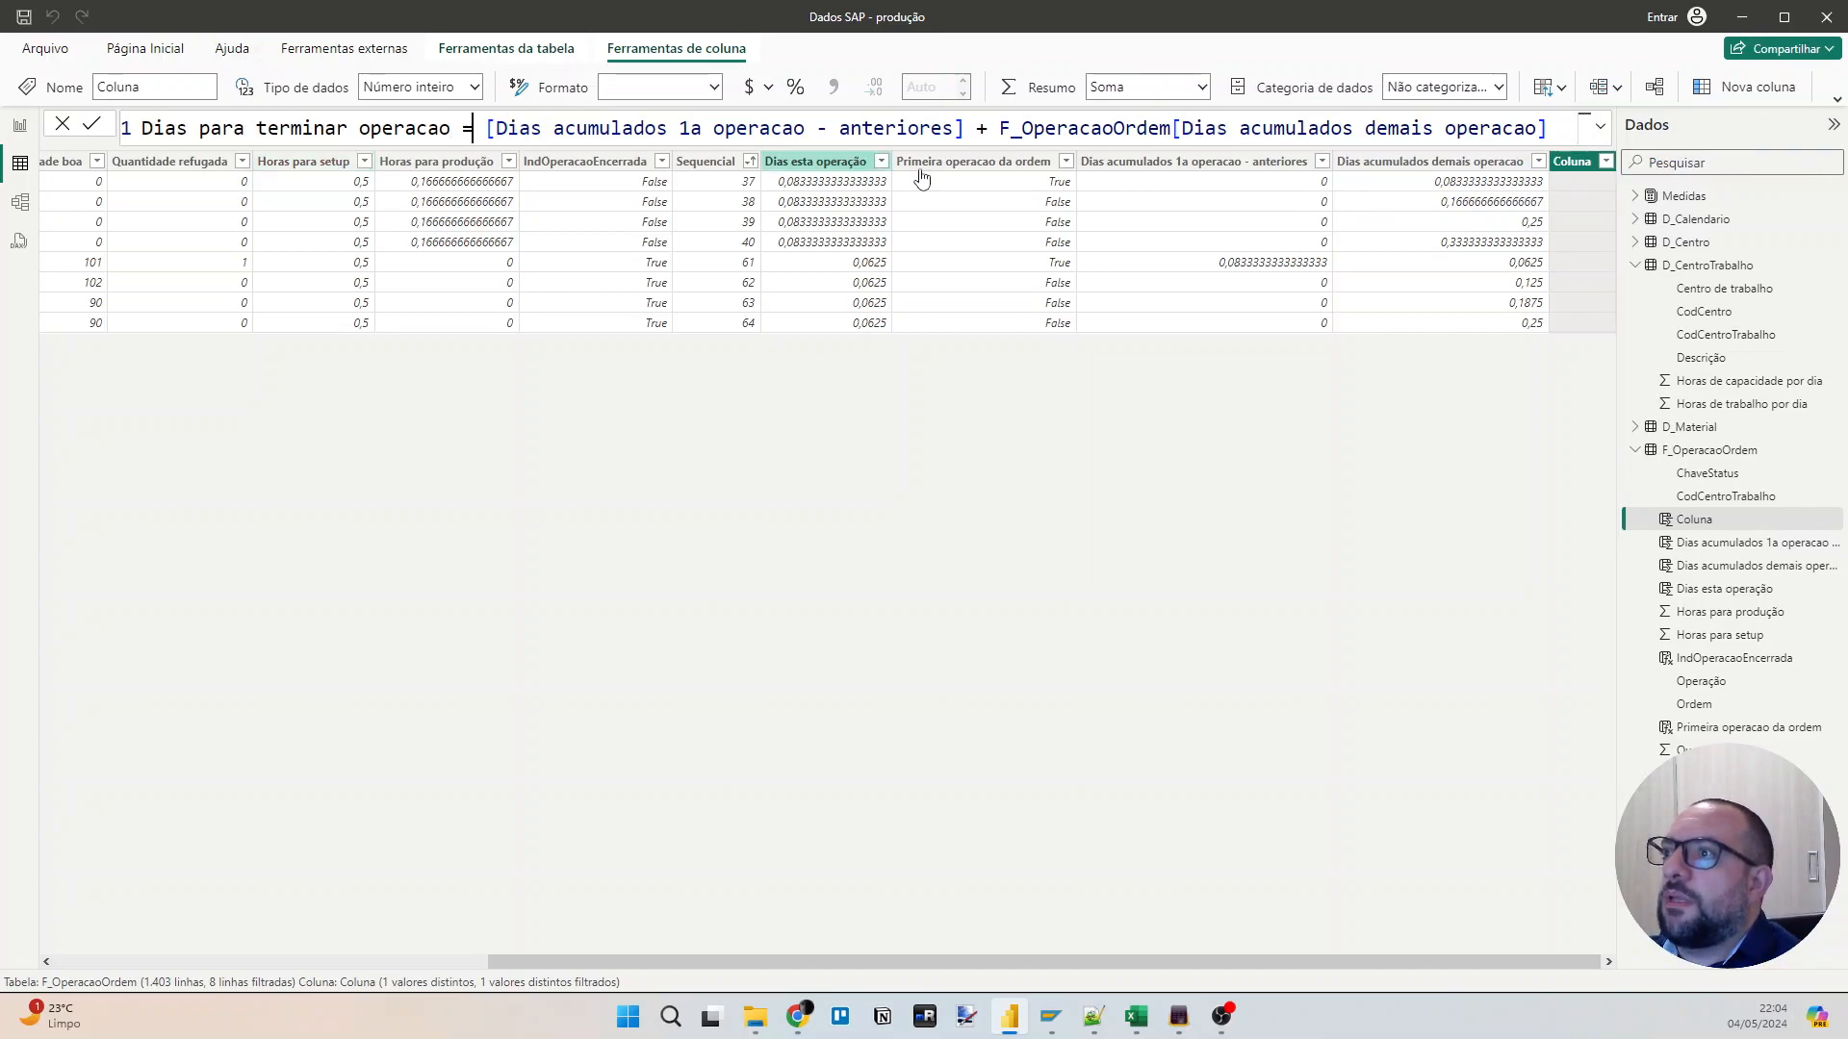
pyautogui.doubleClick(1065, 125)
pyautogui.hotkey('ctrl', 'c')
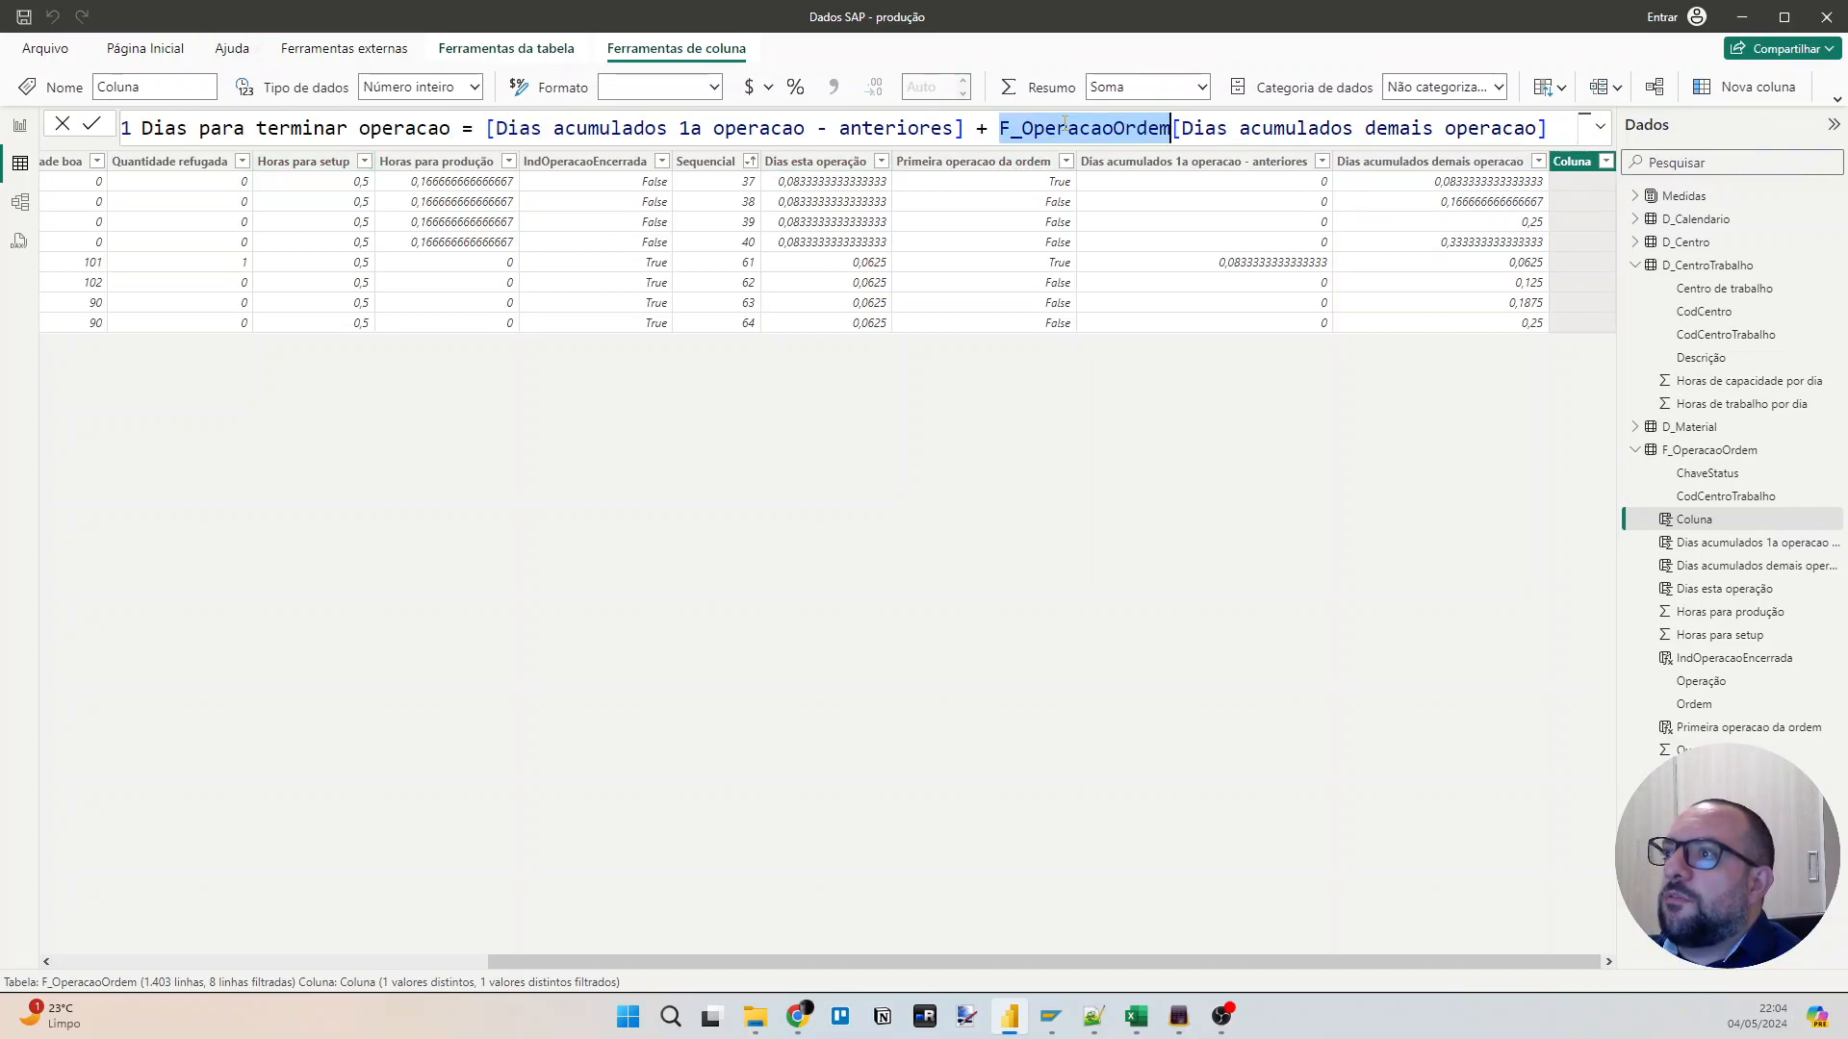
pyautogui.click(489, 128)
pyautogui.hotkey('ctrl', 'v')
pyautogui.hotkey('ctrl', 'Left')
pyautogui.hotkey('ctrl', 'Left')
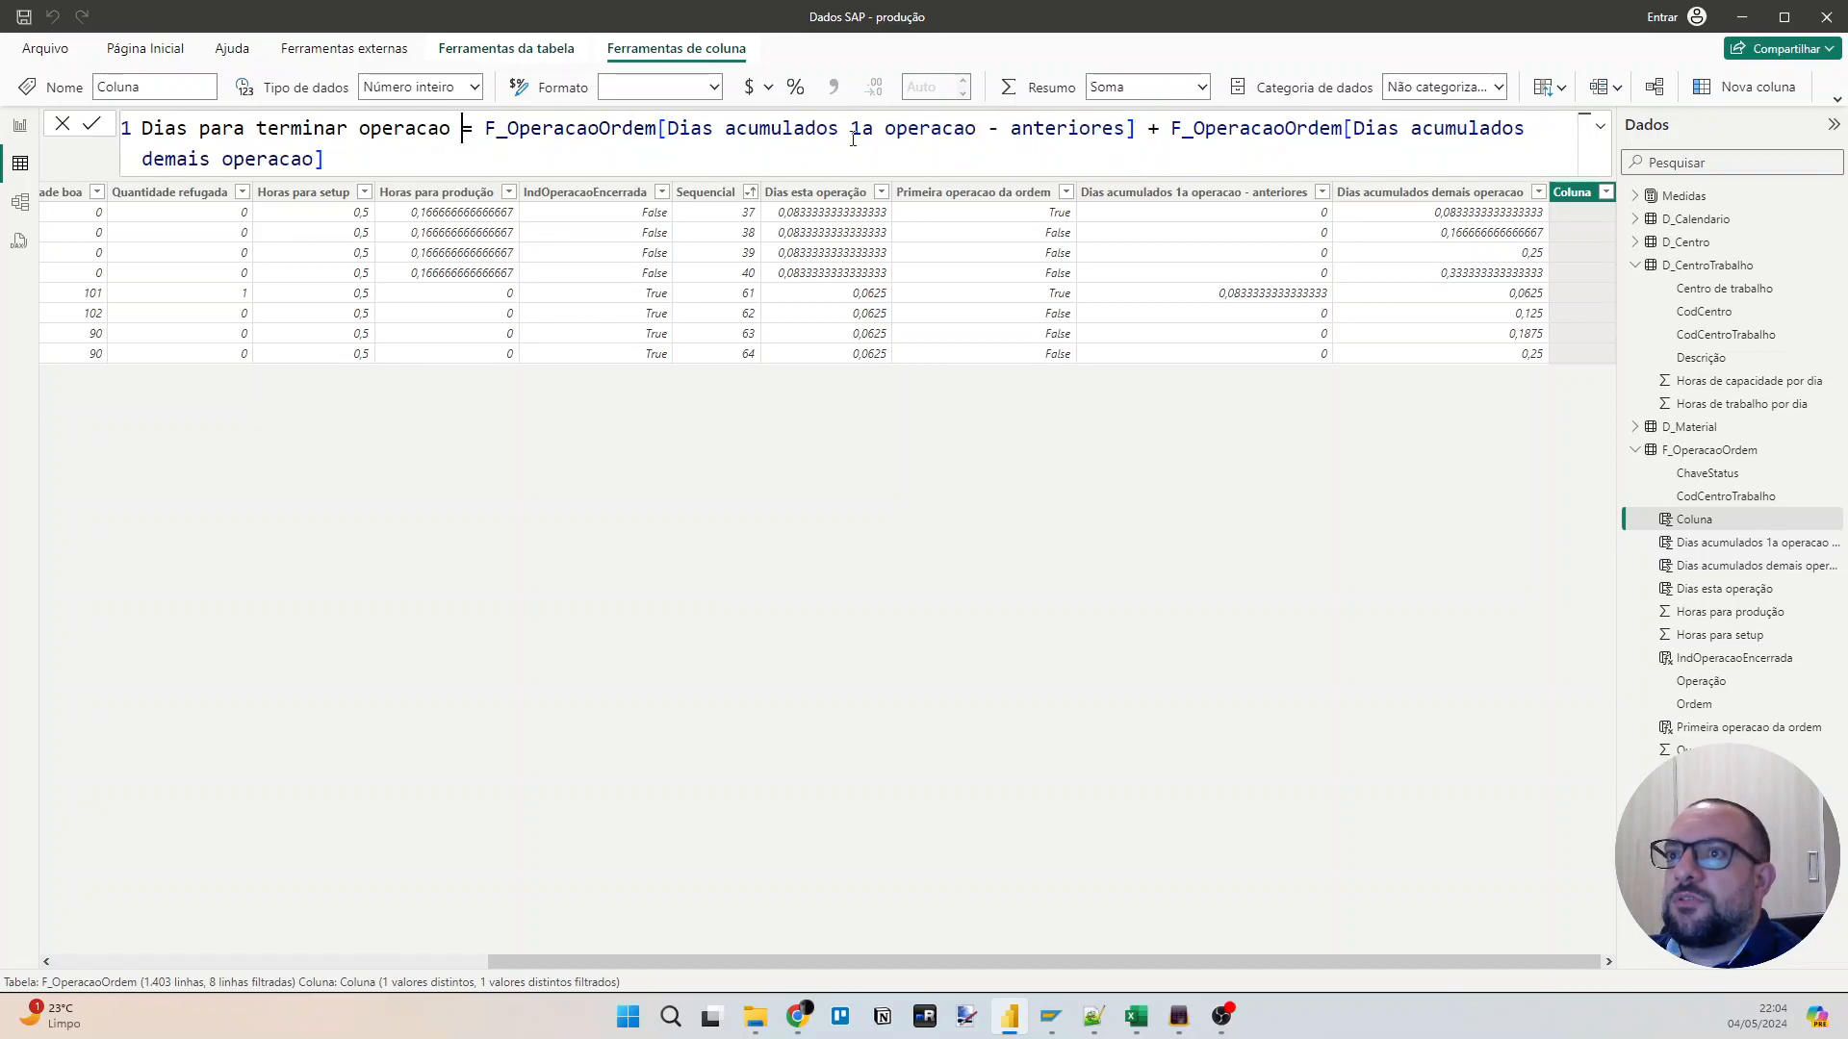
pyautogui.hotkey('shift', 'Return')
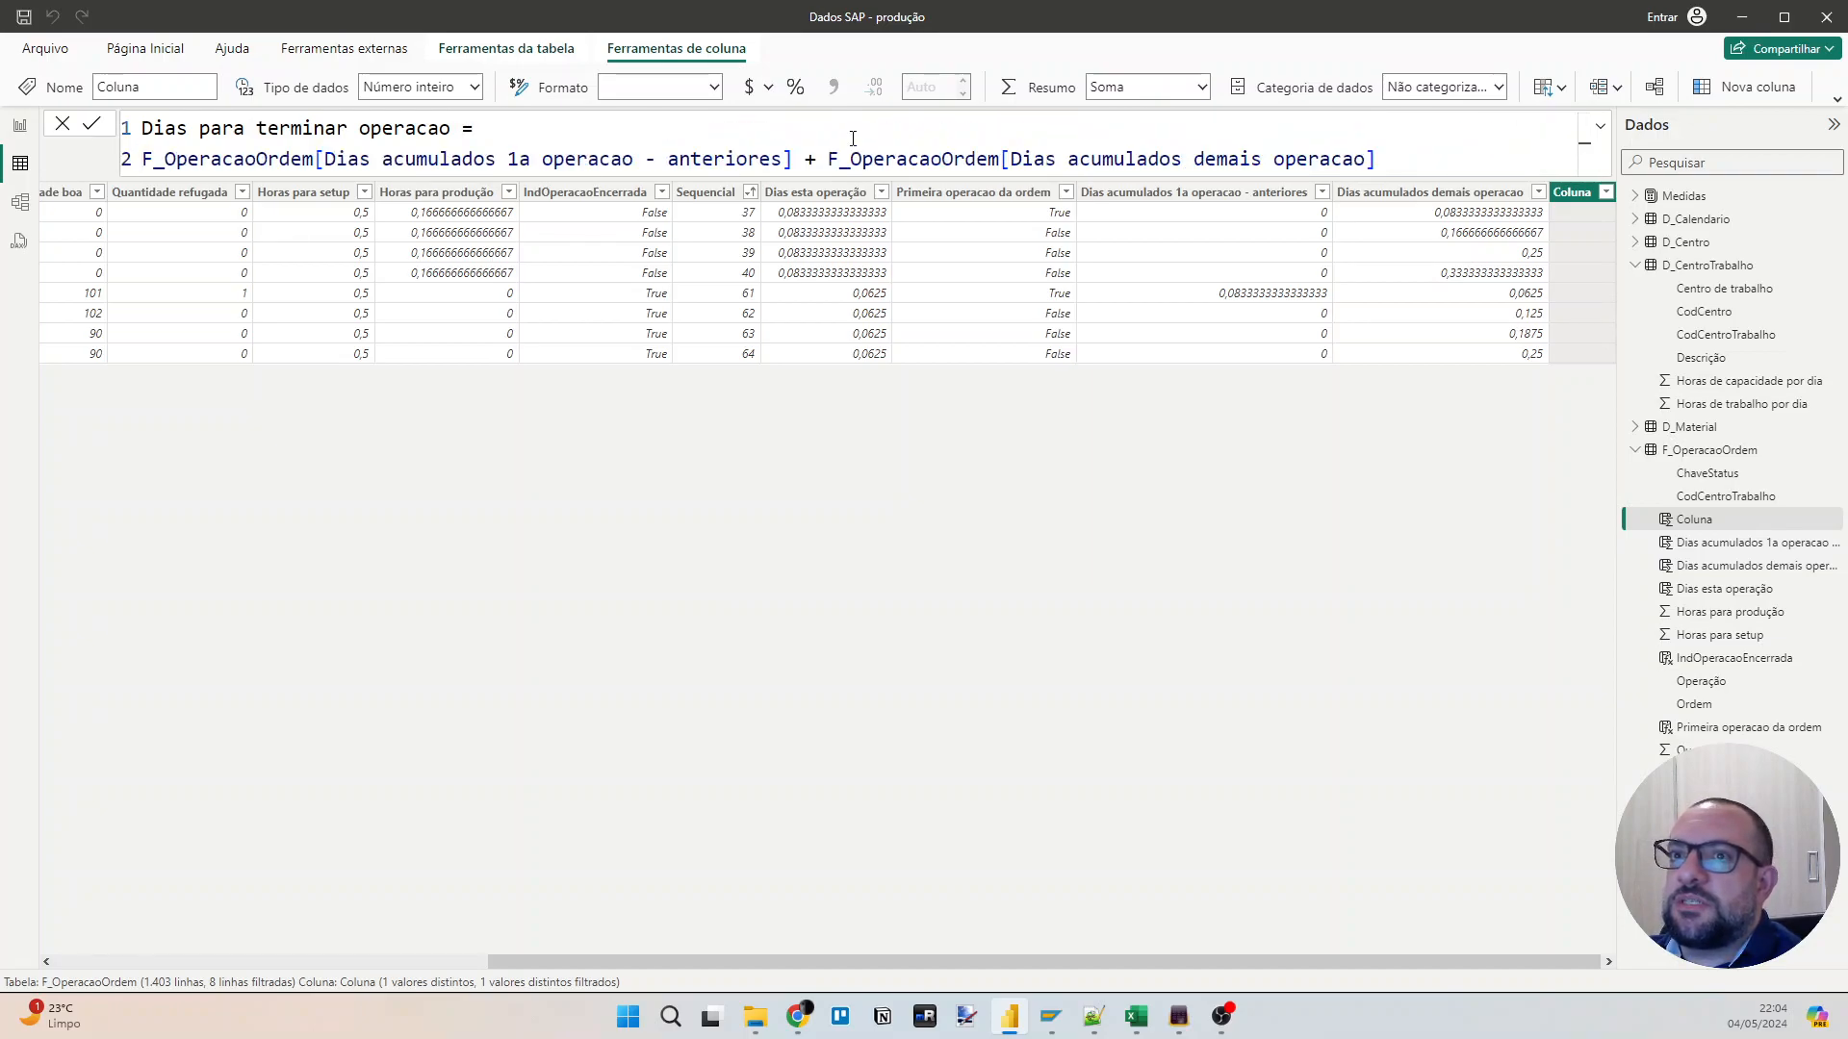
pyautogui.press('Return')
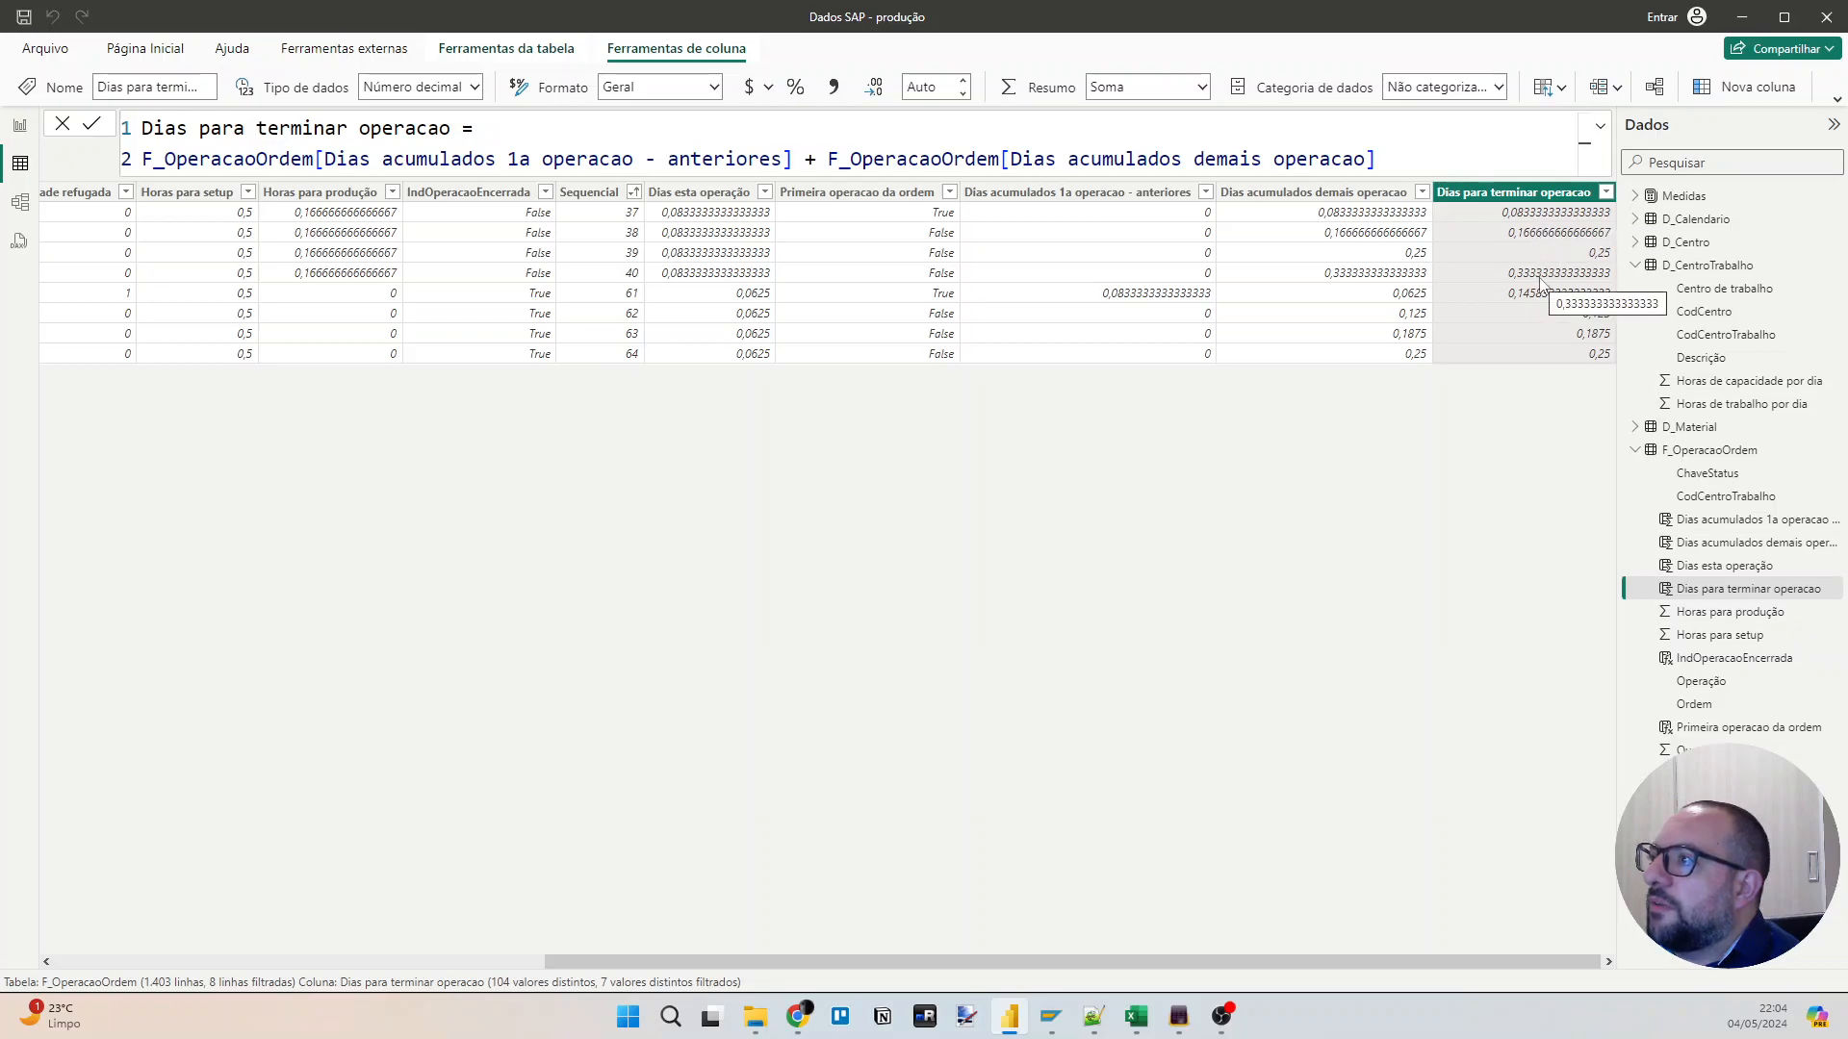
# Wrap the sum in the "Dias para terminar operacao" formula in ROUNDUP with 0 digits and commit it.
pyautogui.click(182, 154)
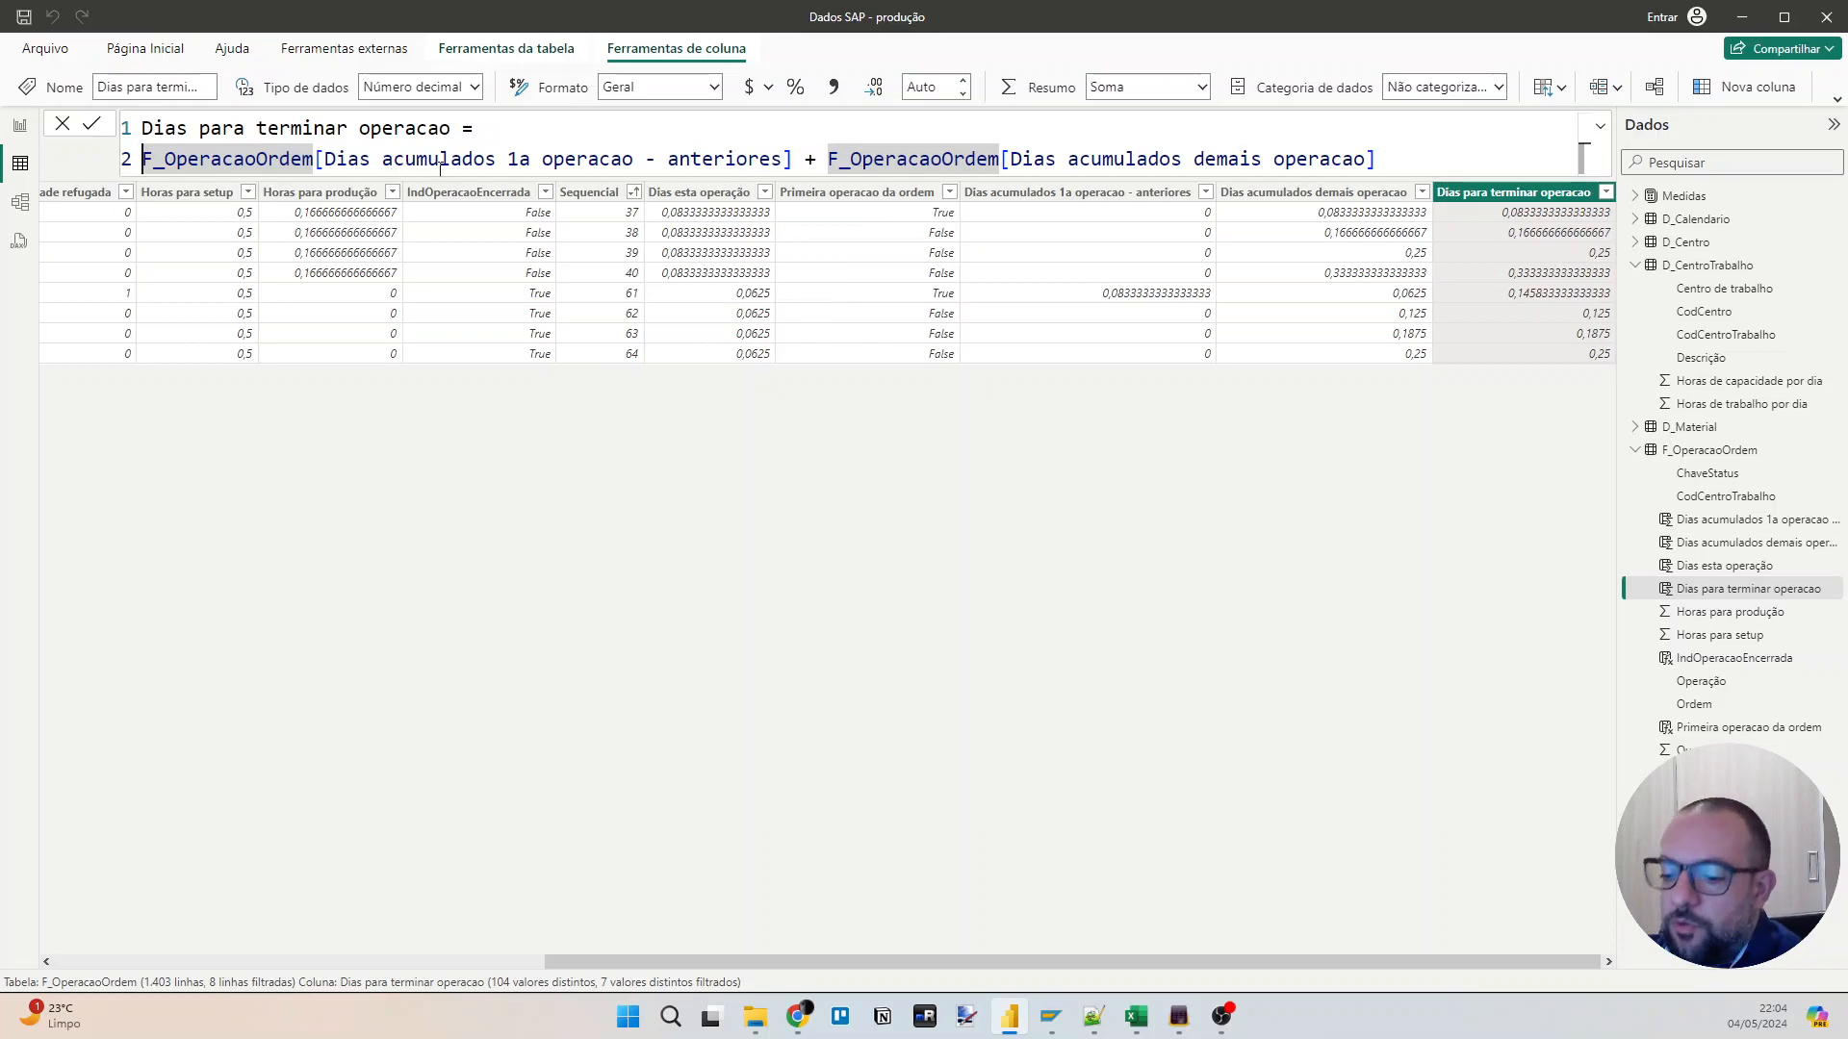
pyautogui.write('ROUND')
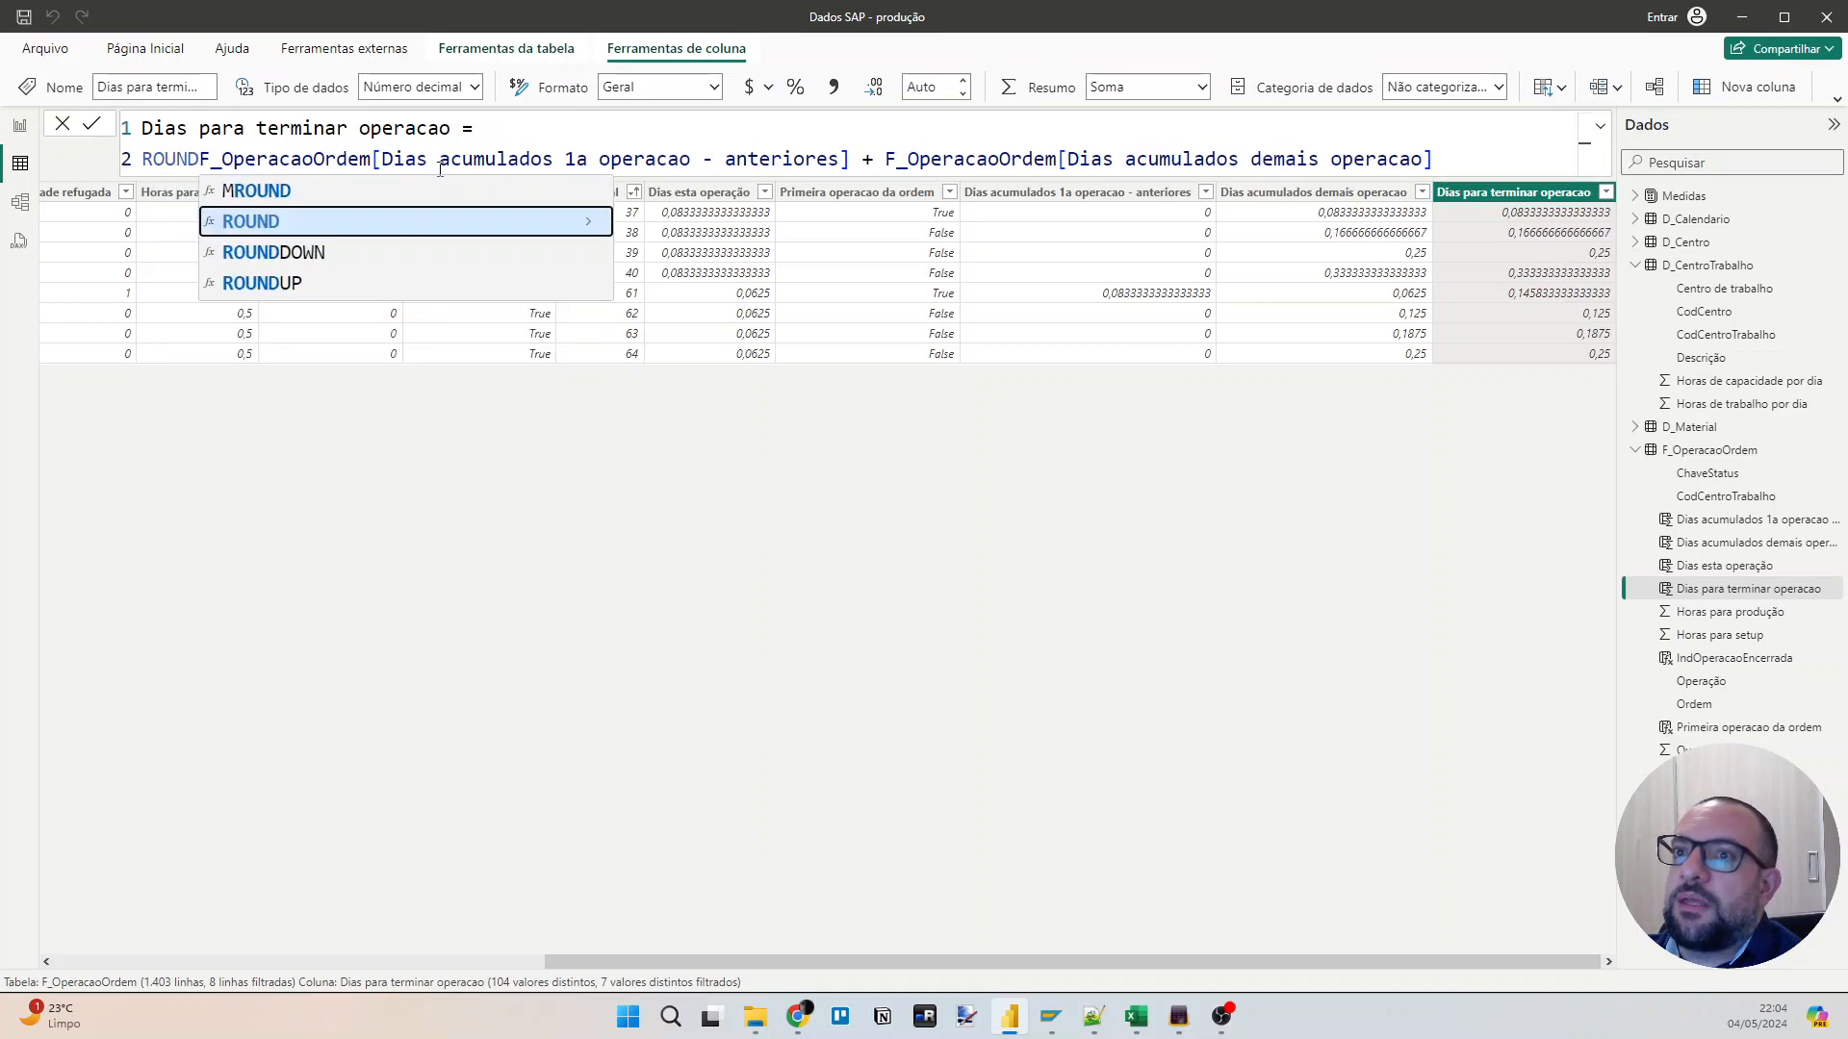
pyautogui.write('U')
pyautogui.press('Tab')
pyautogui.hotkey('shift', 'Return')
pyautogui.press('End')
pyautogui.write(',')
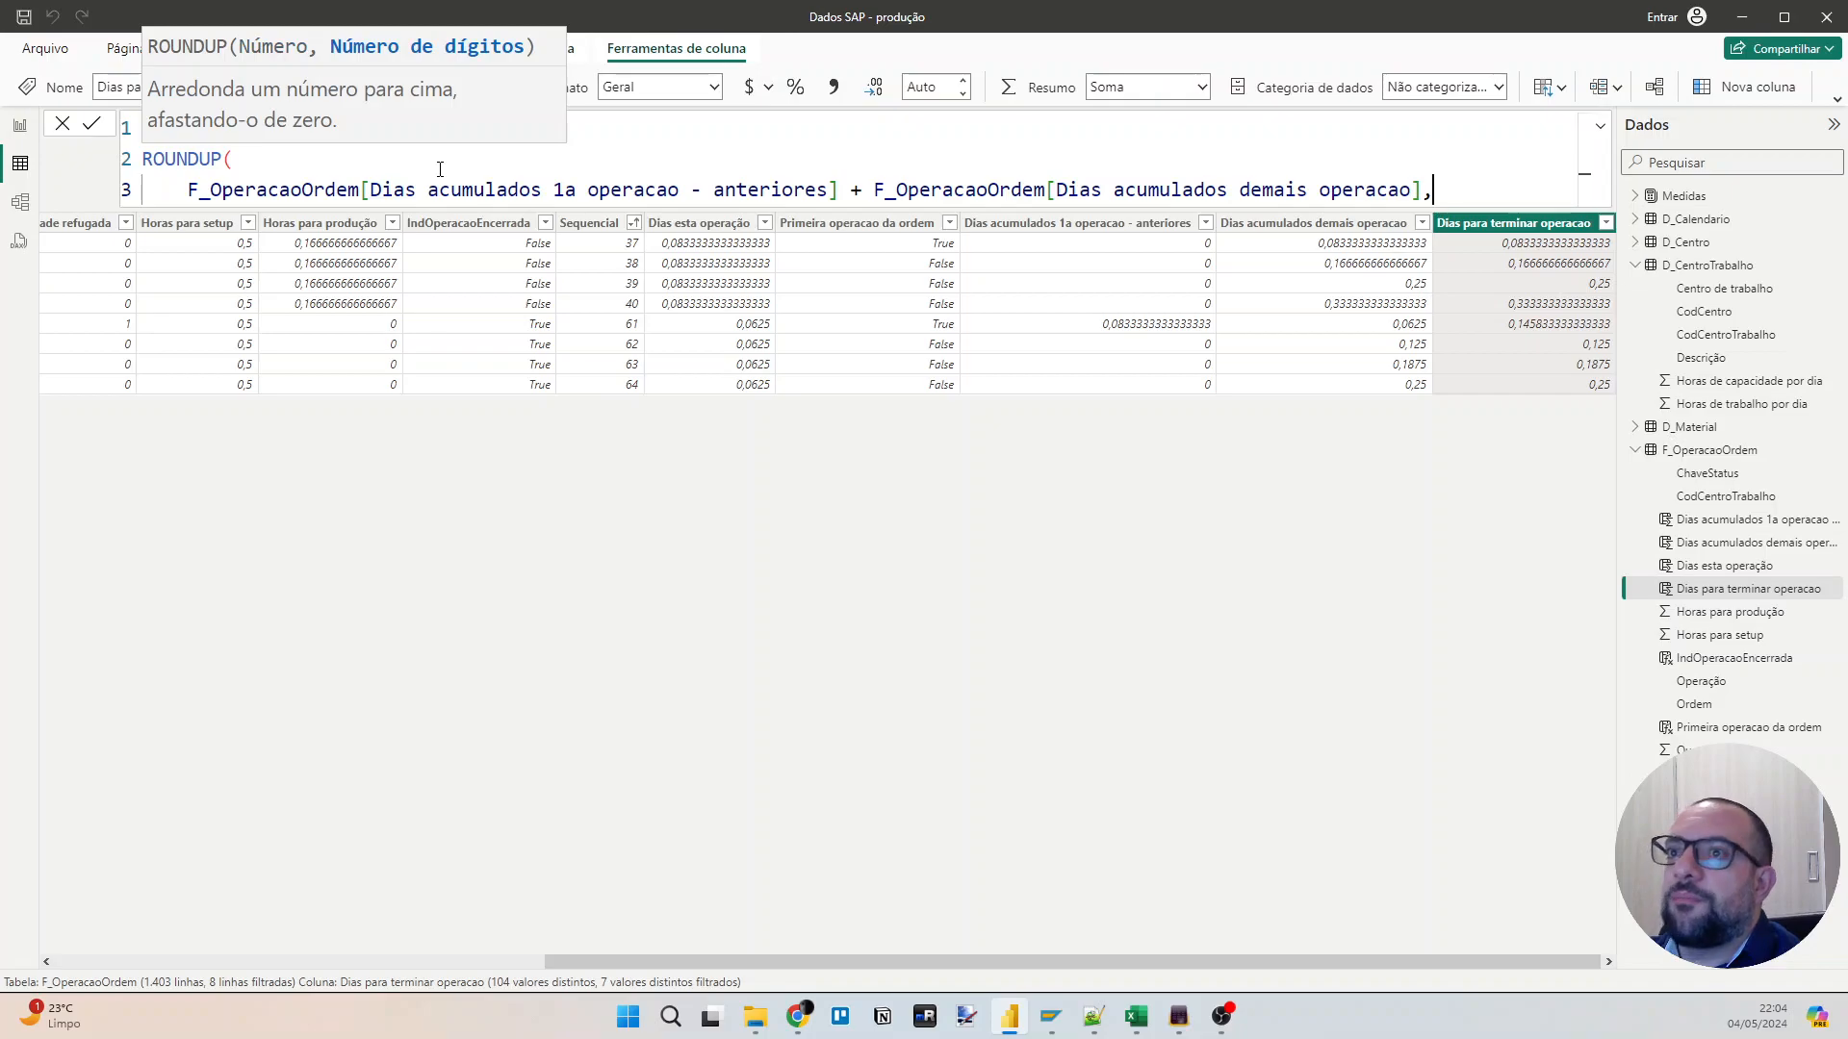
pyautogui.hotkey('shift', 'Return')
pyautogui.write('0')
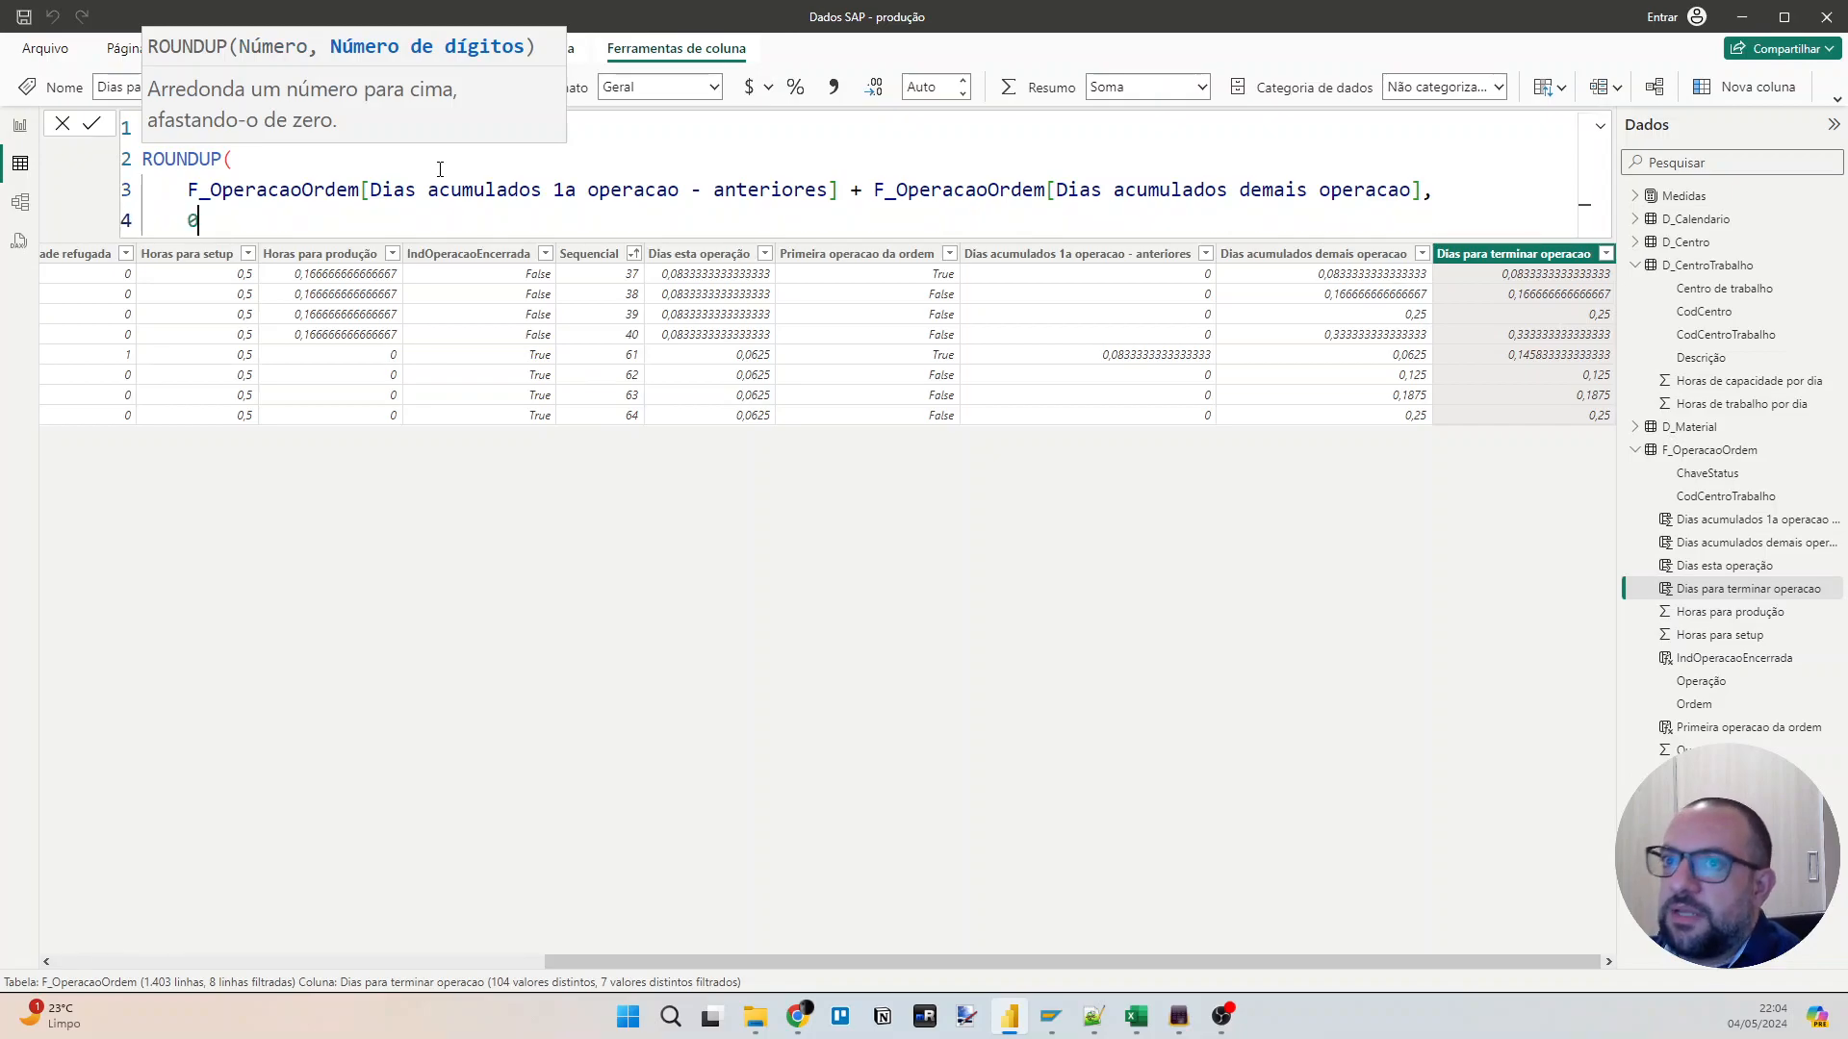
pyautogui.hotkey('shift', 'Return')
pyautogui.press('BackSpace')
pyautogui.write(')')
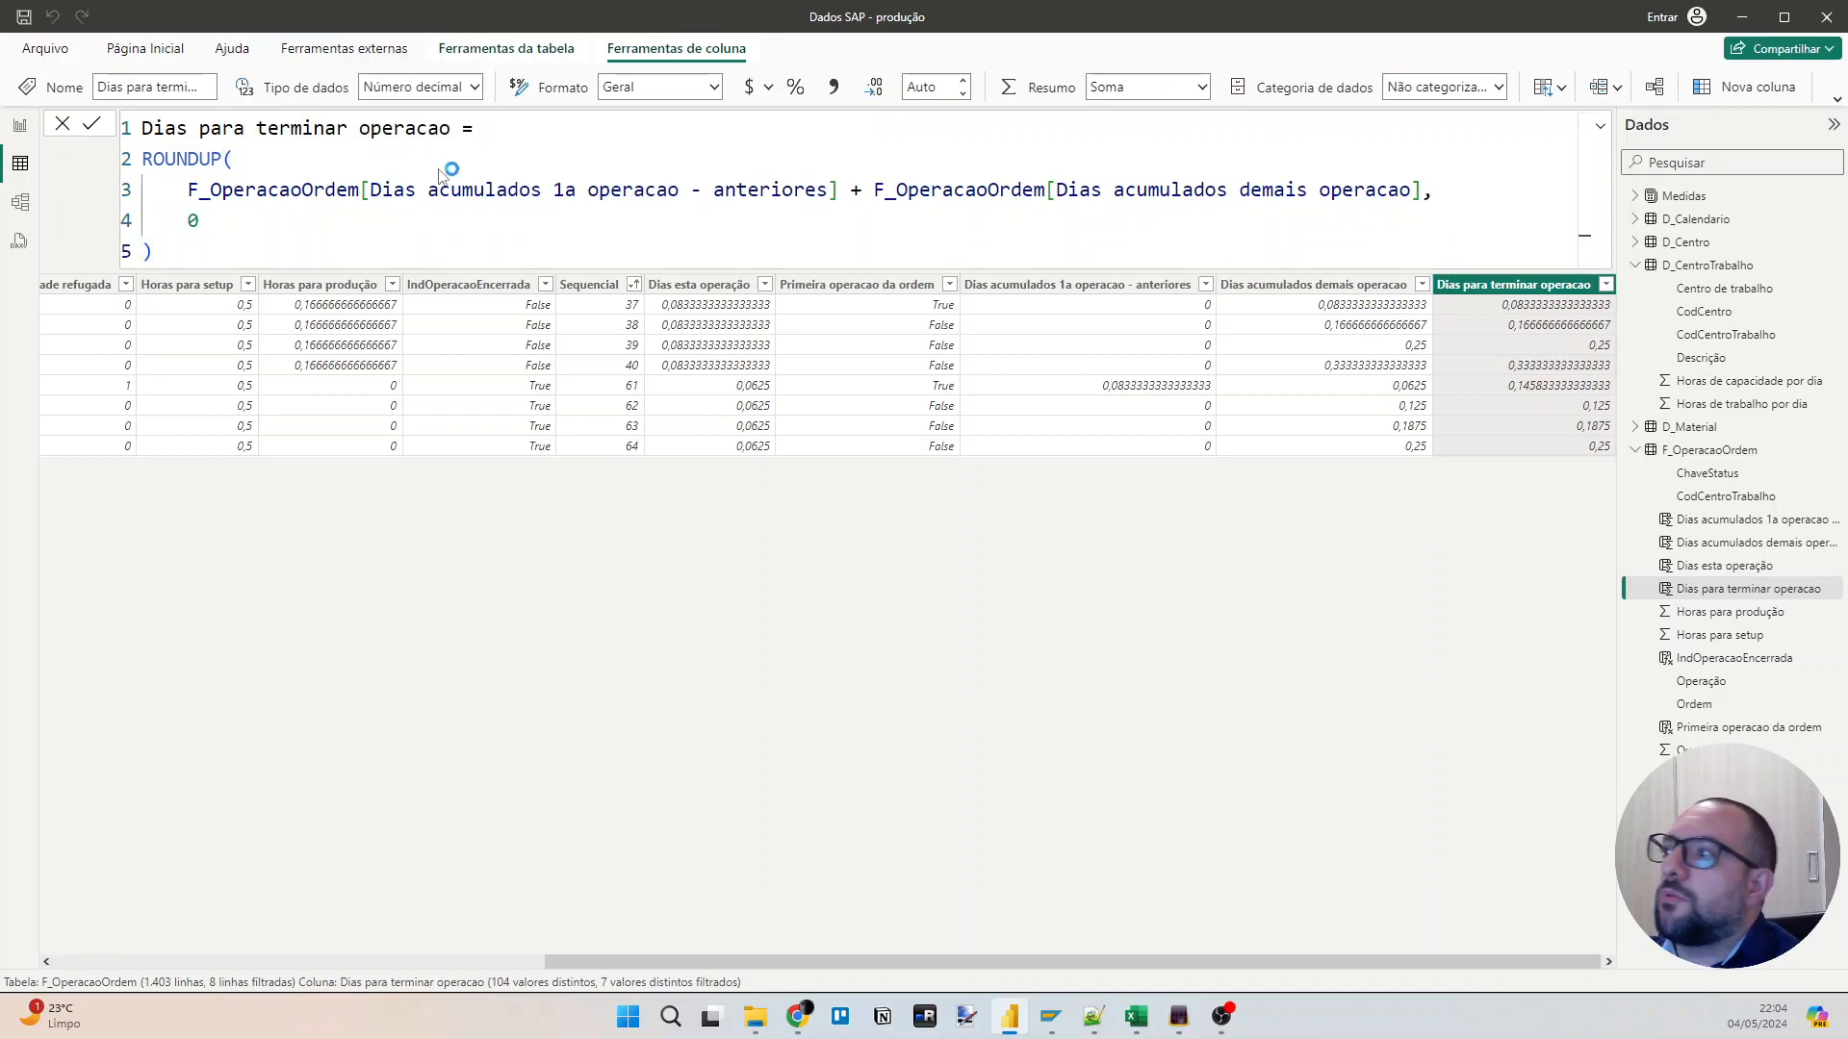
pyautogui.press('Return')
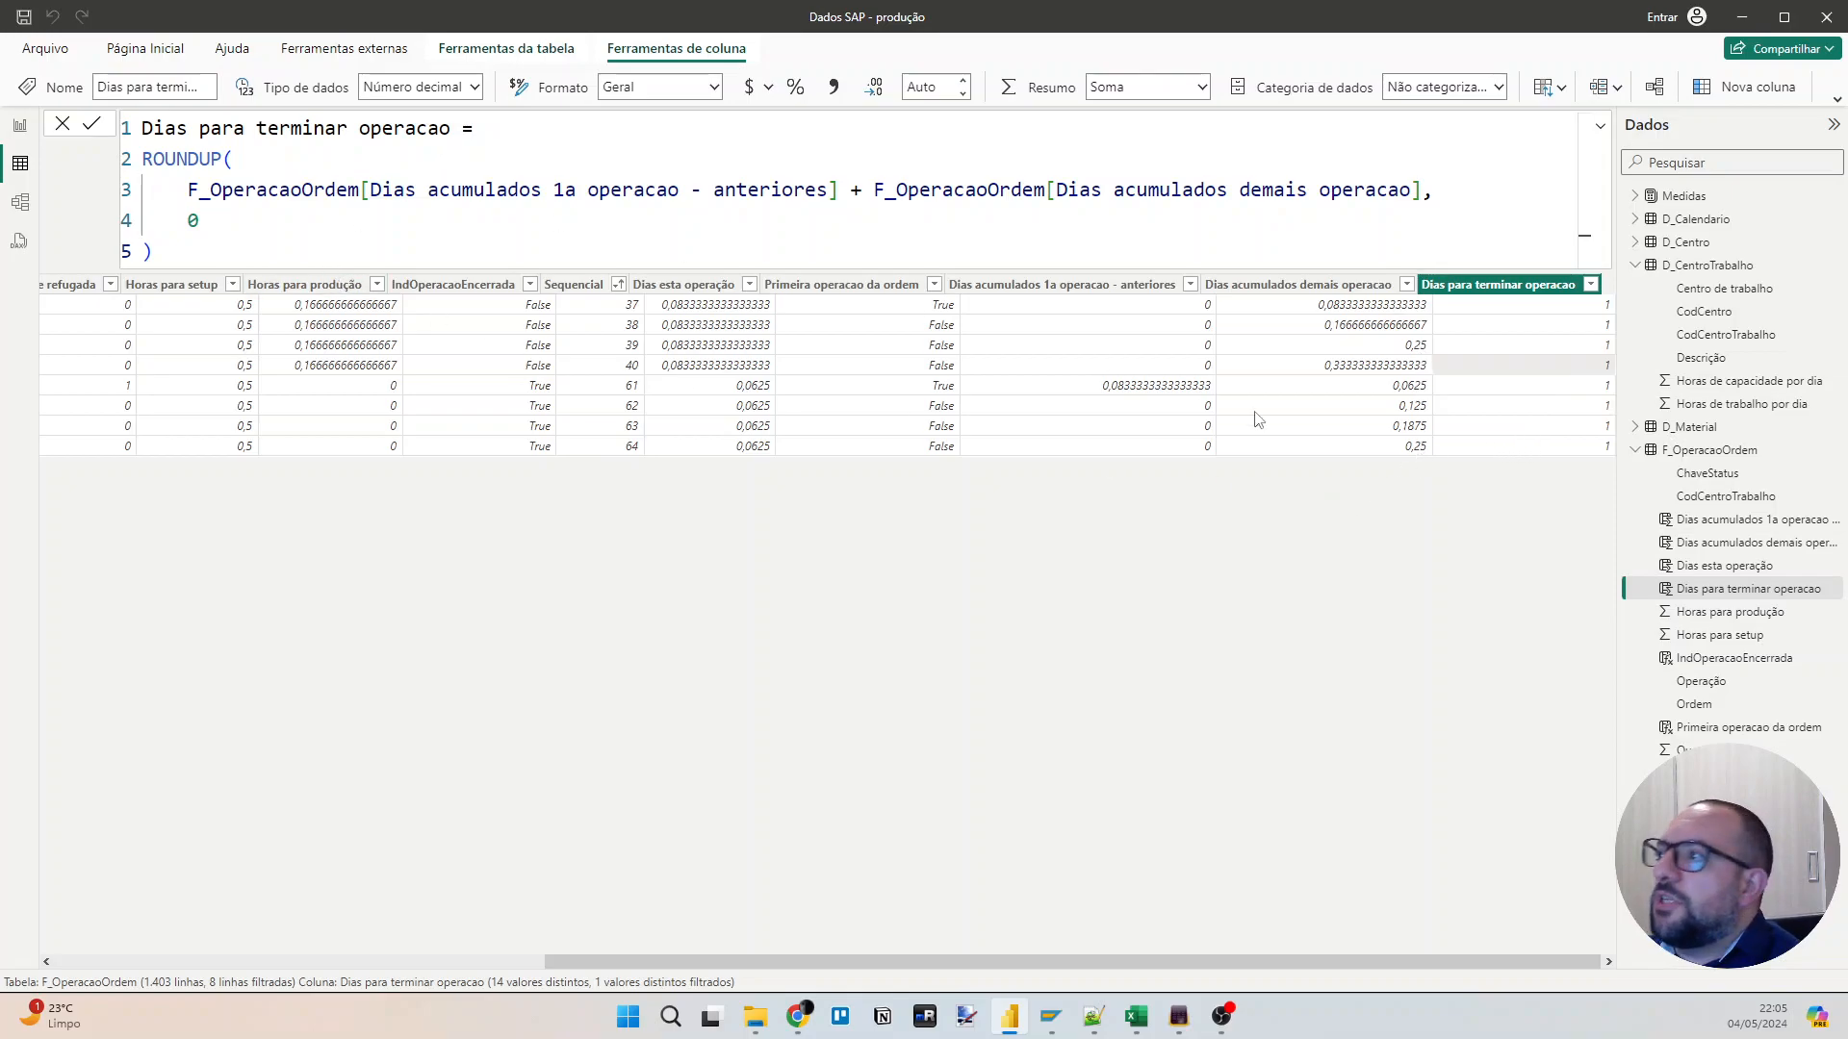
pyautogui.moveTo(1490, 966); pyautogui.dragTo(1517, 964)
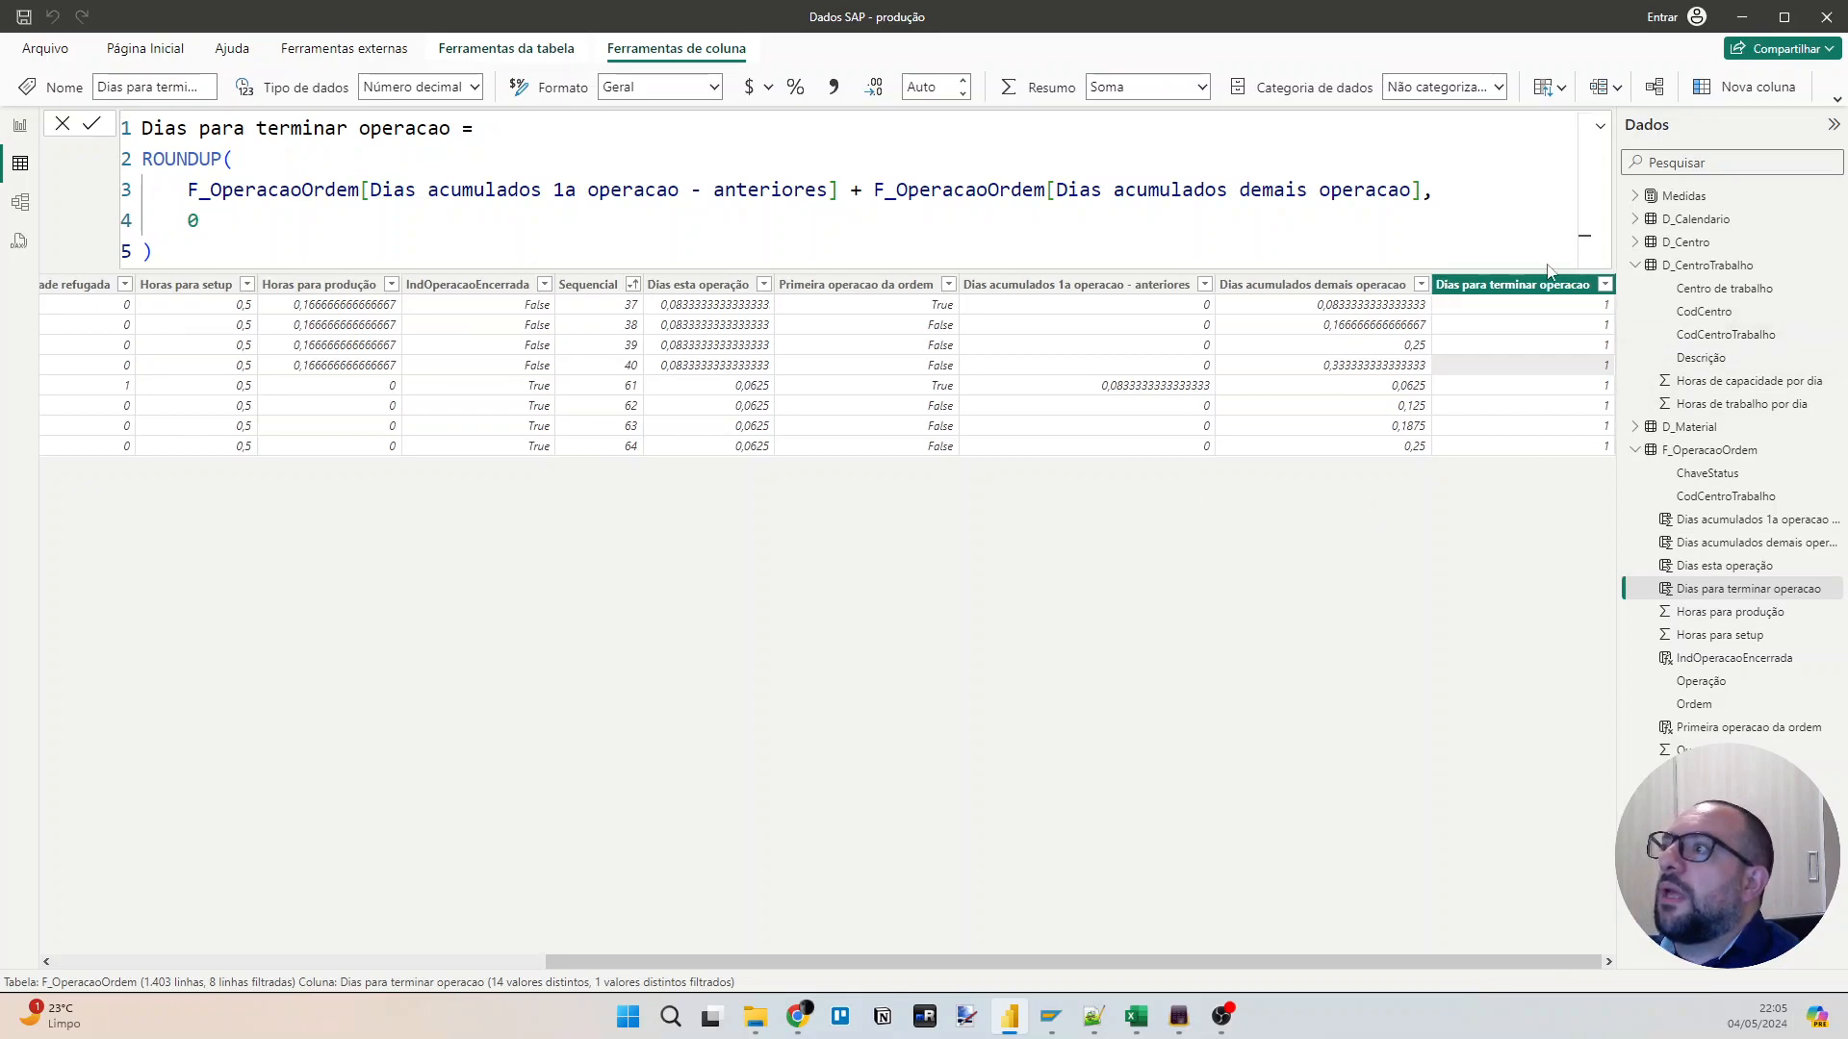
# Open the "Prazo v1" measure and select its formula body from the diasUteisTrabalho variable through the RETURN line.
pyautogui.click(1635, 196)
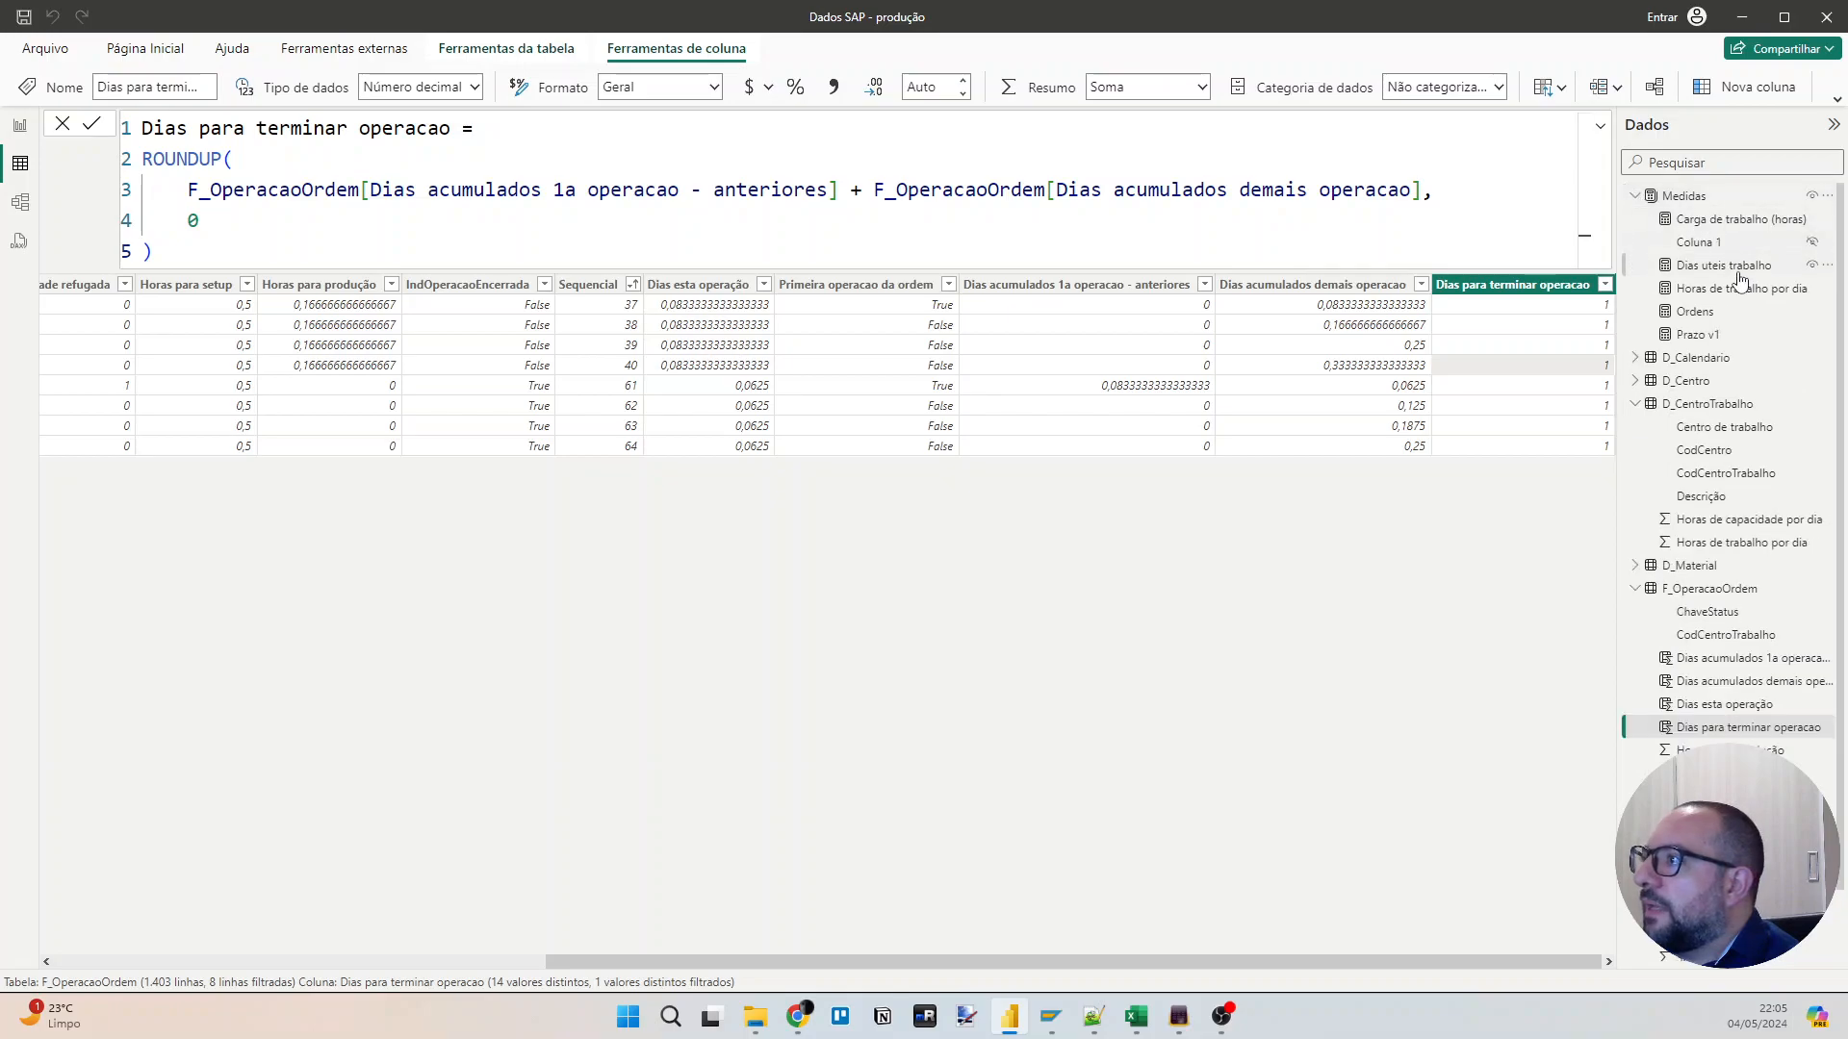
pyautogui.click(1744, 268)
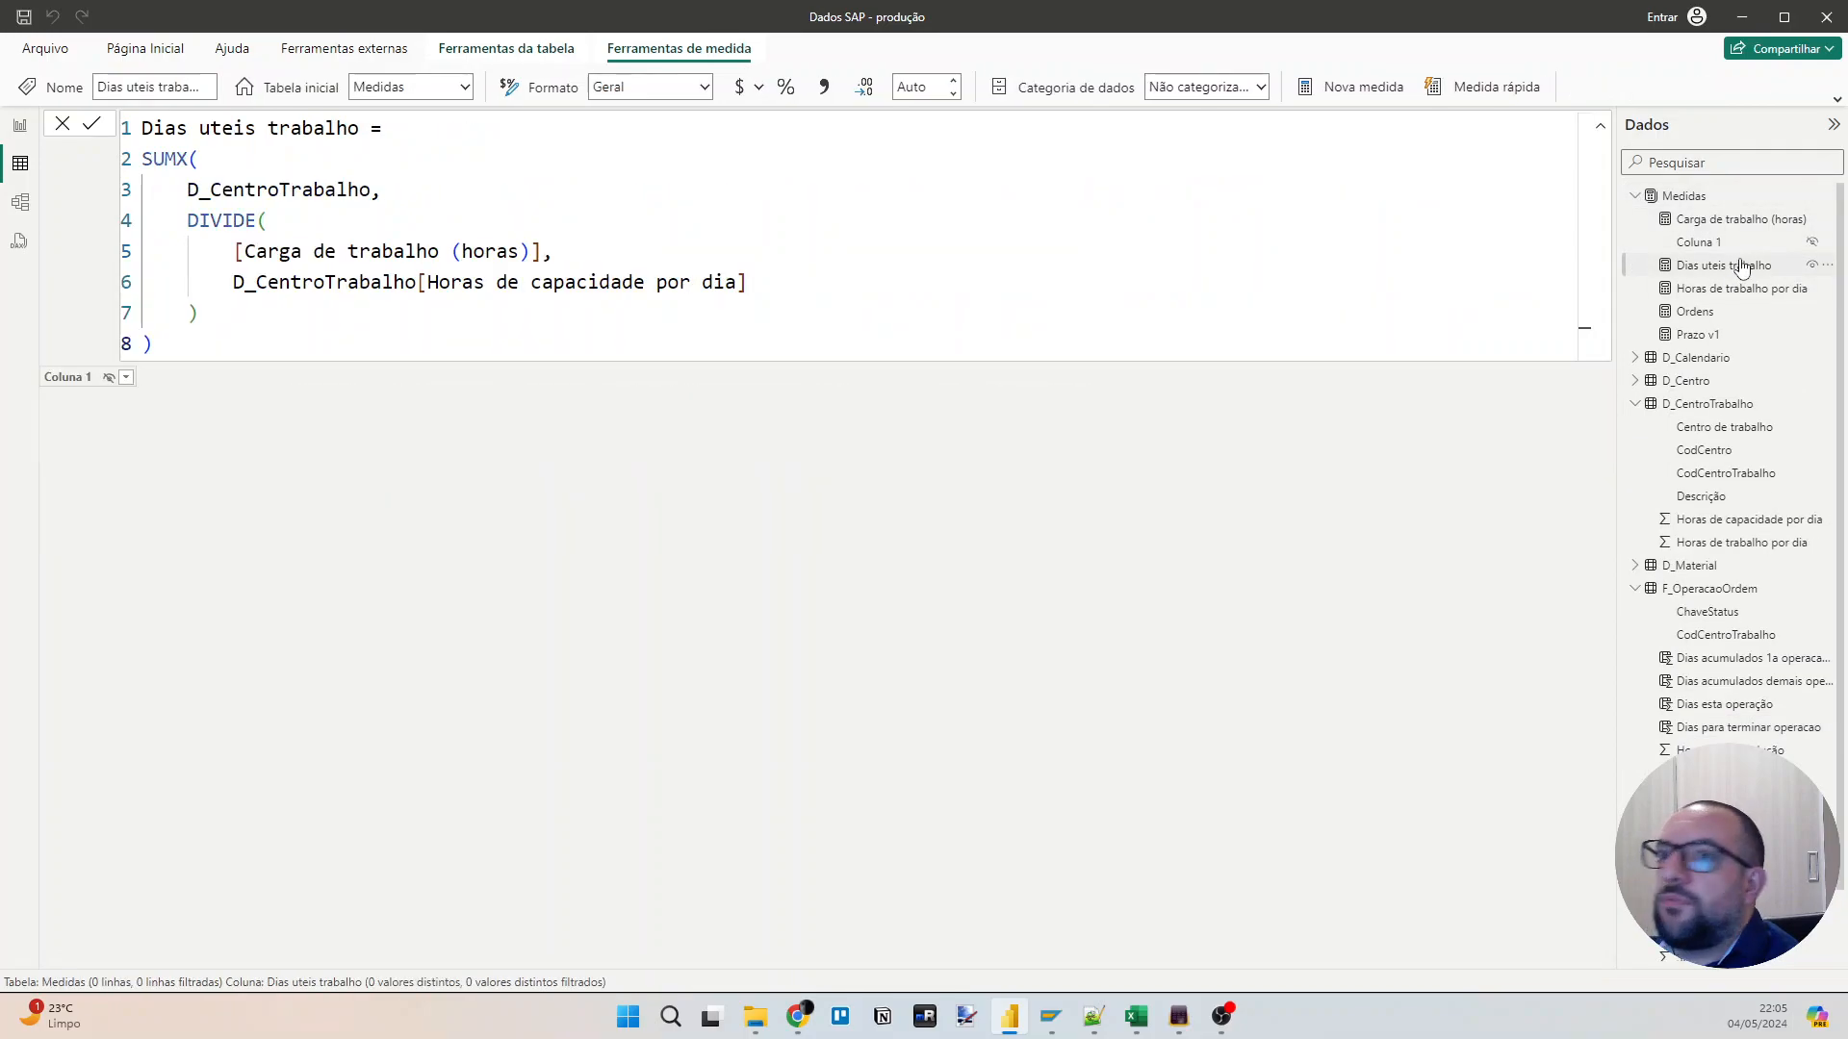
pyautogui.click(1697, 334)
pyautogui.click(363, 192)
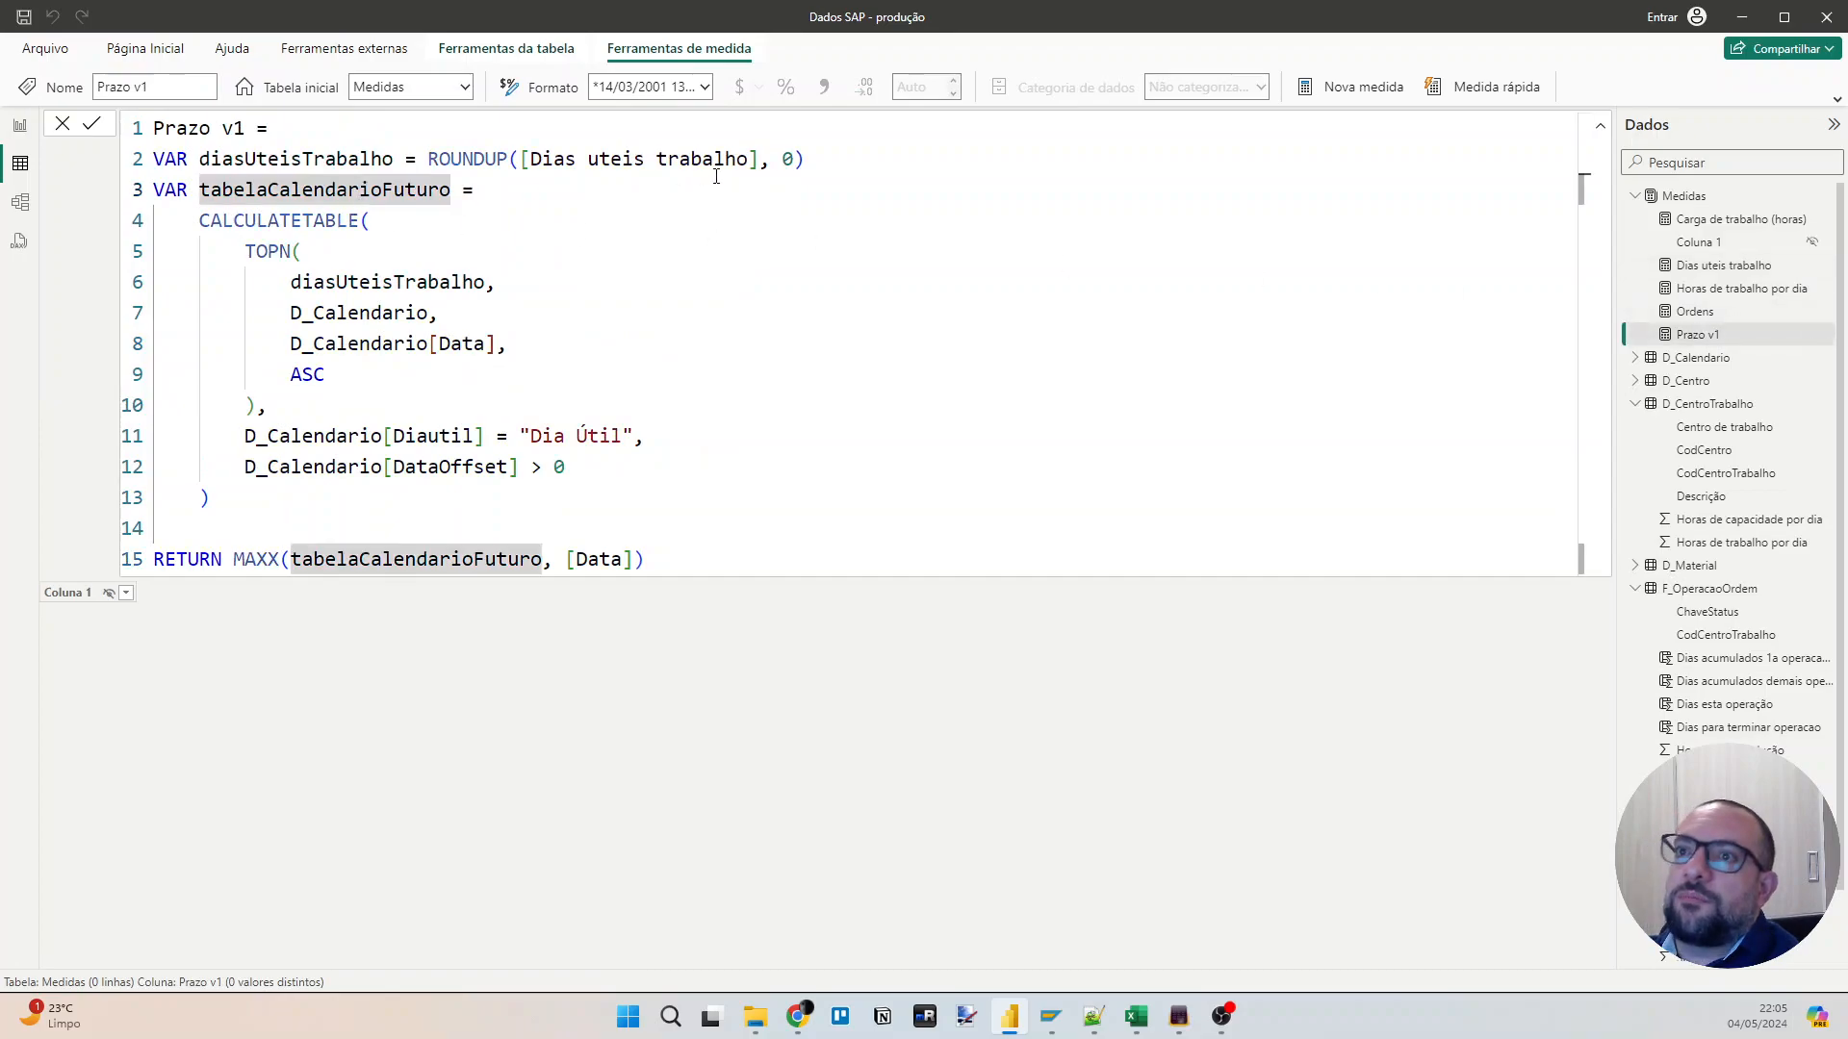
pyautogui.press('Up')
pyautogui.press('Home')
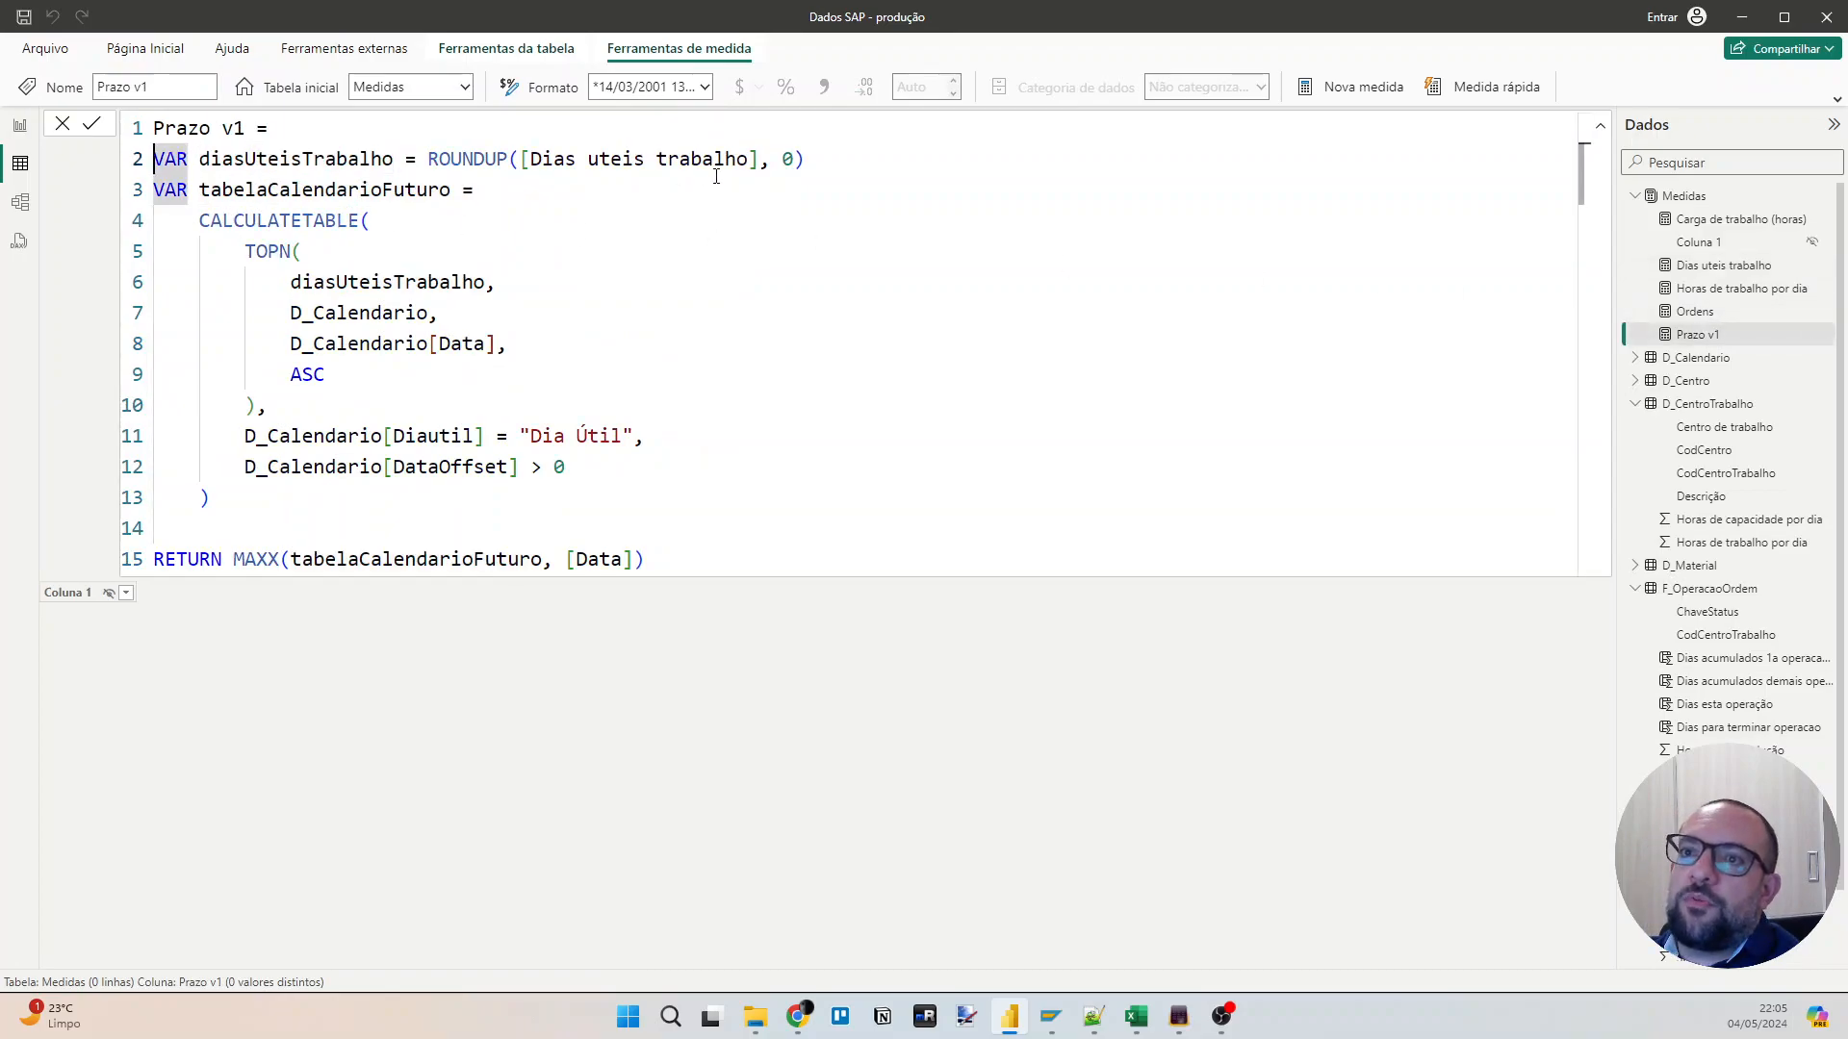
pyautogui.hotkey('ctrl', 'shift', 'End')
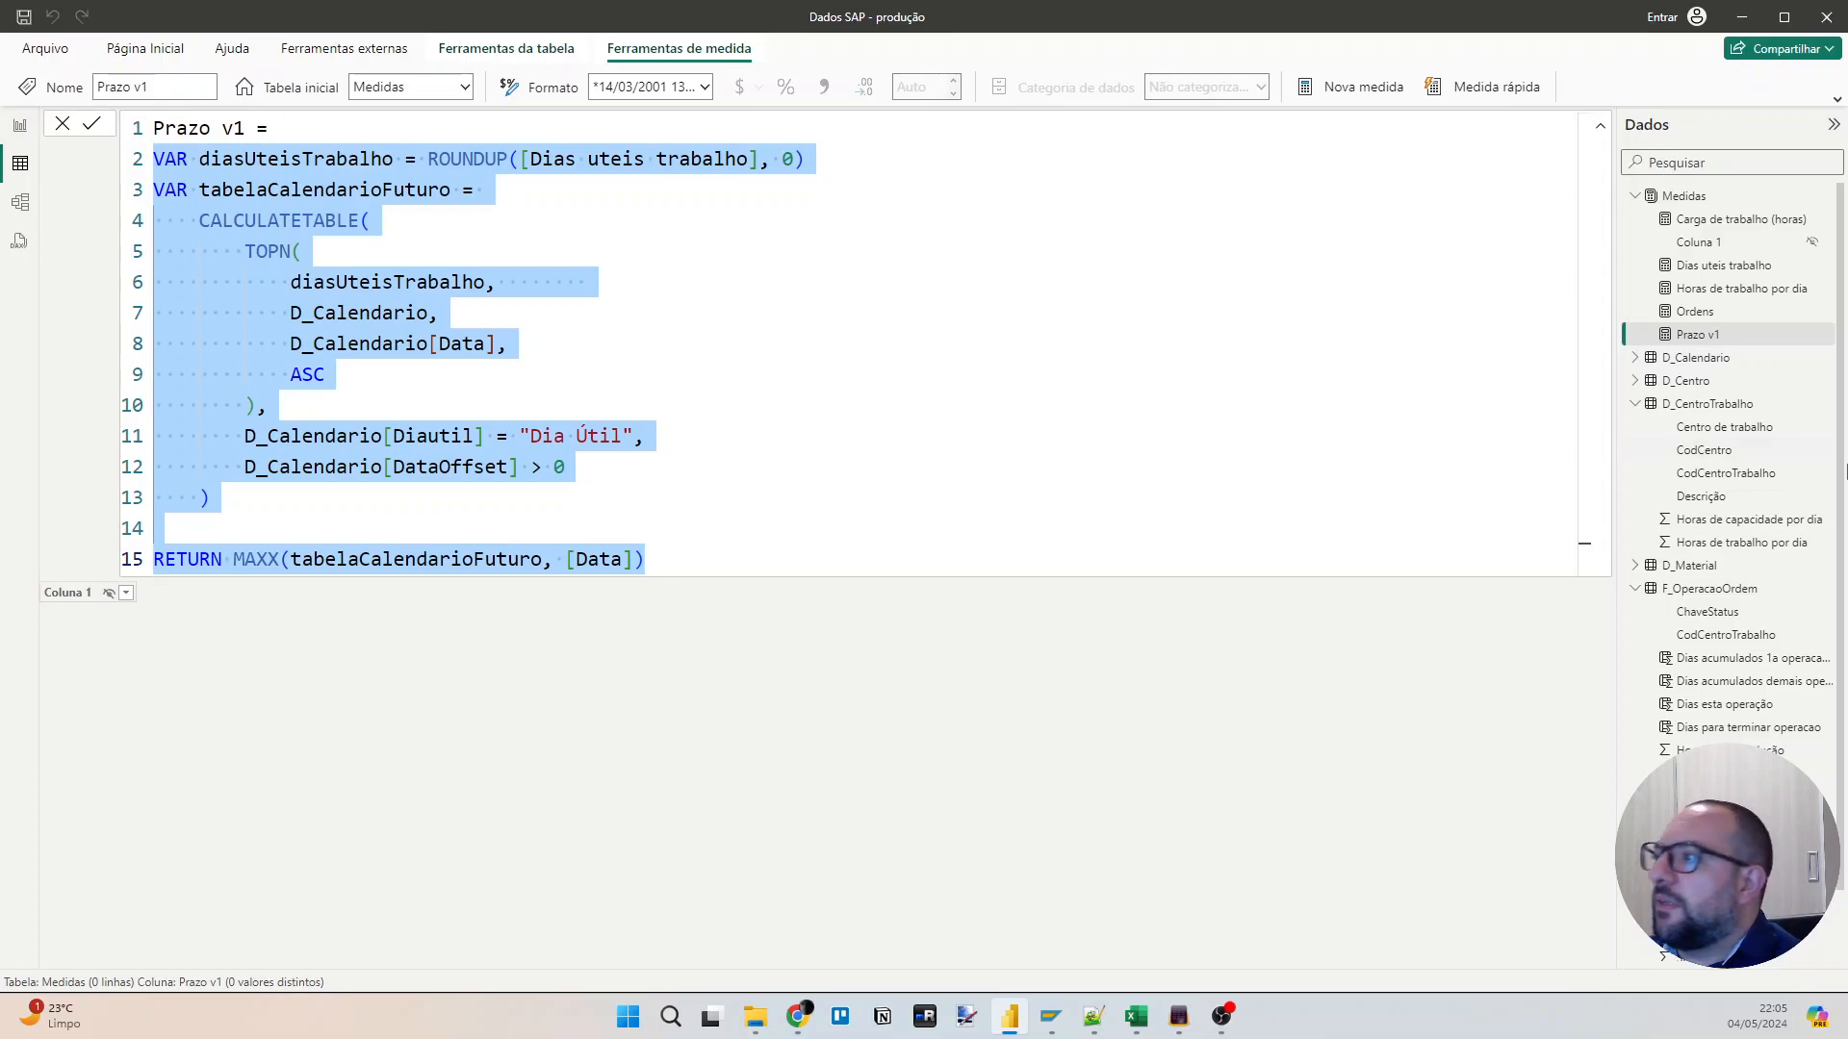
# Create another calculated column in F_OperacaoOrdem named "Prazo v2".
pyautogui.click(1757, 600)
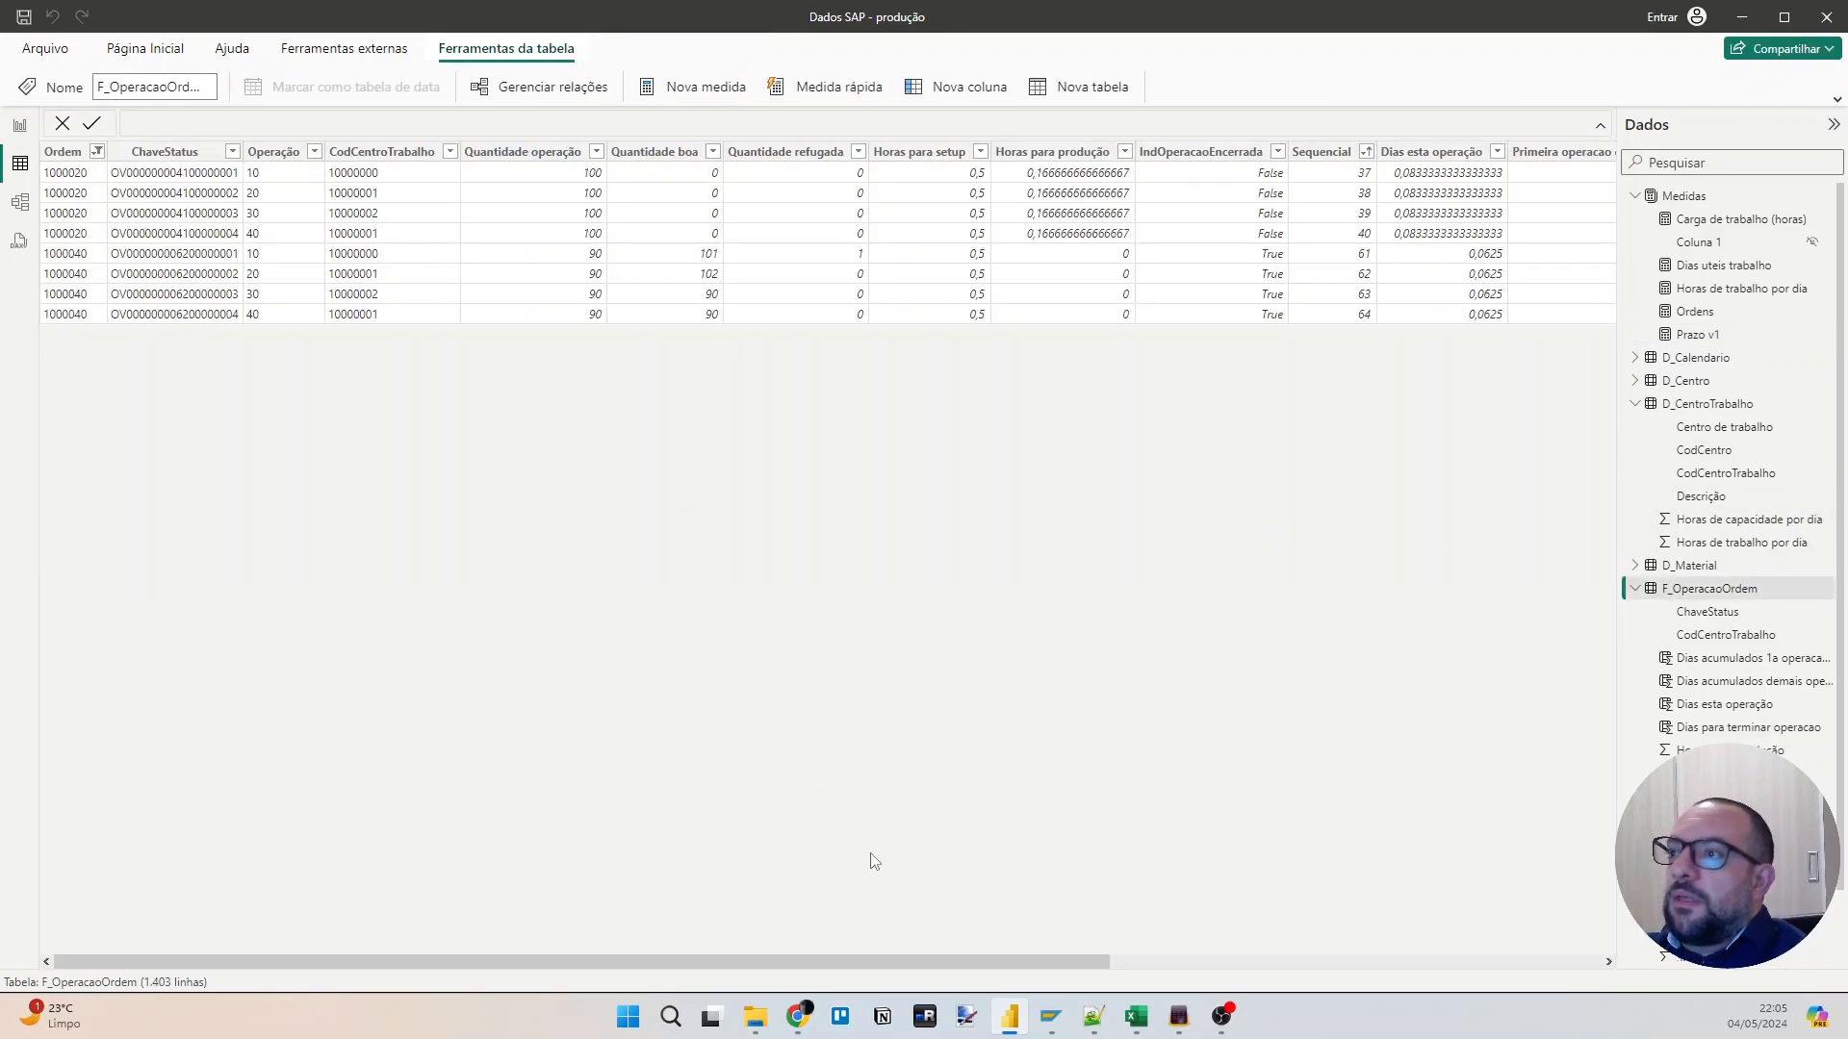
pyautogui.moveTo(949, 957); pyautogui.dragTo(1556, 961)
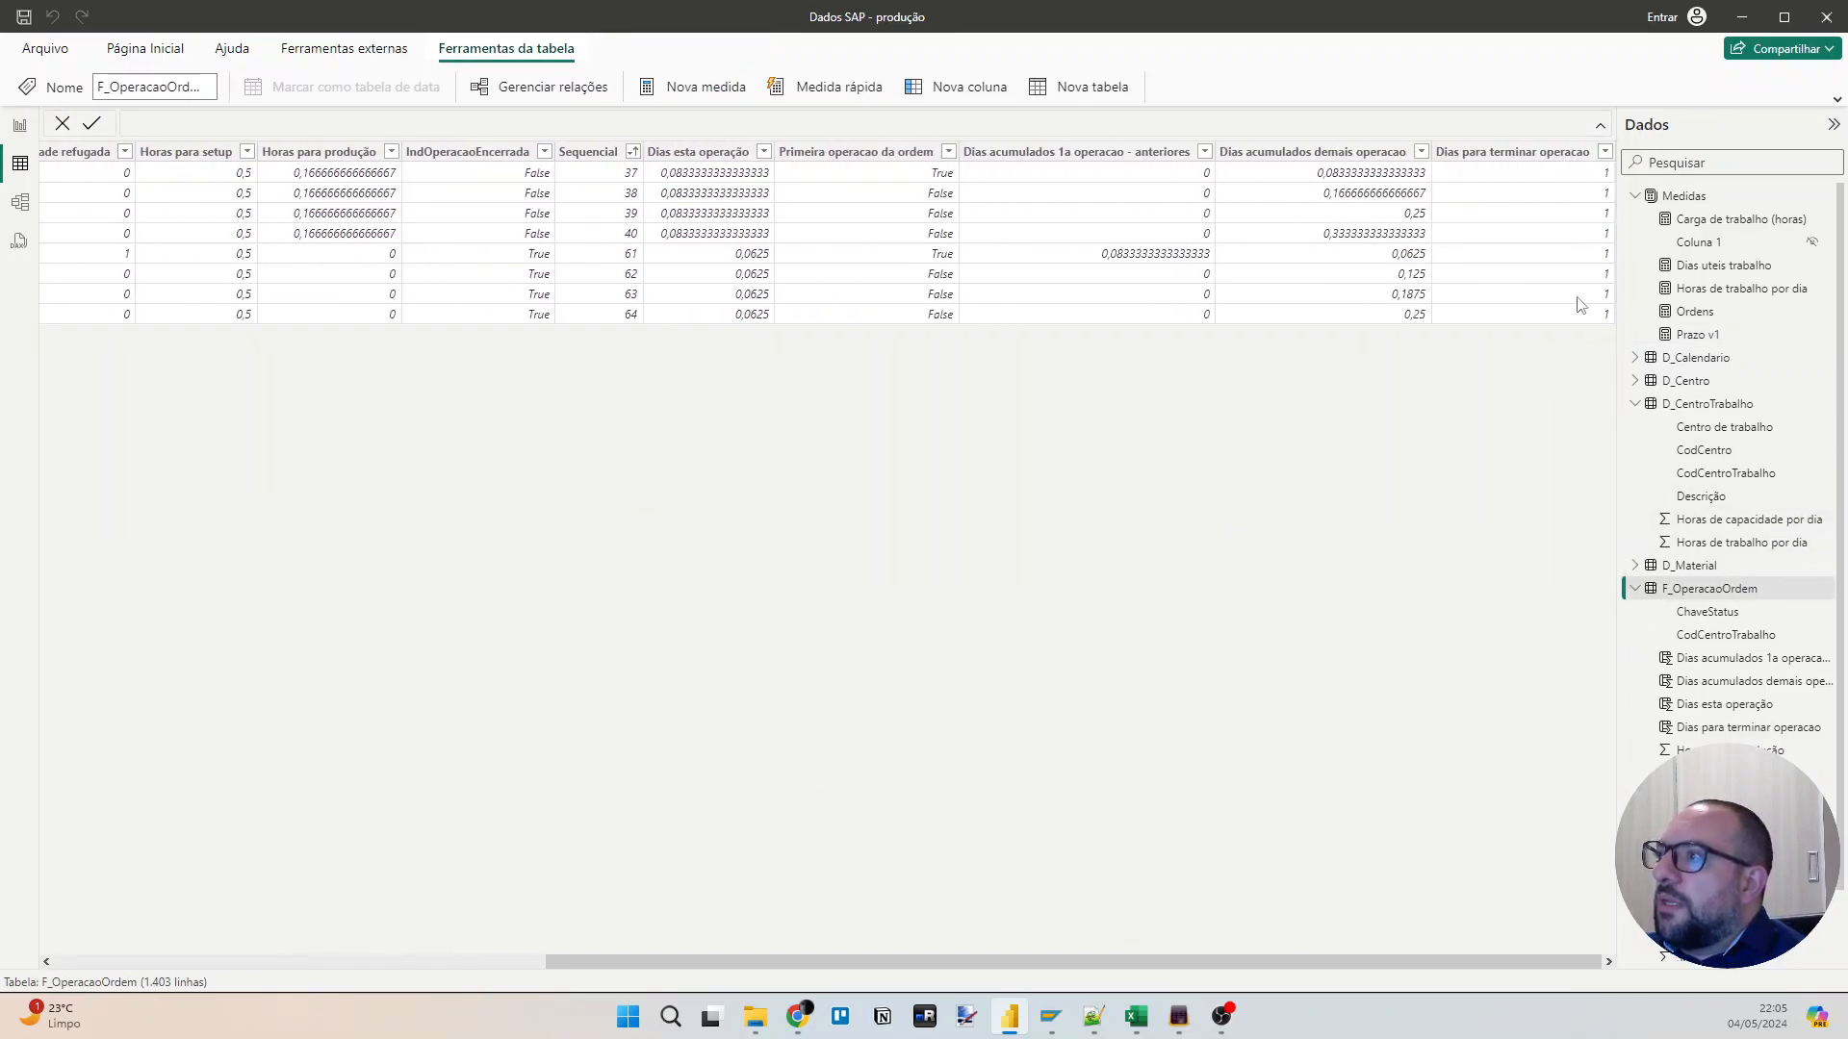
pyautogui.click(1507, 154)
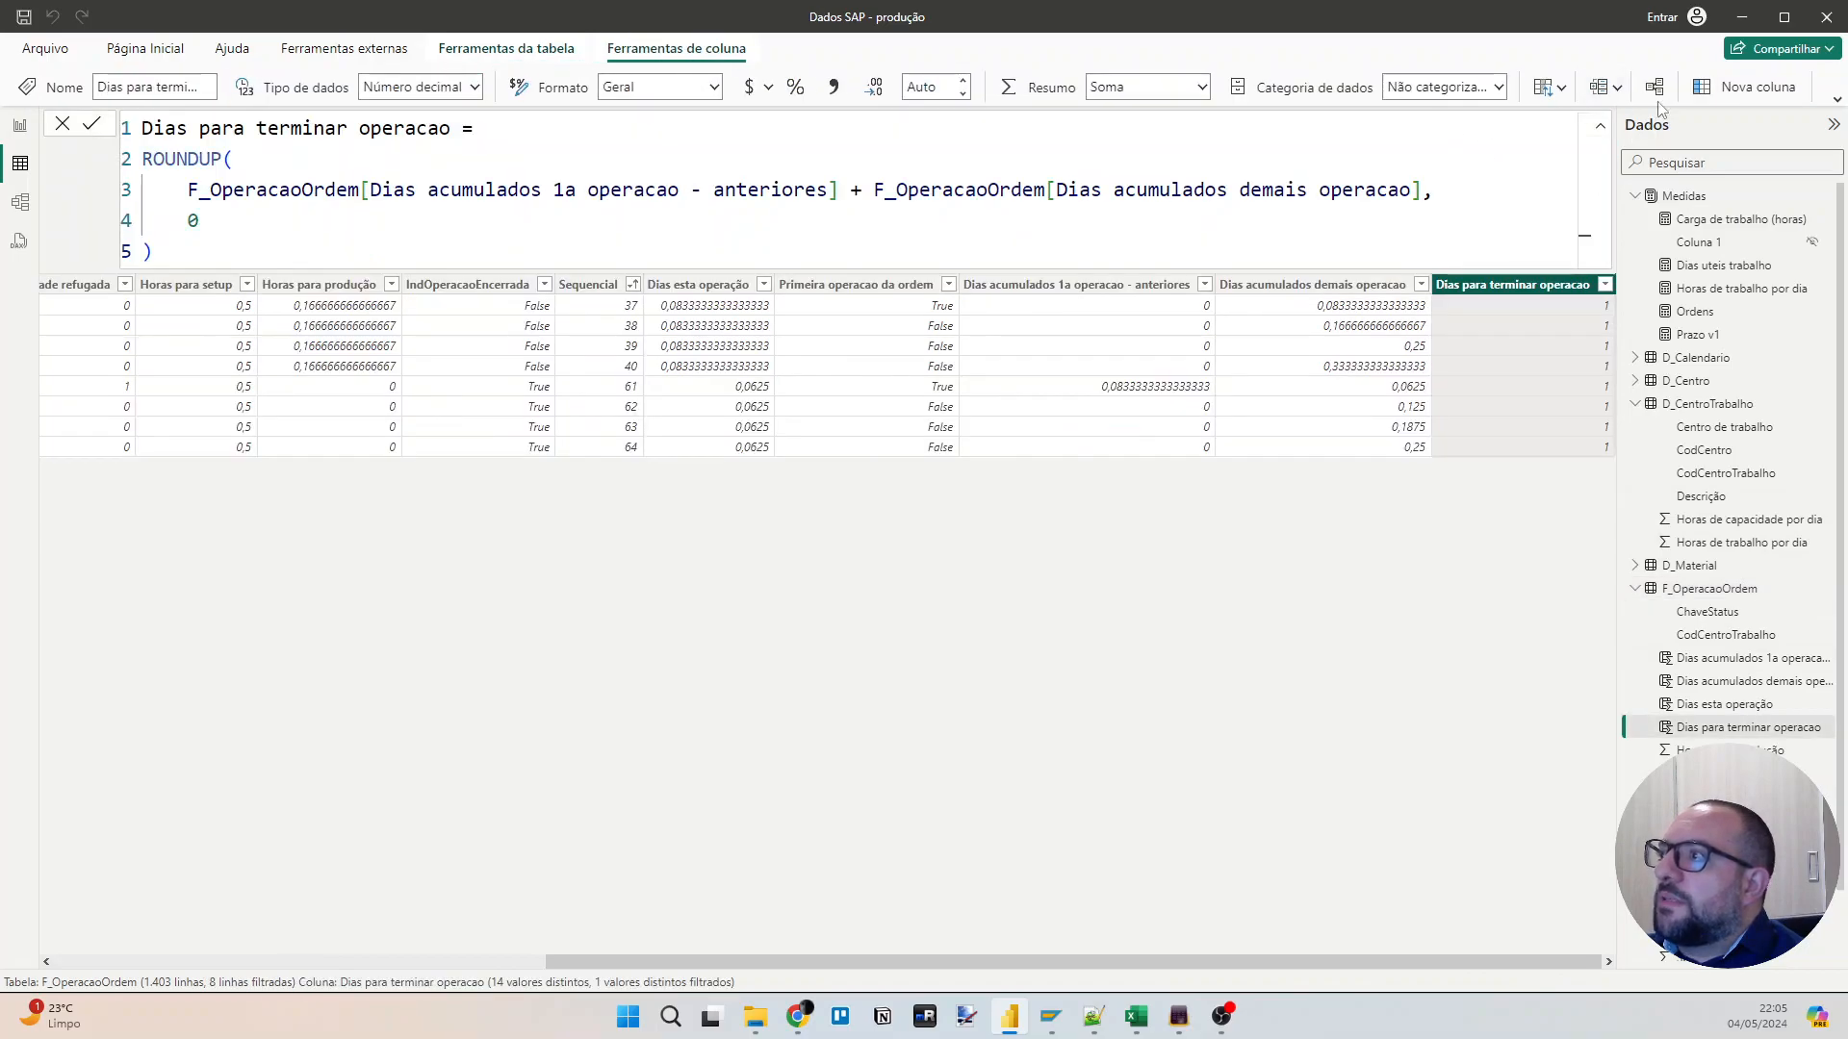
pyautogui.click(1751, 88)
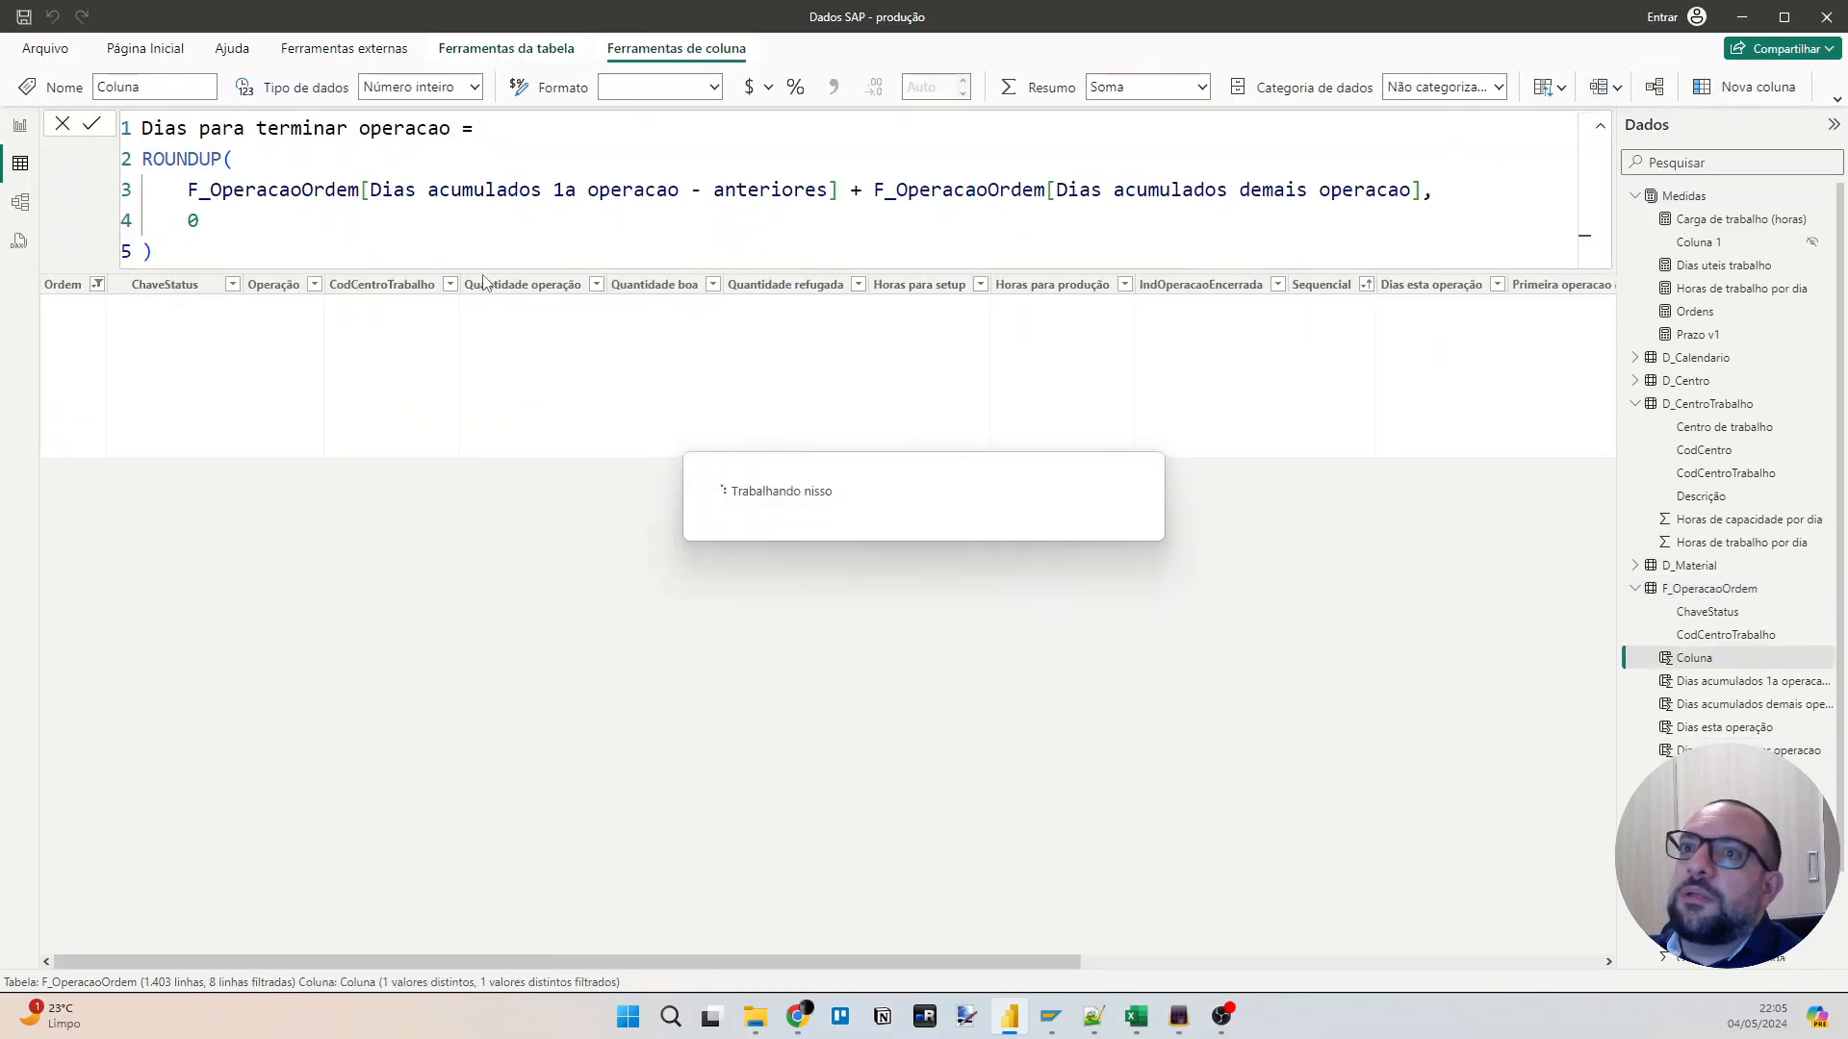
pyautogui.write('Pra')
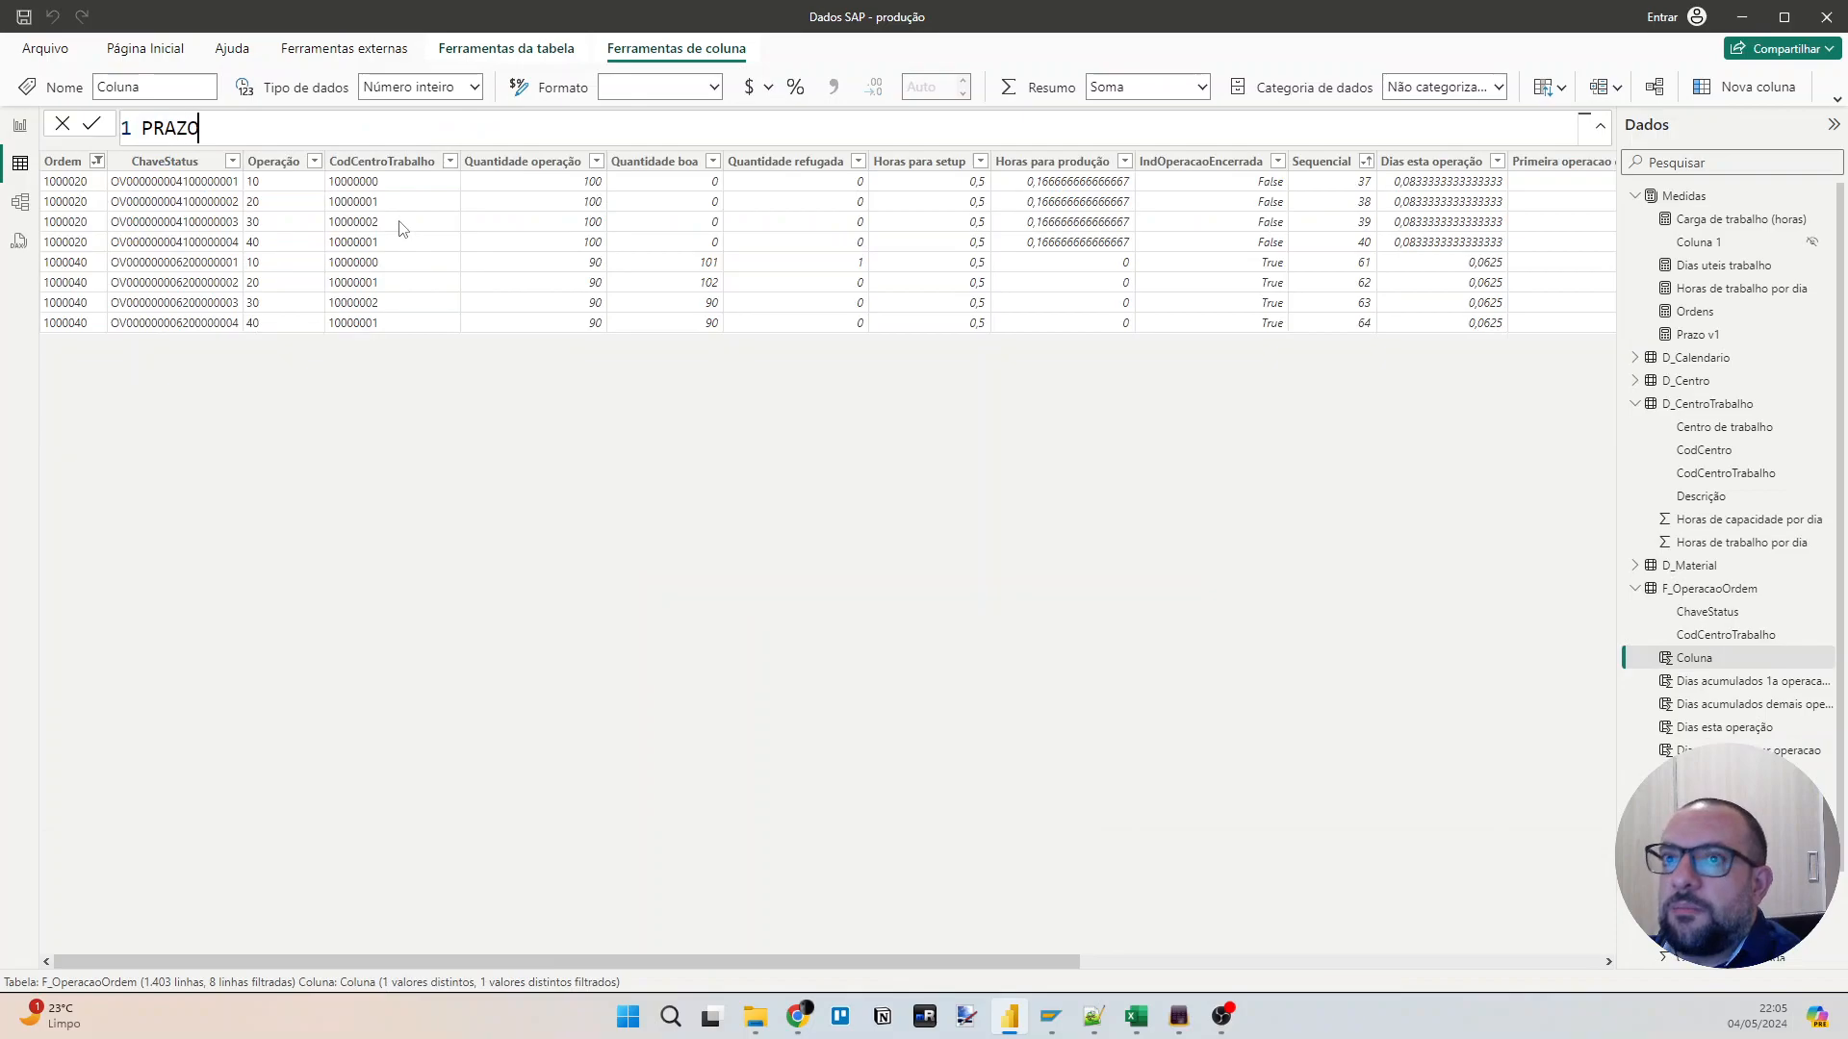
pyautogui.press('BackSpace')
pyautogui.press('BackSpace')
pyautogui.write('pra')
pyautogui.press('BackSpace')
pyautogui.press('BackSpace')
pyautogui.press('BackSpace')
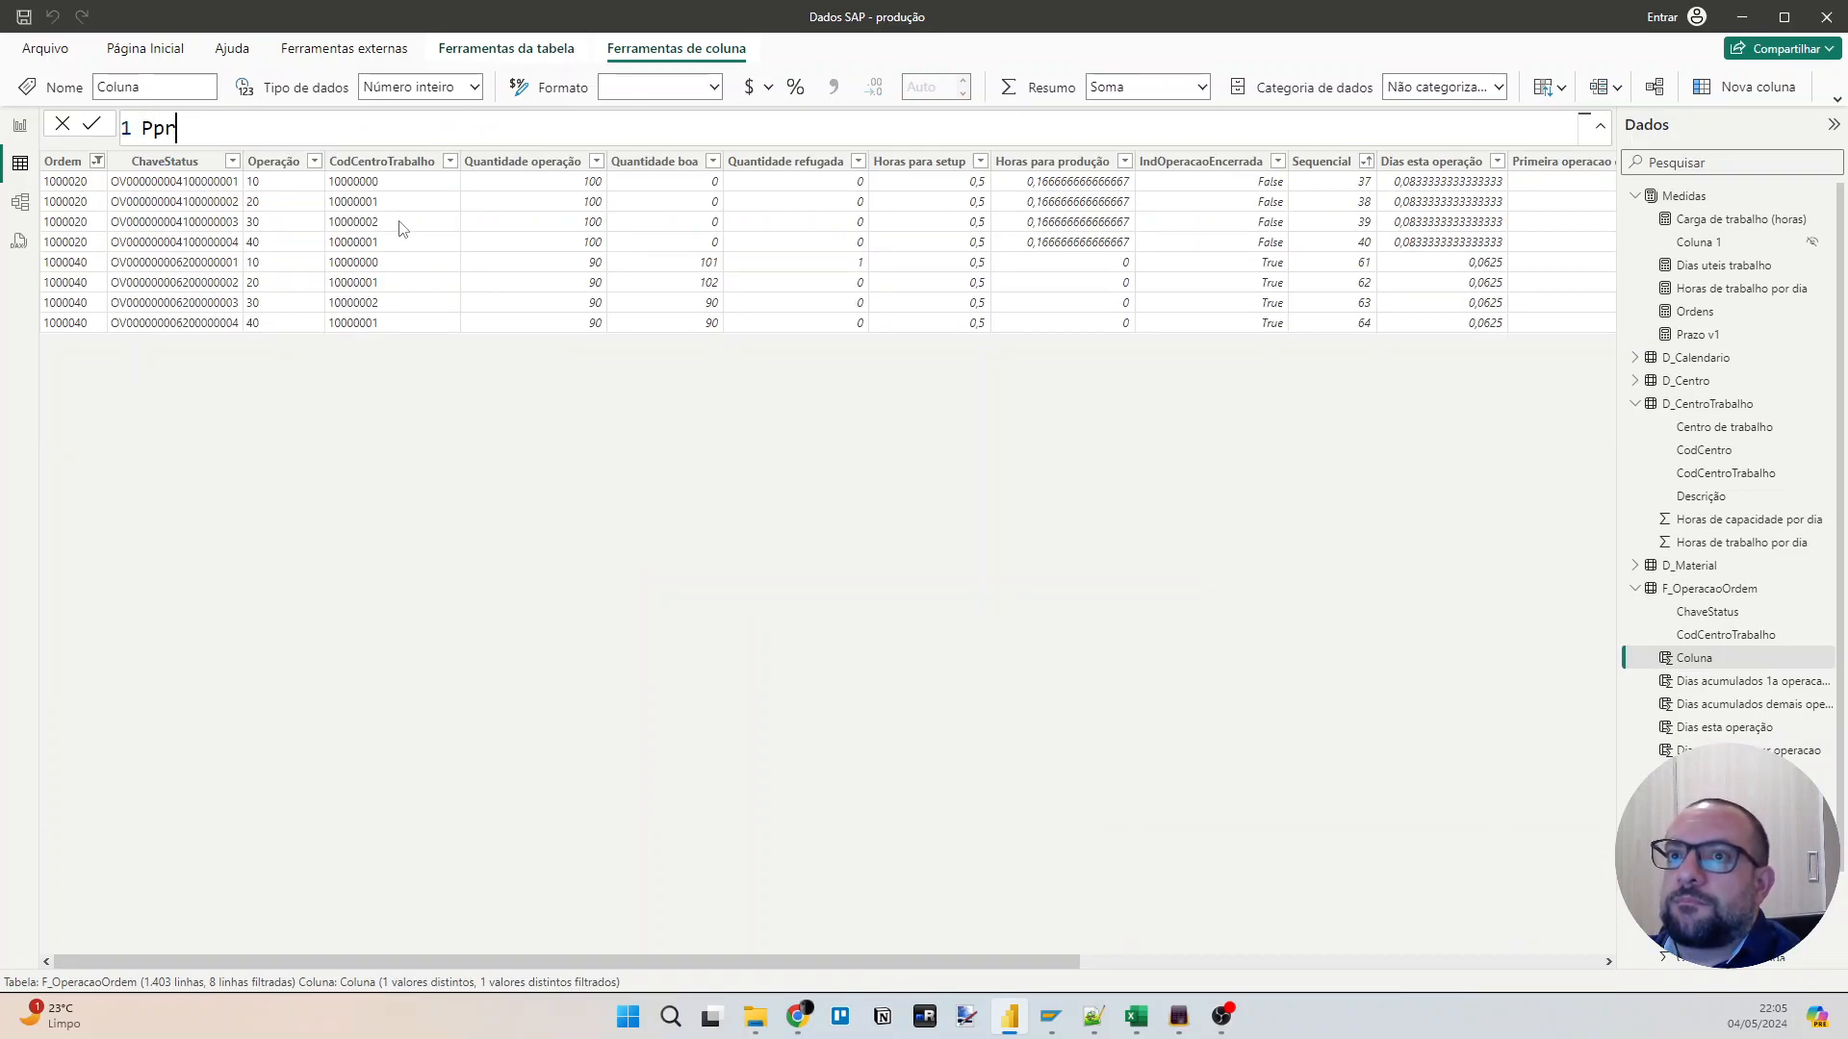
pyautogui.write('razo v2 =')
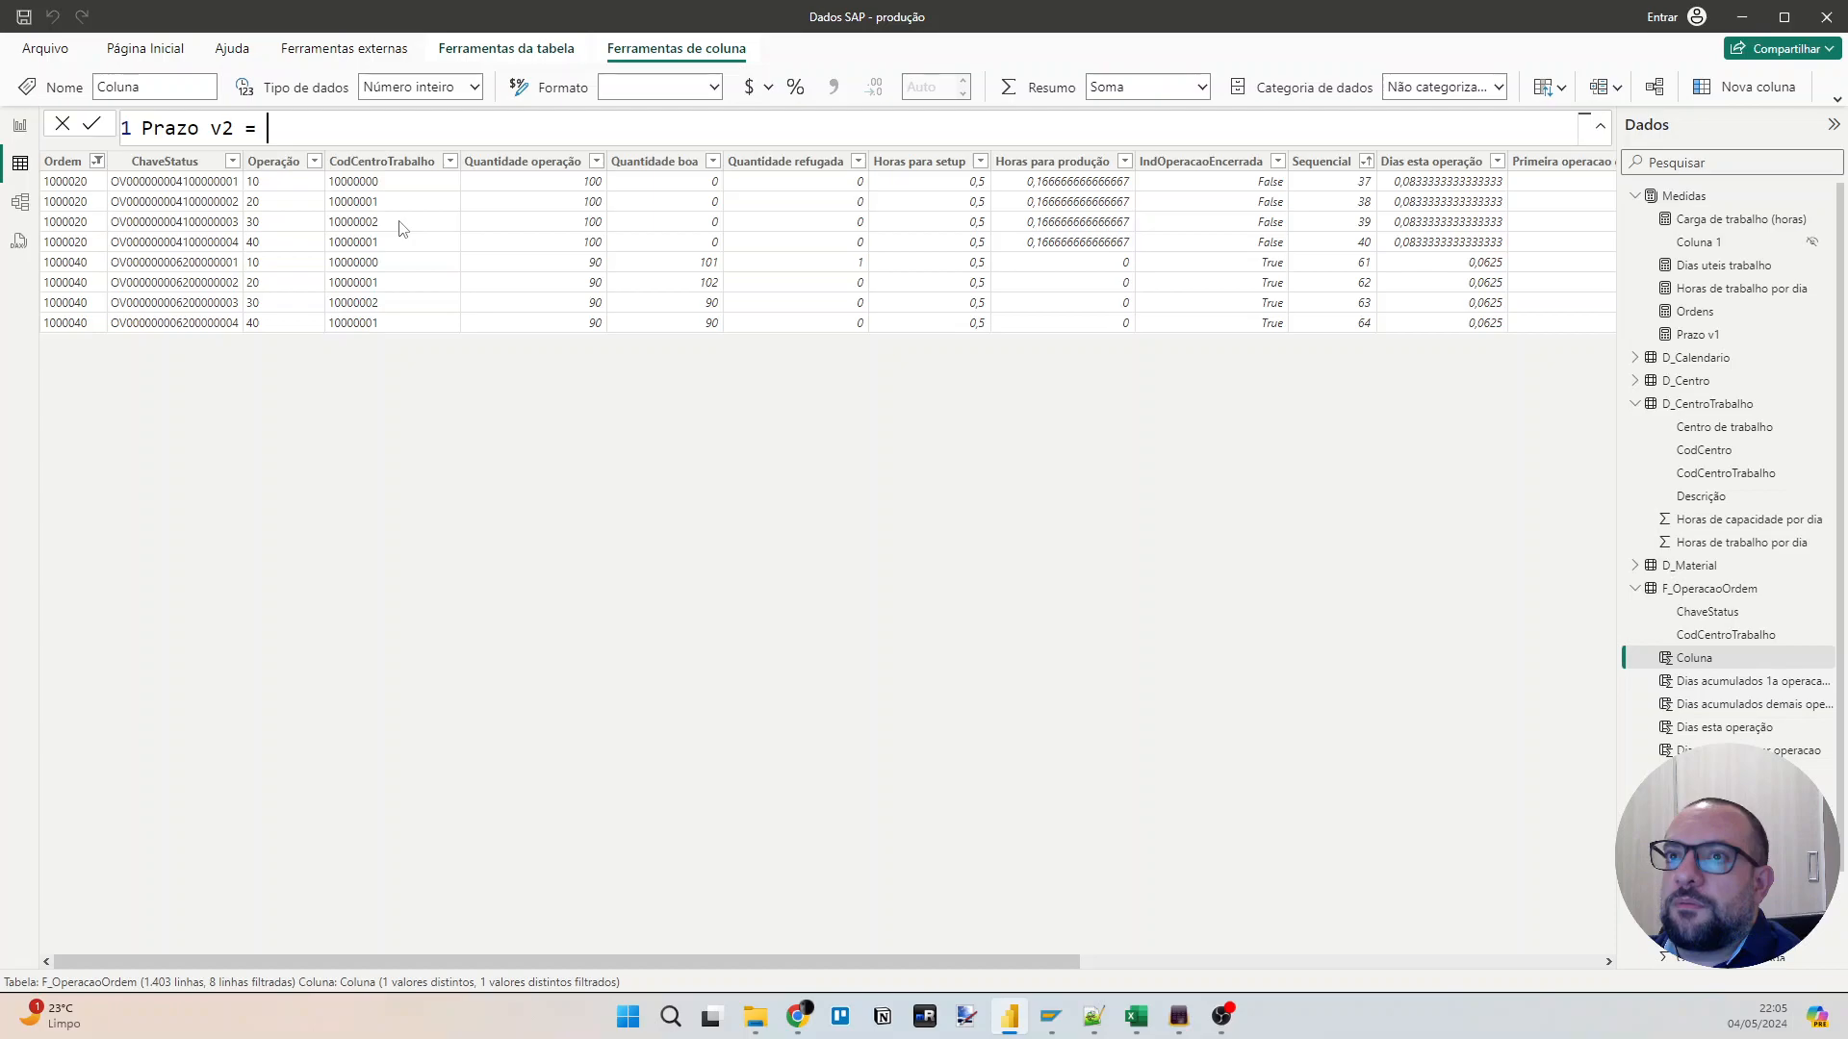
# Begin the Prazo v2 formula with an IF function on its own line and leave a line for its condition.
pyautogui.hotkey('shift', 'Return')
pyautogui.write('I')
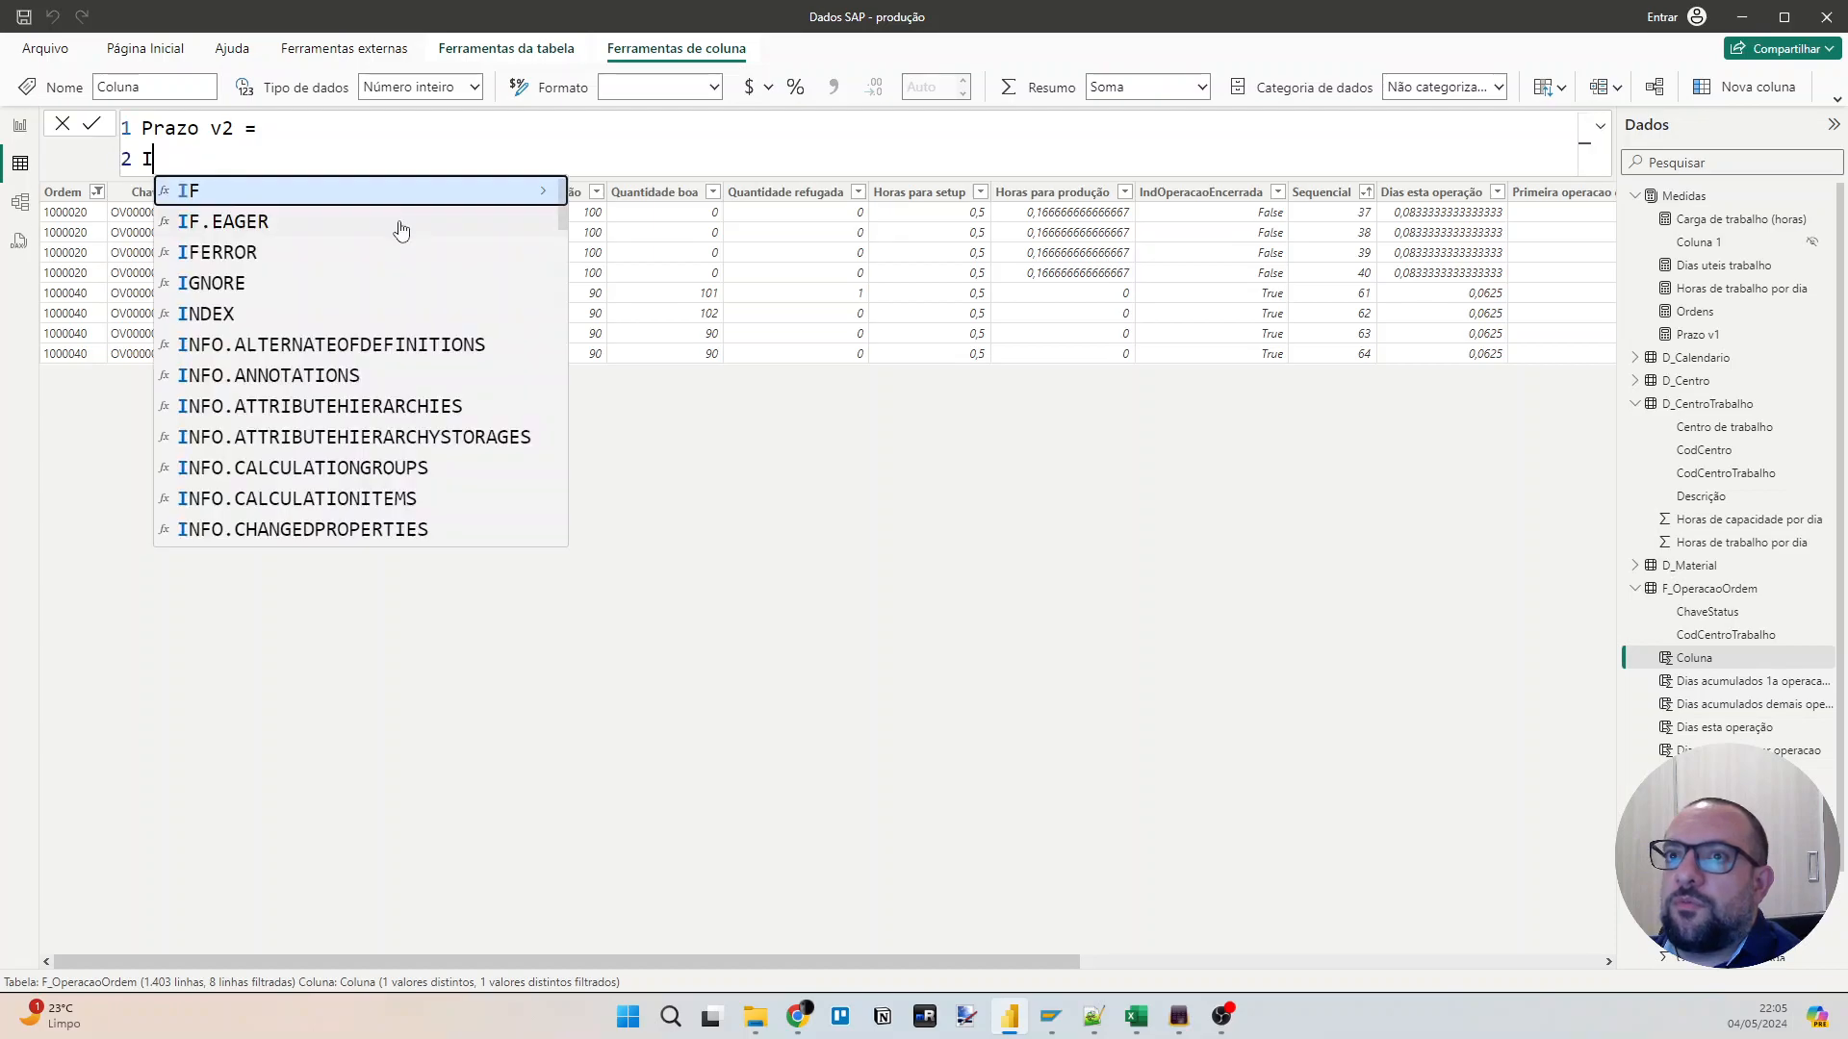
pyautogui.write('S')
pyautogui.press('BackSpace')
pyautogui.write('F(')
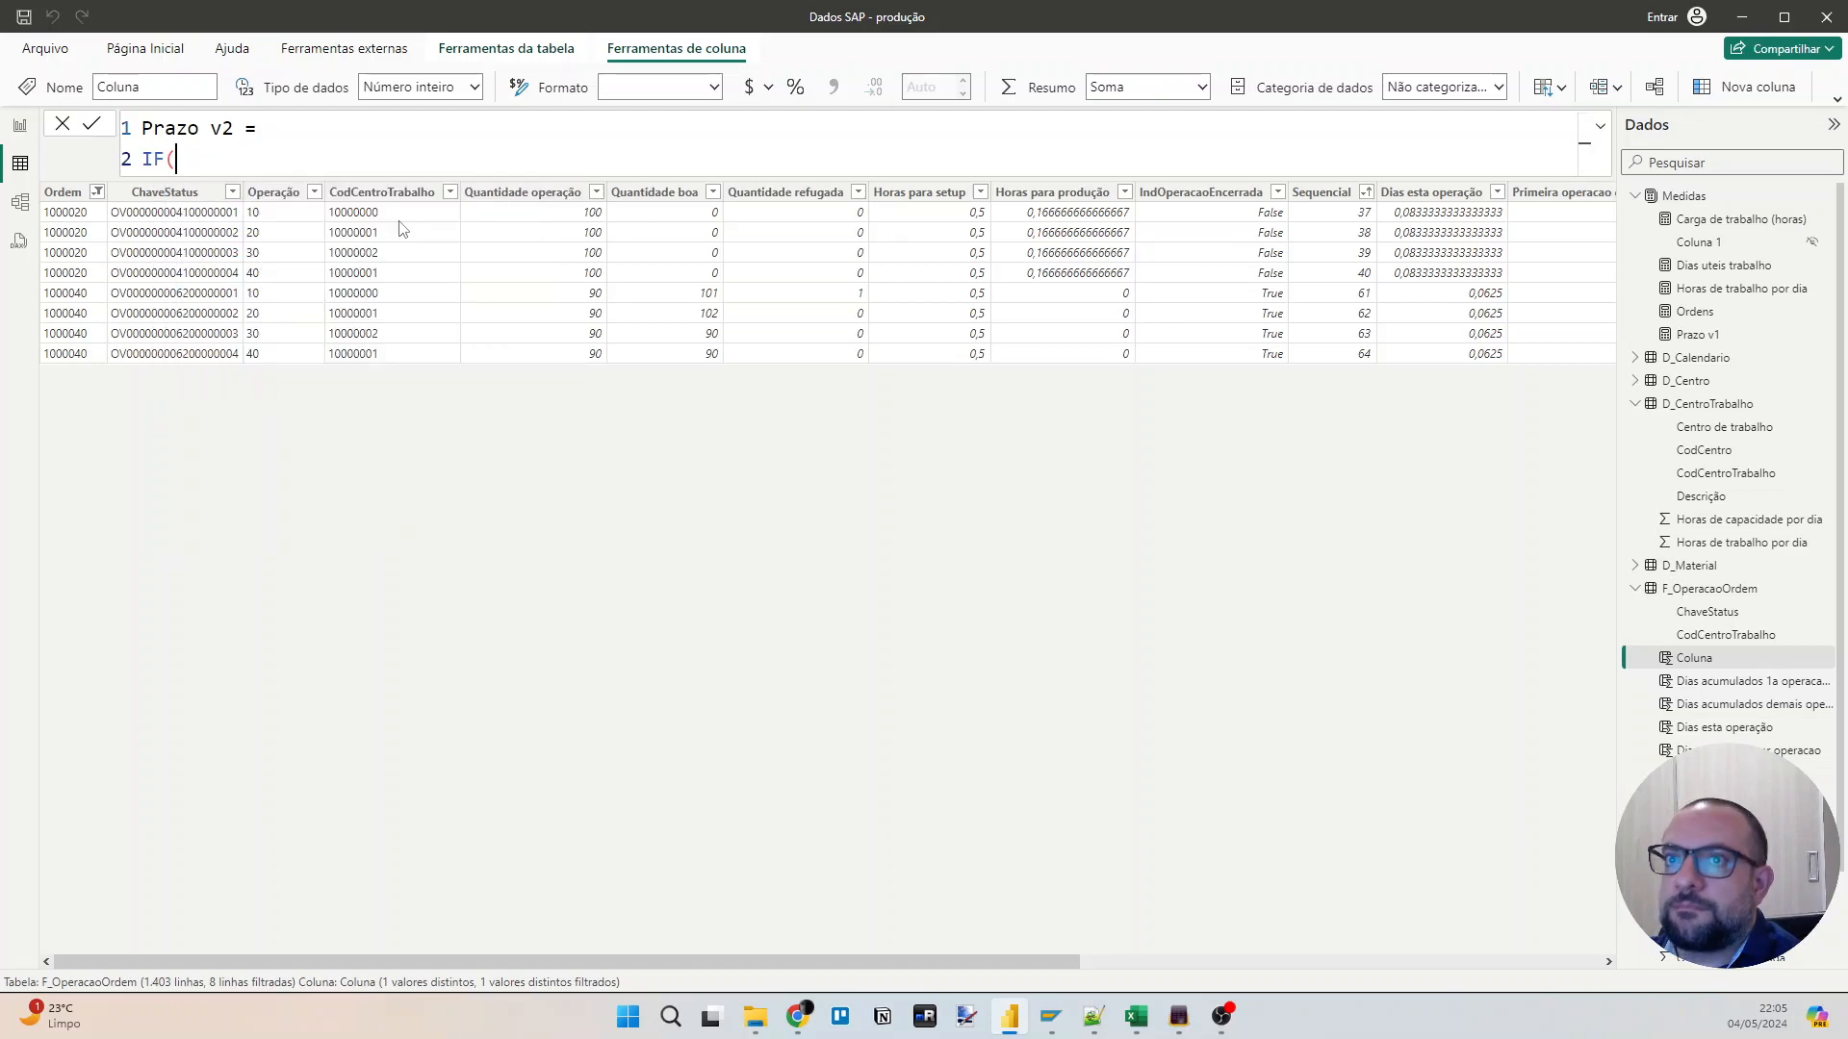
pyautogui.hotkey('shift', 'Return')
pyautogui.write('ISBL')
pyautogui.click(403, 229)
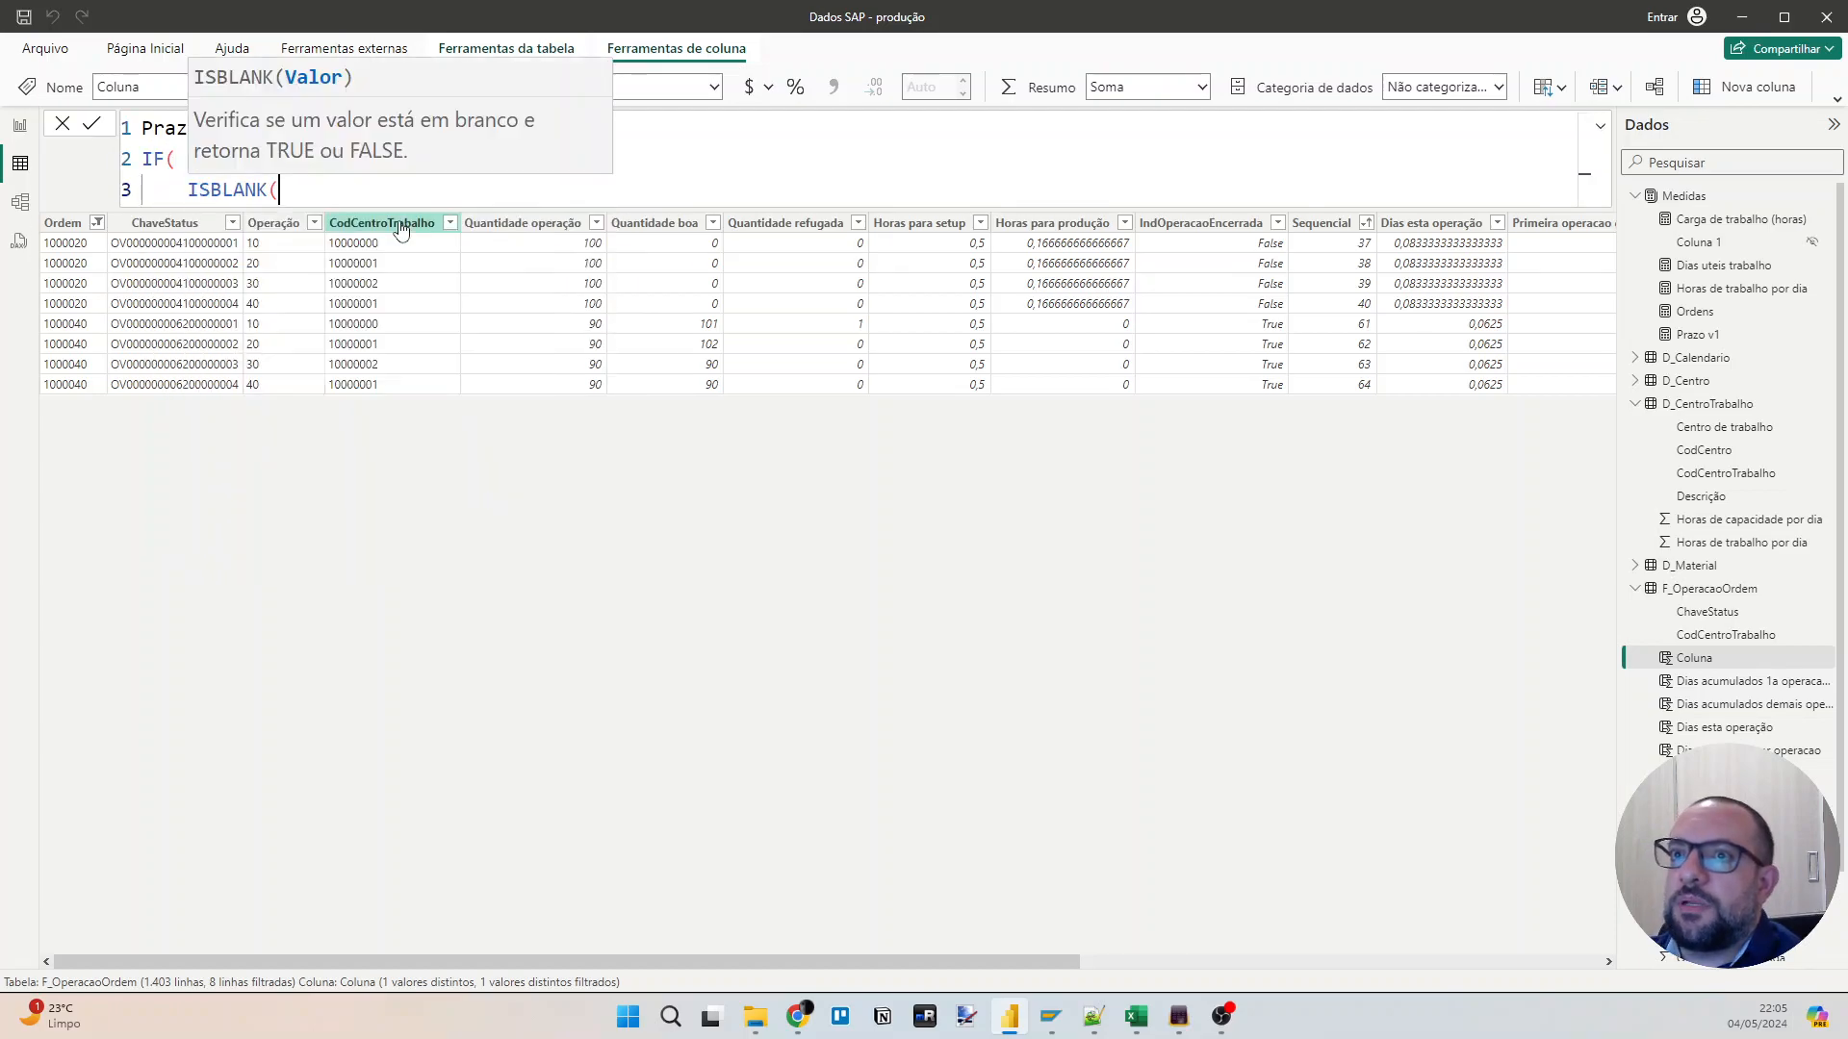
pyautogui.hotkey('shift', 'Home')
pyautogui.hotkey('ctrl', 'x')
pyautogui.hotkey('ctrl', 'v')
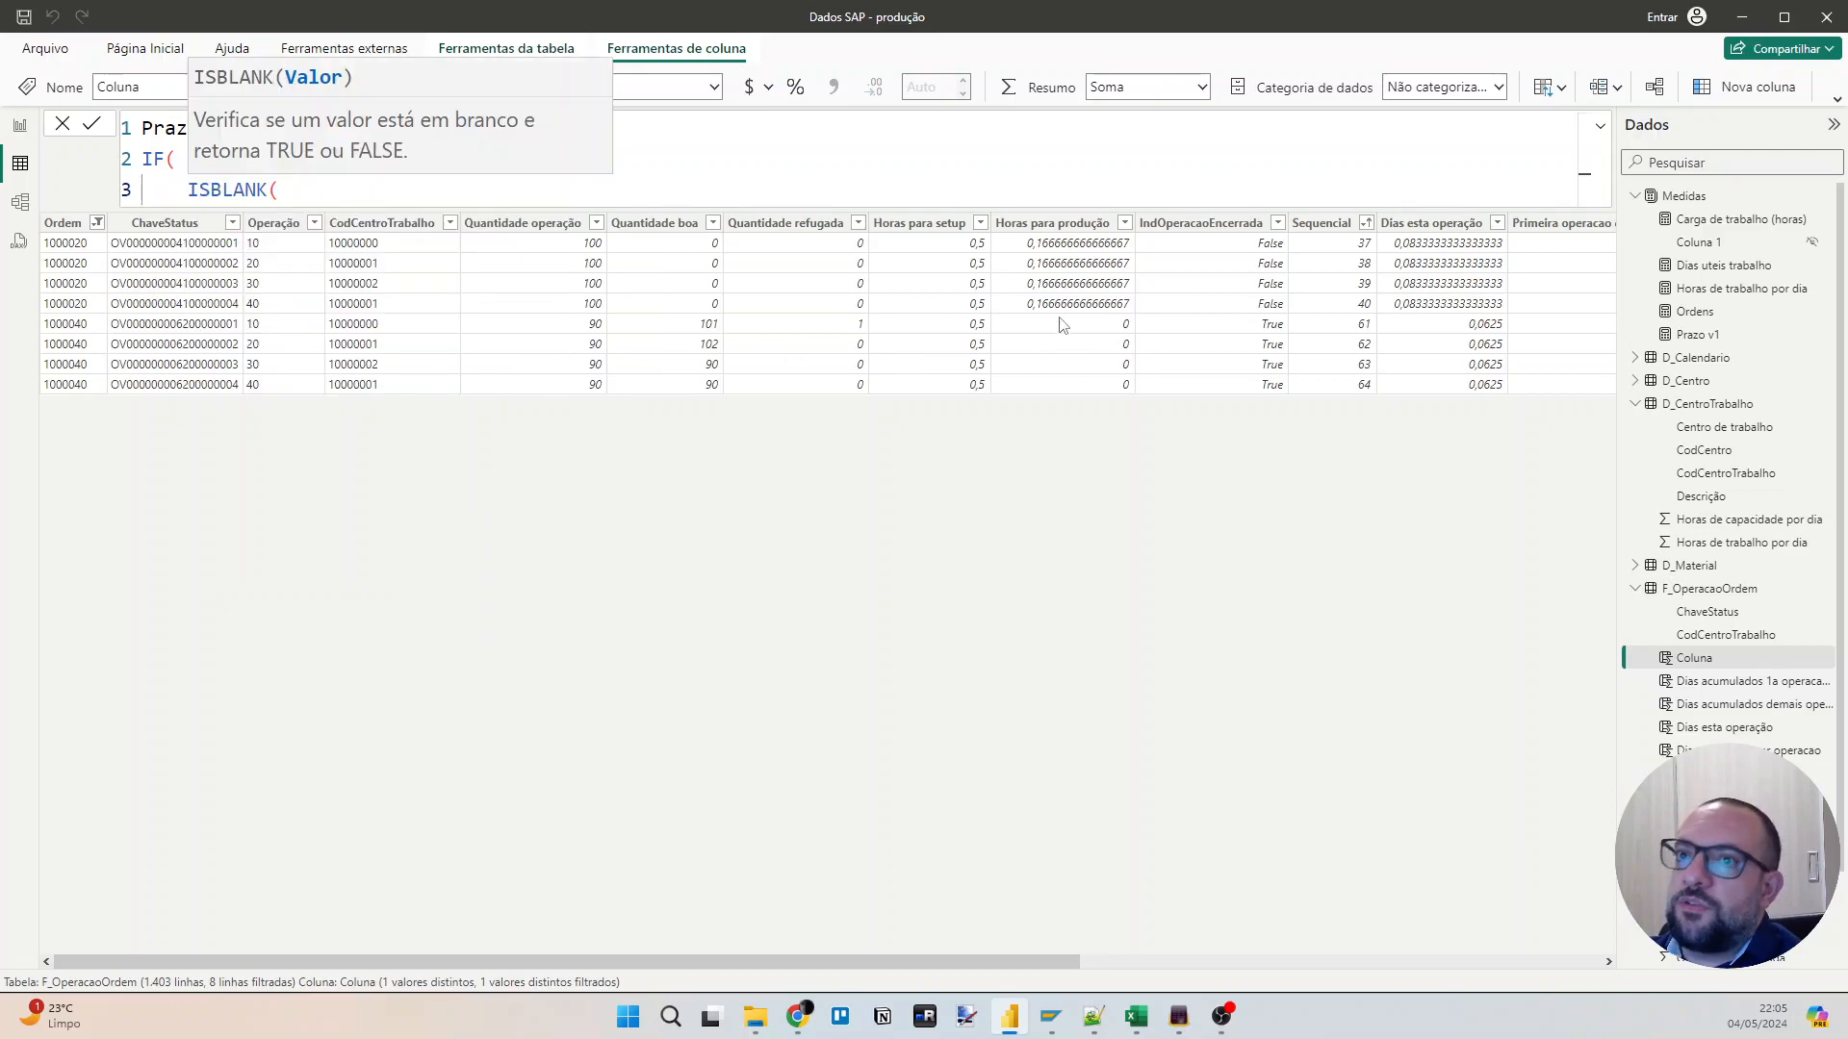
pyautogui.hotkey('ctrl', 'z')
# Enter F_OperacaoOrdem[Dias para terminar operacao] > 0 as the IF condition.
pyautogui.write('dias')
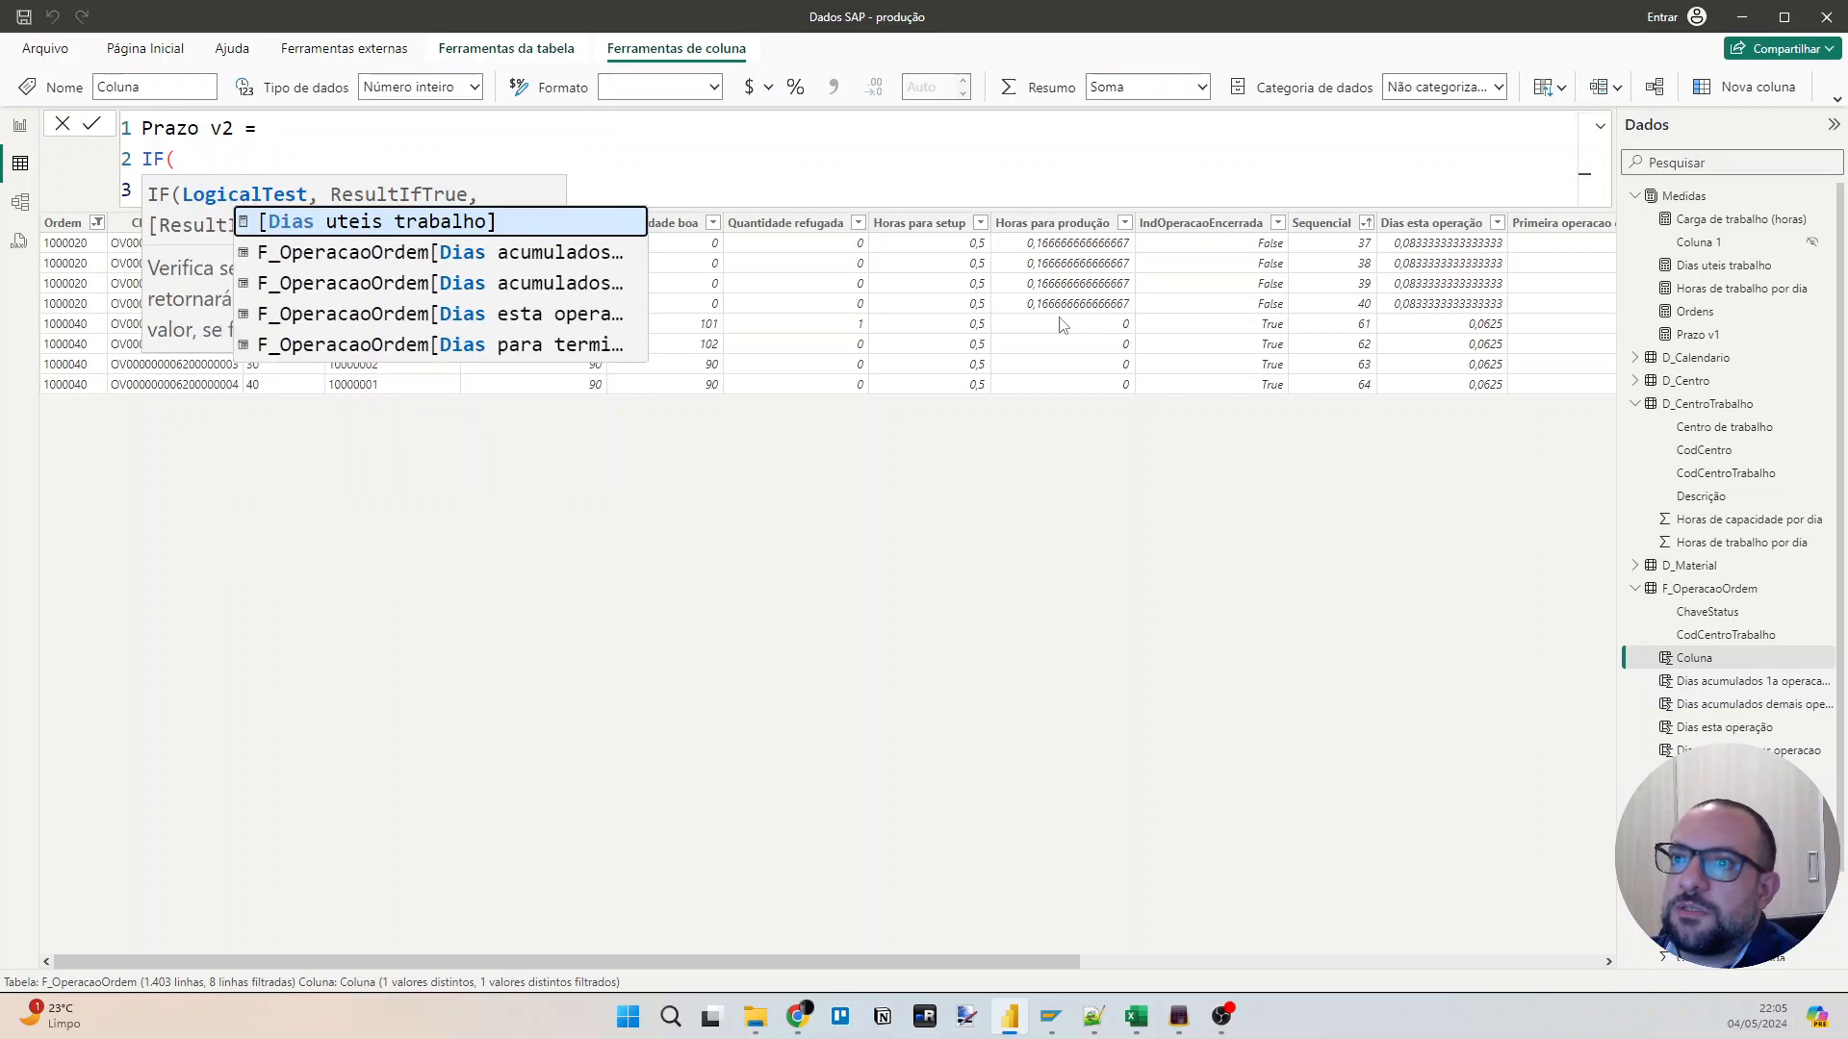
pyautogui.press('Down')
pyautogui.press('Down')
pyautogui.press('Down')
pyautogui.press('Down')
pyautogui.press('Up')
pyautogui.press('Down')
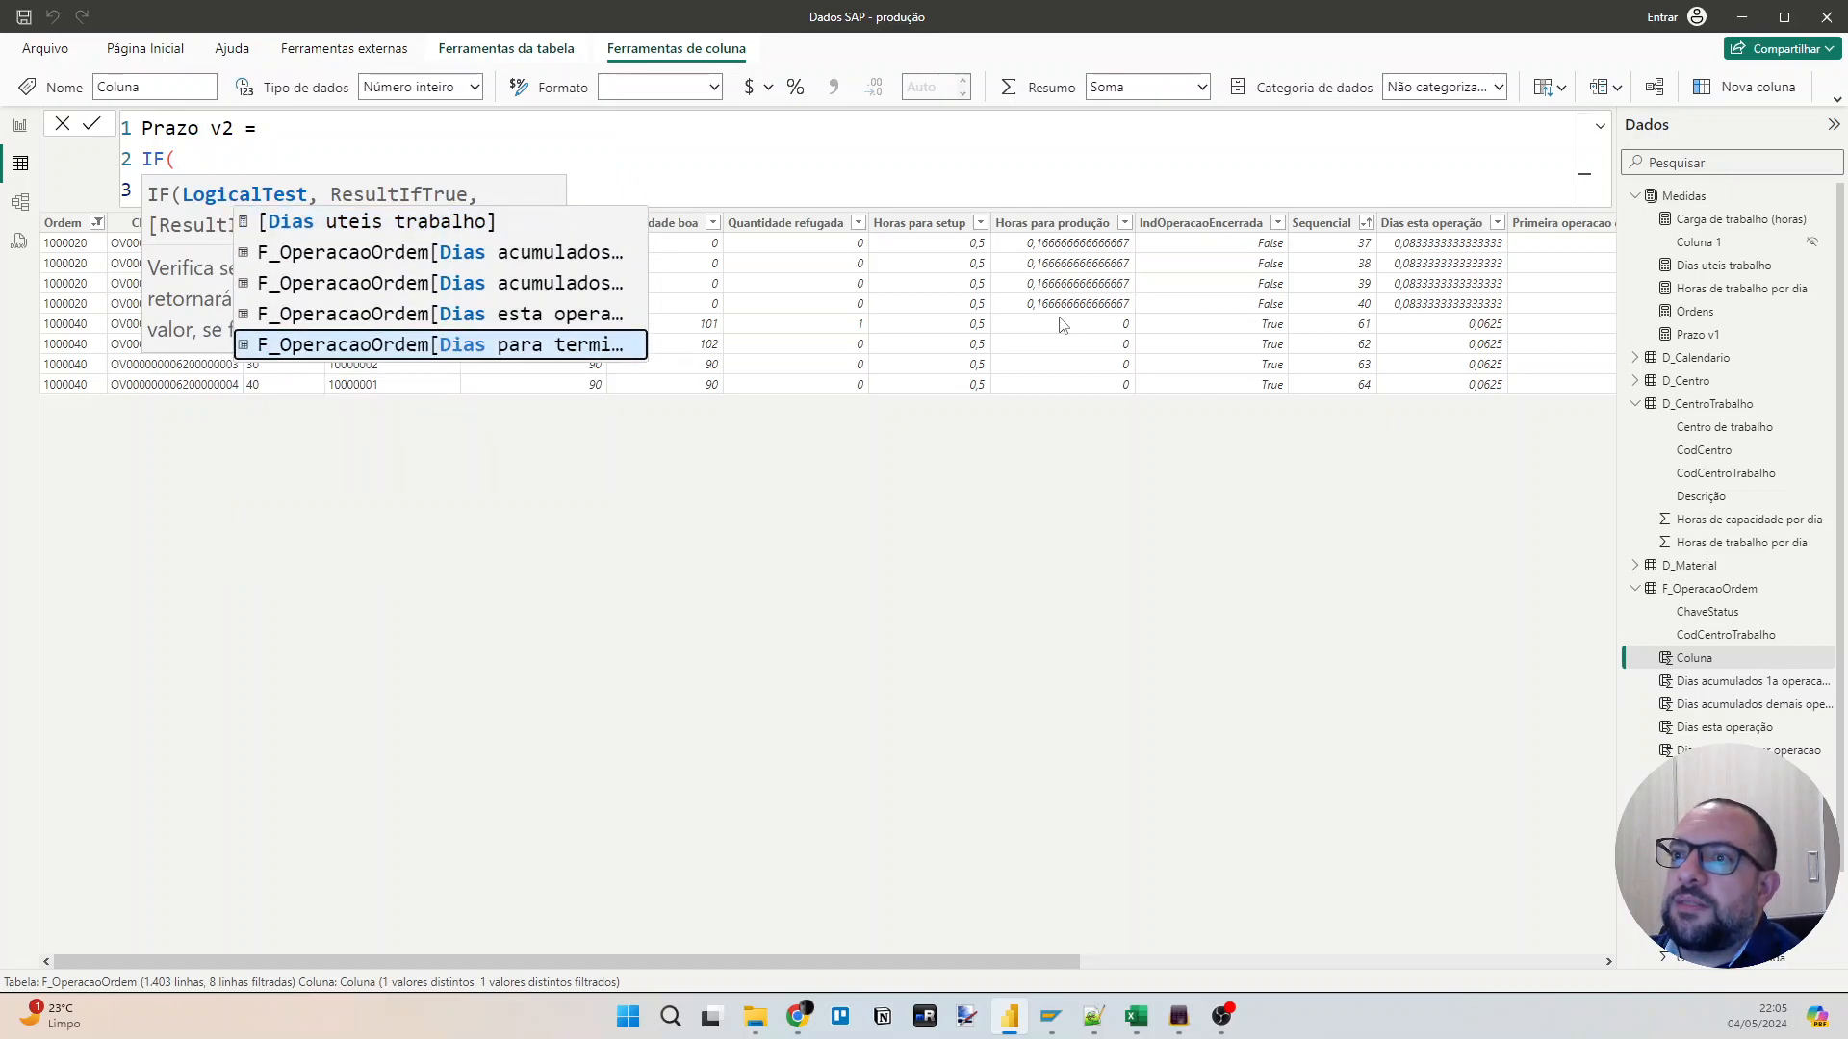
pyautogui.press('Tab')
pyautogui.write('> 0,')
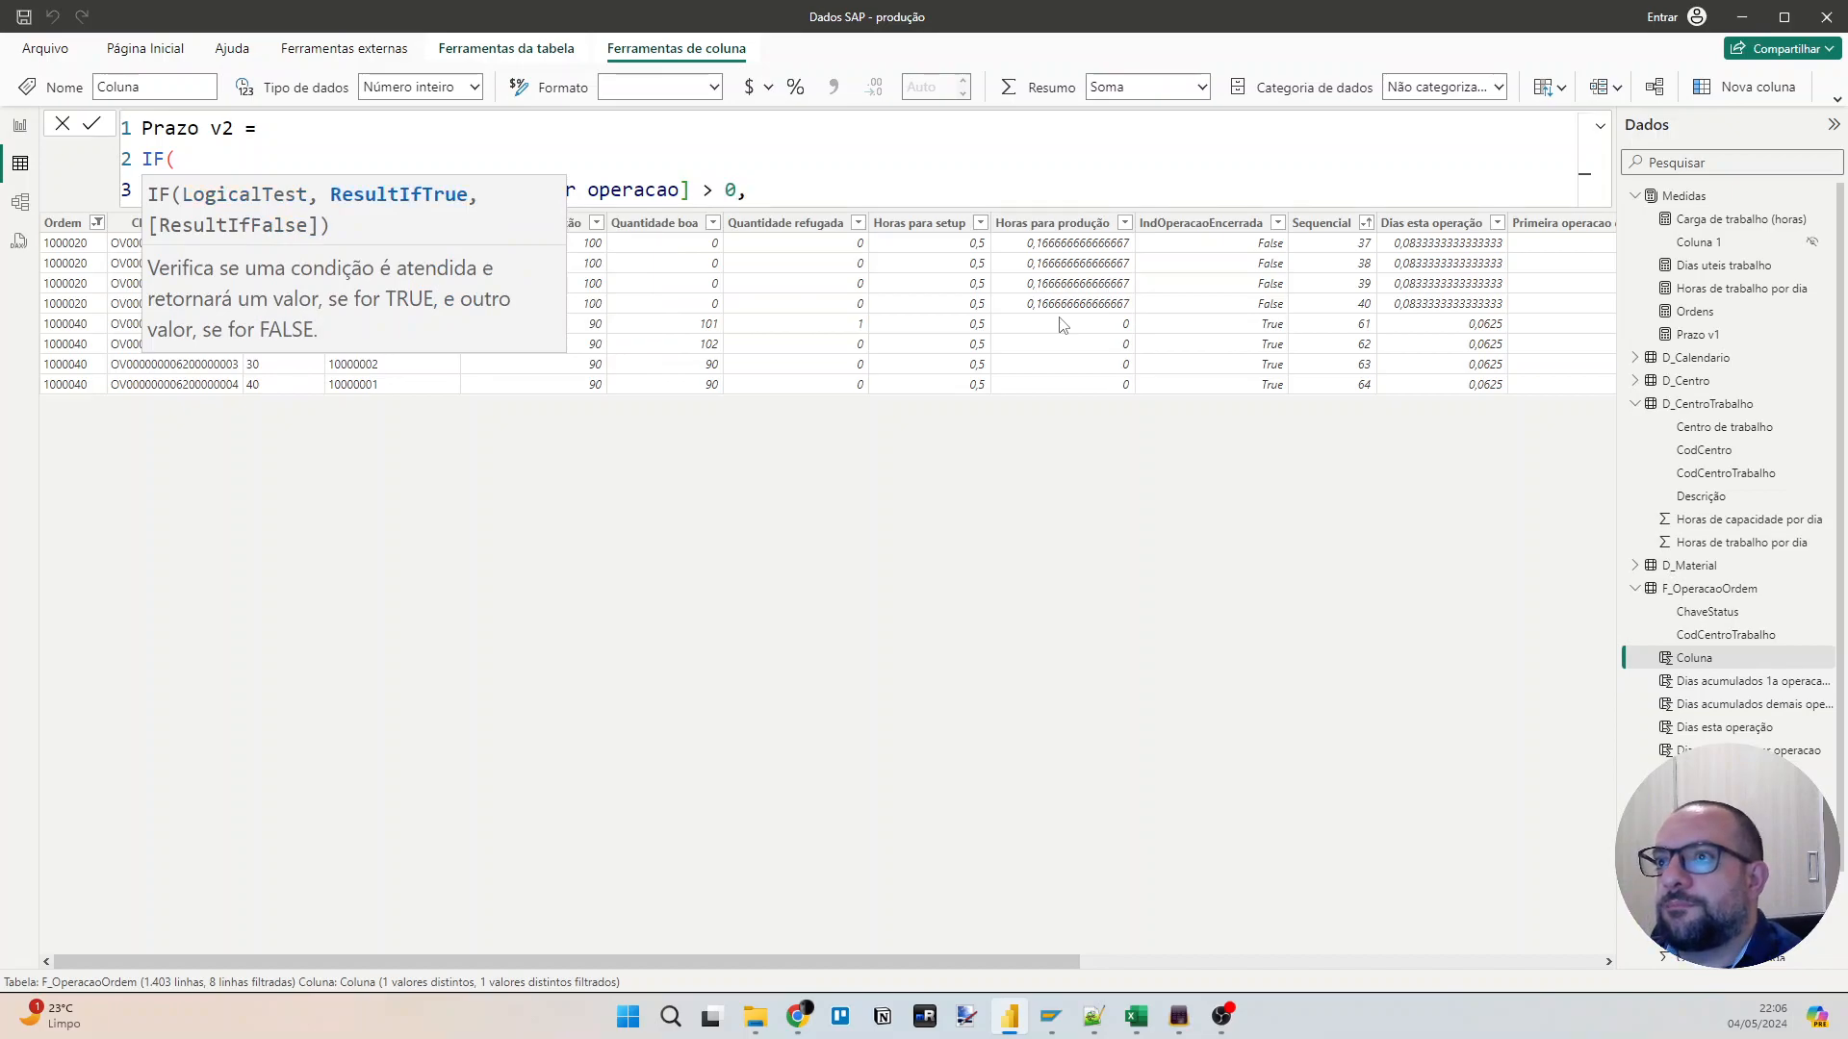
# Paste the copied Prazo v1 formula body below the condition as the IF's true result, followed by a comma.
pyautogui.press('Return')
pyautogui.press('Return')
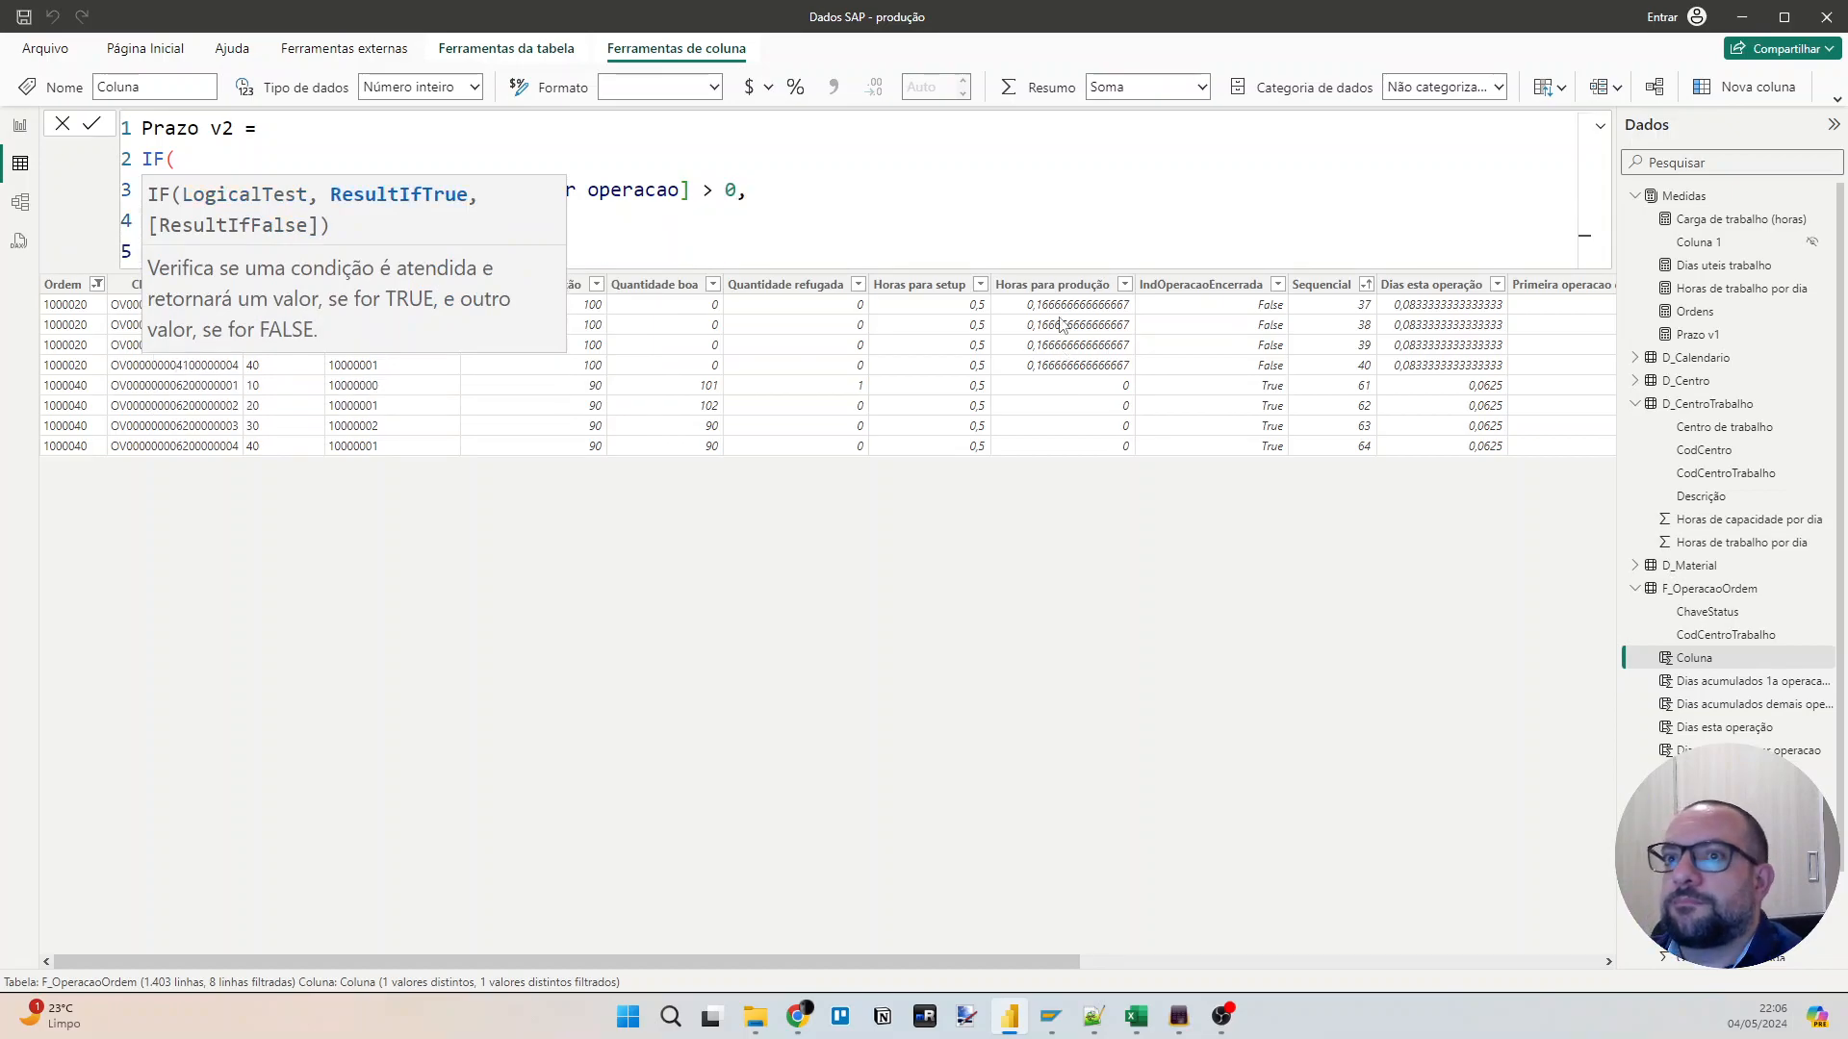
pyautogui.hotkey('ctrl', 'v')
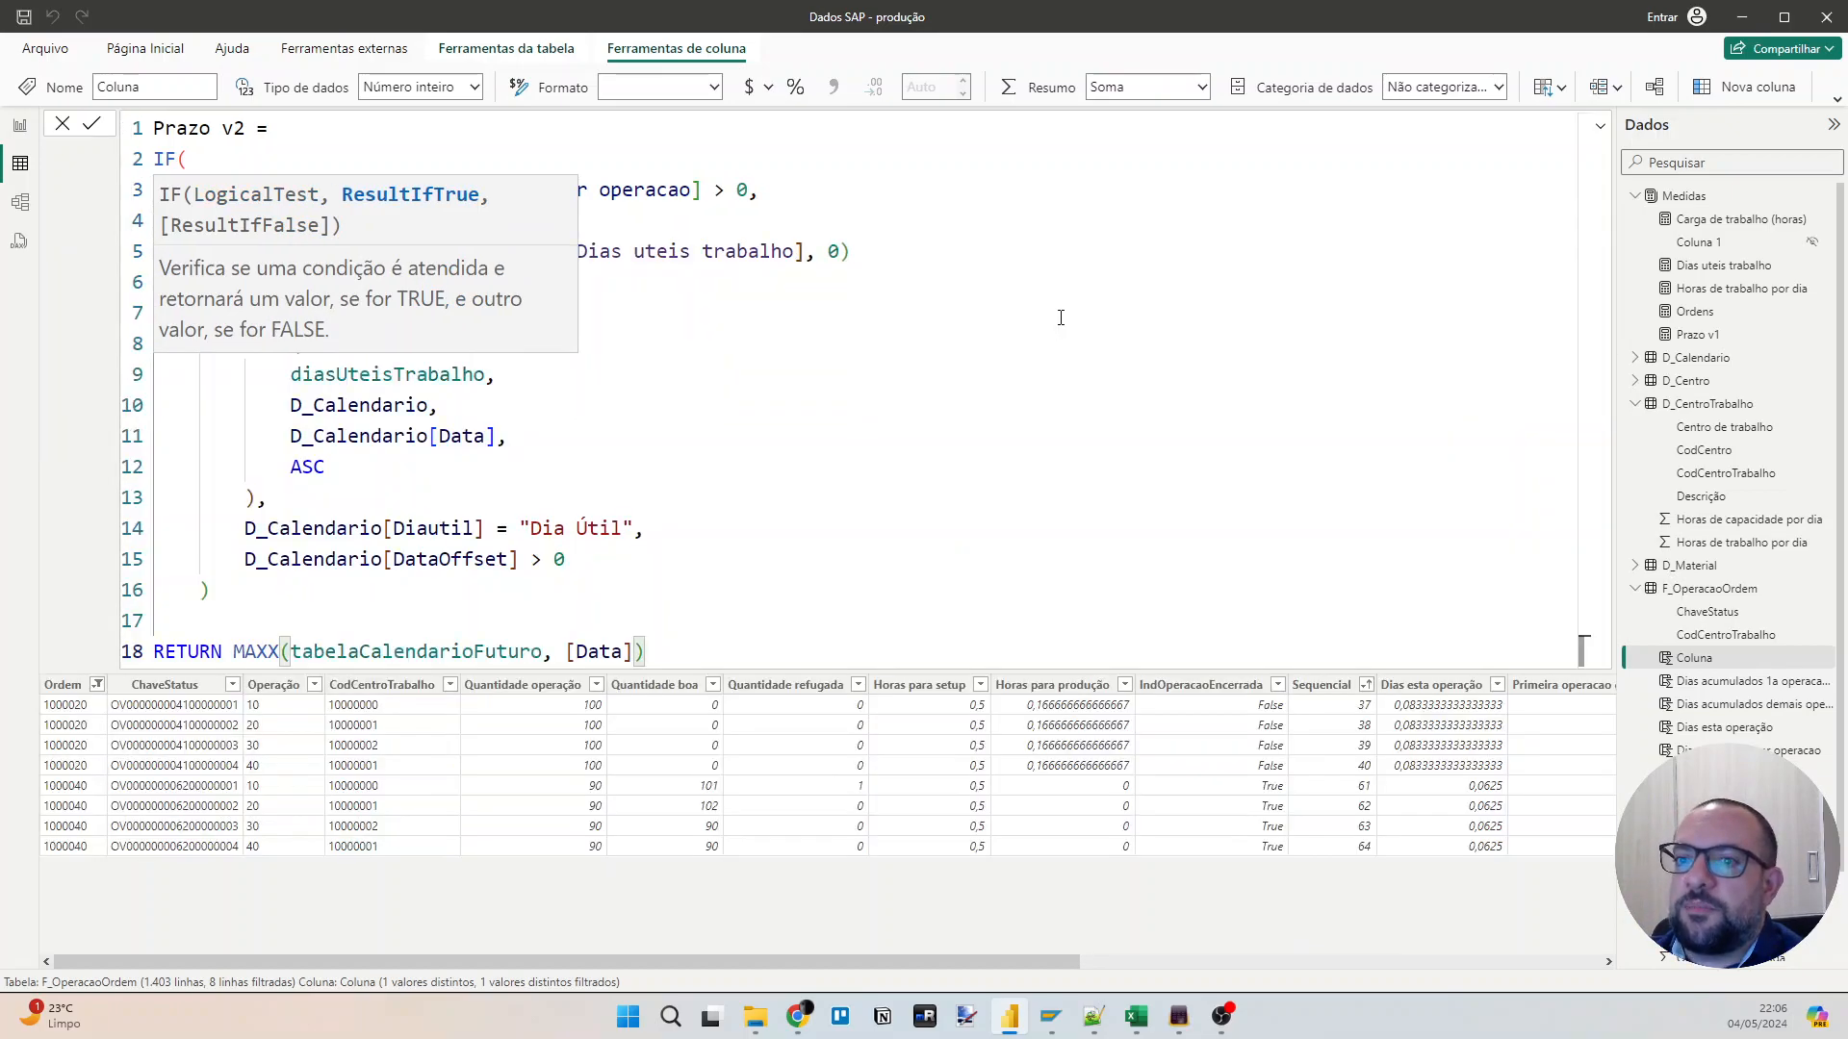
pyautogui.press('Return')
pyautogui.press('BackSpace')
pyautogui.write(',')
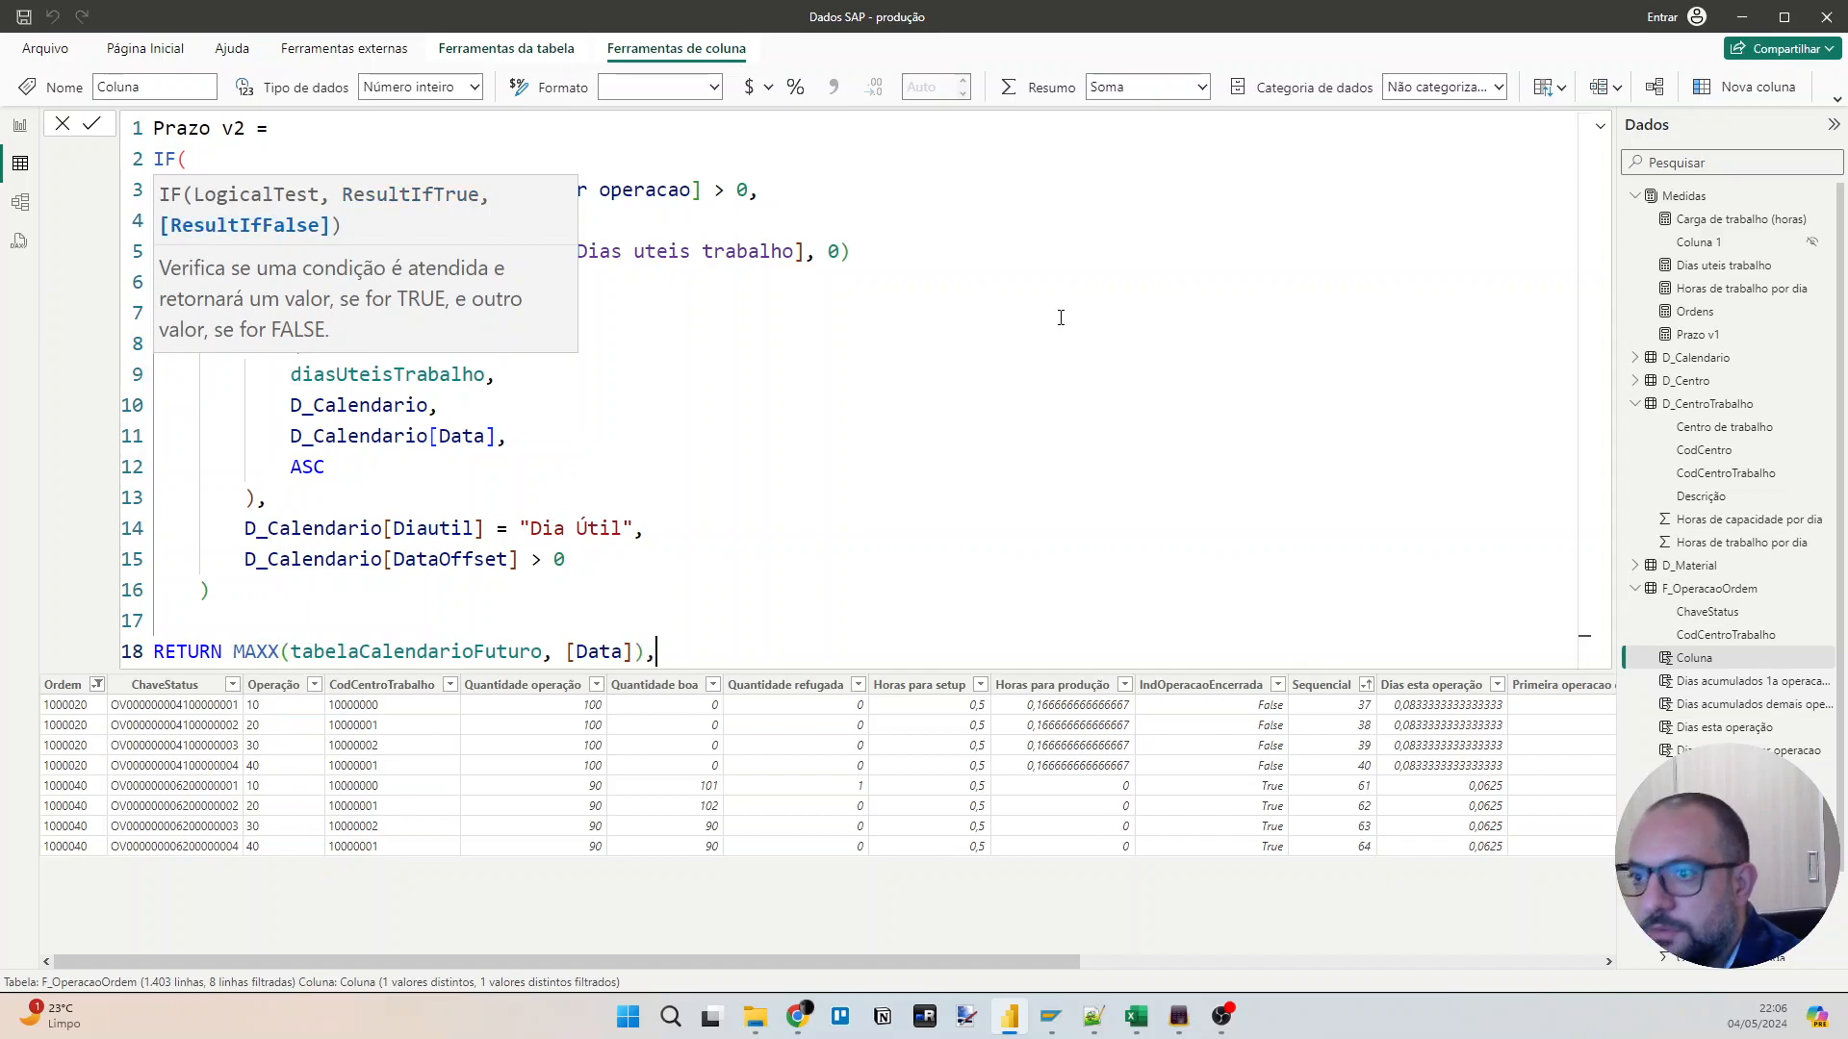
# Add BLANK() as the IF's false result and close the function on a new line.
pyautogui.press('Return')
pyautogui.press('Return')
pyautogui.write('L')
pyautogui.press('BackSpace')
pyautogui.write('BL')
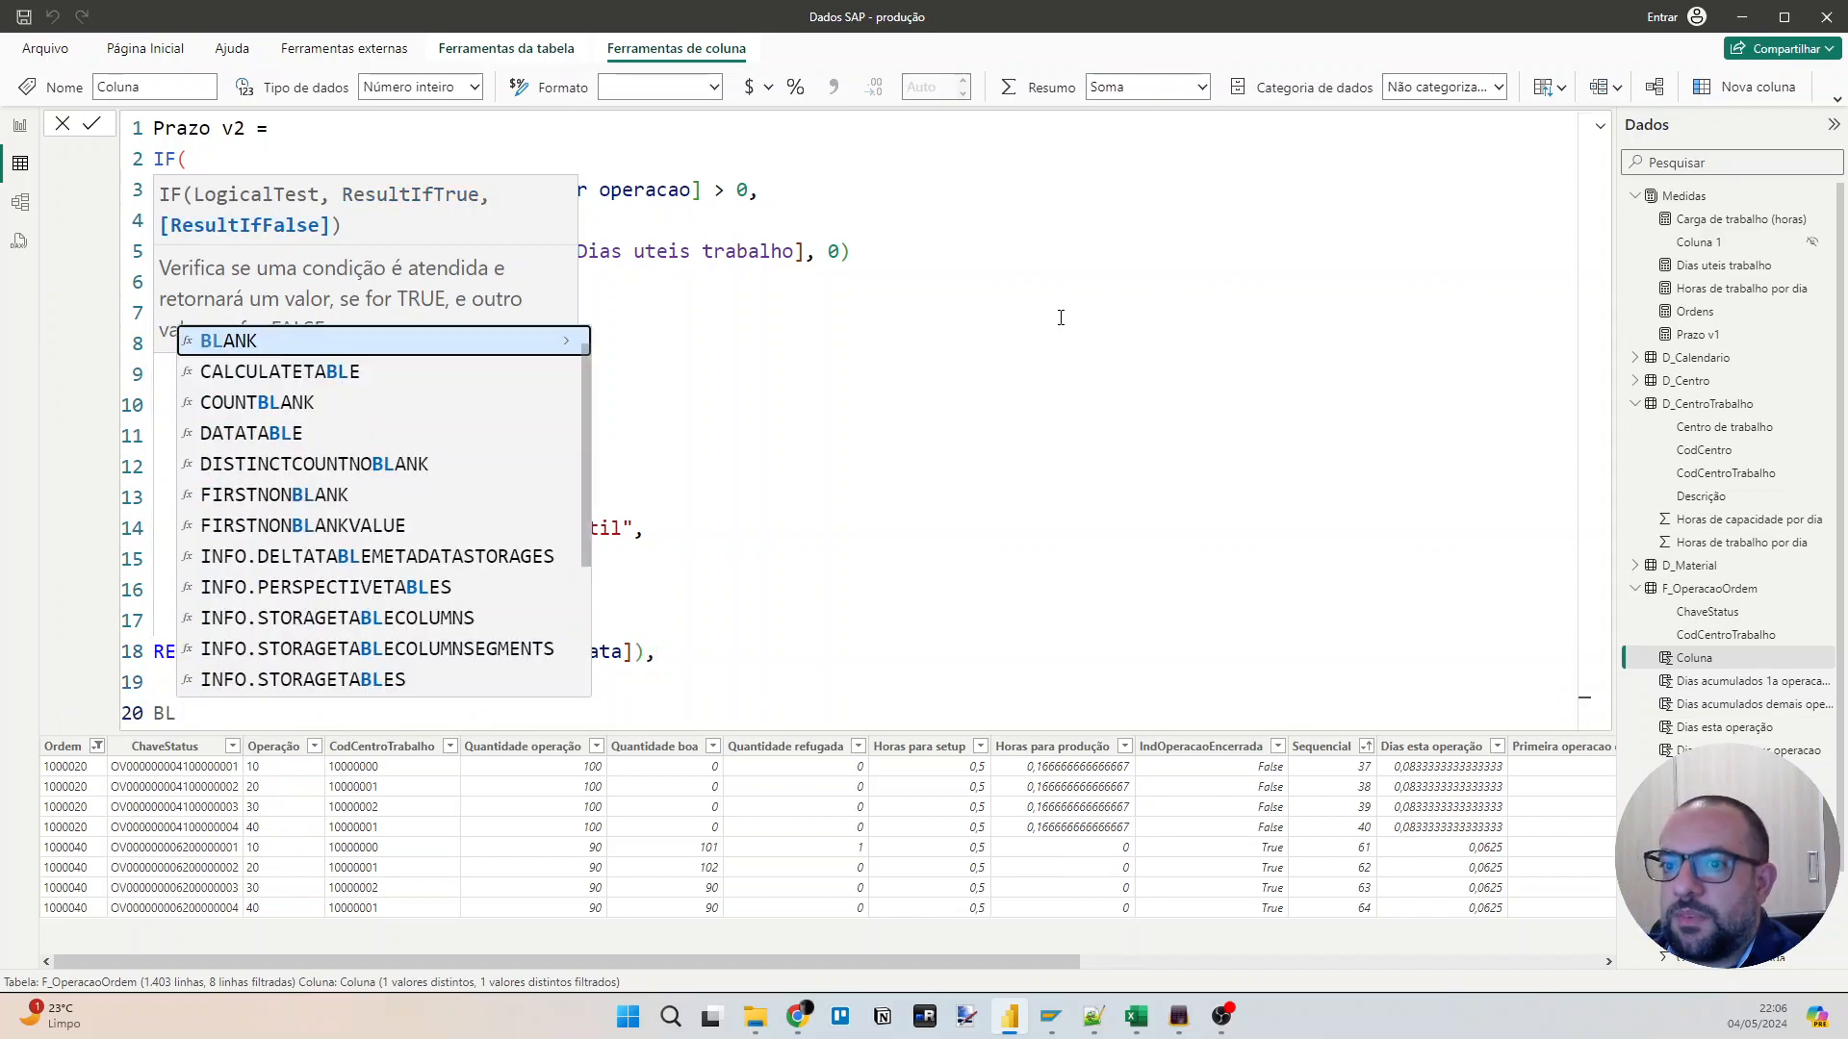
pyautogui.press('Tab')
pyautogui.press('Return')
pyautogui.write(')')
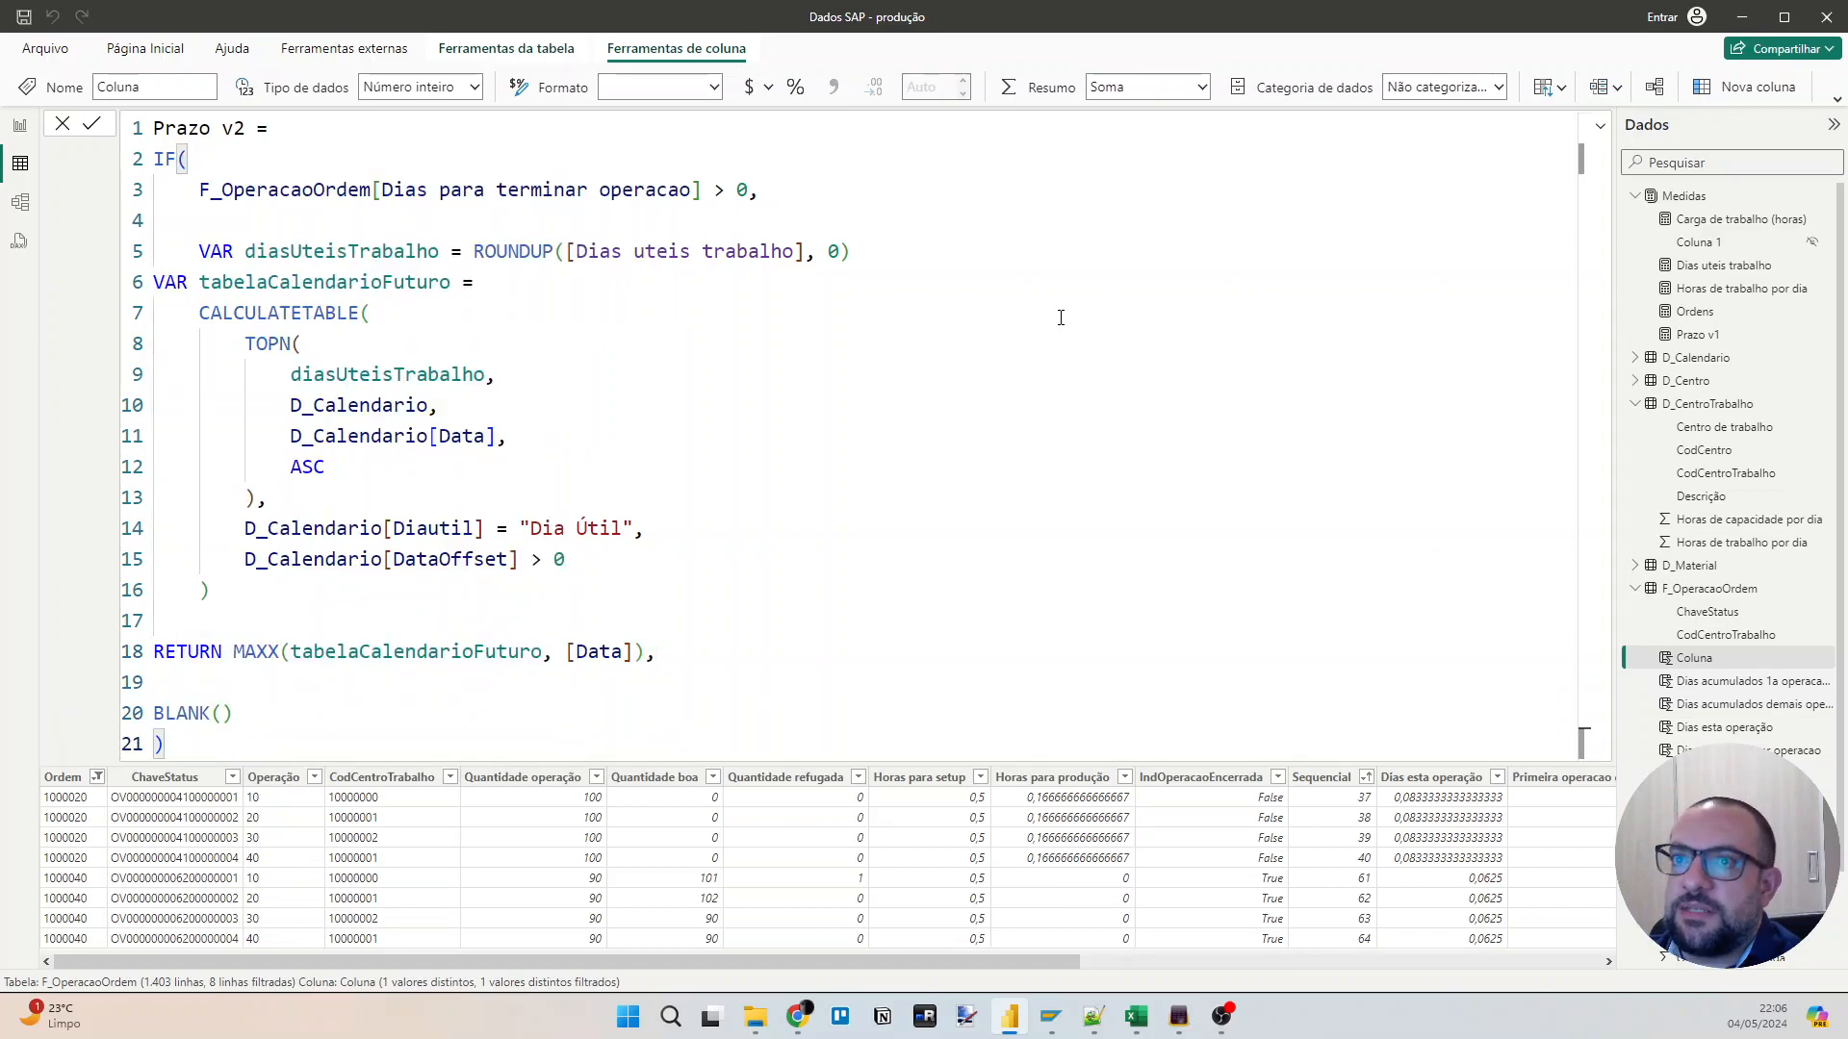
# Replace the ROUNDUP expression of the diasUteisTrabalho variable with F_OperacaoOrdem[Dias para terminar operacao] copied from the condition.
pyautogui.click(395, 252)
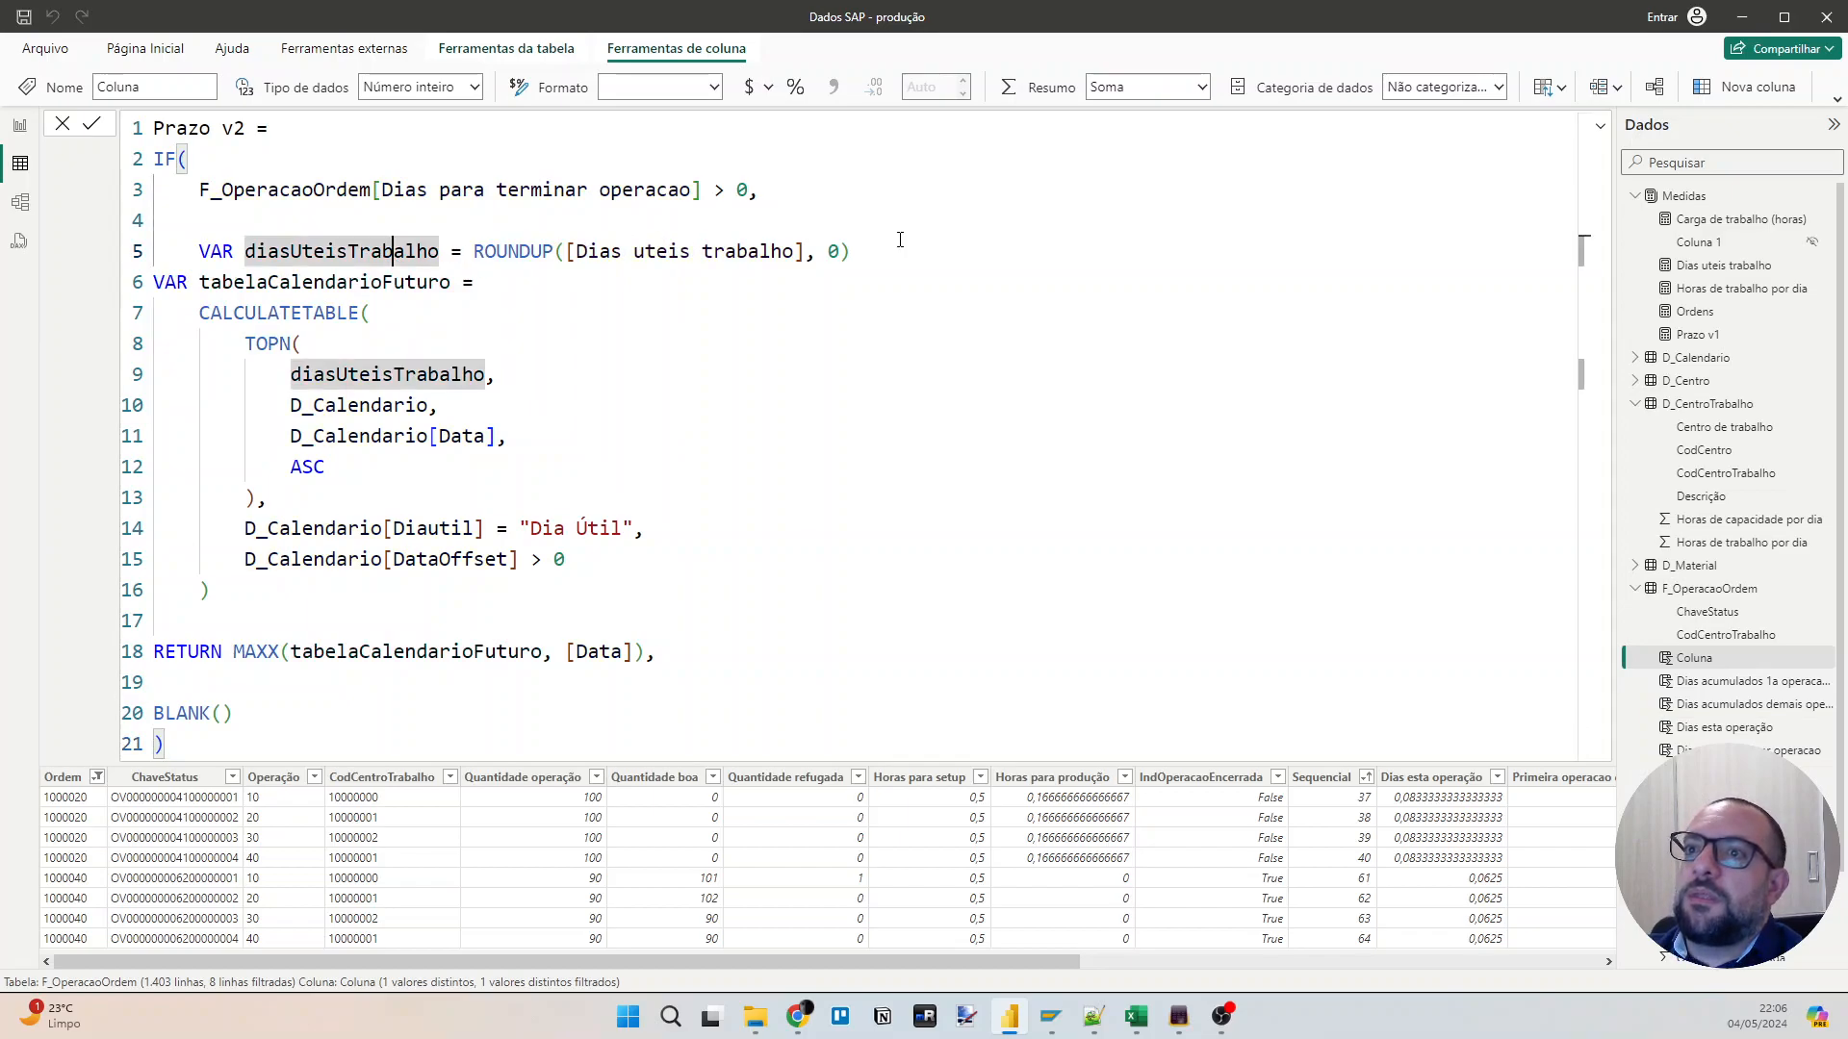
pyautogui.click(393, 189)
pyautogui.press('Home')
pyautogui.hotkey('ctrl', 'shift', 'Right')
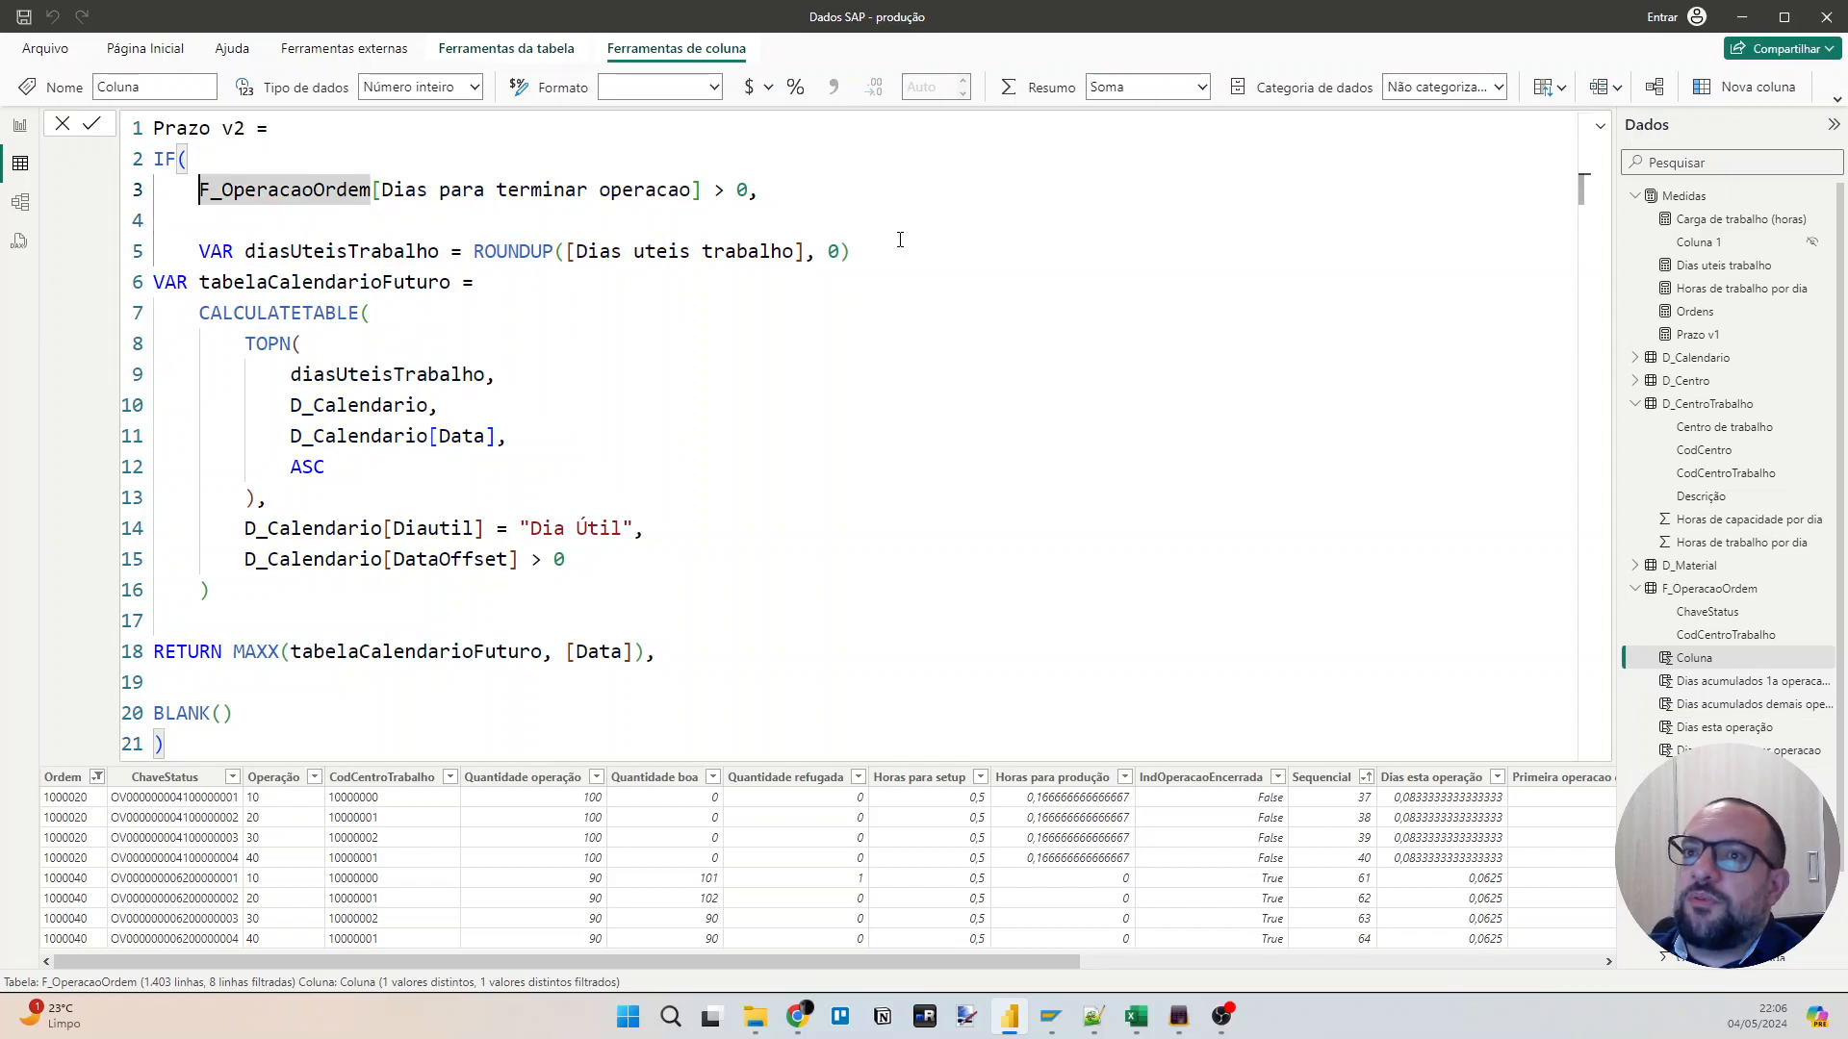
pyautogui.hotkey('shift', 'End')
pyautogui.hotkey('shift', 'Left')
pyautogui.hotkey('shift', 'Left')
pyautogui.hotkey('shift', 'Left')
pyautogui.hotkey('shift', 'Left')
pyautogui.hotkey('shift', 'Left')
pyautogui.hotkey('shift', 'Left')
pyautogui.hotkey('ctrl', 'c')
pyautogui.press('Down')
pyautogui.press('Down')
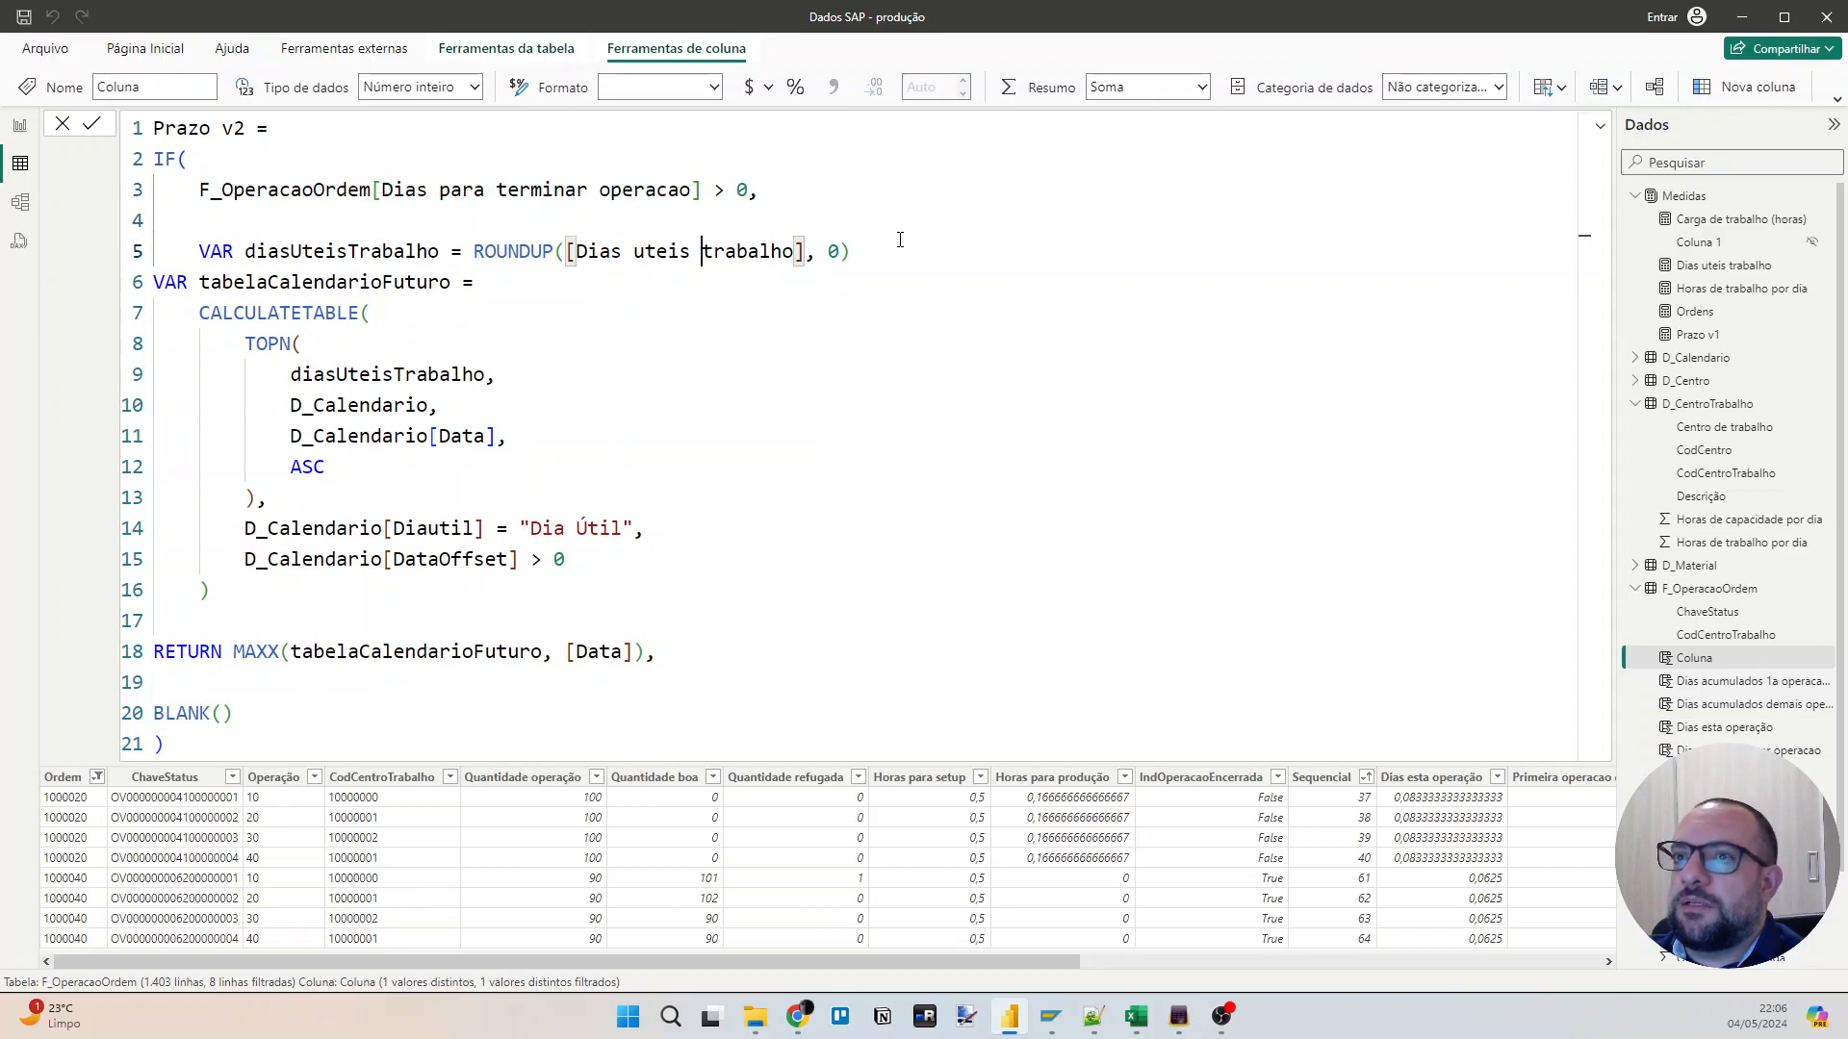
pyautogui.hotkey('ctrl', 'Left')
pyautogui.hotkey('ctrl', 'Left')
pyautogui.hotkey('ctrl', 'Left')
pyautogui.hotkey('ctrl', 'Left')
pyautogui.hotkey('shift', 'End')
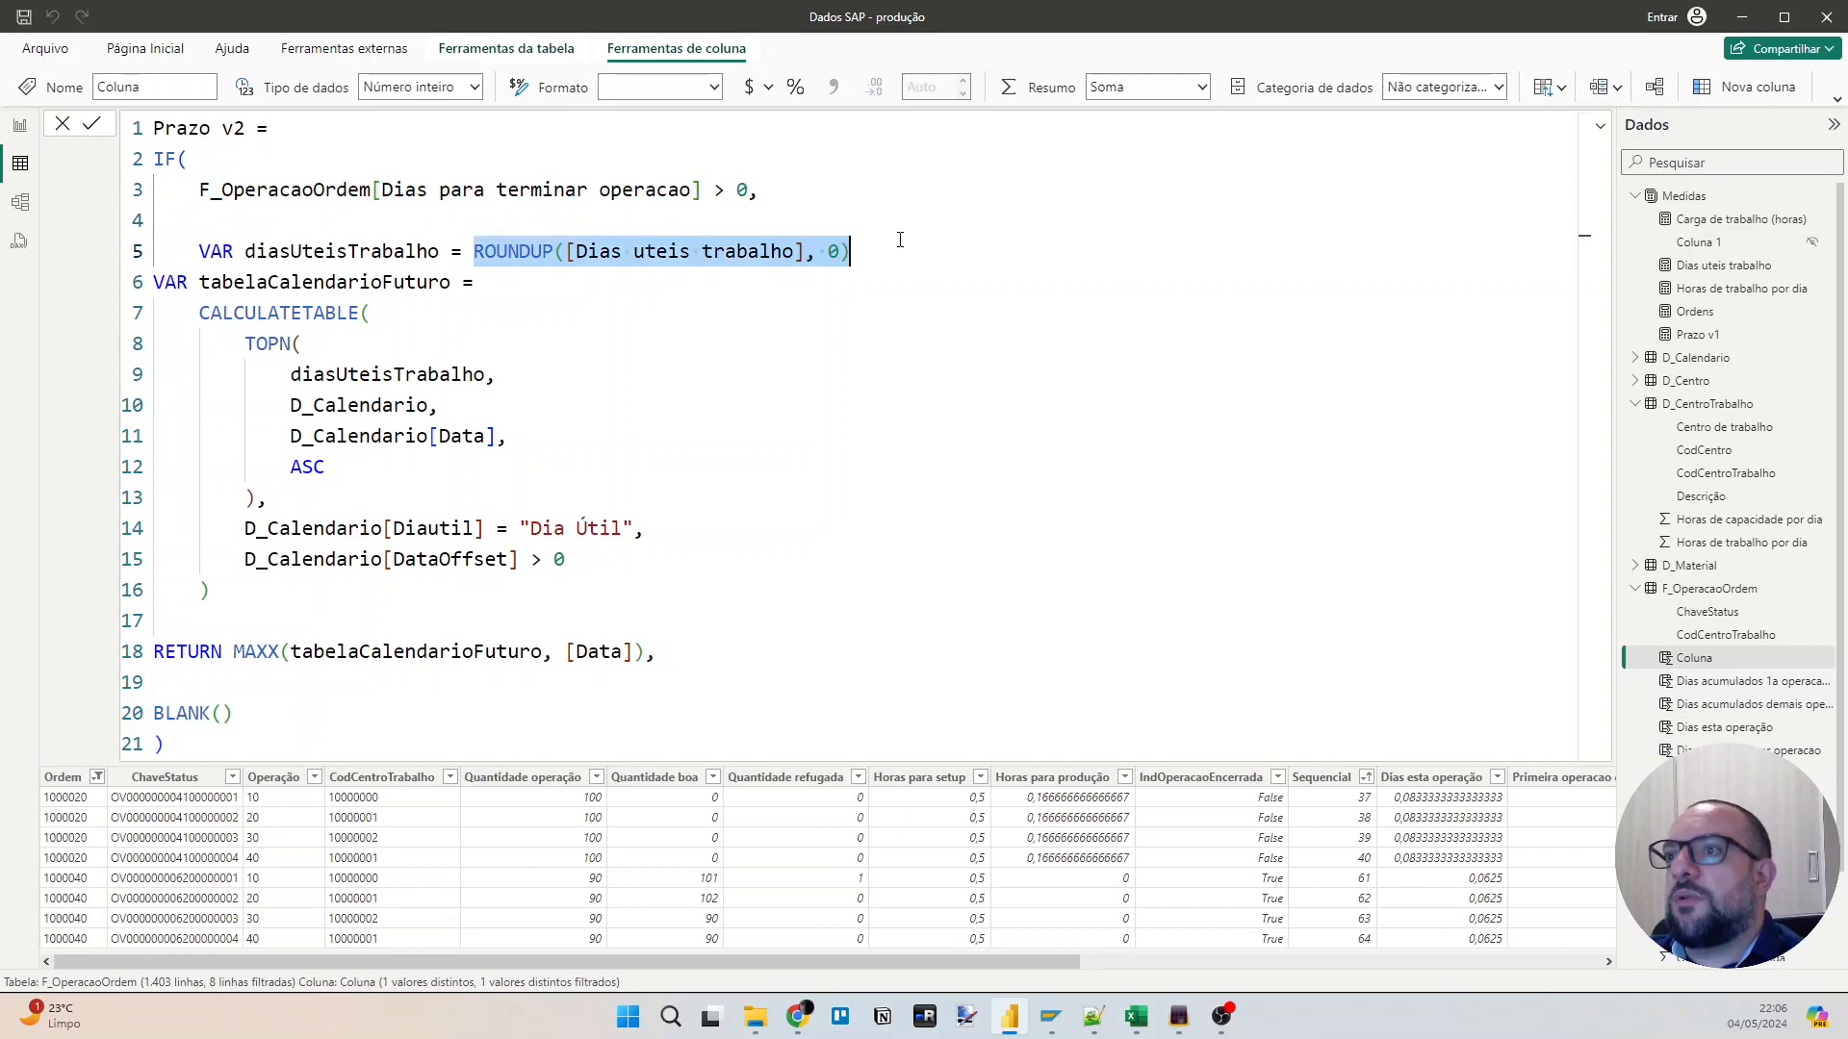
pyautogui.hotkey('ctrl', 'v')
# Indent the tabelaCalendarioFuturo variable, its CALCULATETABLE block and the RETURN line inside the IF, and commit the Prazo v2 column.
pyautogui.press('Down')
pyautogui.press('Home')
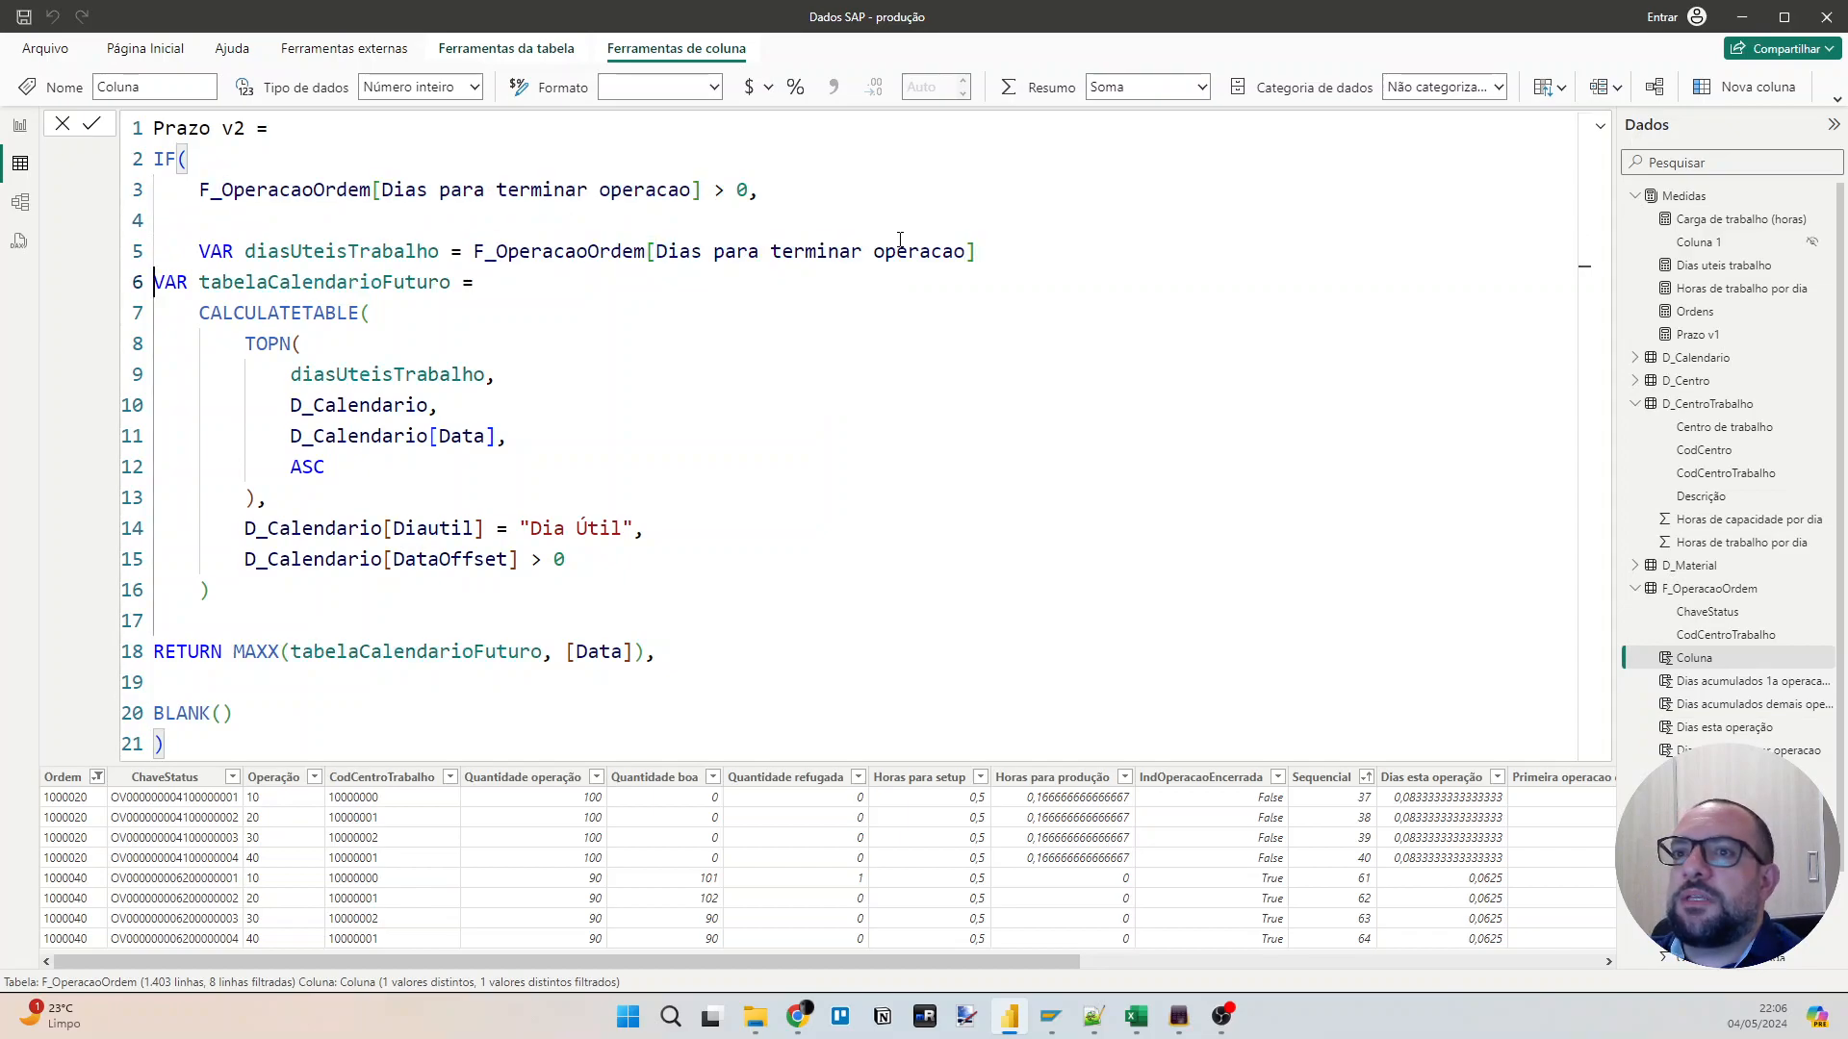
pyautogui.press('Tab')
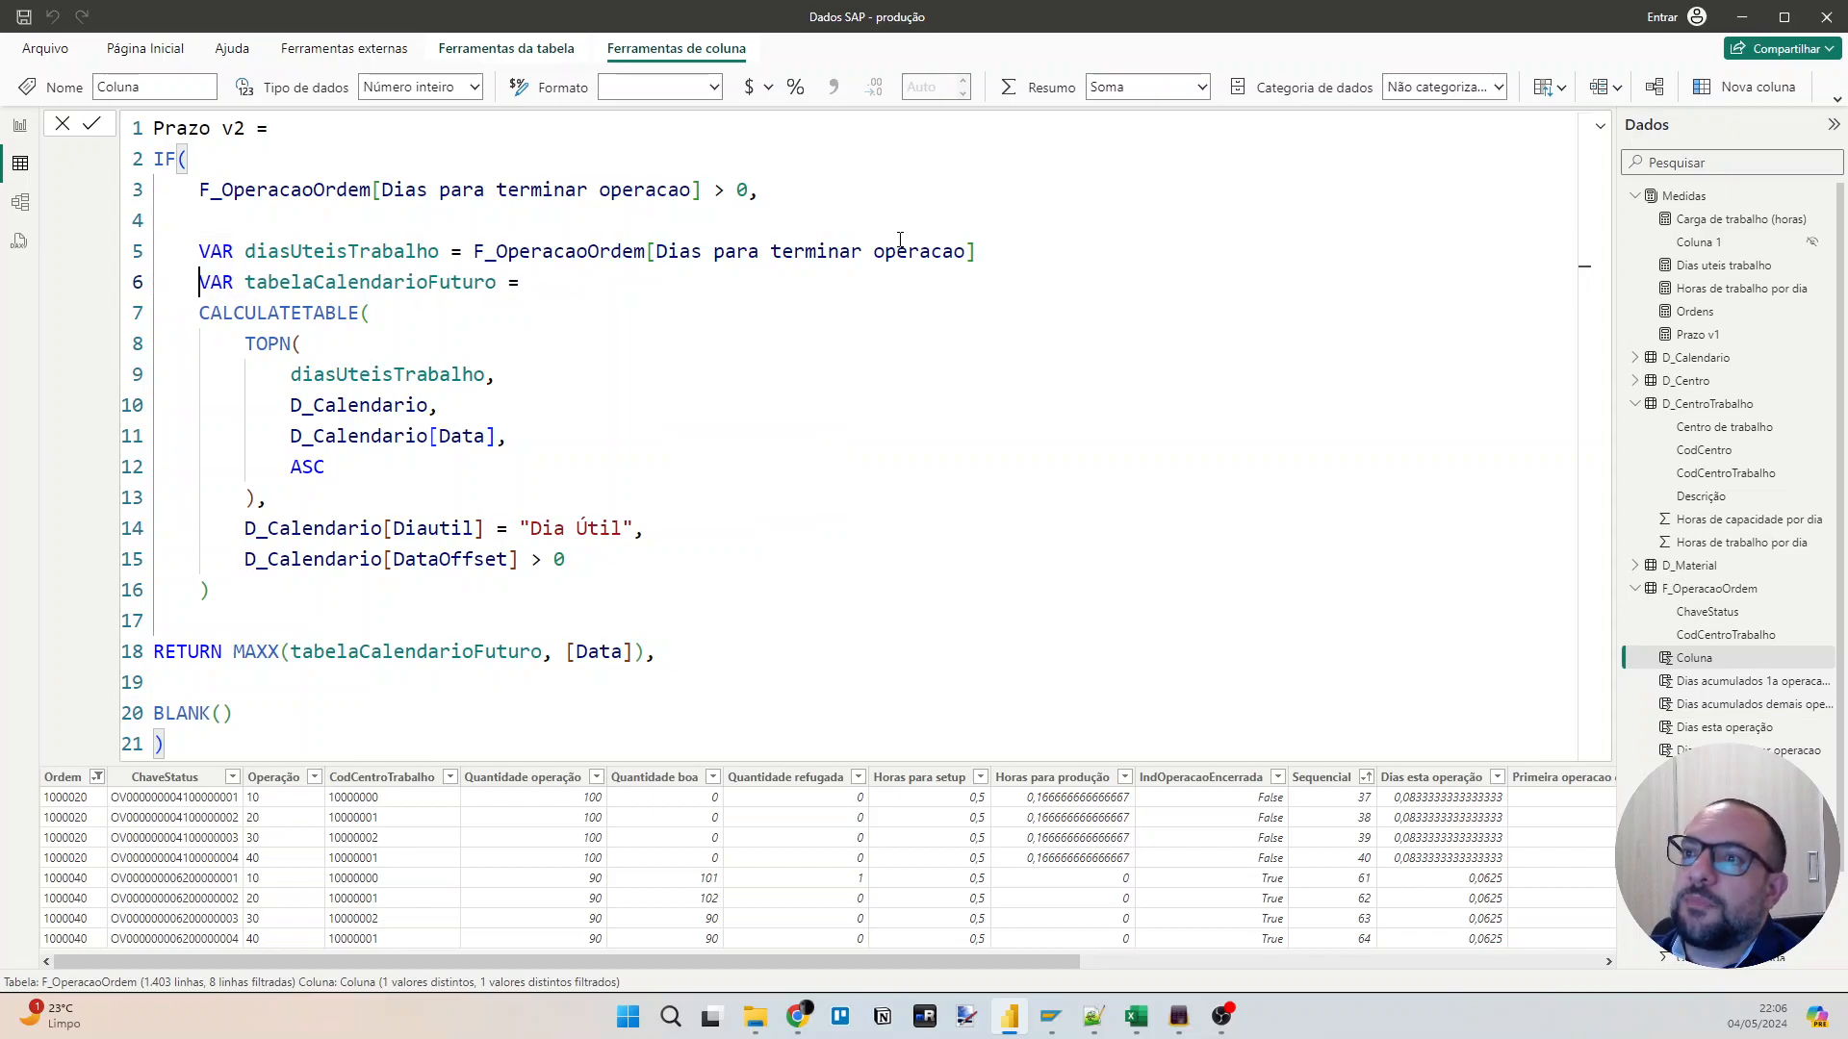
pyautogui.moveTo(204, 314); pyautogui.dragTo(472, 589)
pyautogui.press('Tab')
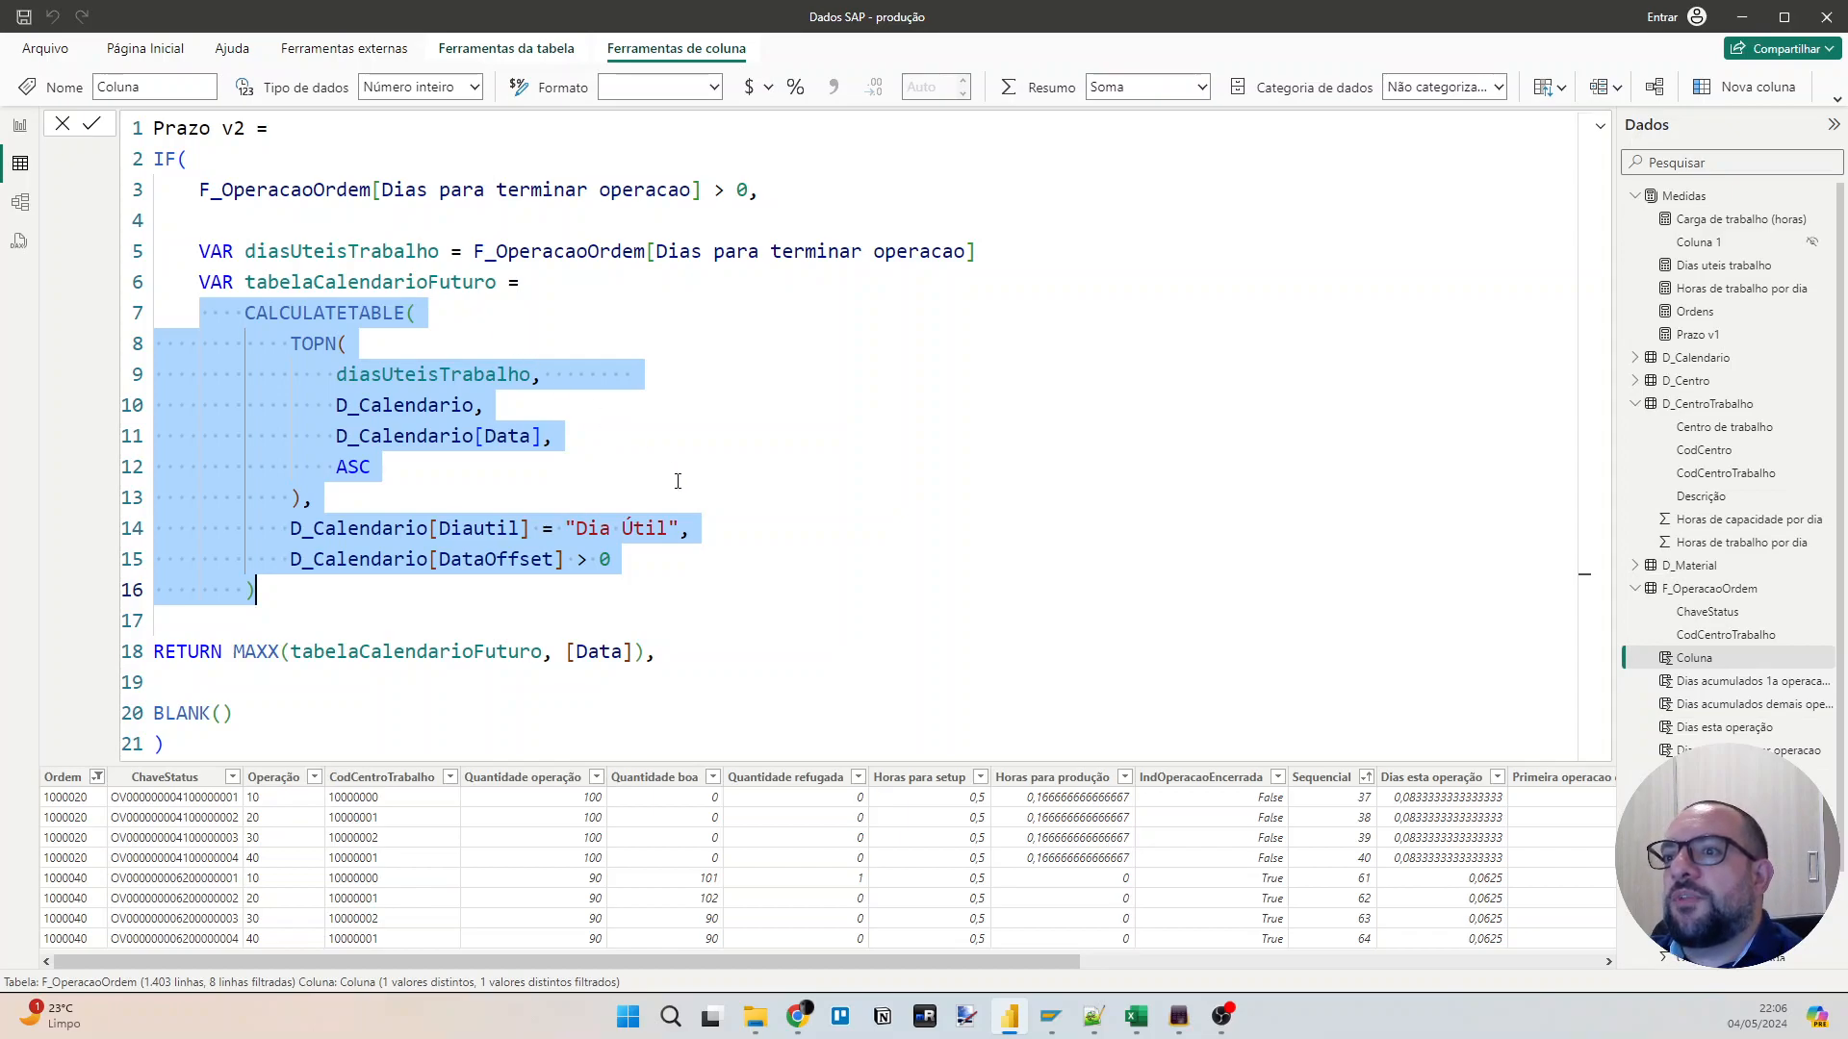
pyautogui.click(392, 651)
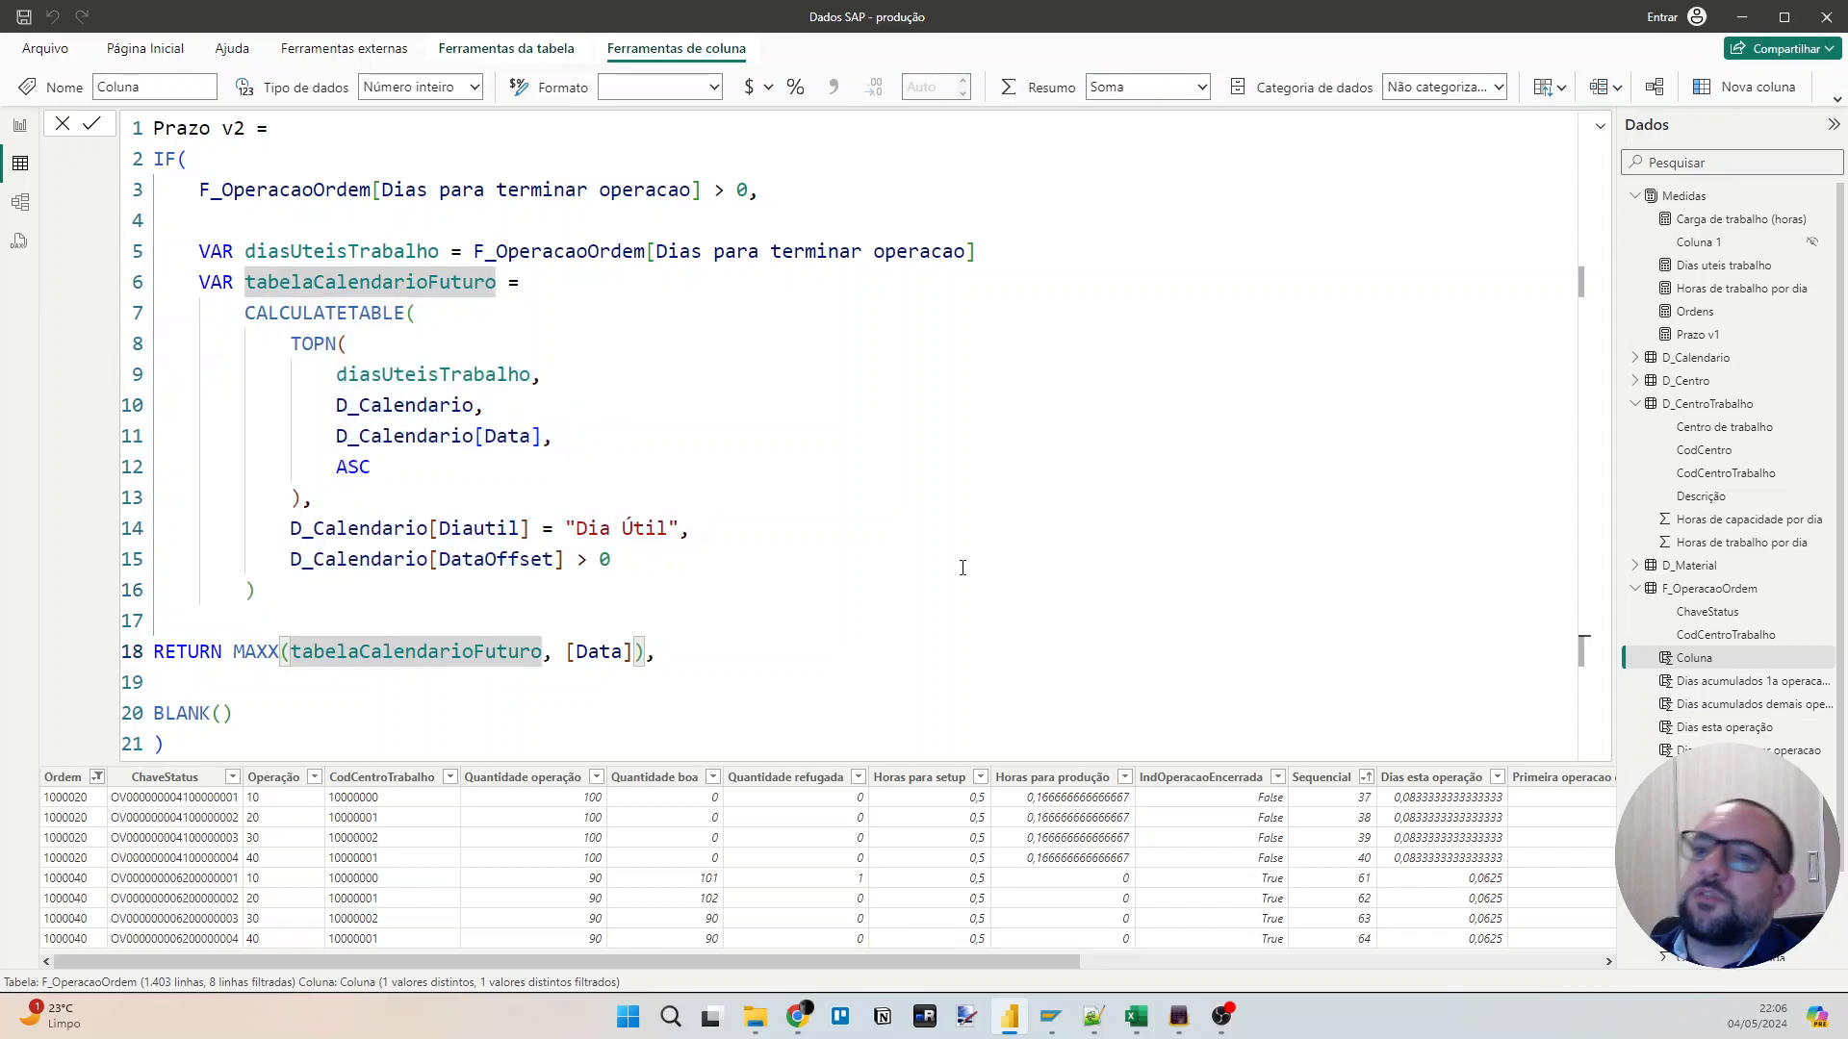
pyautogui.press('Home')
pyautogui.press('Tab')
pyautogui.press('Tab')
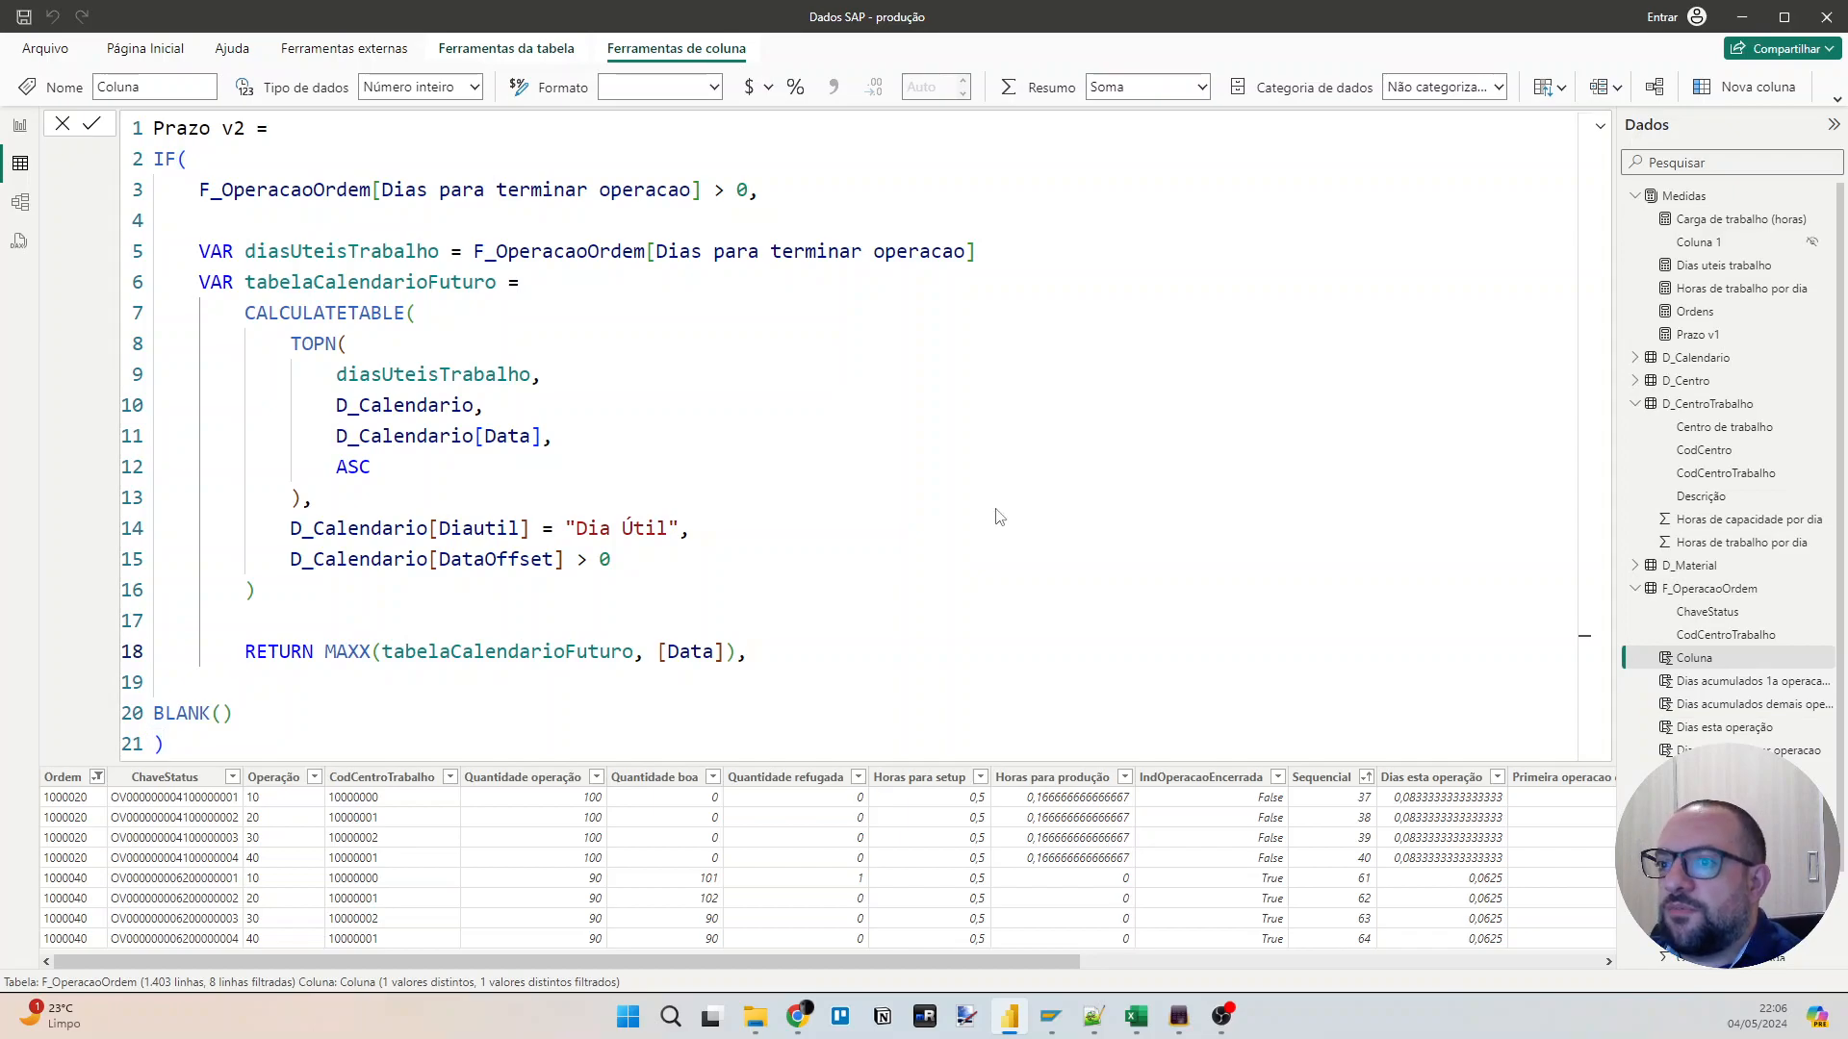
pyautogui.press('Return')
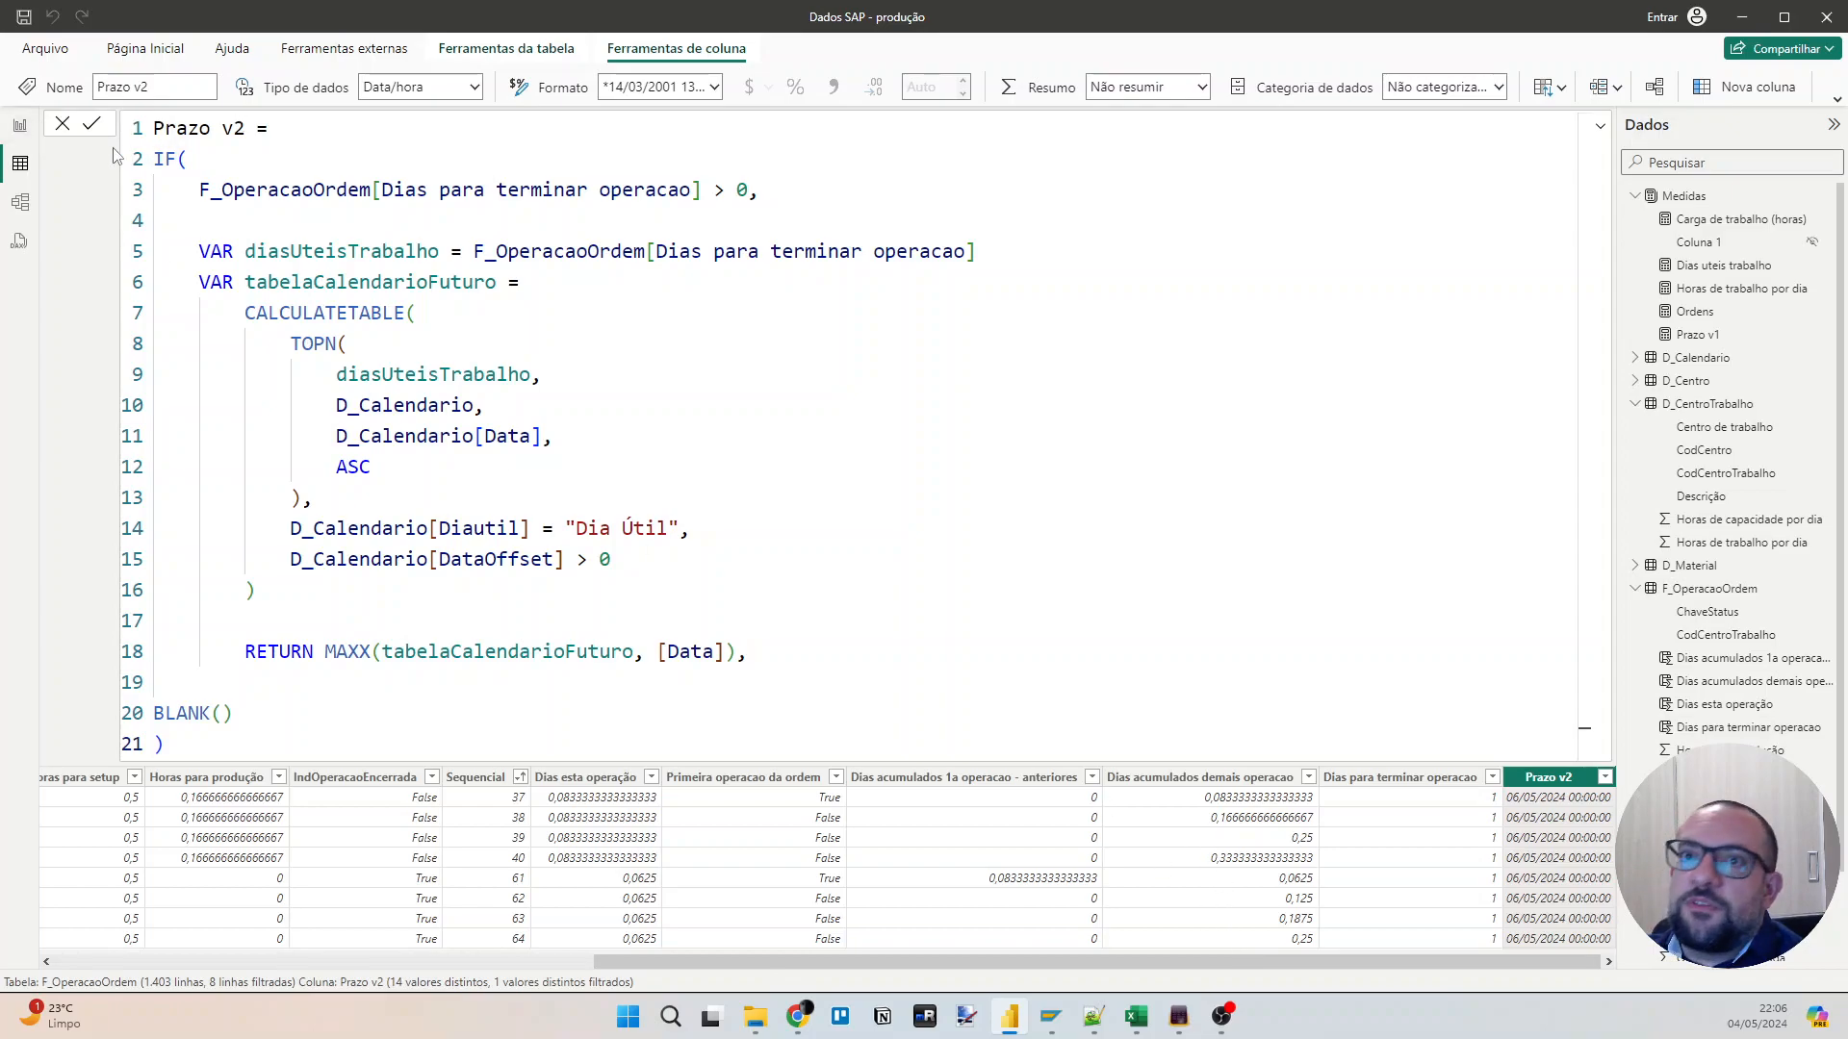
# Expand the TURNING1 row in the report matrix to look up its work centre code and return to the table data.
pyautogui.click(20, 125)
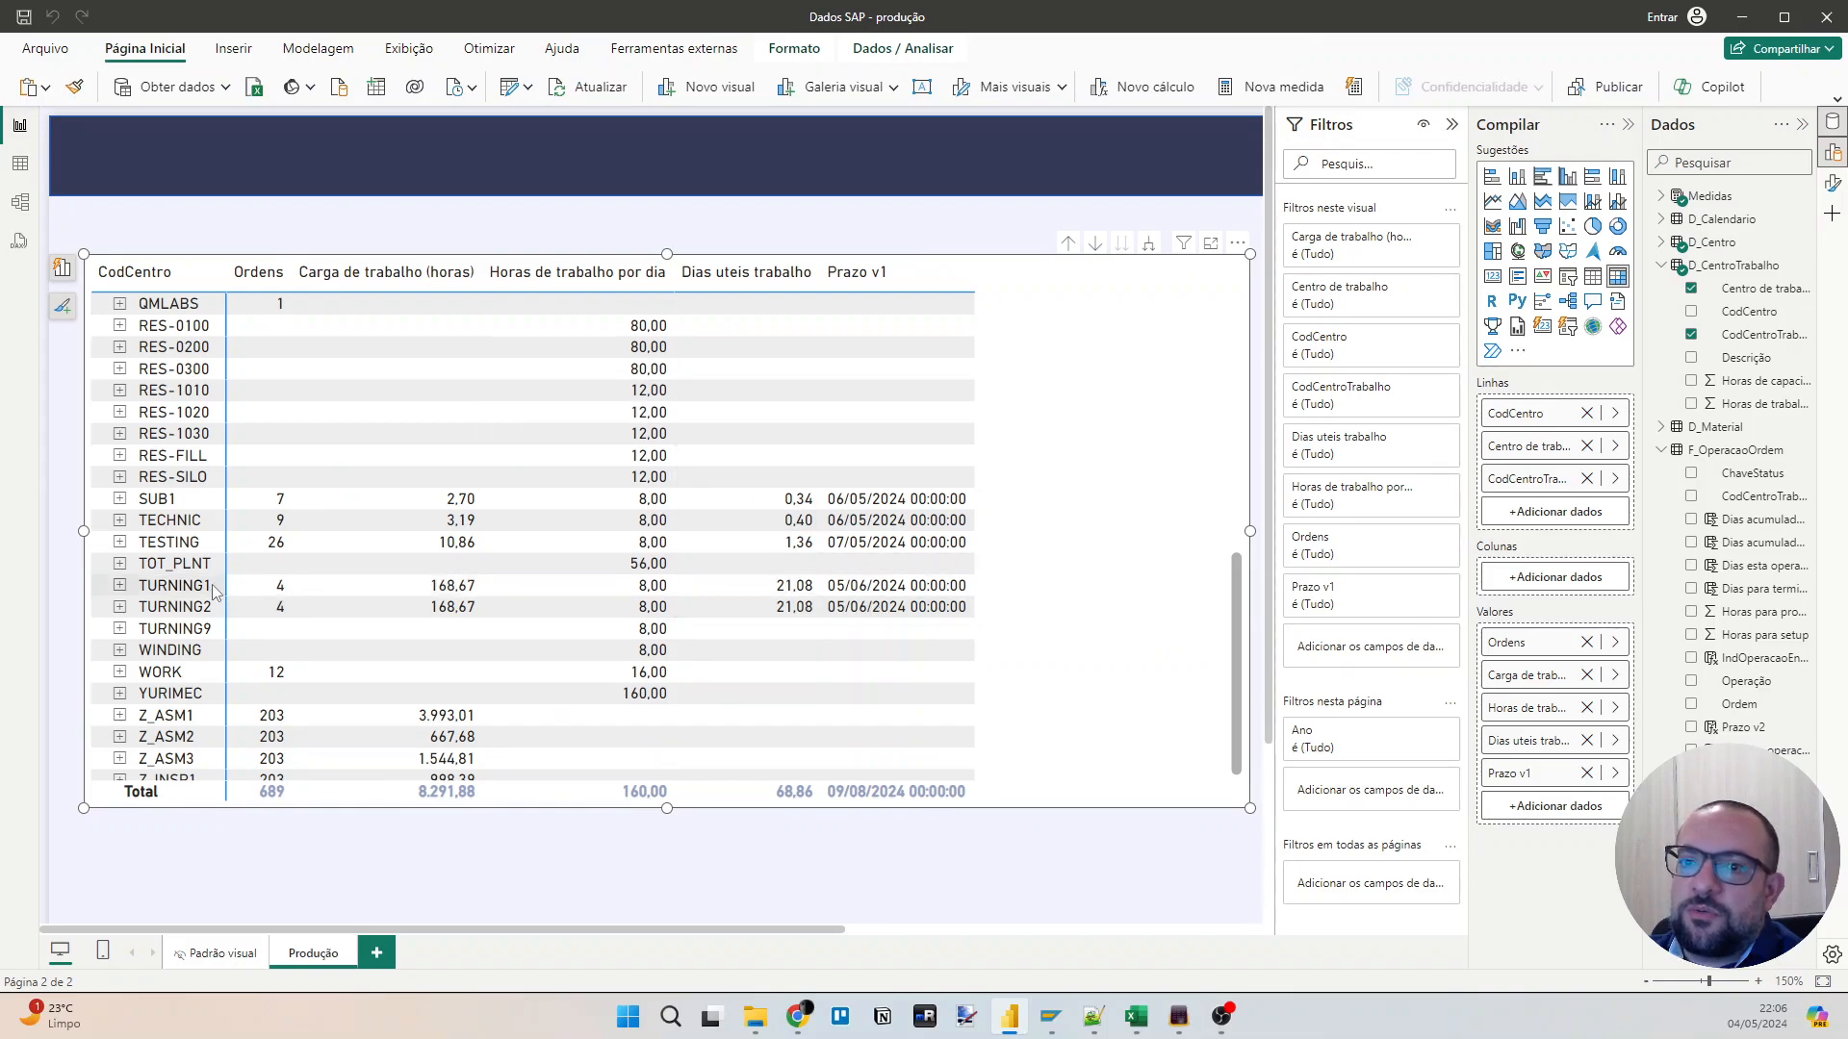
pyautogui.click(119, 586)
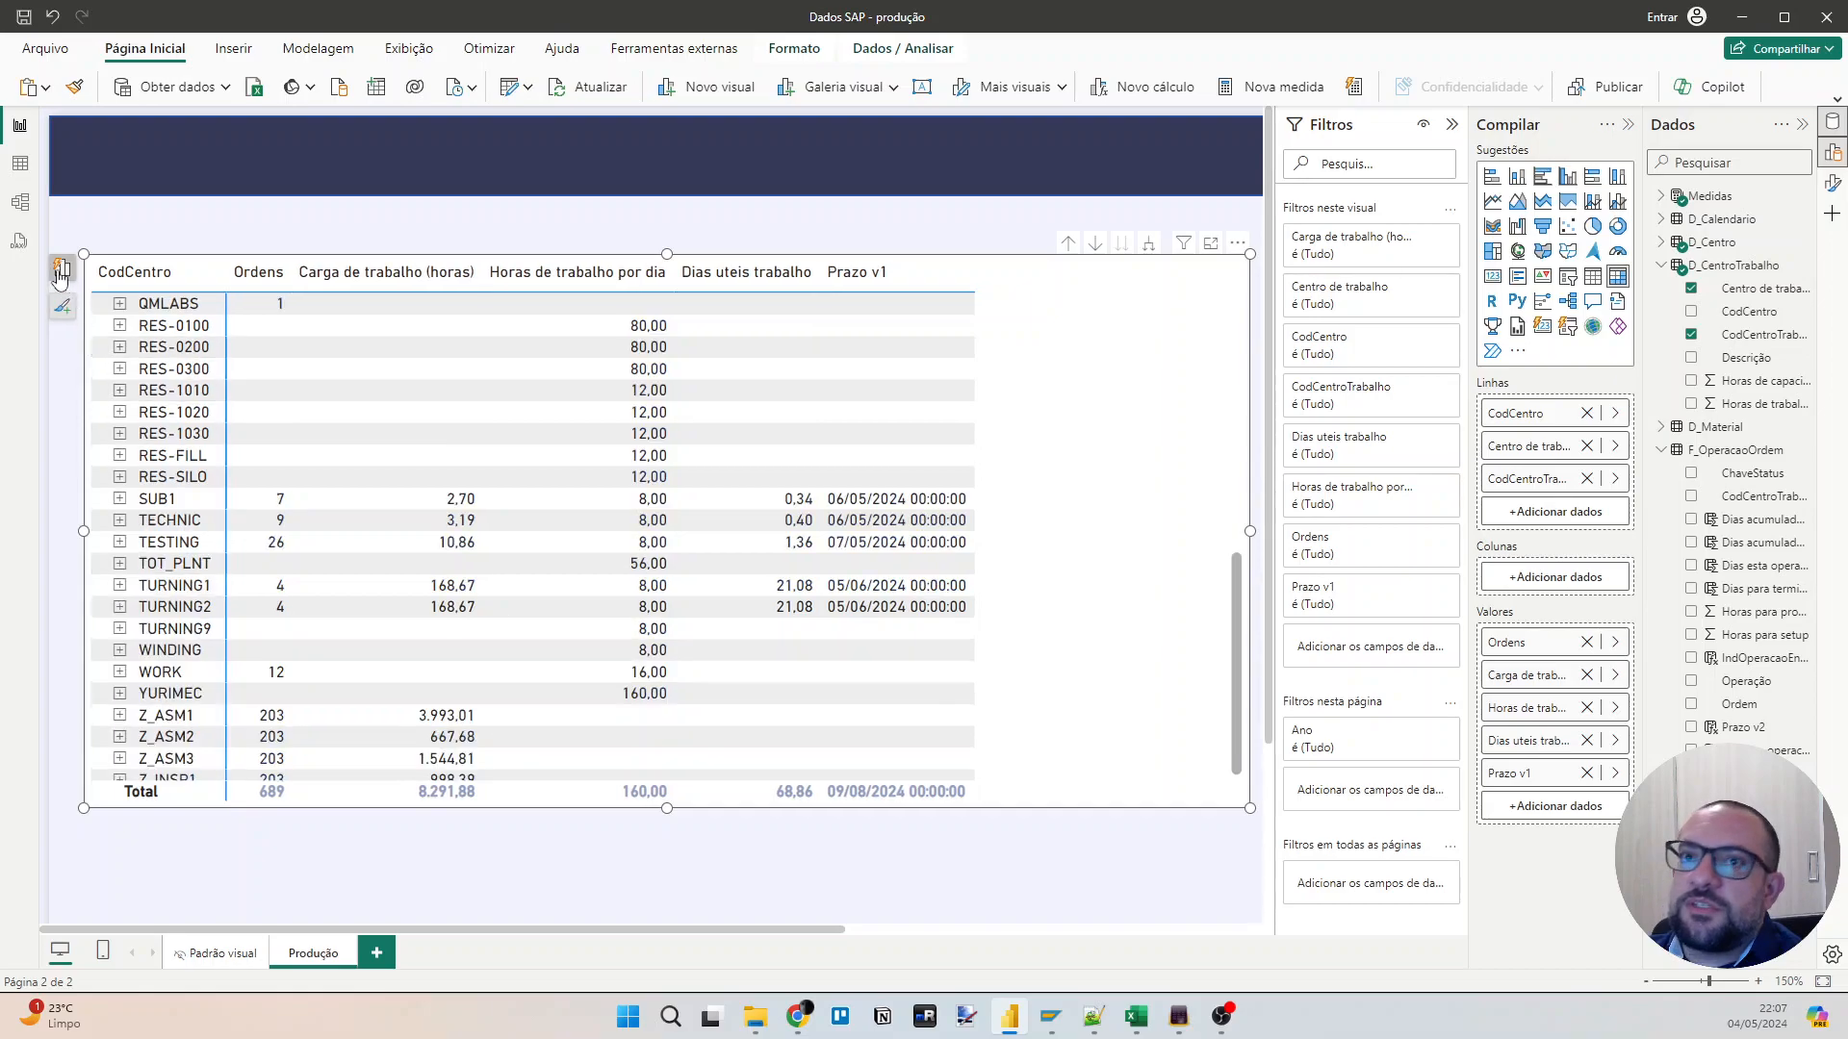
pyautogui.click(20, 164)
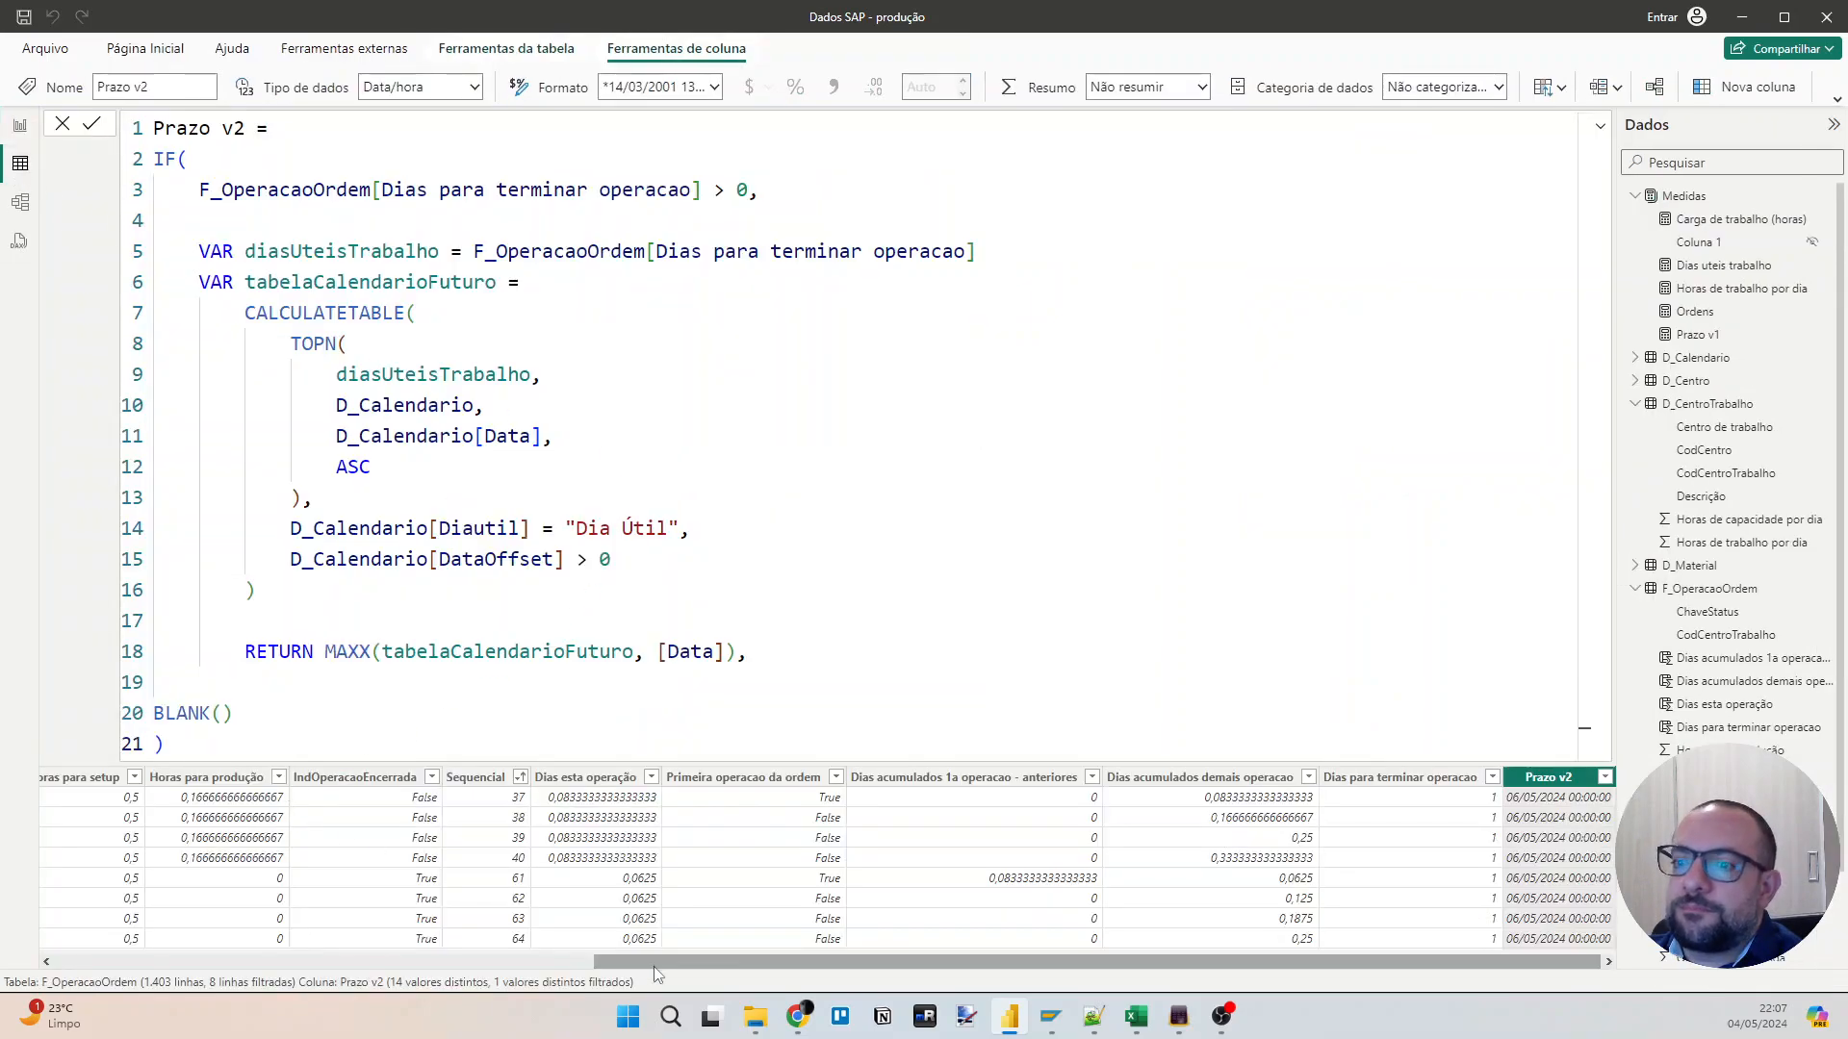
# Clear all filters on F_OperacaoOrdem, filter CodCentroTrabalho to 10000052 and check the resulting Prazo v2 dates.
pyautogui.moveTo(770, 960); pyautogui.dragTo(245, 962)
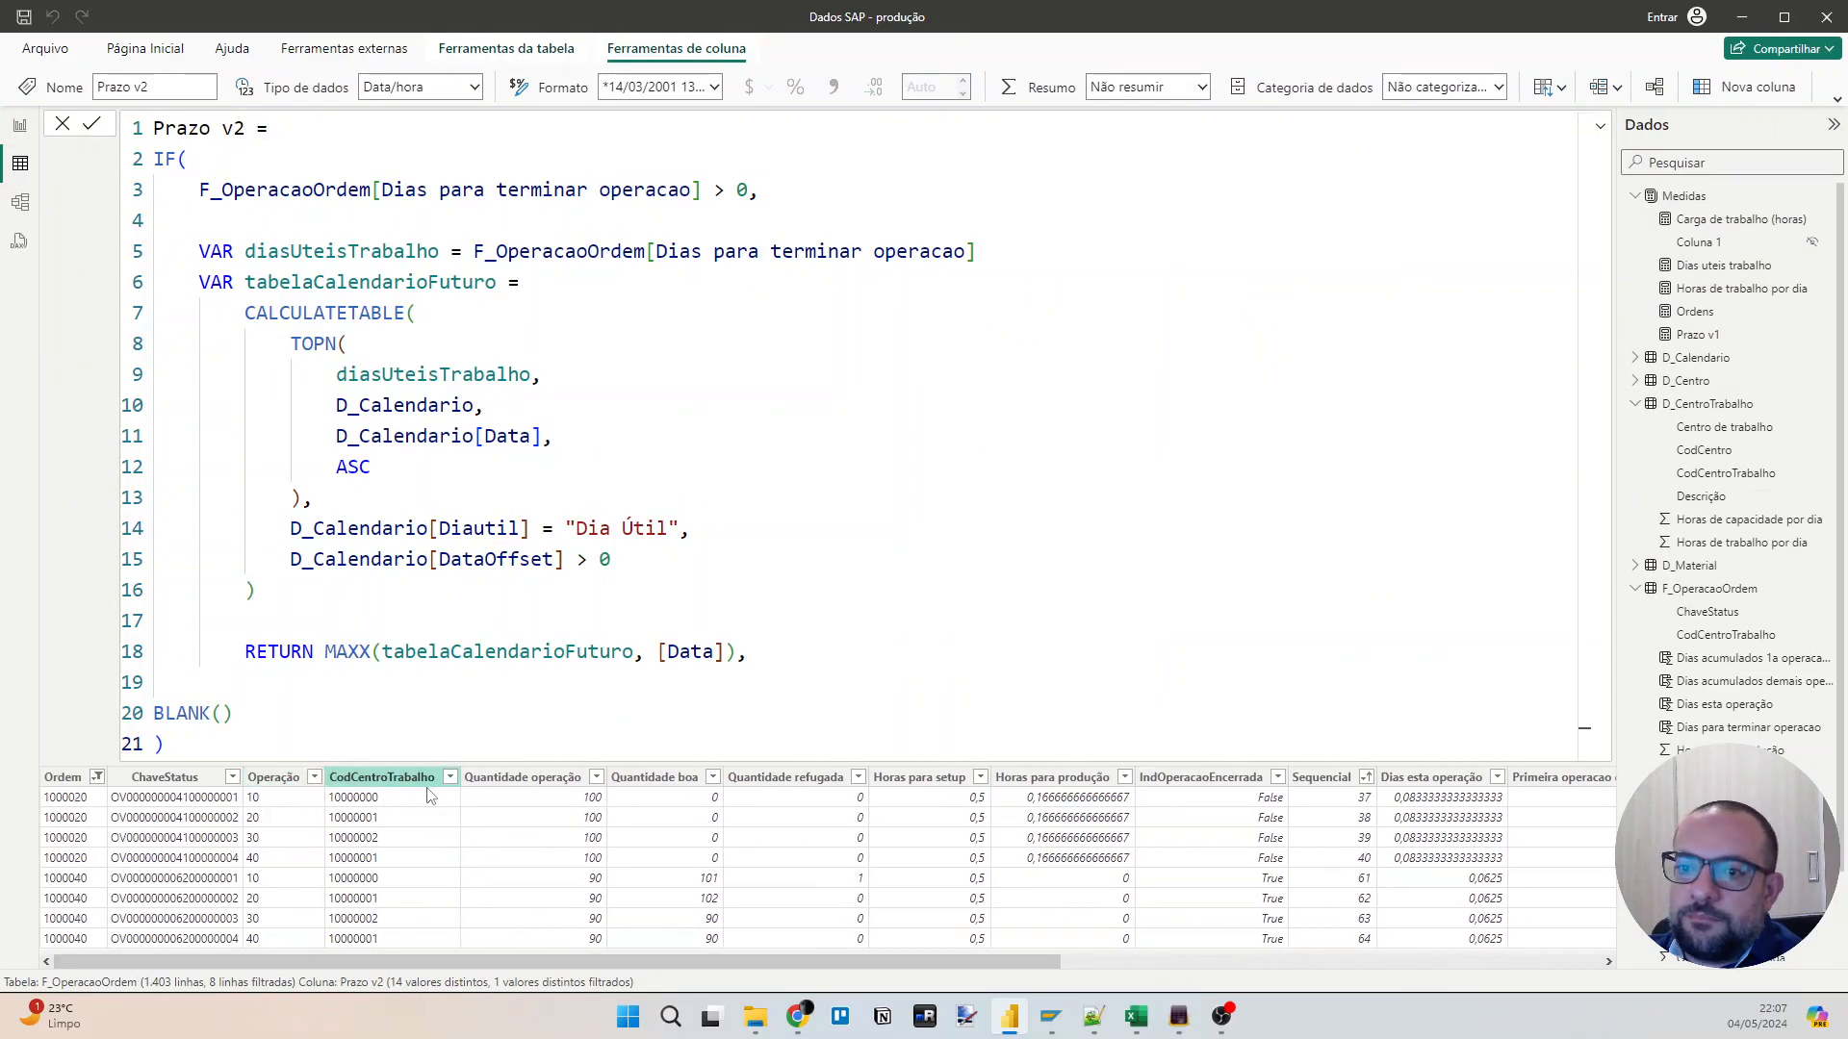
pyautogui.rightClick(380, 779)
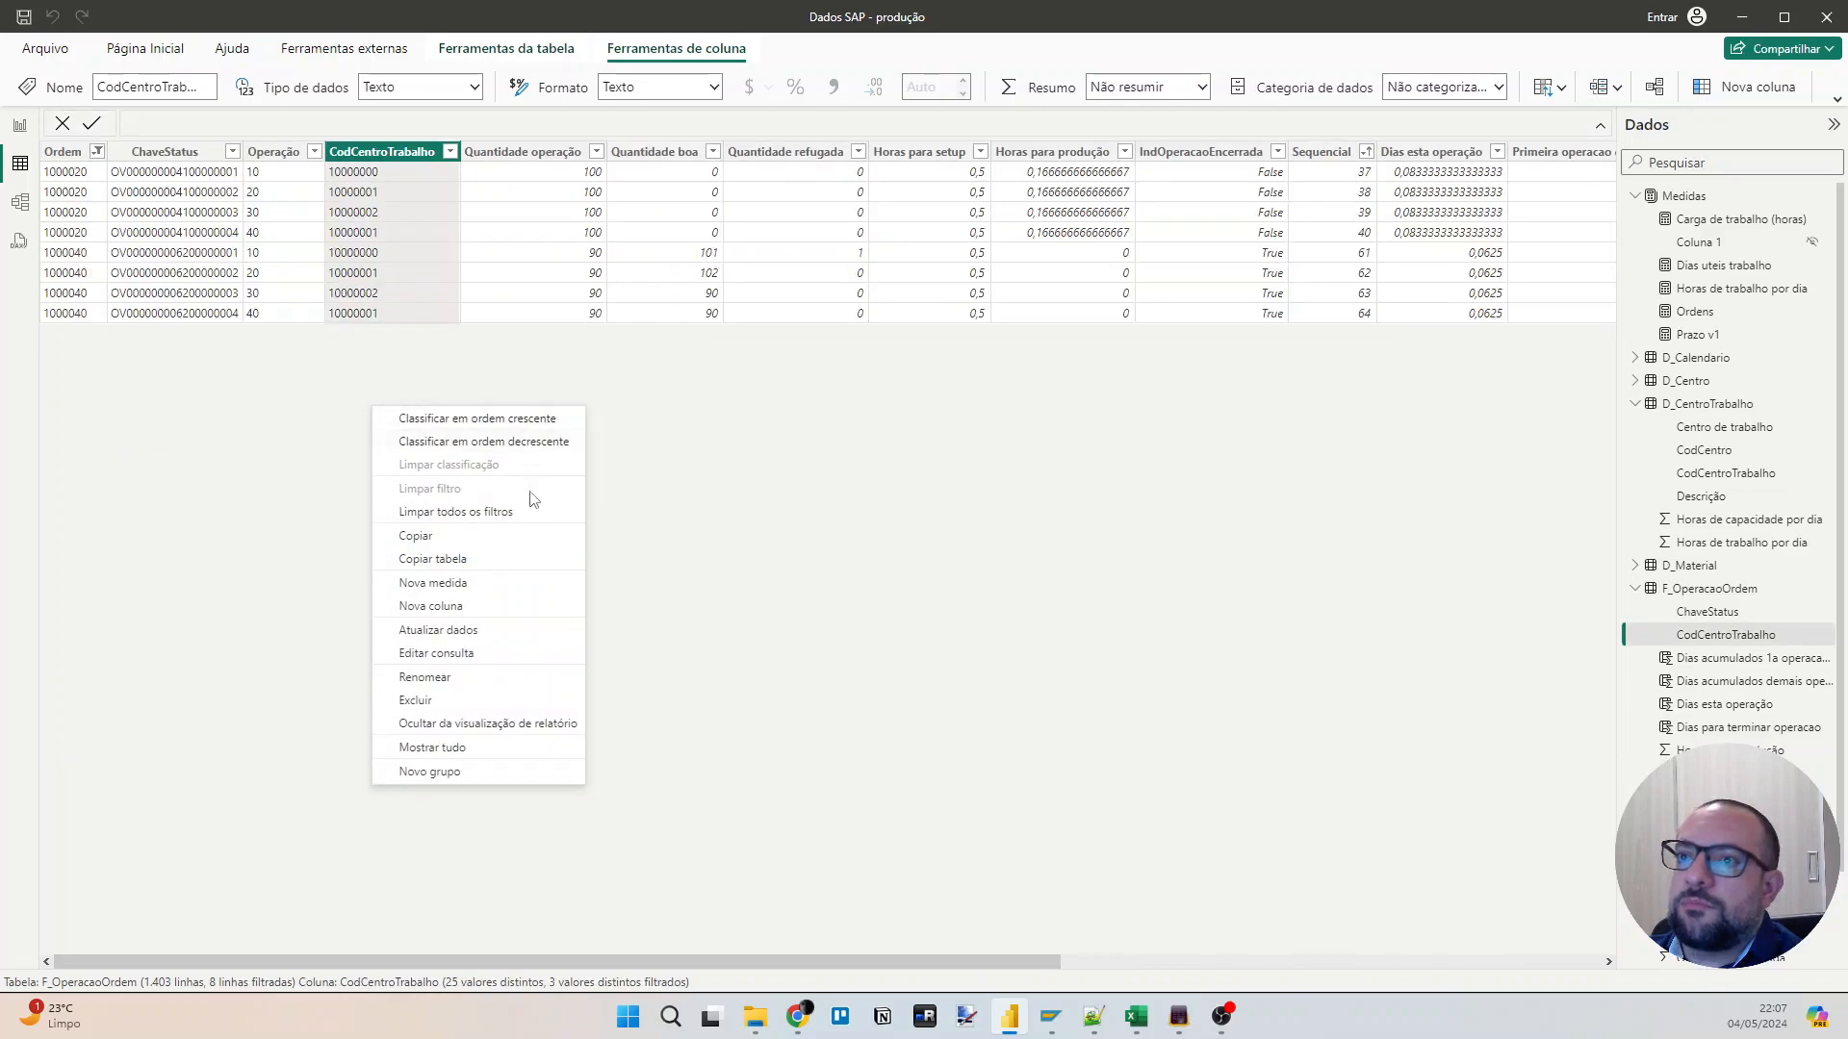
pyautogui.click(528, 512)
pyautogui.click(450, 151)
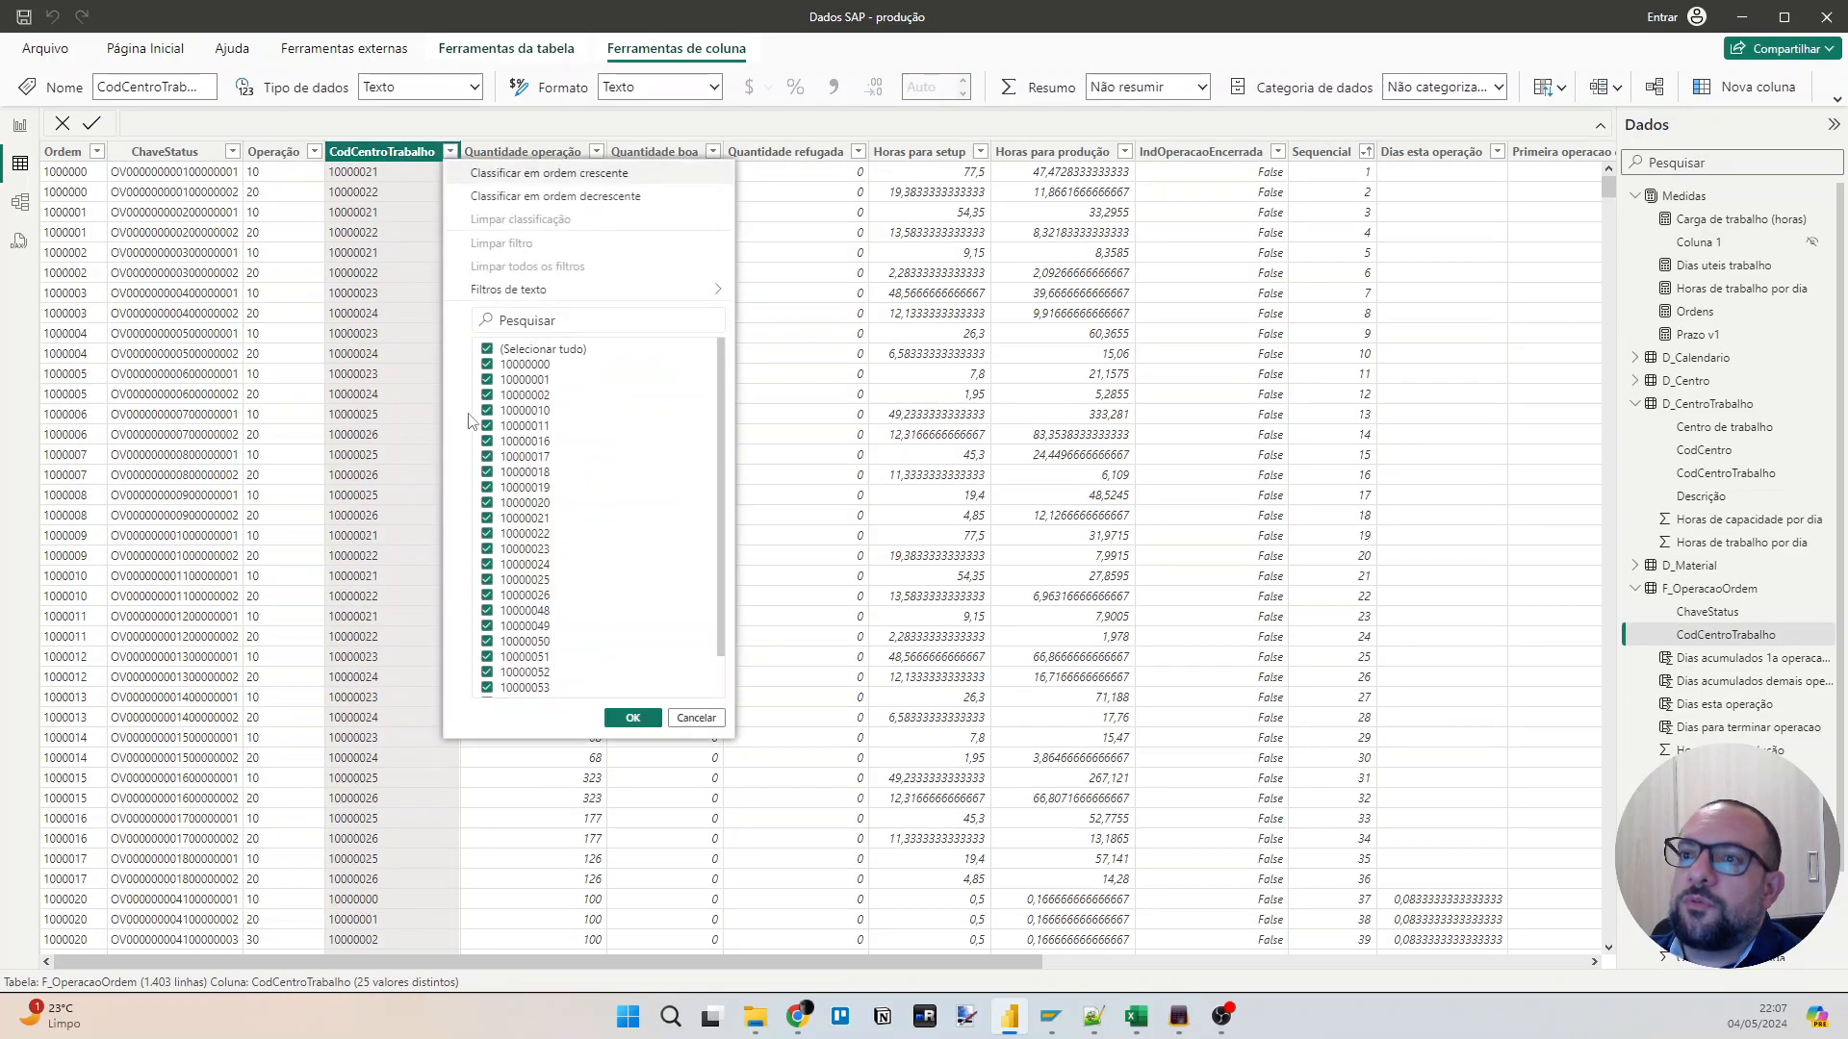
pyautogui.scroll(-1, 572, 435)
pyautogui.click(535, 627)
pyautogui.click(617, 723)
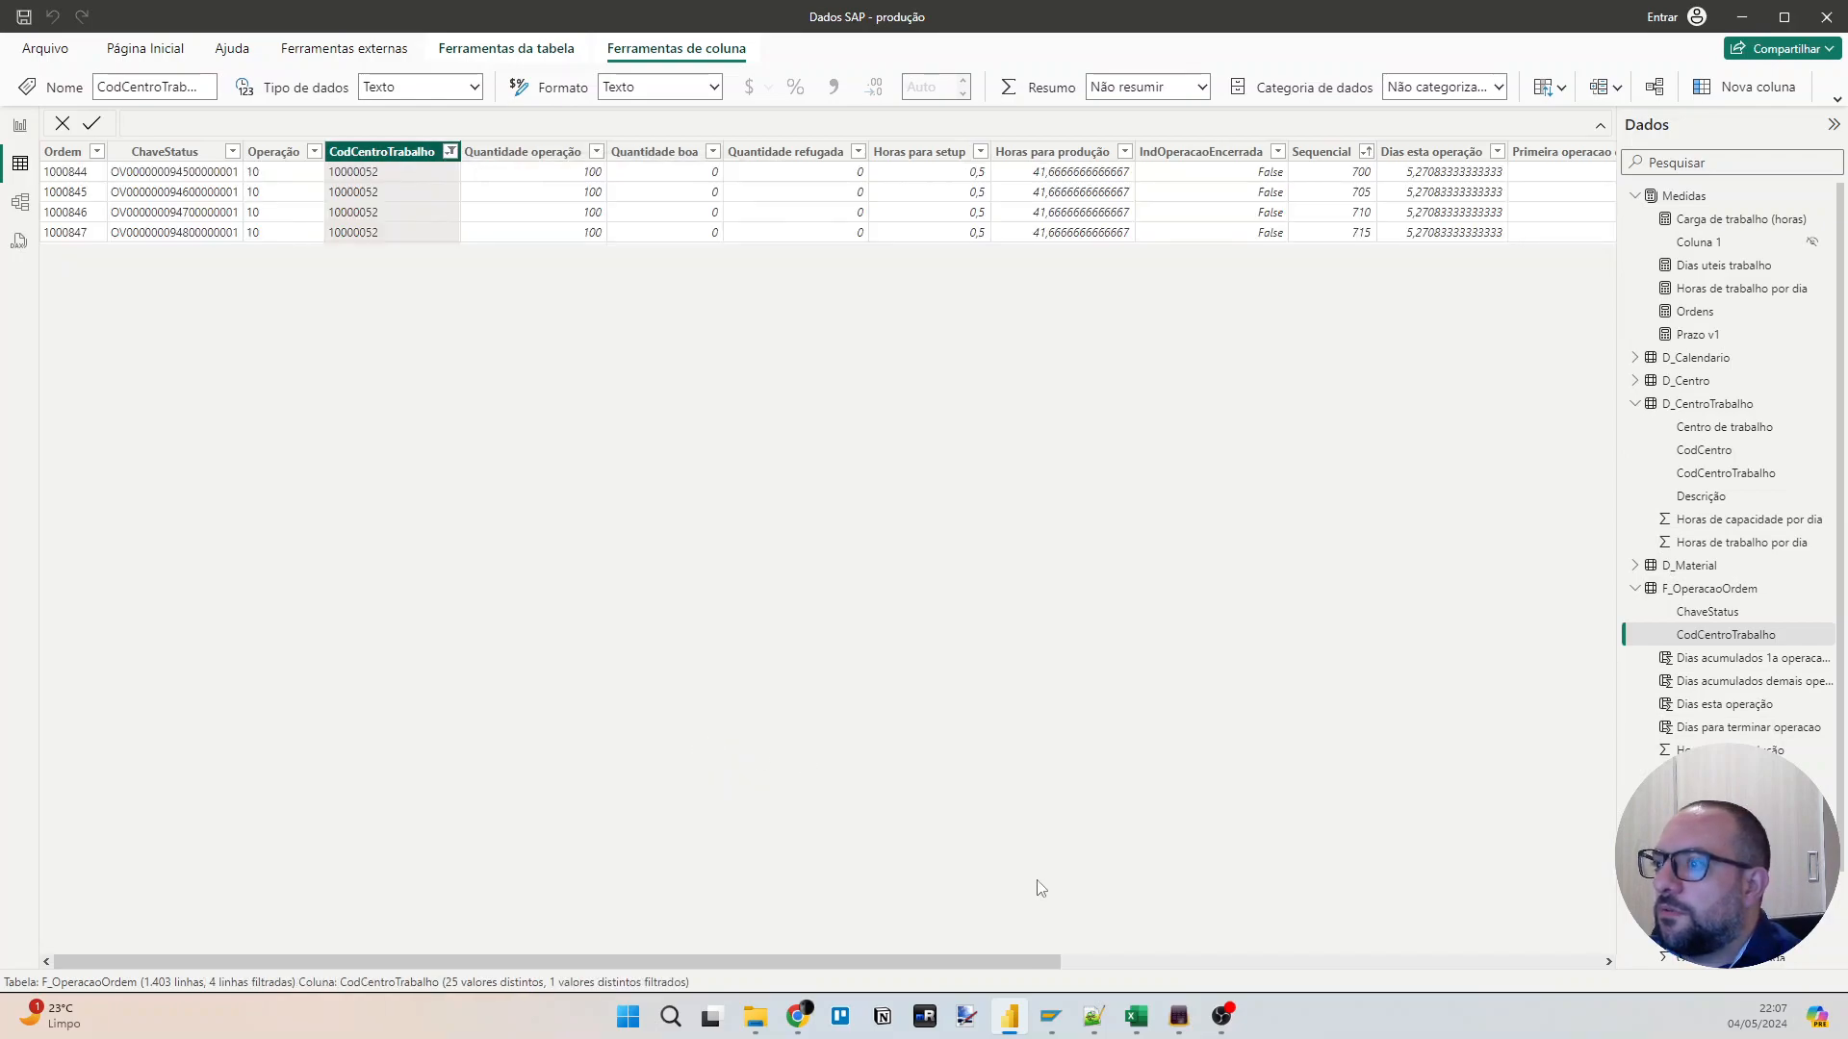
pyautogui.moveTo(1019, 962); pyautogui.dragTo(1593, 964)
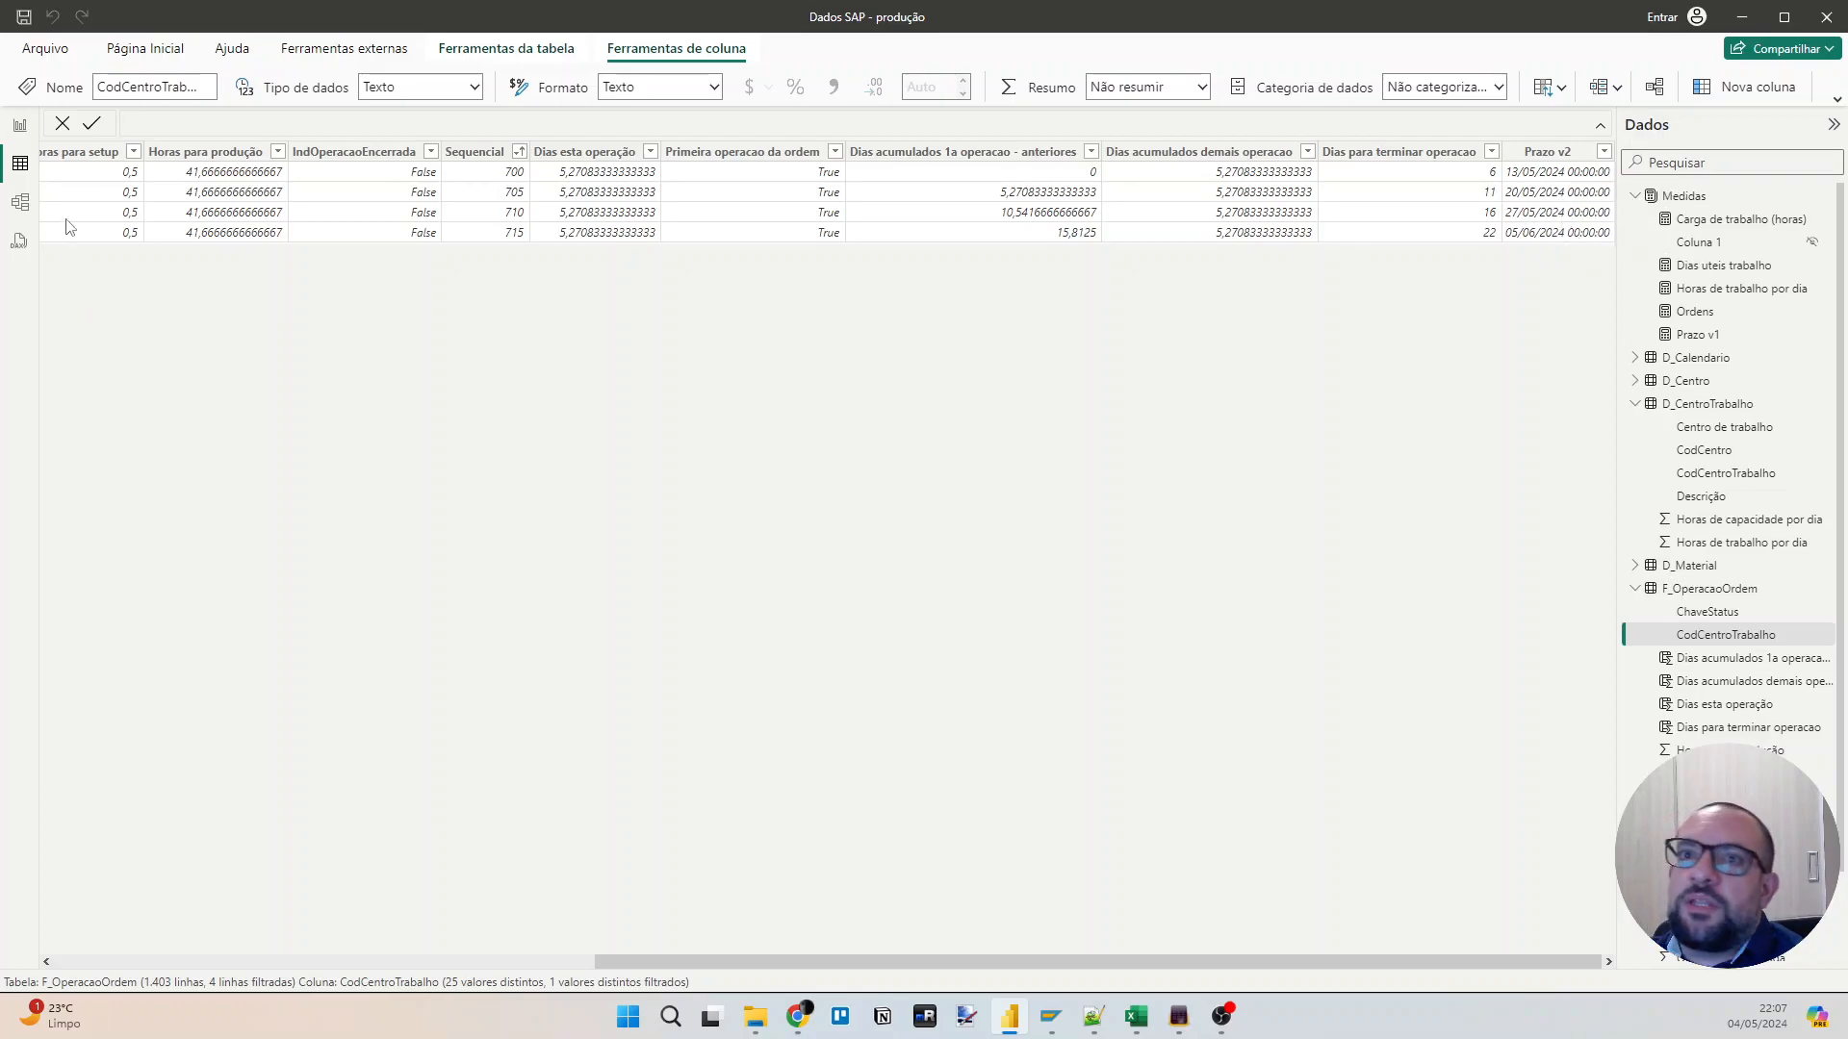
# Return to the report page and add a new measure to the Medidas table.
pyautogui.click(20, 126)
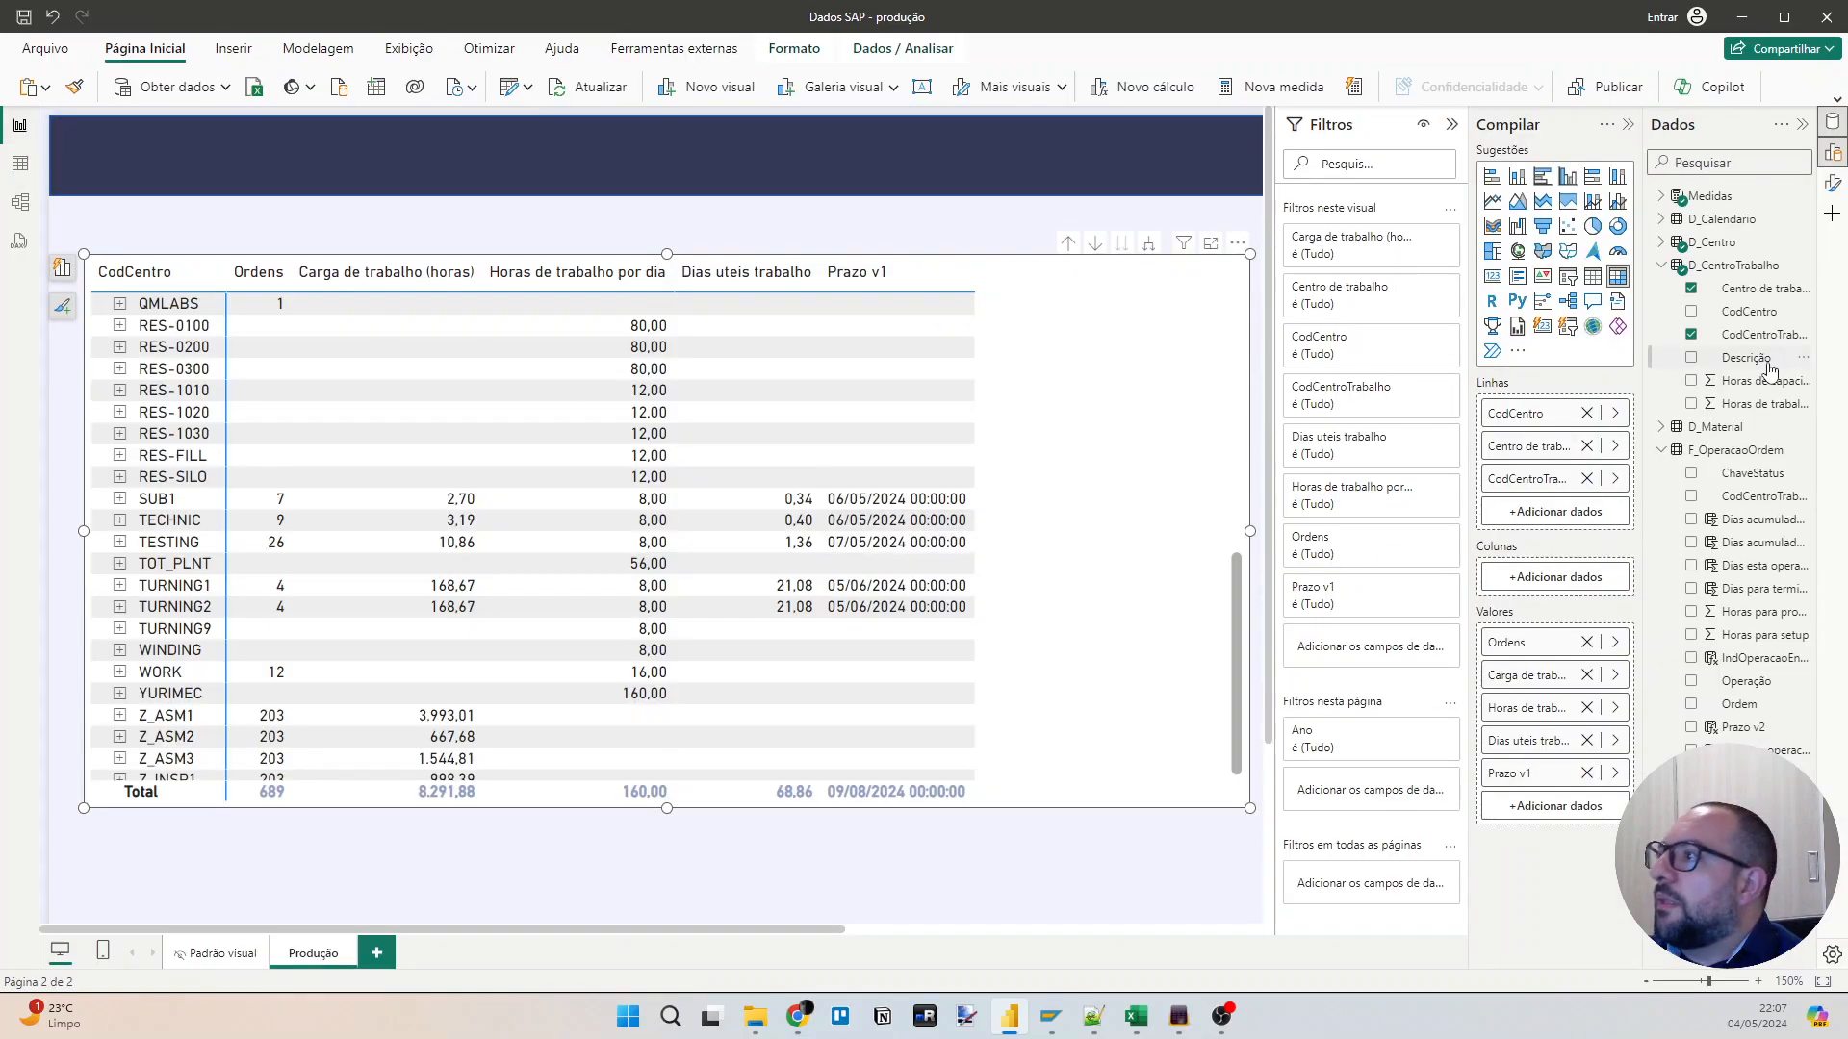
pyautogui.click(1662, 196)
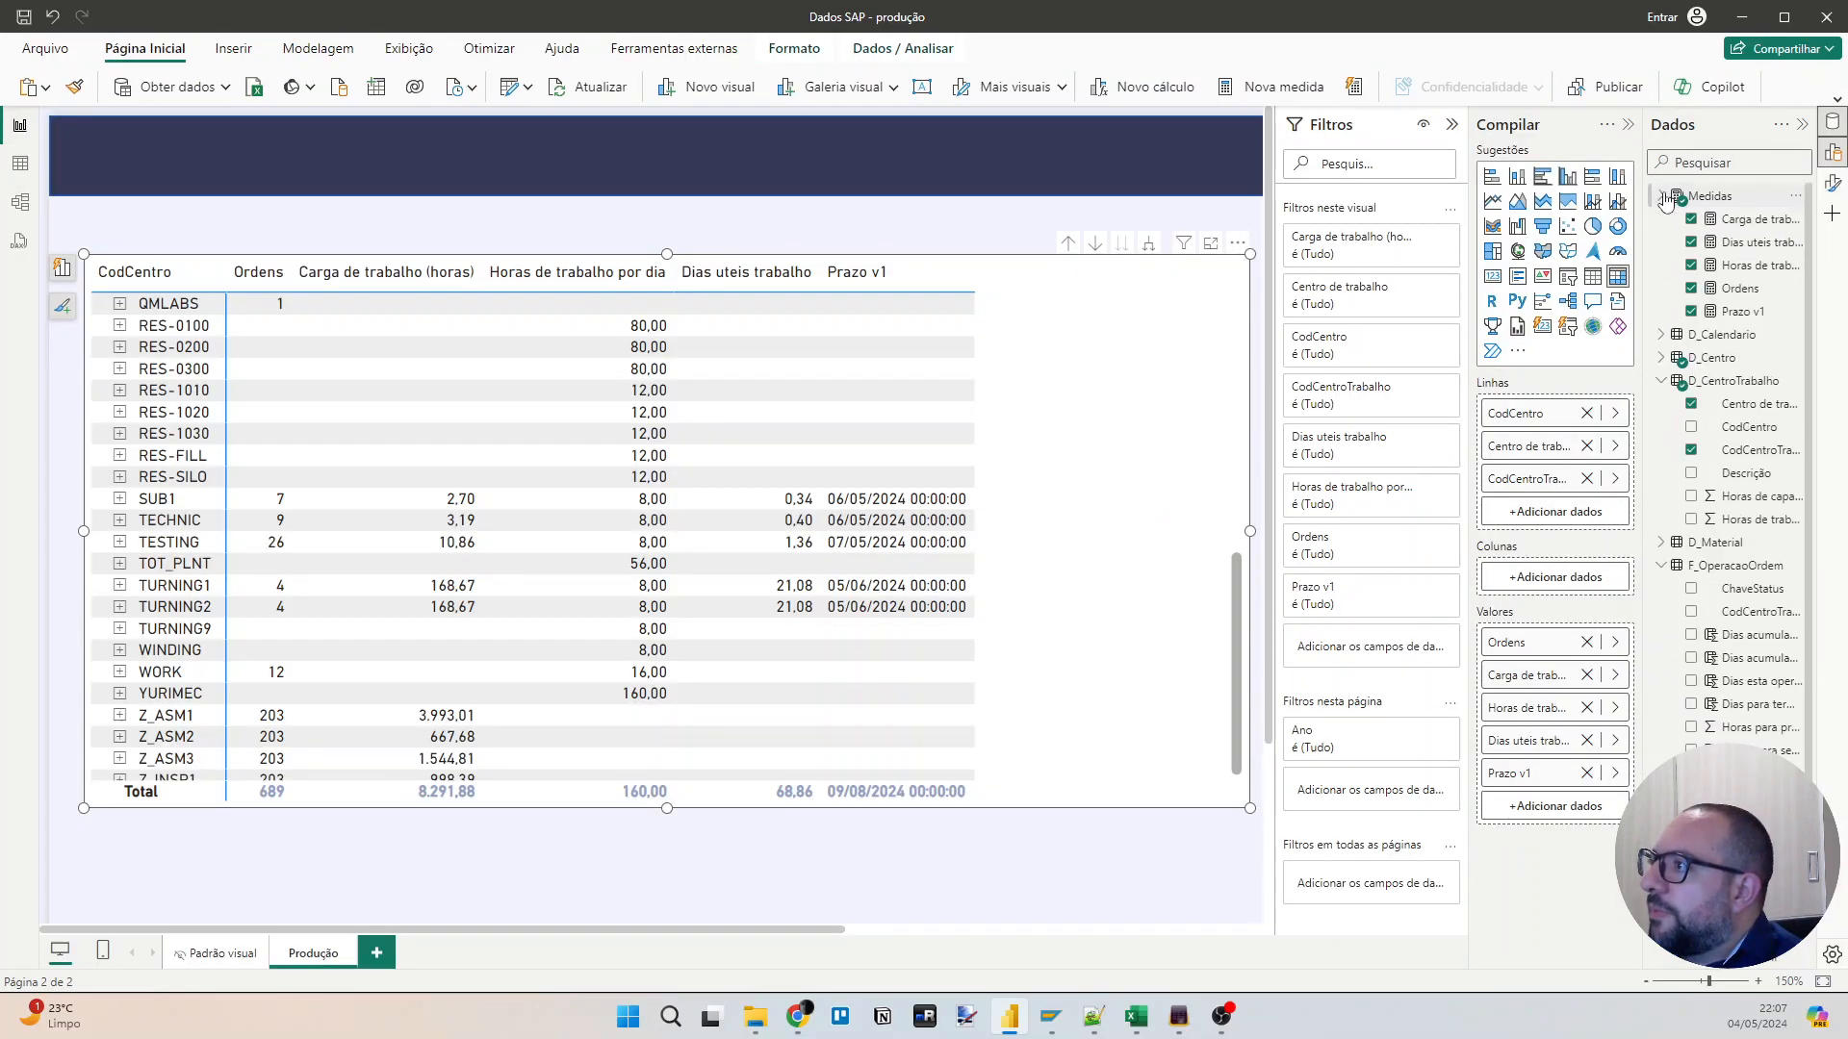
pyautogui.click(1793, 197)
pyautogui.click(1723, 231)
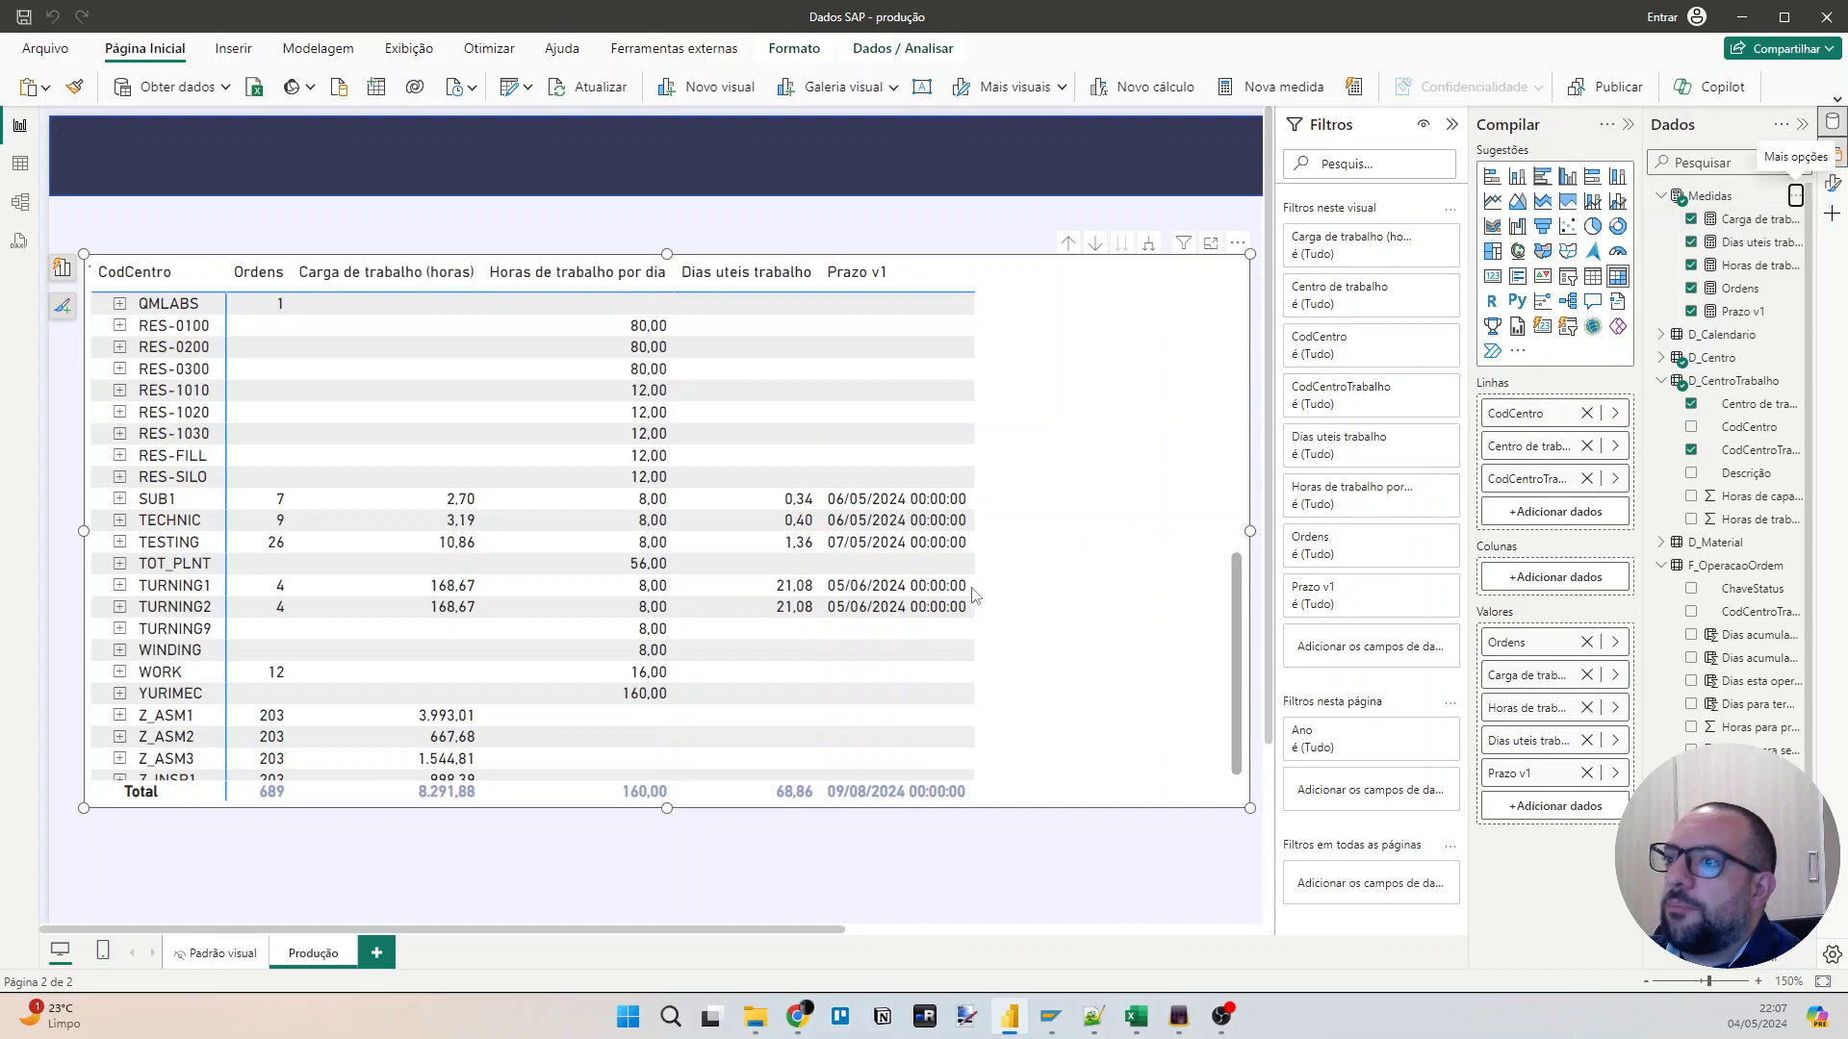
# Replace the new measure's default name with Prazo v2, ready for its expression.
pyautogui.press('BackSpace')
pyautogui.write('Prazxo')
pyautogui.press('BackSpace')
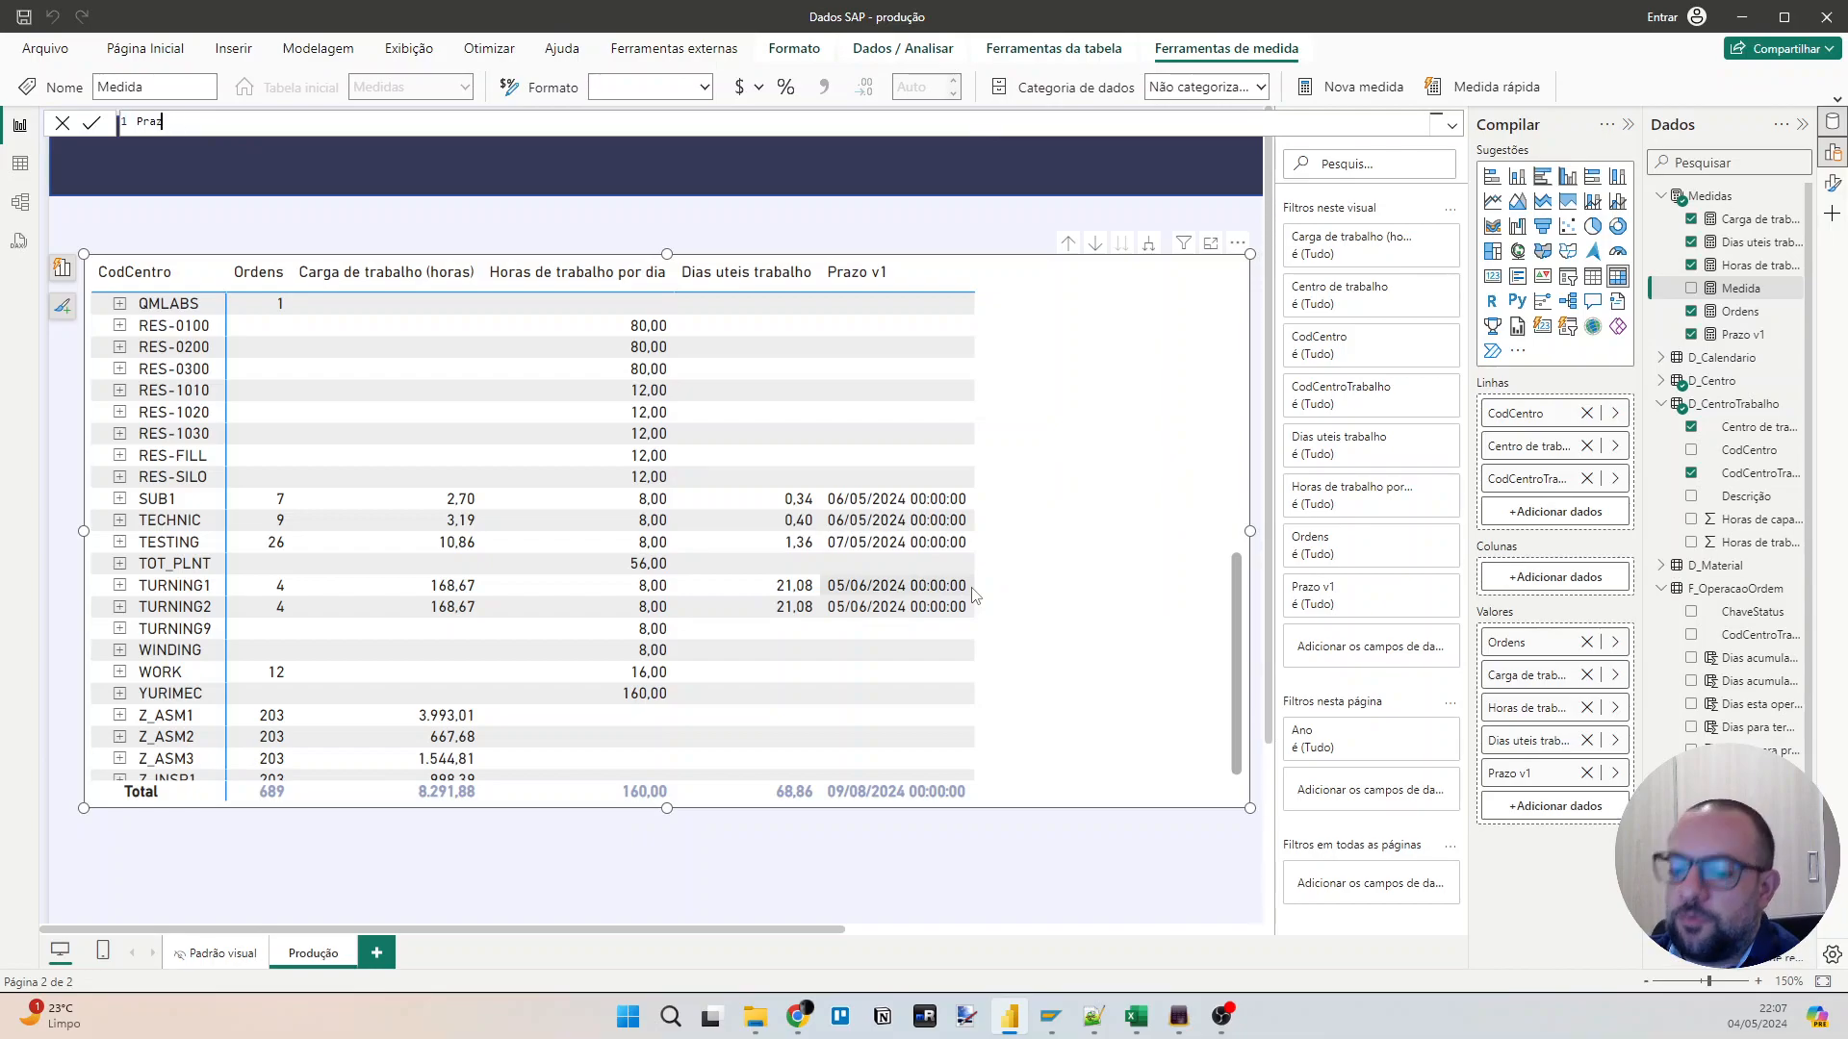
pyautogui.write('v2 =')
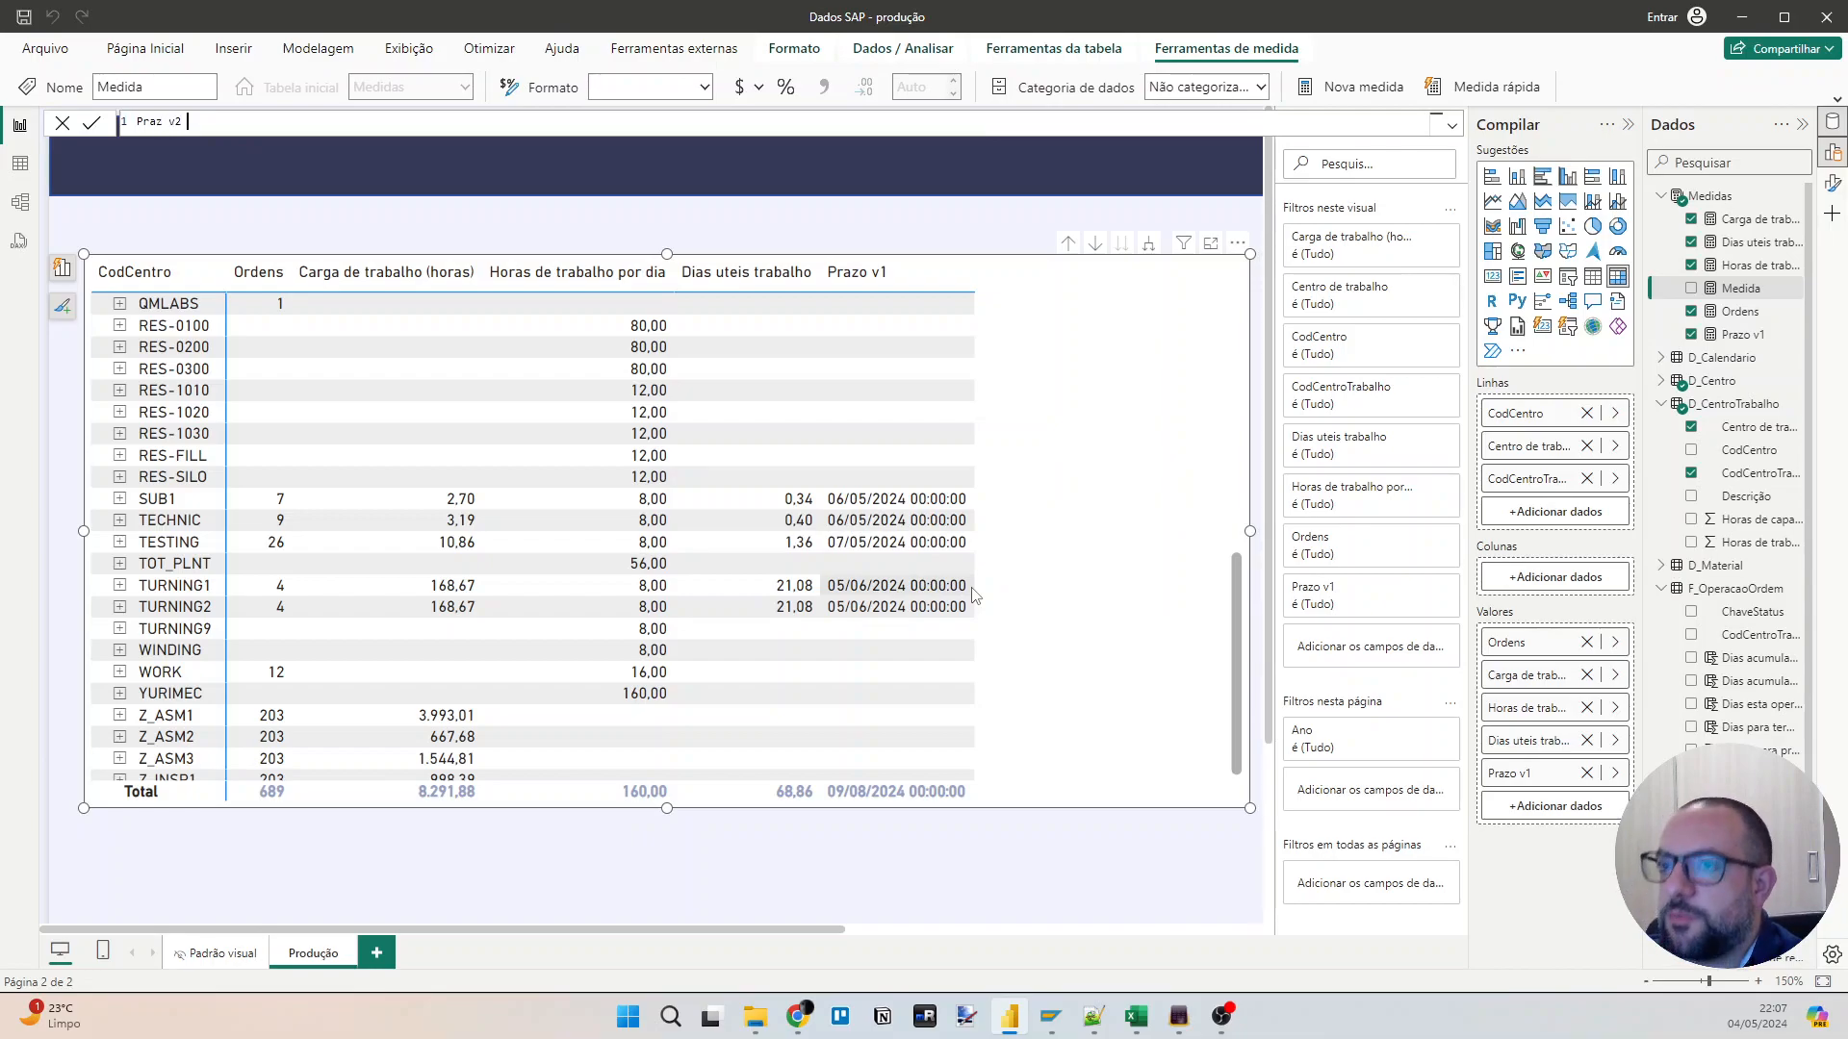
pyautogui.press('BackSpace')
pyautogui.press('BackSpace')
pyautogui.press('BackSpace')
pyautogui.press('BackSpace')
pyautogui.press('BackSpace')
pyautogui.press('BackSpace')
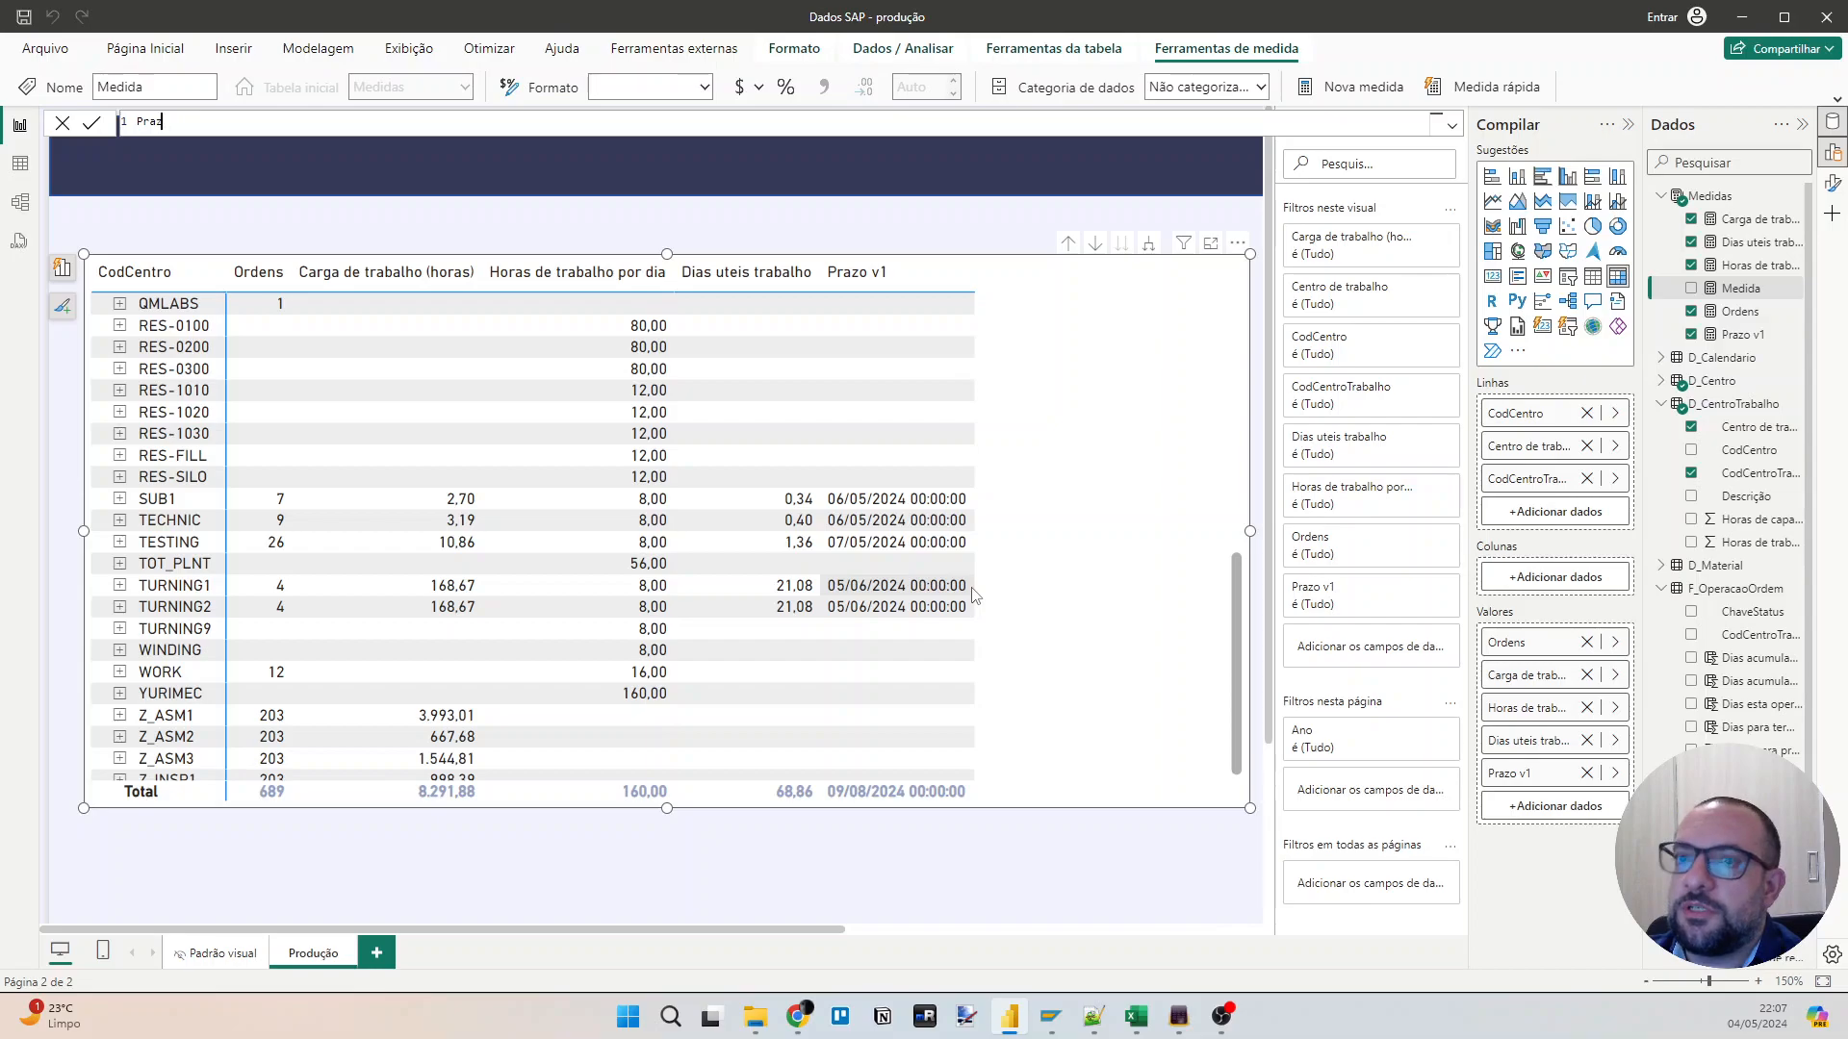
pyautogui.write('o')
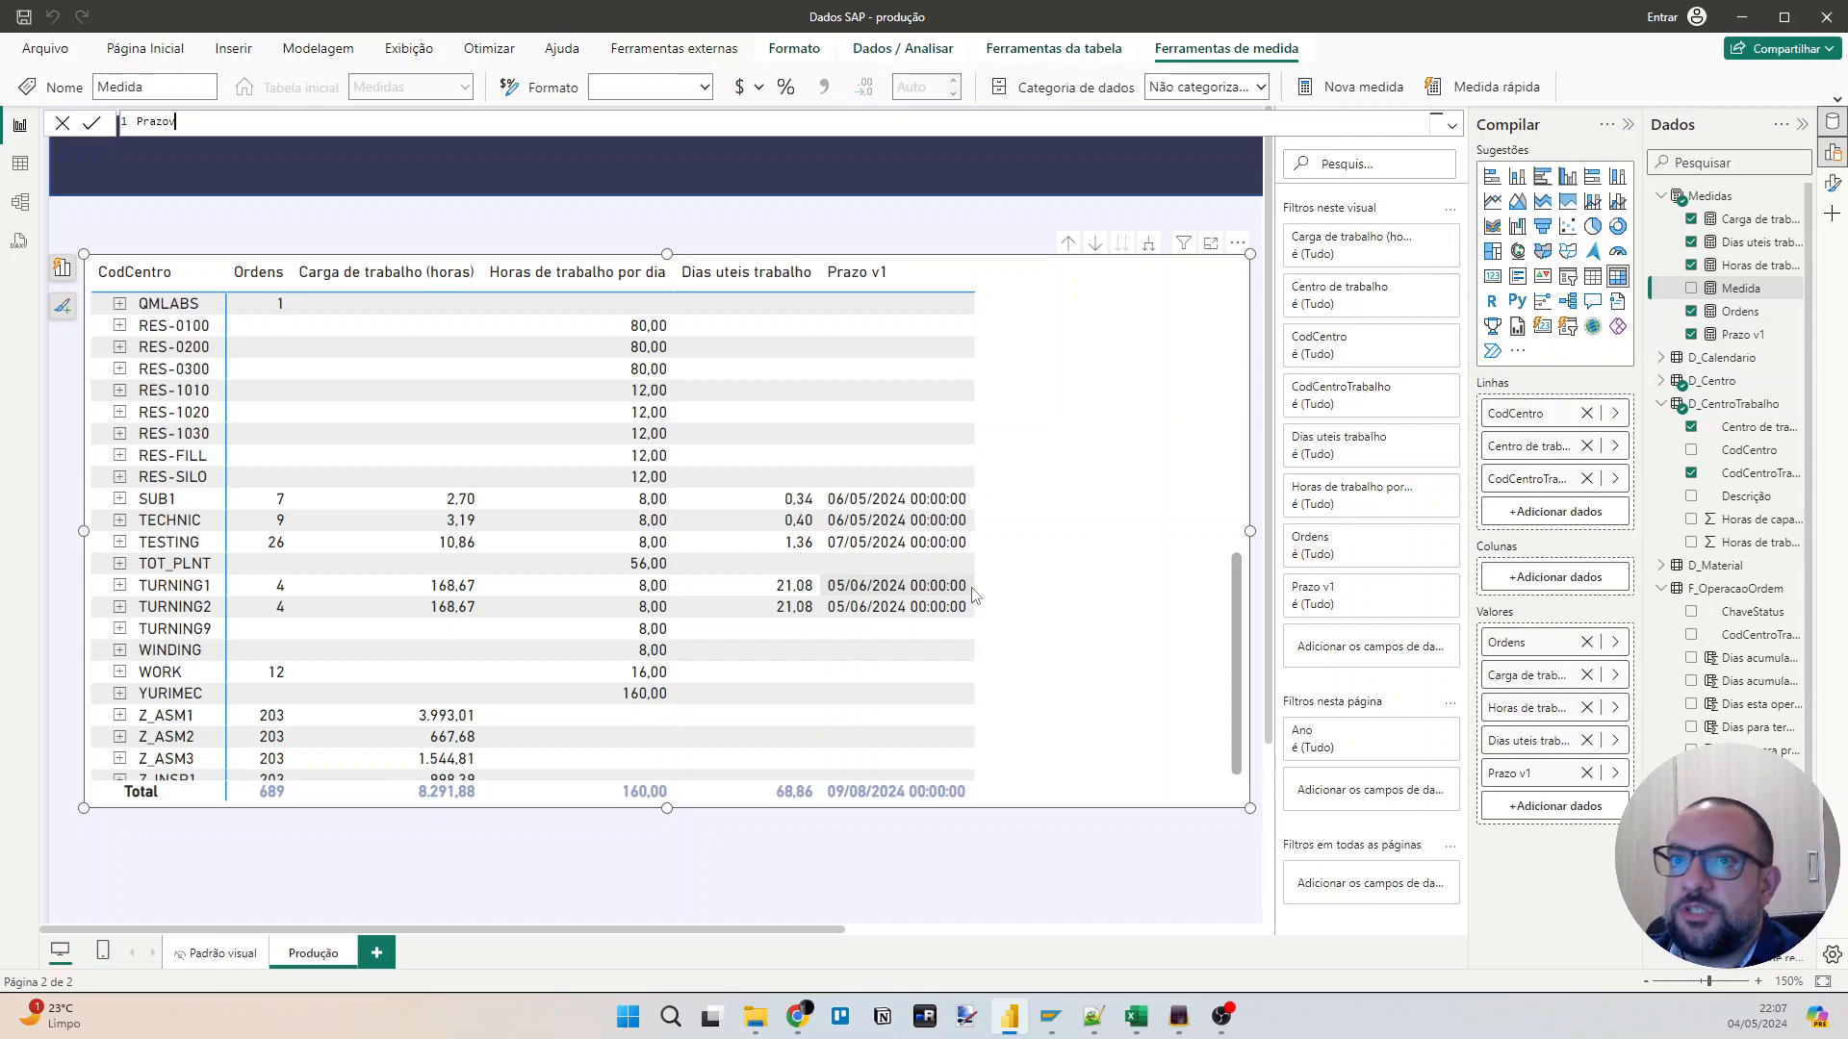
pyautogui.write(' v2 =')
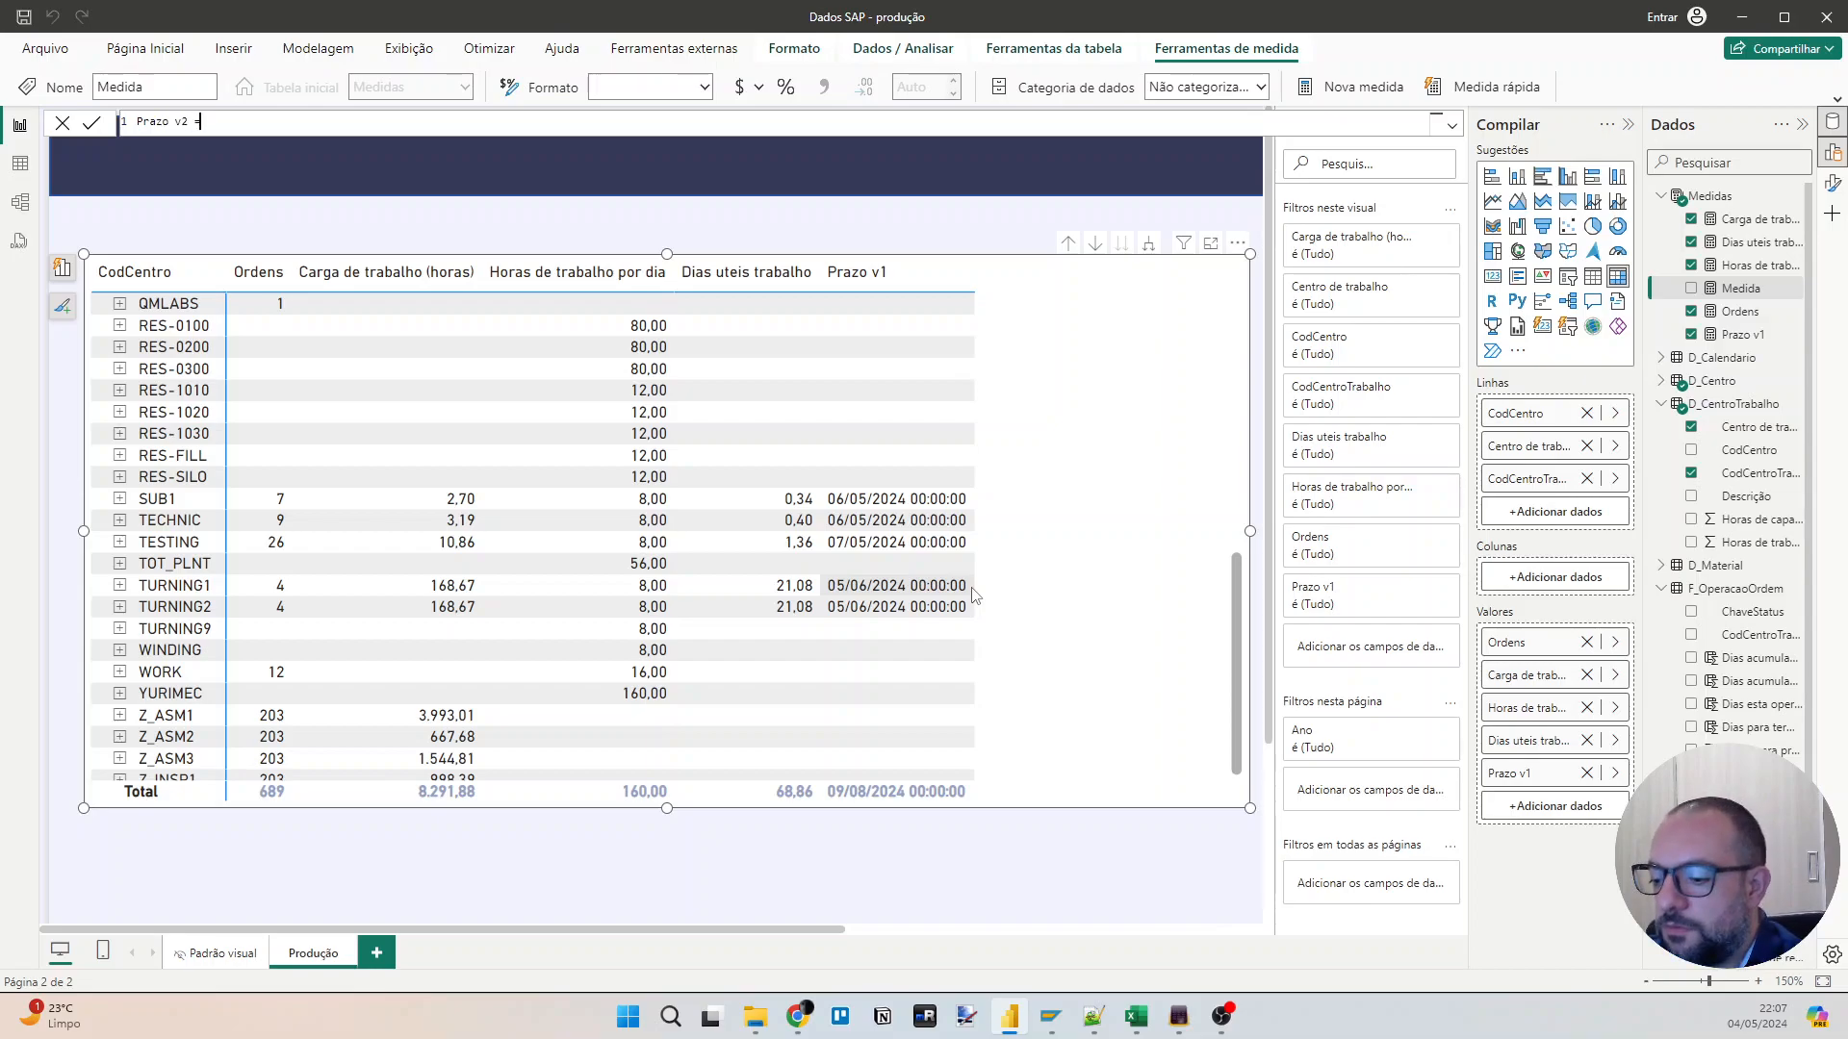
pyautogui.write(' max(f_')
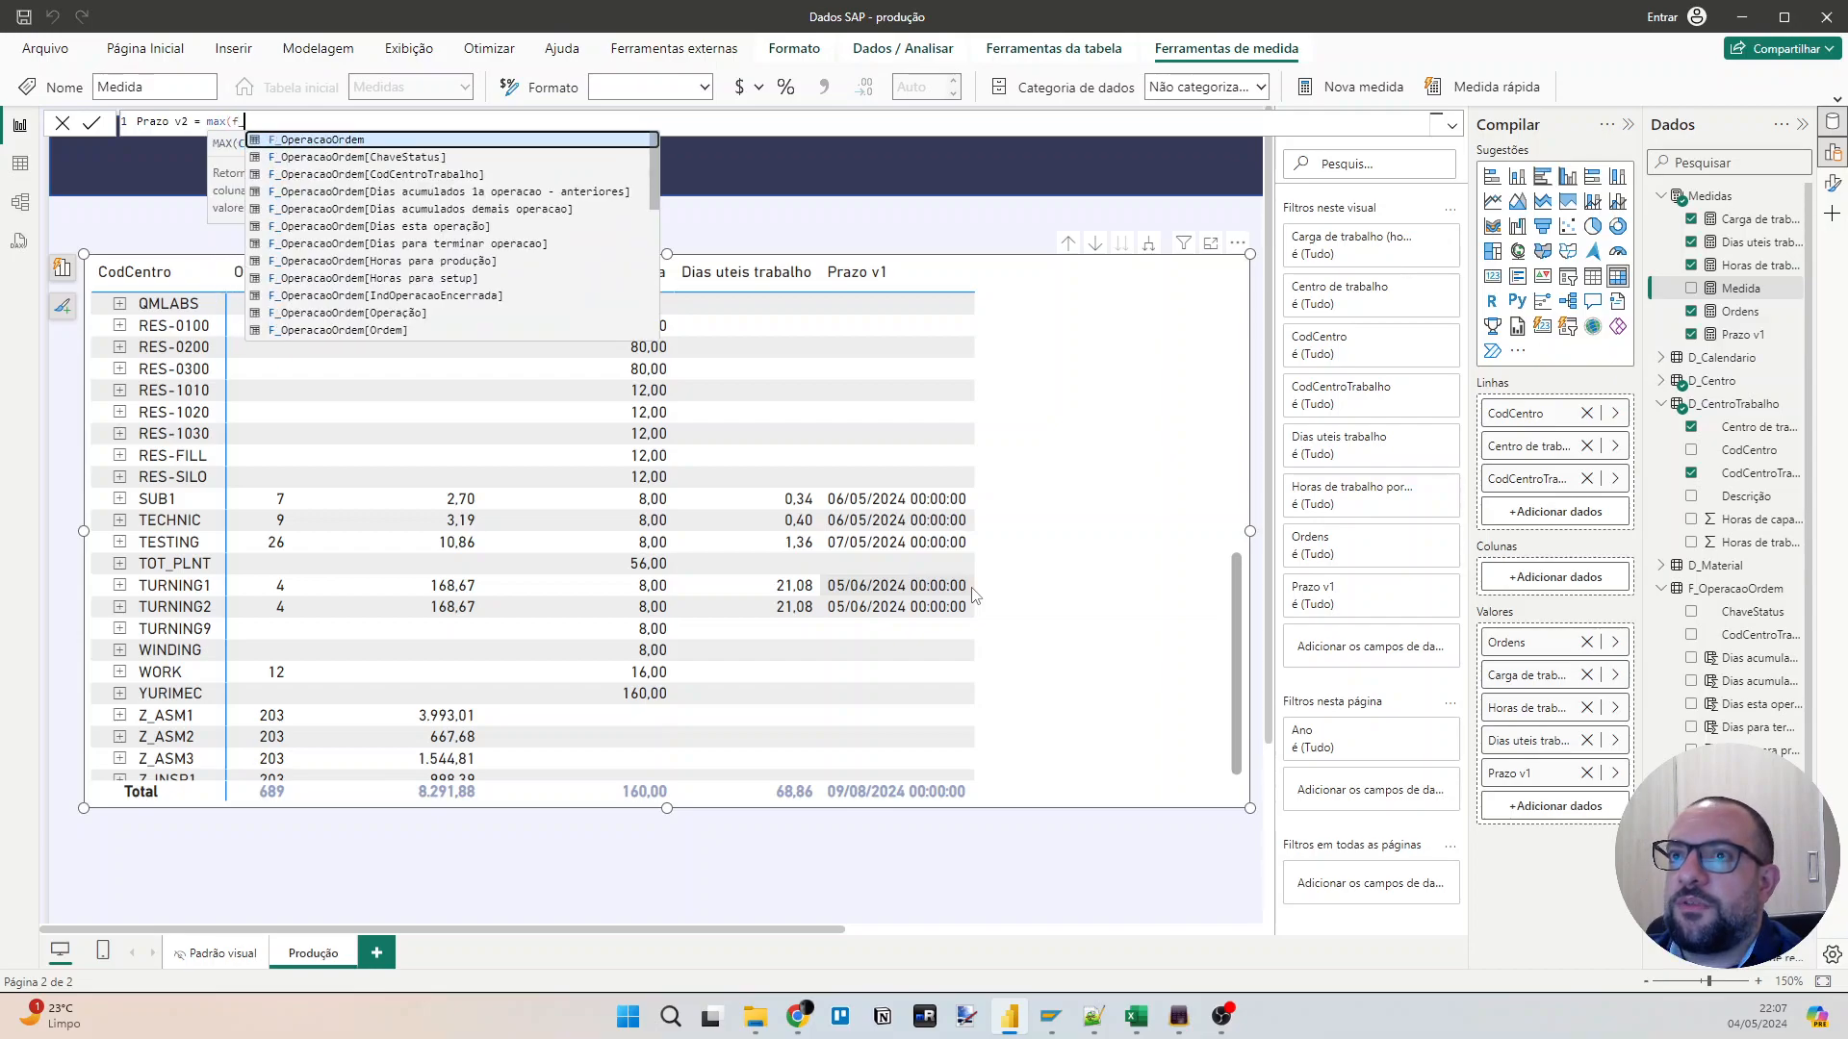
# Define the Prazo v2 measure as max(F_OperacaoOrdem[Prazo v2]) and commit it.
pyautogui.press('Tab')
pyautogui.write('[pr')
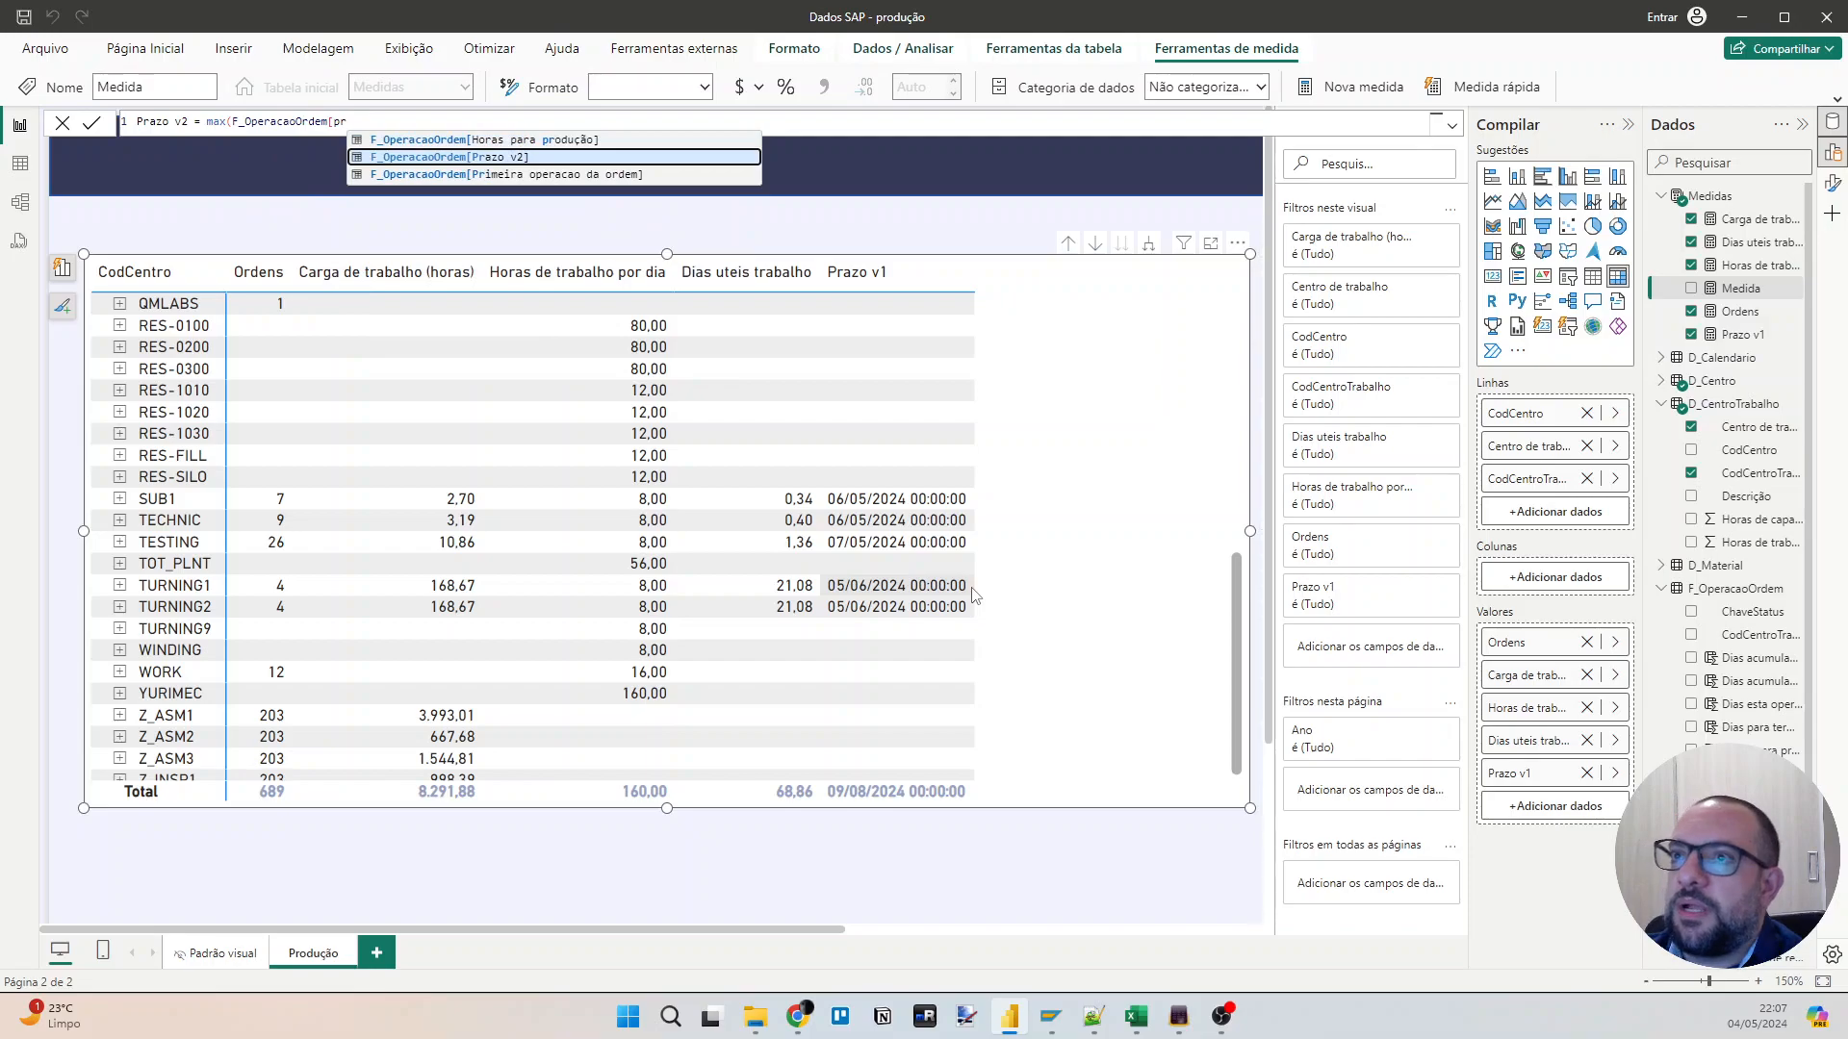
pyautogui.press('Tab')
pyautogui.write(')')
pyautogui.press('Return')
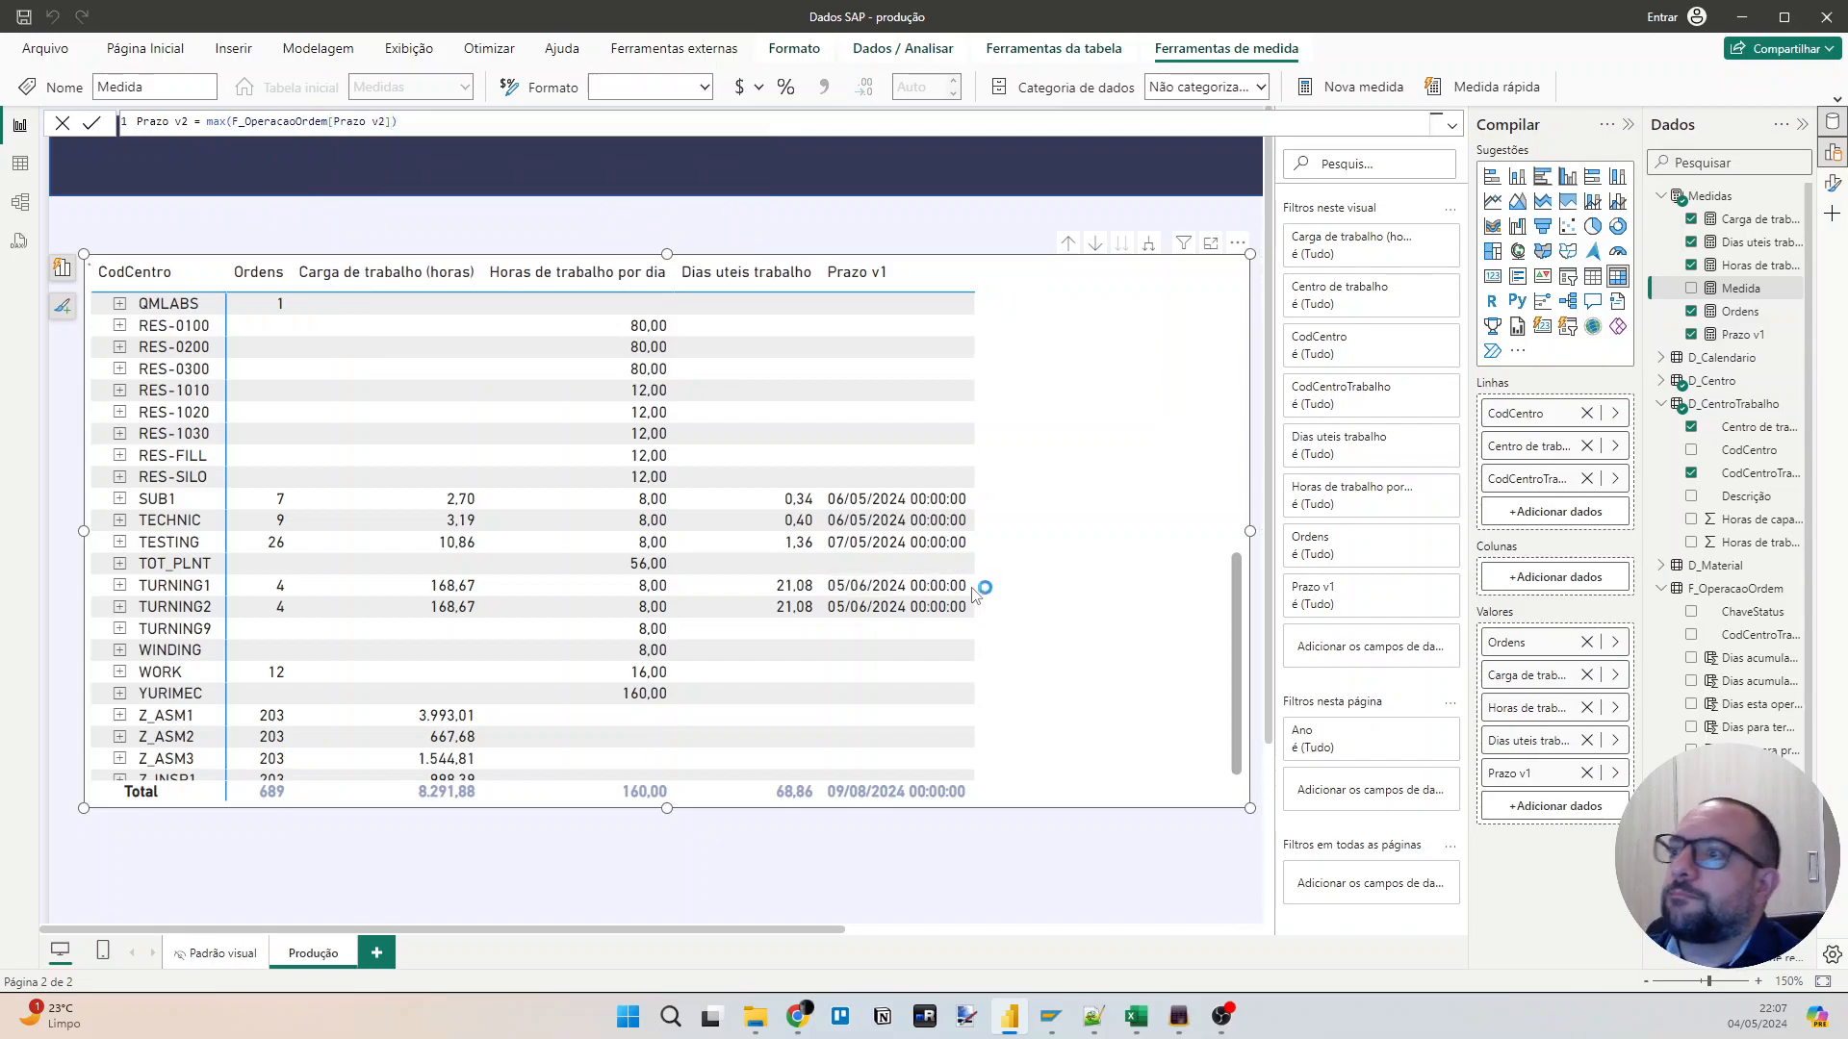
# Add the Prazo v2 measure to the matrix after Prazo v1 and compare both deadlines across the work centres.
pyautogui.moveTo(1742, 334); pyautogui.dragTo(1107, 496)
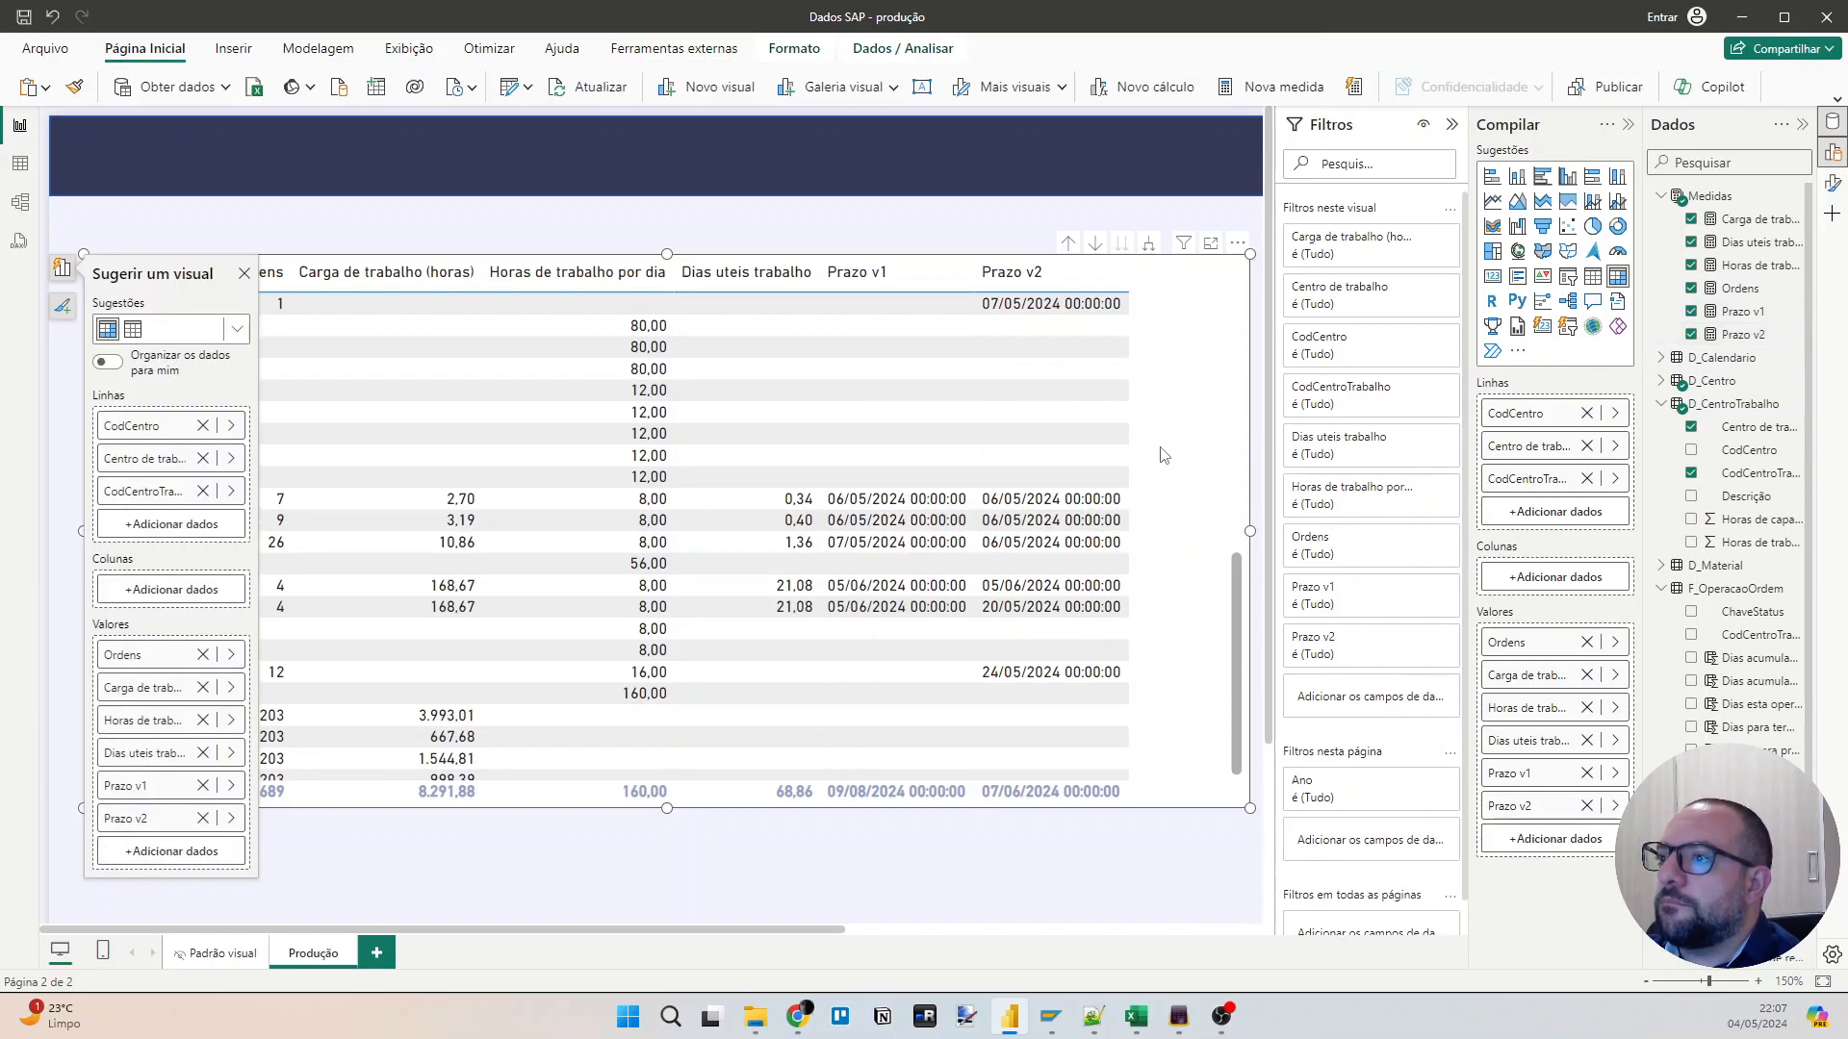
pyautogui.scroll(-1, 1175, 482)
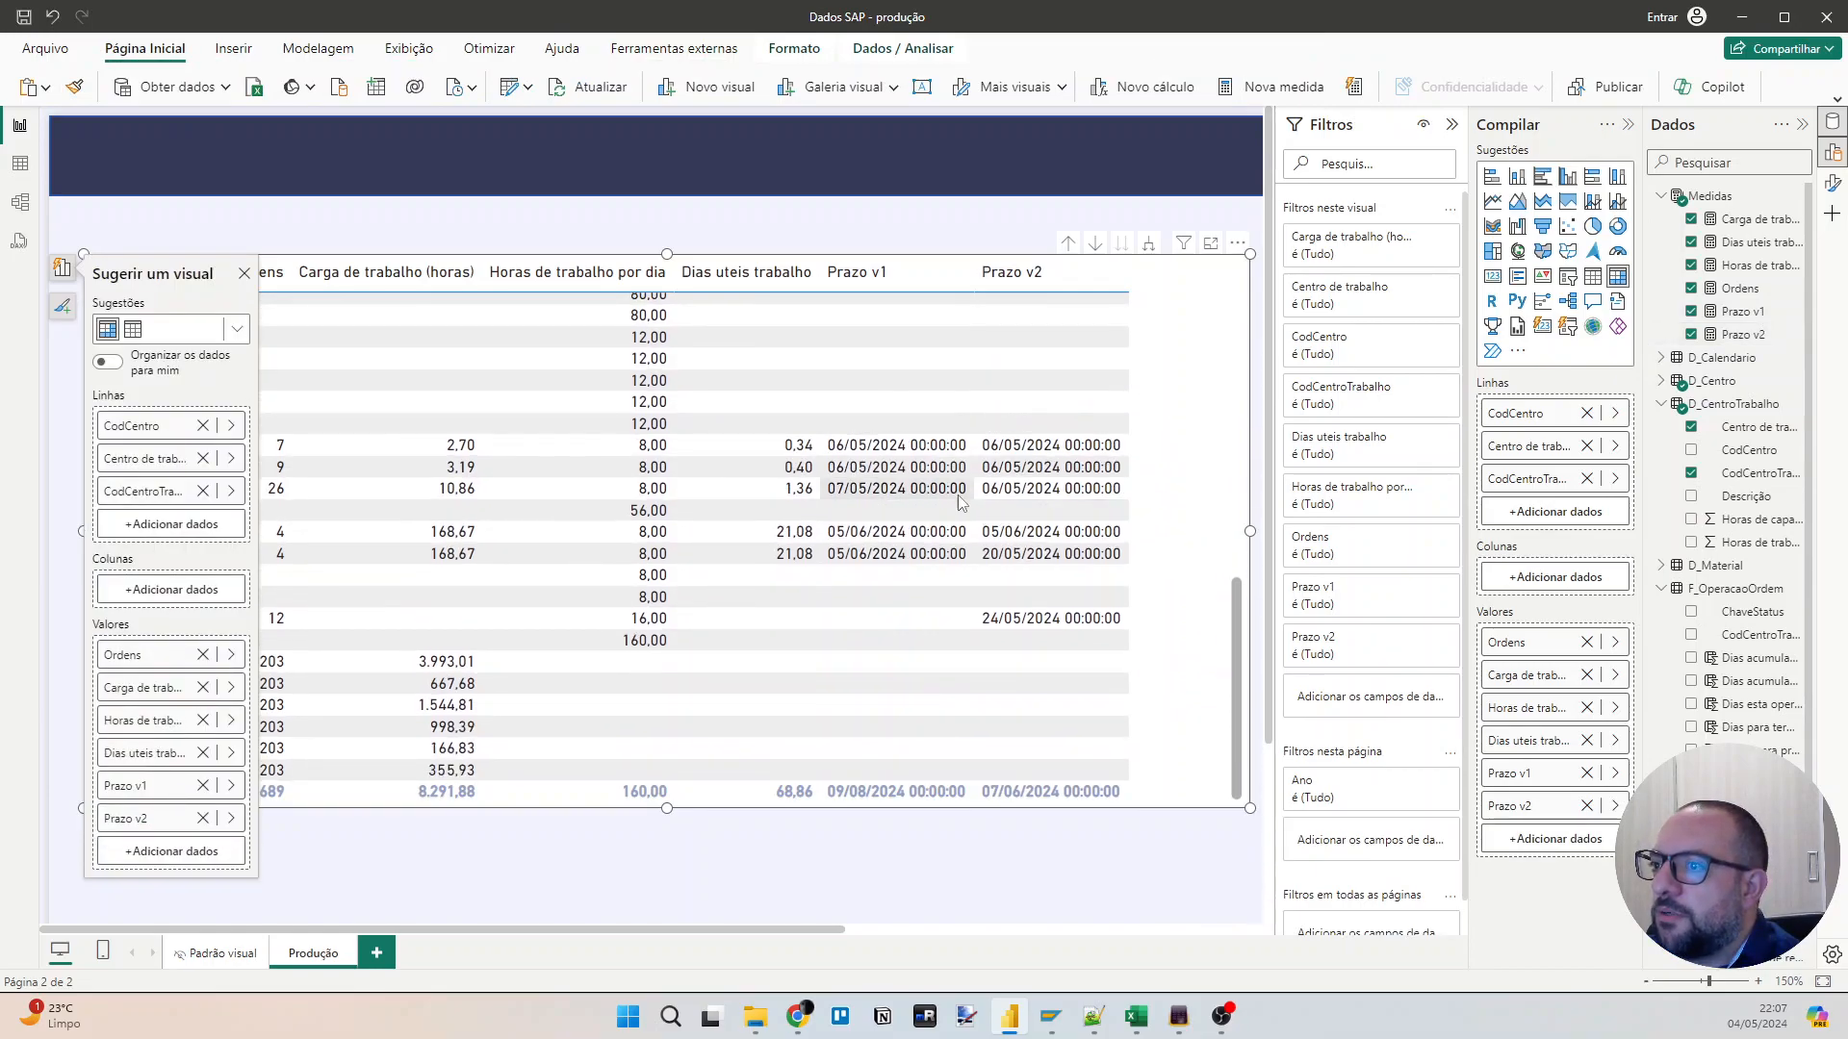
pyautogui.scroll(-1, 1001, 505)
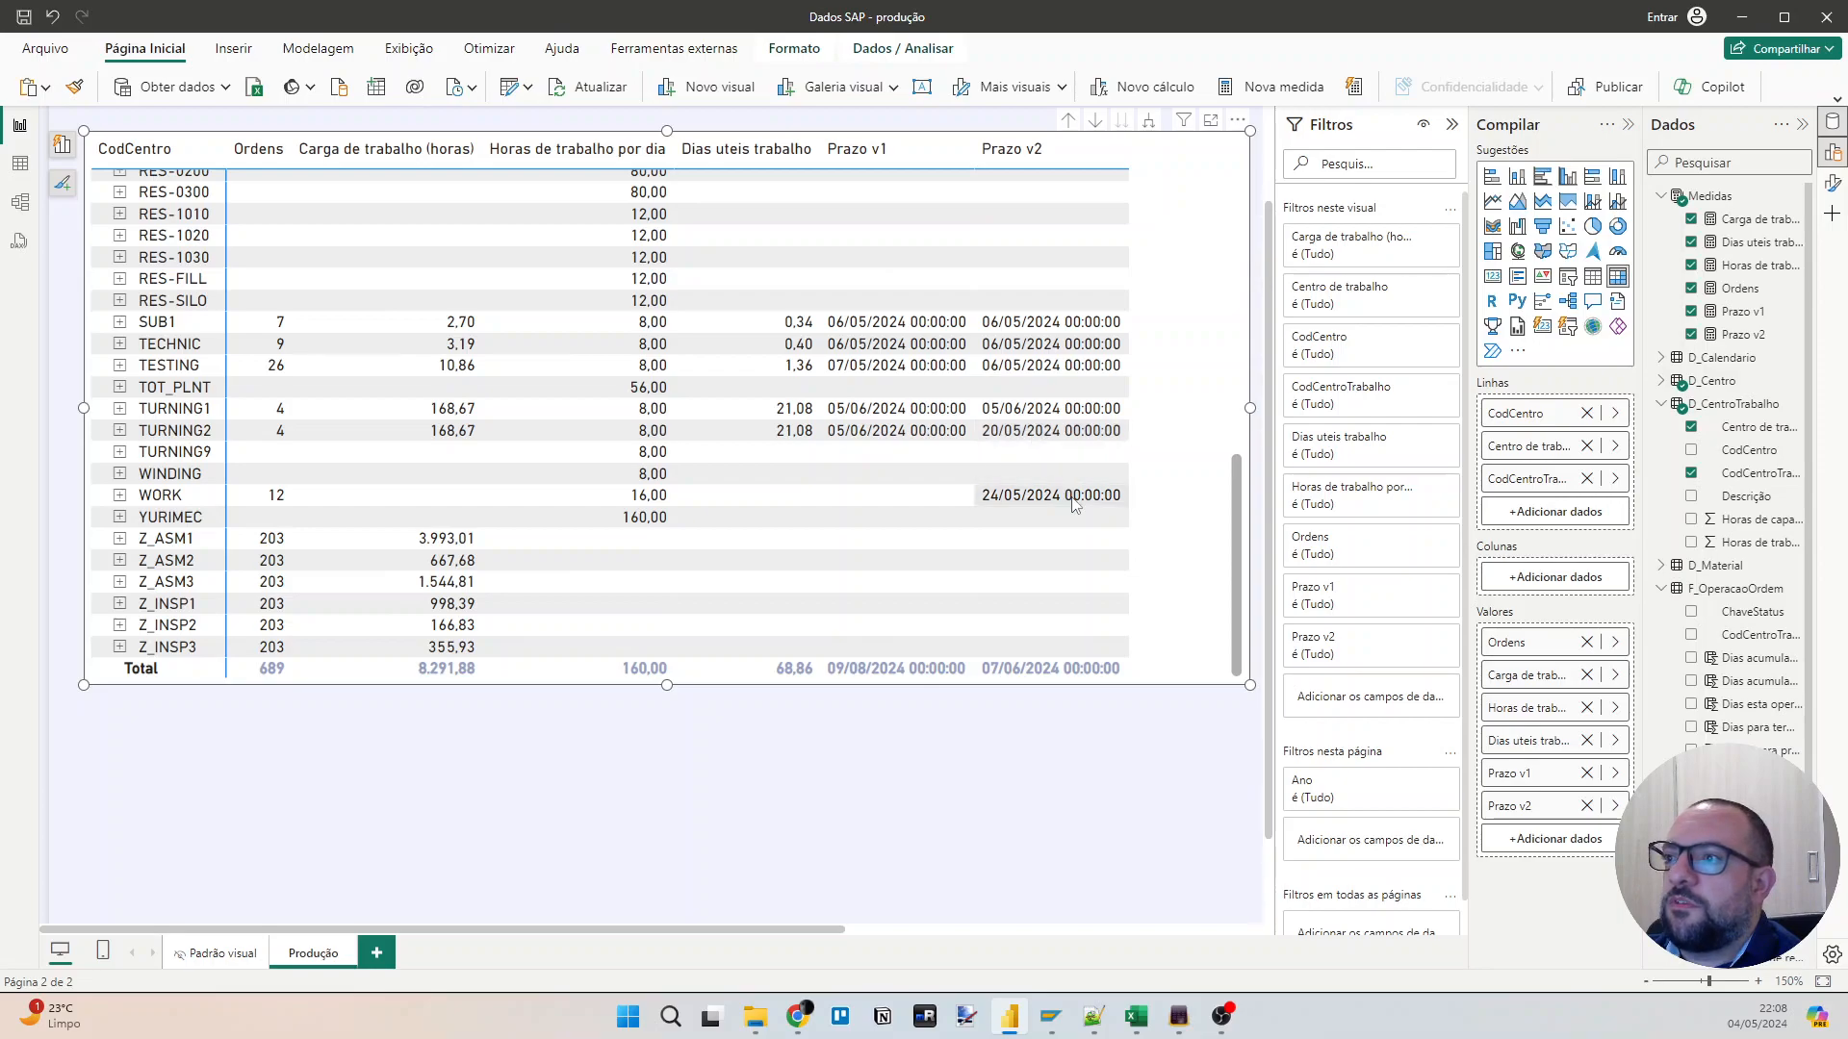
pyautogui.scroll(-1, 1075, 506)
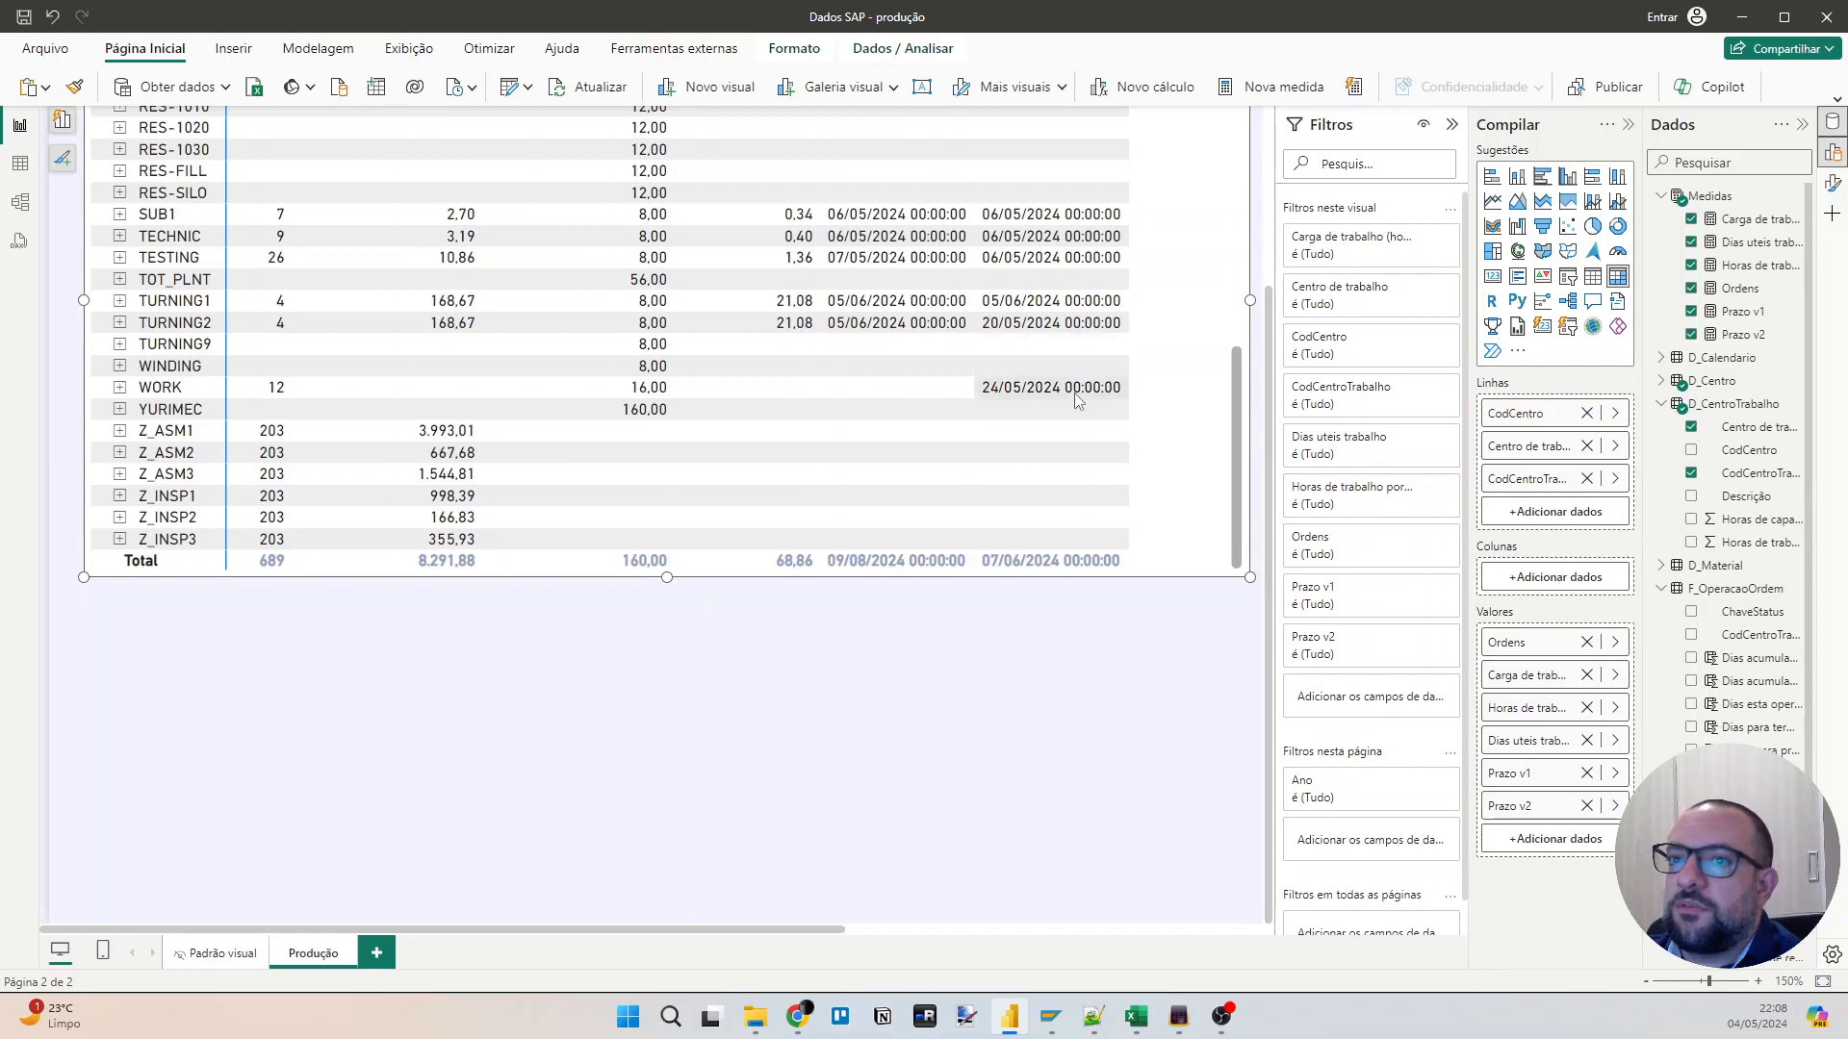
pyautogui.scroll(12, 1076, 401)
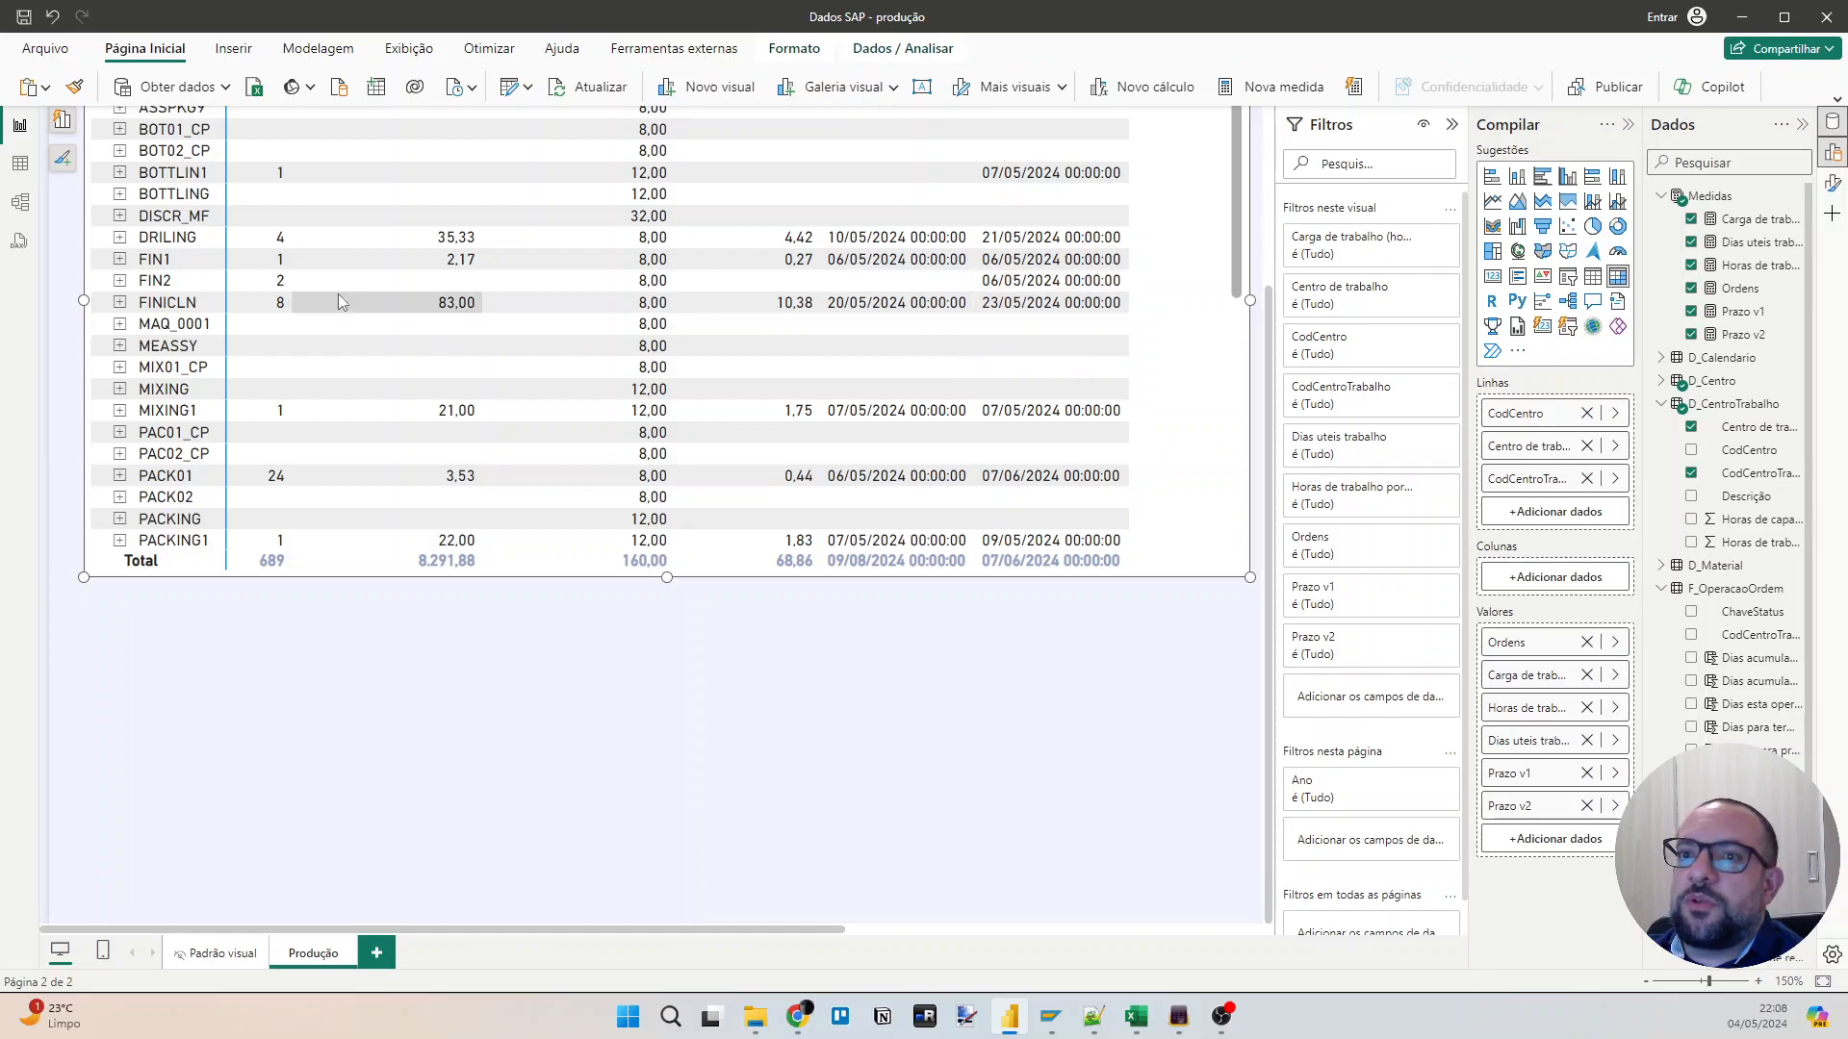
pyautogui.scroll(3, 1032, 281)
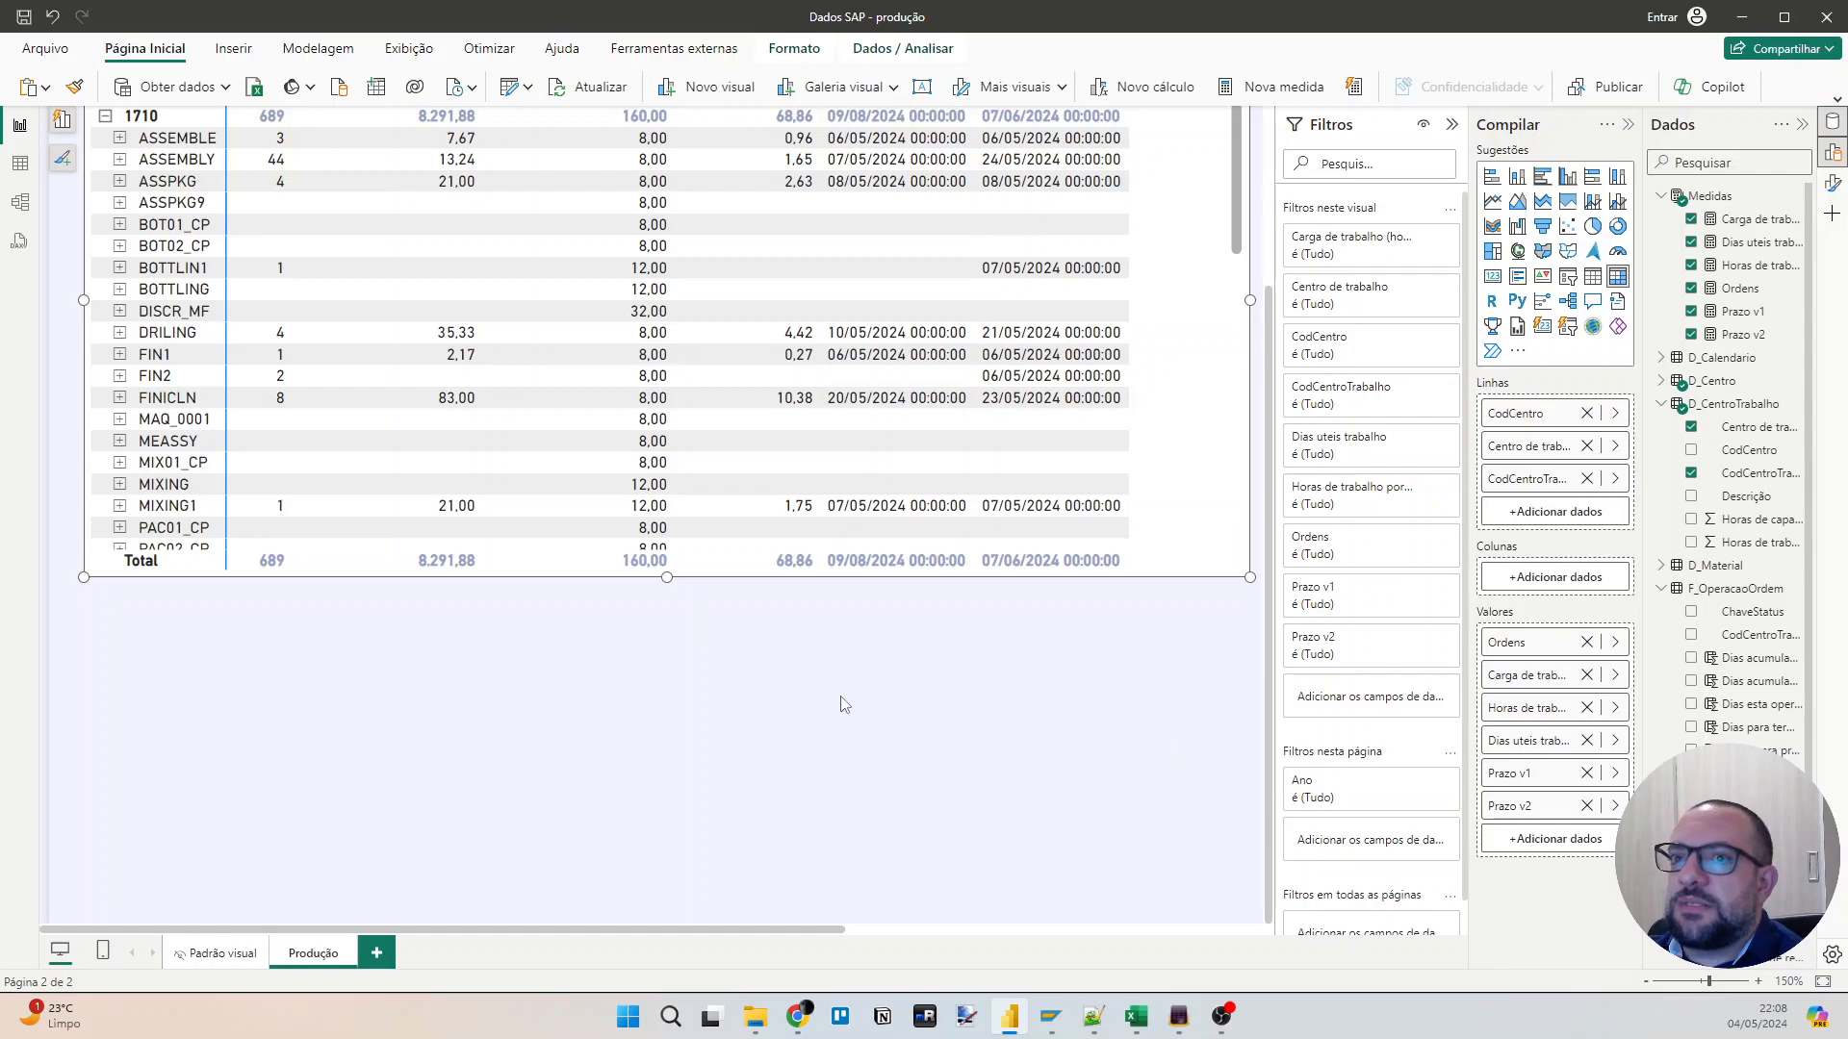
# Open the F_OperacaoOrdem table data and examine the accumulated days and Prazo v2 columns for work centre 10000052.
pyautogui.click(20, 164)
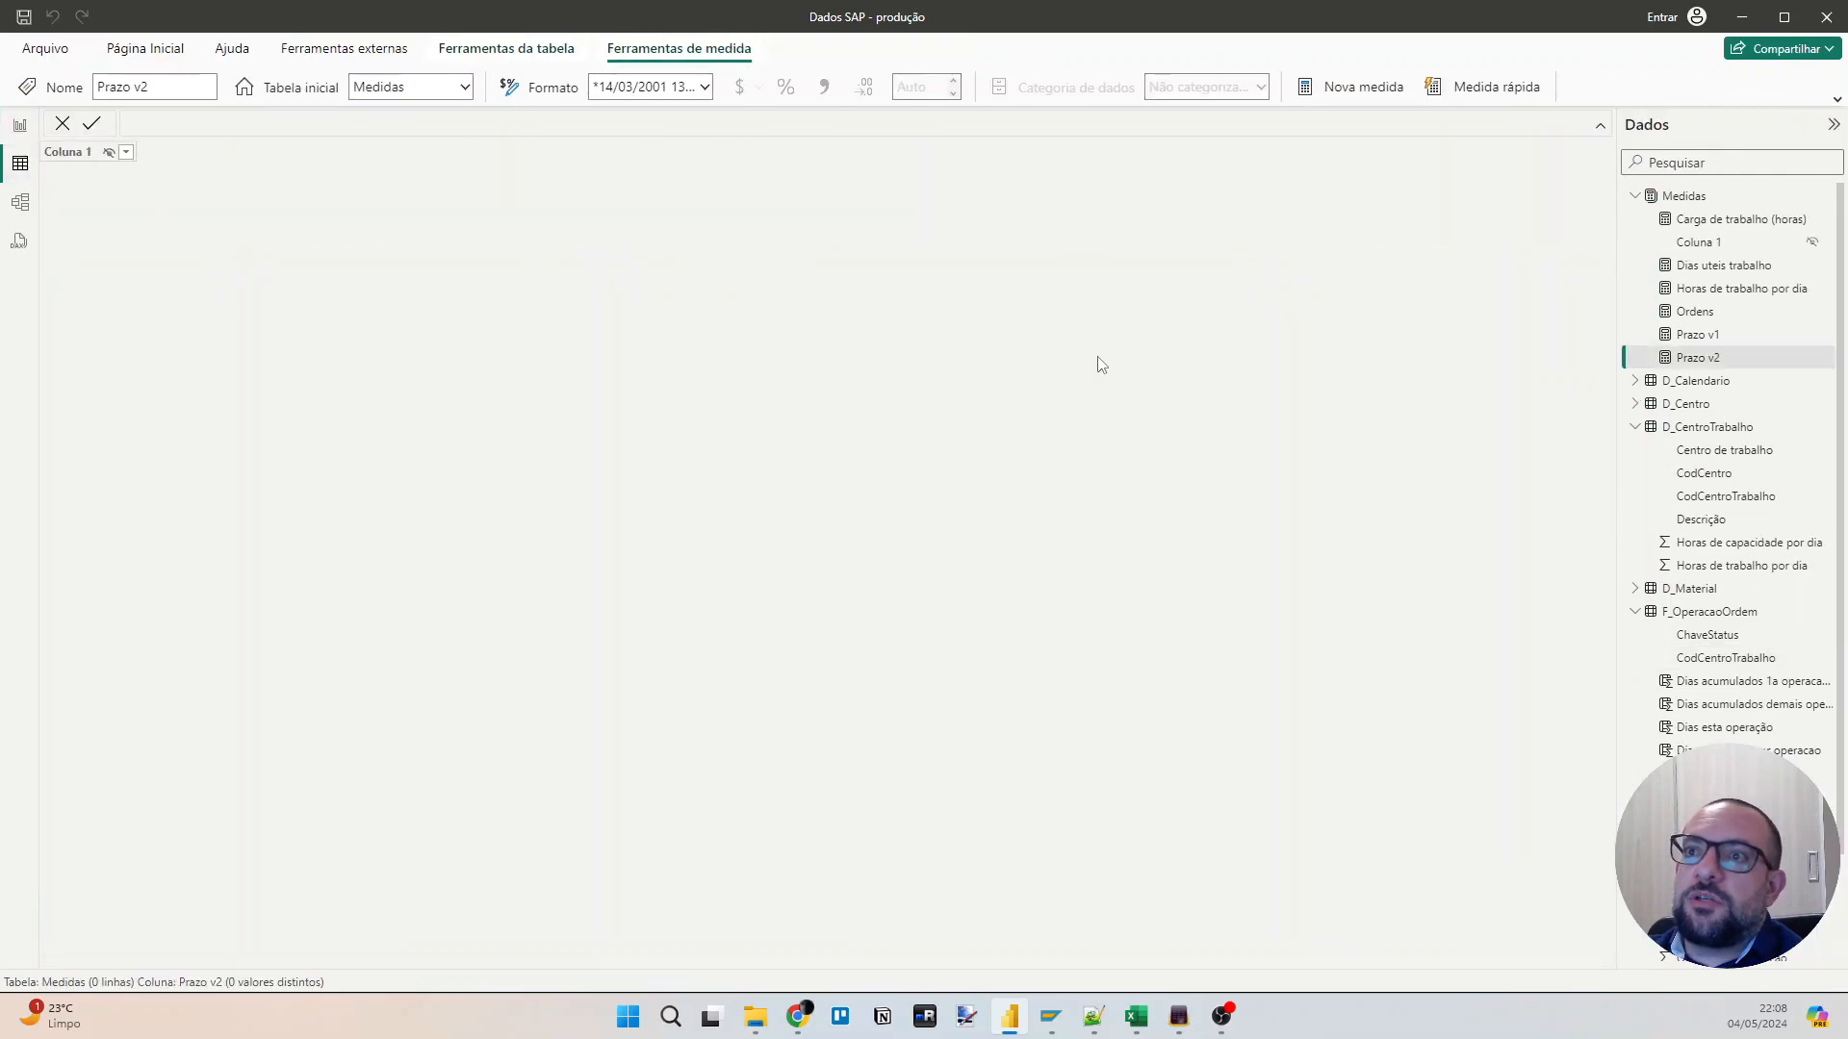
pyautogui.click(1722, 616)
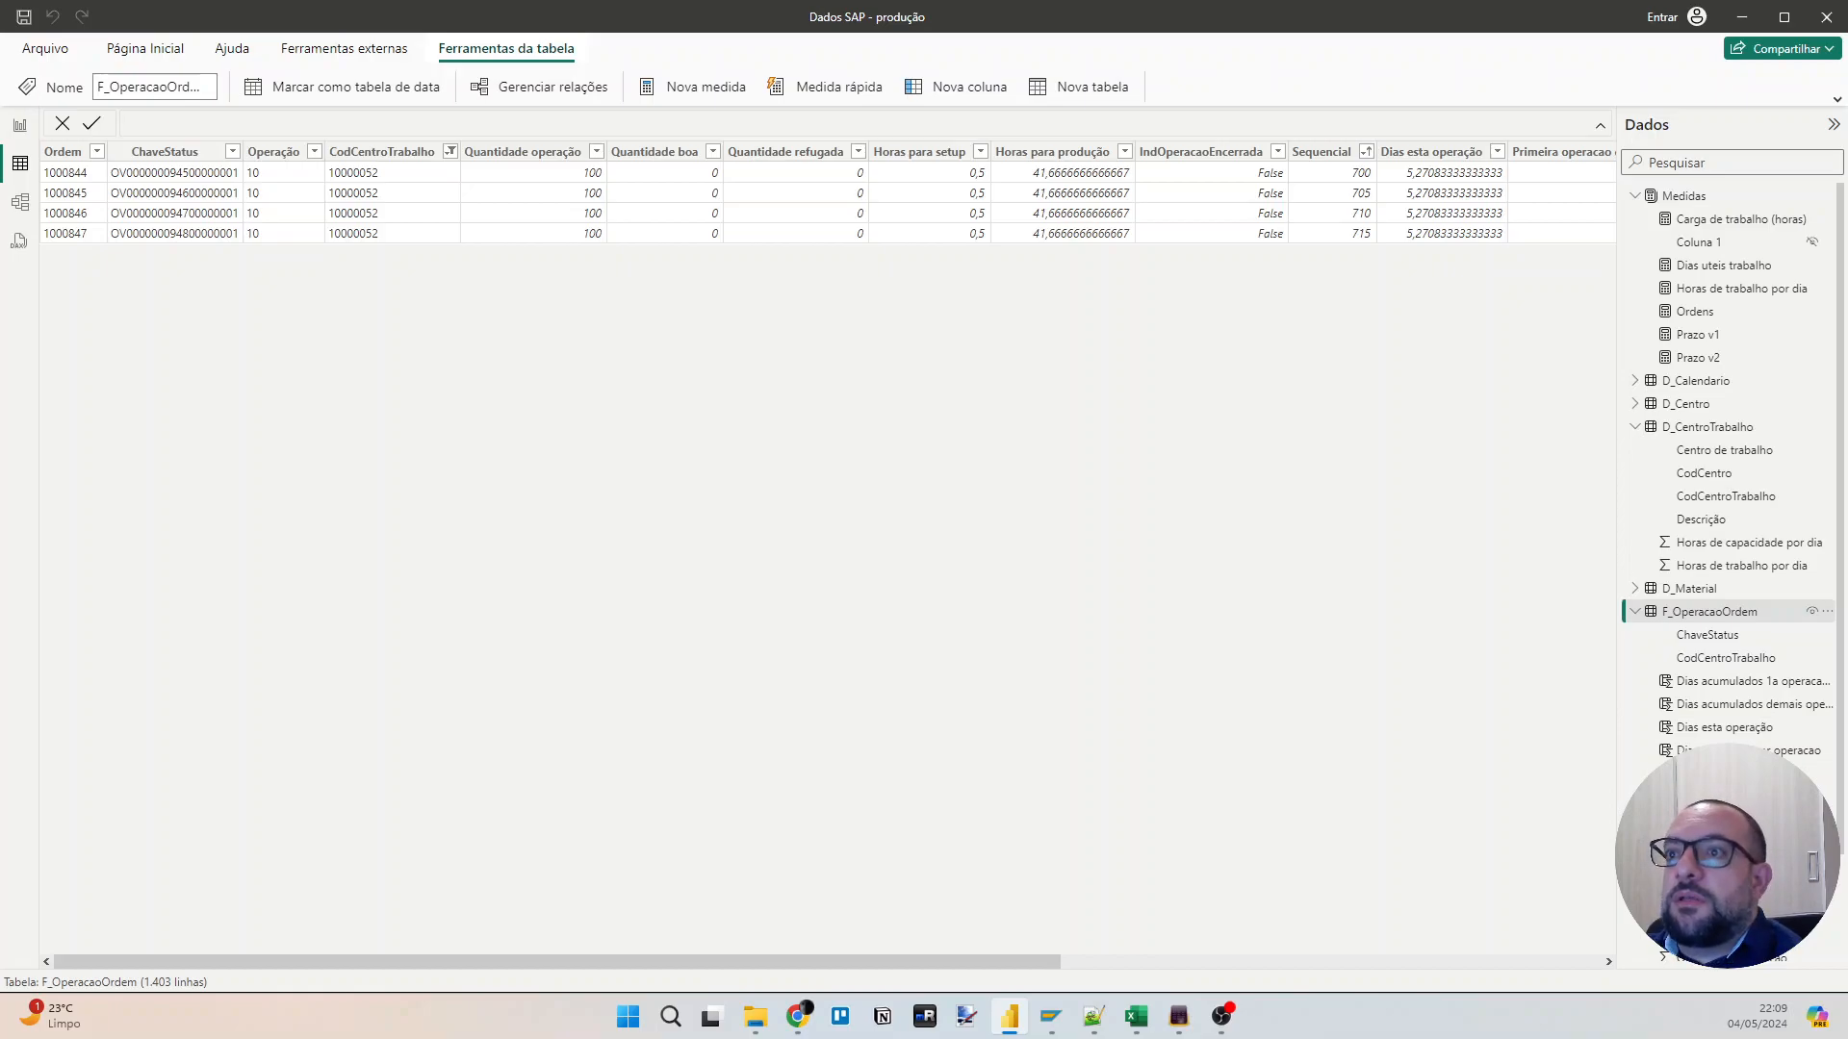
pyautogui.moveTo(823, 958); pyautogui.dragTo(1391, 950)
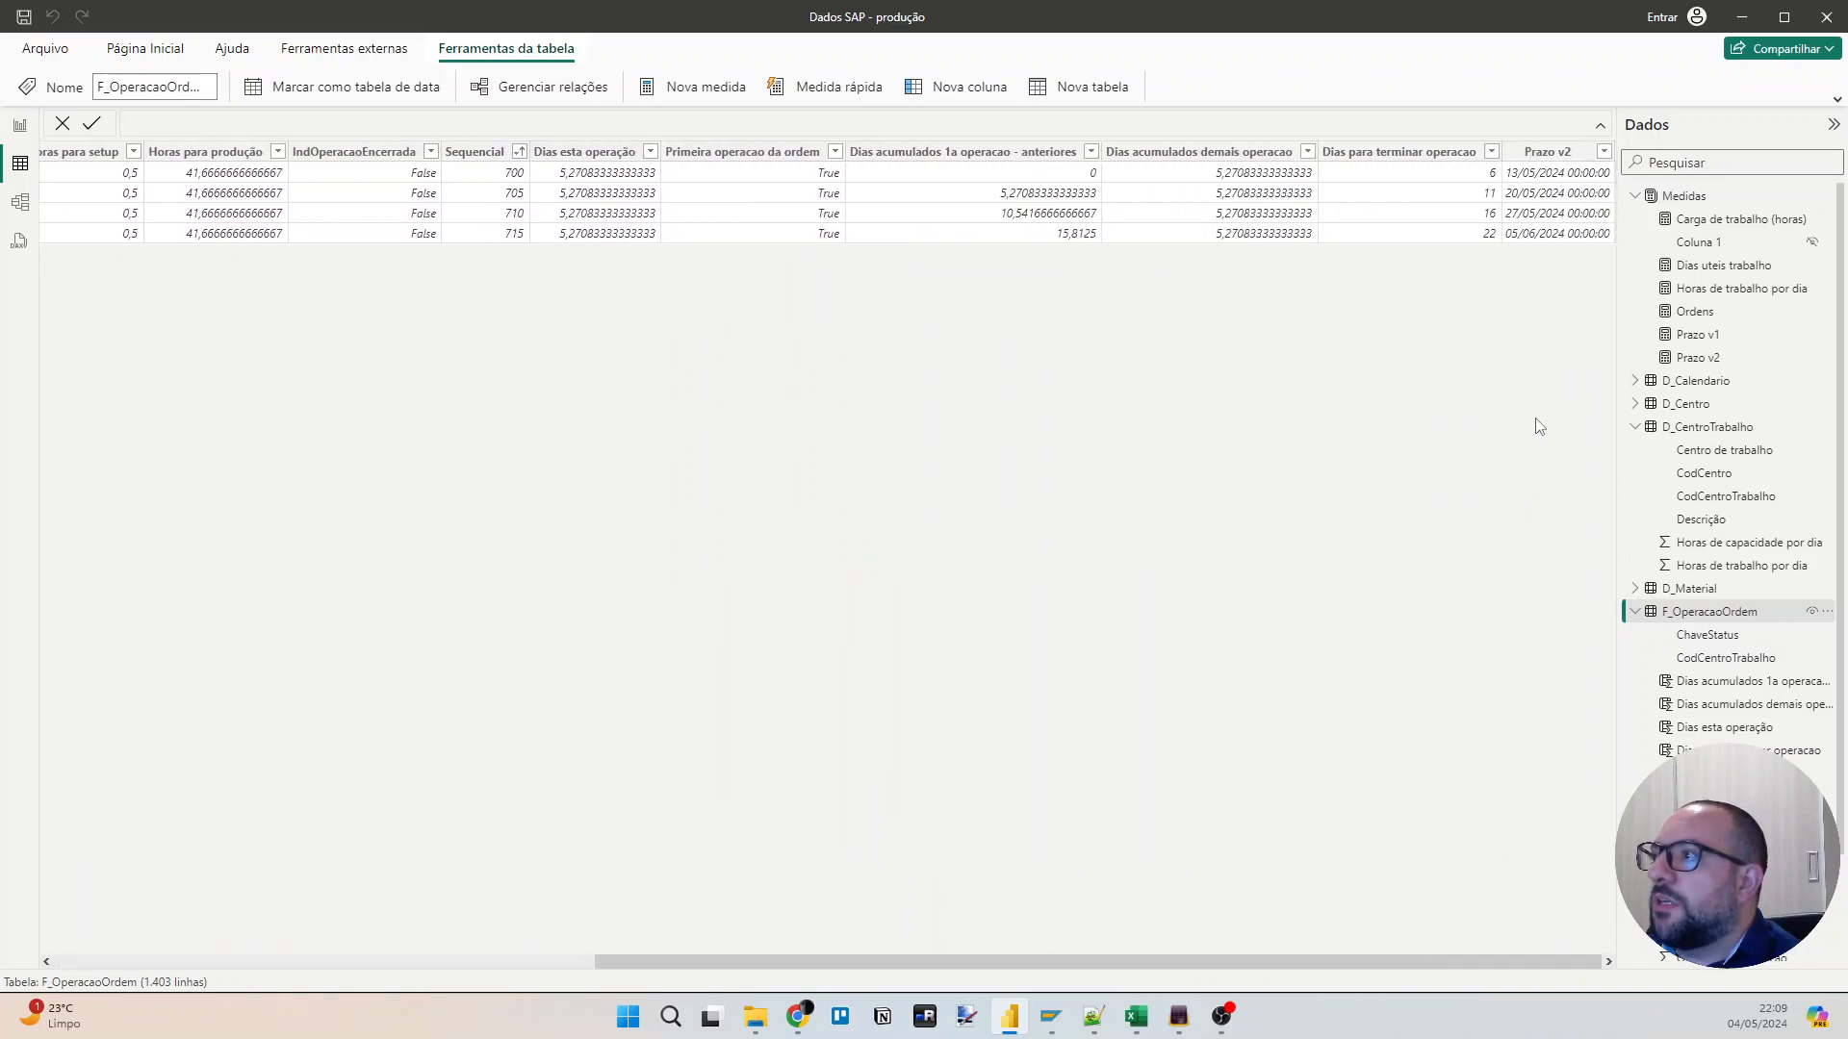